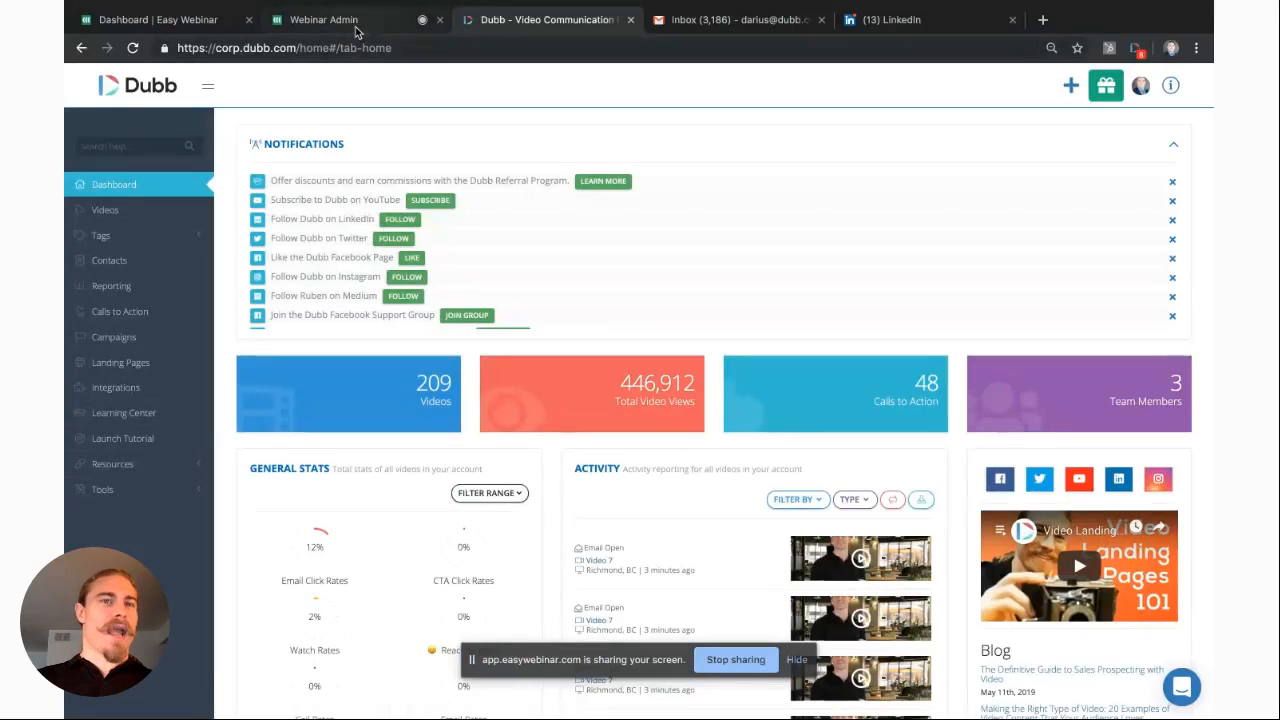
# Step: Check the webinar chat and open the Integrations page of the Dubb dashboard
pyautogui.click(357, 22)
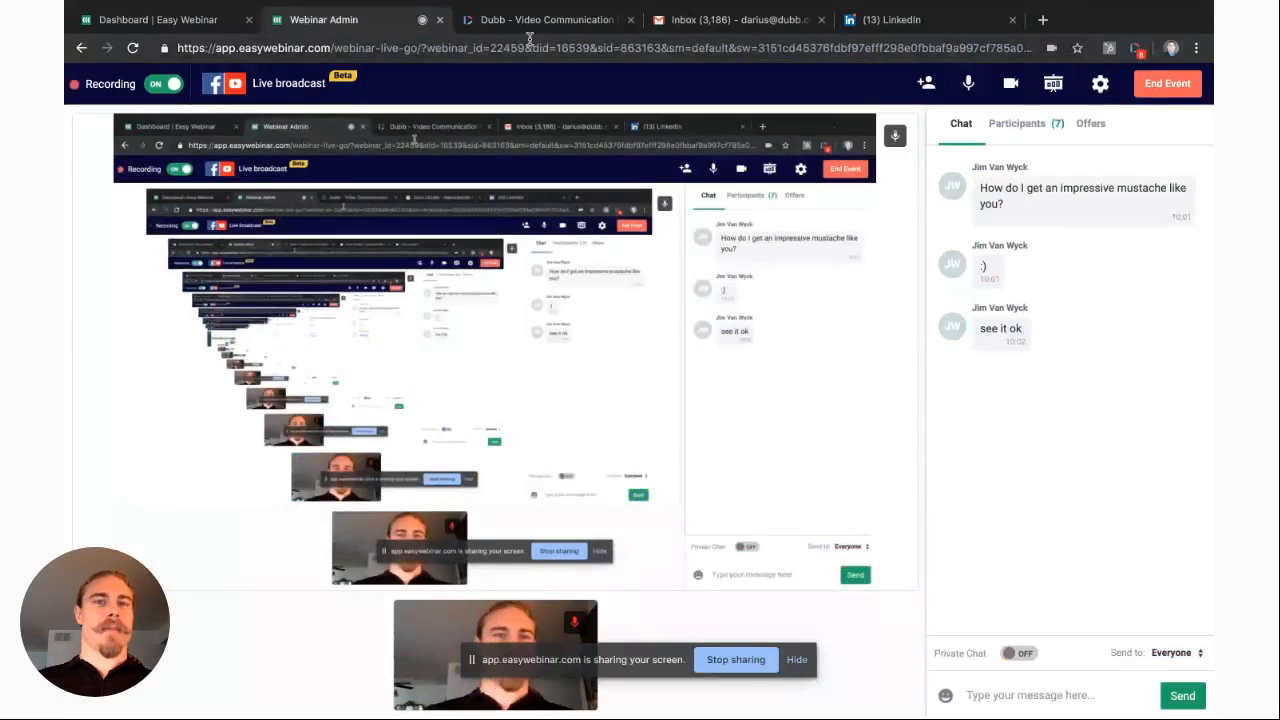
pyautogui.click(540, 20)
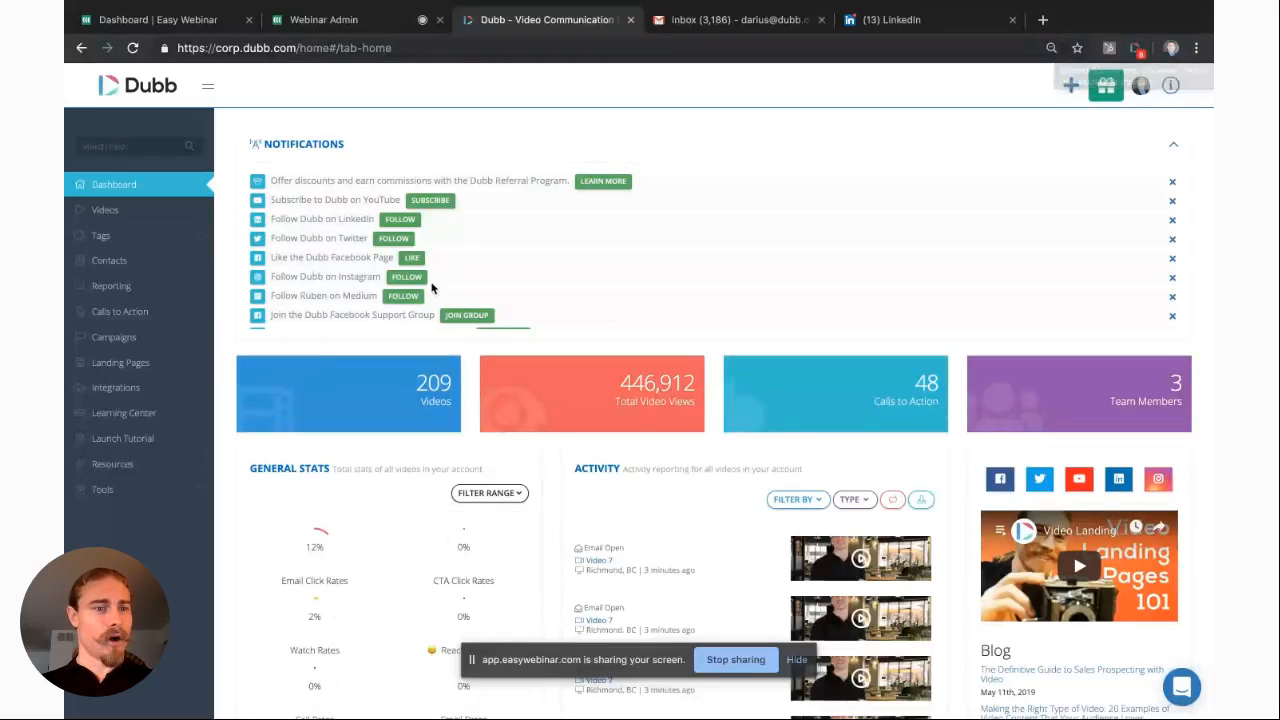
pyautogui.click(122, 392)
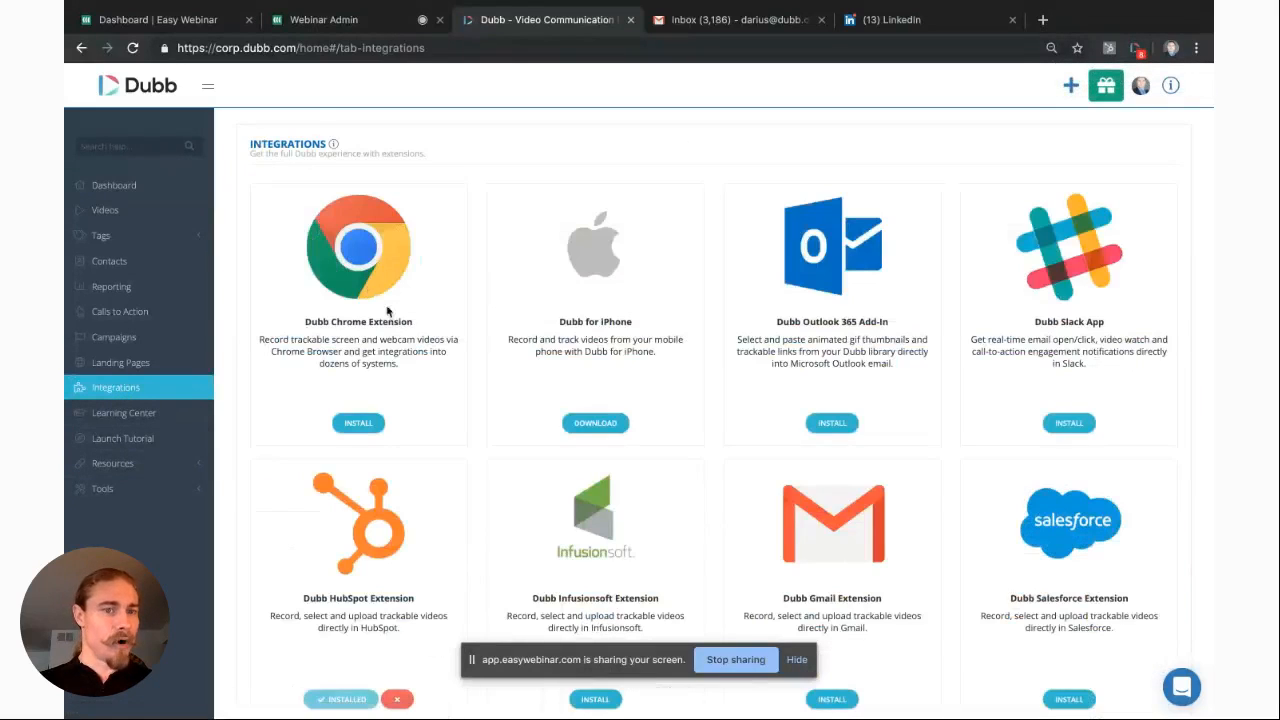
# Step: Open the Dubb Chrome extension and enable the webcam overlay for full-screen recording
pyautogui.click(1136, 52)
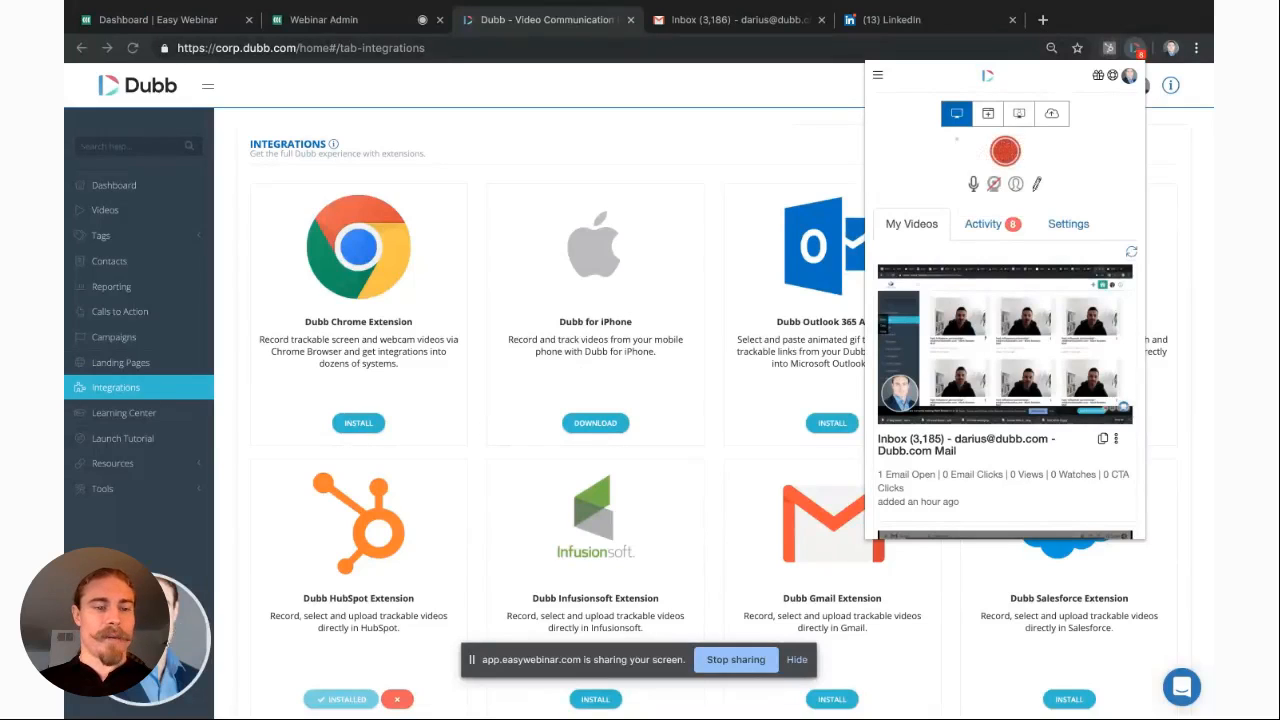
pyautogui.click(994, 184)
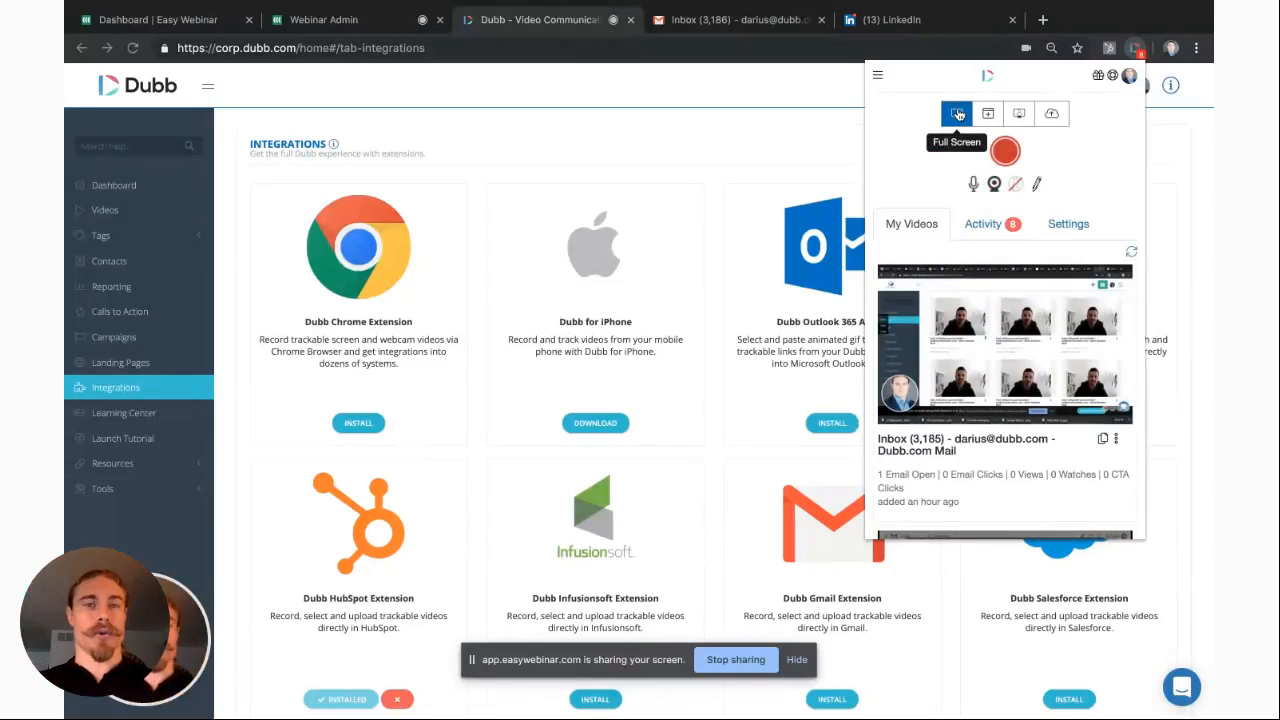
pyautogui.moveTo(412, 712)
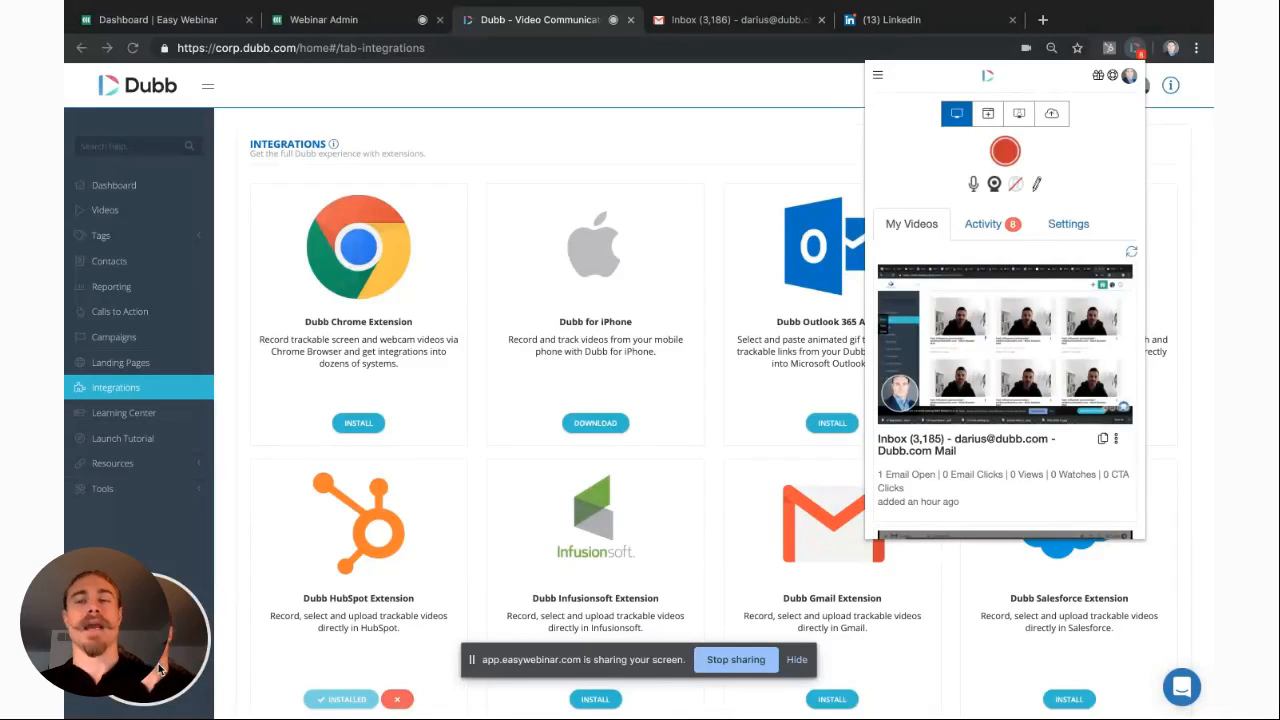
# Step: Set the extension to camera-only recording and open its recorder with FaceTime HD Camera selected as the webcam
pyautogui.click(986, 116)
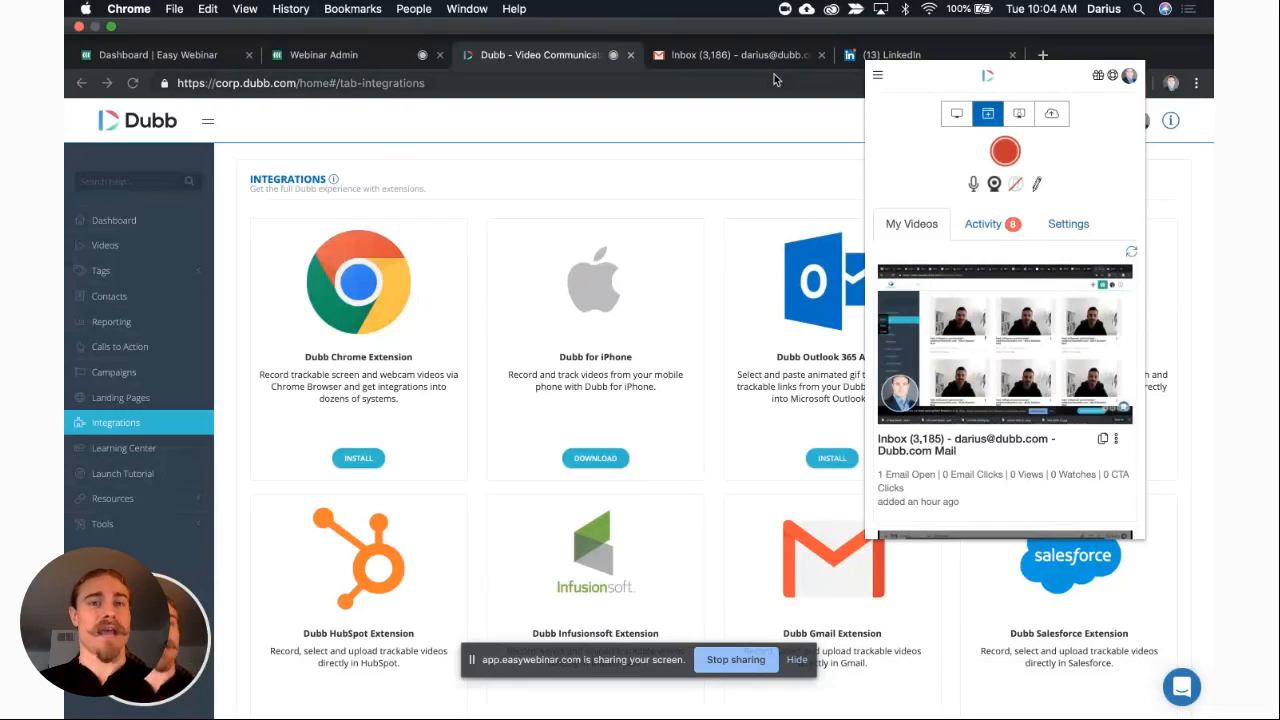
pyautogui.click(1020, 118)
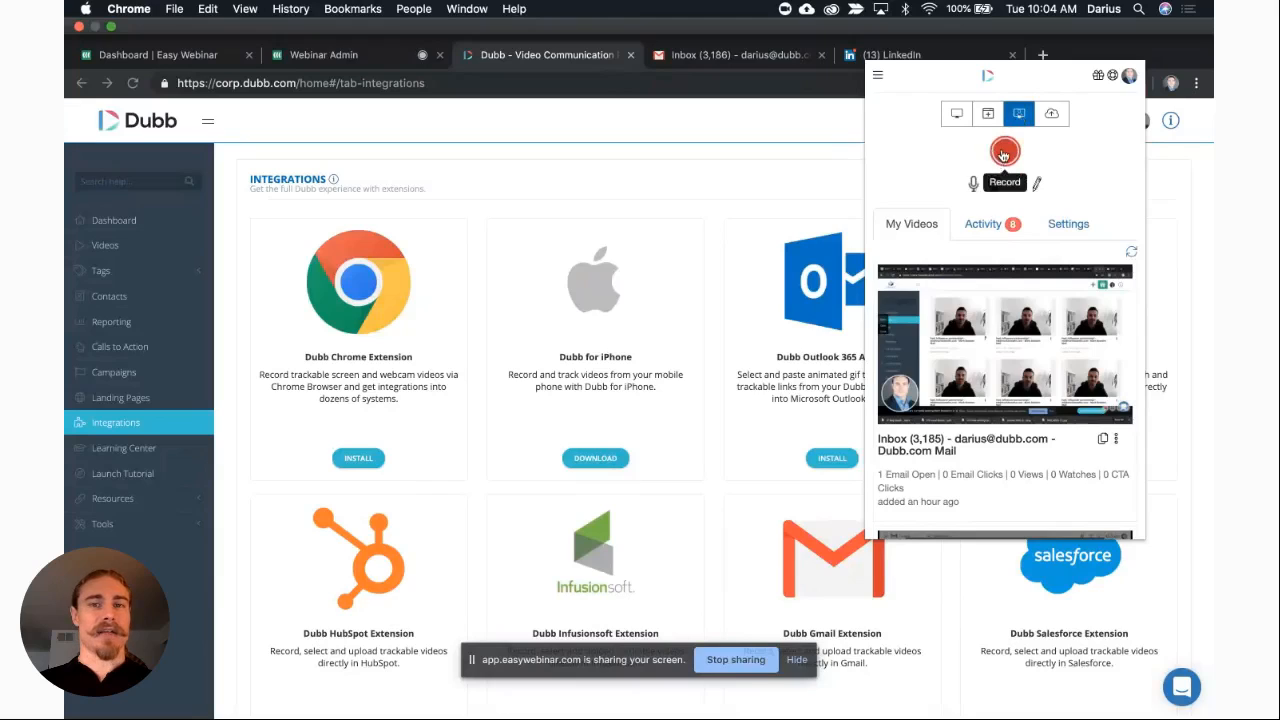
pyautogui.click(1005, 152)
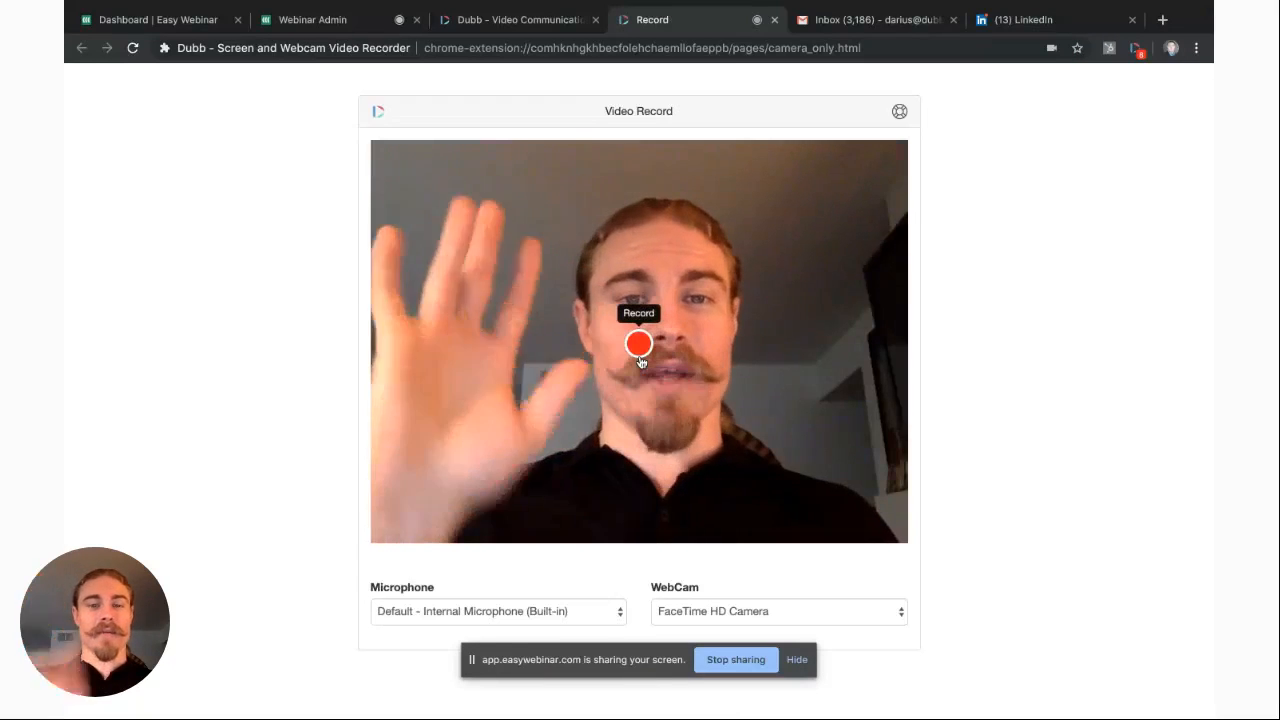
pyautogui.click(843, 613)
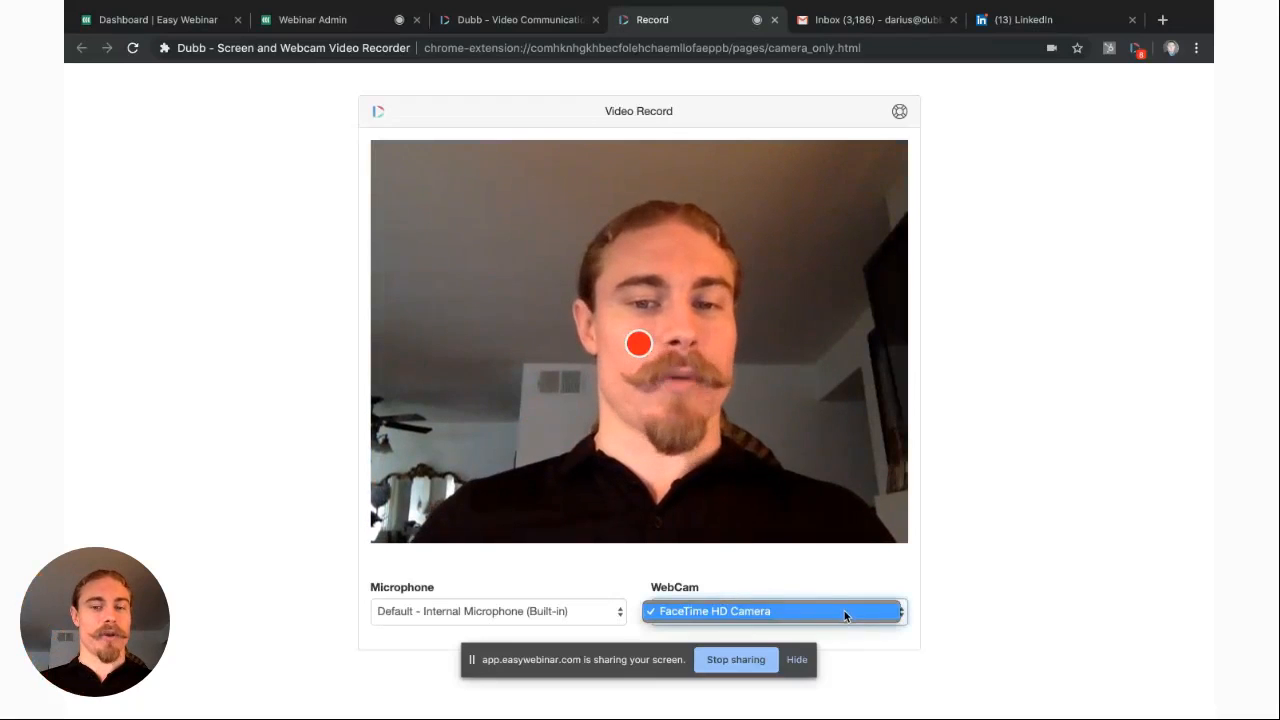
pyautogui.click(846, 613)
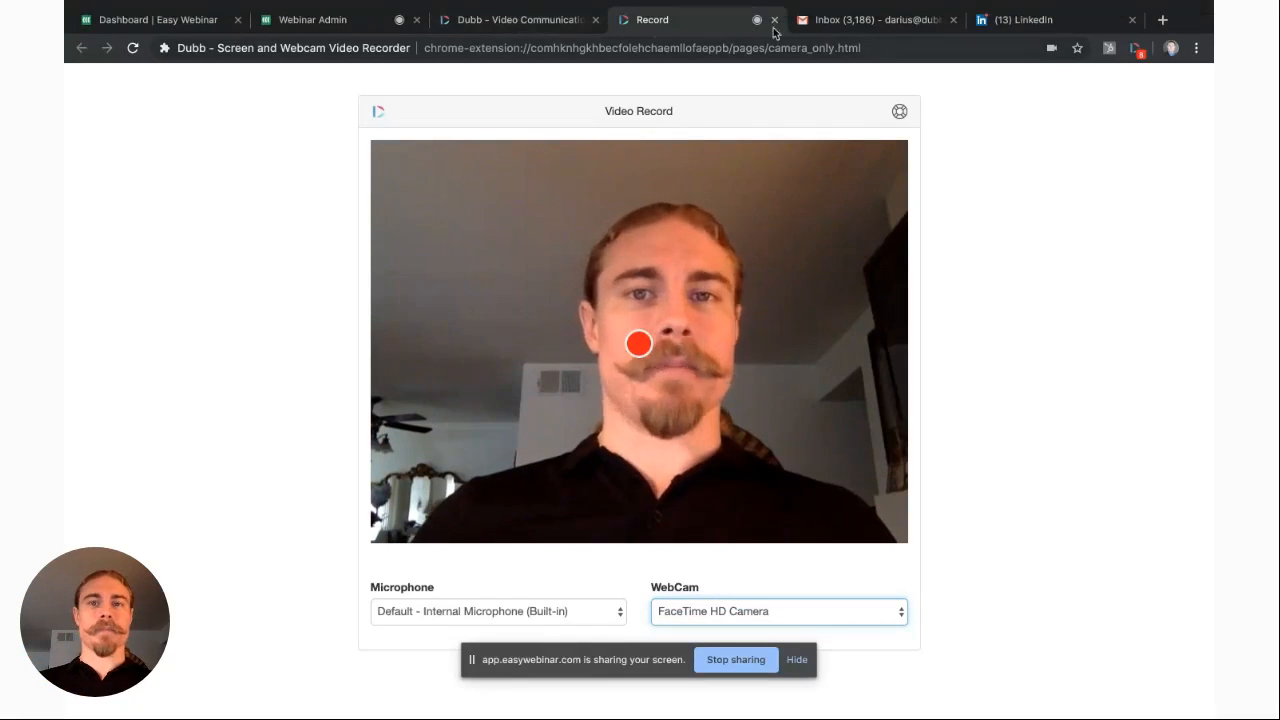
# Step: Return to the Dubb Integrations page and look over the recording modes offered by the extension
pyautogui.click(491, 20)
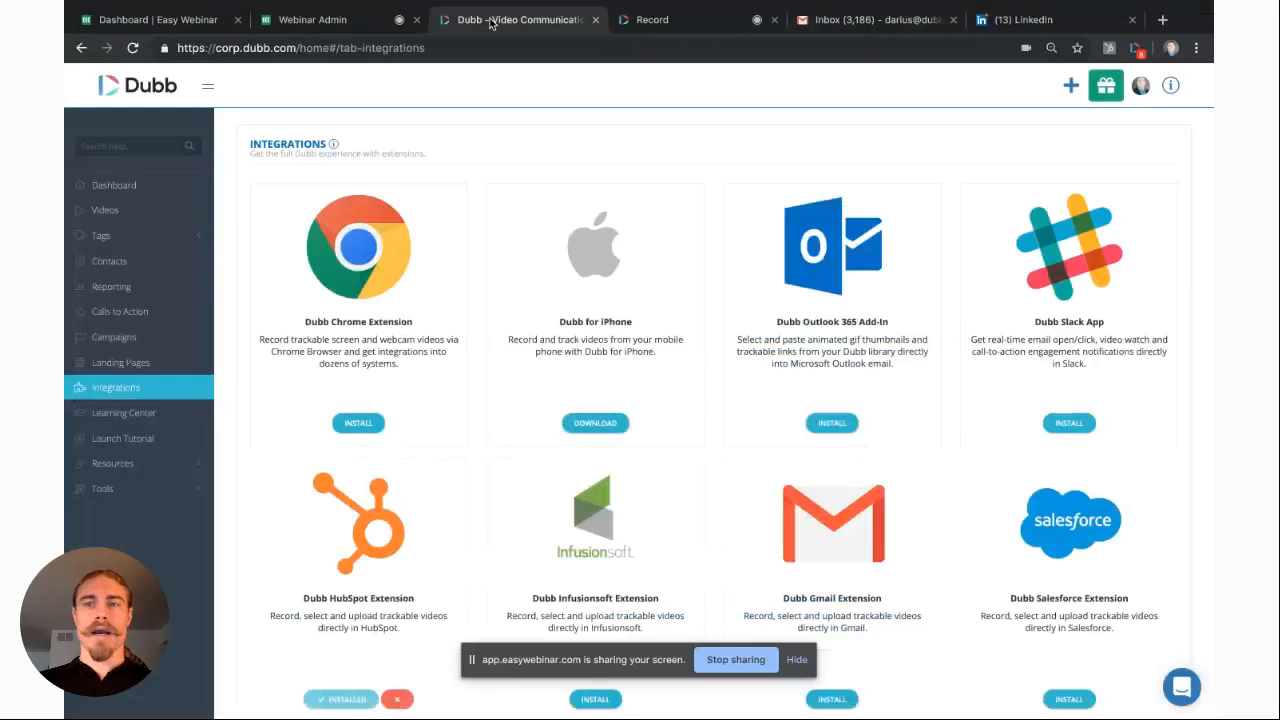
pyautogui.click(1136, 48)
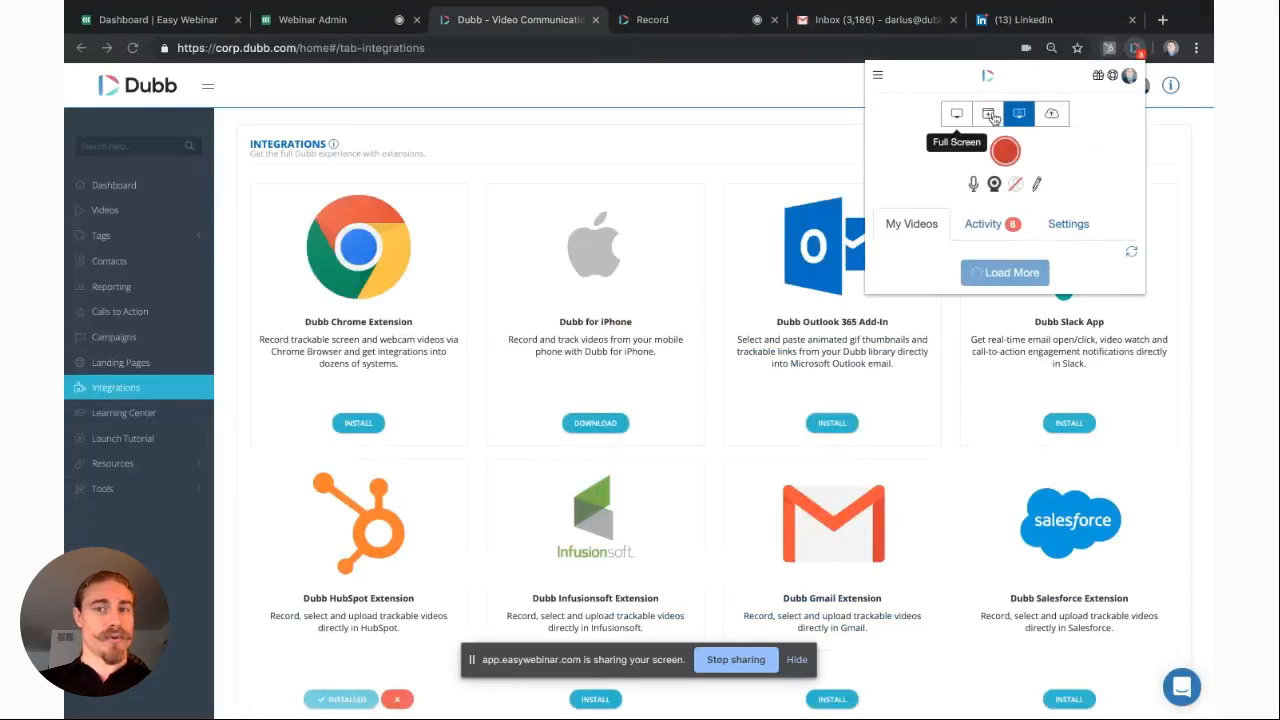
pyautogui.click(847, 101)
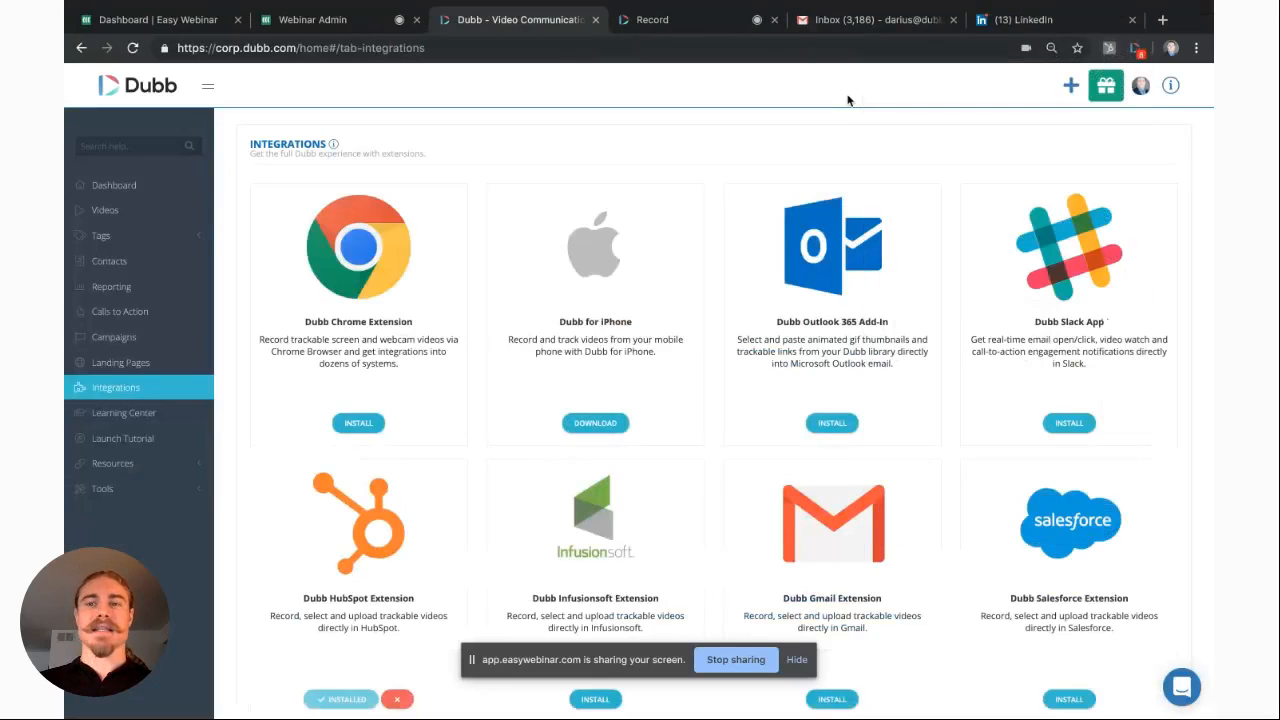
# Step: Open Dubb's page for creating a video and choose webcam recording instead of uploading a file
pyautogui.click(1070, 88)
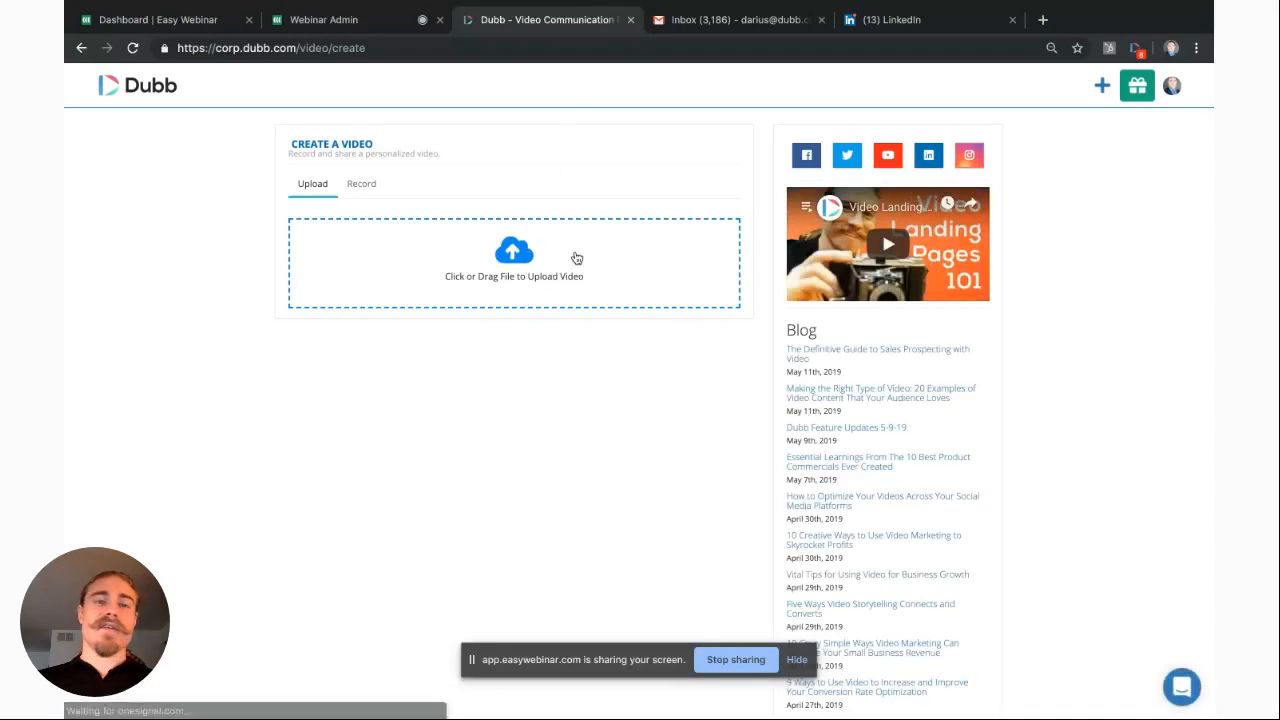
pyautogui.click(357, 191)
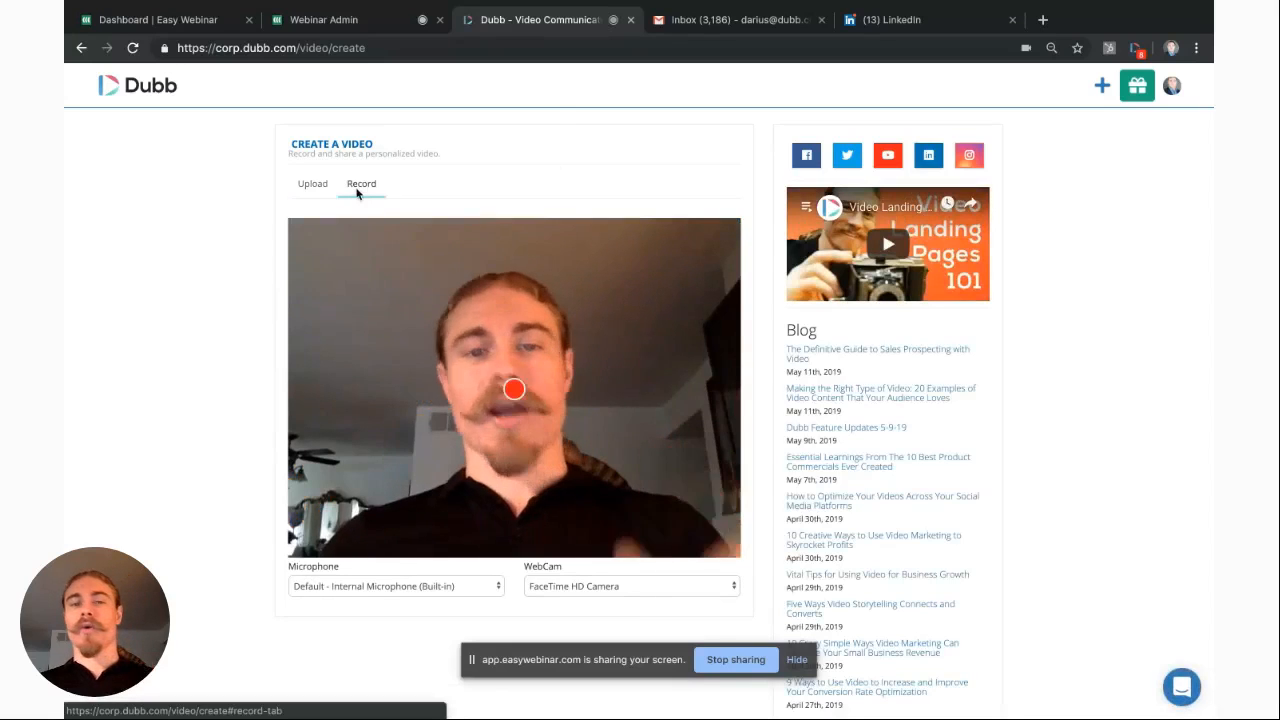
pyautogui.click(323, 190)
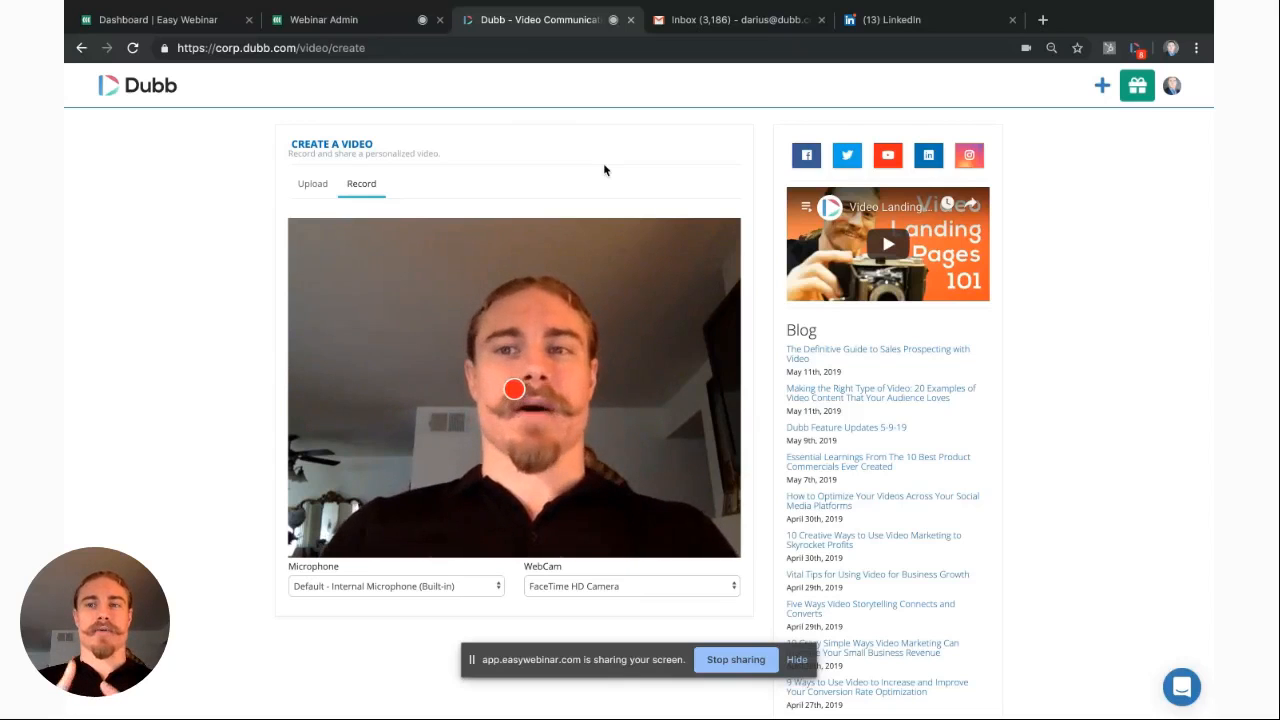
pyautogui.click(1137, 50)
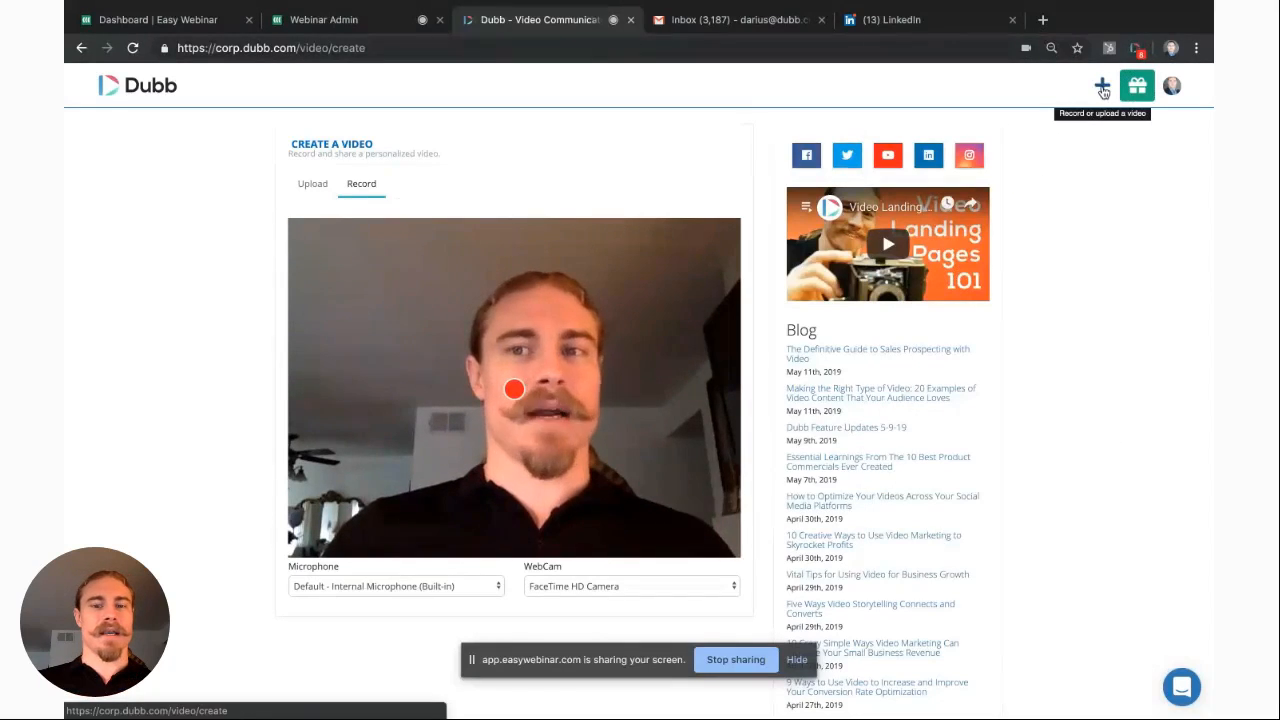
# Step: Start a webcam recording on the video creation page and discard it
pyautogui.click(514, 390)
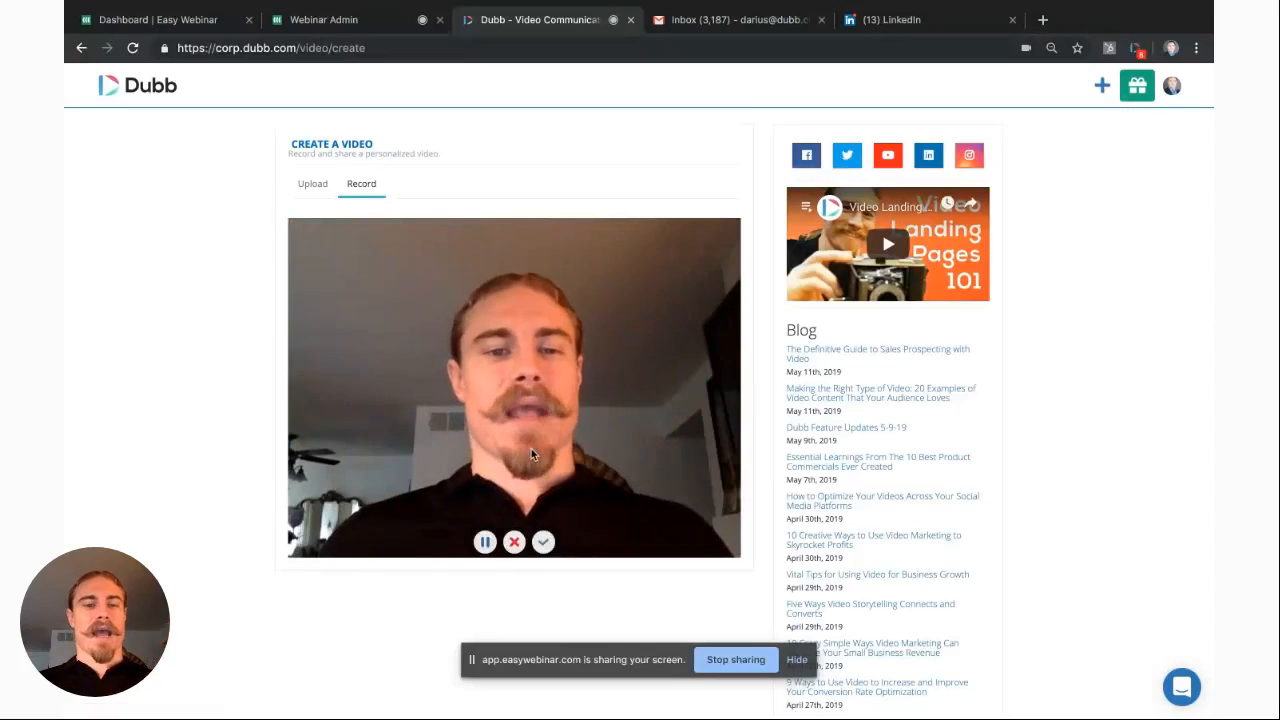
pyautogui.click(513, 542)
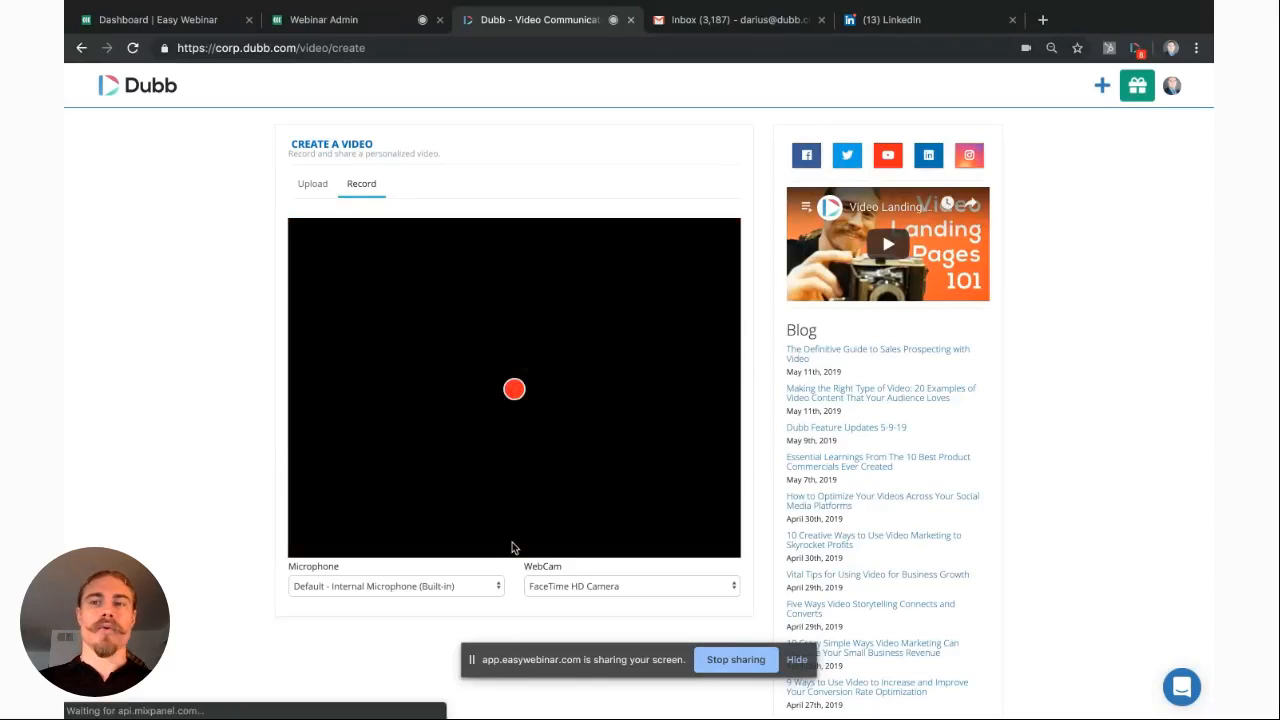
# Step: Start an entire-screen recording with the Dubb extension in Full Screen mode, with the webcam view enlarged
pyautogui.click(1136, 48)
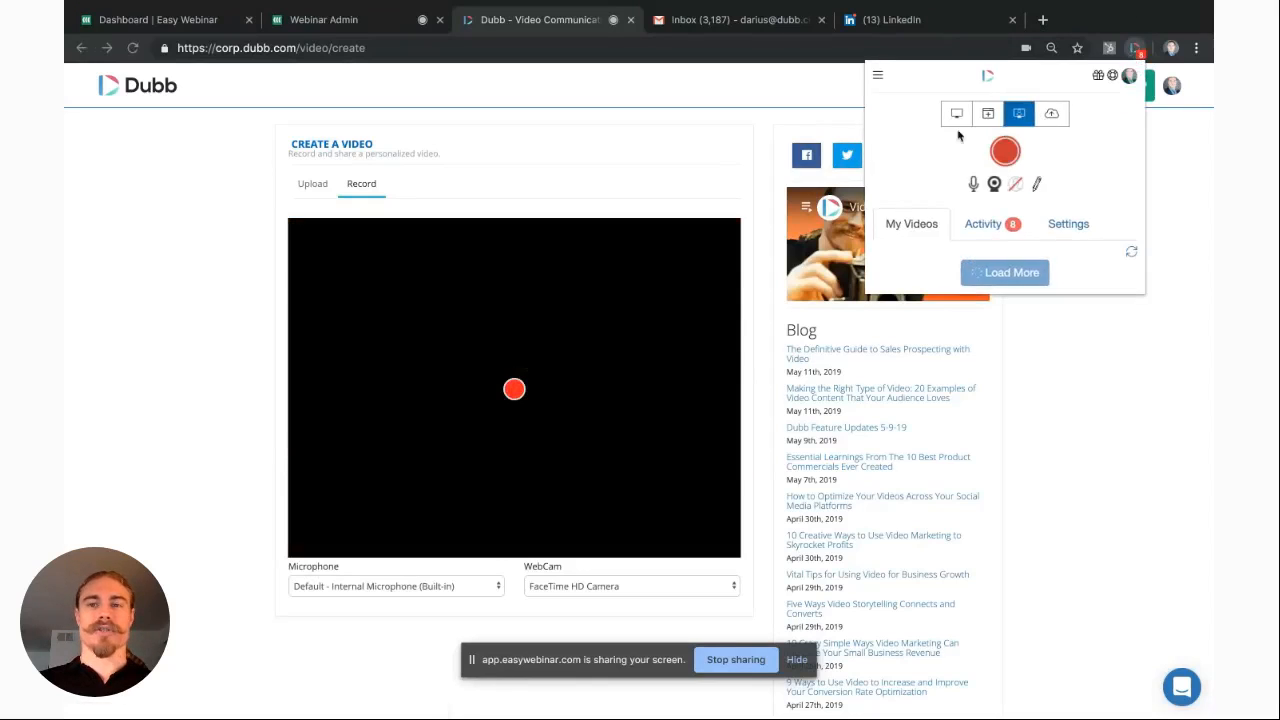
pyautogui.click(957, 114)
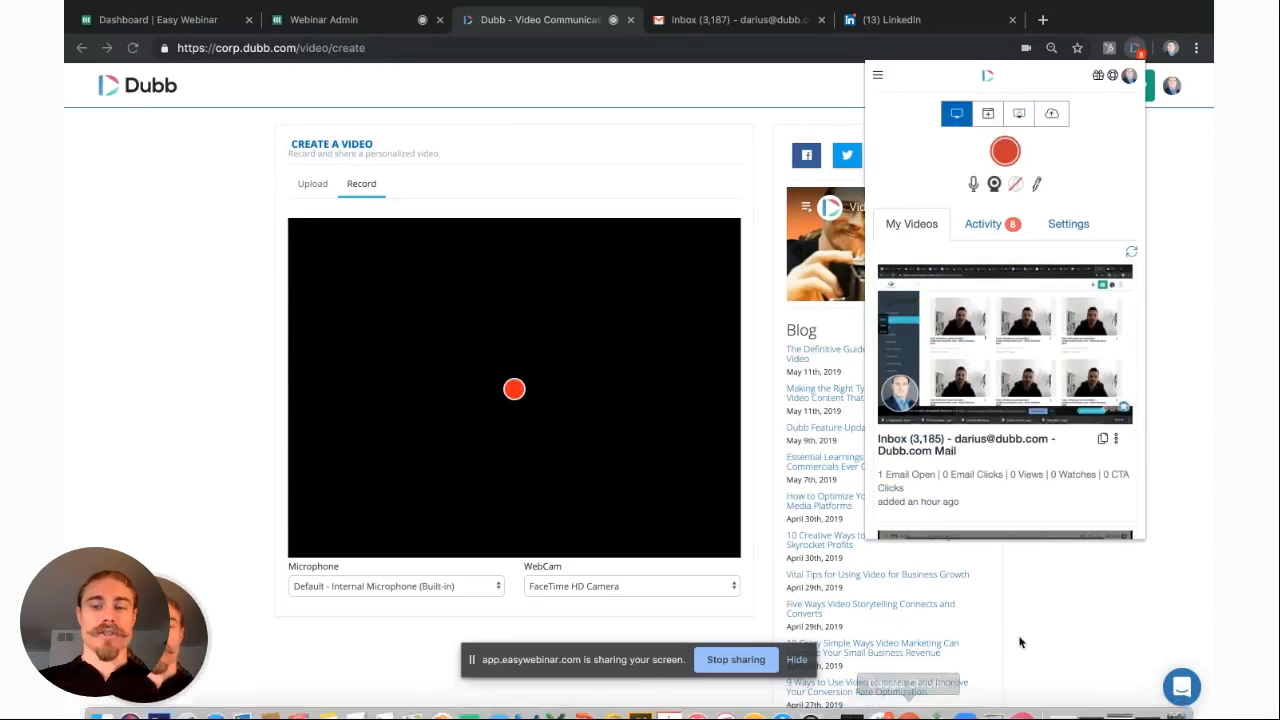
pyautogui.click(1005, 151)
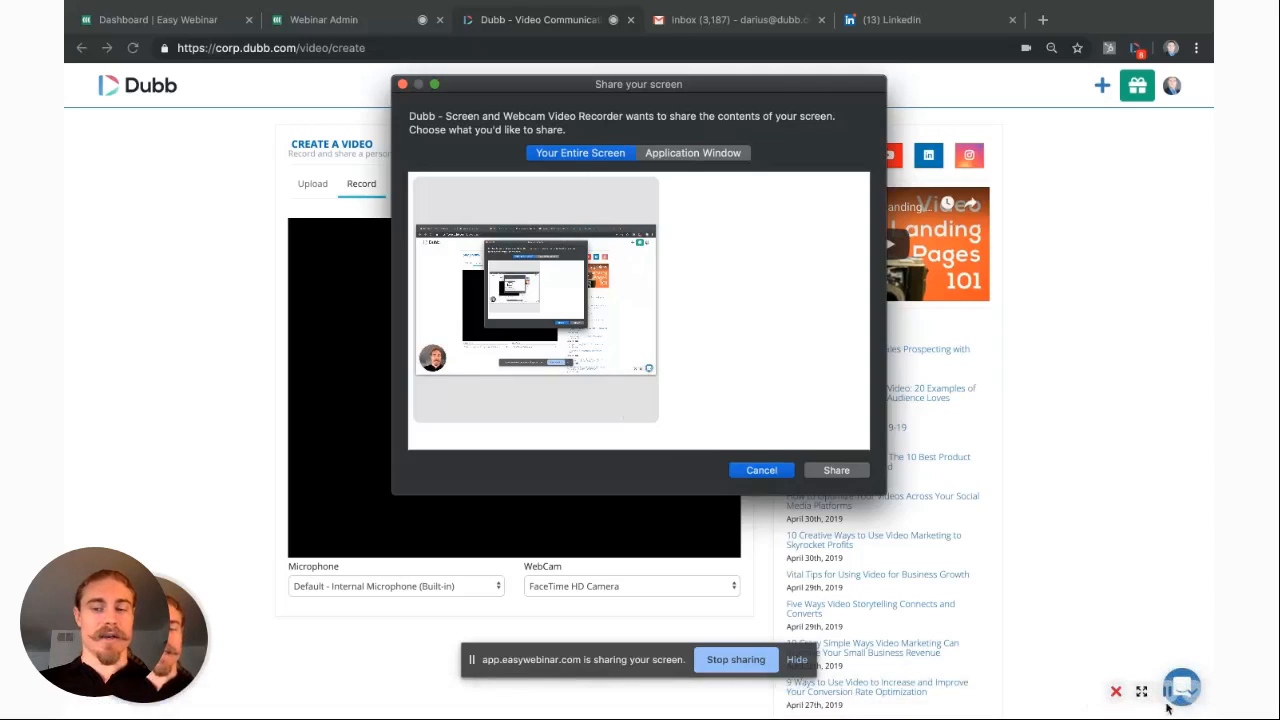
pyautogui.click(1141, 691)
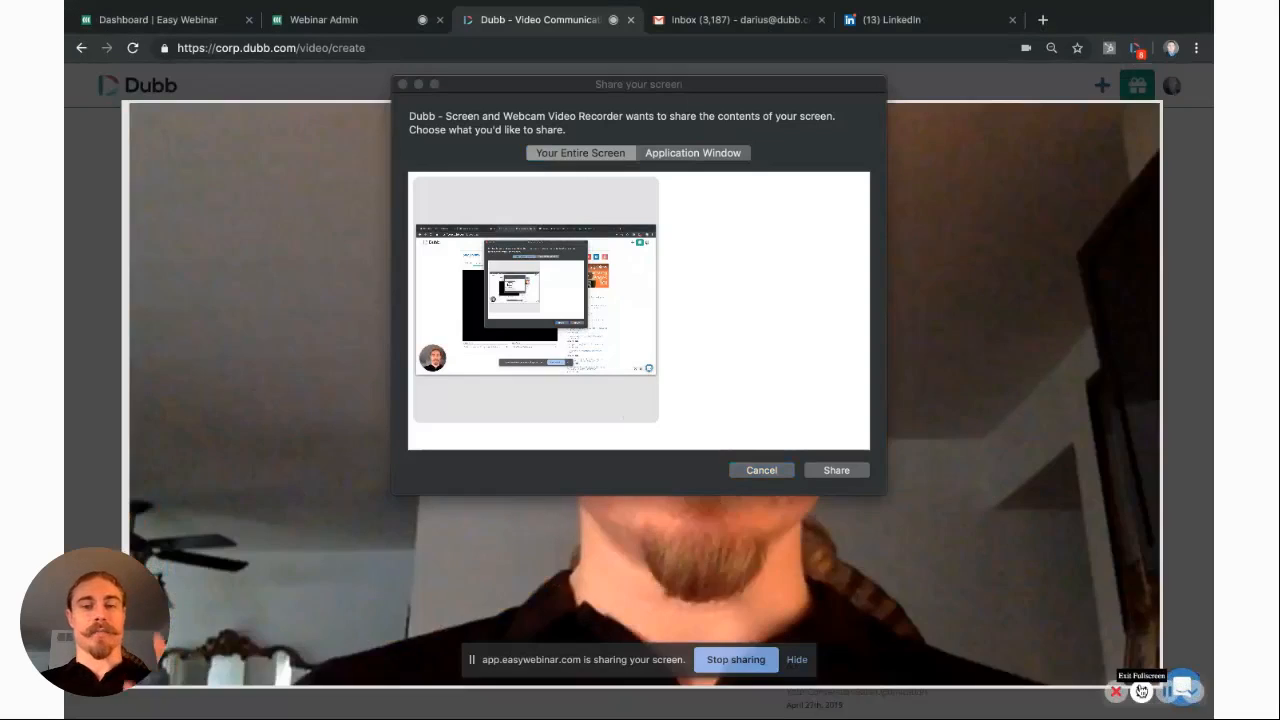
pyautogui.click(836, 470)
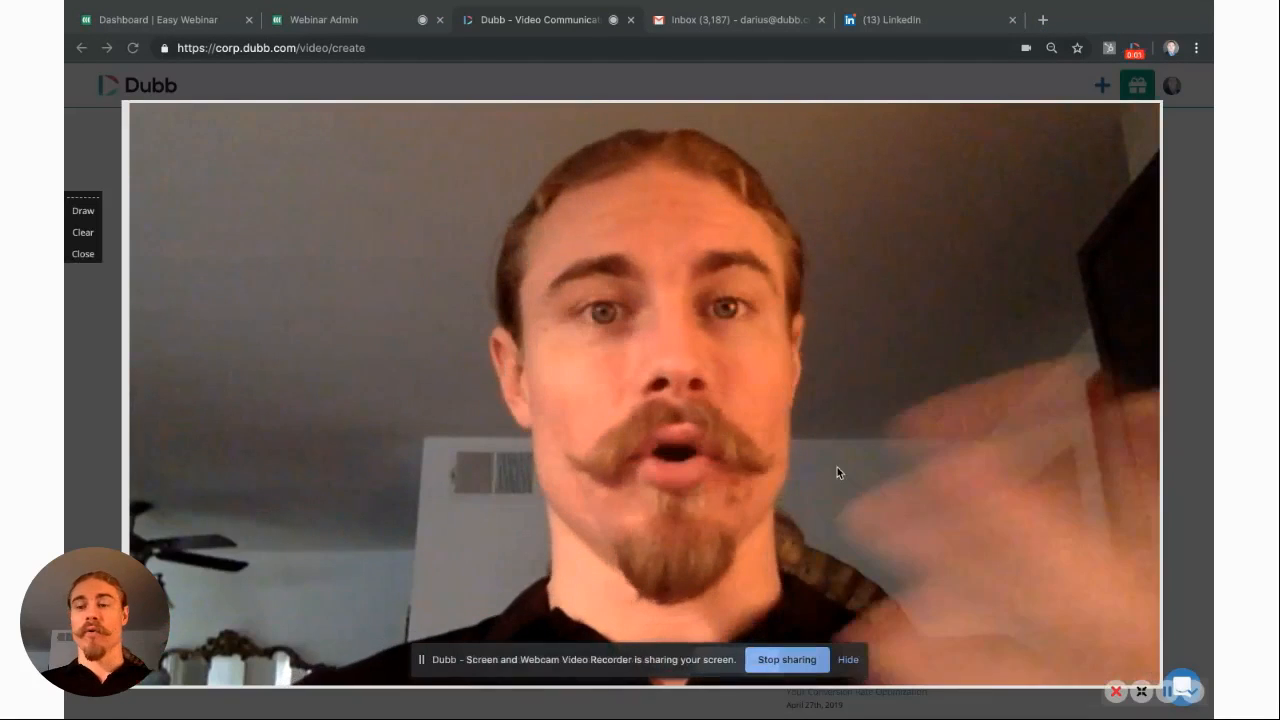
# Step: Alternate the webcam view between corner and enlarged size while recording, end on the corner size, and upload the recording
pyautogui.click(1141, 692)
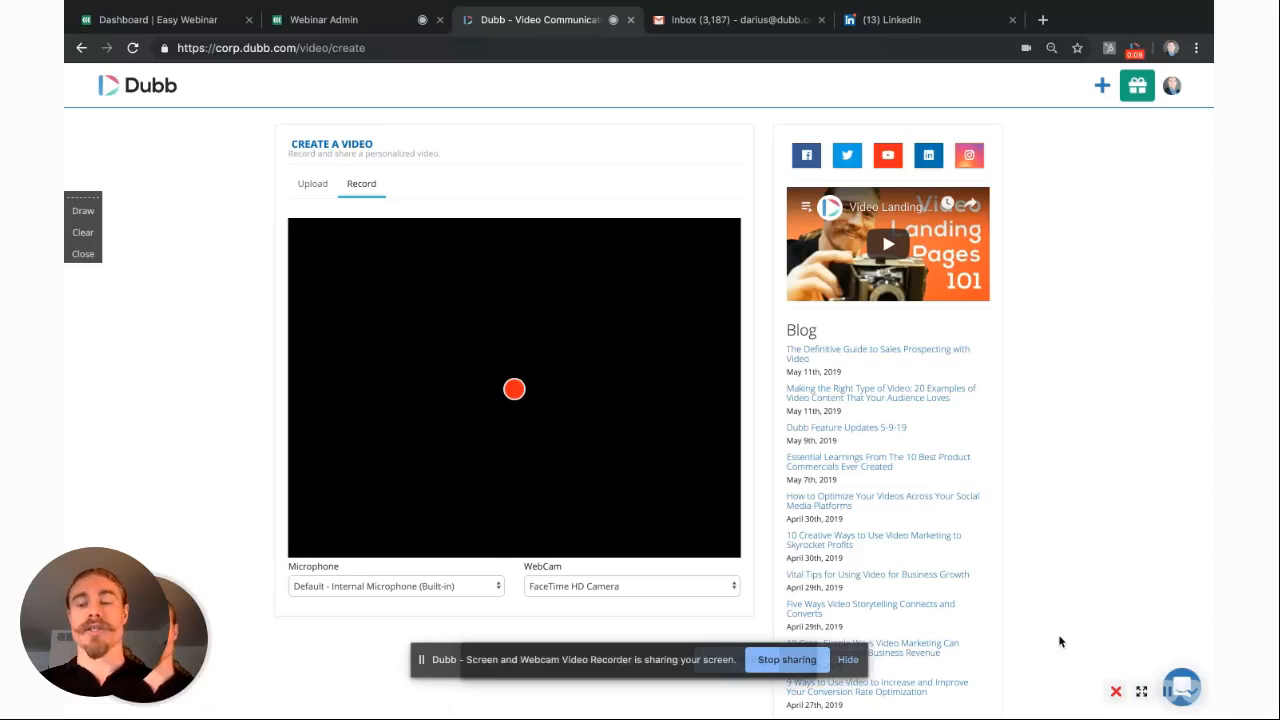
pyautogui.click(1141, 692)
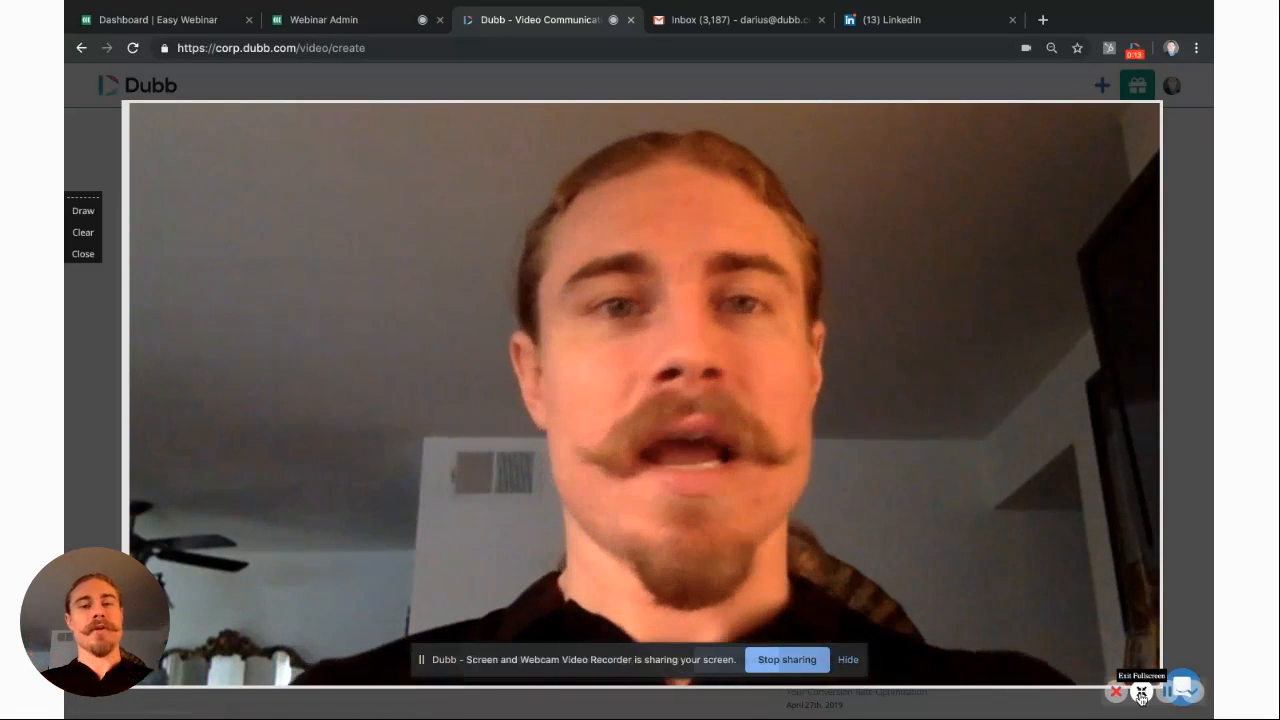
pyautogui.click(1141, 694)
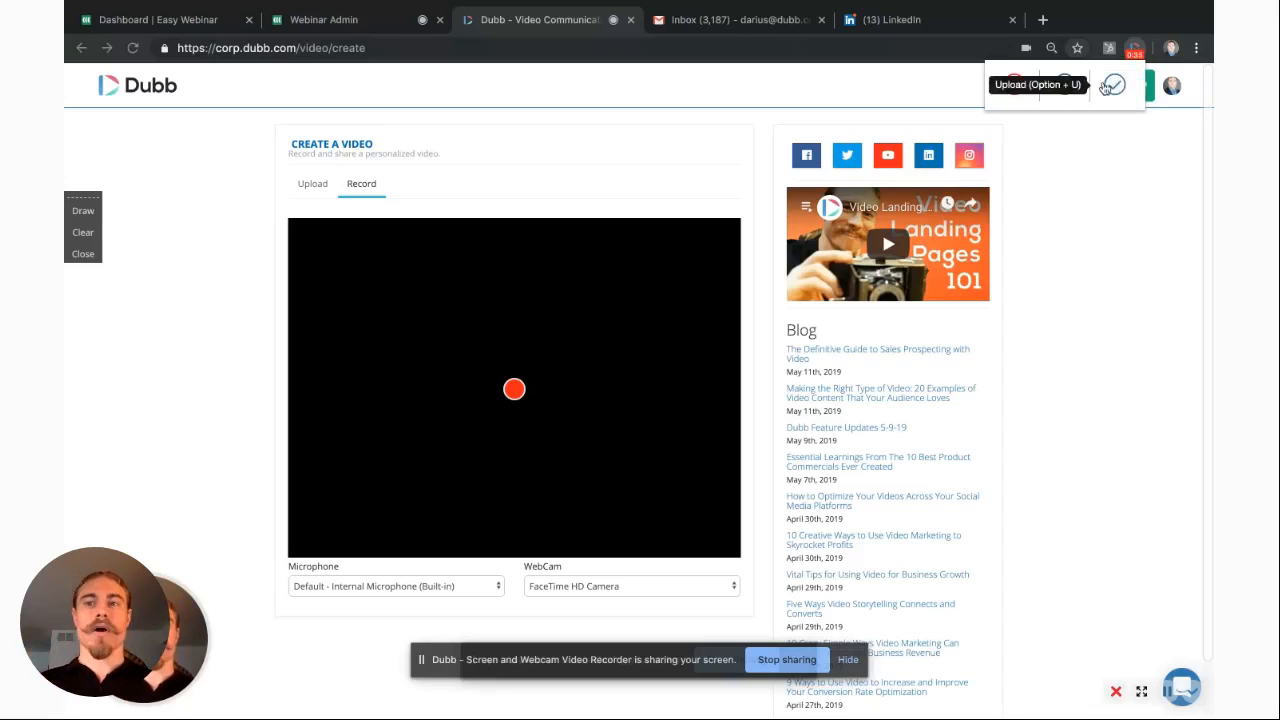
pyautogui.click(1113, 84)
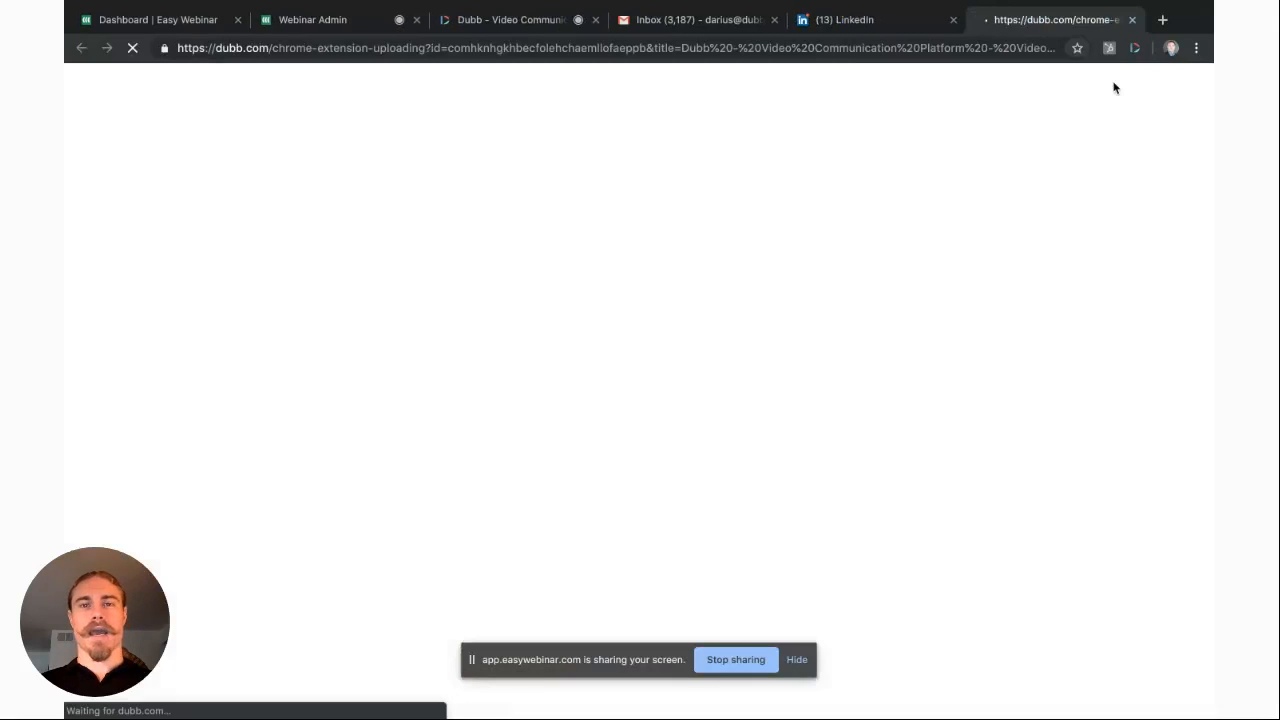
# Step: Read the attendees' new questions in the webinar chat and return to Dubb's video creation page
pyautogui.click(311, 20)
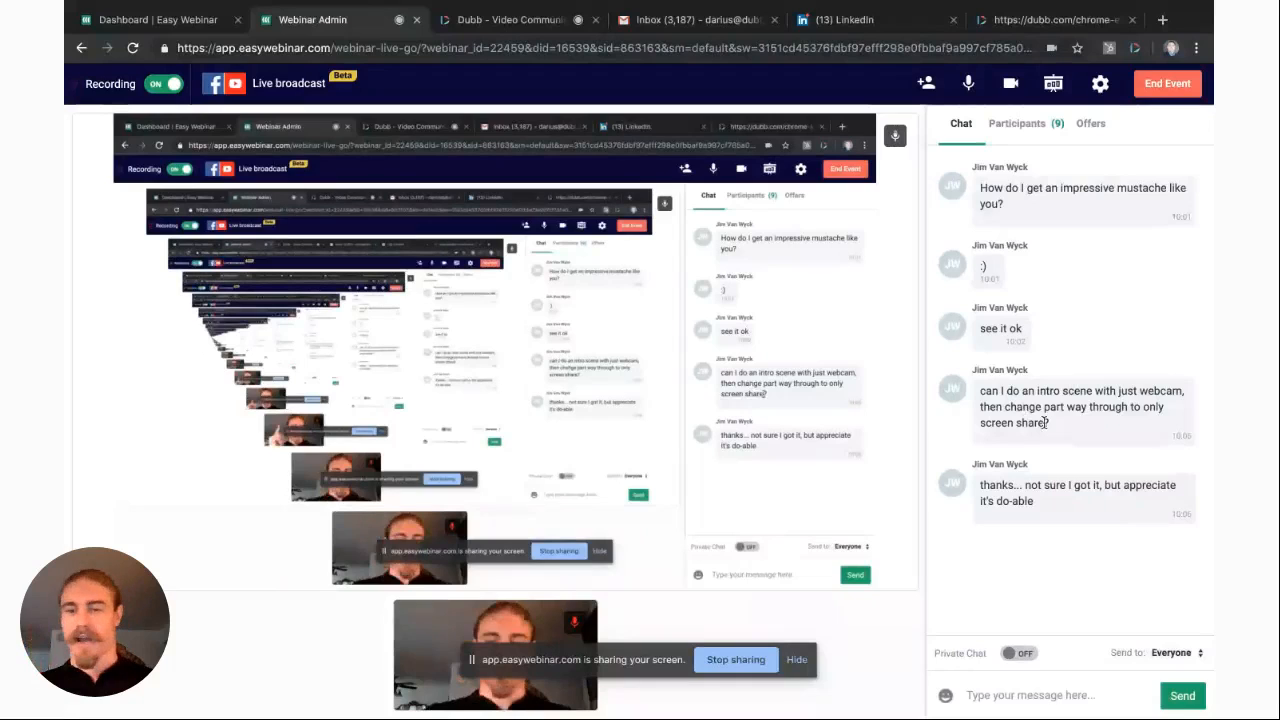
pyautogui.moveTo(848, 324)
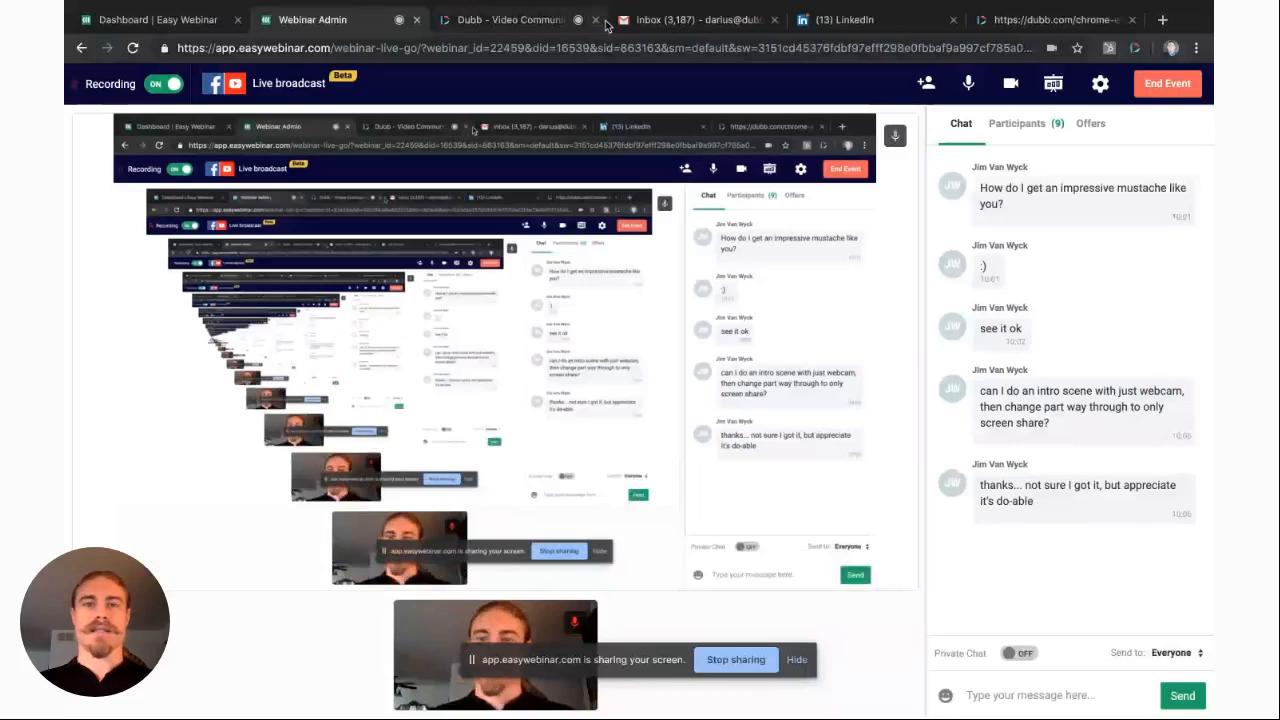
pyautogui.click(510, 20)
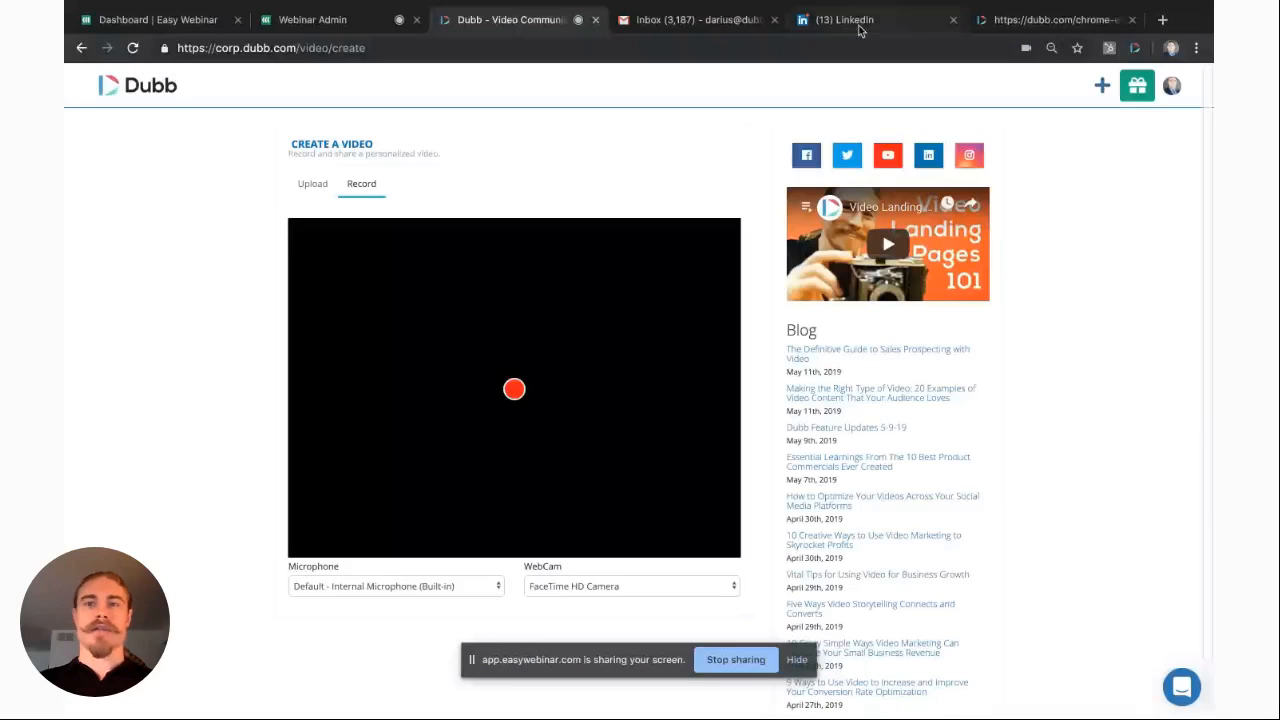
# Step: Open the uploaded recording's edit page and review its thumbnail, title and sharing options
pyautogui.click(1030, 22)
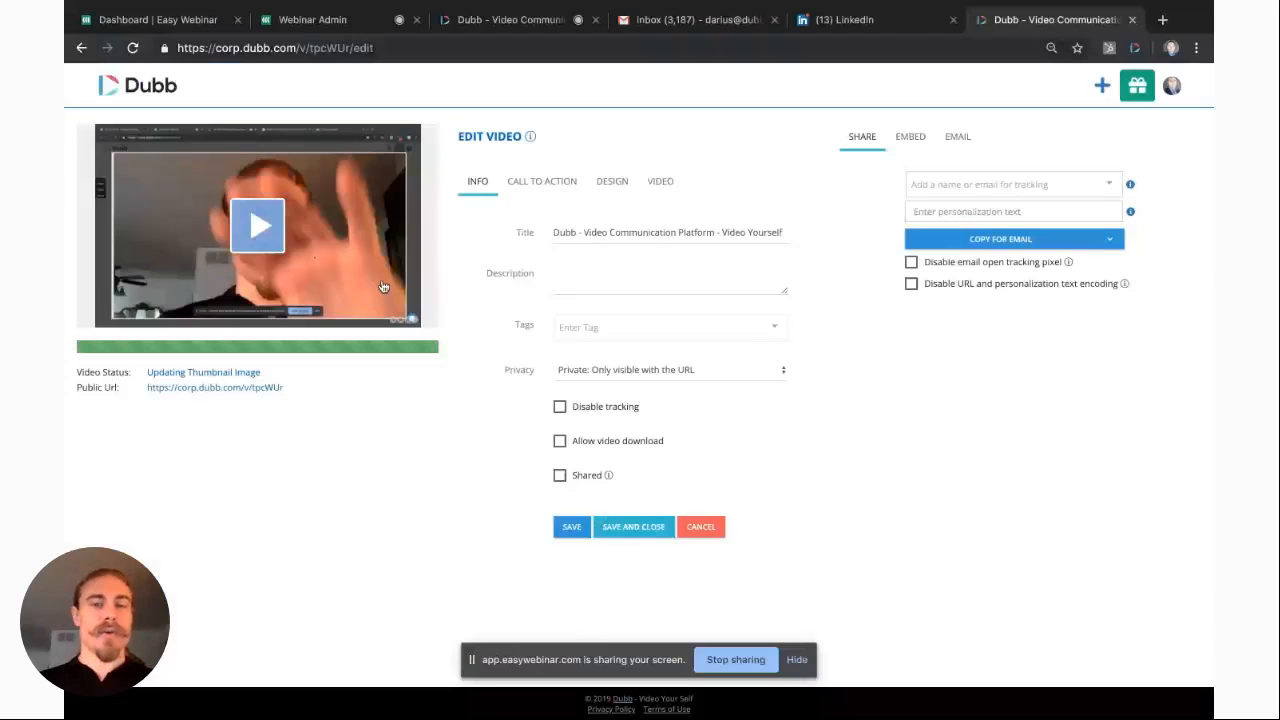
pyautogui.moveTo(382, 287); pyautogui.dragTo(828, 258)
pyautogui.click(534, 243)
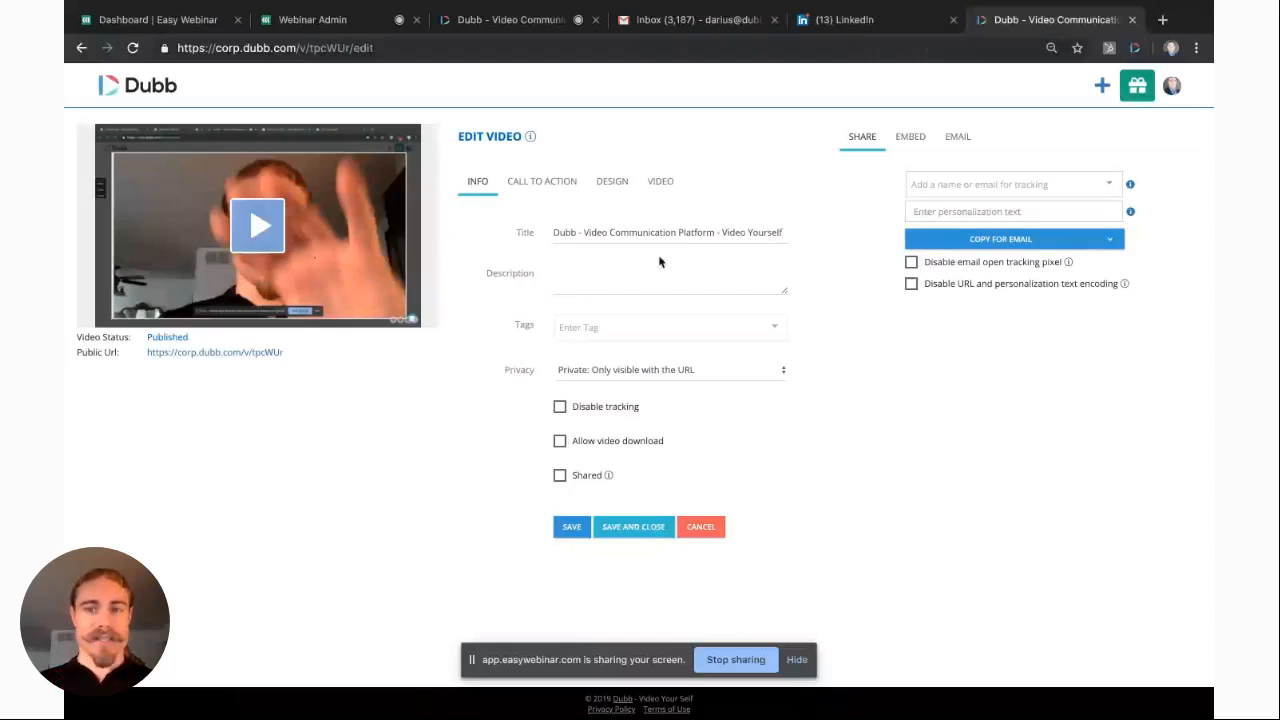
# Step: Open a recent LinkedIn conversation and look at the Dubb video link shared in it
pyautogui.click(858, 20)
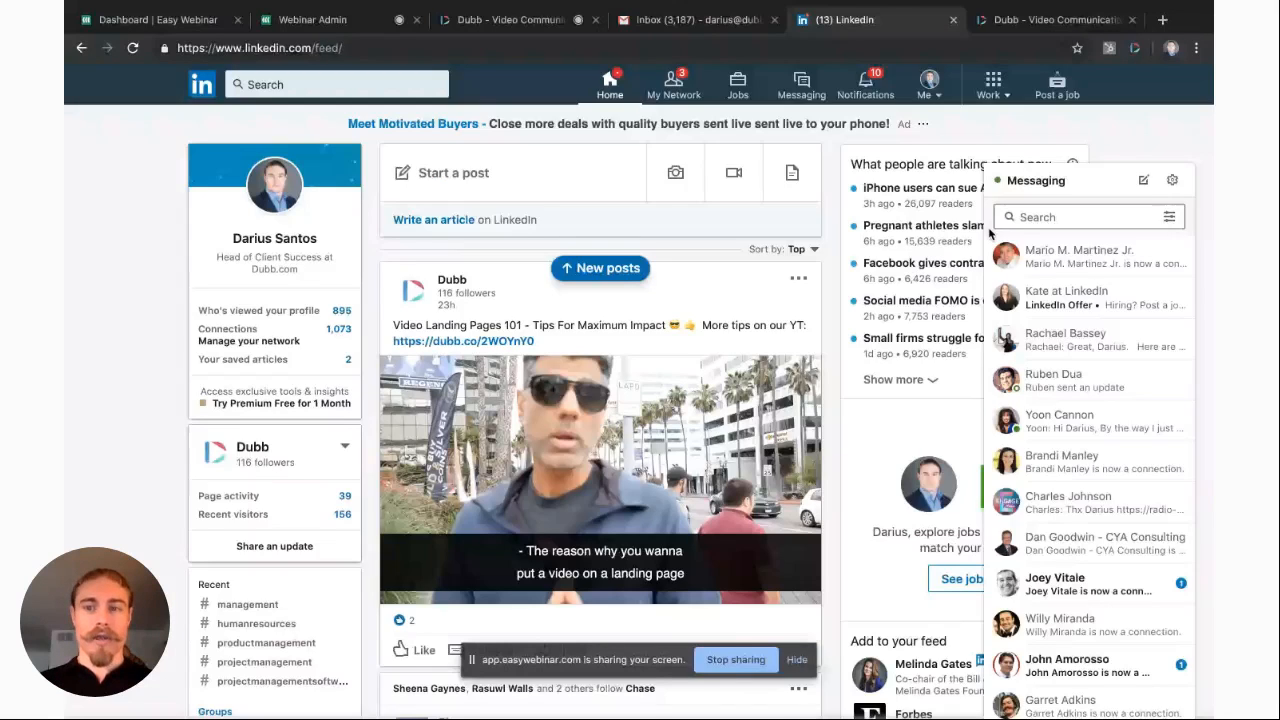
pyautogui.click(1050, 380)
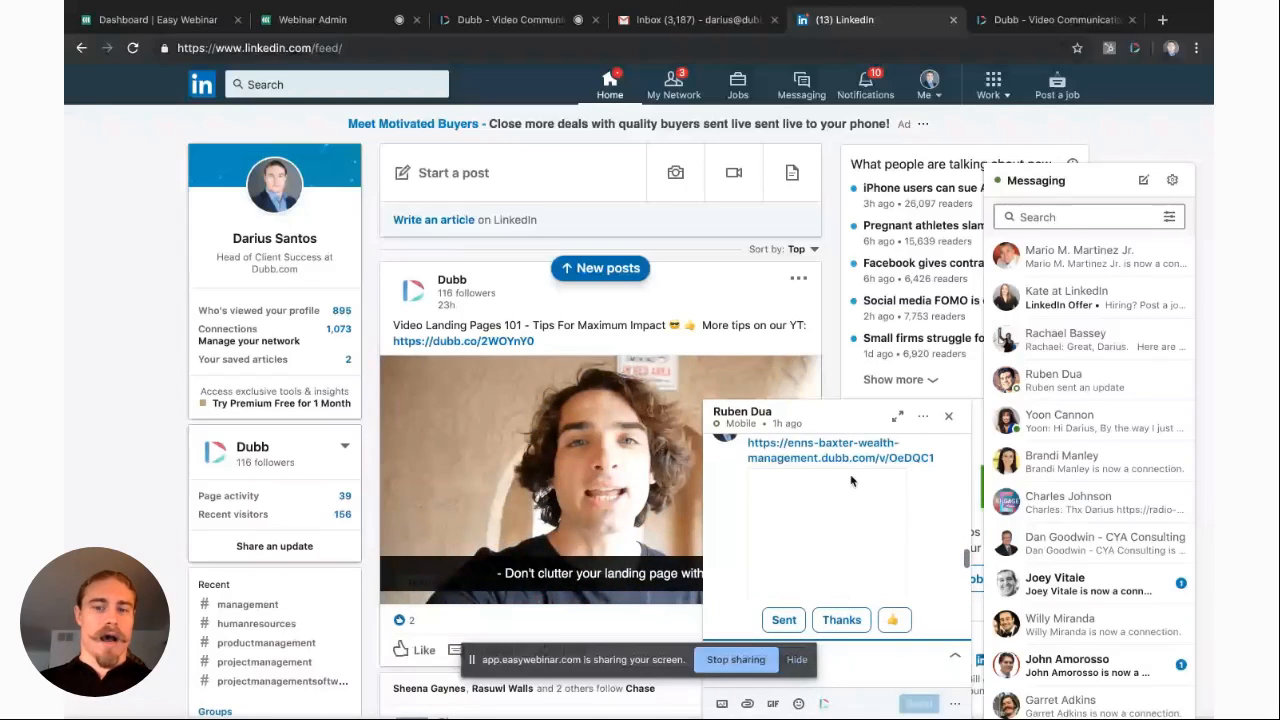
pyautogui.click(452, 22)
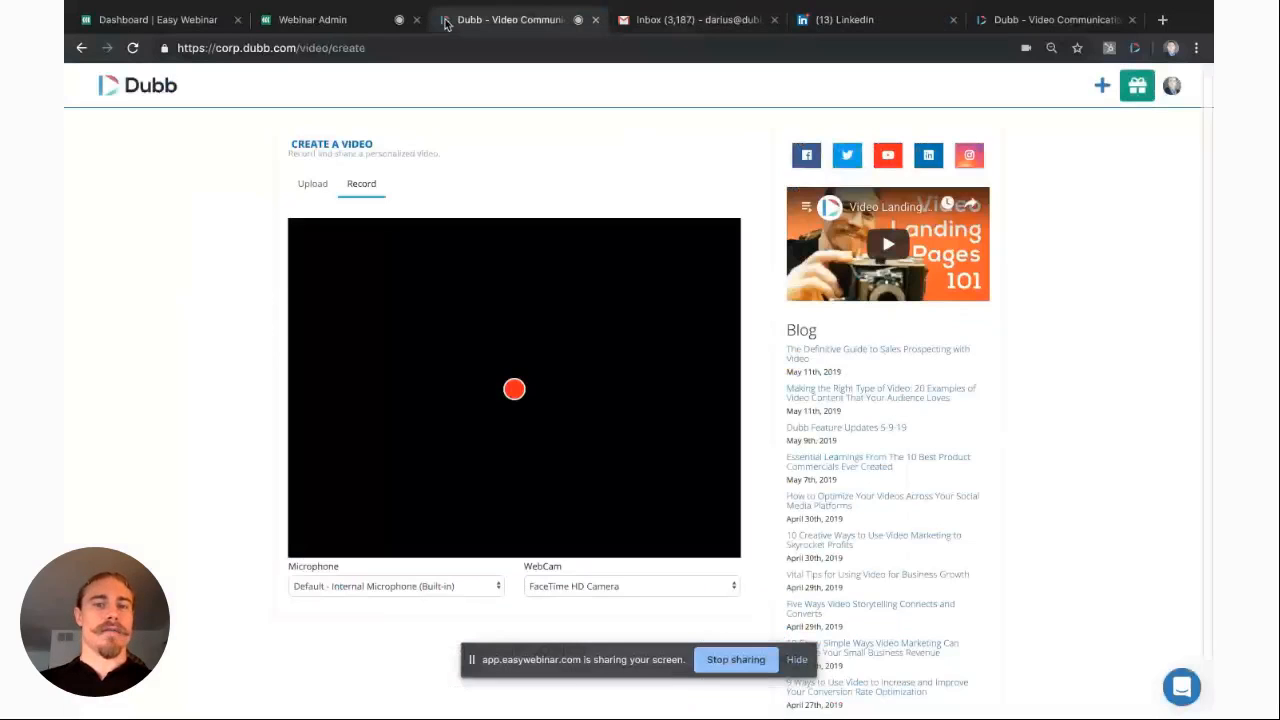
# Step: Enter "description" as the uploaded recording's description on its Dubb edit page, and save and close it
pyautogui.click(1050, 20)
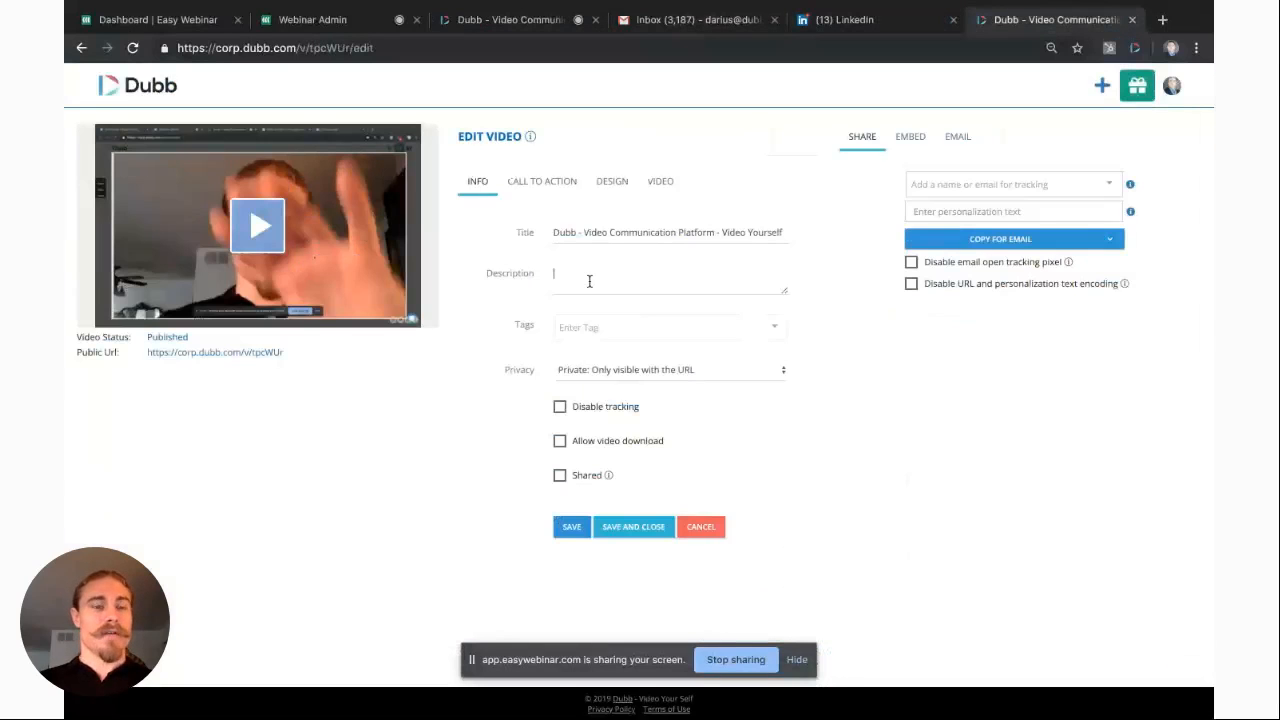
pyautogui.write('description')
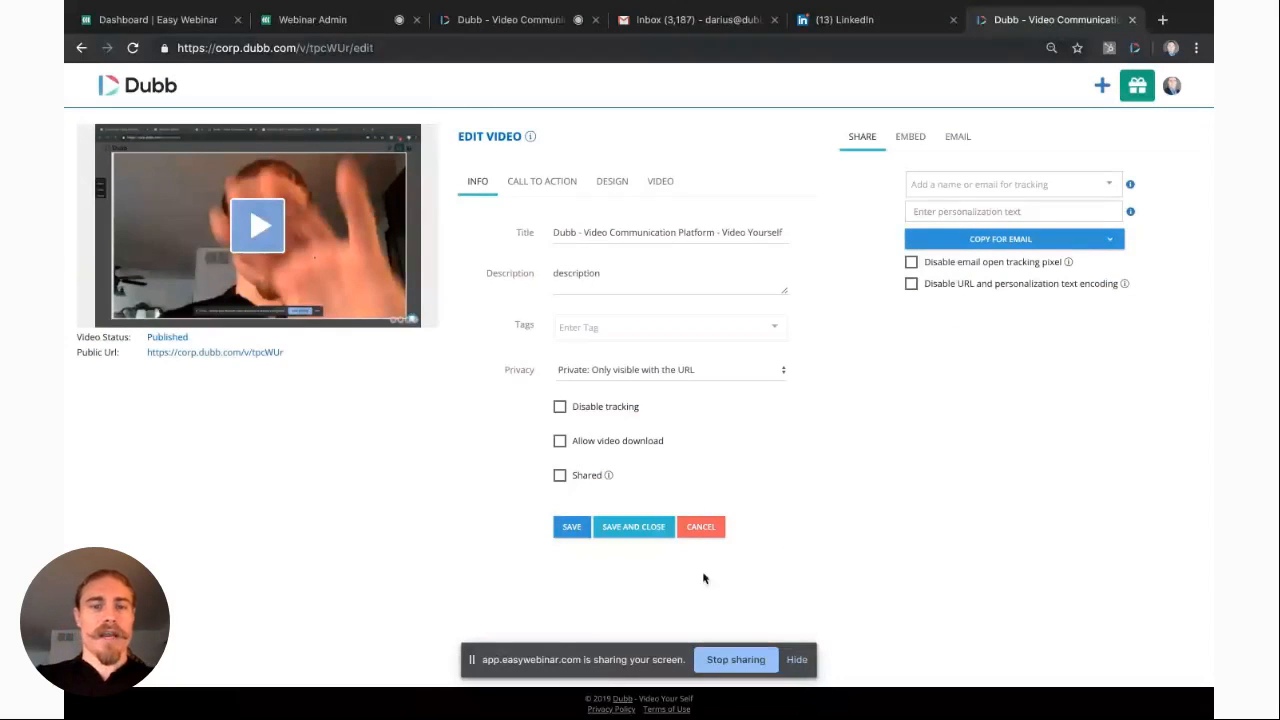
pyautogui.click(632, 528)
pyautogui.click(634, 437)
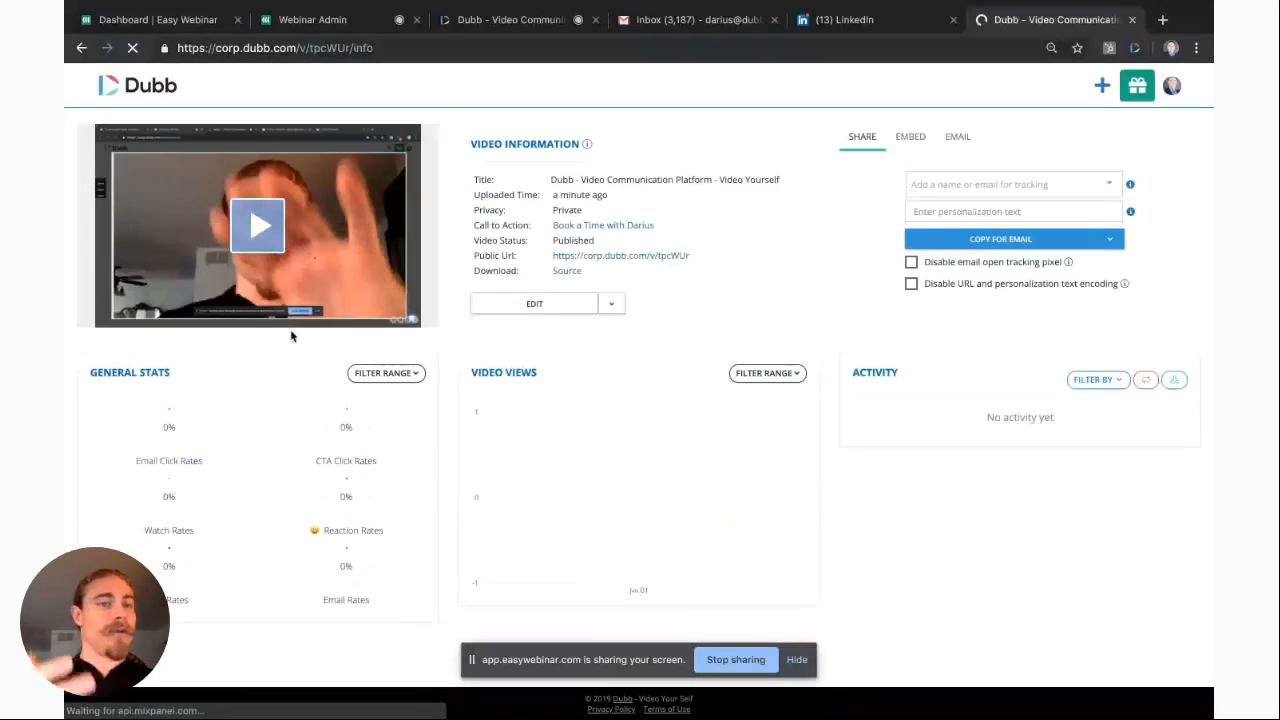
# Step: Open the video's public URL in a new tab and play a moment of the recording before pausing it
pyautogui.middleClick(637, 259)
pyautogui.click(1093, 12)
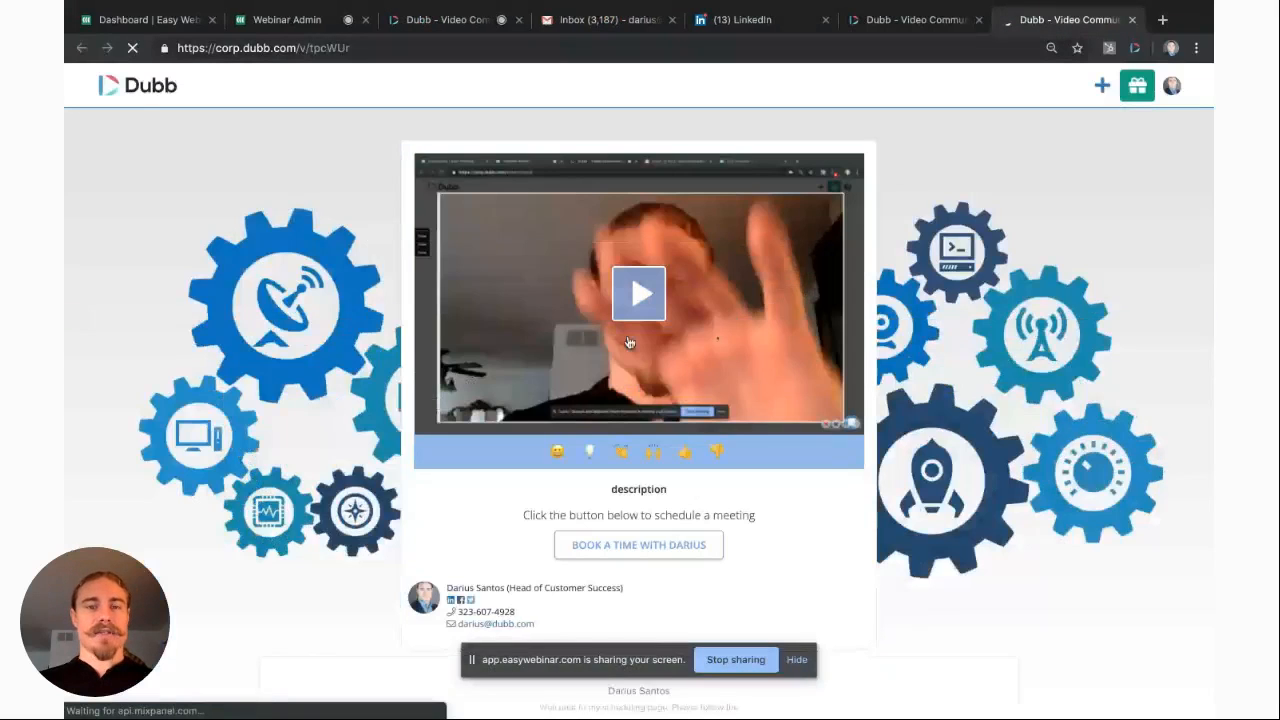
pyautogui.click(629, 343)
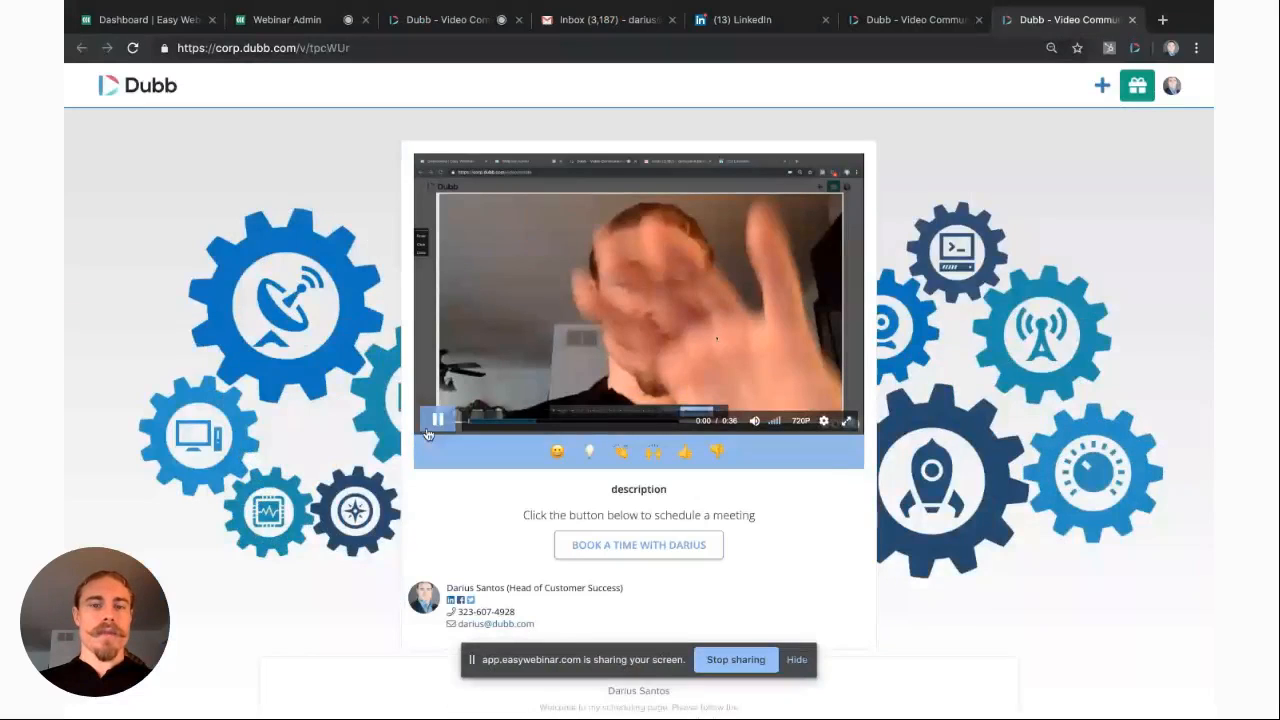
pyautogui.click(432, 424)
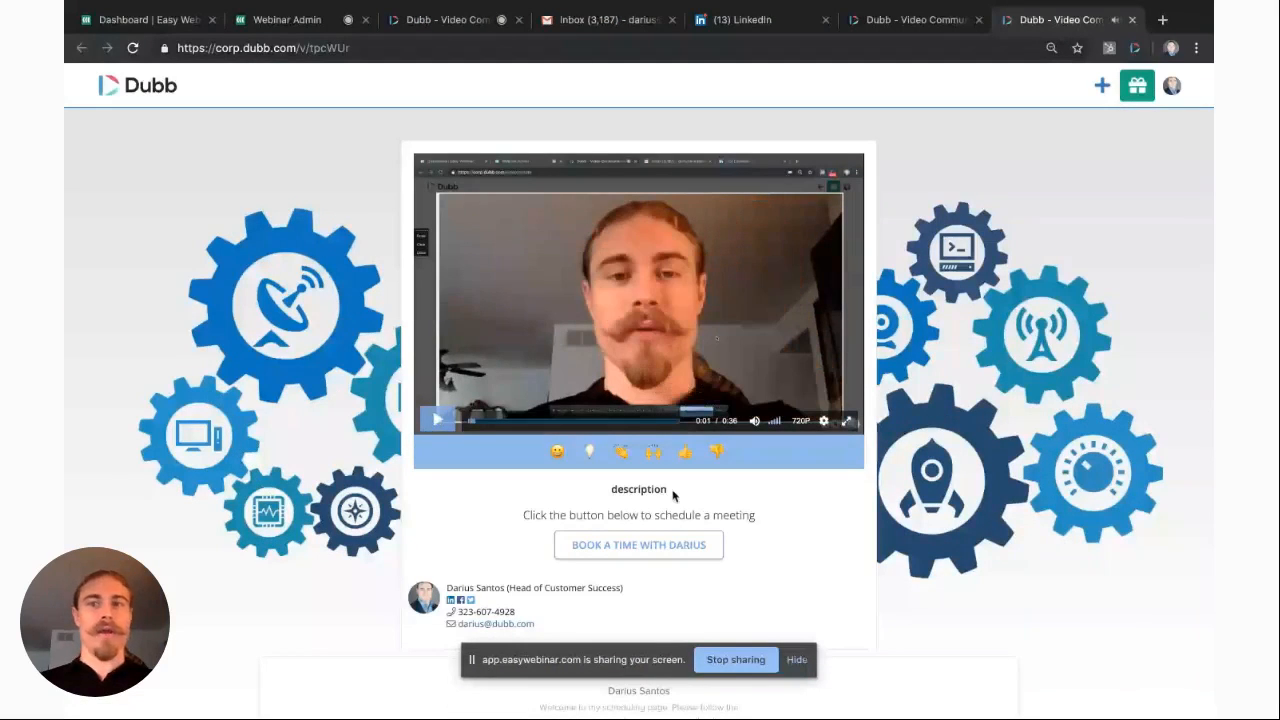
# Step: Examine the description and call-to-action text beneath the video on its public page, dismissing the meeting pop-up
pyautogui.doubleClick(664, 490)
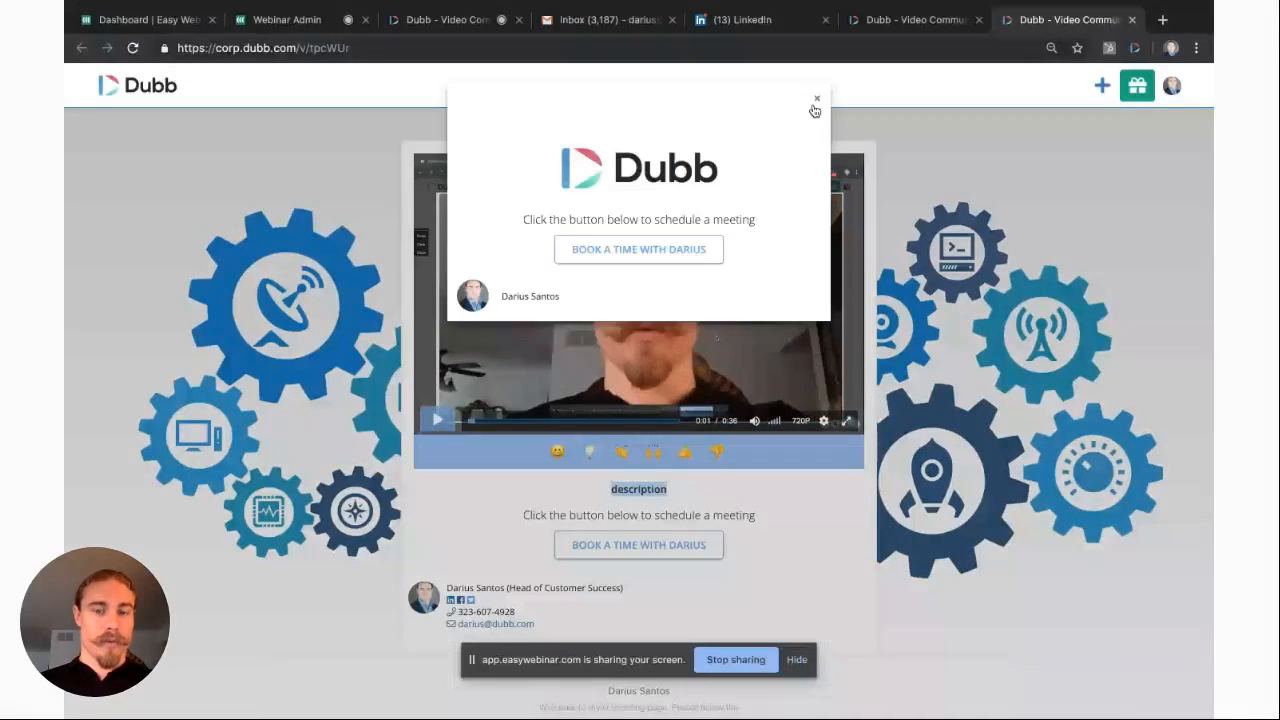
pyautogui.click(816, 101)
pyautogui.moveTo(756, 515); pyautogui.dragTo(524, 517)
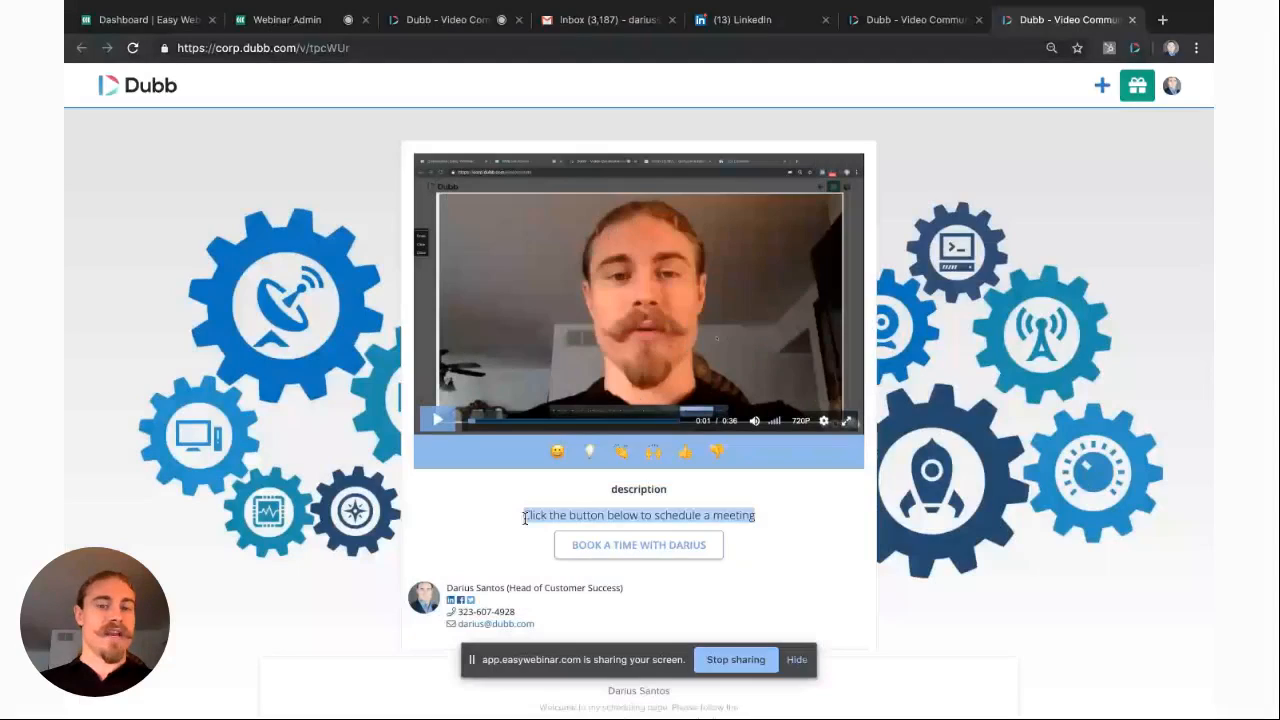
pyautogui.doubleClick(640, 490)
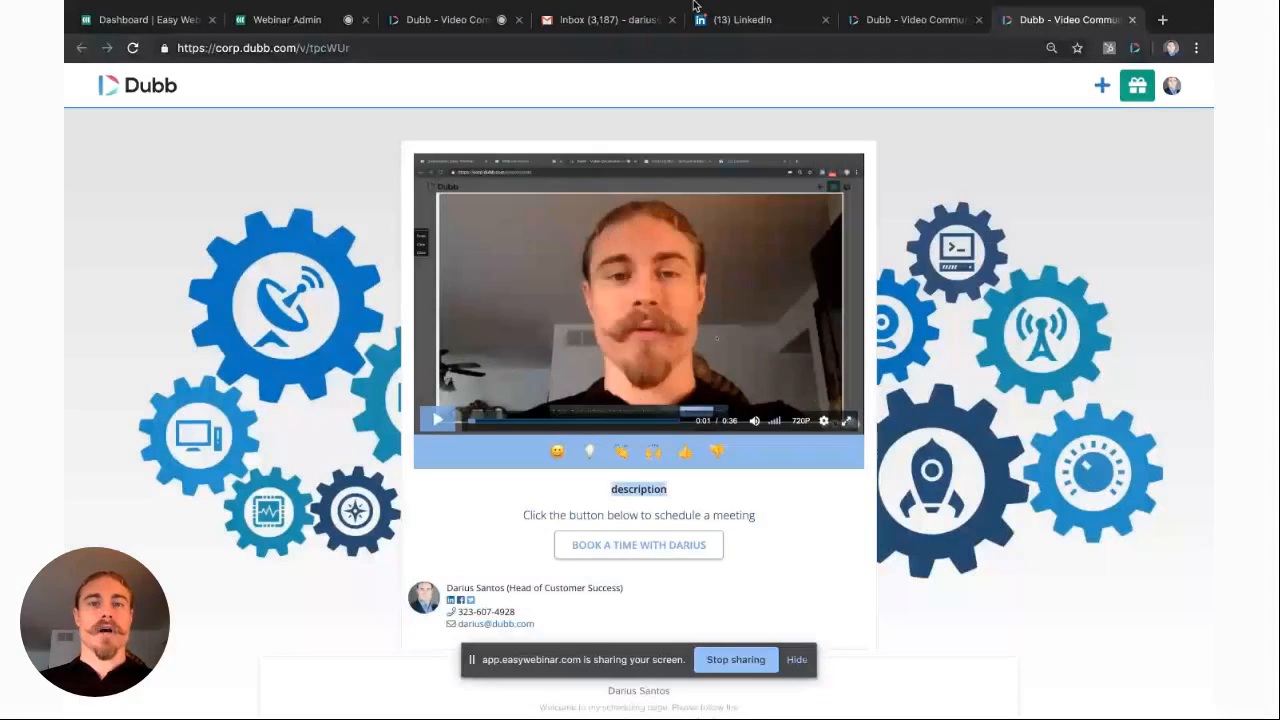
# Step: Reopen the video for editing and look at its description text and the available tags
pyautogui.click(912, 20)
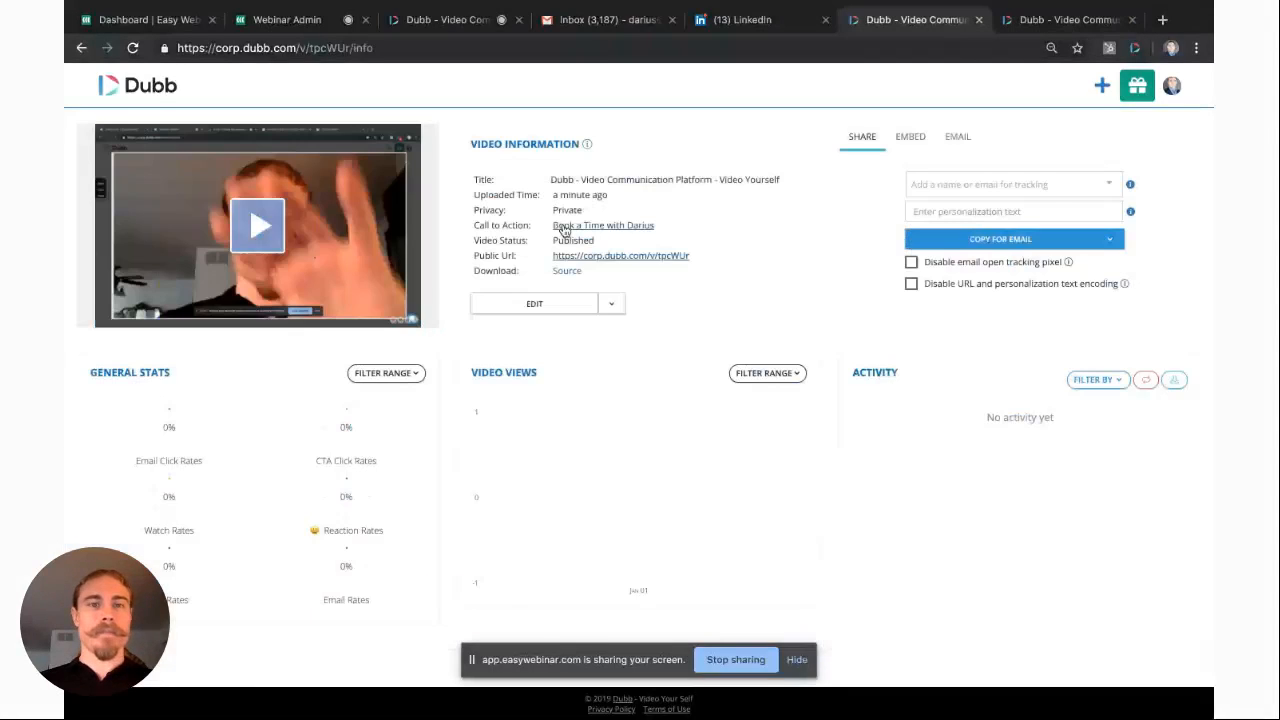
pyautogui.click(534, 304)
pyautogui.moveTo(617, 274); pyautogui.dragTo(507, 275)
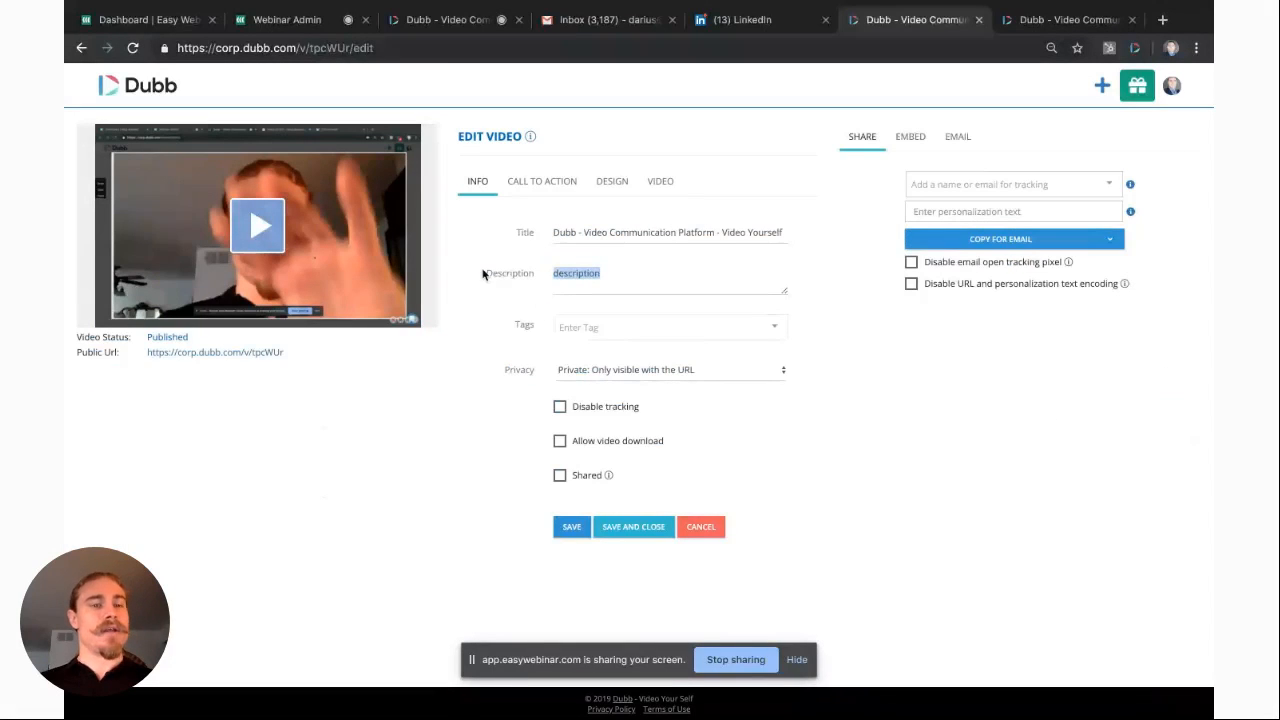
pyautogui.click(587, 330)
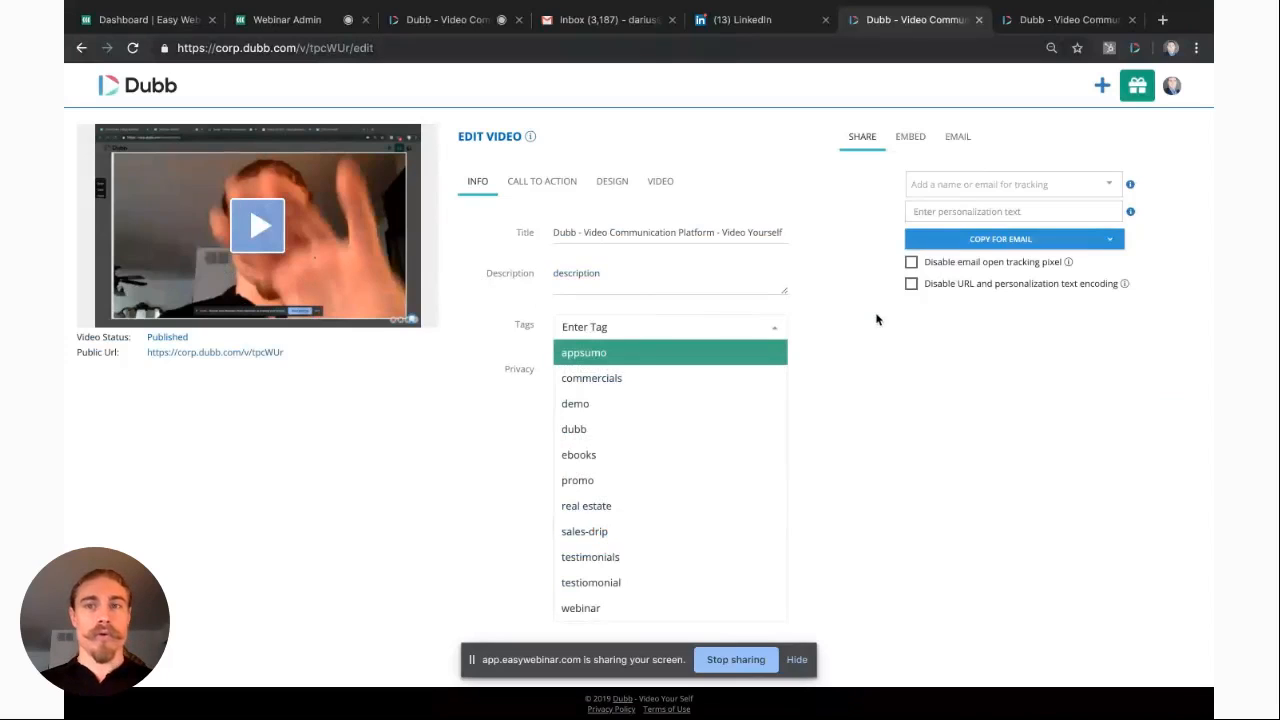
# Step: Open the My Videos library in a new tab, check the tag filter, and switch the library to list view
pyautogui.click(1035, 20)
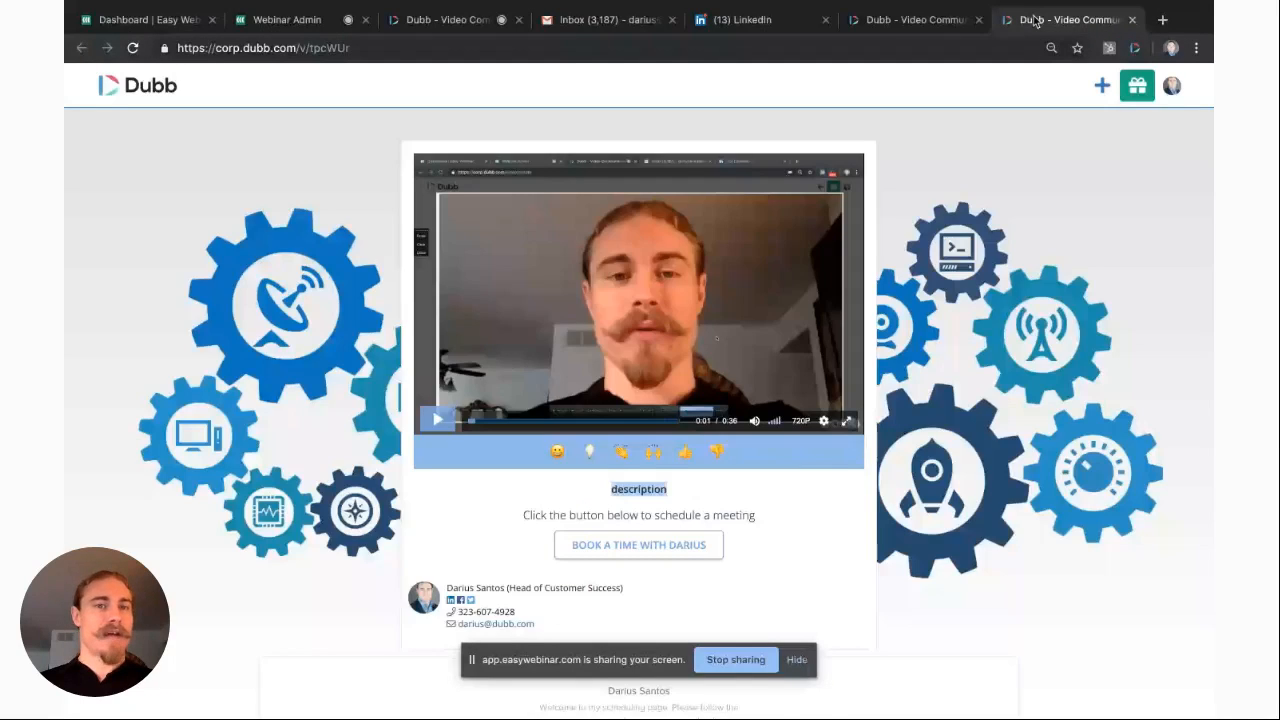
pyautogui.click(446, 20)
pyautogui.click(104, 92)
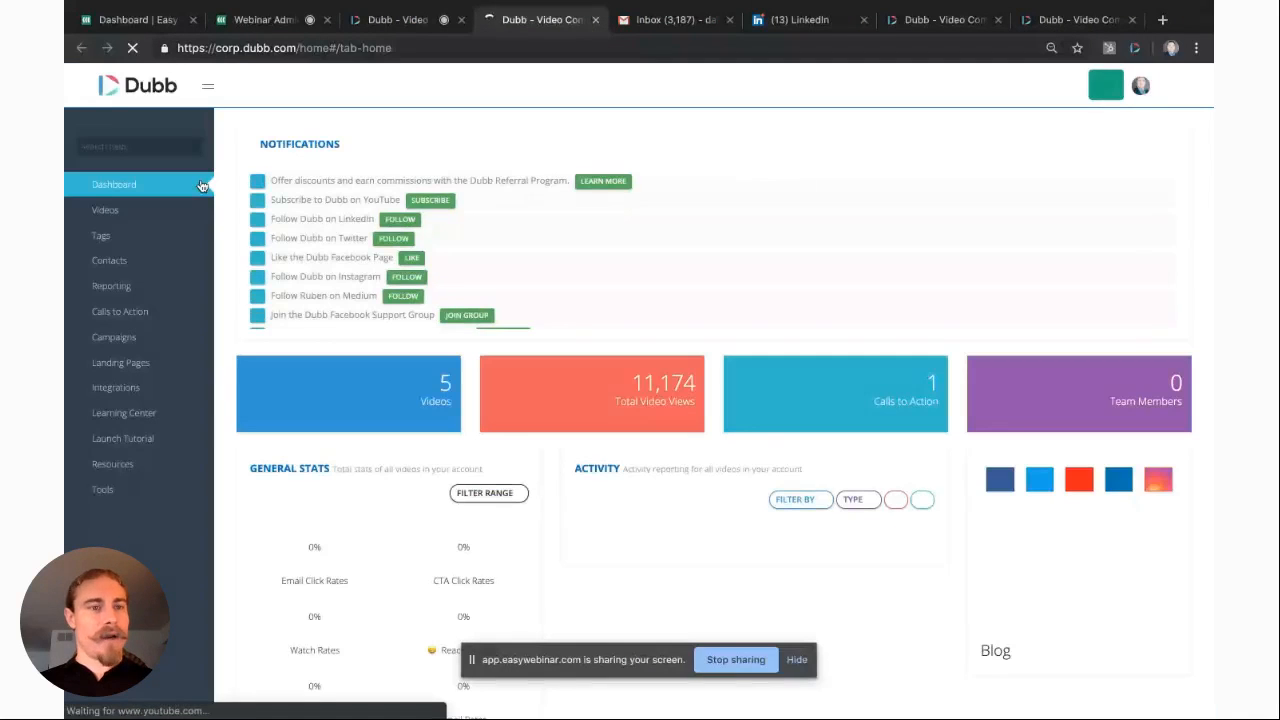
pyautogui.click(98, 211)
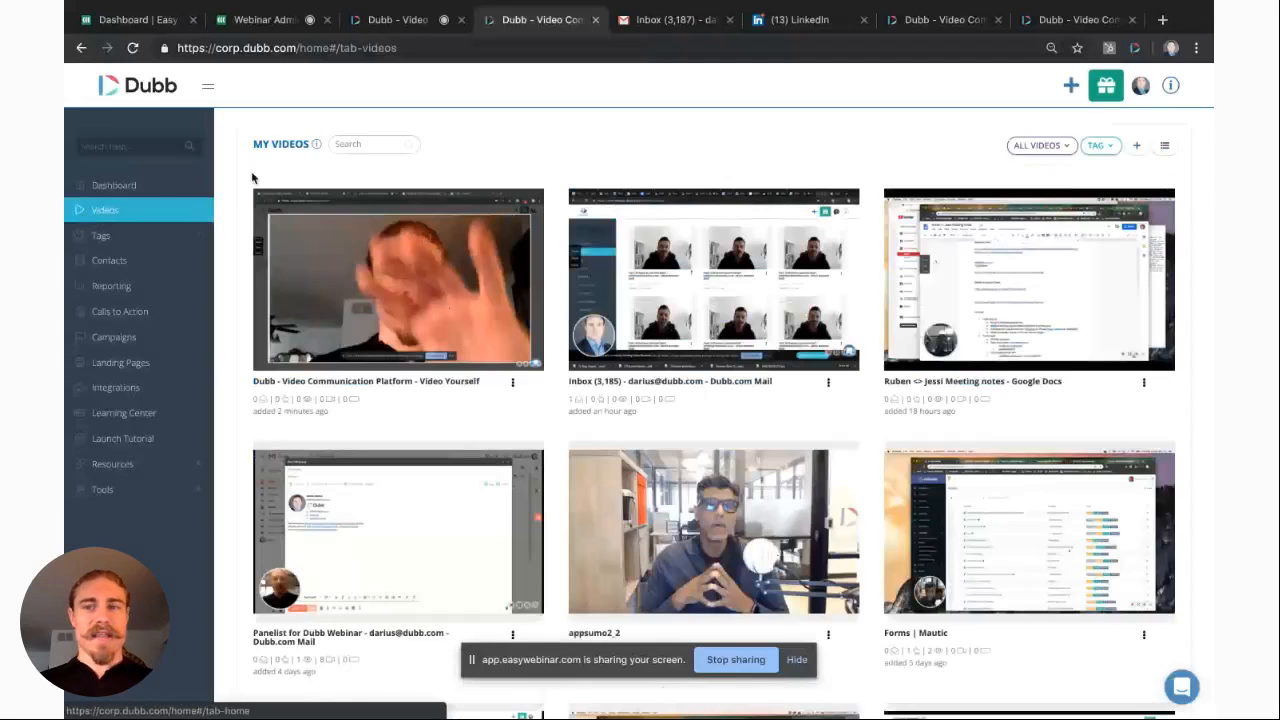
pyautogui.click(1103, 147)
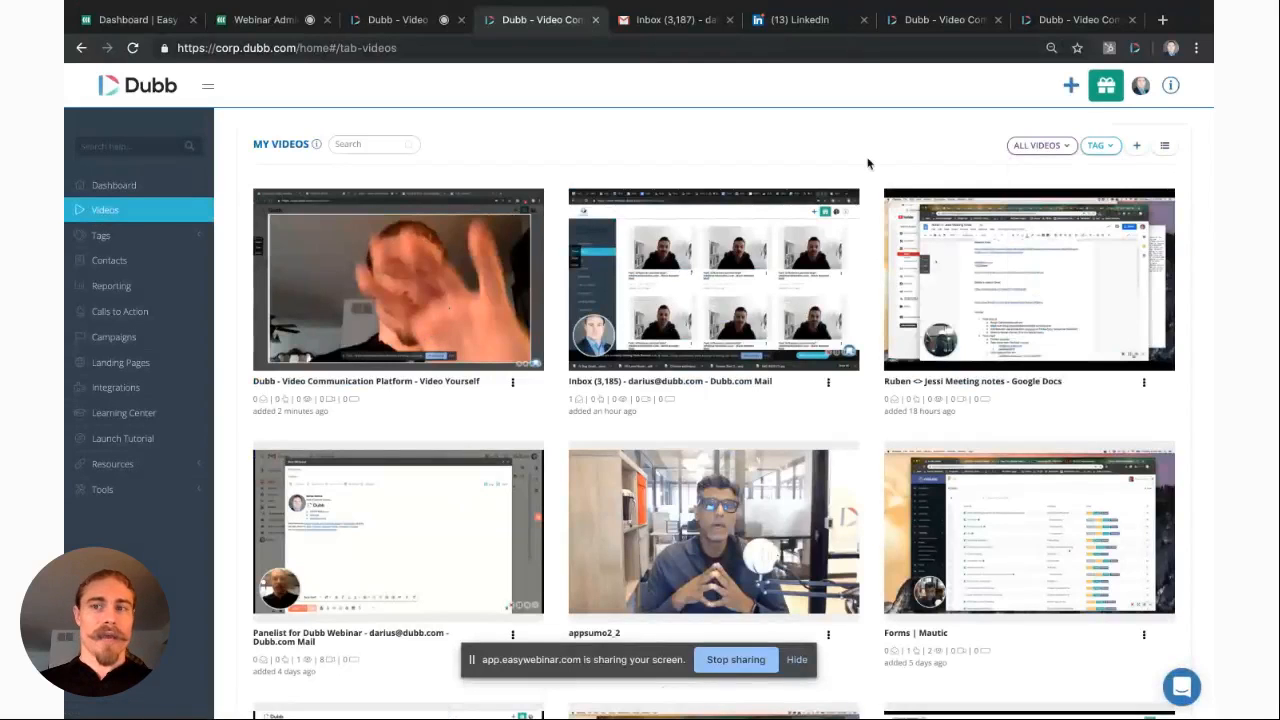
pyautogui.click(868, 164)
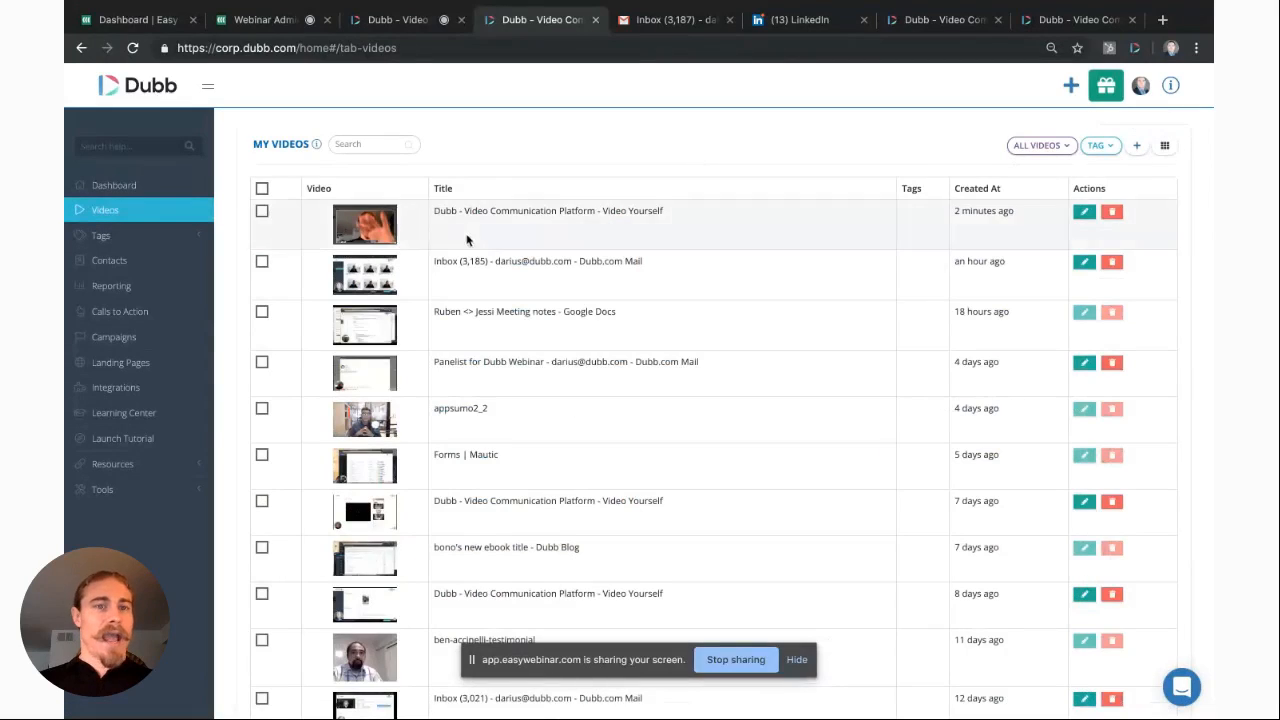
pyautogui.click(367, 143)
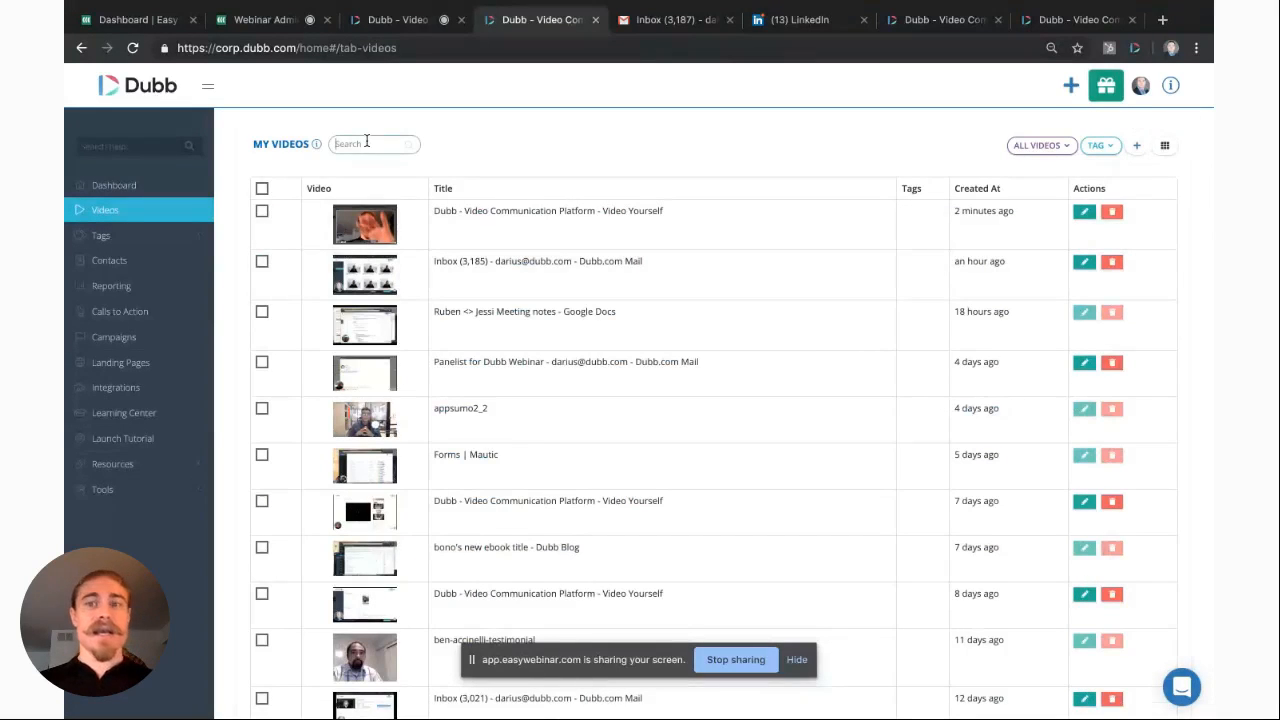
# Step: Select all the listed videos and view the bulk actions for adding tags or deleting
pyautogui.click(261, 188)
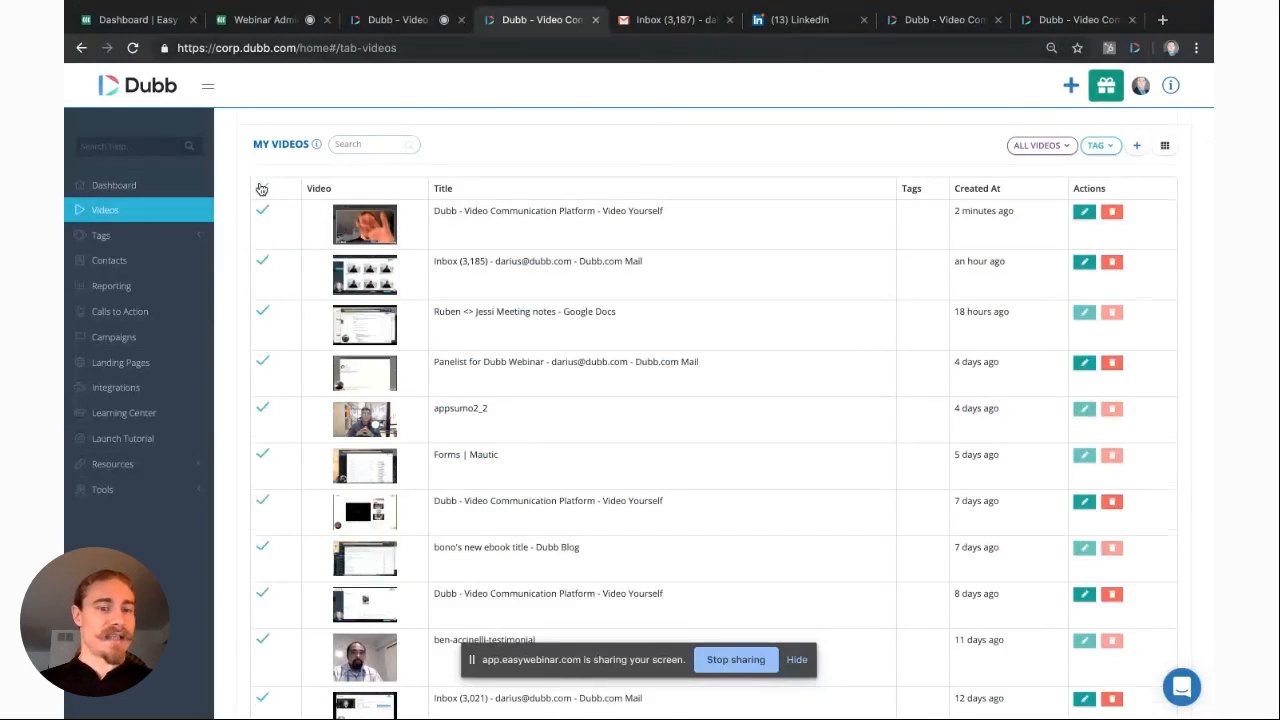
pyautogui.scroll(-5, 280, 450)
pyautogui.click(300, 623)
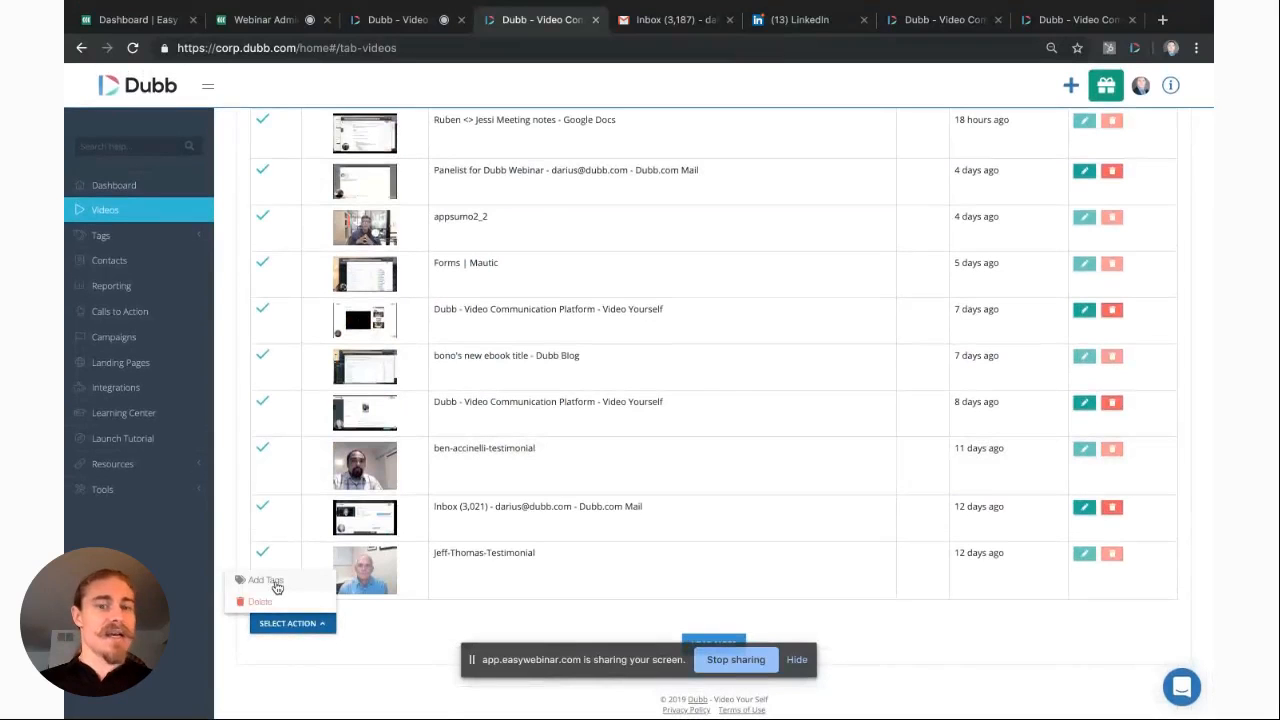
pyautogui.scroll(4, 698, 408)
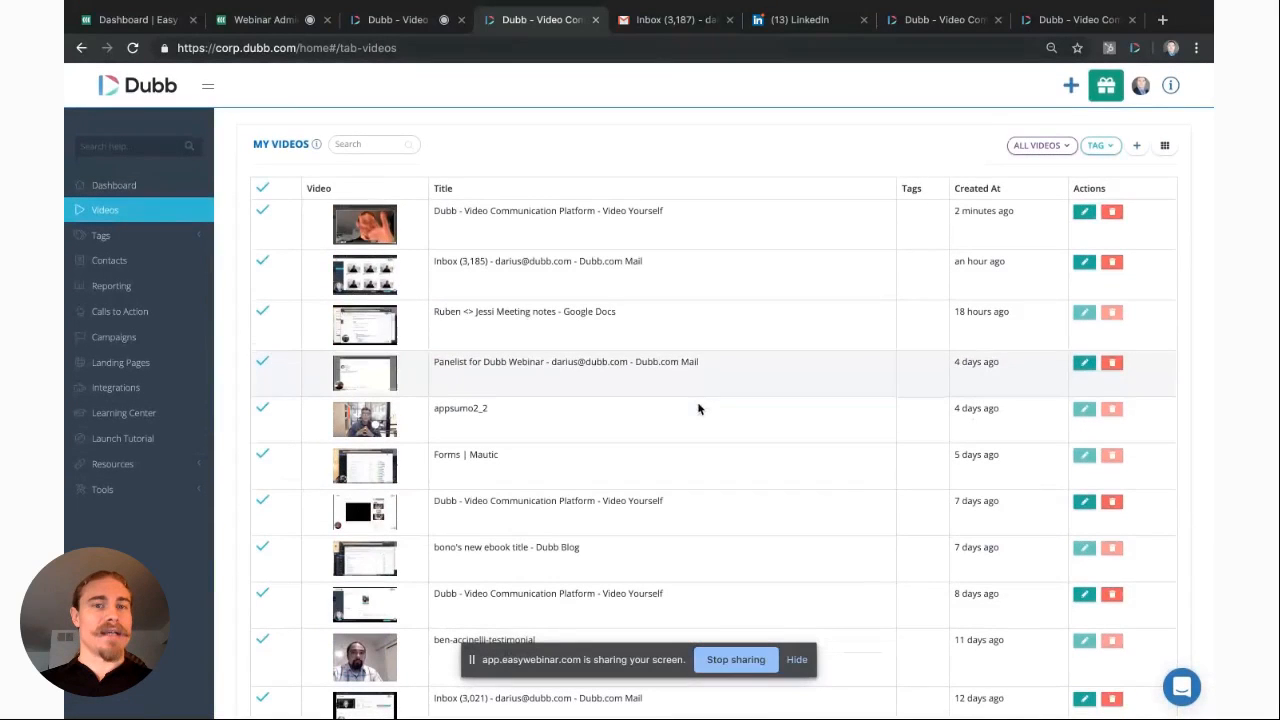
# Step: Return to the video's edit page and look through its tag and privacy options
pyautogui.click(1050, 22)
pyautogui.click(935, 22)
pyautogui.click(584, 328)
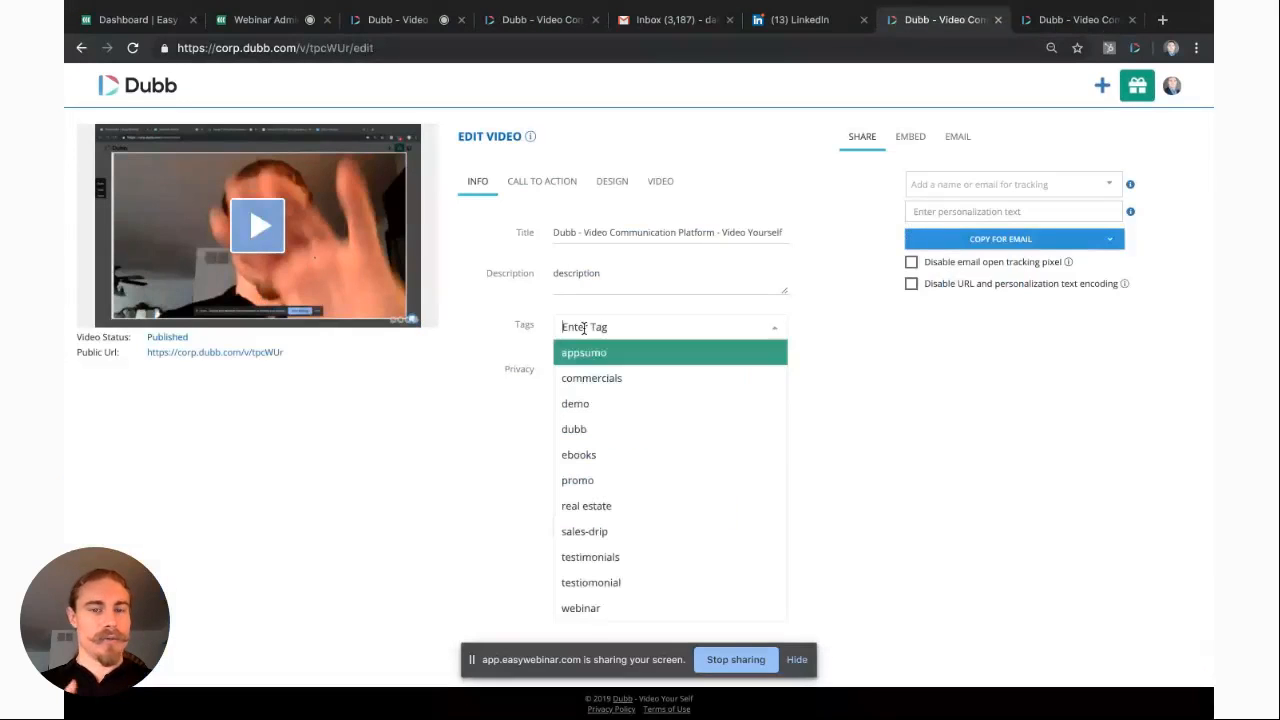
pyautogui.click(487, 321)
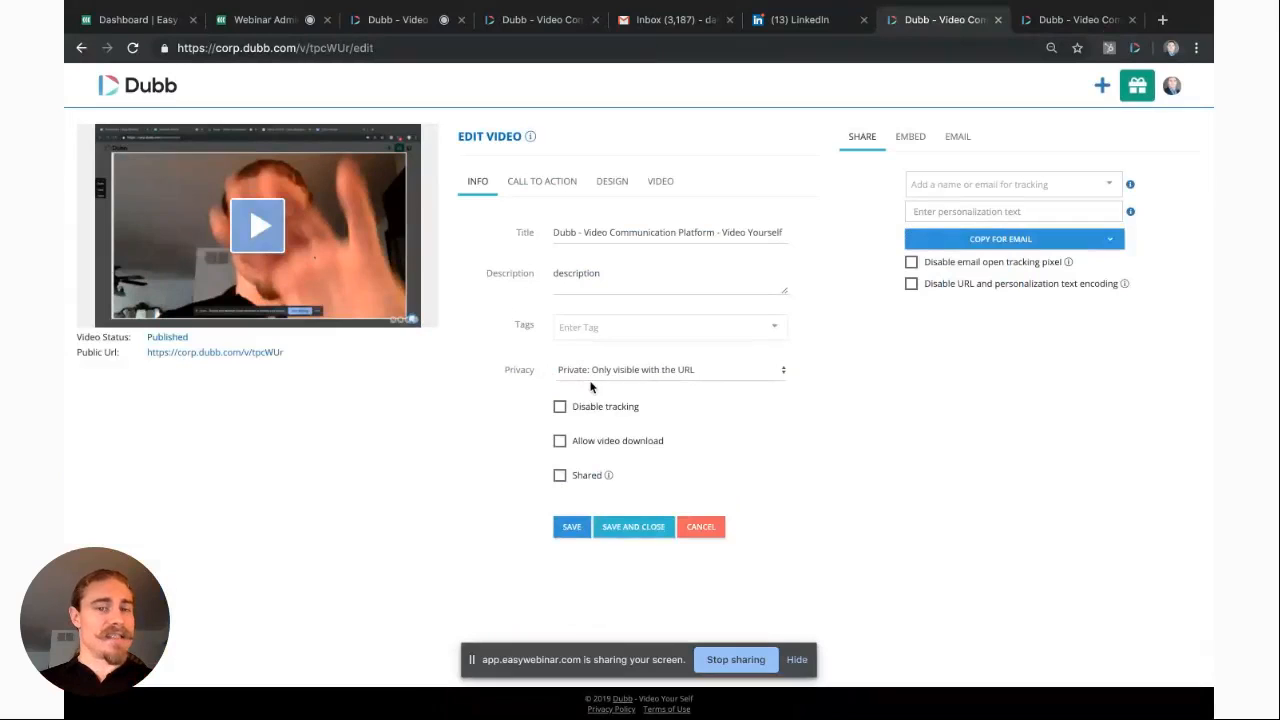
pyautogui.click(700, 369)
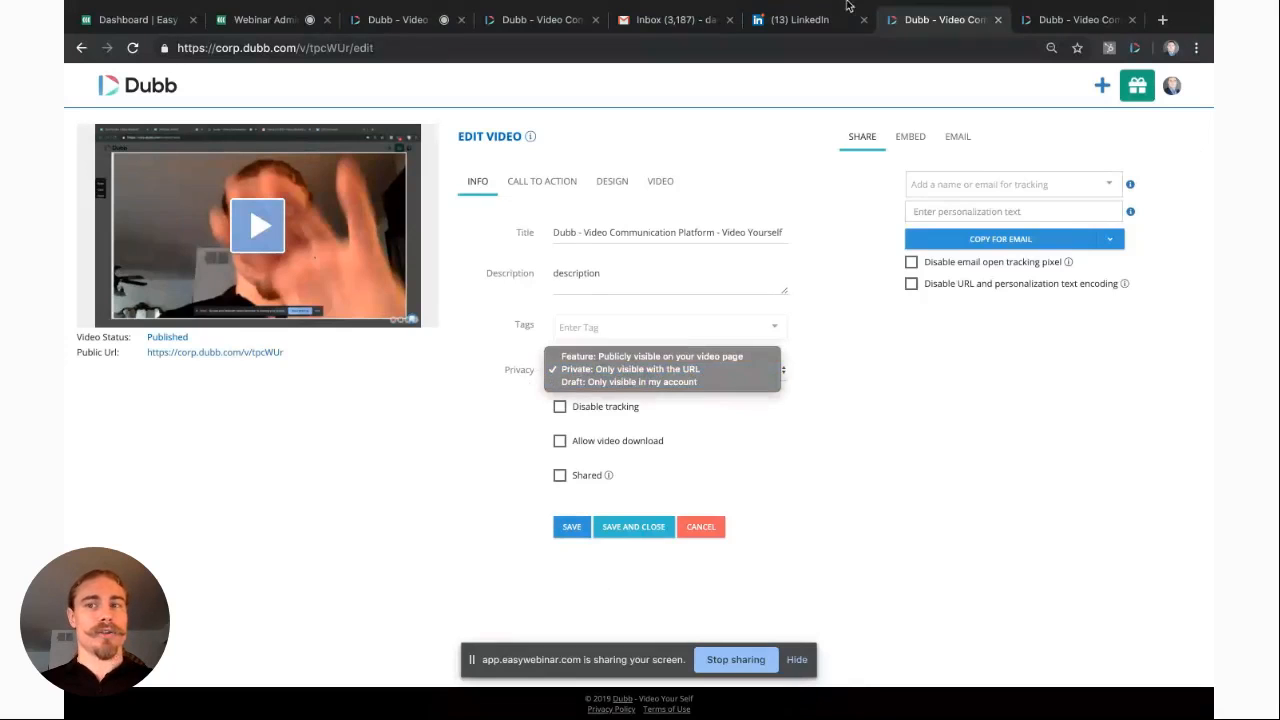
# Step: Show the video's public page and highlight its full web address
pyautogui.click(1041, 20)
pyautogui.click(1069, 22)
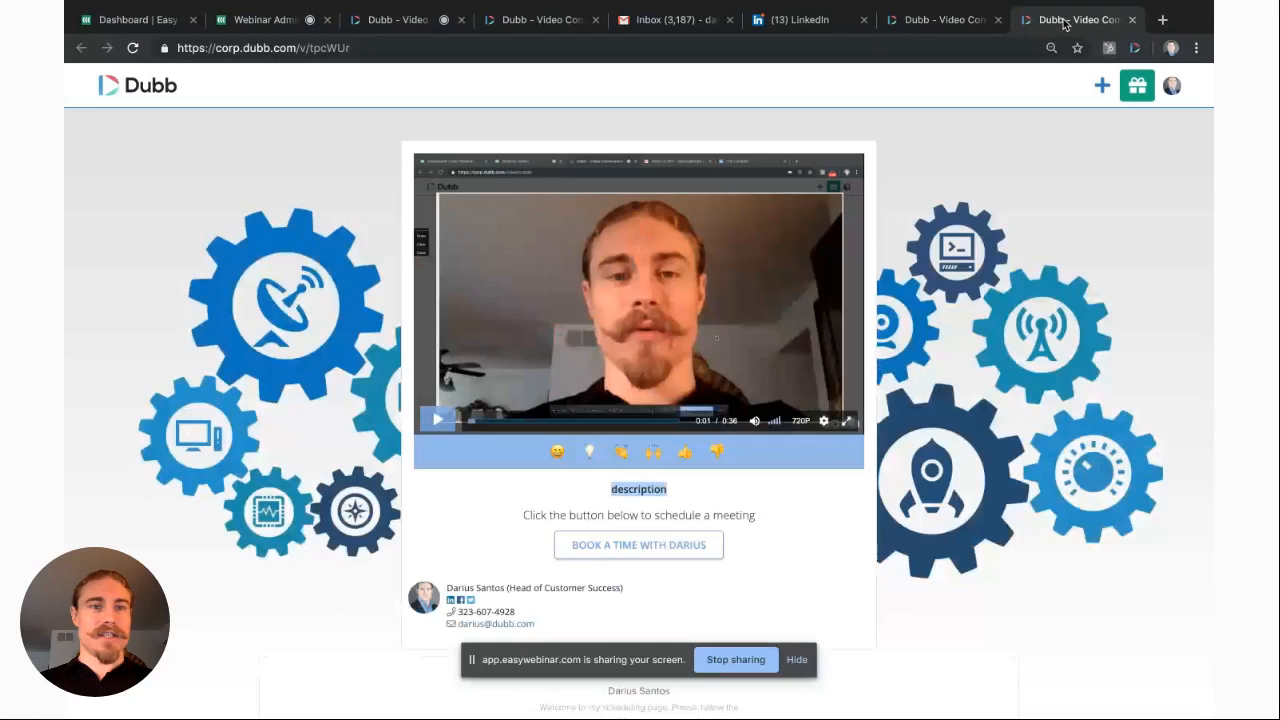
pyautogui.moveTo(383, 50); pyautogui.dragTo(134, 48)
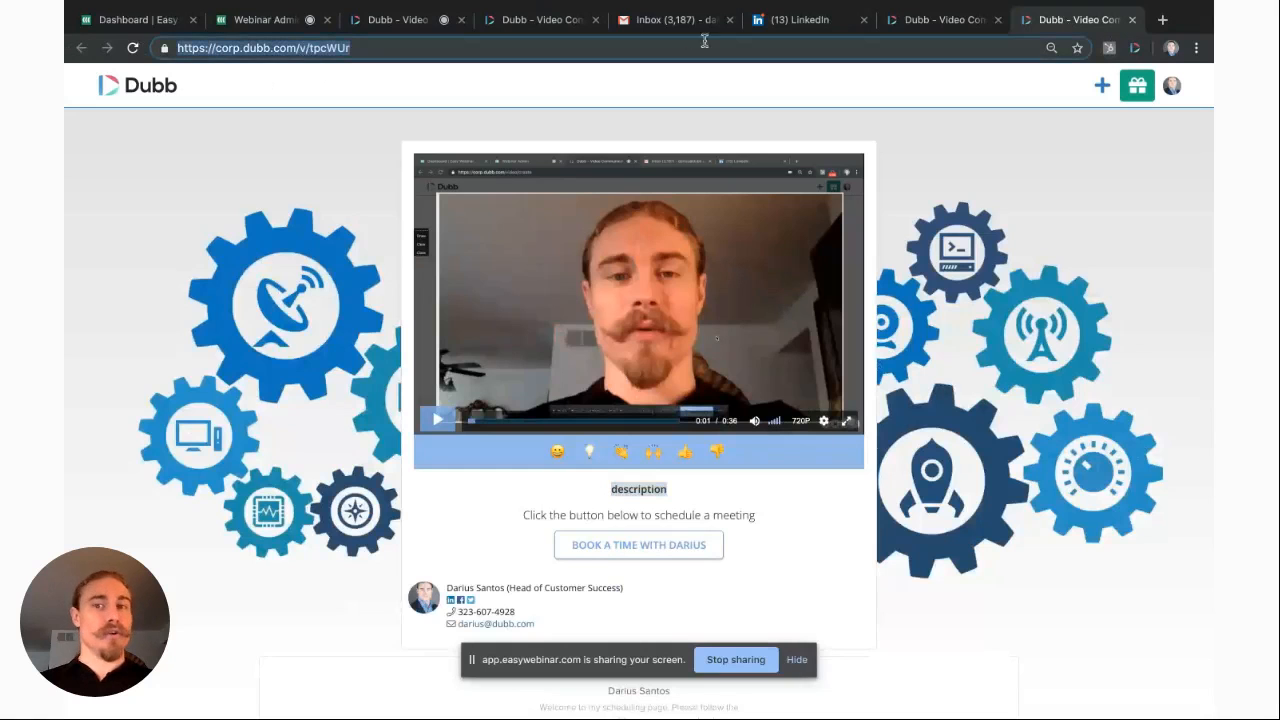
# Step: Compare the video's Feature, Private and Draft privacy options and locate the public view page entry among the account options
pyautogui.click(925, 30)
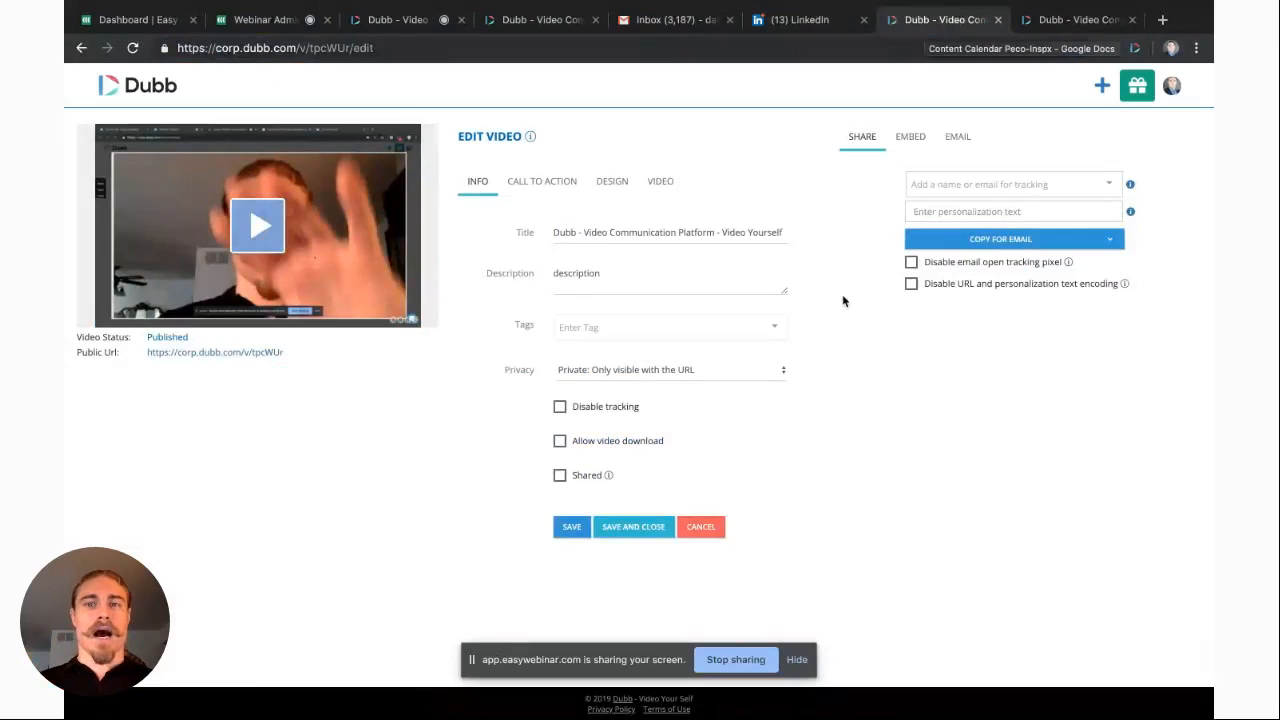
pyautogui.click(627, 378)
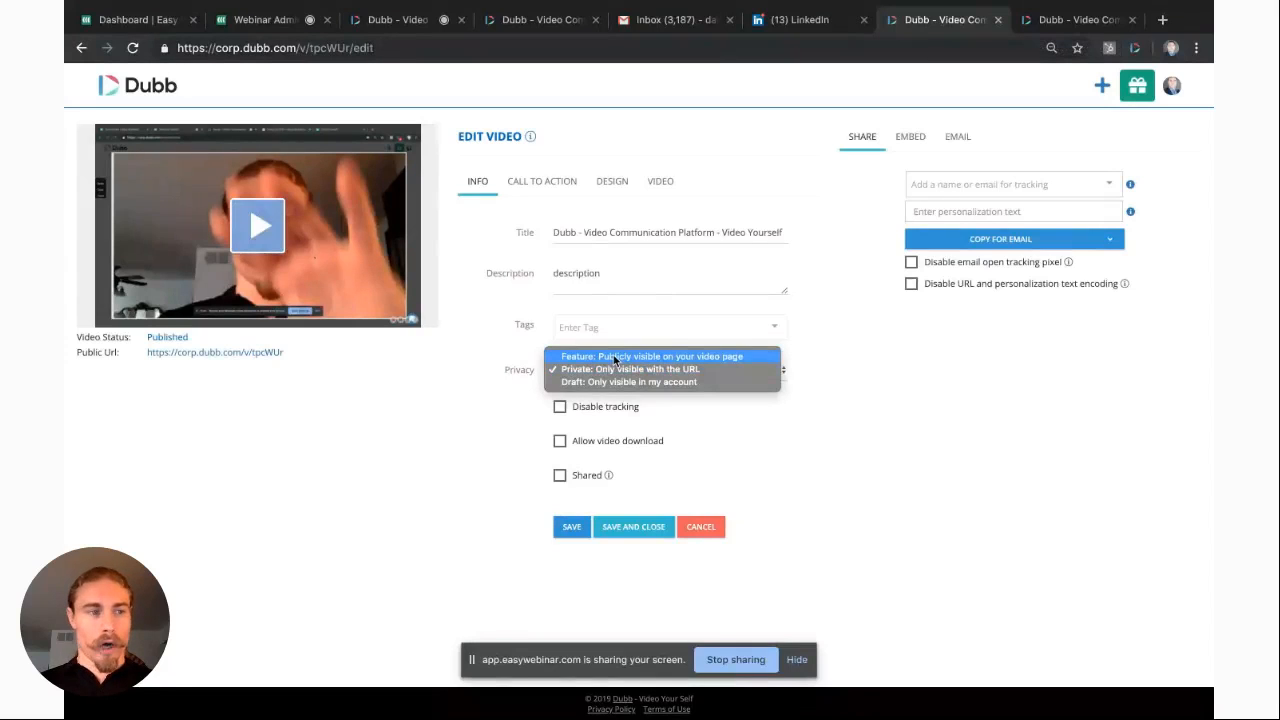
pyautogui.click(1172, 88)
pyautogui.click(1172, 88)
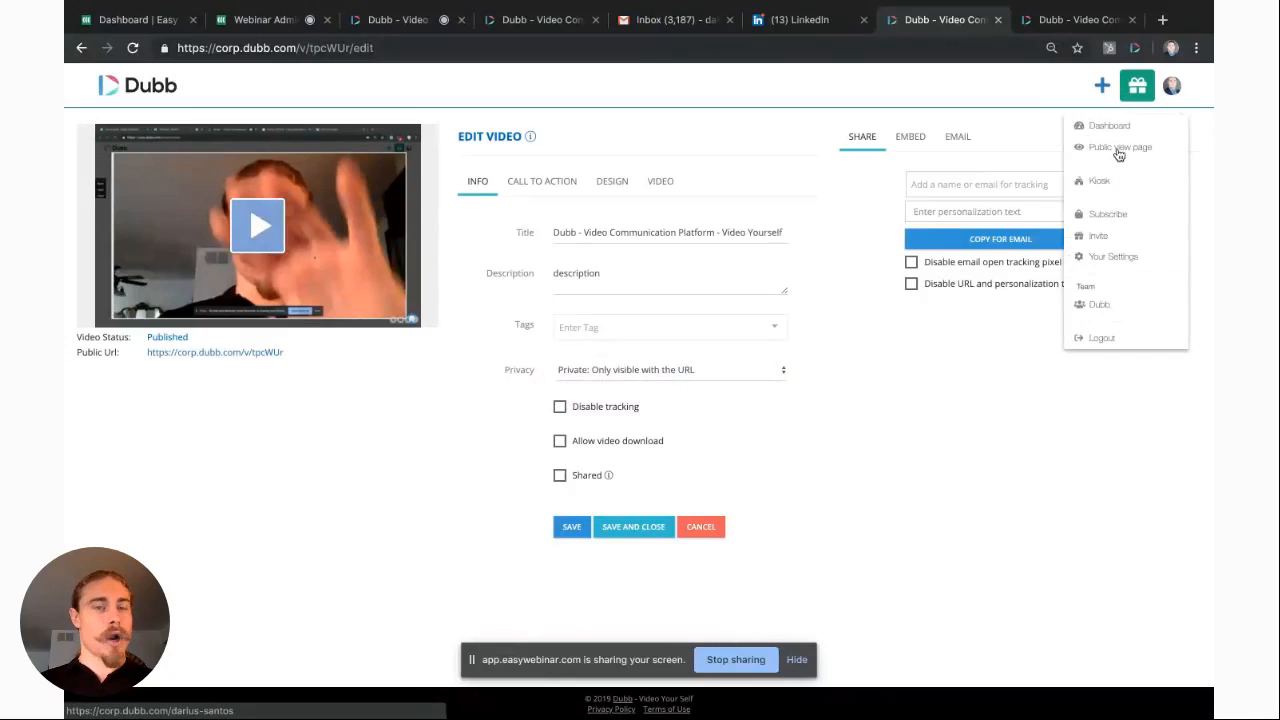
pyautogui.click(810, 440)
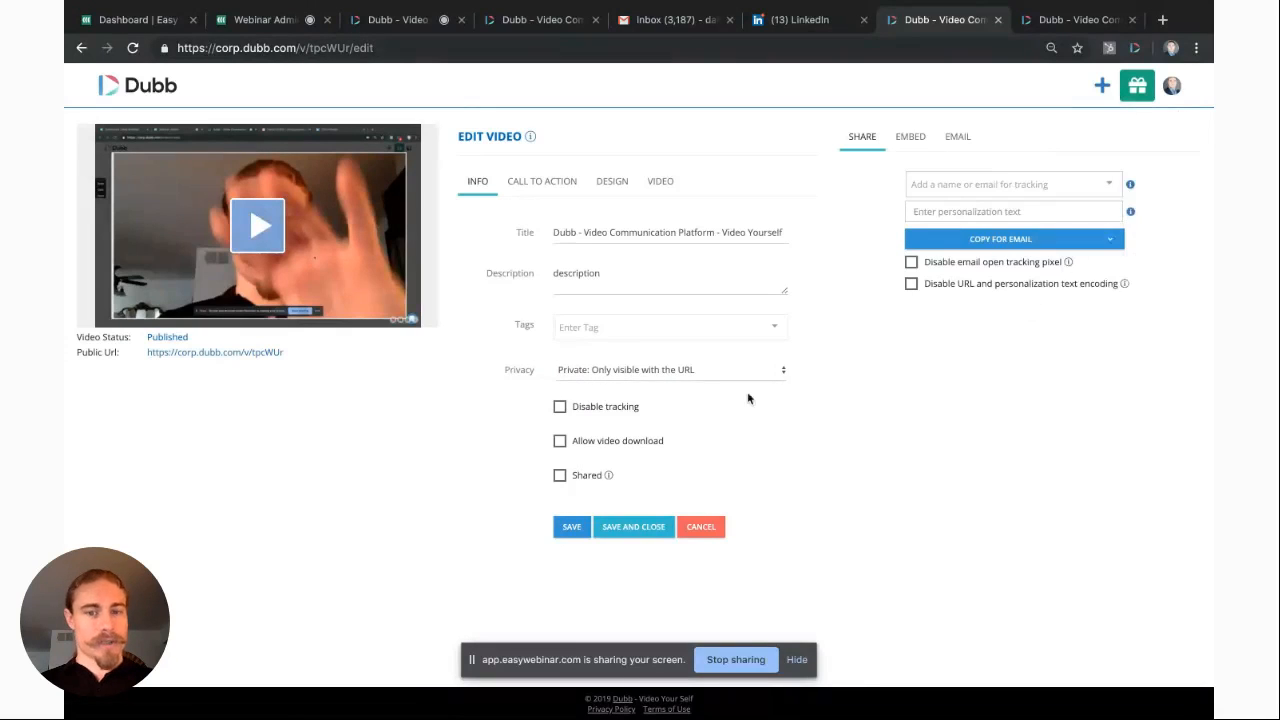
pyautogui.click(695, 376)
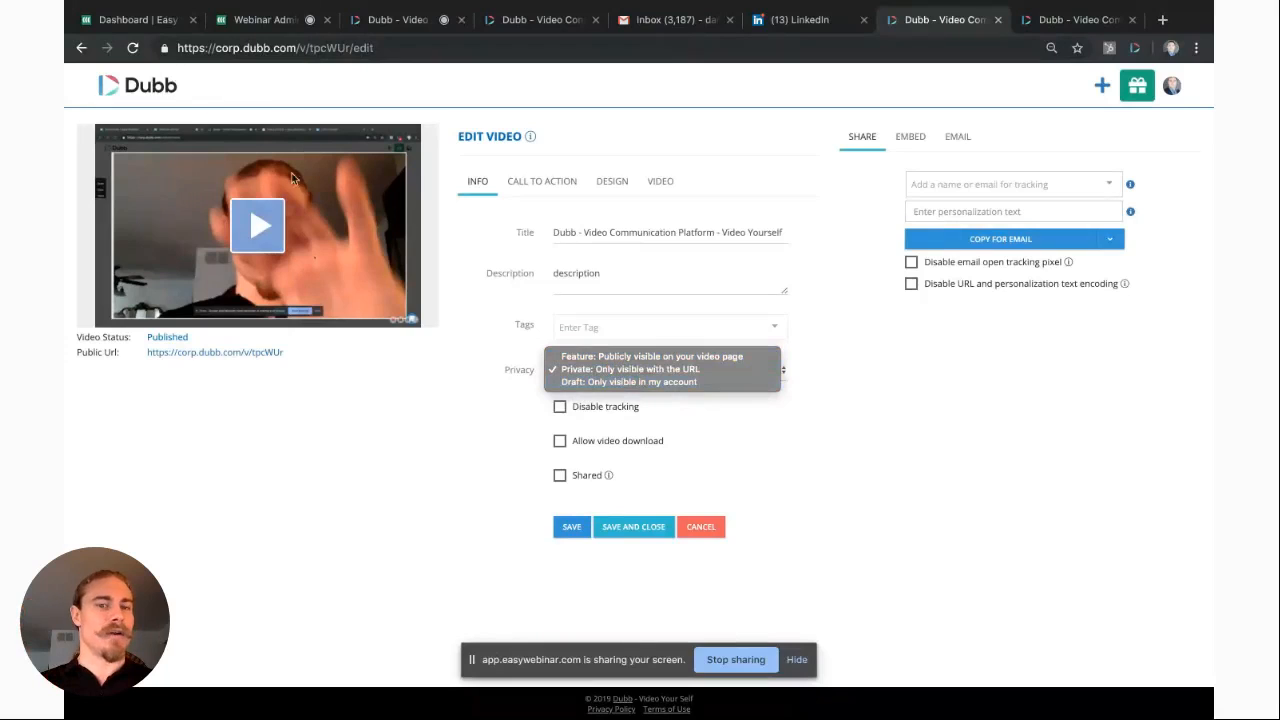
pyautogui.click(416, 432)
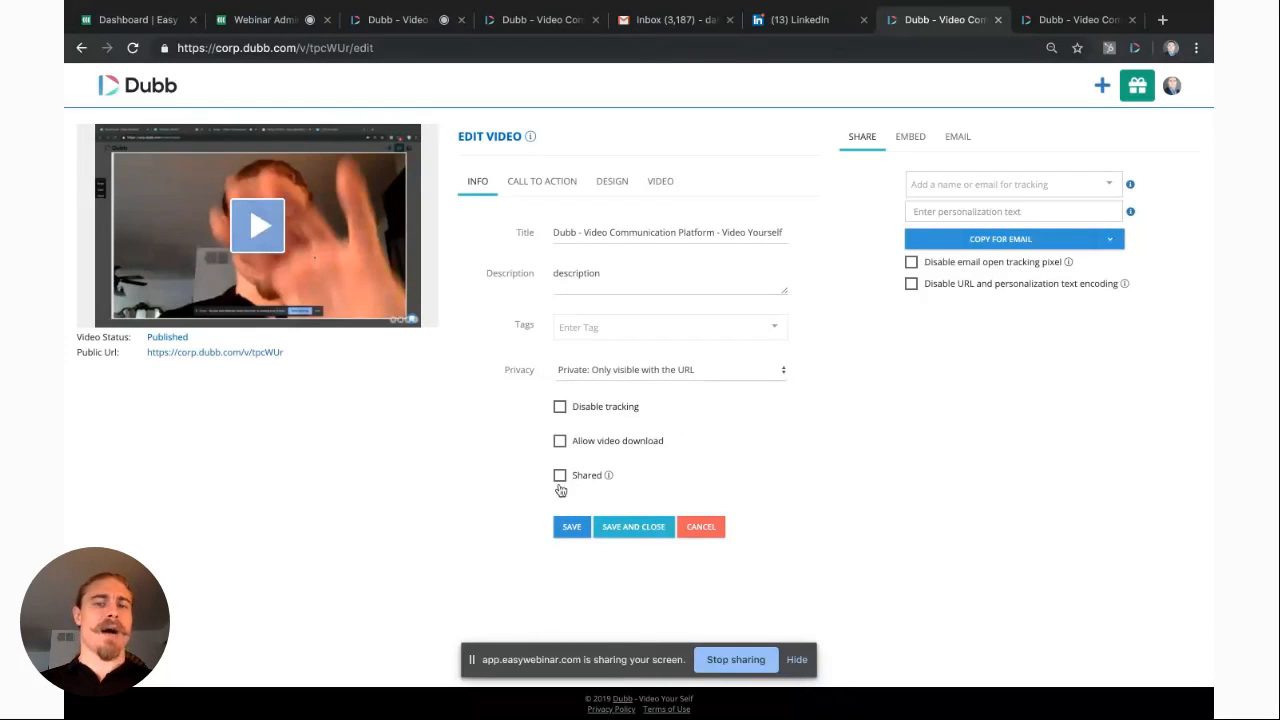
# Step: Point out the Disable tracking option, play the video preview briefly, and try the option on and off
pyautogui.moveTo(662, 415); pyautogui.dragTo(541, 416)
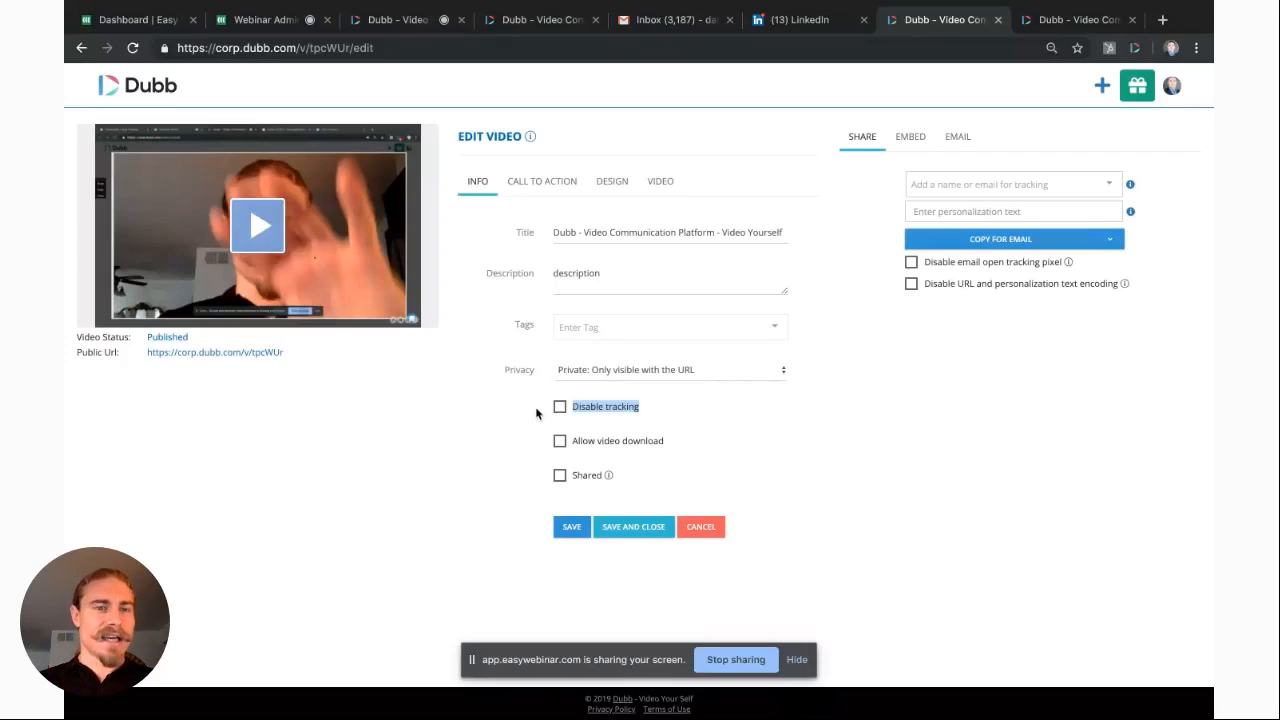
pyautogui.click(266, 225)
pyautogui.click(101, 314)
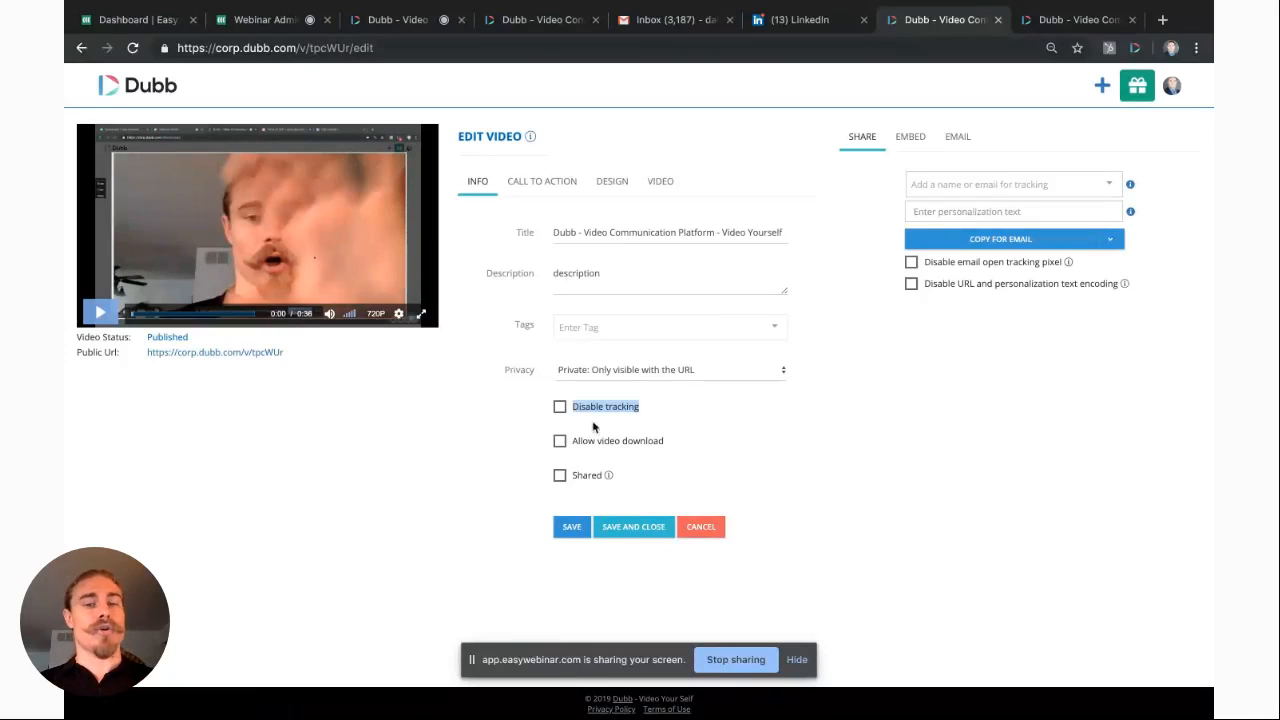
pyautogui.click(560, 408)
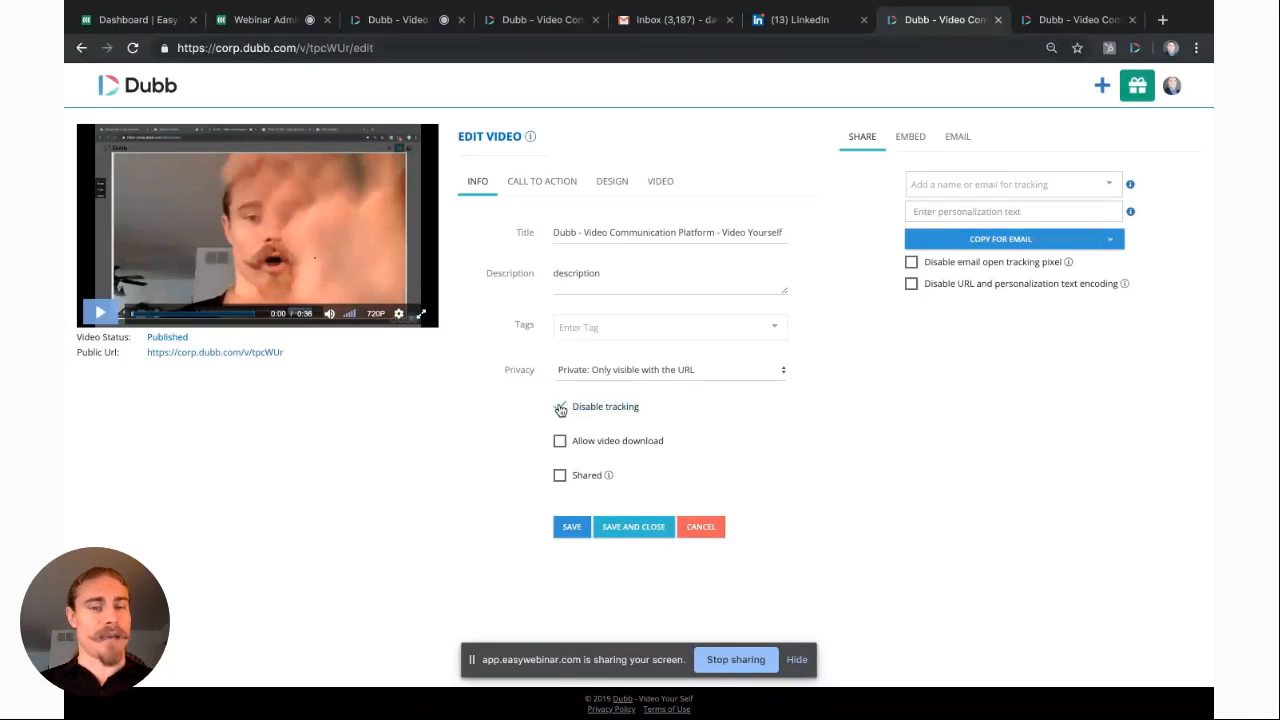
pyautogui.moveTo(655, 410); pyautogui.dragTo(547, 412)
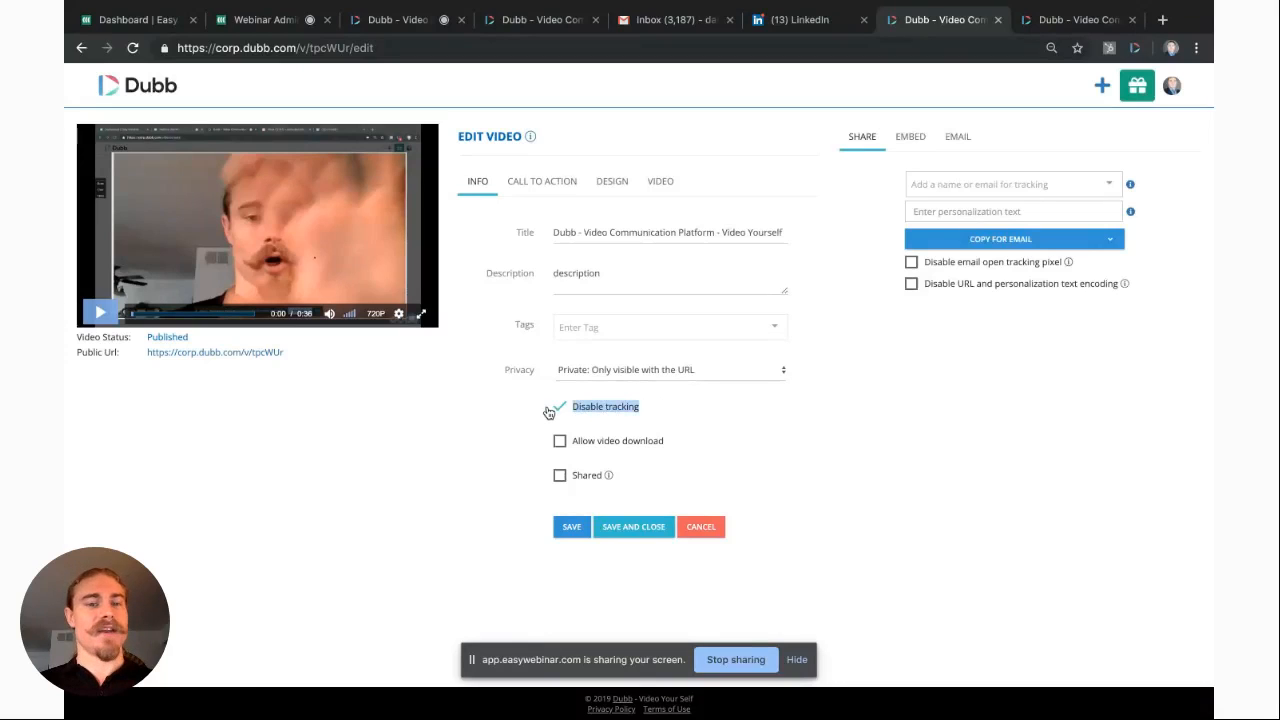
pyautogui.click(556, 409)
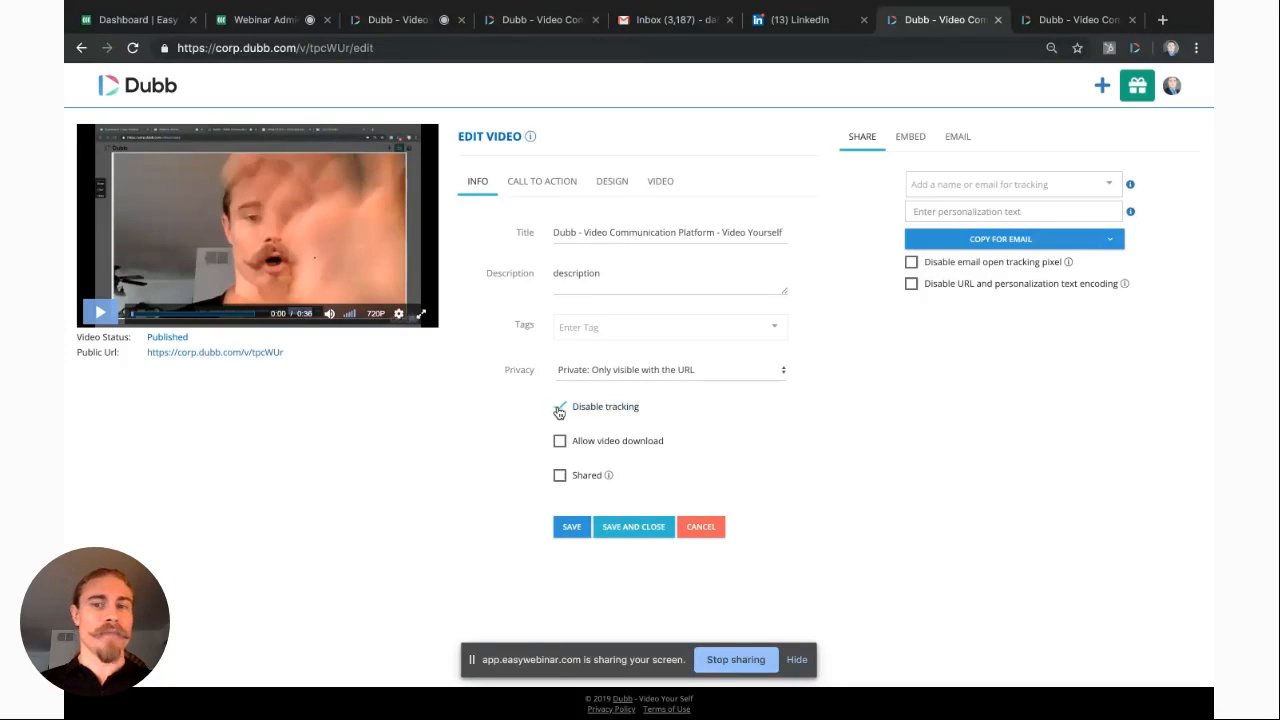
# Step: Disable the email open tracking pixel, point out Allow video download, and mark the video as Shared
pyautogui.click(912, 263)
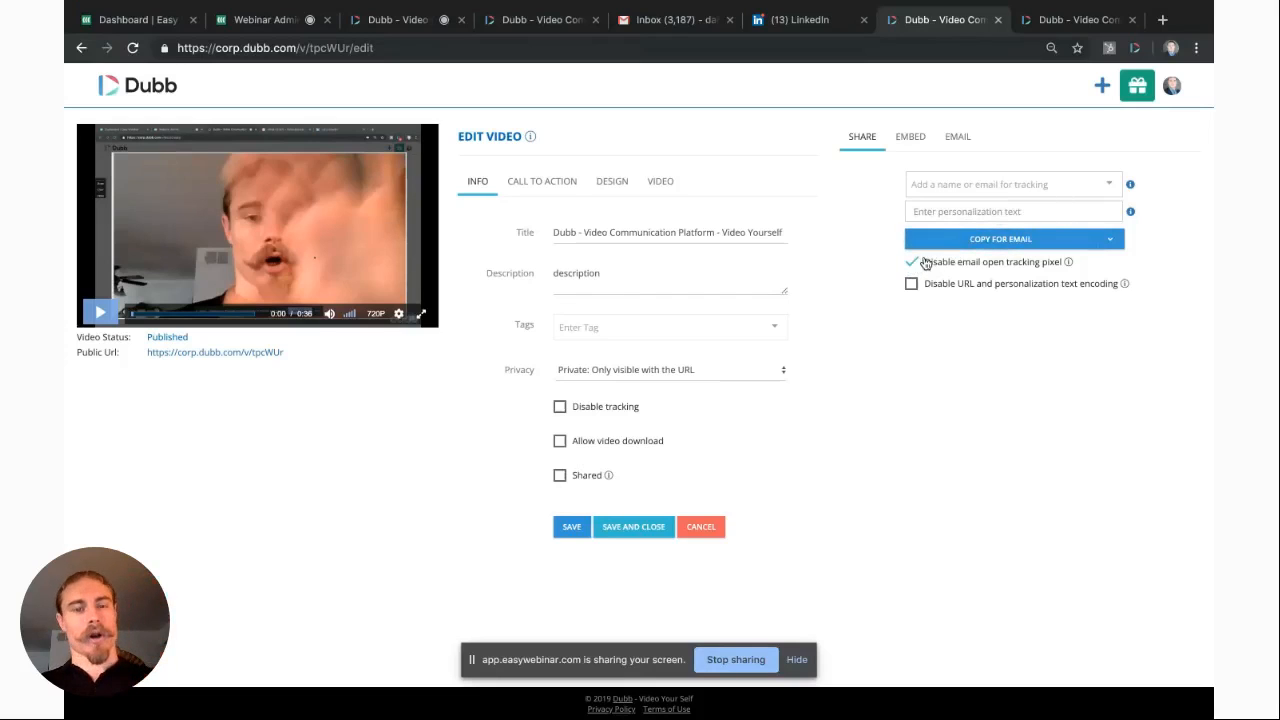
pyautogui.moveTo(668, 442); pyautogui.dragTo(500, 446)
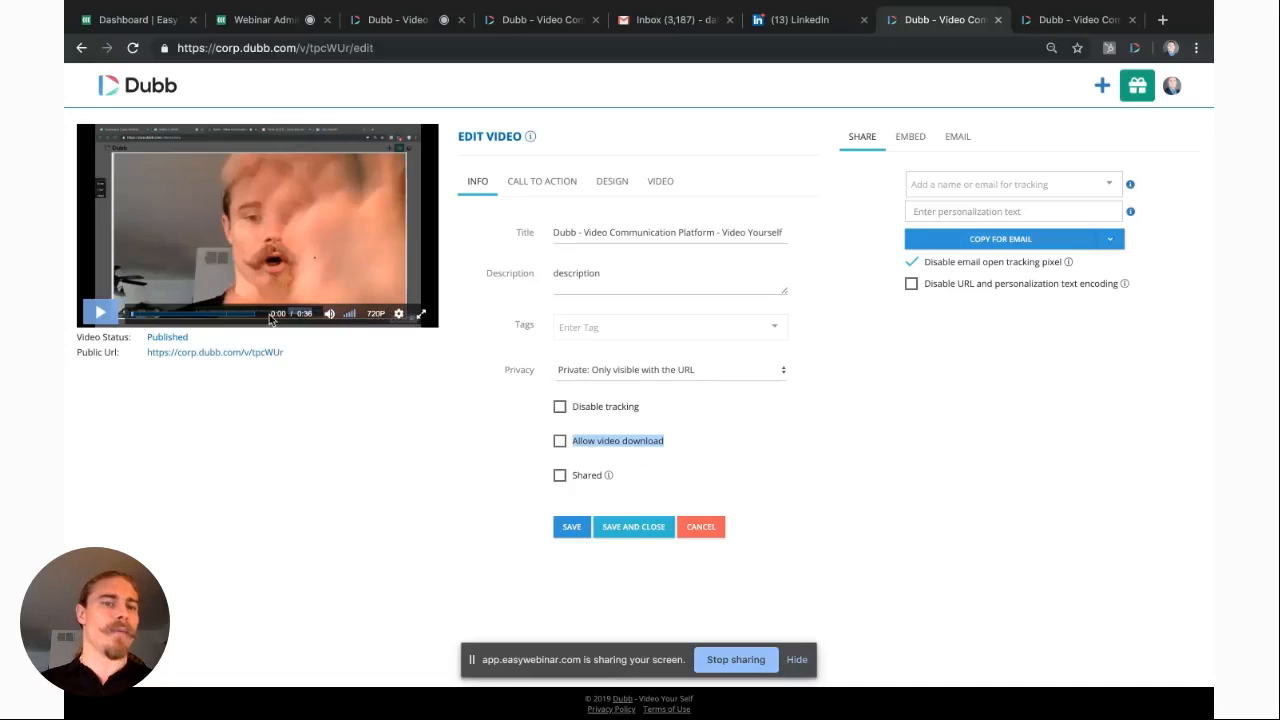
pyautogui.doubleClick(582, 480)
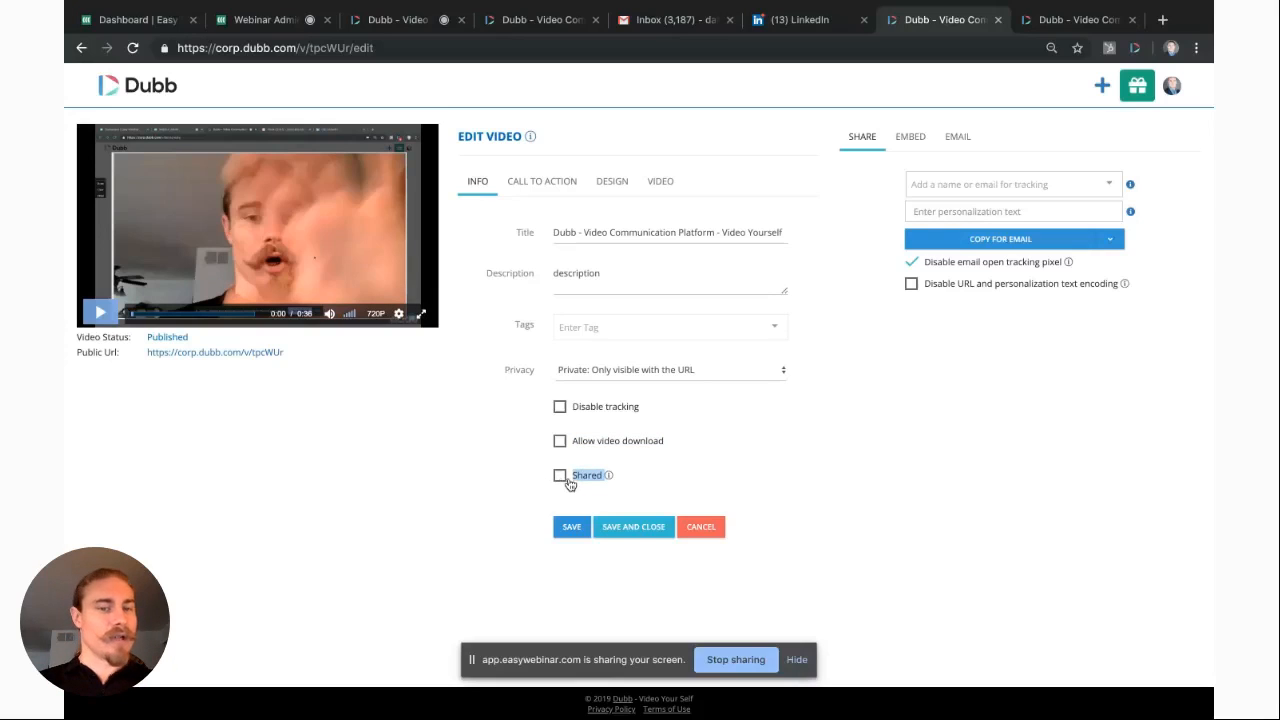
pyautogui.click(565, 480)
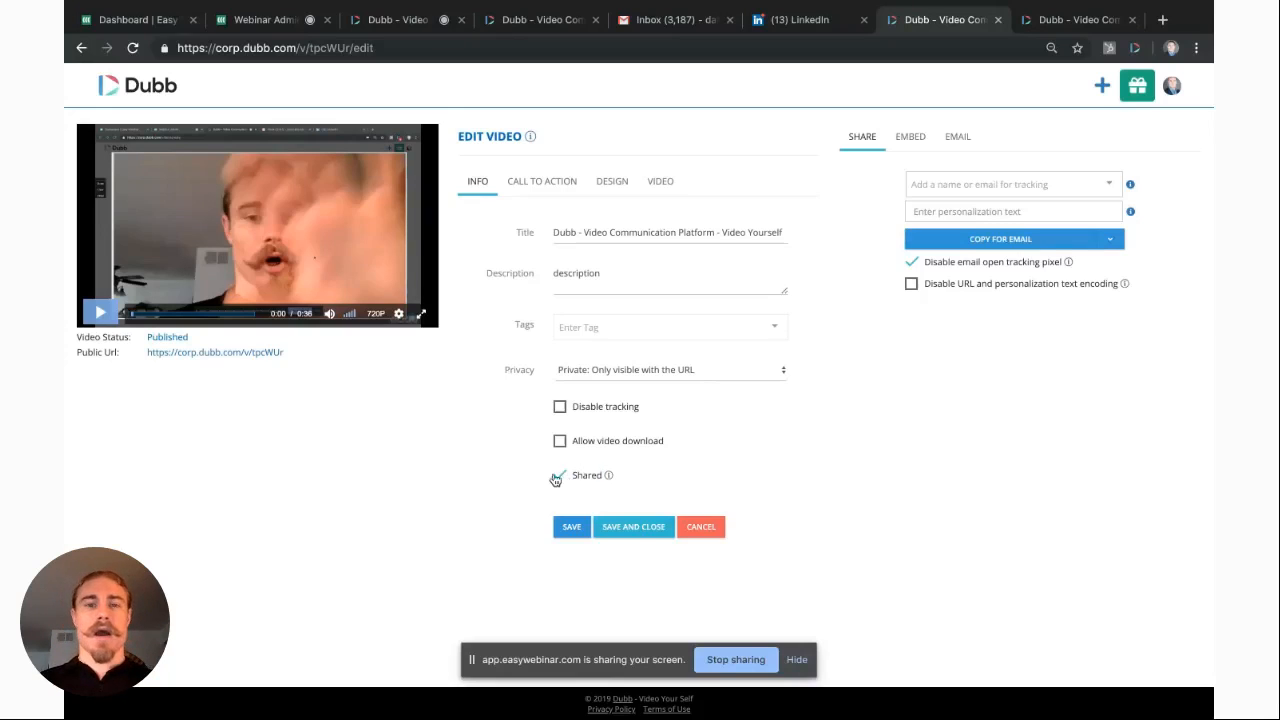
# Step: Check the webinar chat for participants' questions and return to the video's edit page
pyautogui.click(258, 24)
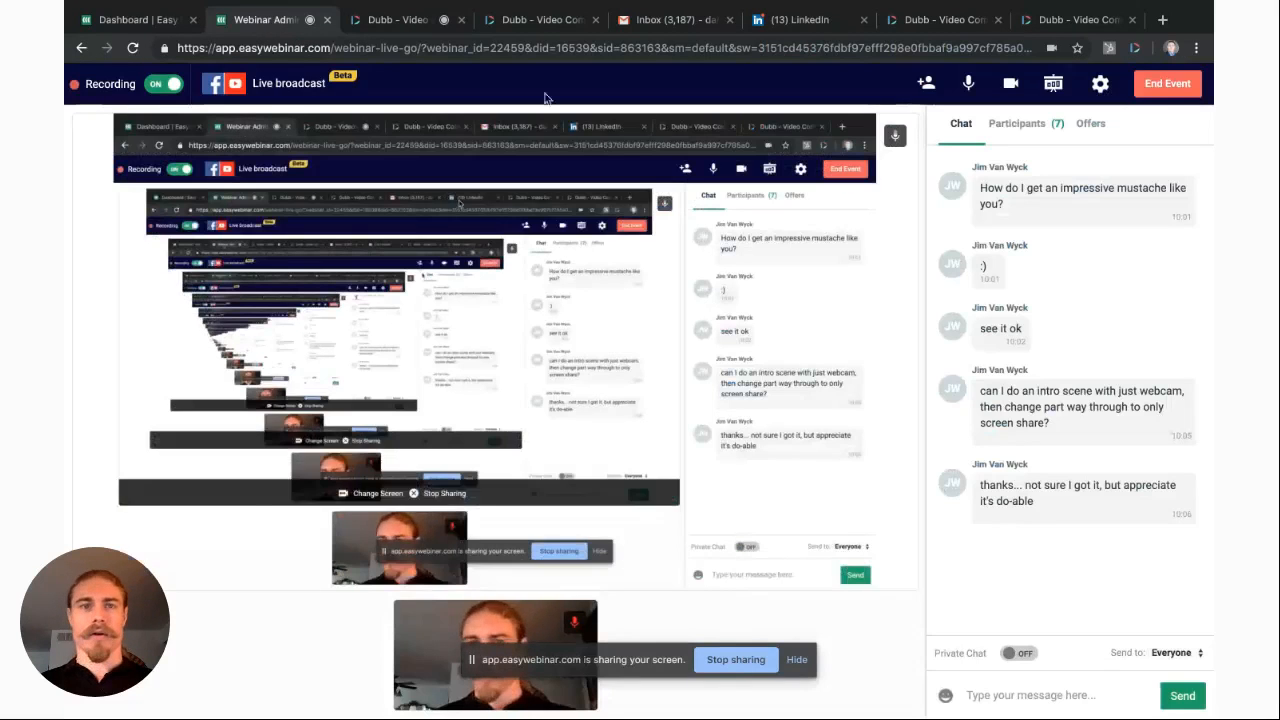
pyautogui.click(520, 19)
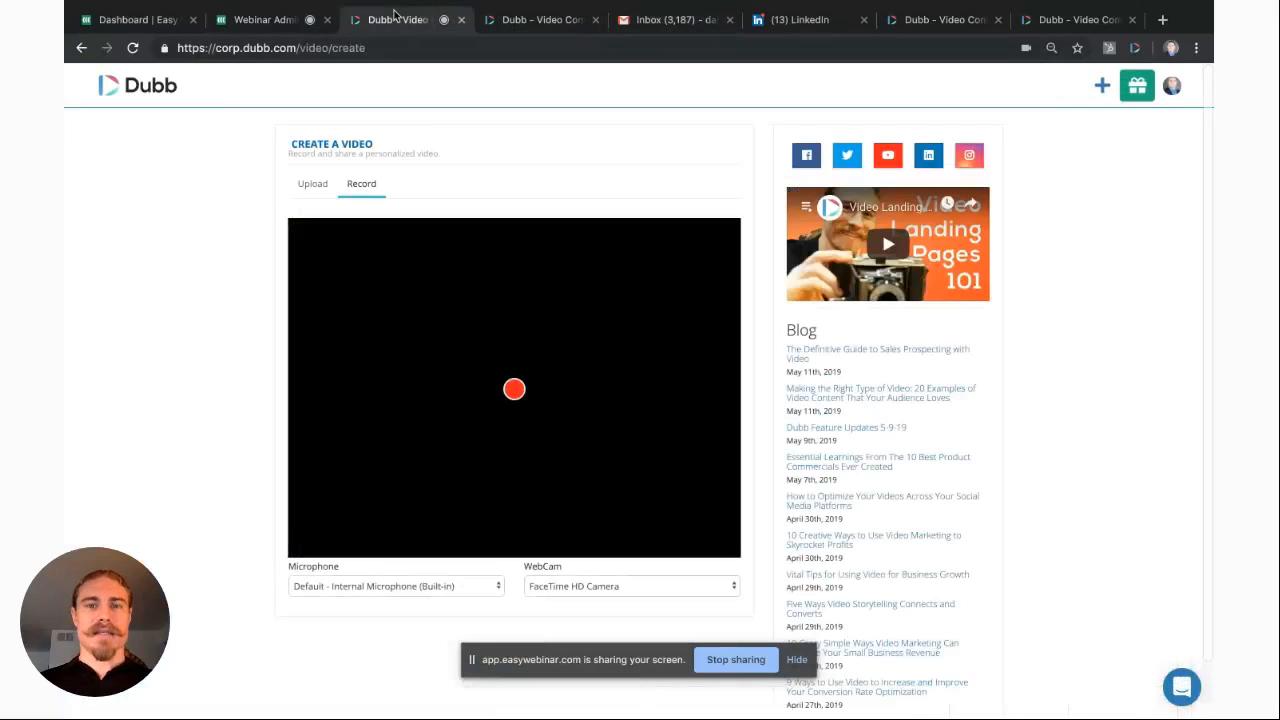
pyautogui.click(400, 20)
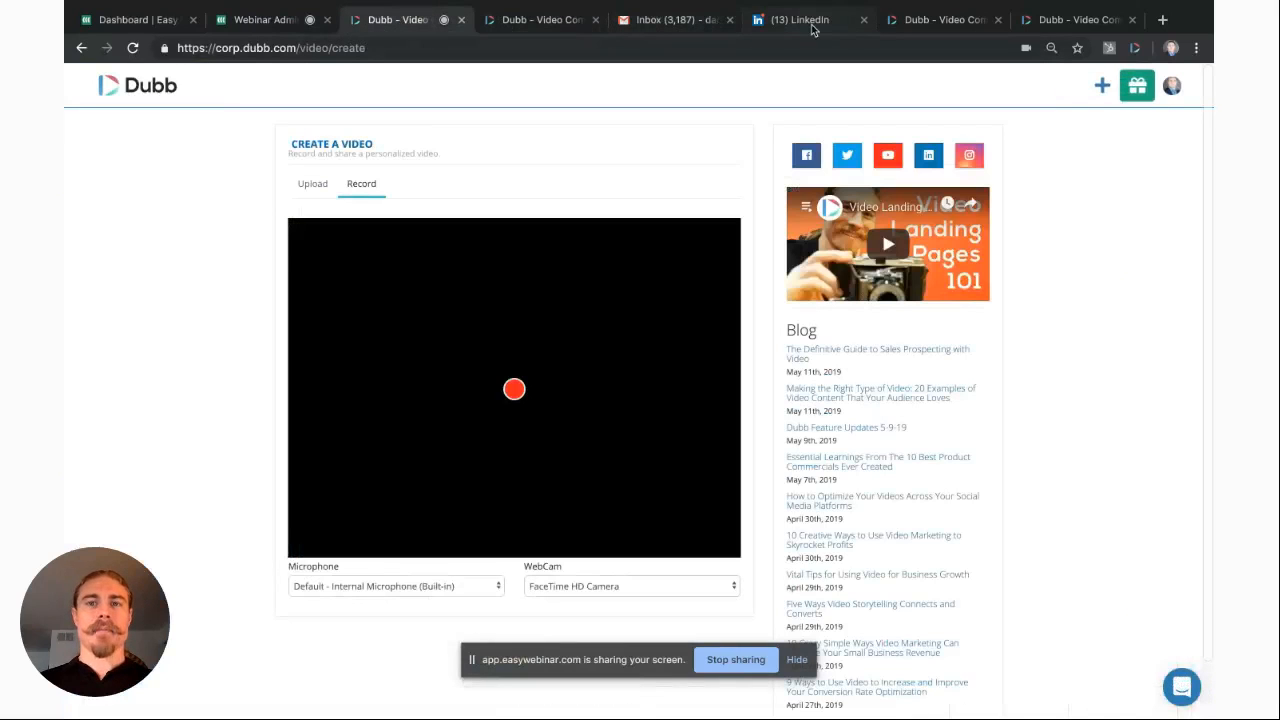
pyautogui.click(945, 20)
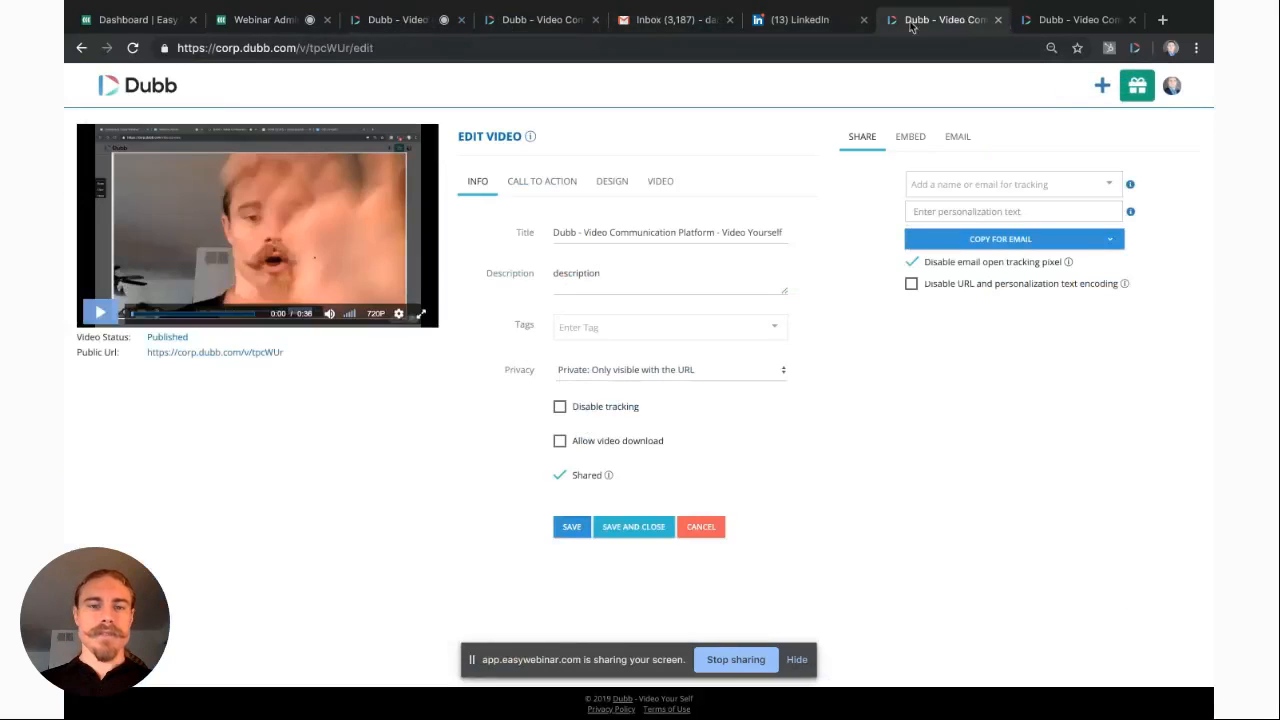
# Step: View the video's call-to-action settings and try its booking button and 15 Minute Meeting scheduler on the public page
pyautogui.click(532, 180)
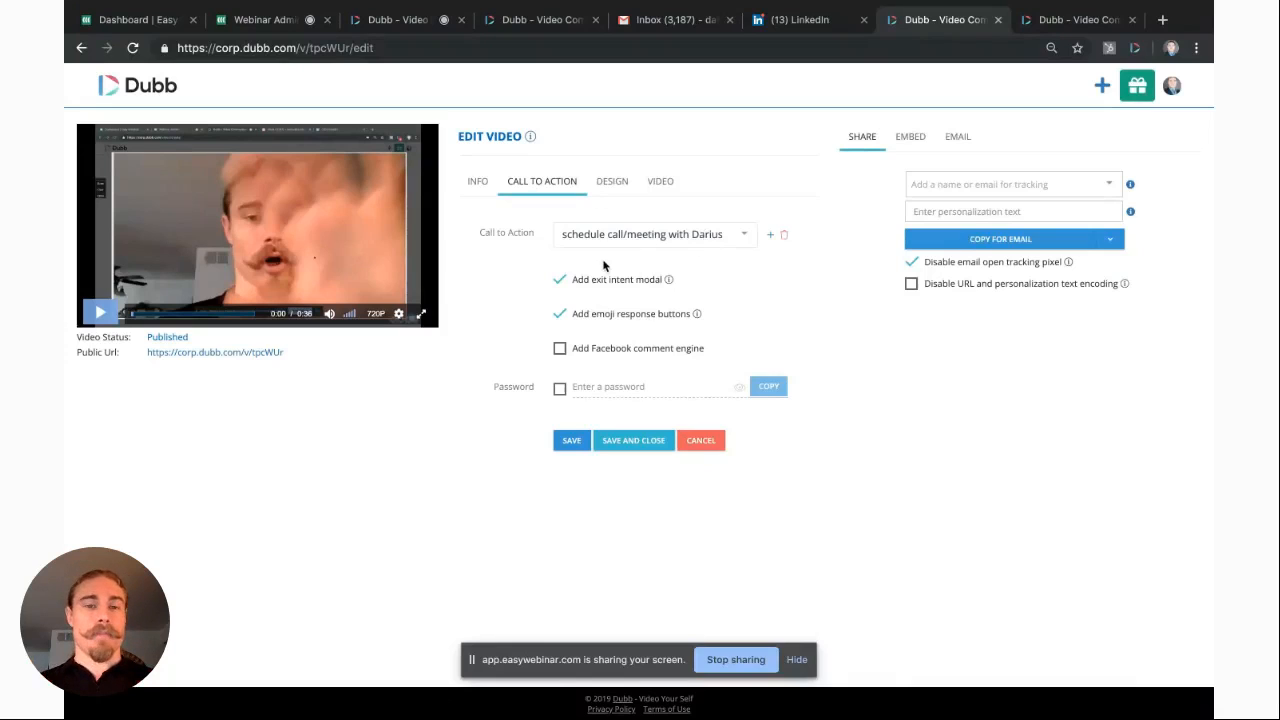
pyautogui.click(1064, 22)
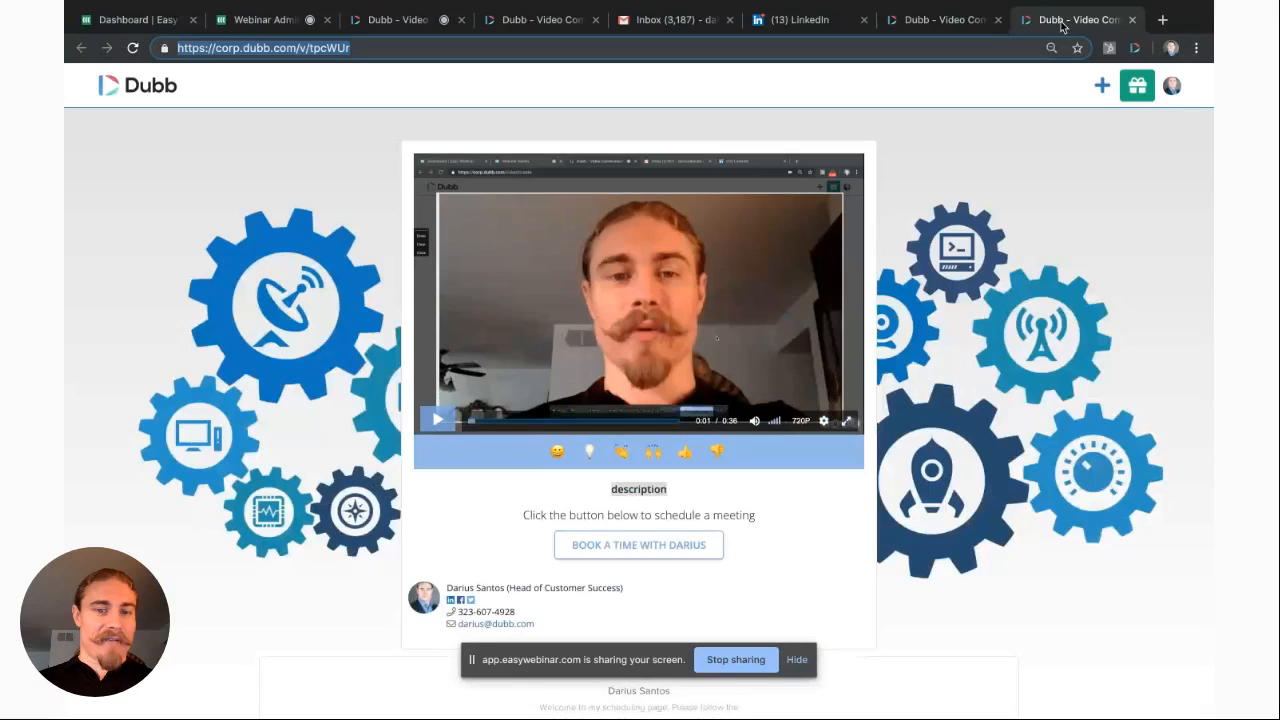
pyautogui.click(604, 556)
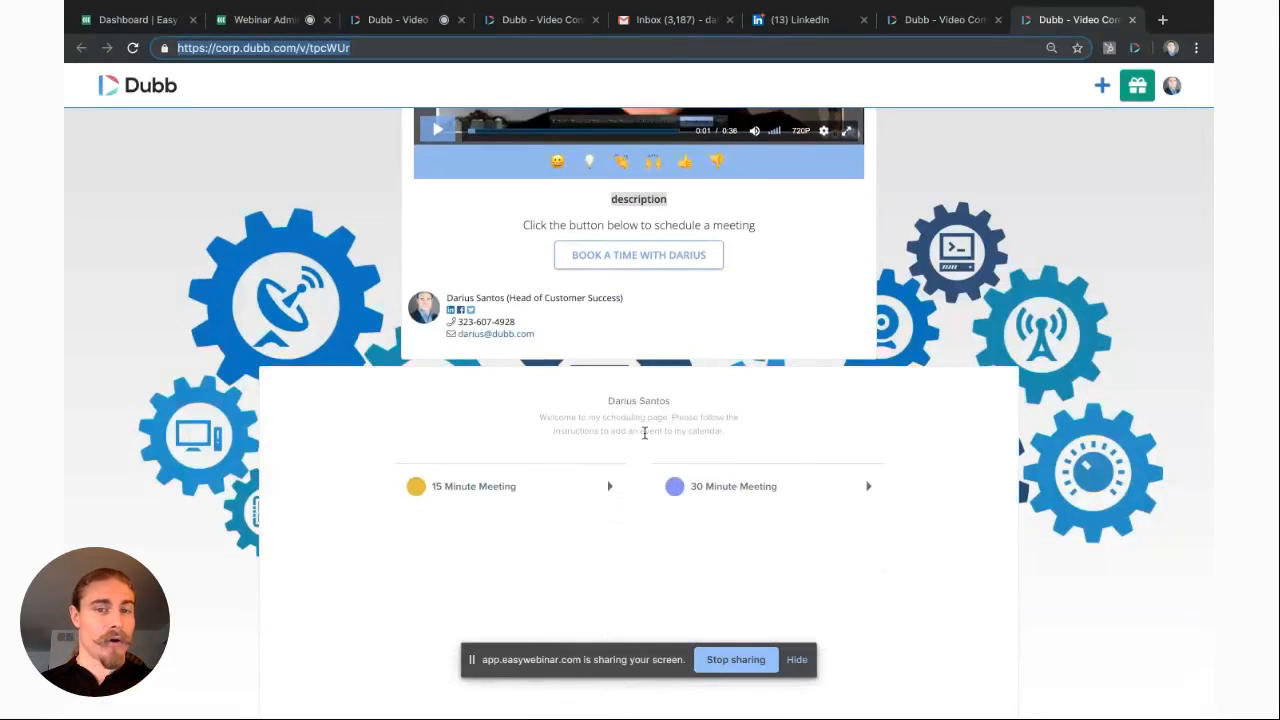
pyautogui.scroll(-1, 644, 433)
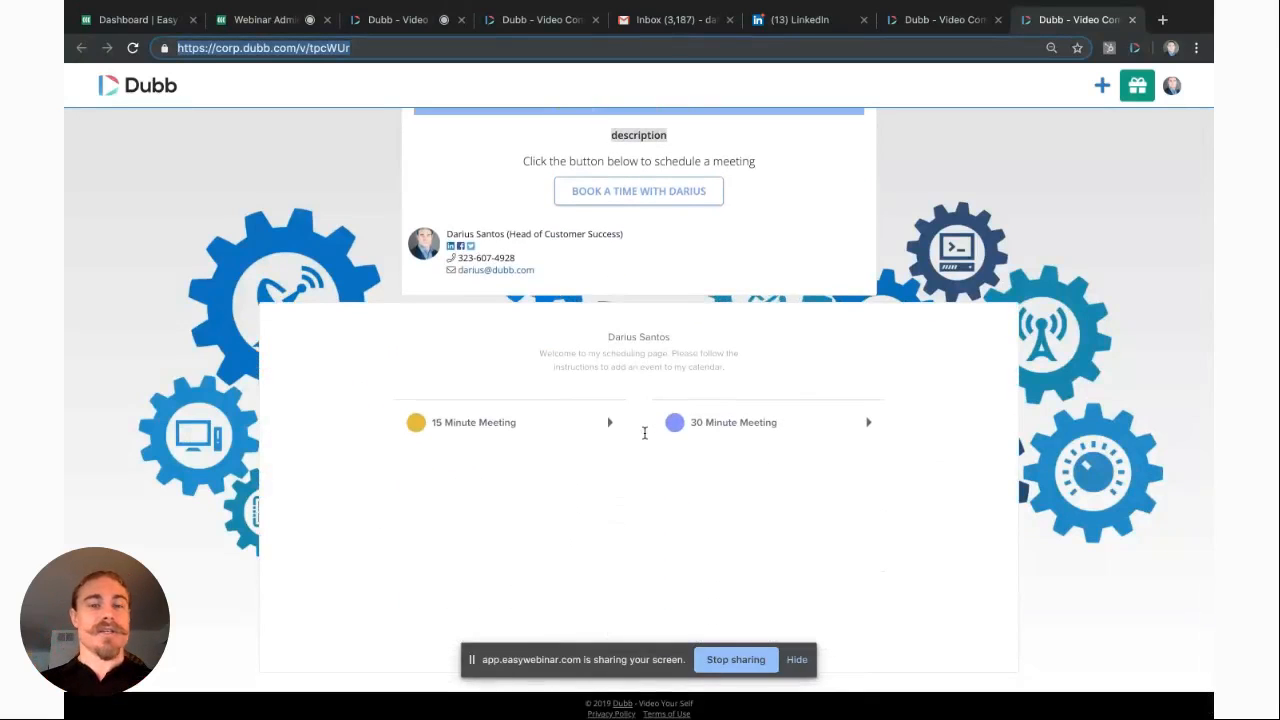
pyautogui.click(450, 422)
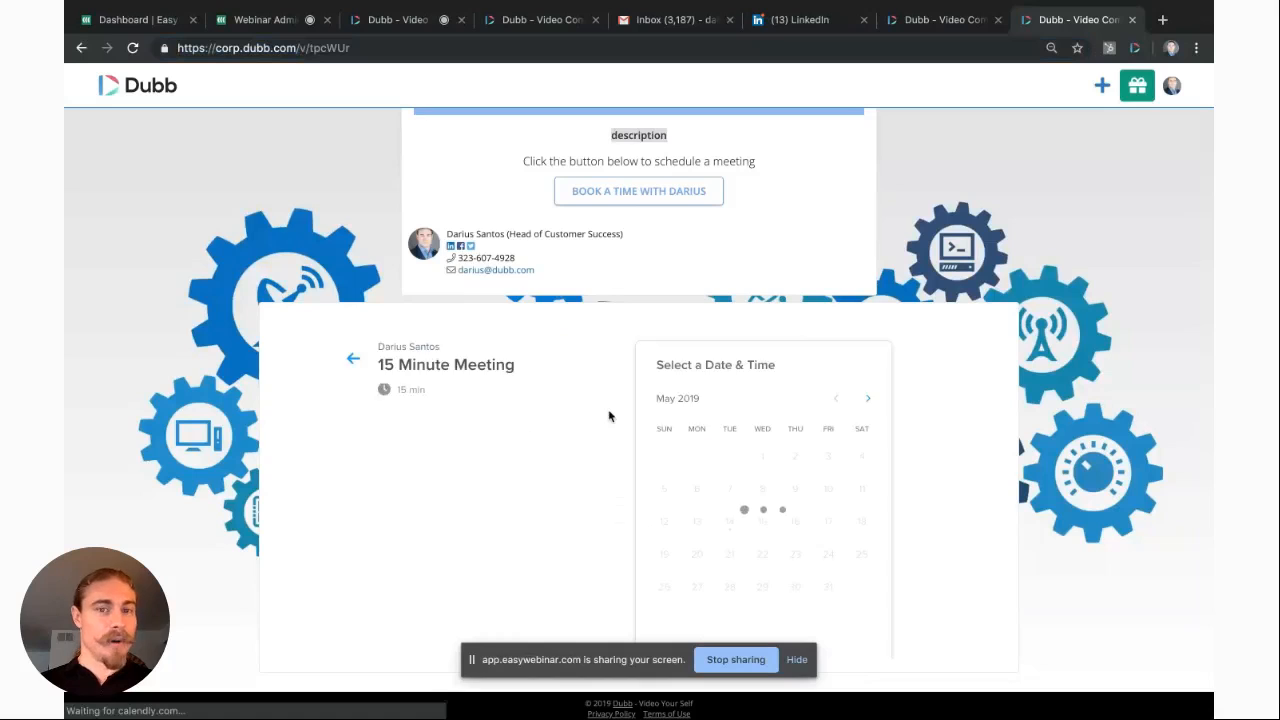
pyautogui.scroll(1, 608, 415)
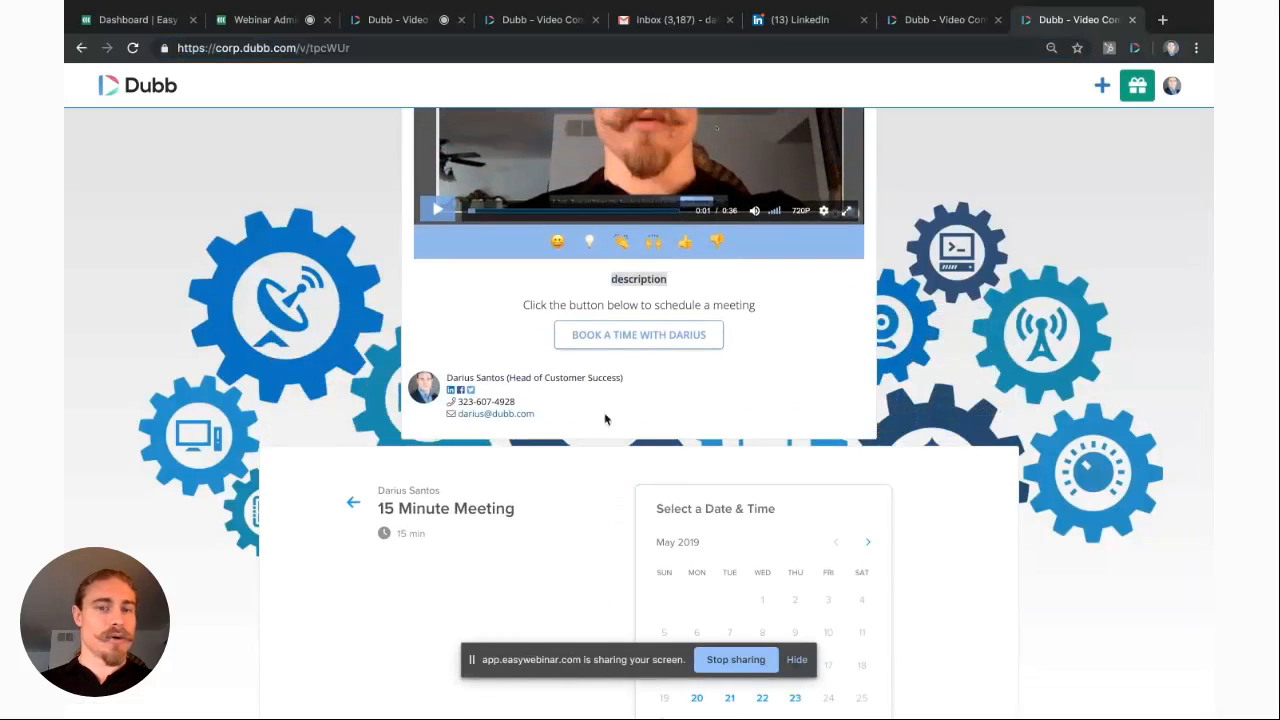
# Step: Add two more call-to-action rows to the video and browse the available CTAs for the second row
pyautogui.click(940, 20)
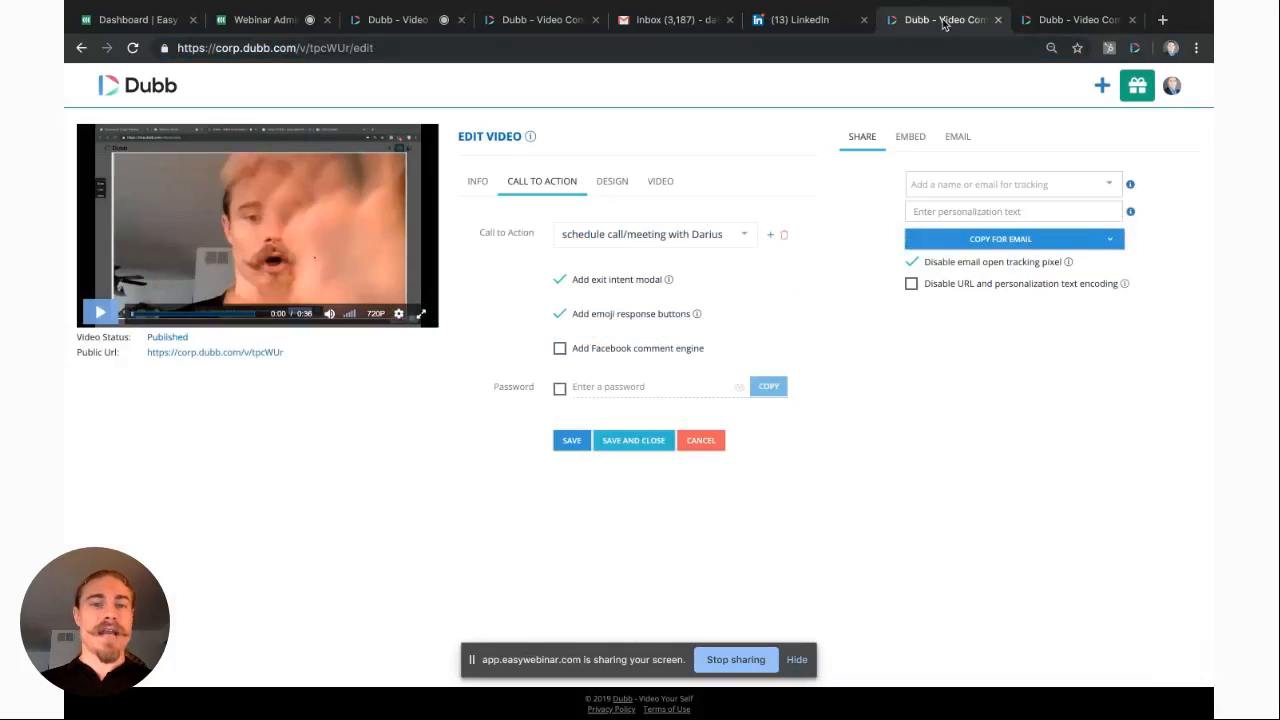
pyautogui.click(770, 236)
pyautogui.click(771, 237)
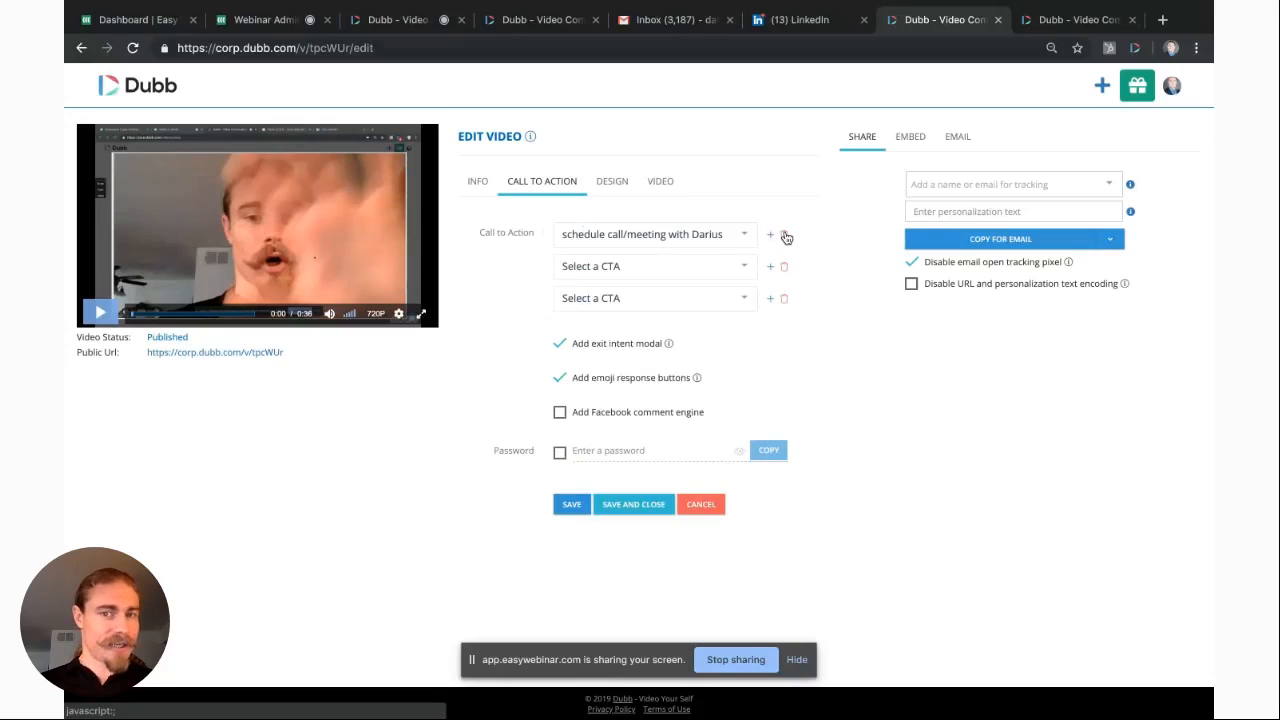
pyautogui.click(722, 268)
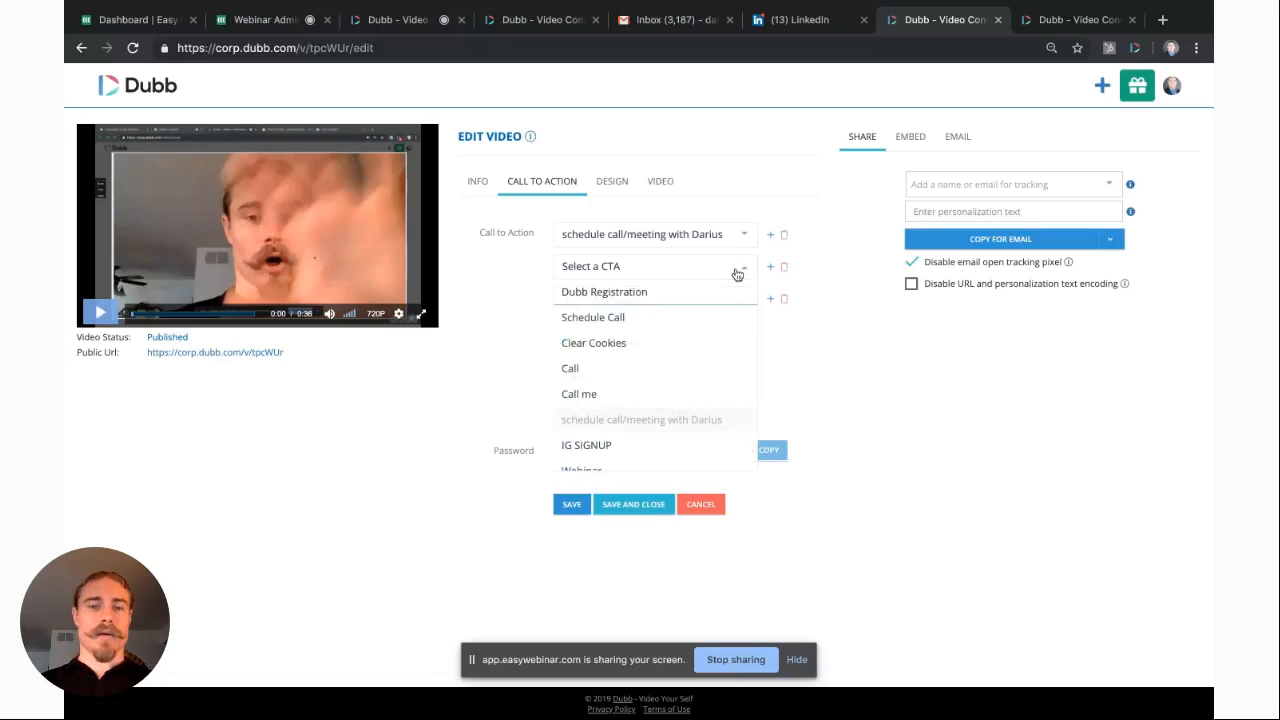
pyautogui.scroll(-5, 657, 408)
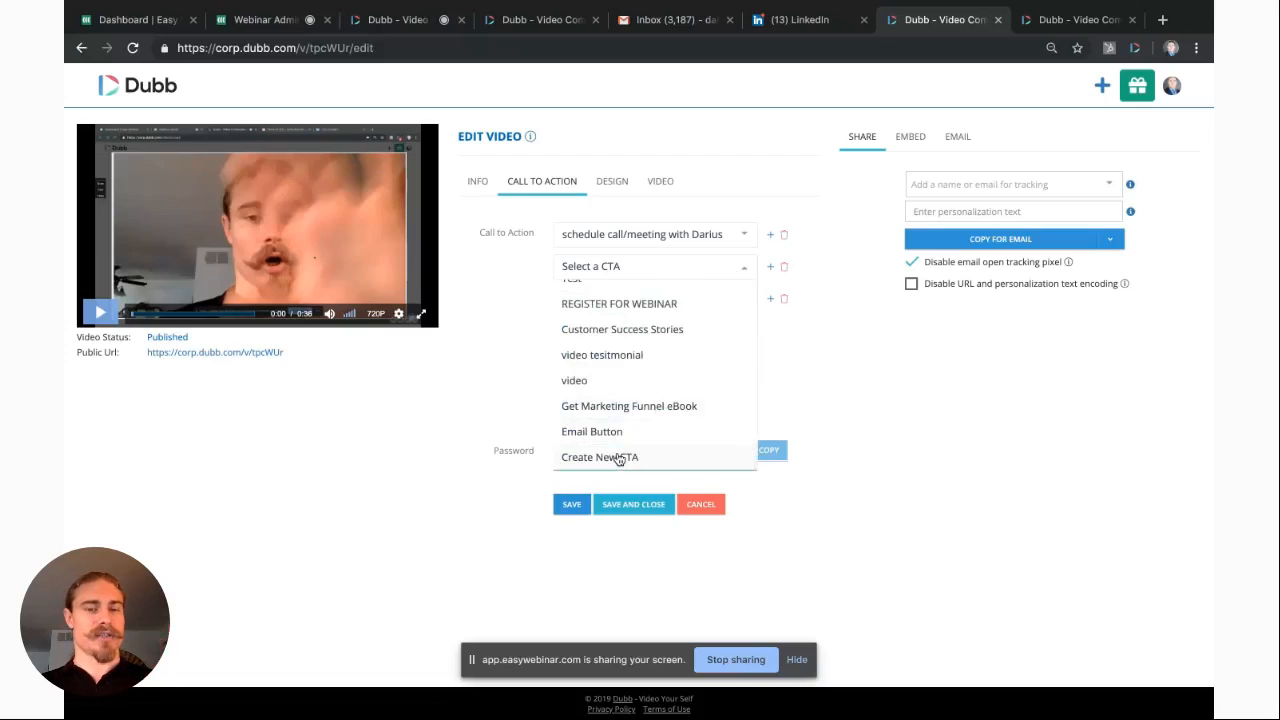
# Step: Start creating a new call to action for the second row and name it "Email button"
pyautogui.click(620, 459)
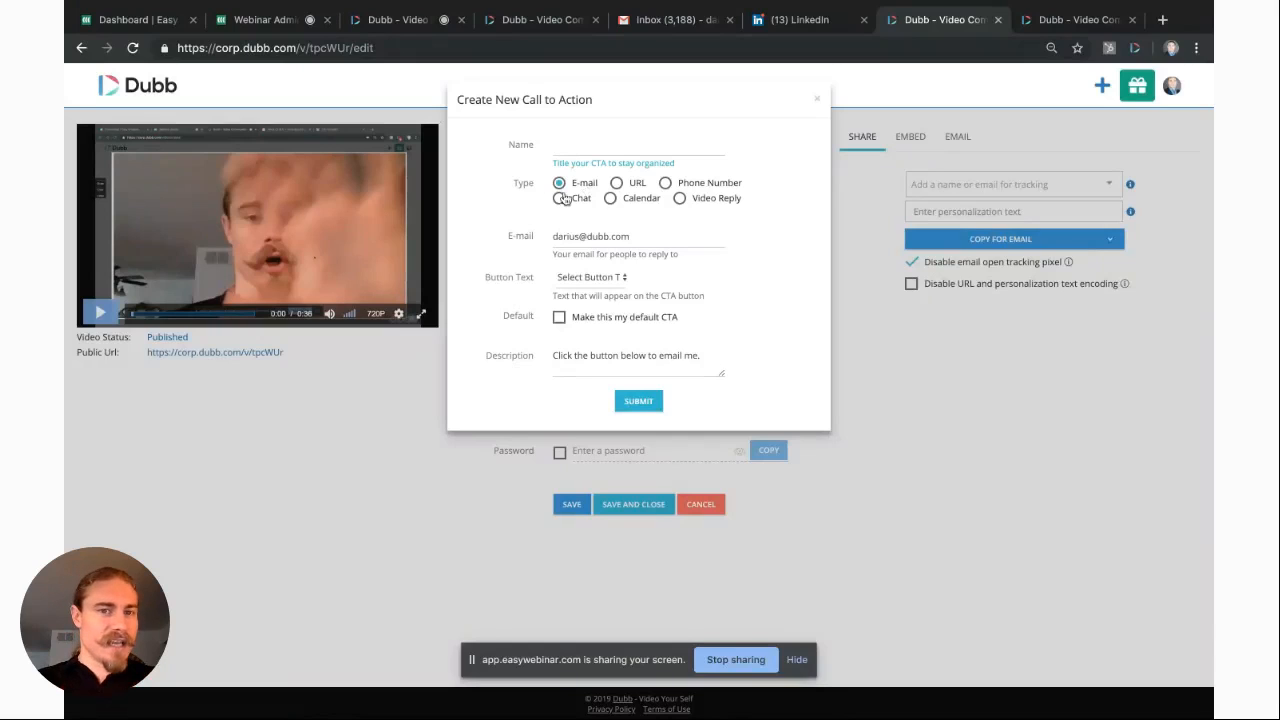
pyautogui.write('Ea')
pyautogui.press('BackSpace')
pyautogui.write('m')
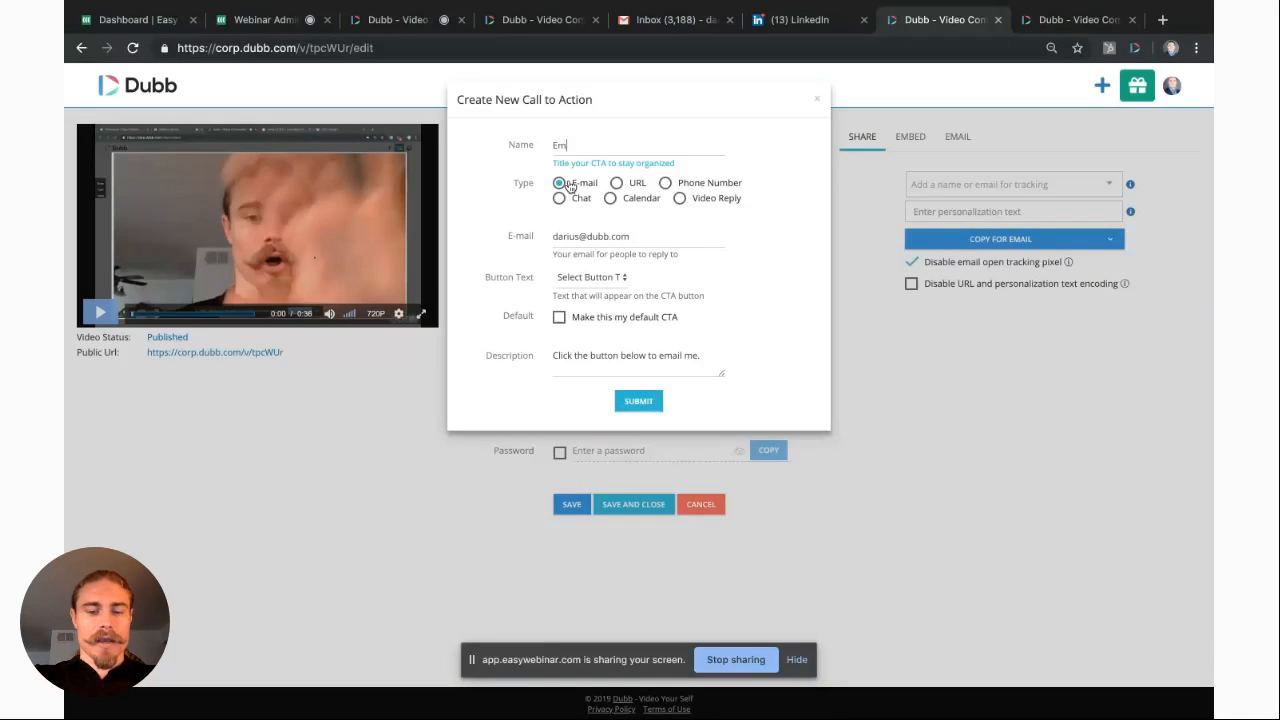
pyautogui.write('ail button')
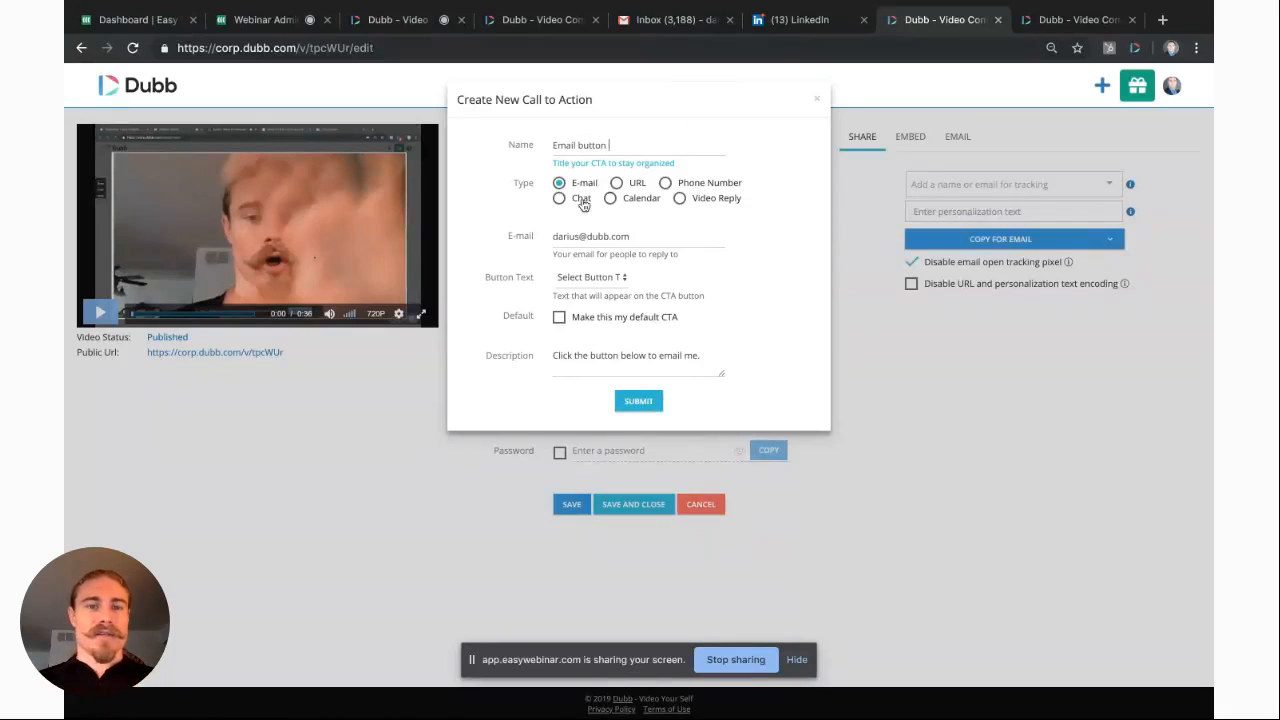
# Step: Point out the new call to action's reply e-mail field and compare it with the button on the public page
pyautogui.moveTo(640, 236); pyautogui.dragTo(532, 239)
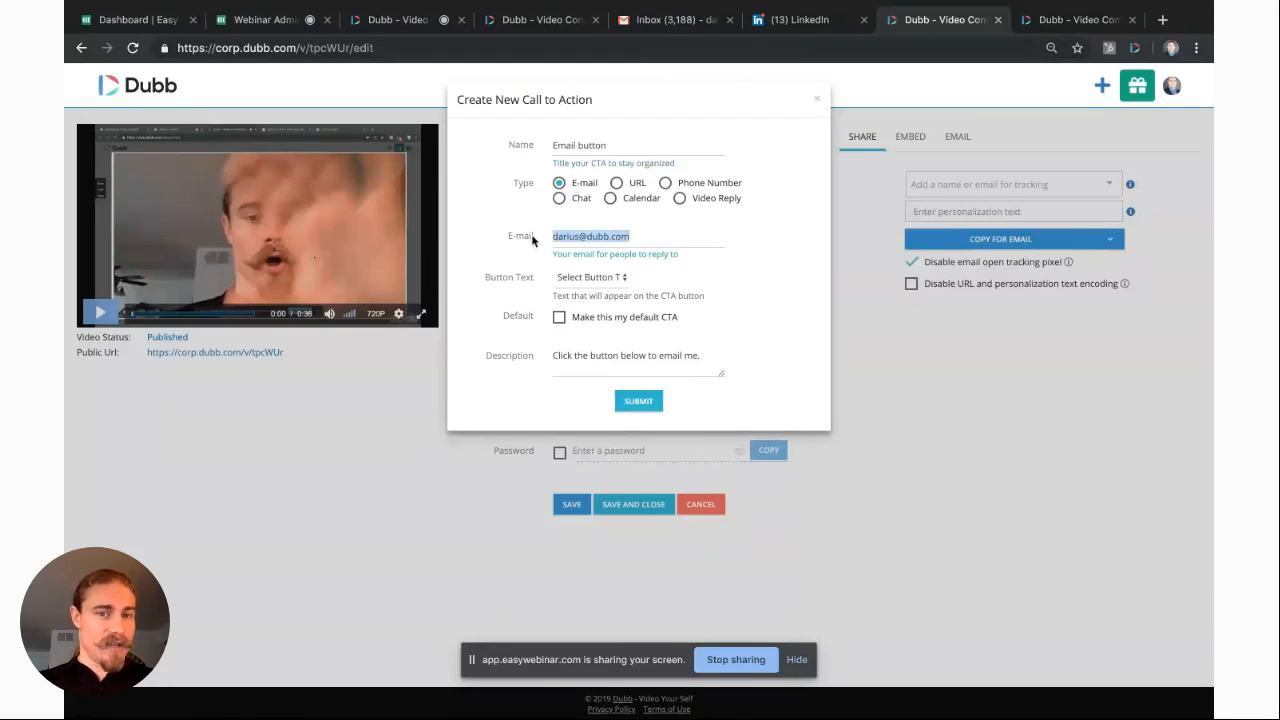
pyautogui.click(1085, 20)
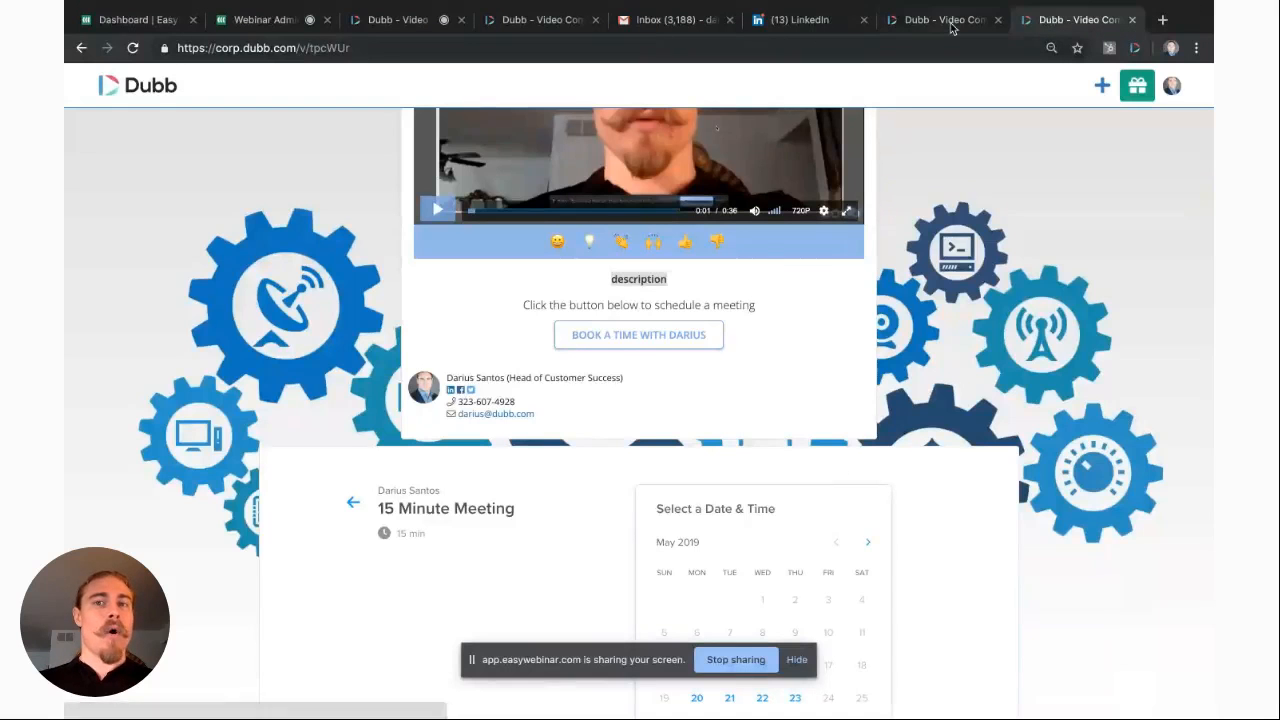
pyautogui.click(916, 22)
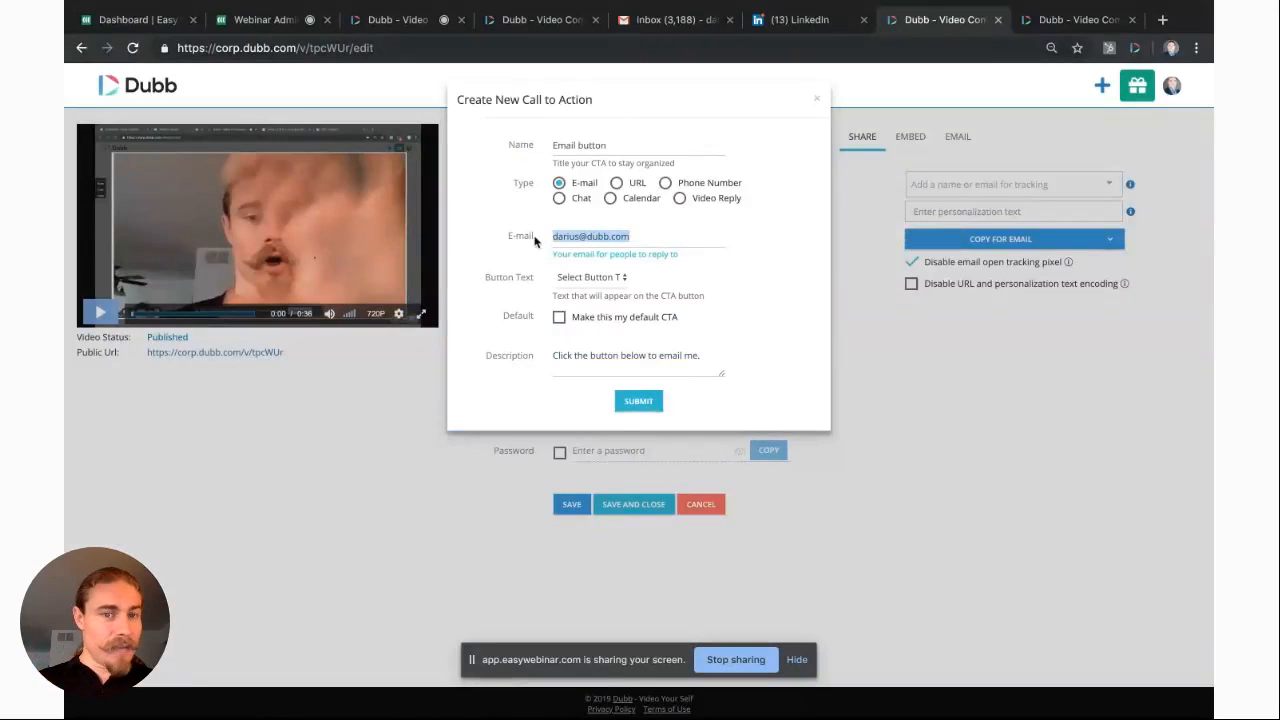
pyautogui.click(636, 238)
pyautogui.moveTo(636, 238); pyautogui.dragTo(553, 240)
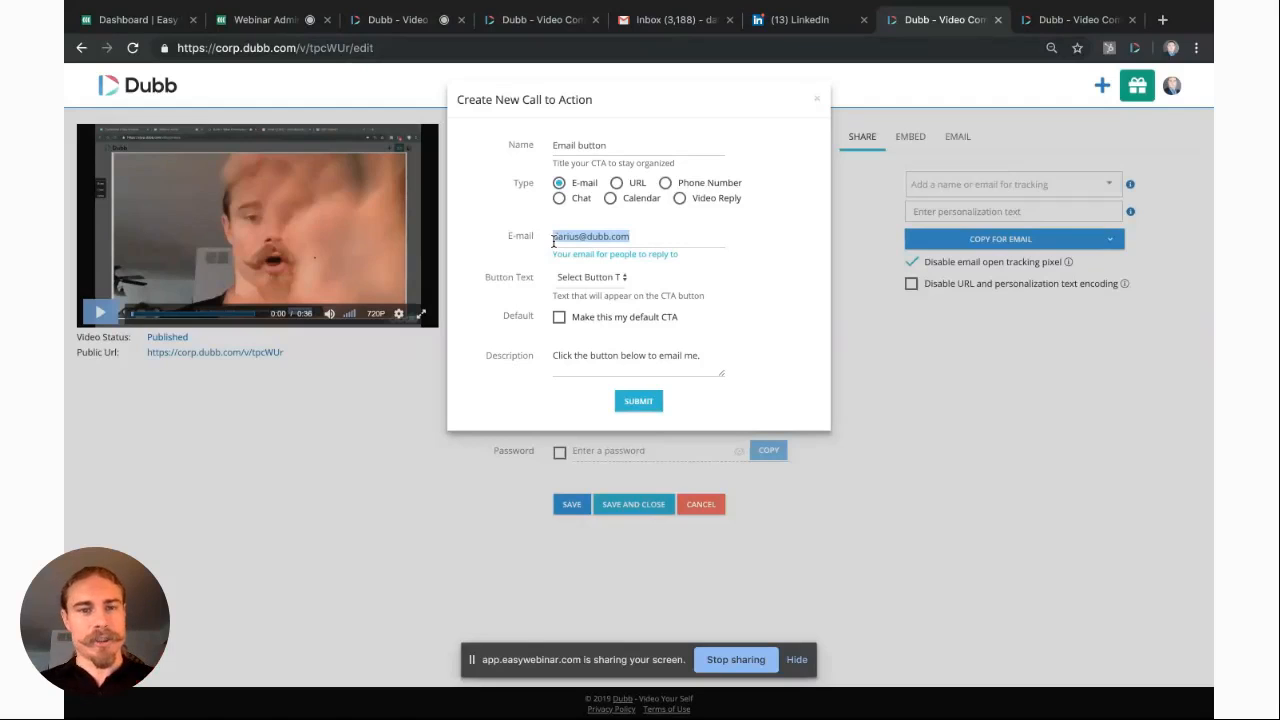
pyautogui.moveTo(651, 238); pyautogui.dragTo(524, 243)
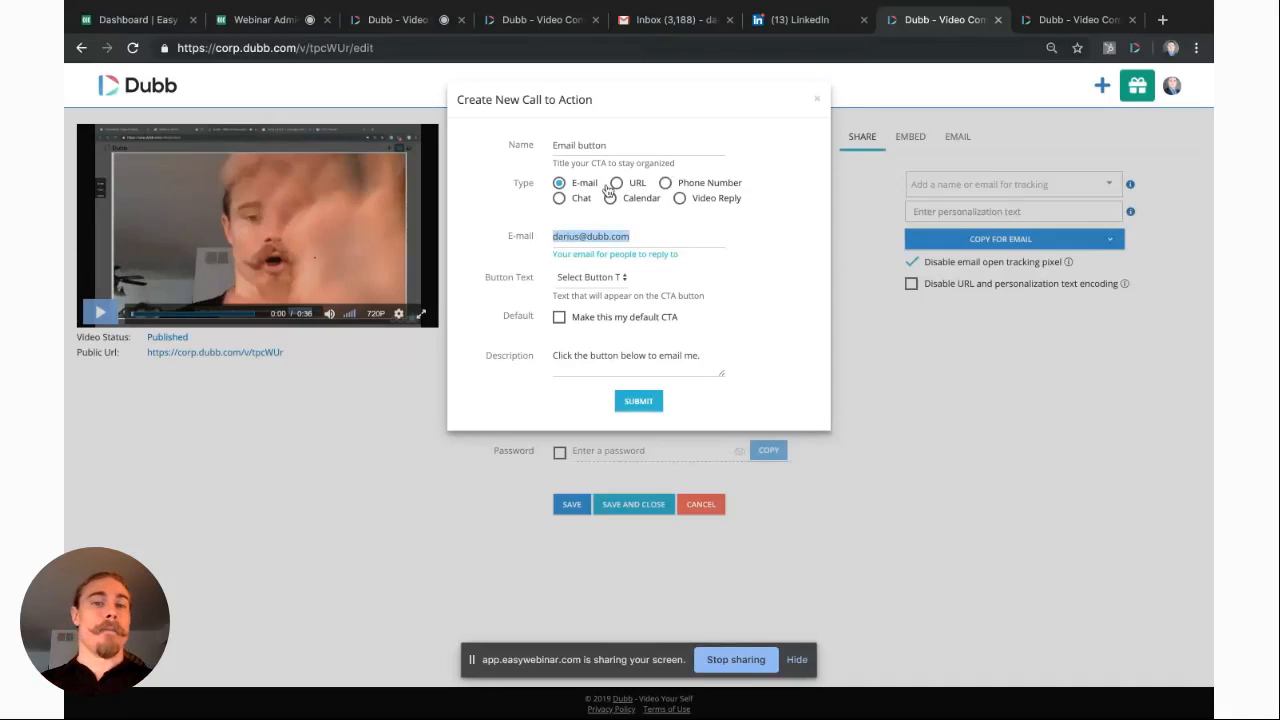
pyautogui.click(647, 233)
pyautogui.moveTo(647, 233); pyautogui.dragTo(550, 242)
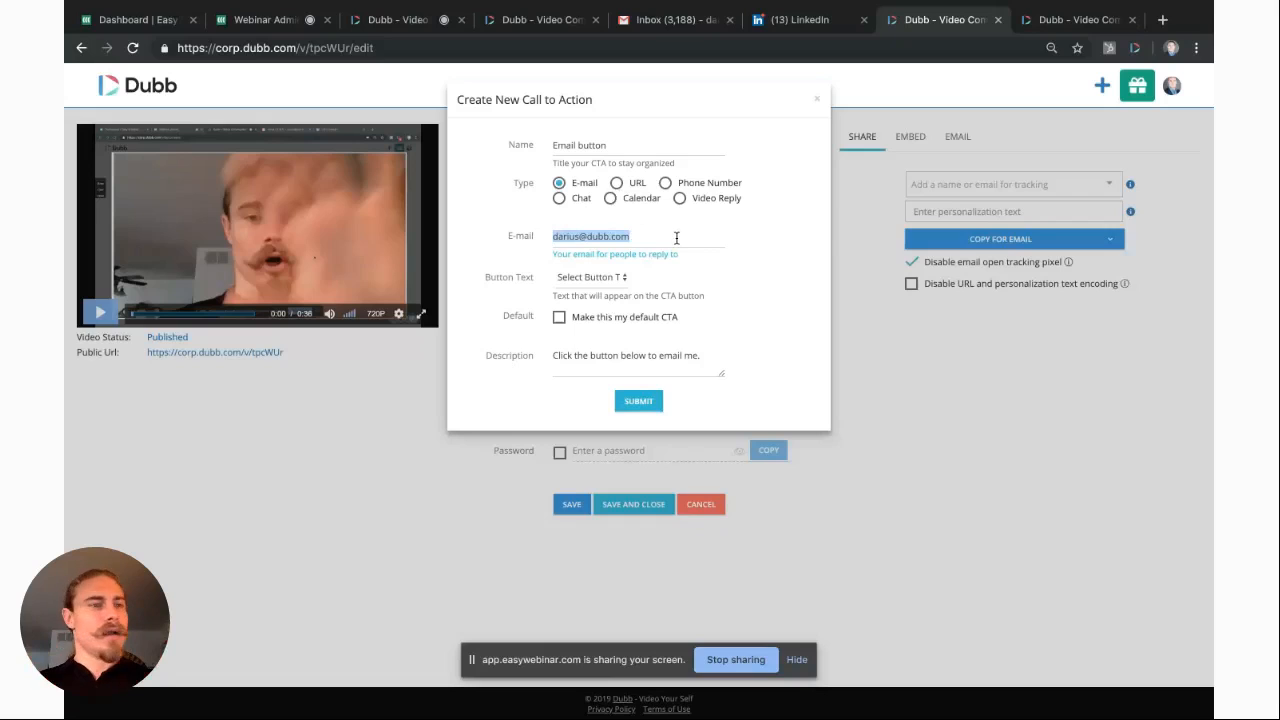
# Step: Change the new call to action's type to URL and switch to the LinkedIn feed
pyautogui.click(617, 183)
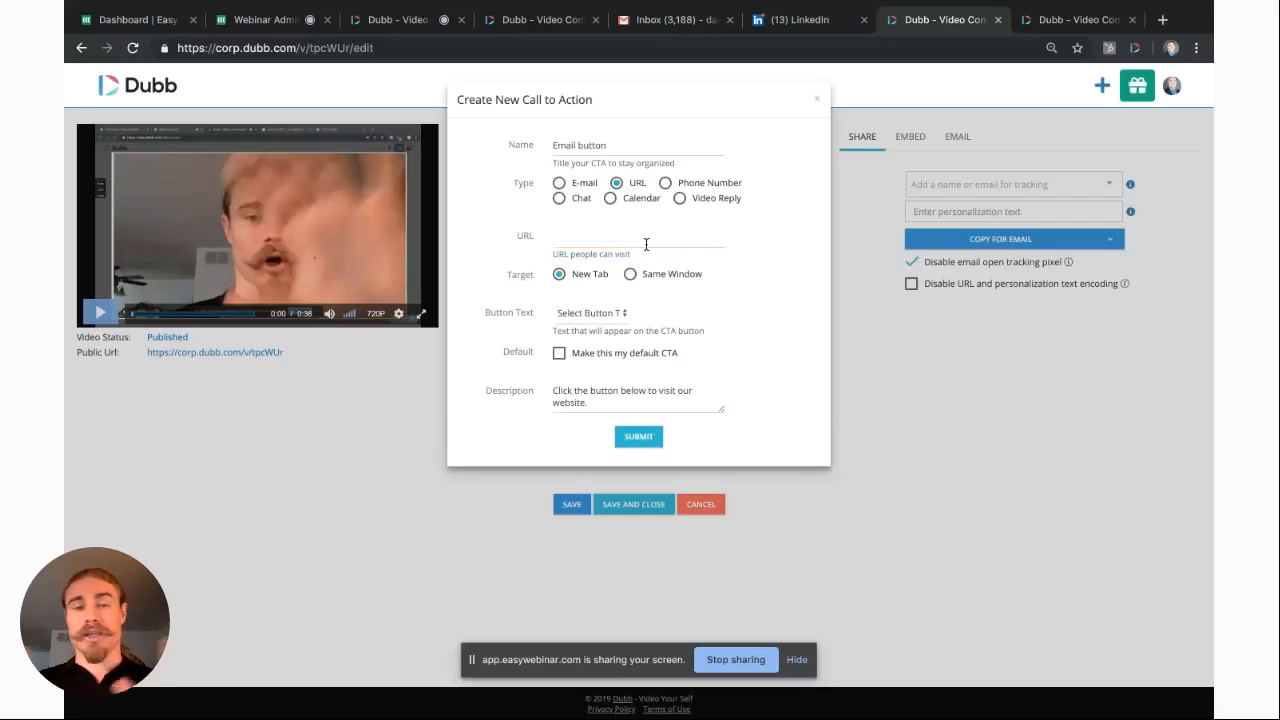
pyautogui.click(570, 241)
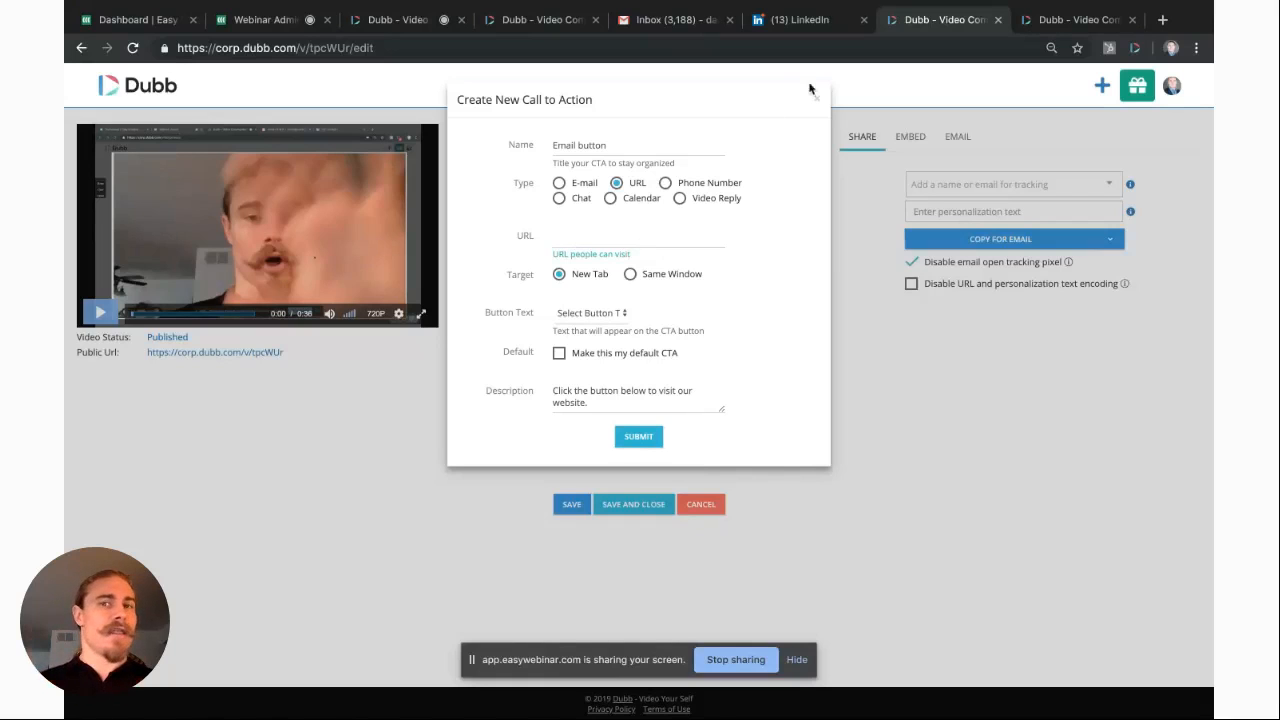
pyautogui.click(811, 31)
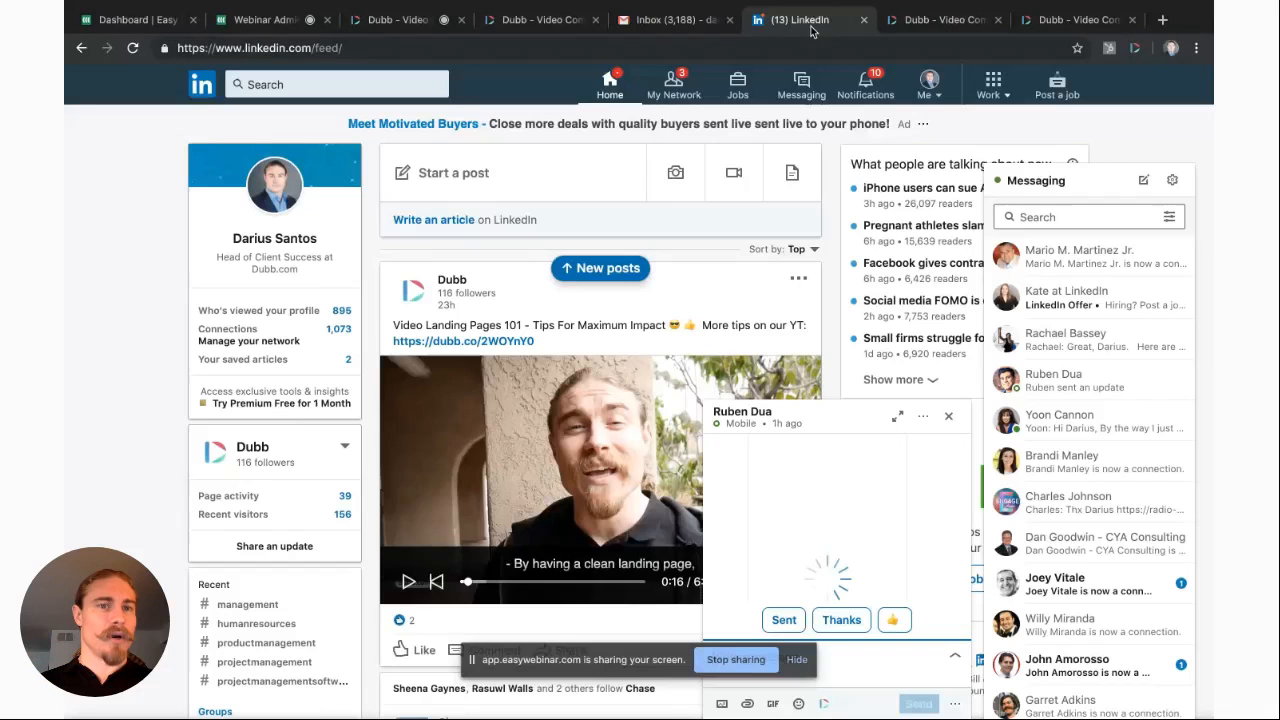
# Step: Return from the LinkedIn feed to the new call to action and rename it "Website button"
pyautogui.click(168, 47)
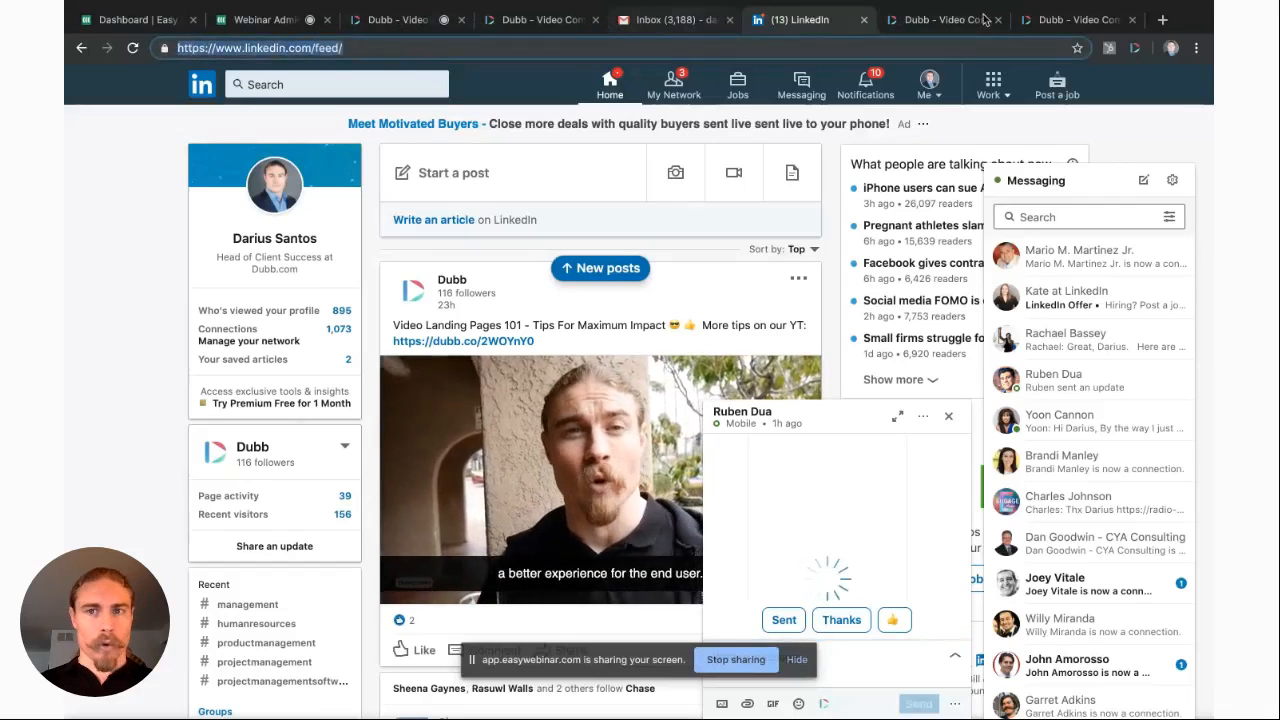
pyautogui.click(902, 18)
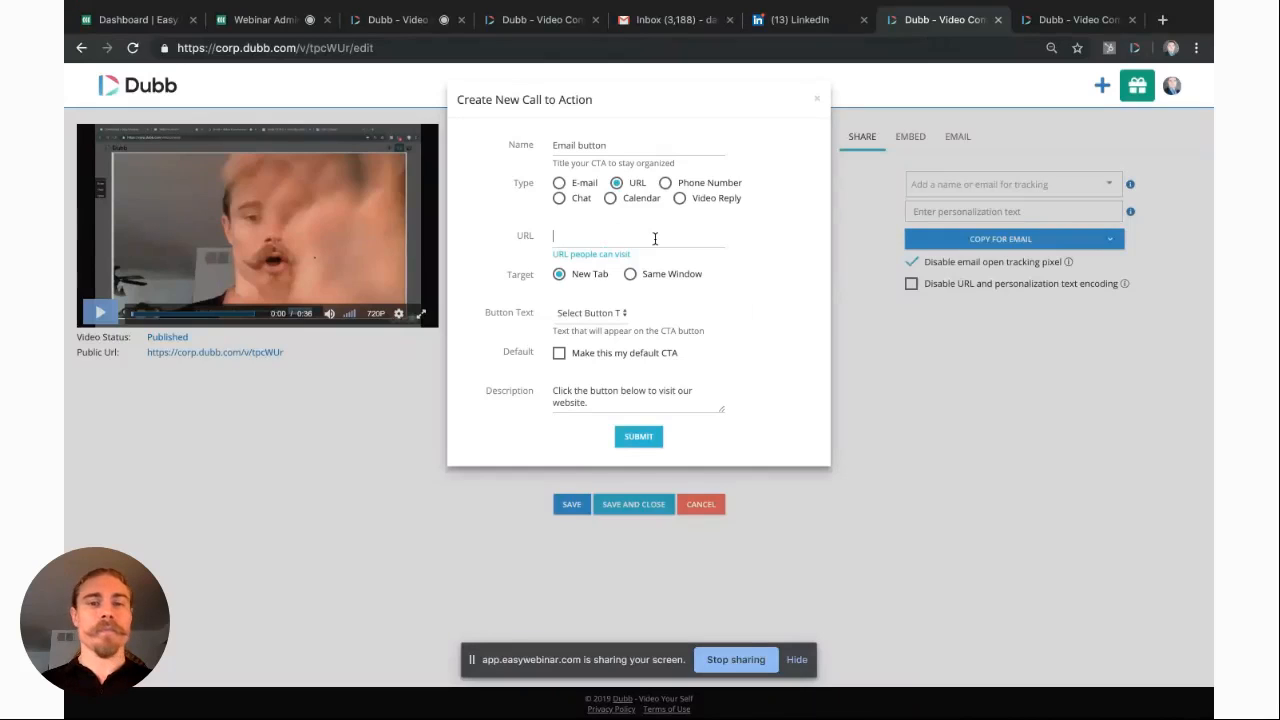
pyautogui.click(612, 146)
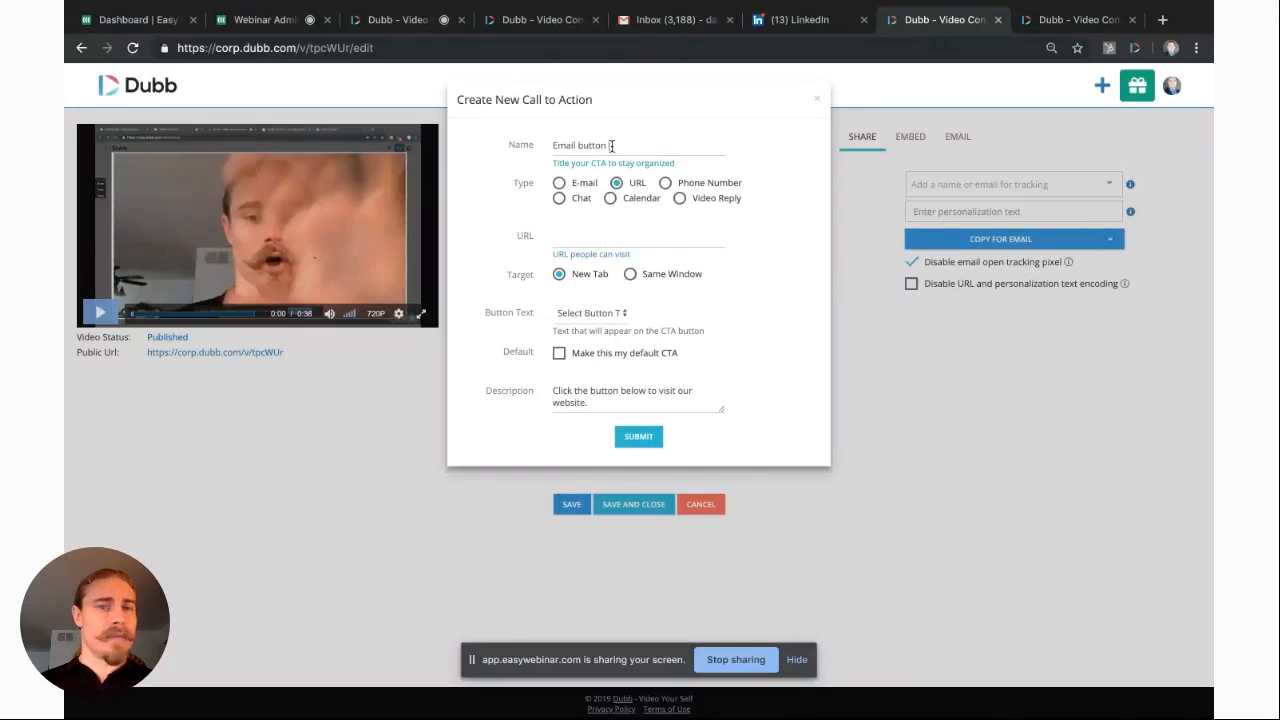
pyautogui.doubleClick(573, 145)
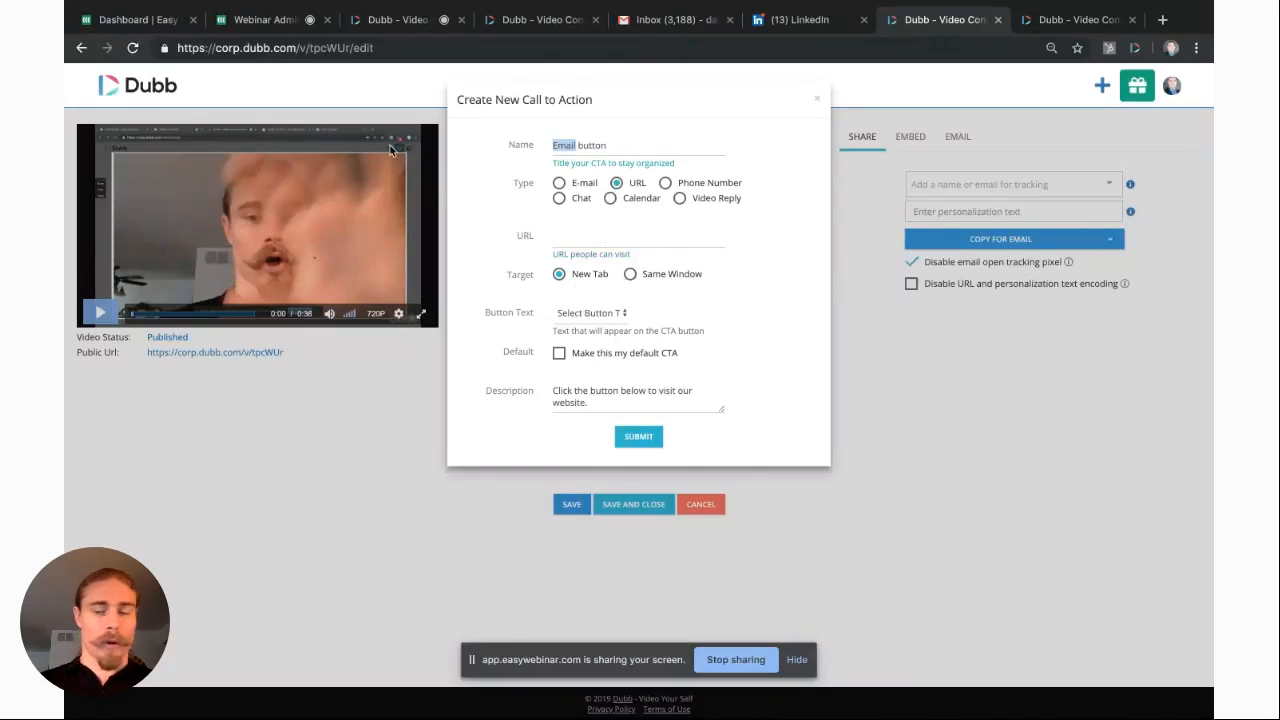
pyautogui.press('BackSpace')
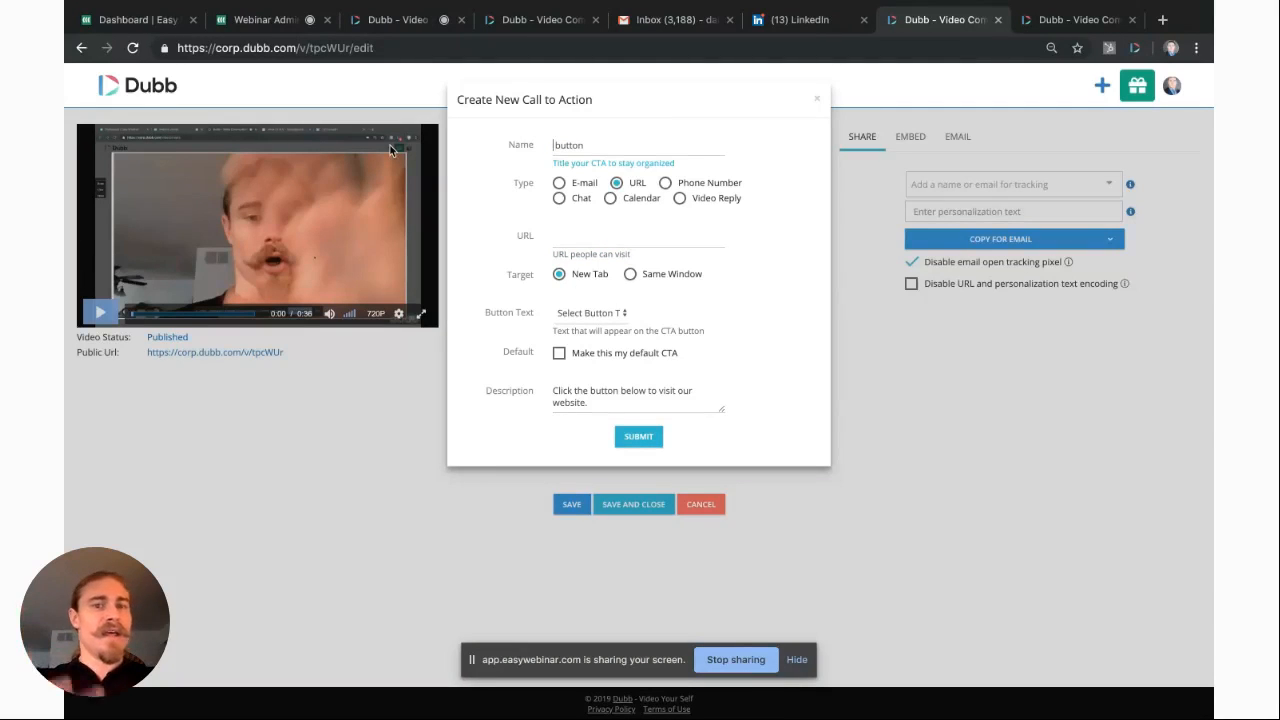
pyautogui.write('Website')
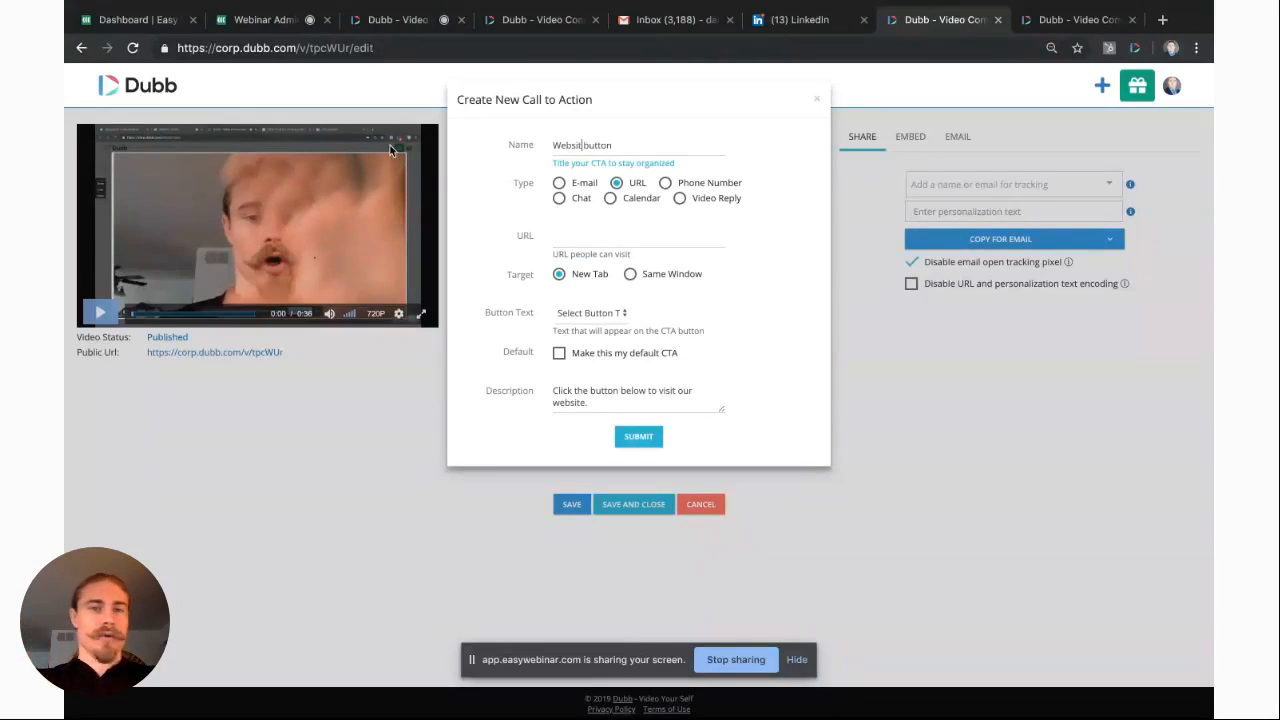
# Step: Set the URL call to action's button text to the [Custom Text] option
pyautogui.click(572, 237)
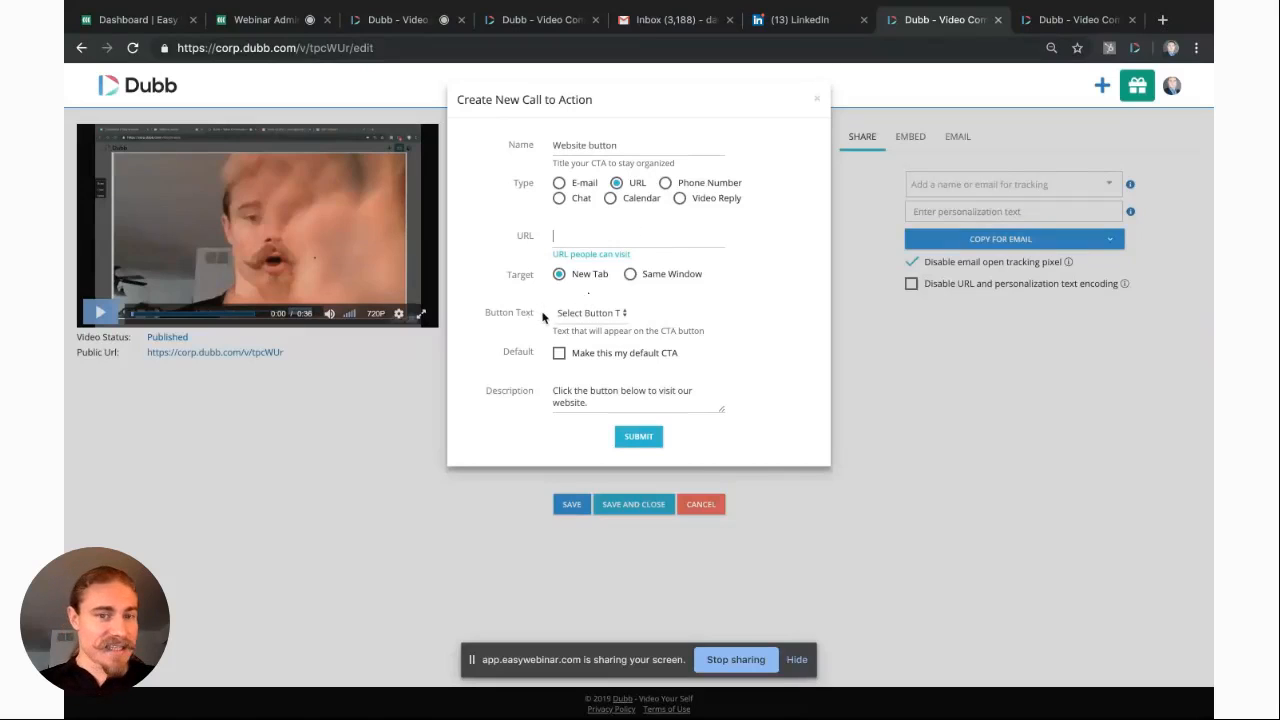
pyautogui.moveTo(542, 316); pyautogui.dragTo(478, 316)
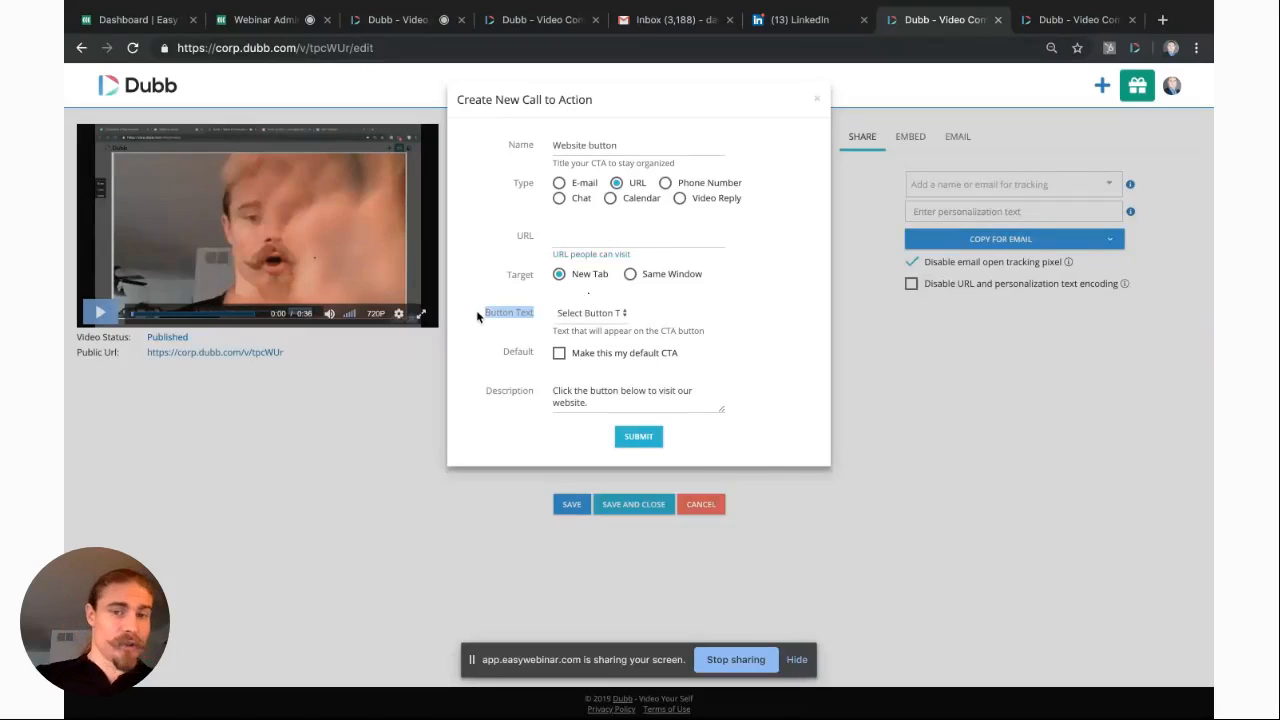
pyautogui.click(594, 315)
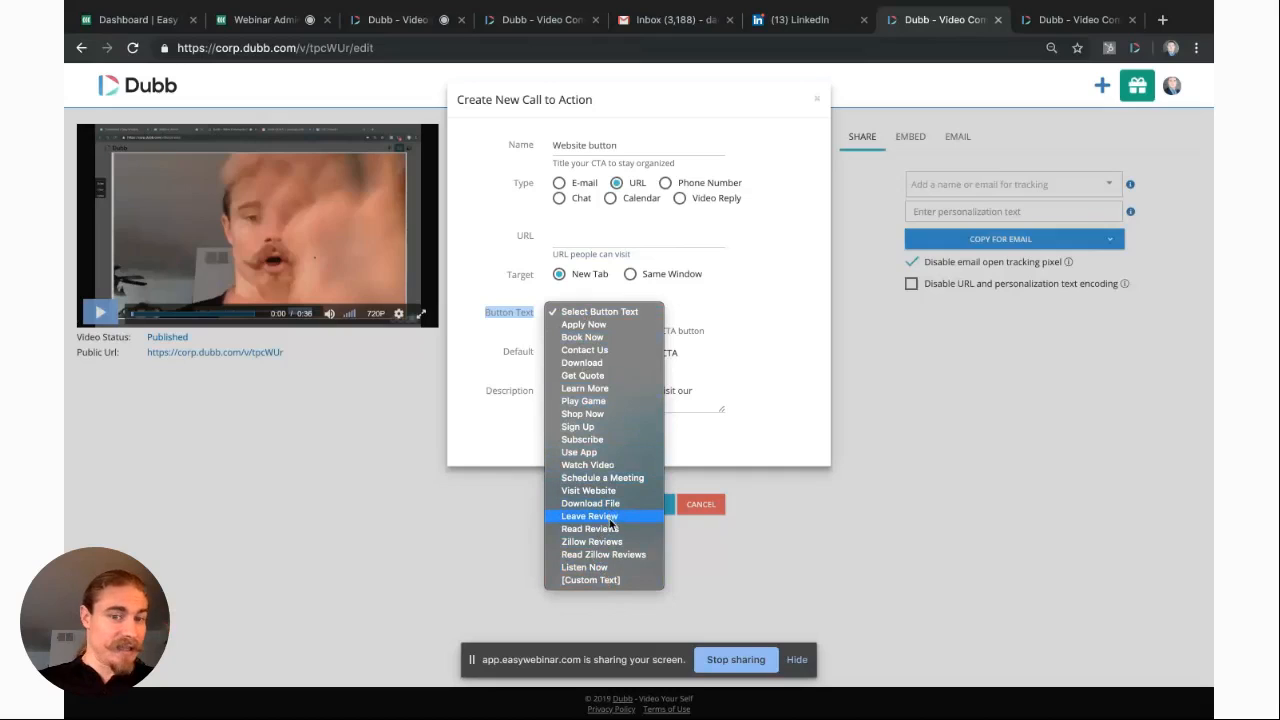
pyautogui.click(615, 582)
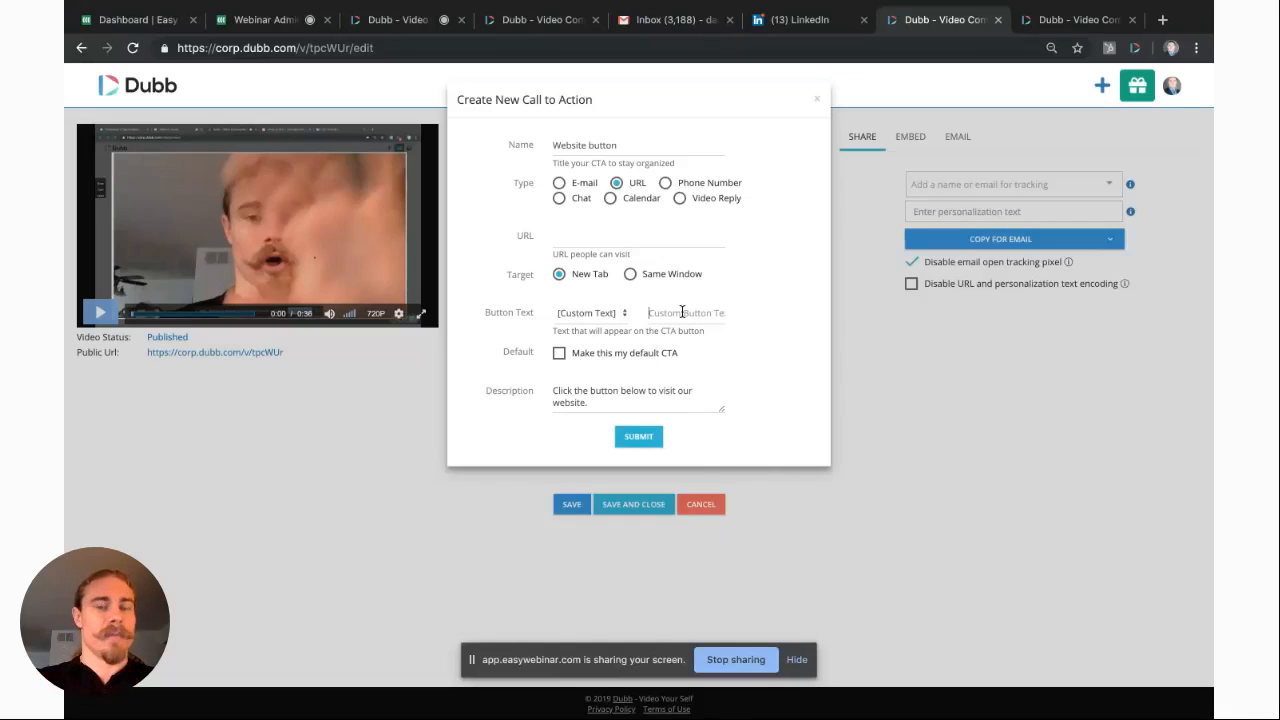
# Step: Try out a placeholder custom button text, clear it, and go back to the URL field
pyautogui.write('fhhff')
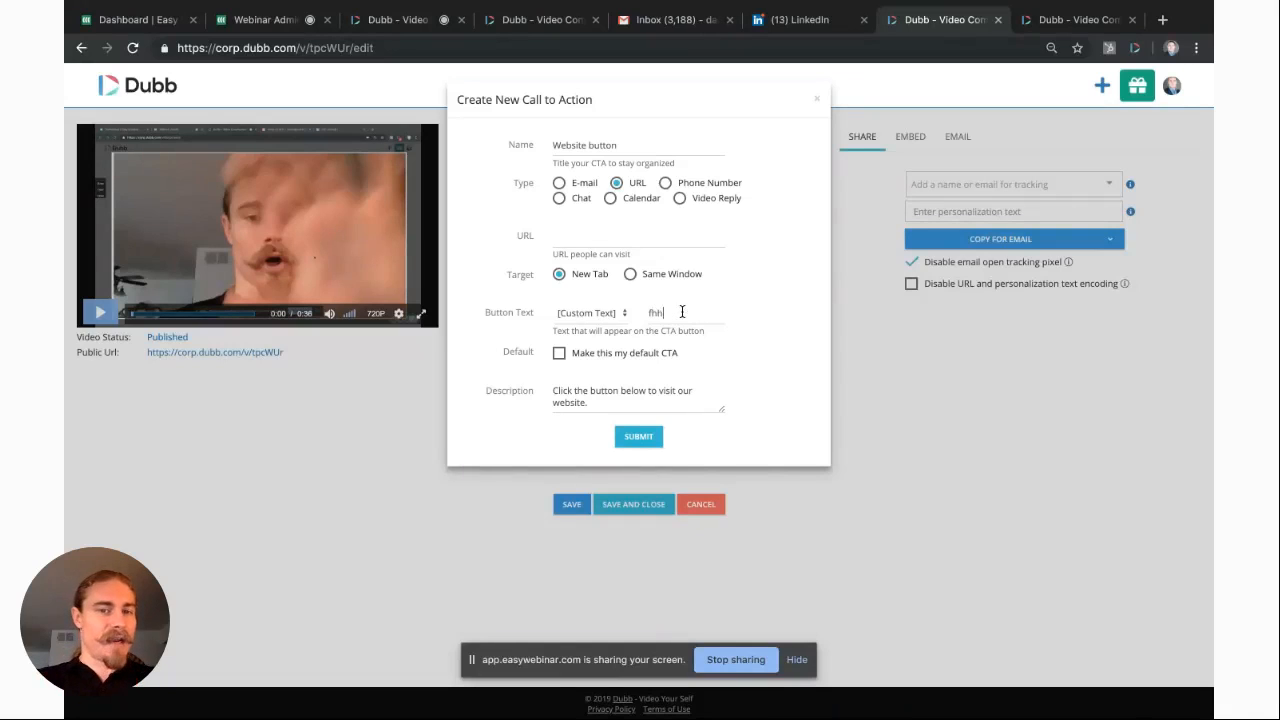
pyautogui.press('BackSpace')
pyautogui.press('BackSpace')
pyautogui.press('BackSpace')
pyautogui.press('BackSpace')
pyautogui.press('BackSpace')
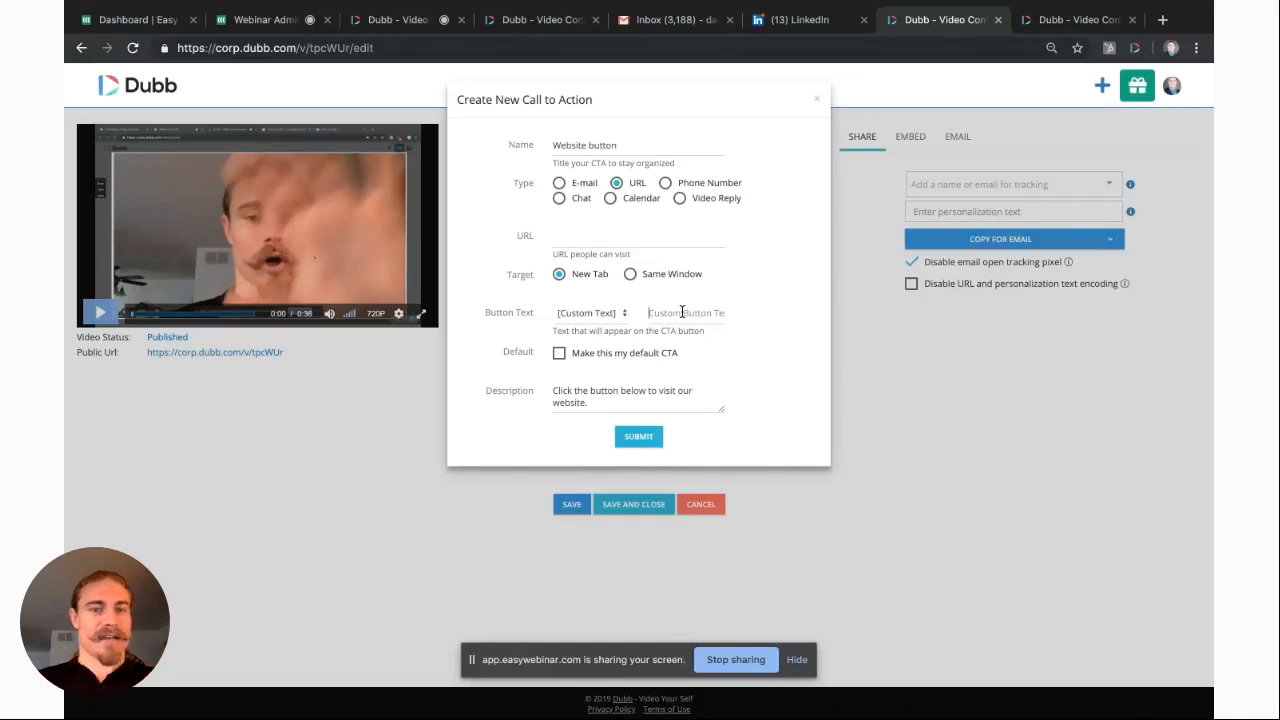
pyautogui.click(578, 246)
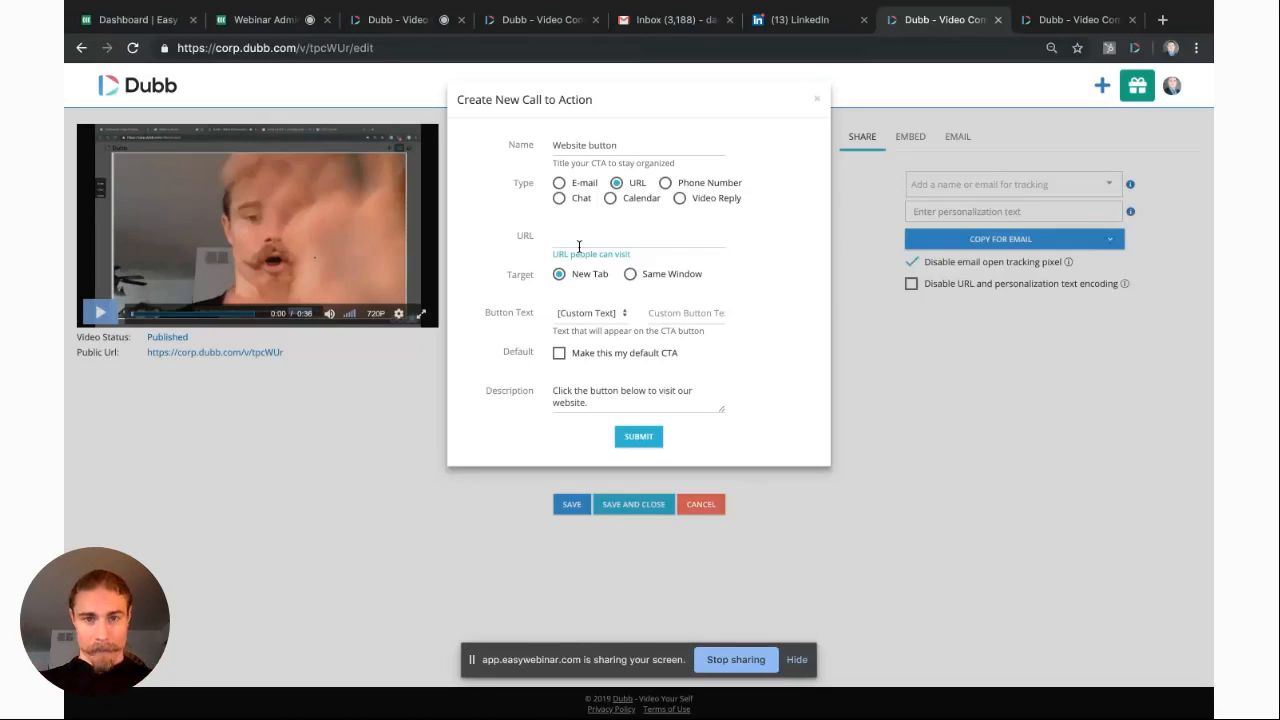
# Step: Change the call to action's type to Phone Number, compare the Phone Call and SMS actions, and choose SMS
pyautogui.click(665, 183)
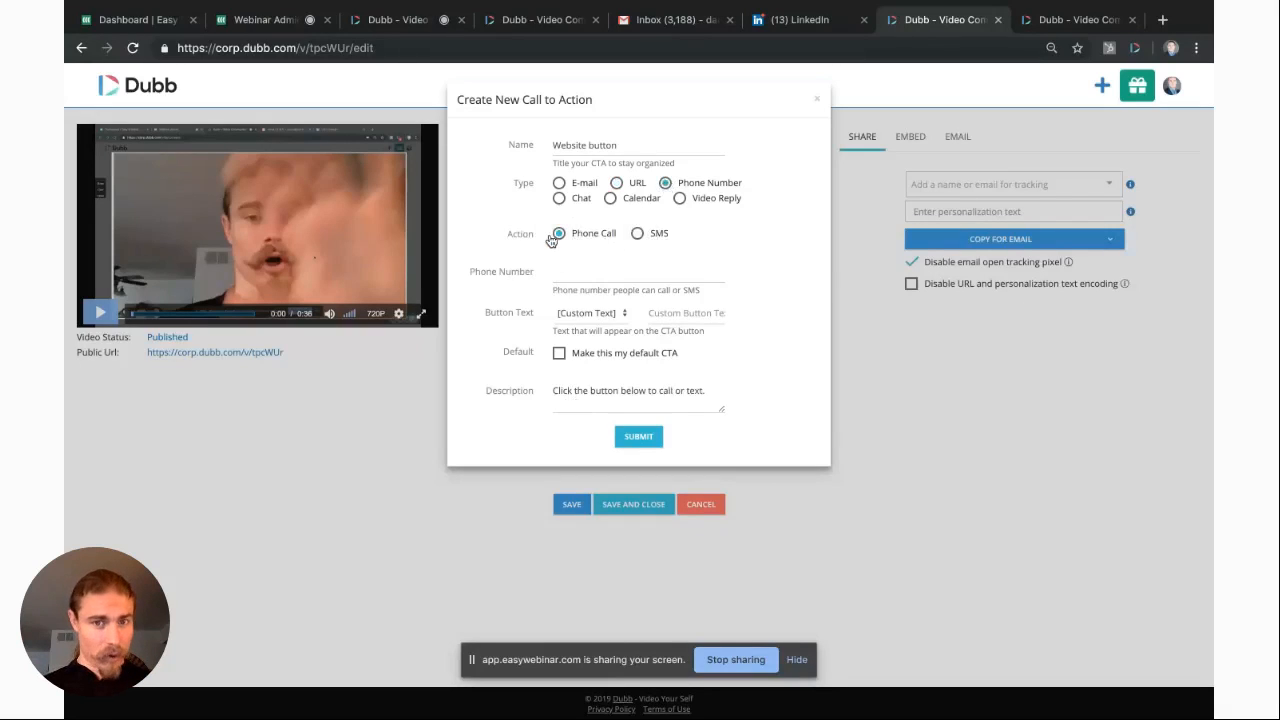
pyautogui.click(646, 234)
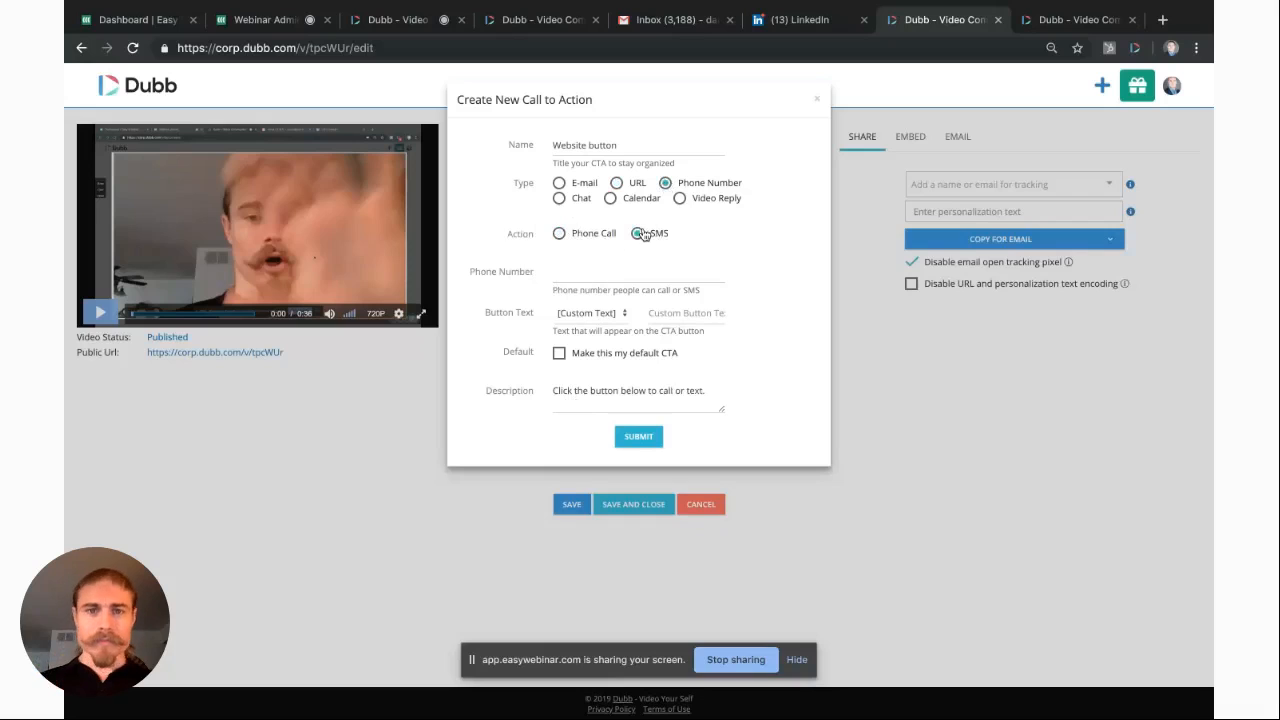
pyautogui.click(563, 242)
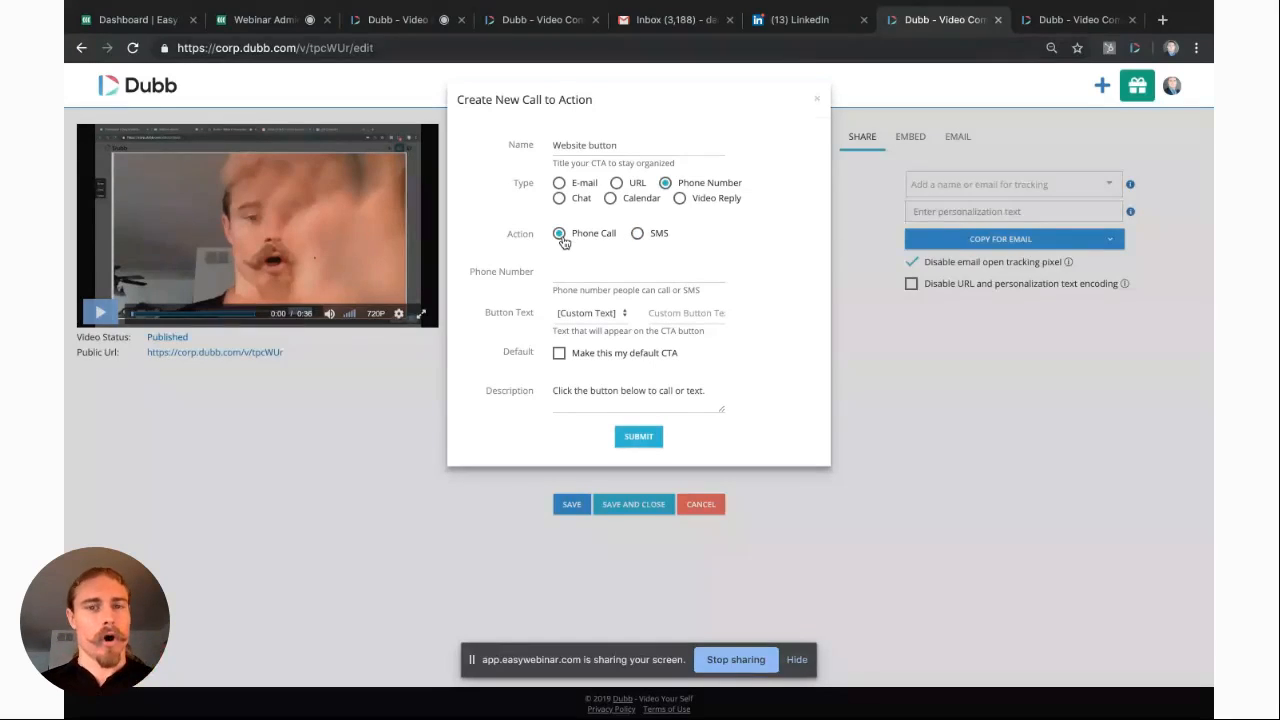
pyautogui.click(639, 234)
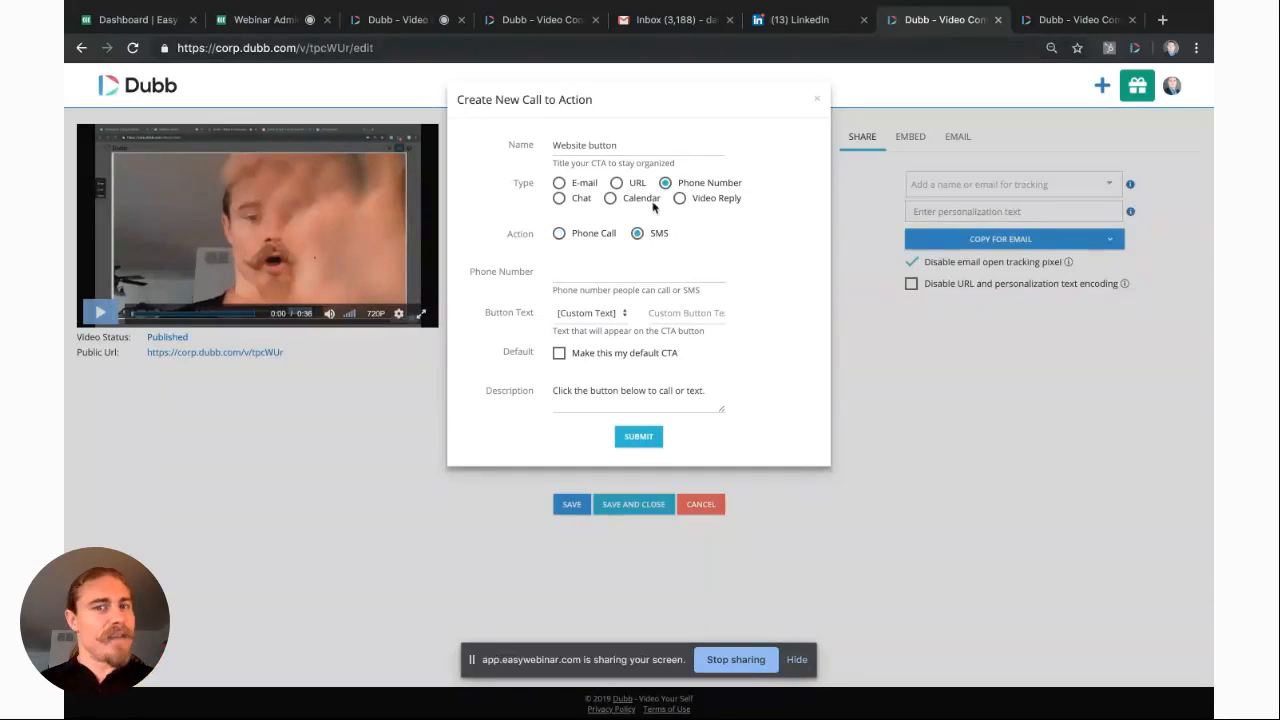
# Step: Point out the Phone Number type and its Phone Call and SMS actions, checking the video's public page in between
pyautogui.moveTo(746, 183); pyautogui.dragTo(667, 187)
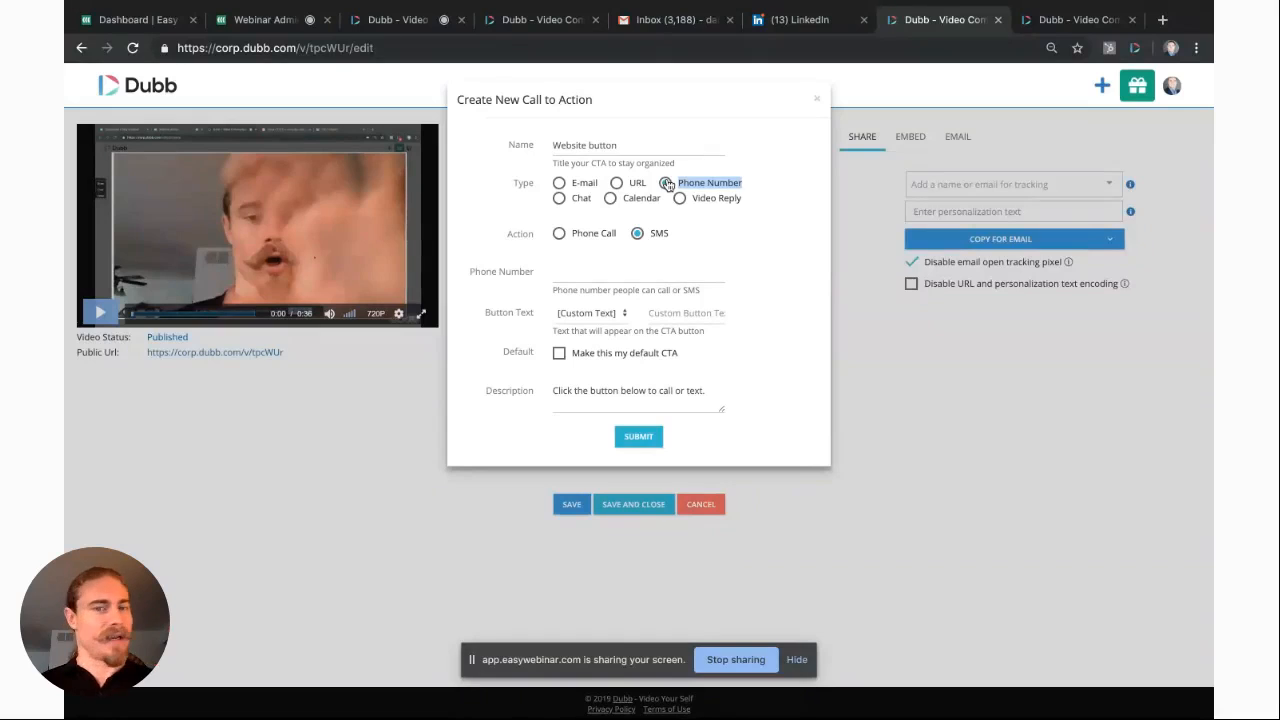
pyautogui.moveTo(672, 234); pyautogui.dragTo(559, 234)
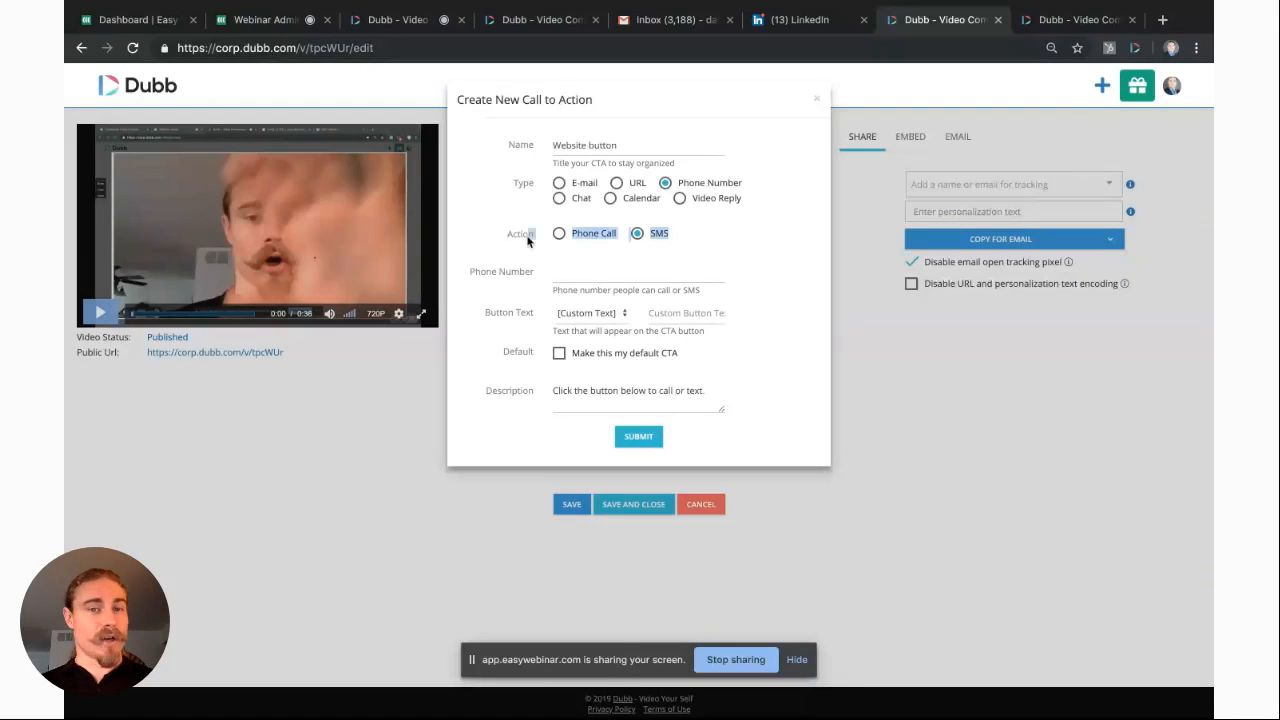
pyautogui.click(705, 224)
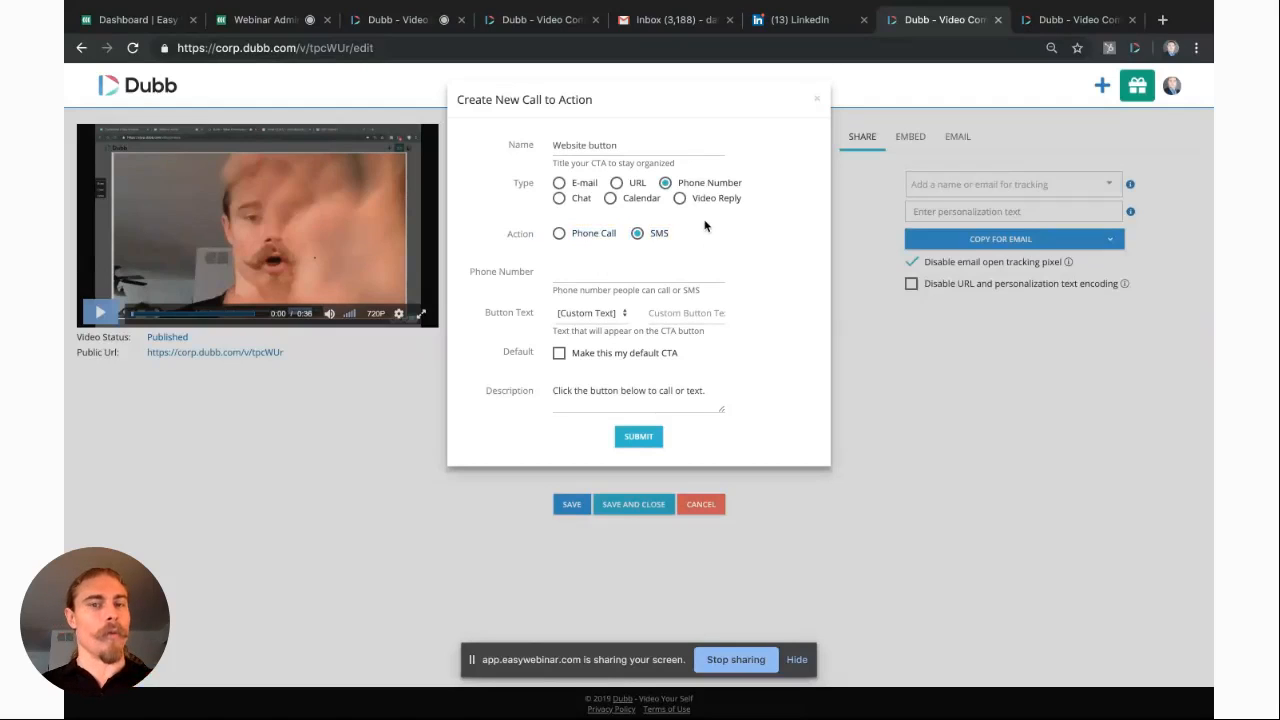
pyautogui.click(1070, 20)
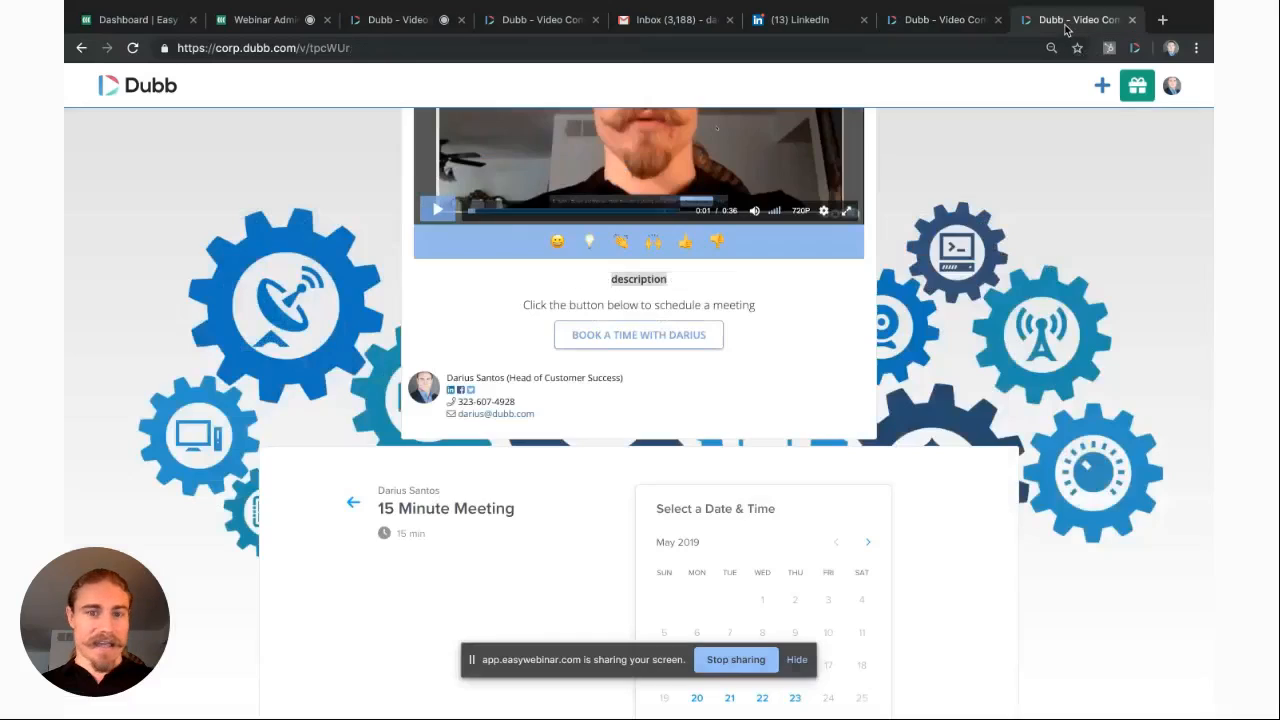
pyautogui.click(938, 20)
pyautogui.moveTo(688, 240); pyautogui.dragTo(640, 238)
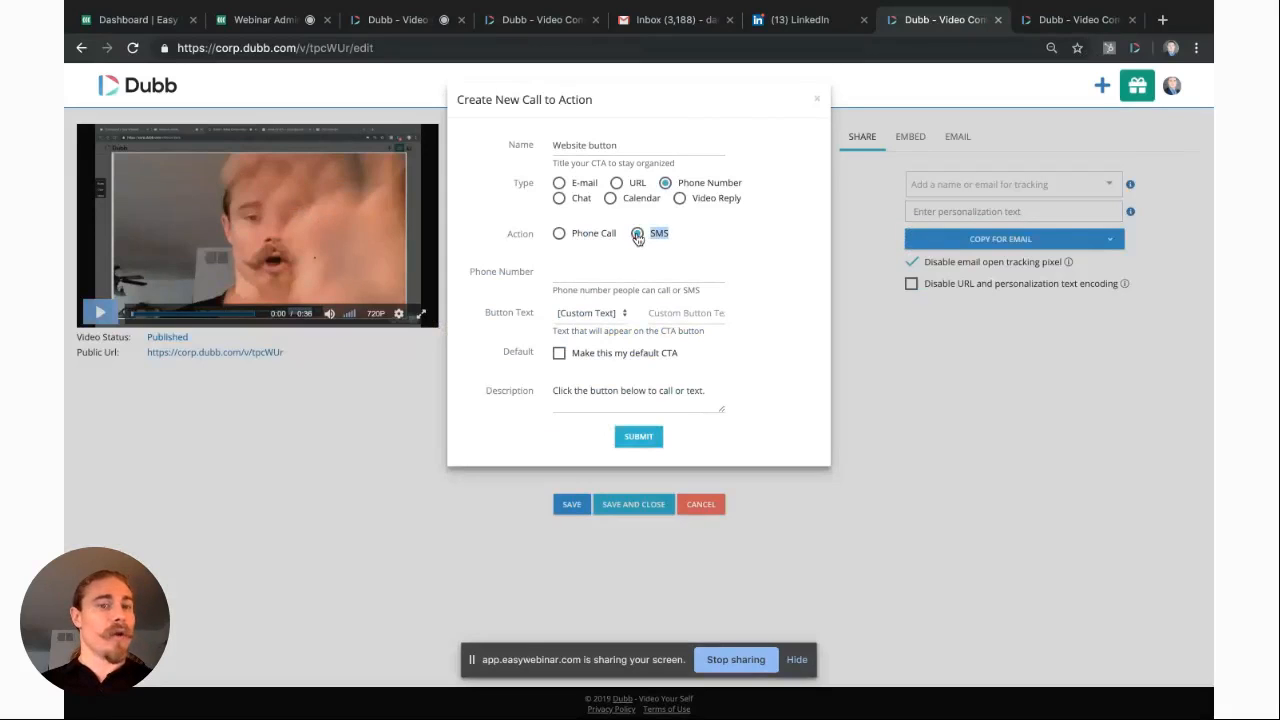
# Step: Enter the first digits of the phone number for the SMS action and browse the available button texts
pyautogui.click(573, 270)
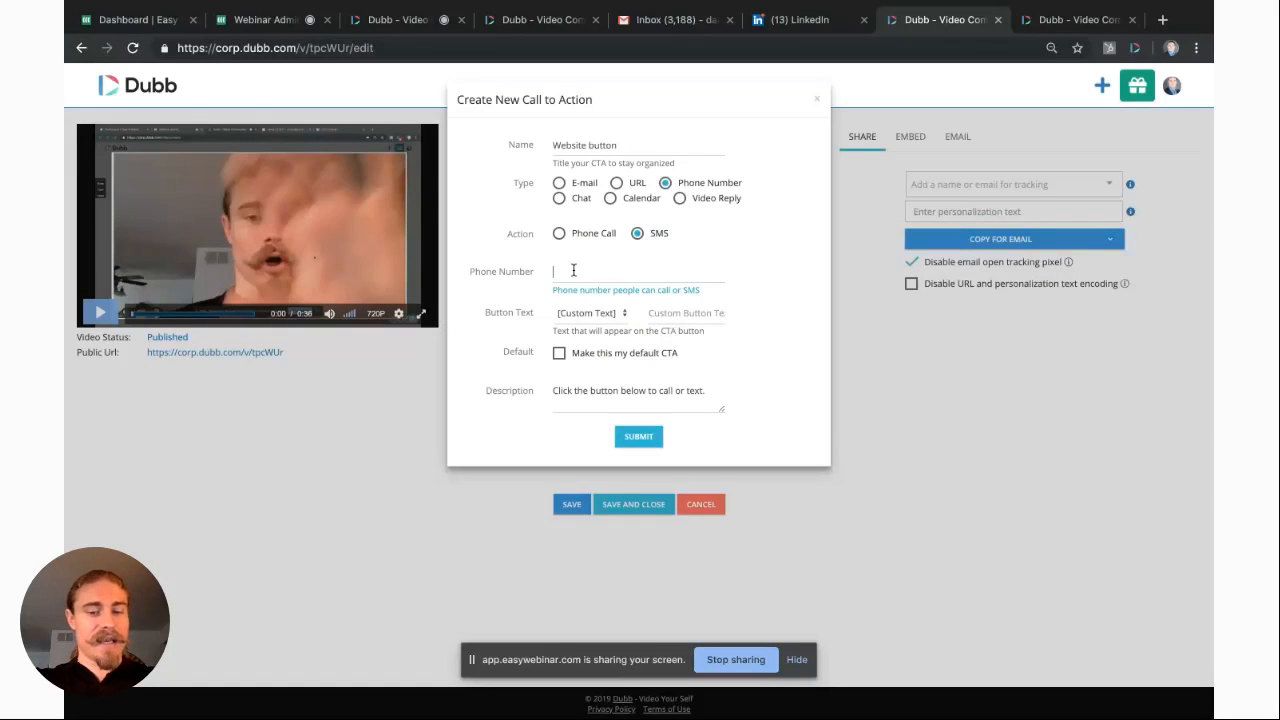
pyautogui.write('213')
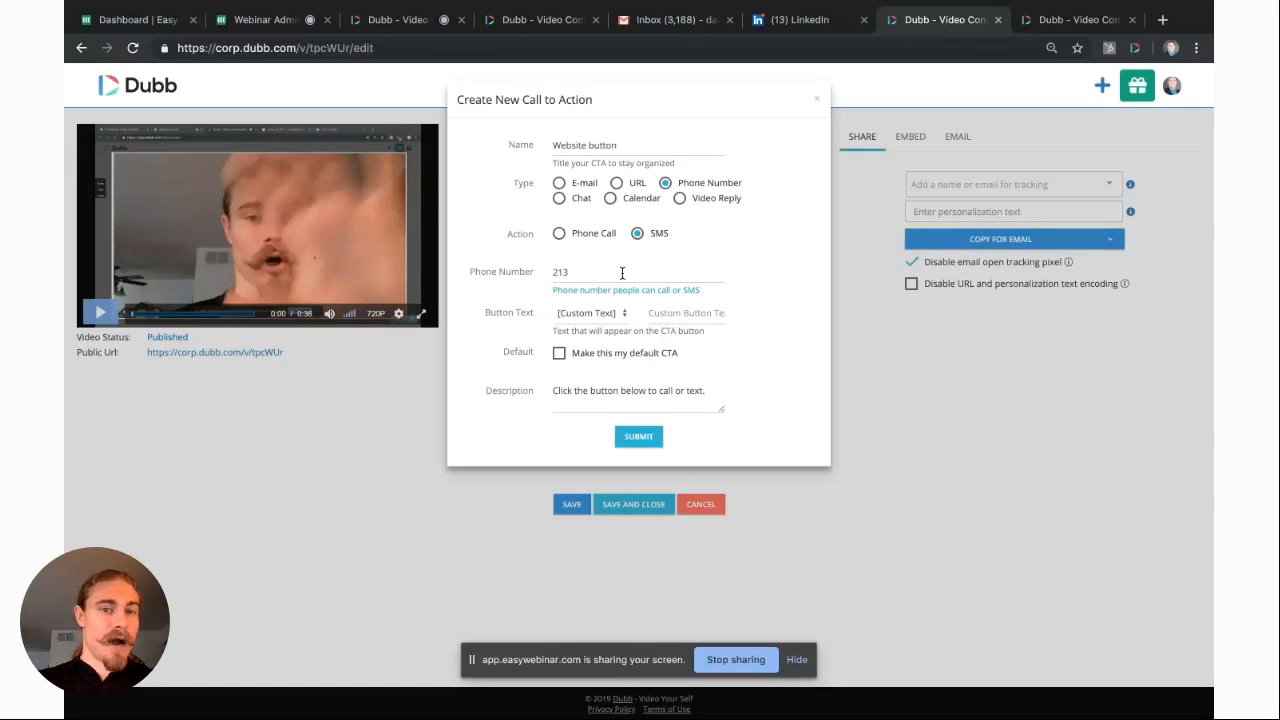
pyautogui.moveTo(622, 273); pyautogui.dragTo(556, 273)
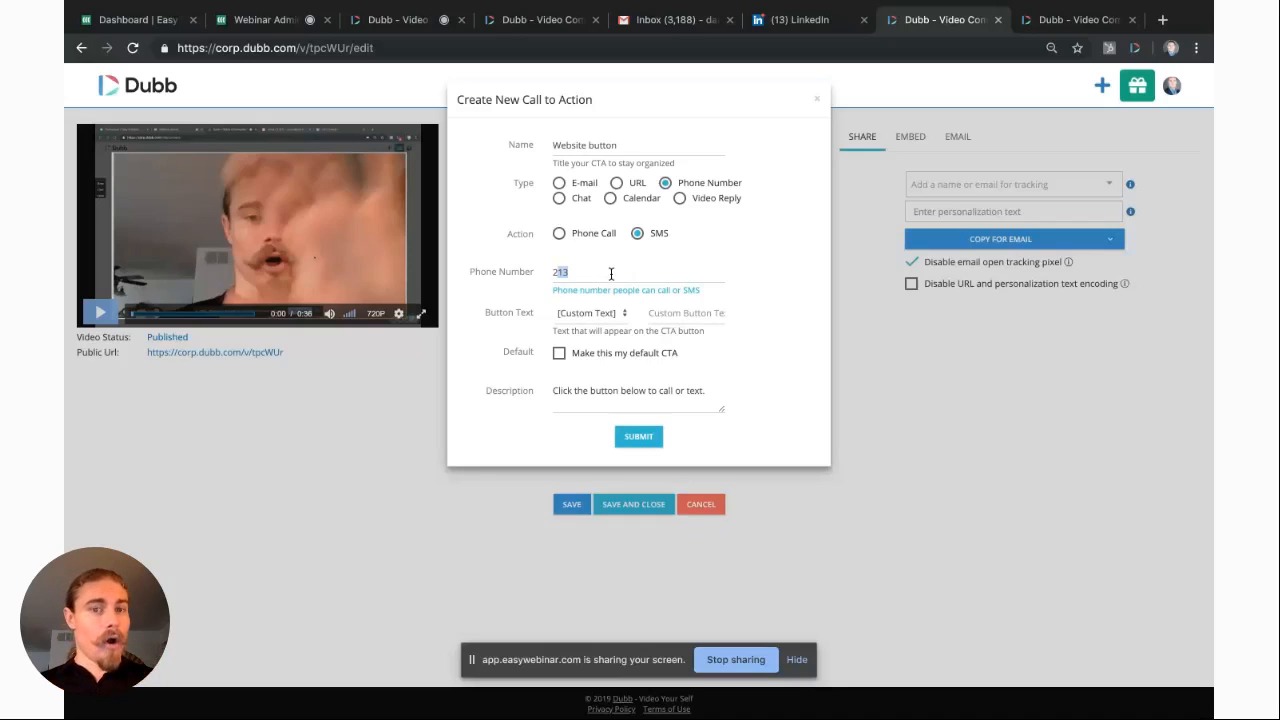
pyautogui.click(570, 273)
pyautogui.moveTo(553, 273); pyautogui.dragTo(631, 277)
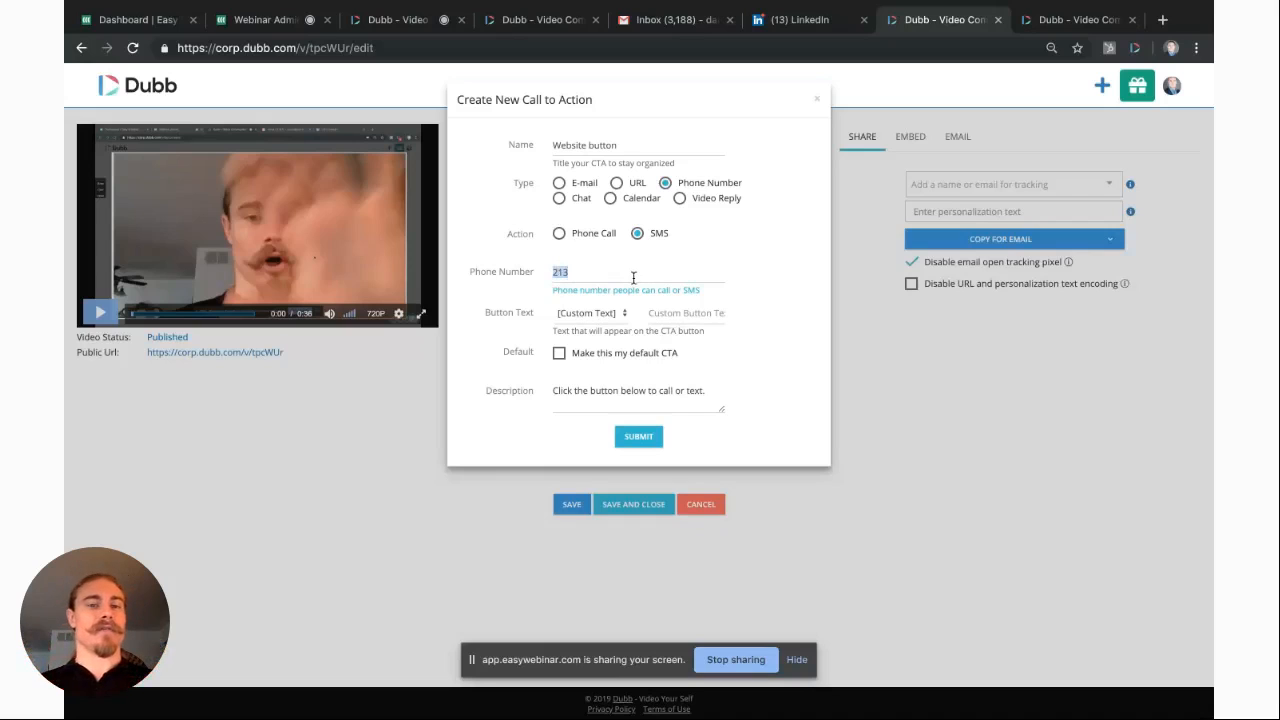
pyautogui.click(588, 314)
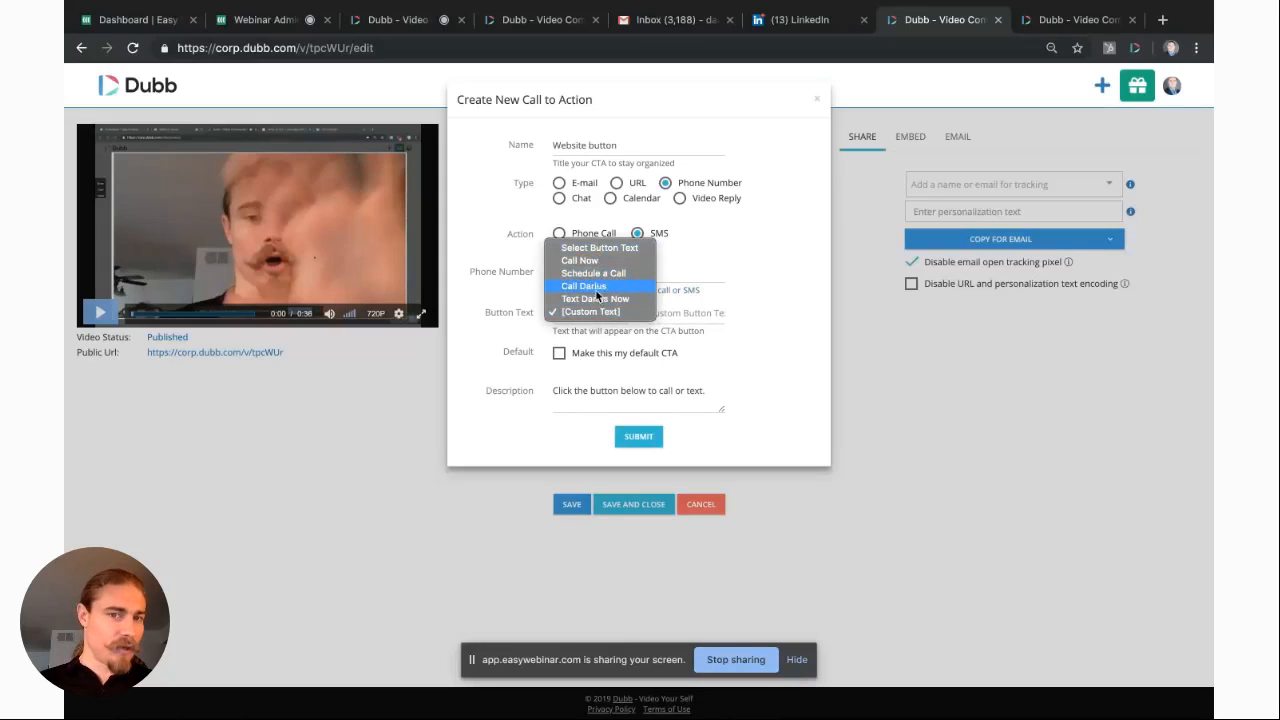
pyautogui.click(755, 308)
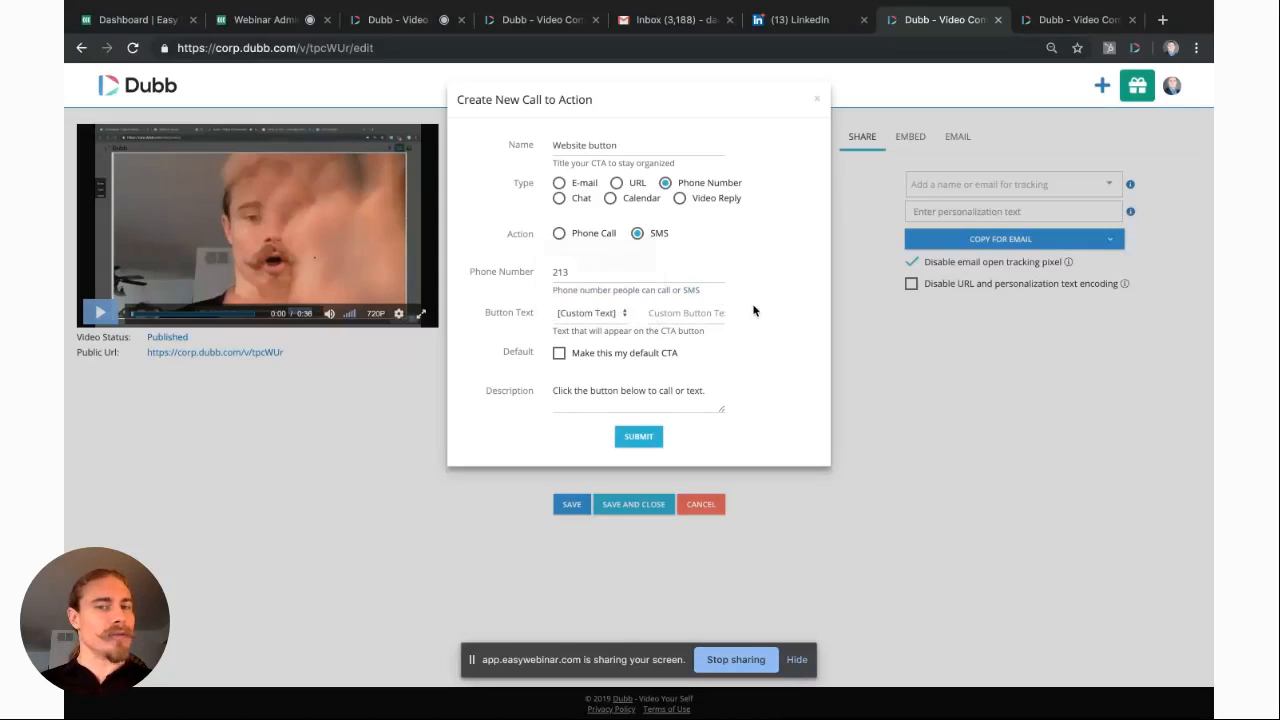
# Step: Change the call to action's type to Chat and point out the Messenger platform with its m.me/ username field
pyautogui.click(560, 199)
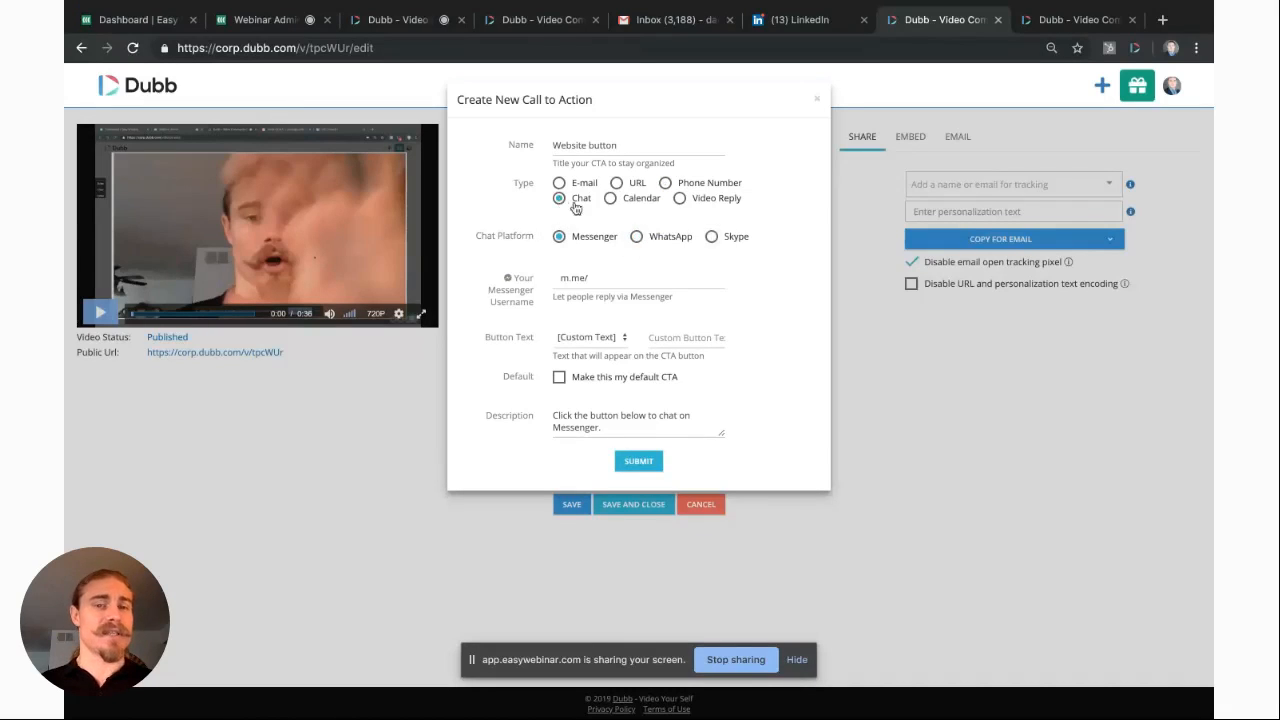
pyautogui.moveTo(622, 242); pyautogui.dragTo(575, 242)
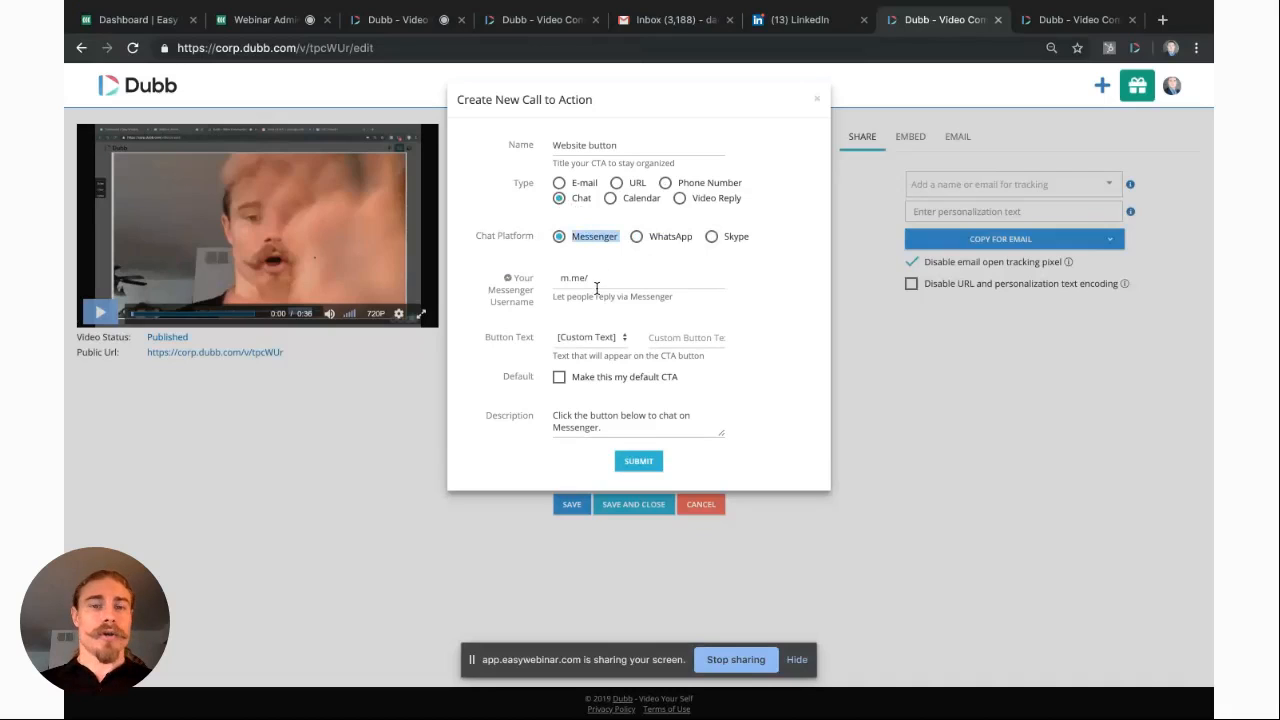
pyautogui.click(592, 280)
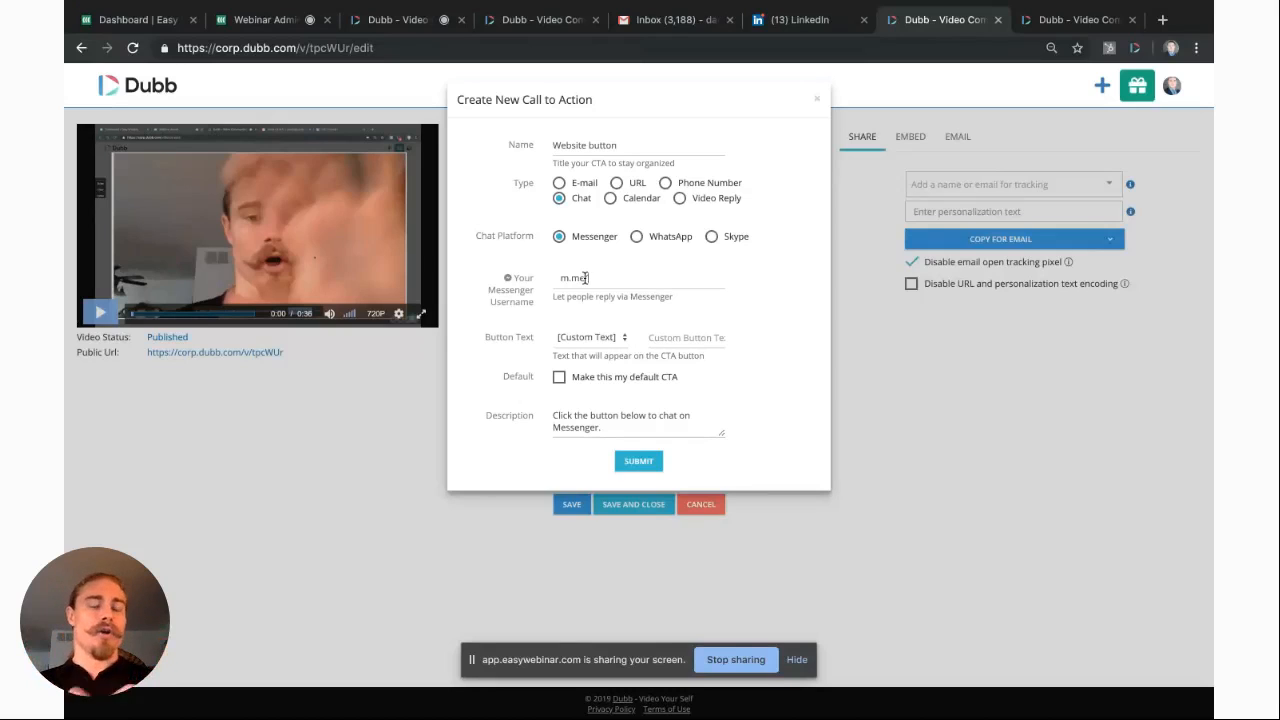
pyautogui.write('/')
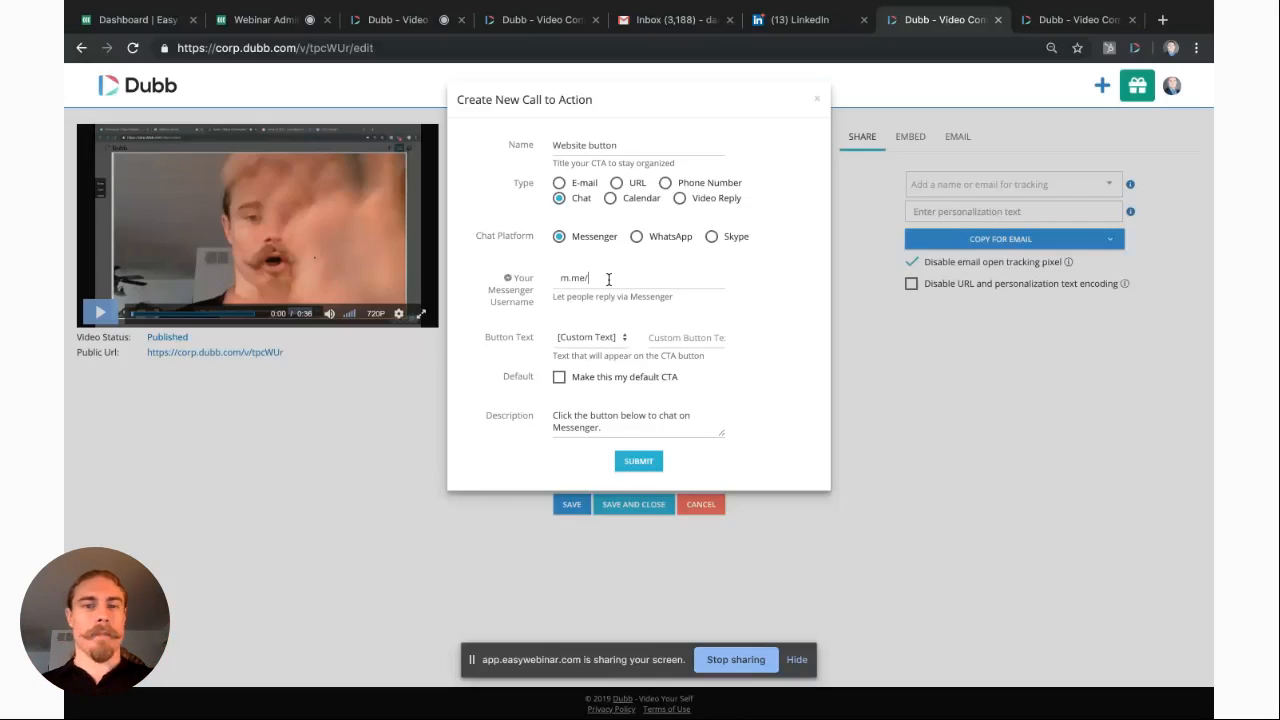
# Step: Compare the WhatsApp and Skype chat platforms and set the platform to WhatsApp
pyautogui.click(638, 238)
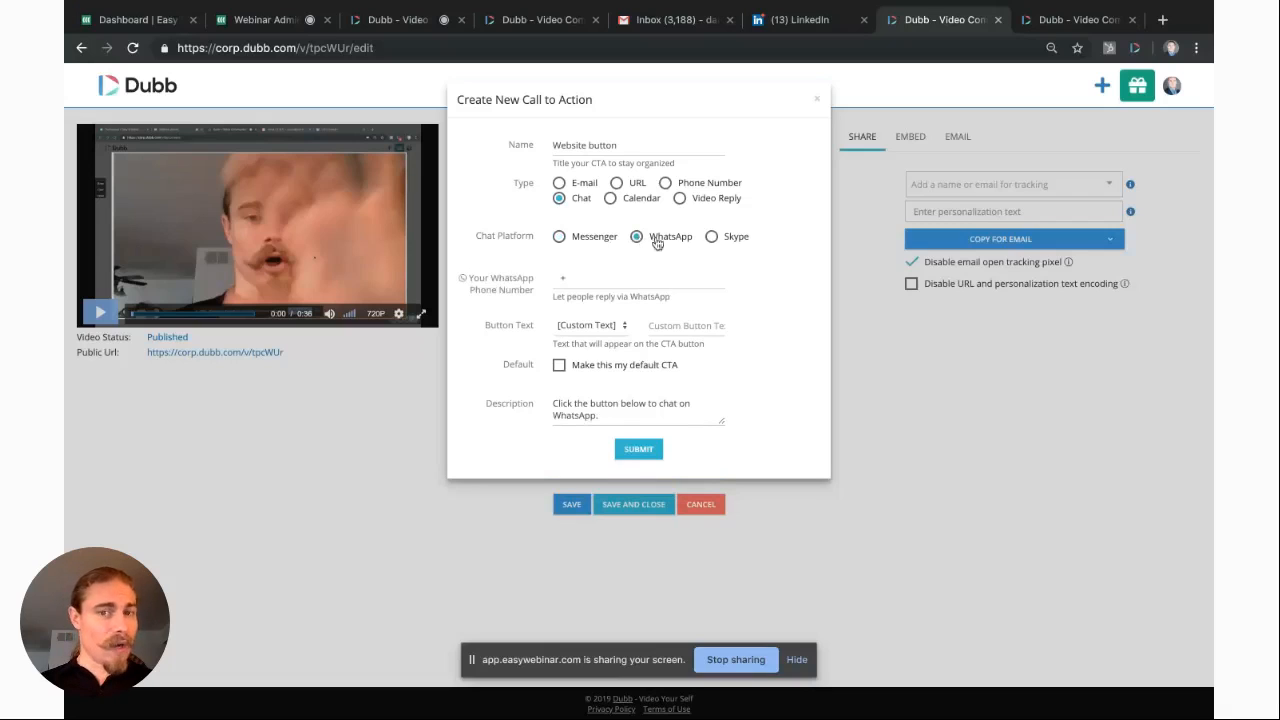
pyautogui.click(714, 238)
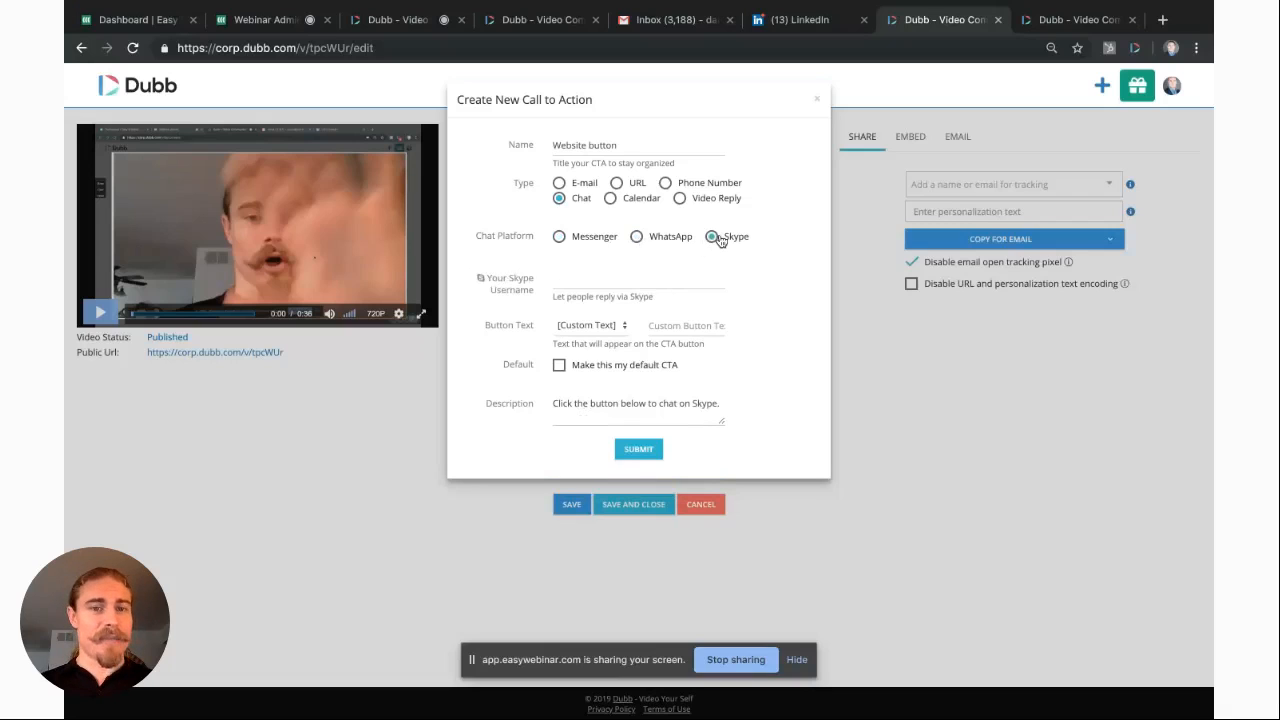
pyautogui.click(637, 240)
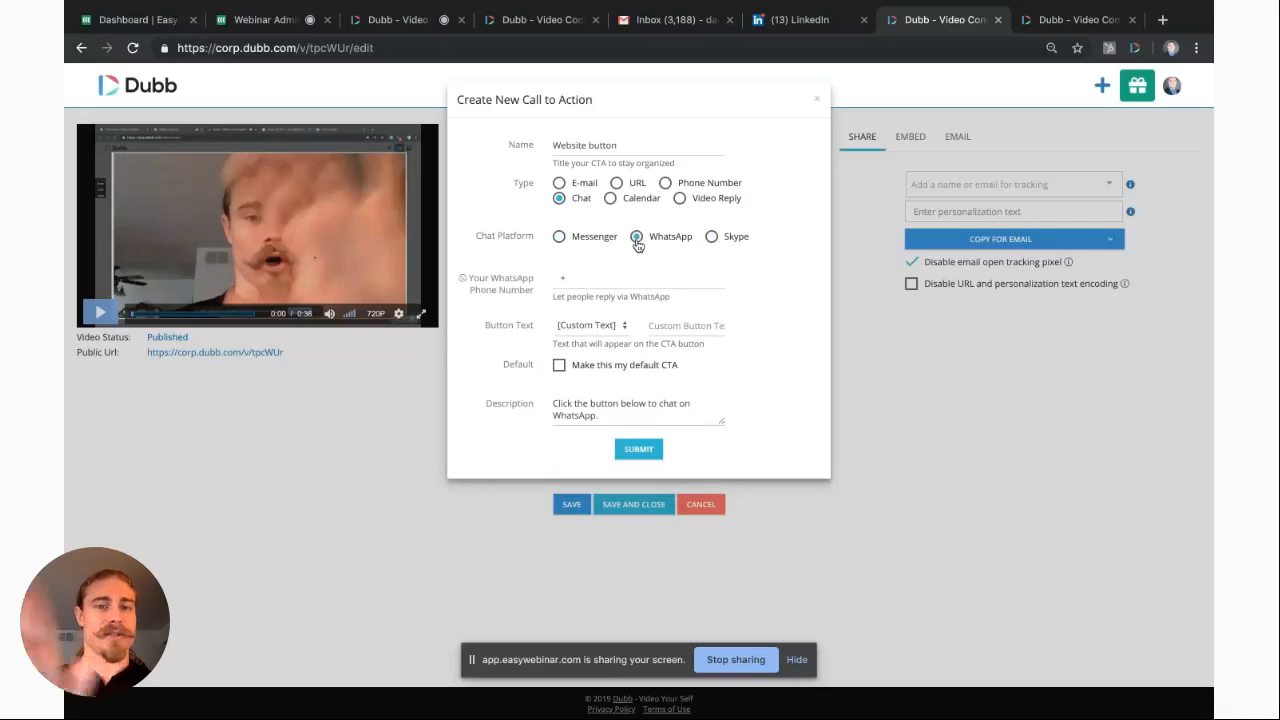
# Step: Change the call to action's type to Calendar and compare the Calendly and Acuity Scheduler integrations, checking the video's public page in between
pyautogui.click(559, 237)
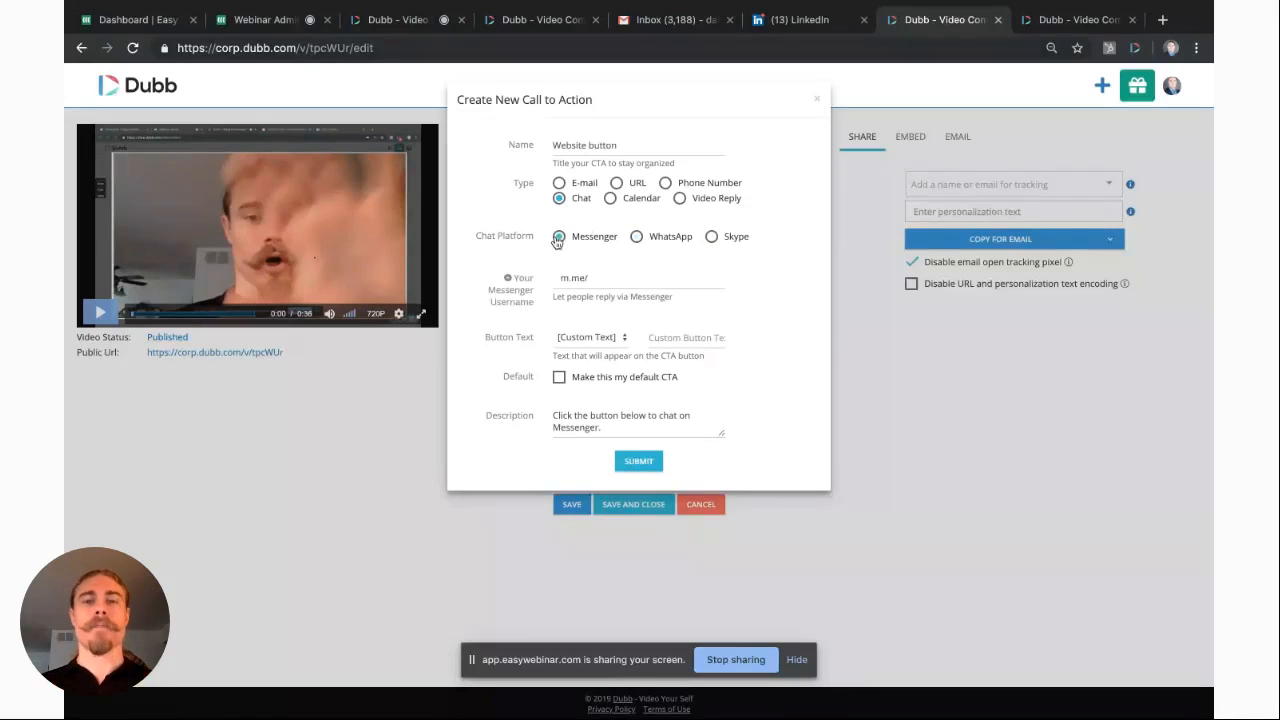
pyautogui.click(611, 199)
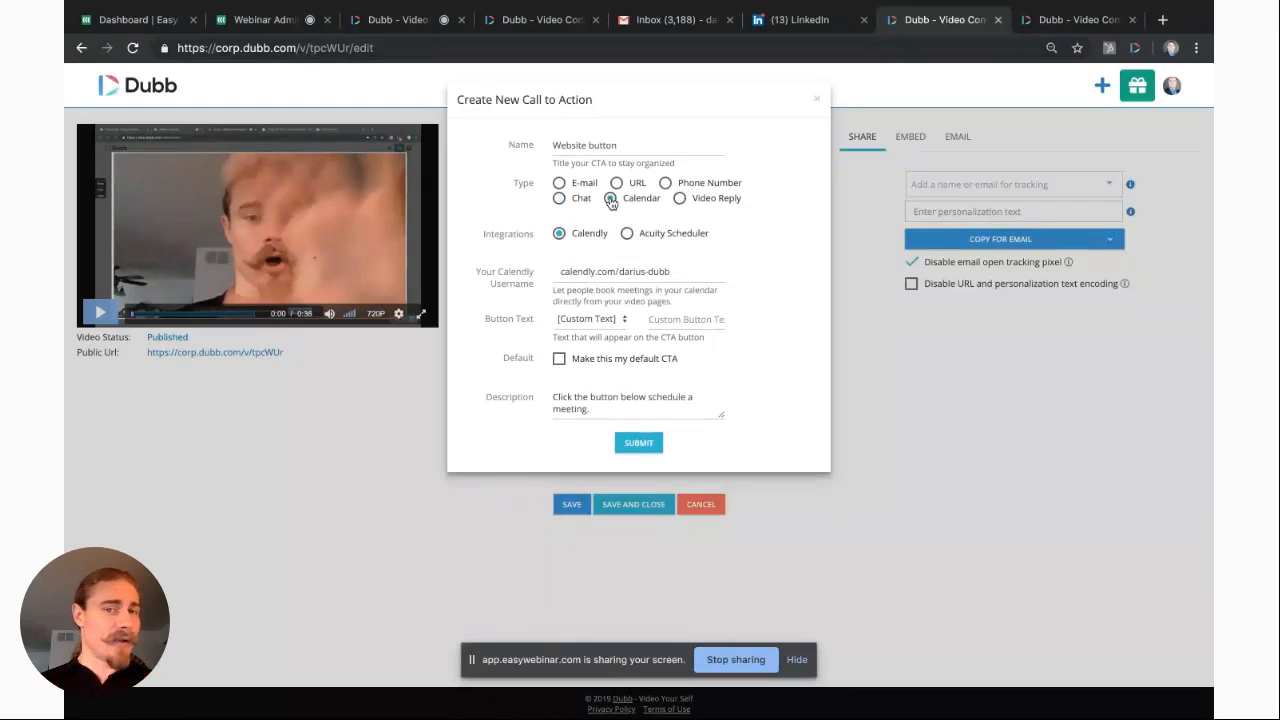
pyautogui.click(1088, 19)
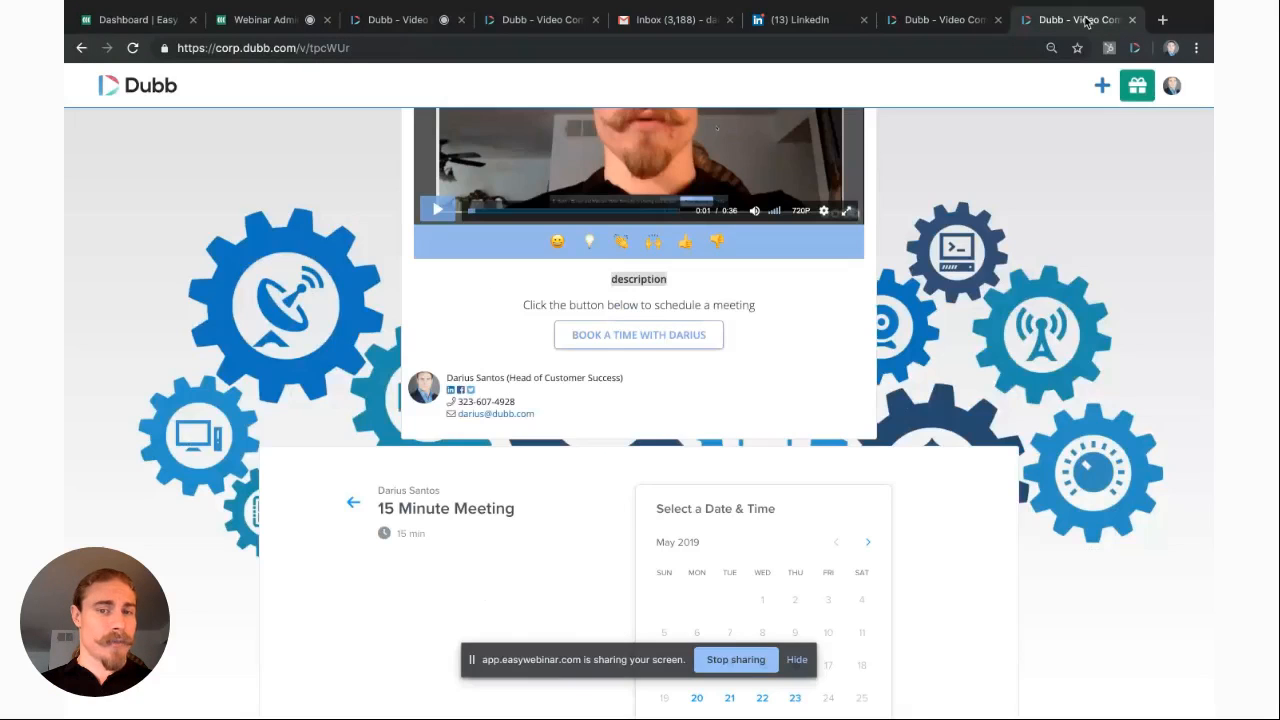
pyautogui.click(928, 20)
pyautogui.click(627, 233)
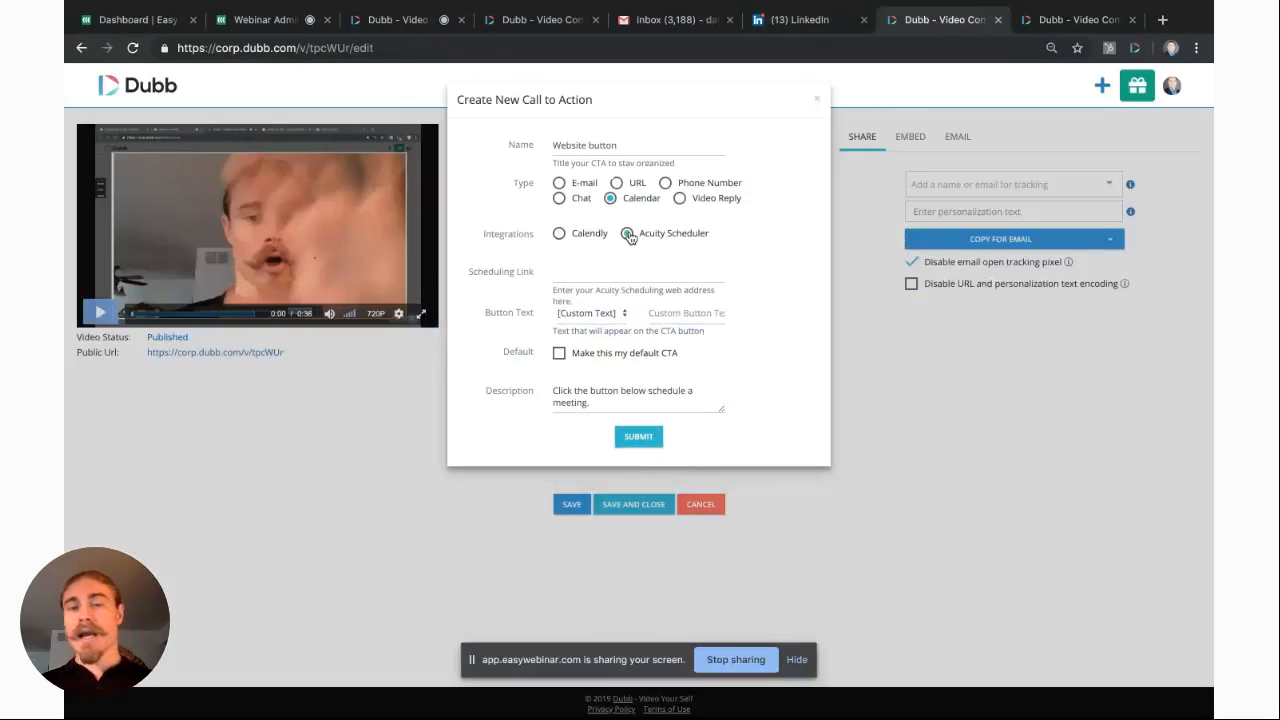
pyautogui.click(558, 237)
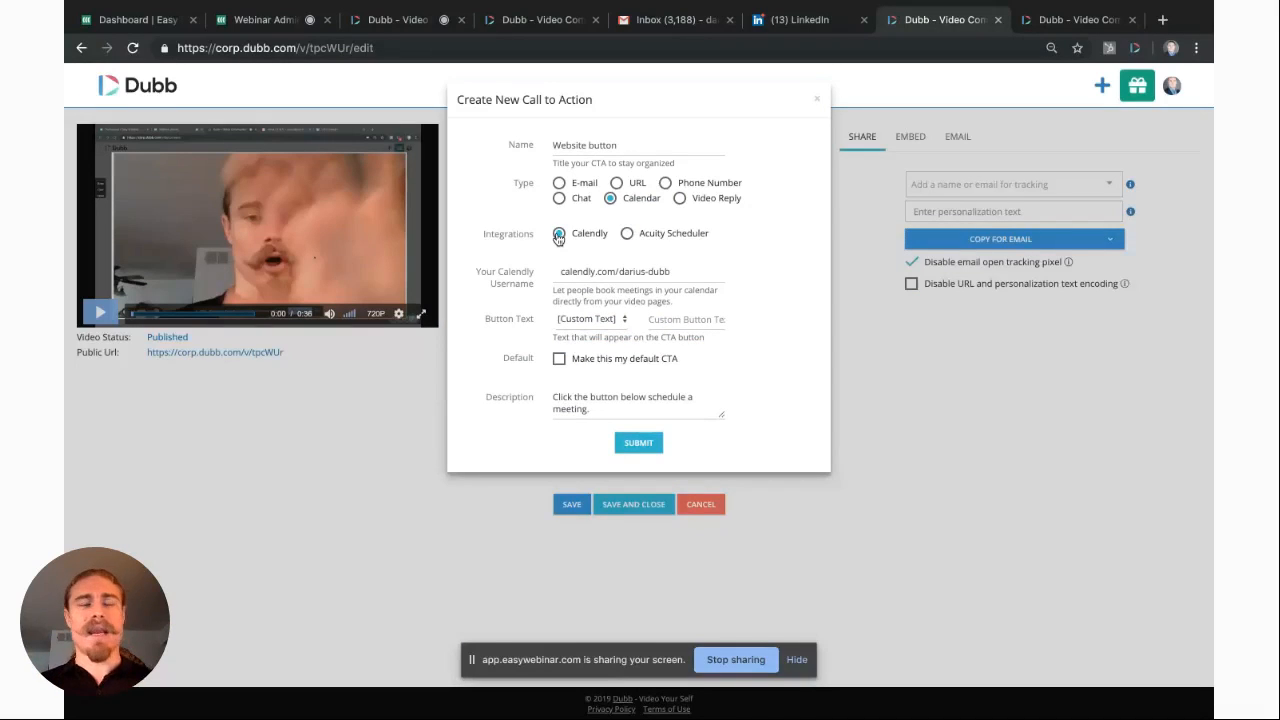
# Step: Point out the URL type's address field, then change the type to Video Reply and name the call to action Video reply button
pyautogui.click(621, 188)
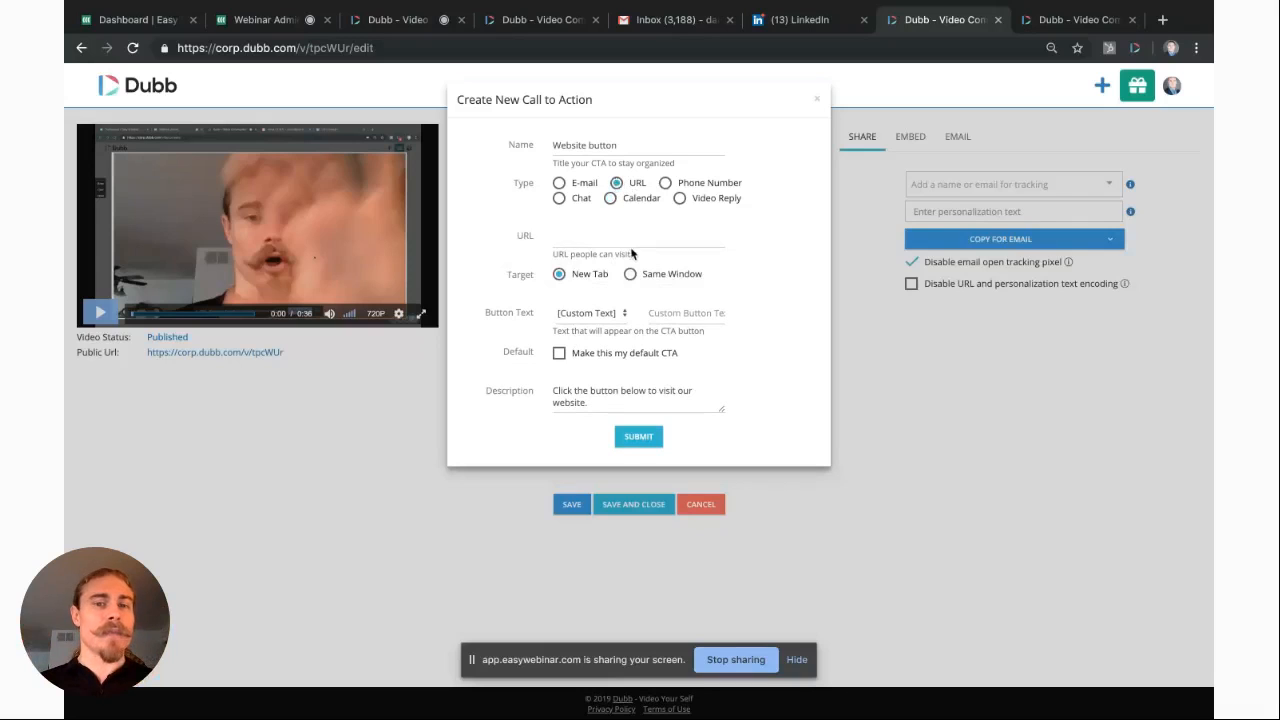
pyautogui.click(563, 240)
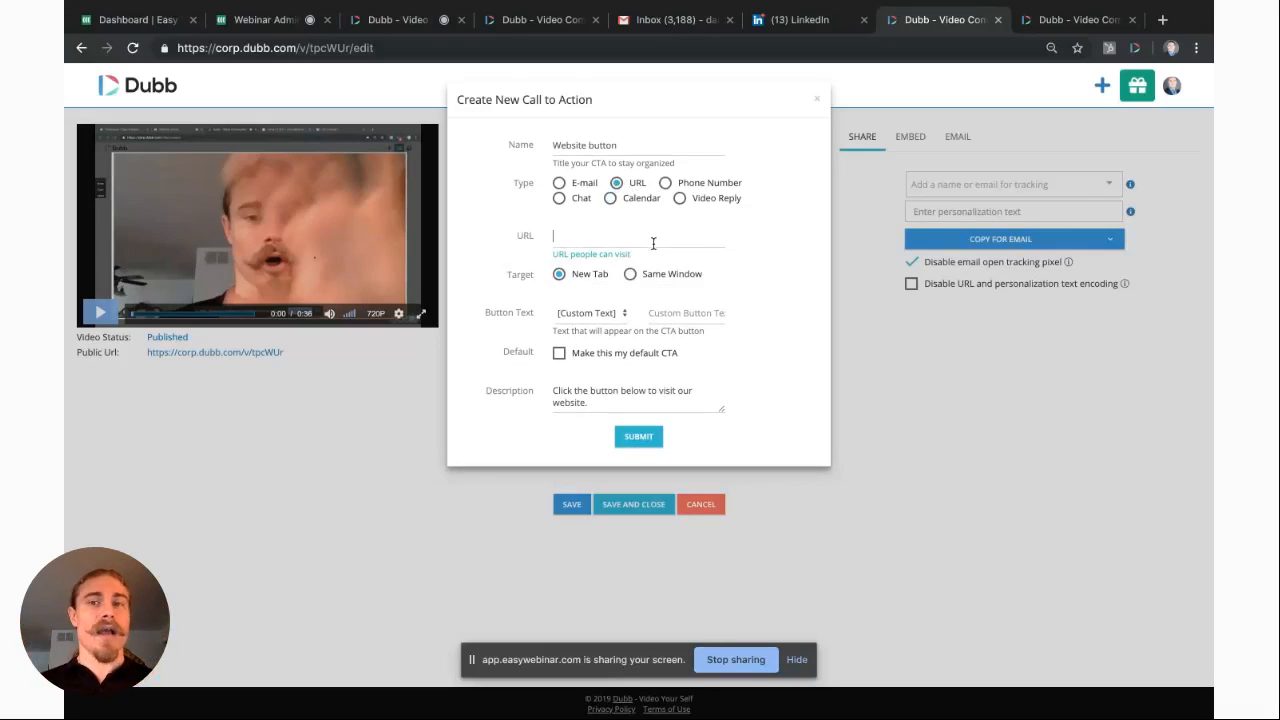
pyautogui.click(679, 199)
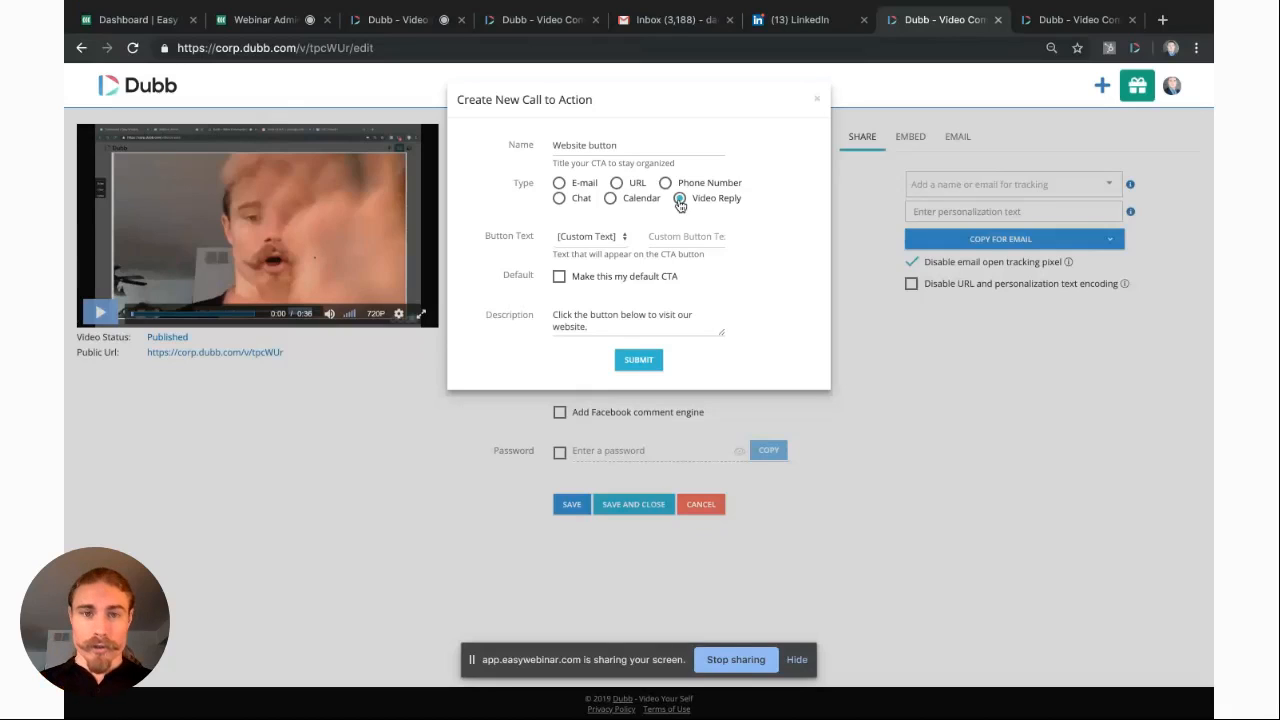
pyautogui.doubleClick(584, 148)
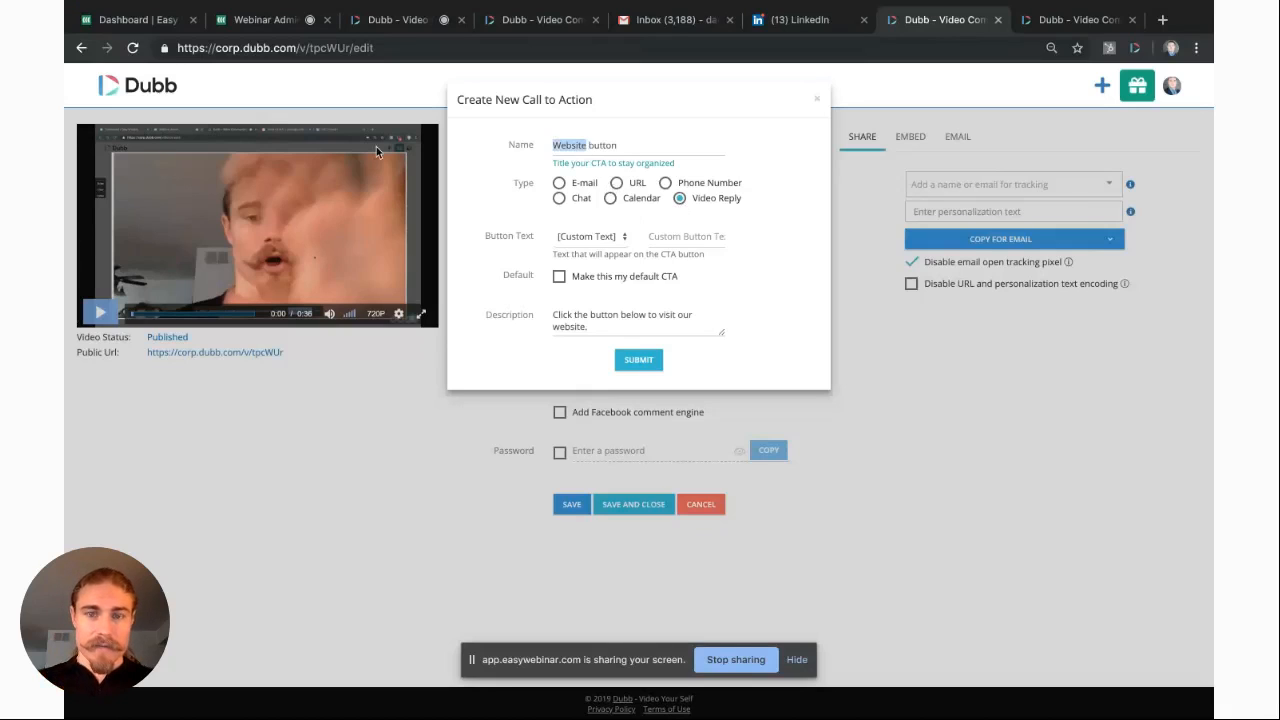
pyautogui.press('BackSpace')
pyautogui.write('Video rep')
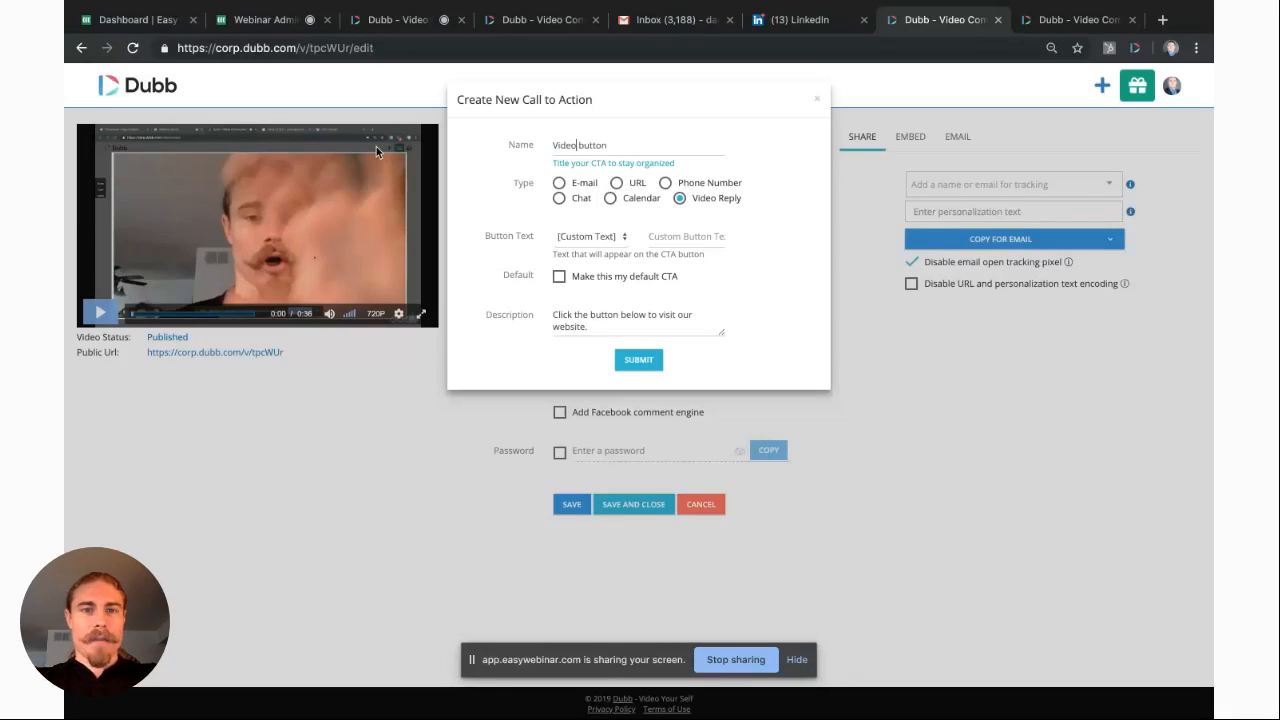
pyautogui.write('ly')
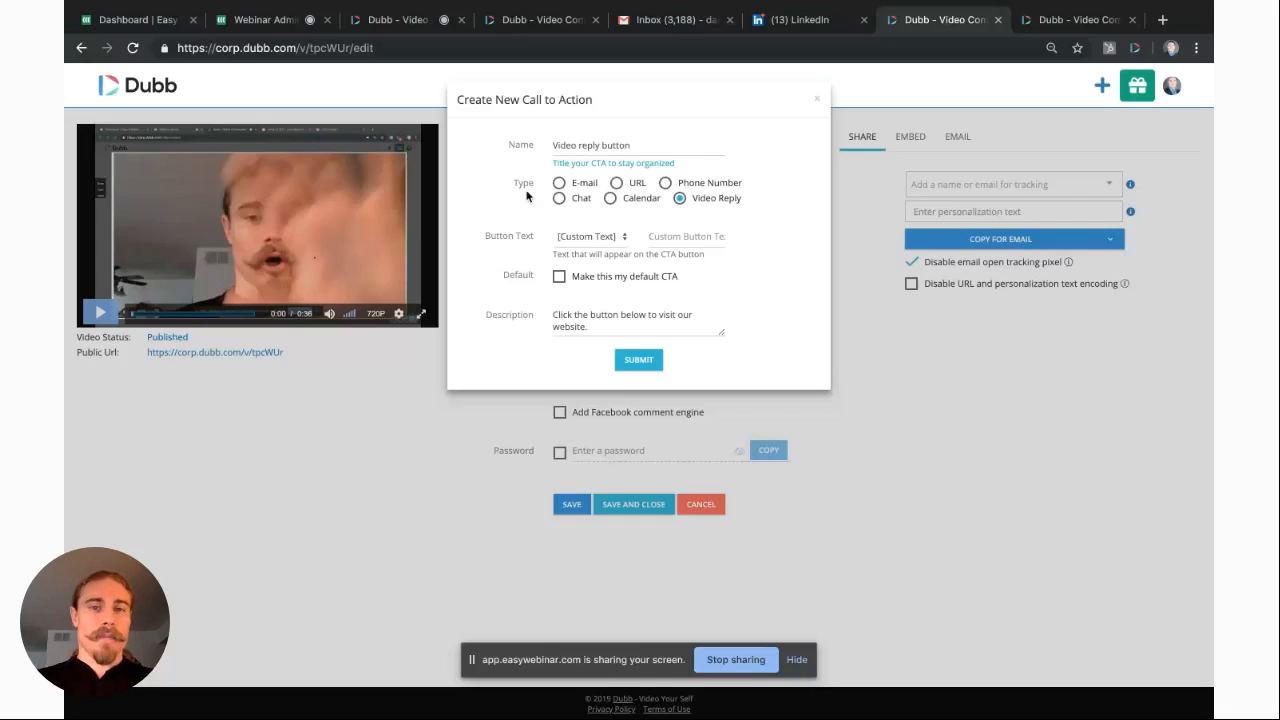
# Step: Browse the button texts available for a video reply, look at the video's public page, and close the new call to action without submitting
pyautogui.click(589, 236)
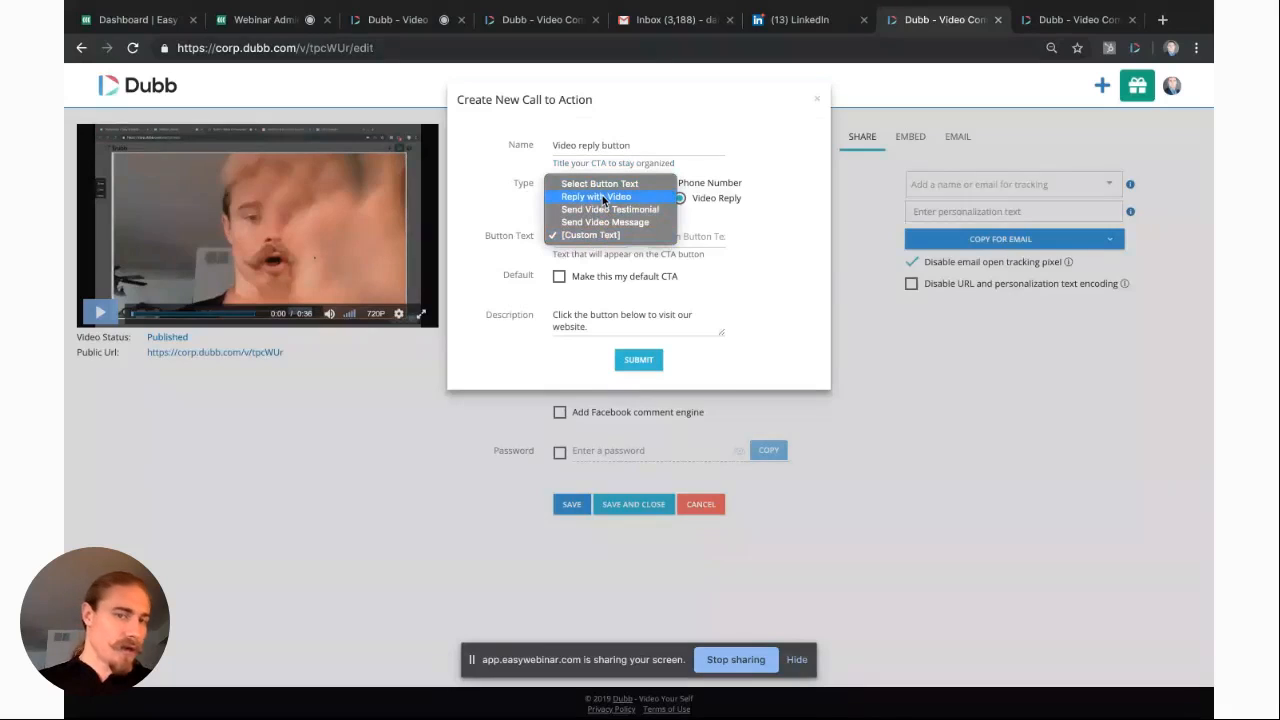
pyautogui.click(743, 236)
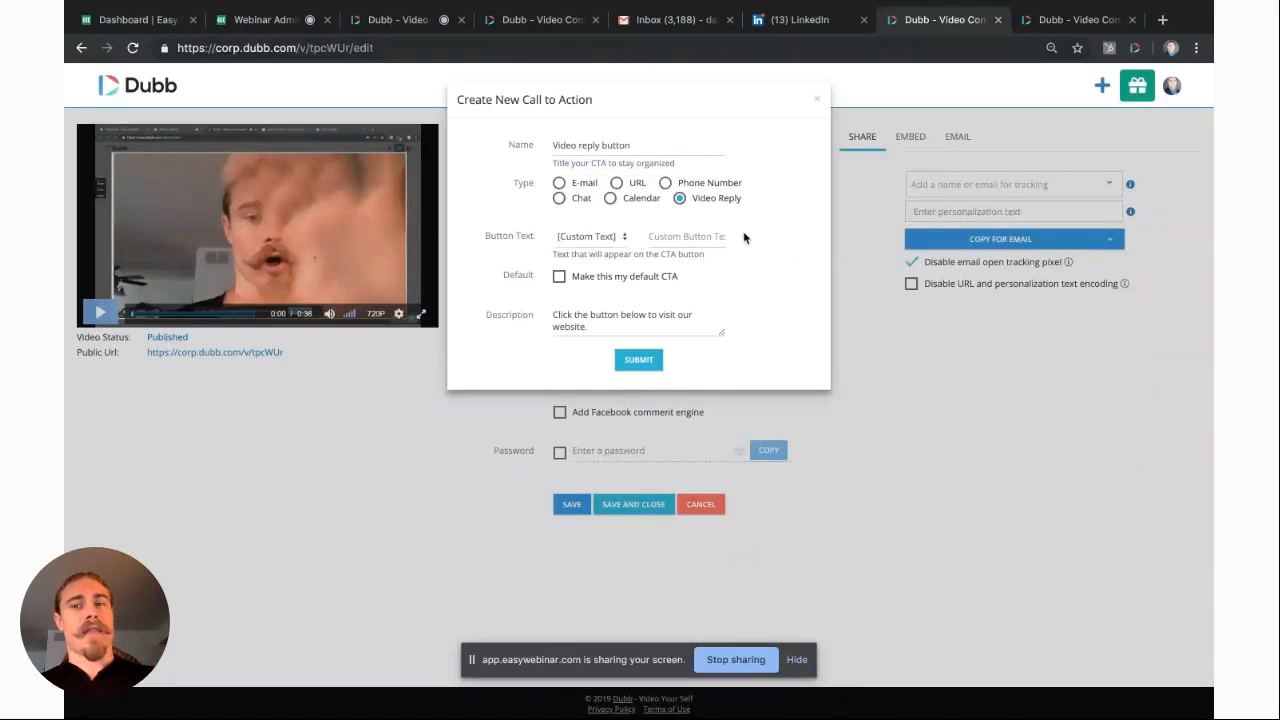
pyautogui.click(1052, 26)
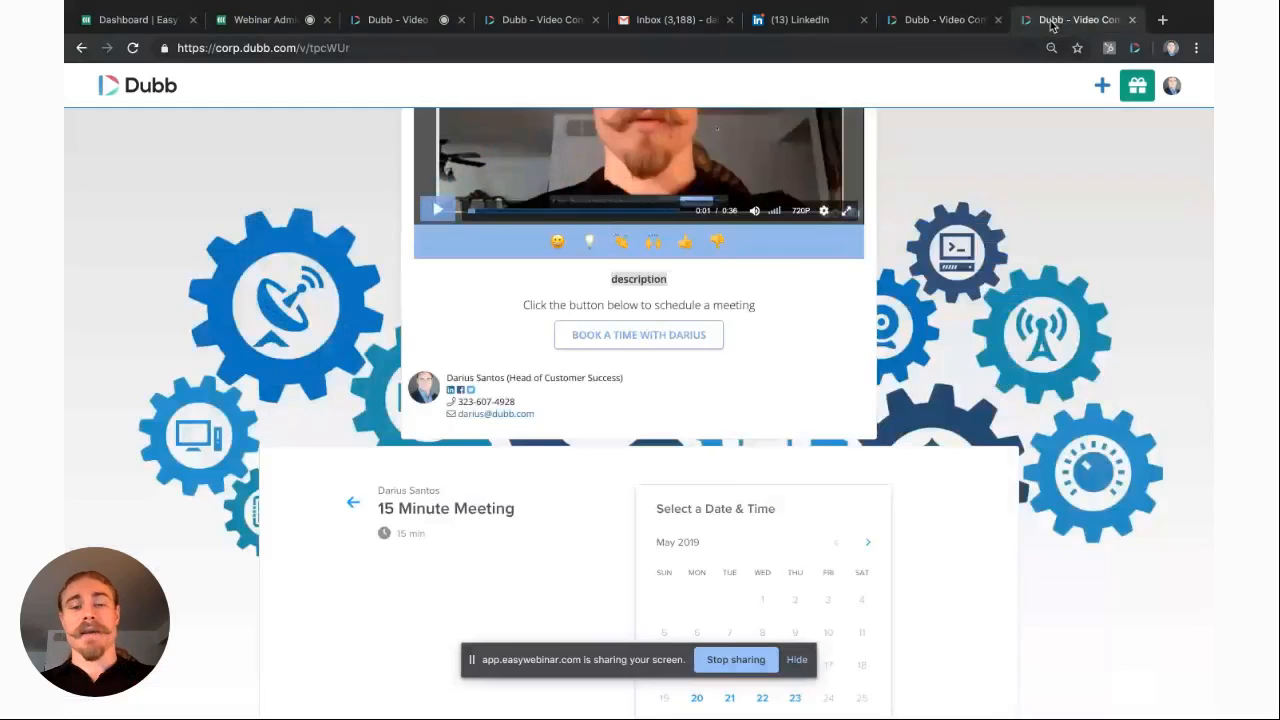
pyautogui.click(950, 22)
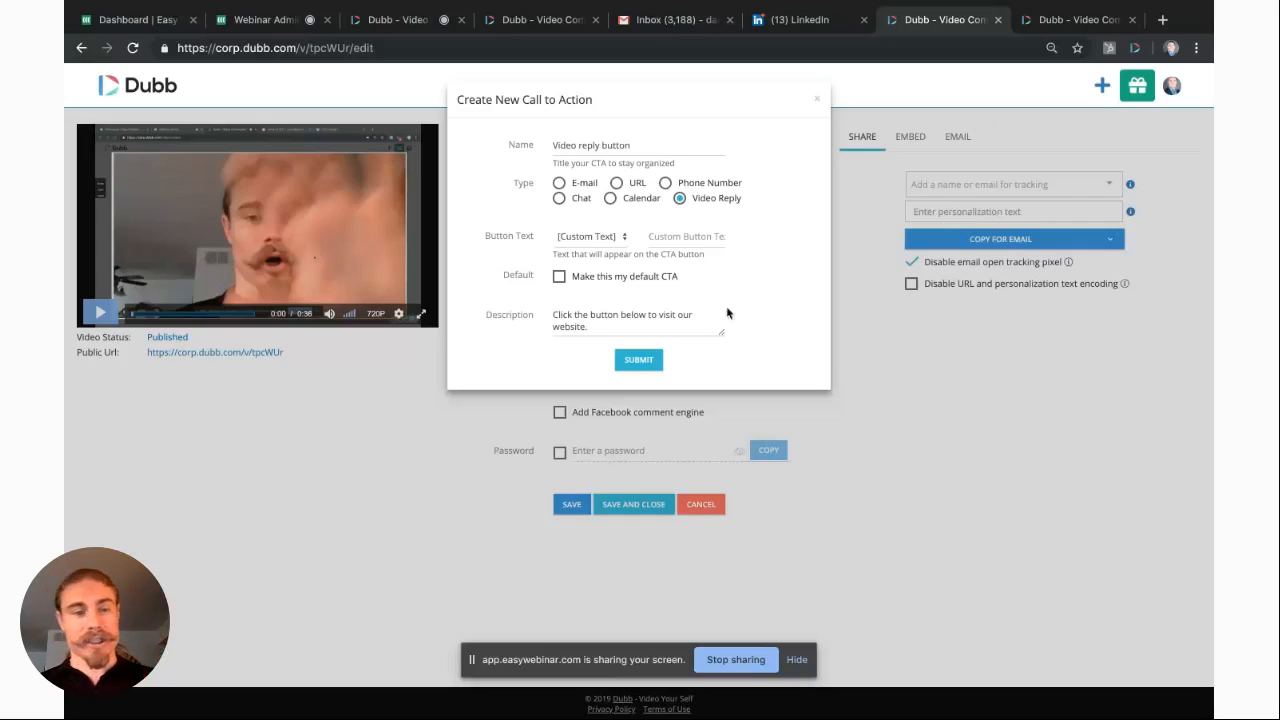
pyautogui.click(311, 499)
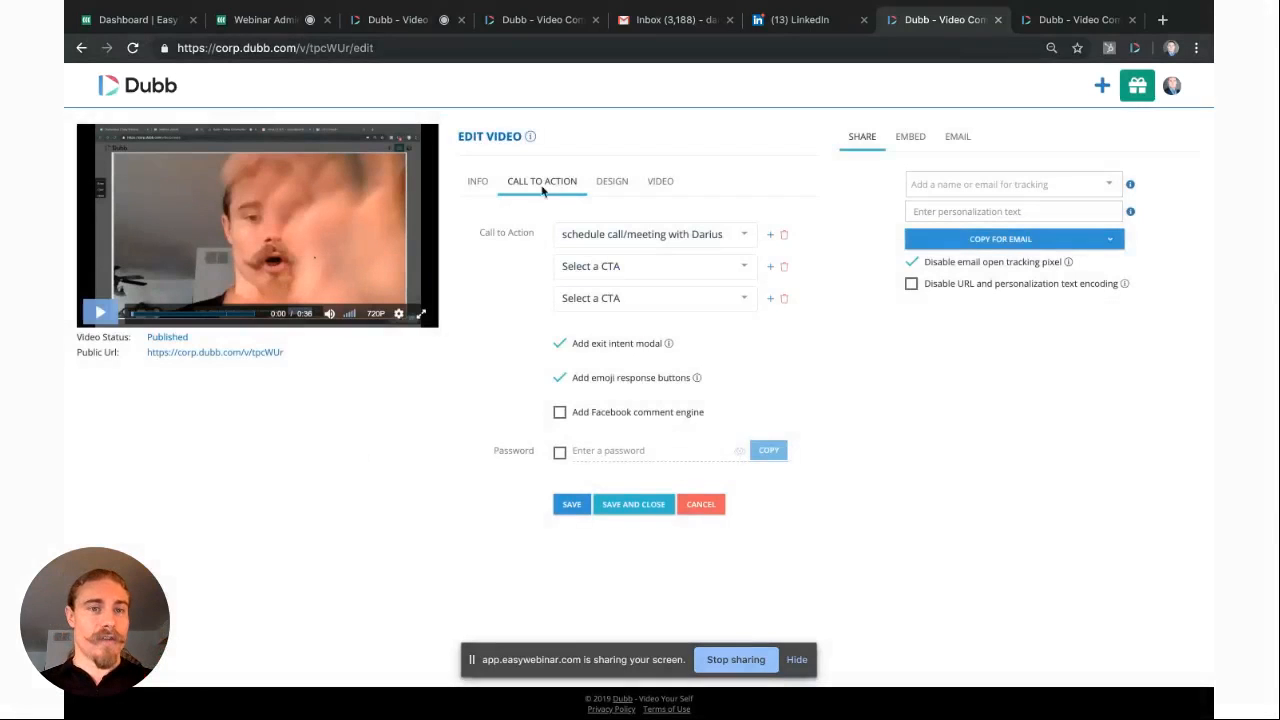
# Step: Go to the video's information page by changing the address ending from edit to info, and show its embed code options
pyautogui.click(395, 47)
pyautogui.click(395, 47)
pyautogui.press('BackSpace')
pyautogui.press('BackSpace')
pyautogui.press('BackSpace')
pyautogui.press('BackSpace')
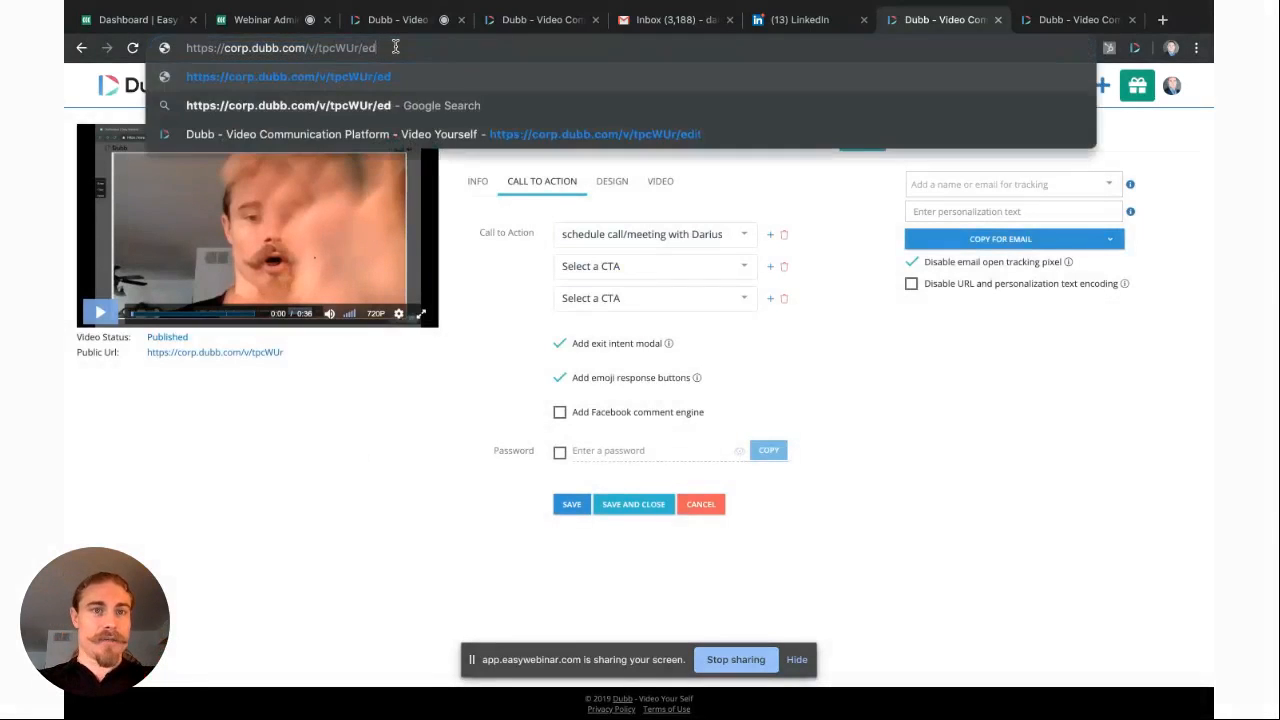
pyautogui.write('info')
pyautogui.press('Return')
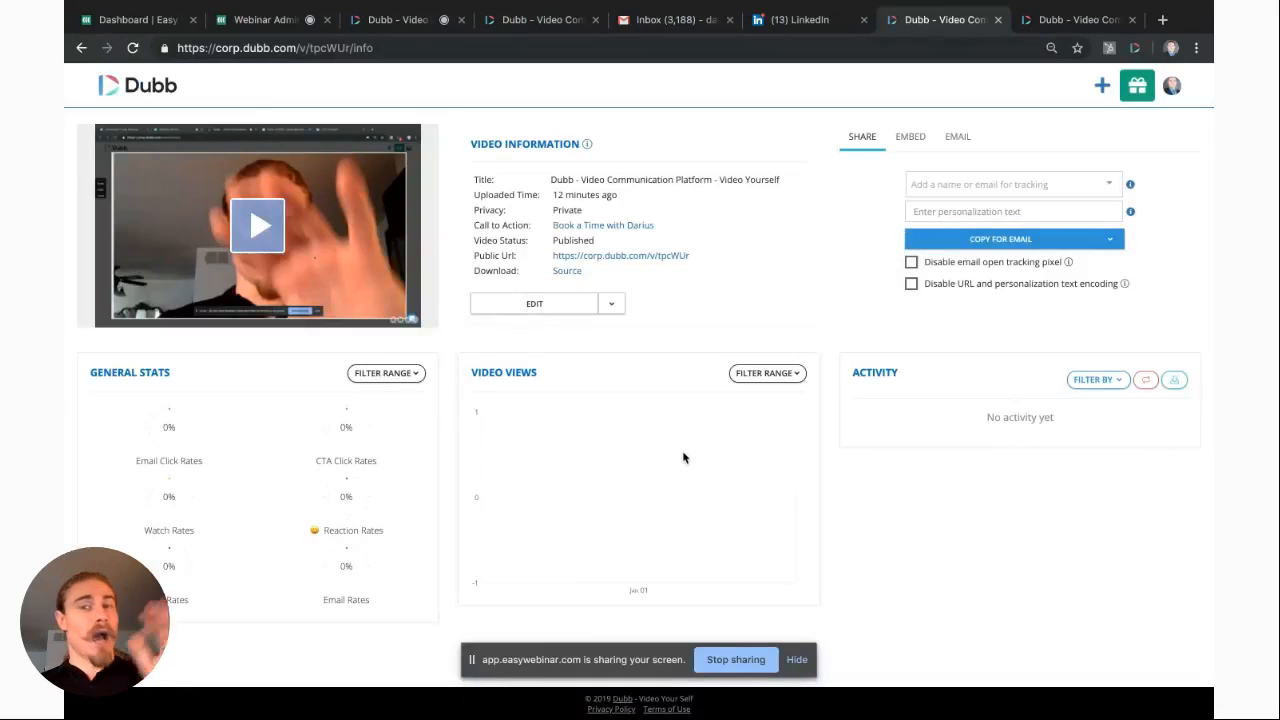
pyautogui.click(910, 136)
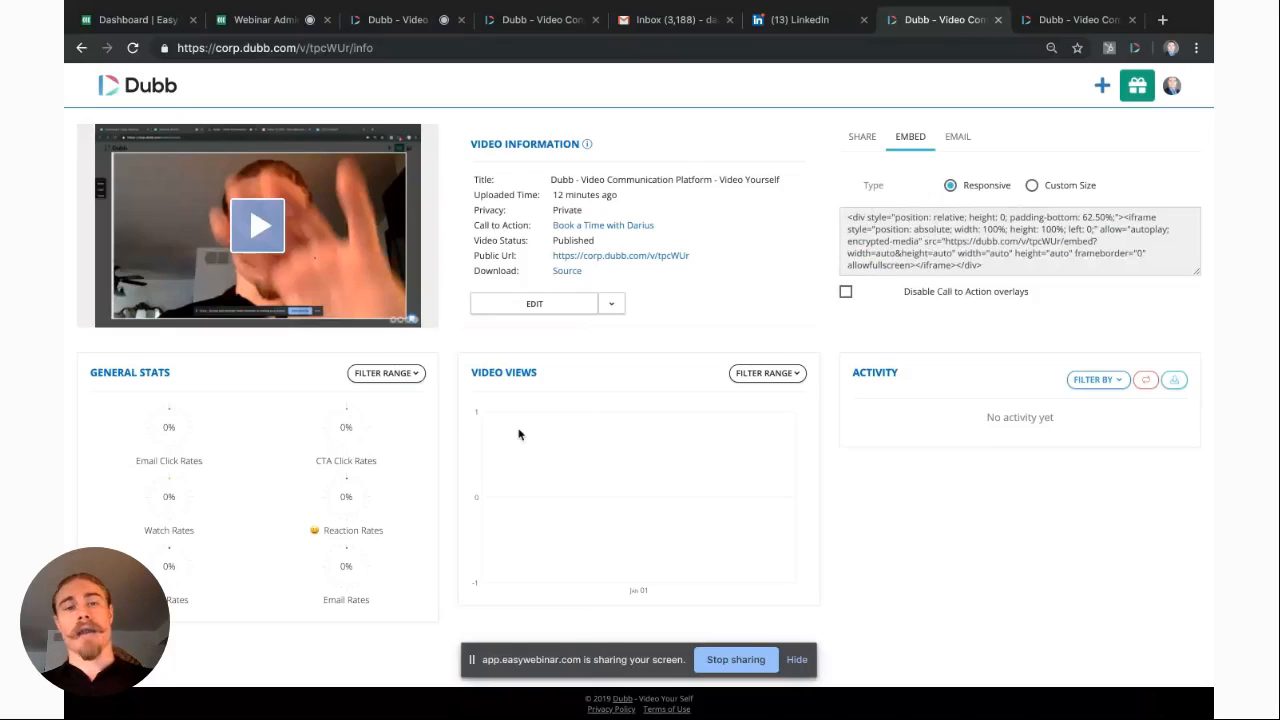
# Step: Return to the video's edit page by changing the address ending from info to edit
pyautogui.click(380, 48)
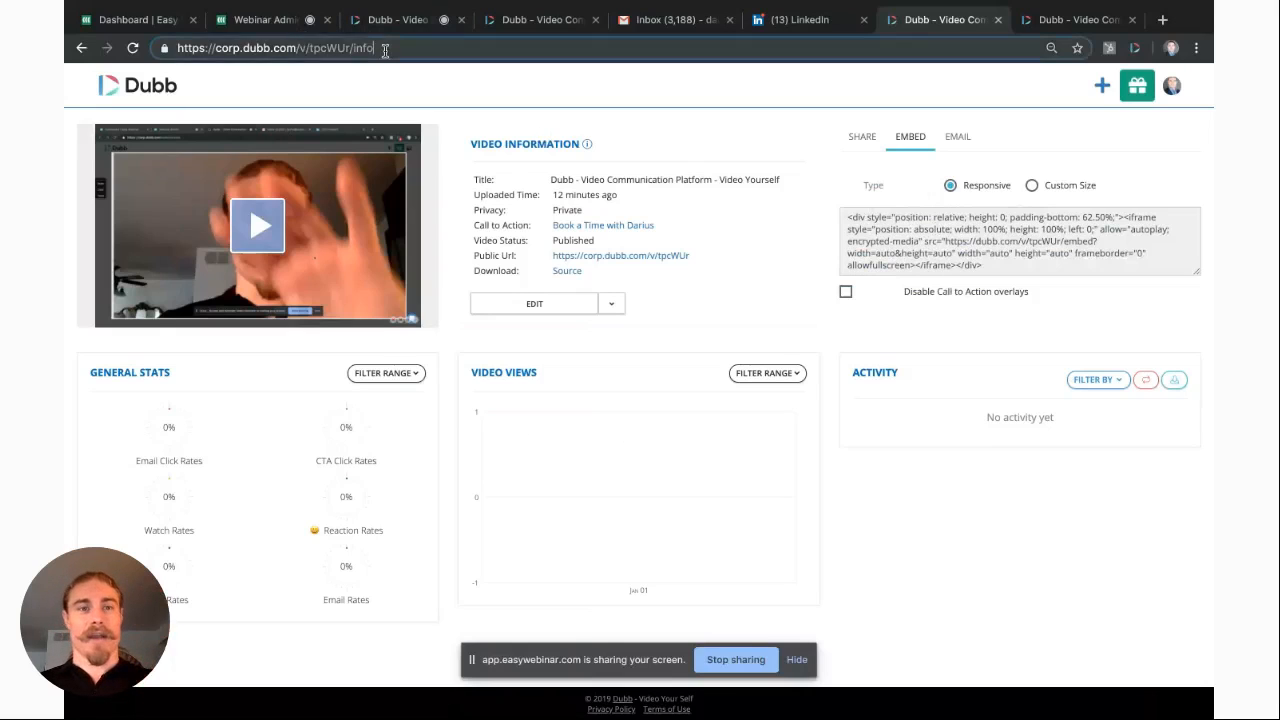
pyautogui.click(379, 48)
pyautogui.press('BackSpace')
pyautogui.press('BackSpace')
pyautogui.press('BackSpace')
pyautogui.press('BackSpace')
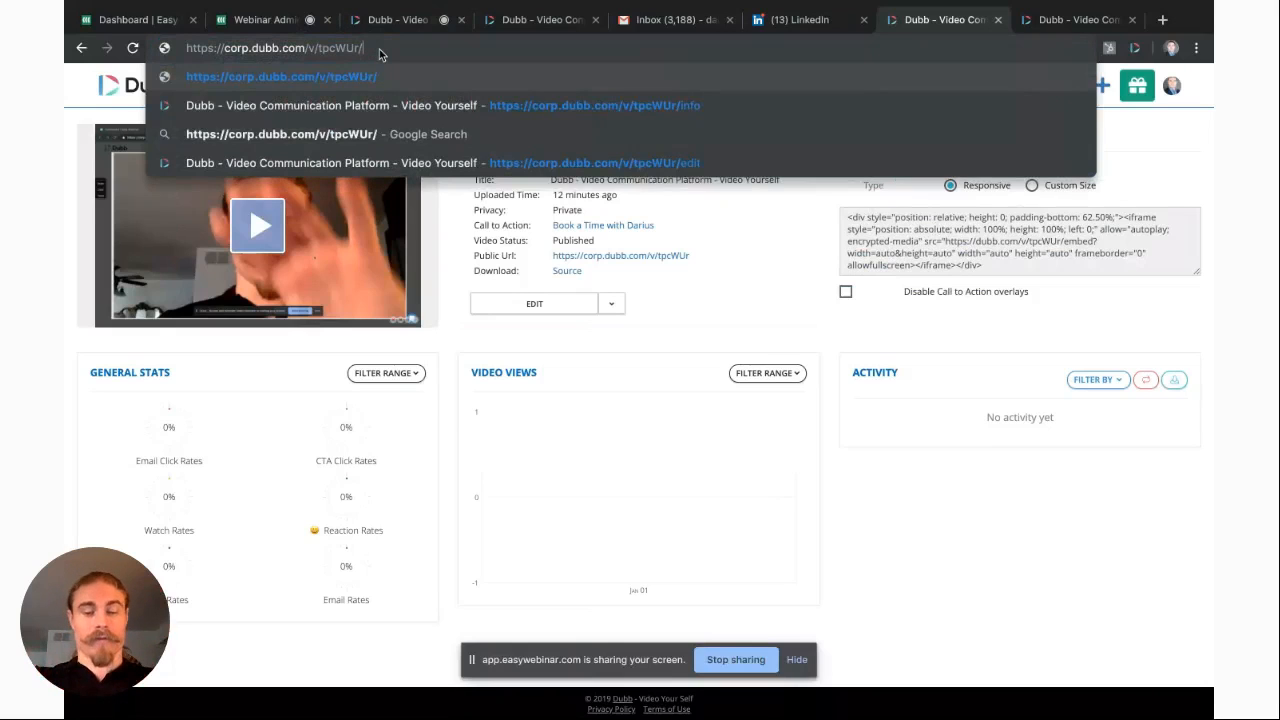
pyautogui.write('edit')
pyautogui.press('Return')
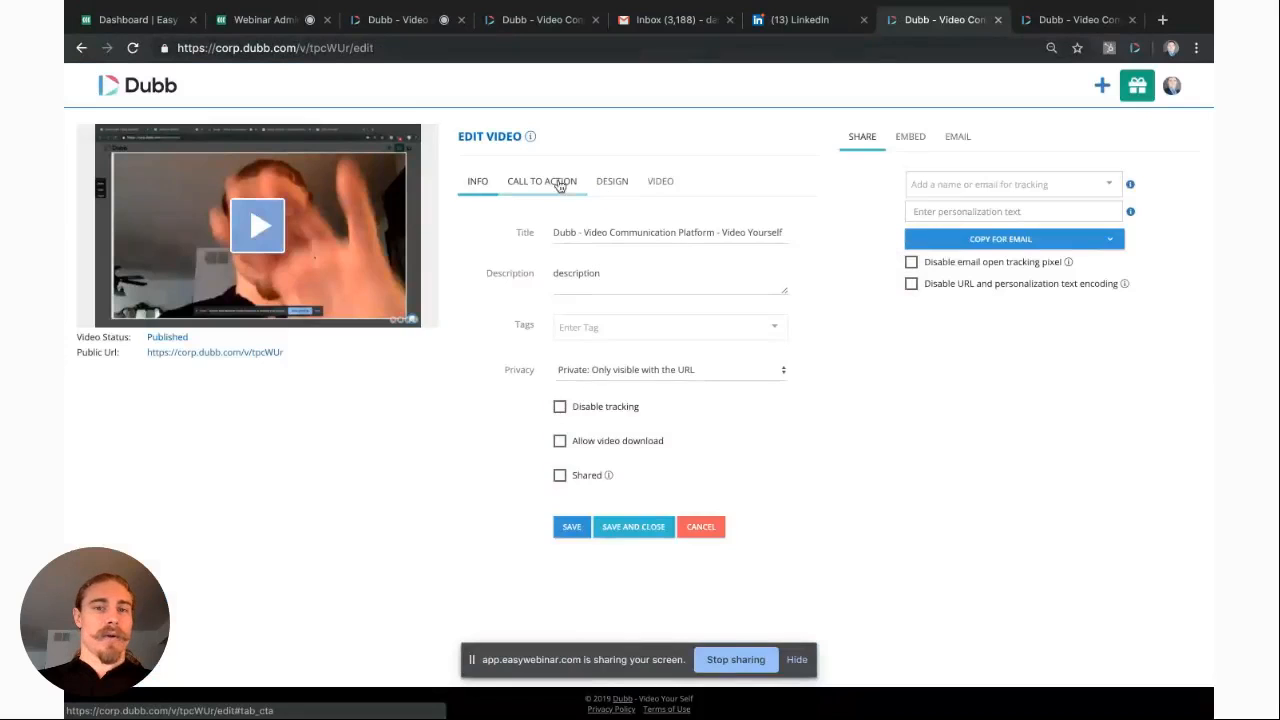
# Step: Add a second call to action slot to the video and start creating a new call to action of type Video Reply
pyautogui.click(552, 181)
pyautogui.click(770, 234)
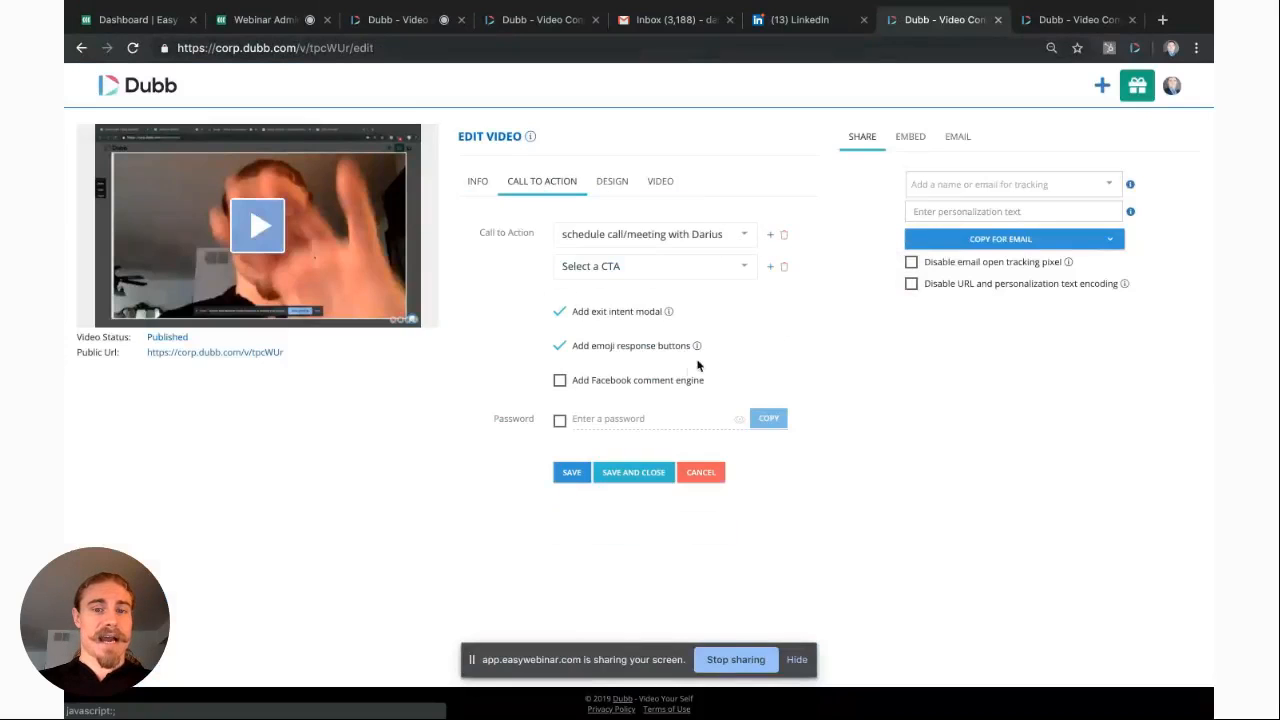
pyautogui.click(660, 266)
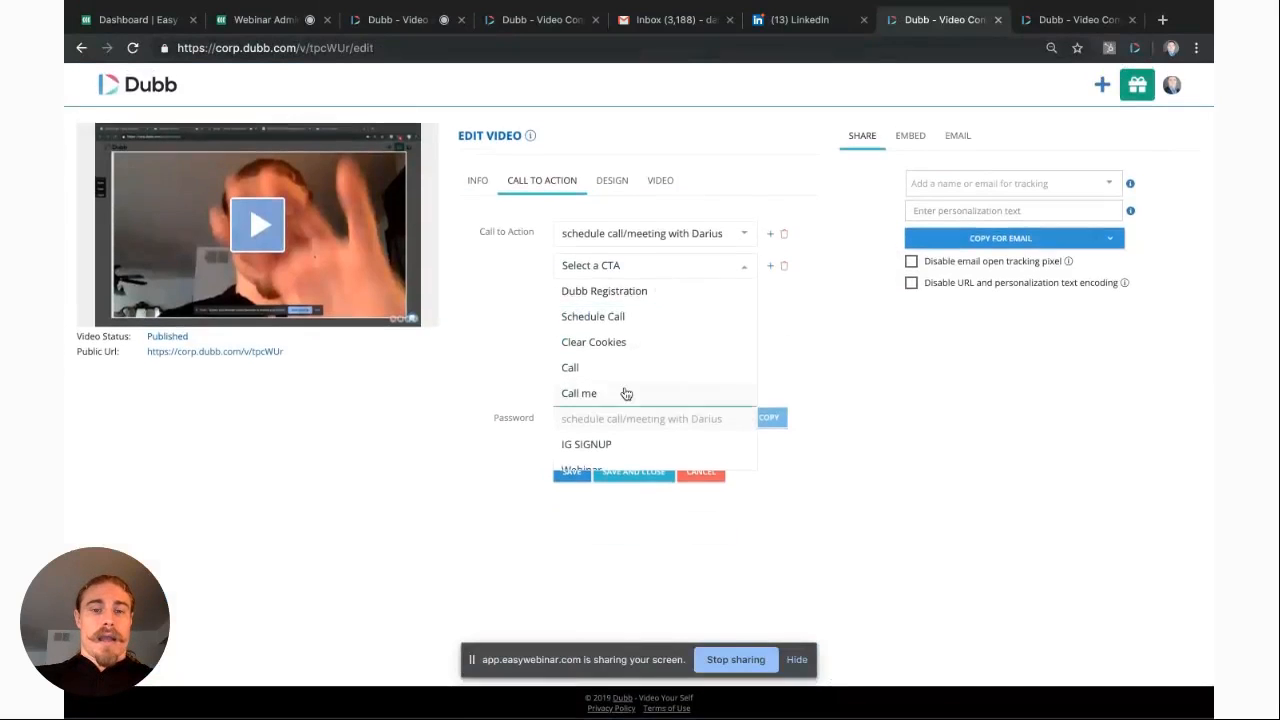
pyautogui.scroll(-5, 625, 400)
pyautogui.click(600, 457)
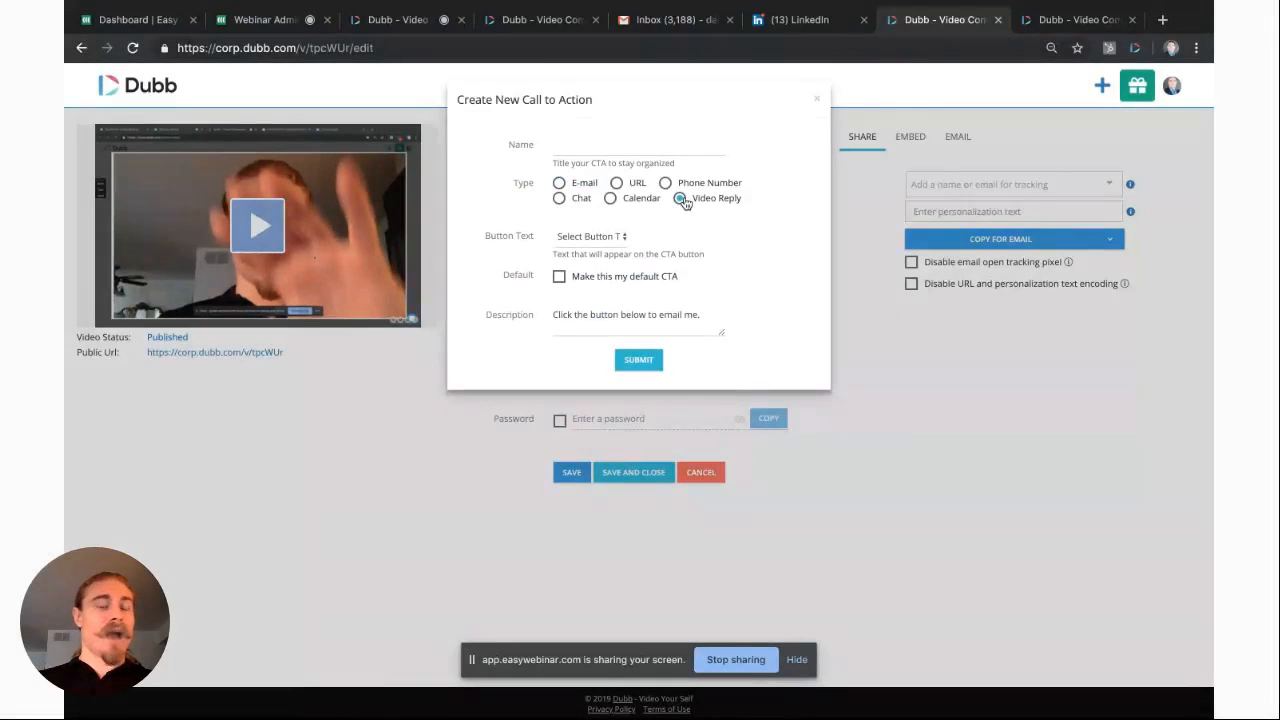
# Step: Highlight the description line on the video's public page and its matching Description field in the new call to action, then discard the form
pyautogui.click(1045, 19)
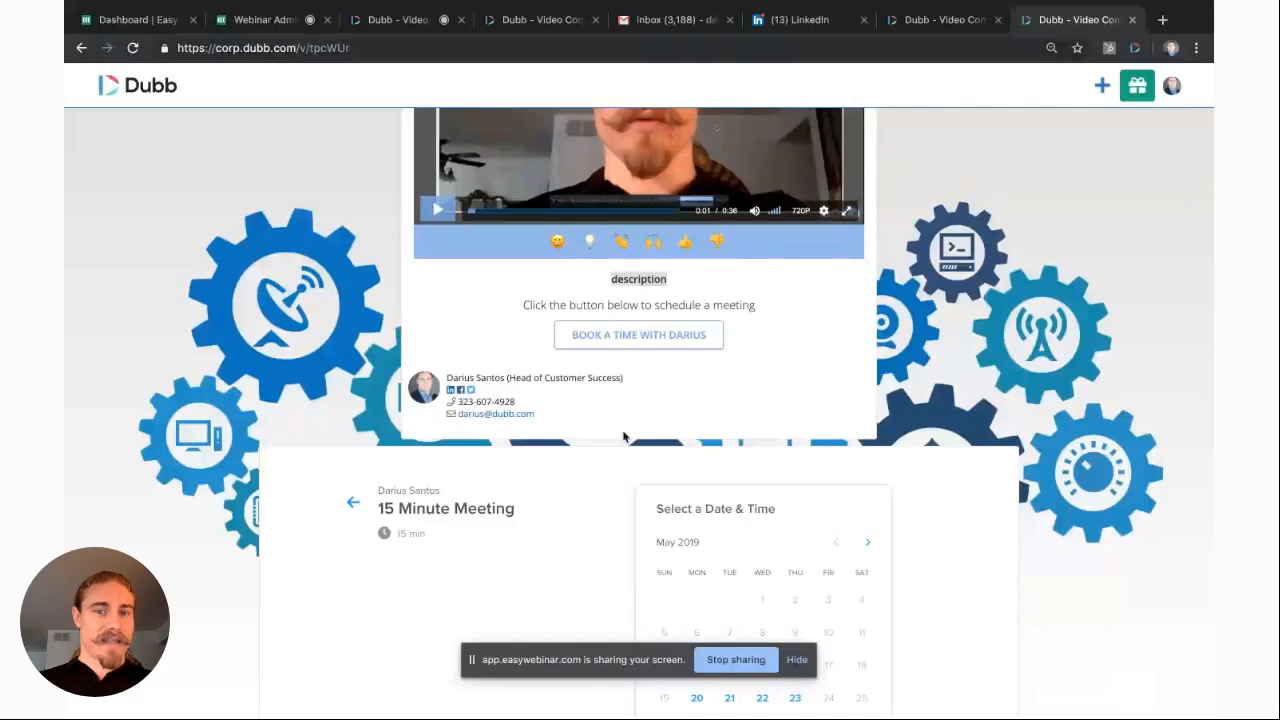
pyautogui.moveTo(756, 313); pyautogui.dragTo(527, 309)
pyautogui.click(945, 19)
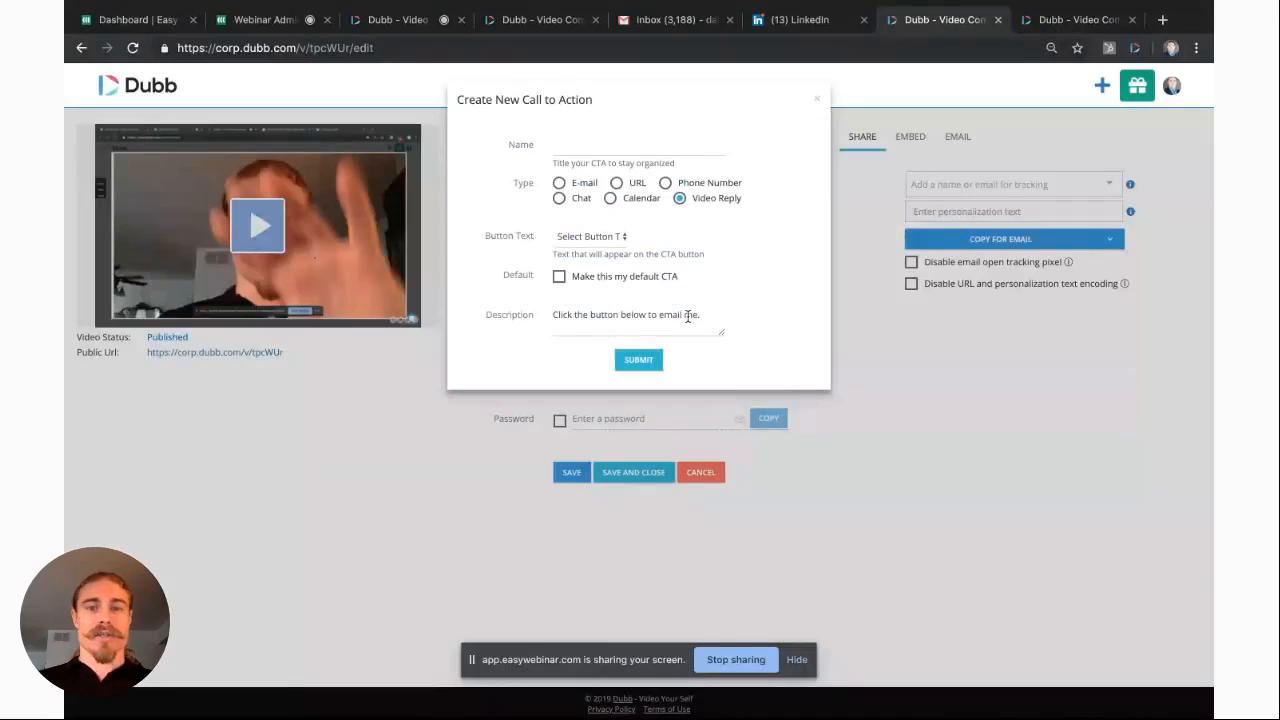
pyautogui.moveTo(708, 316); pyautogui.dragTo(535, 321)
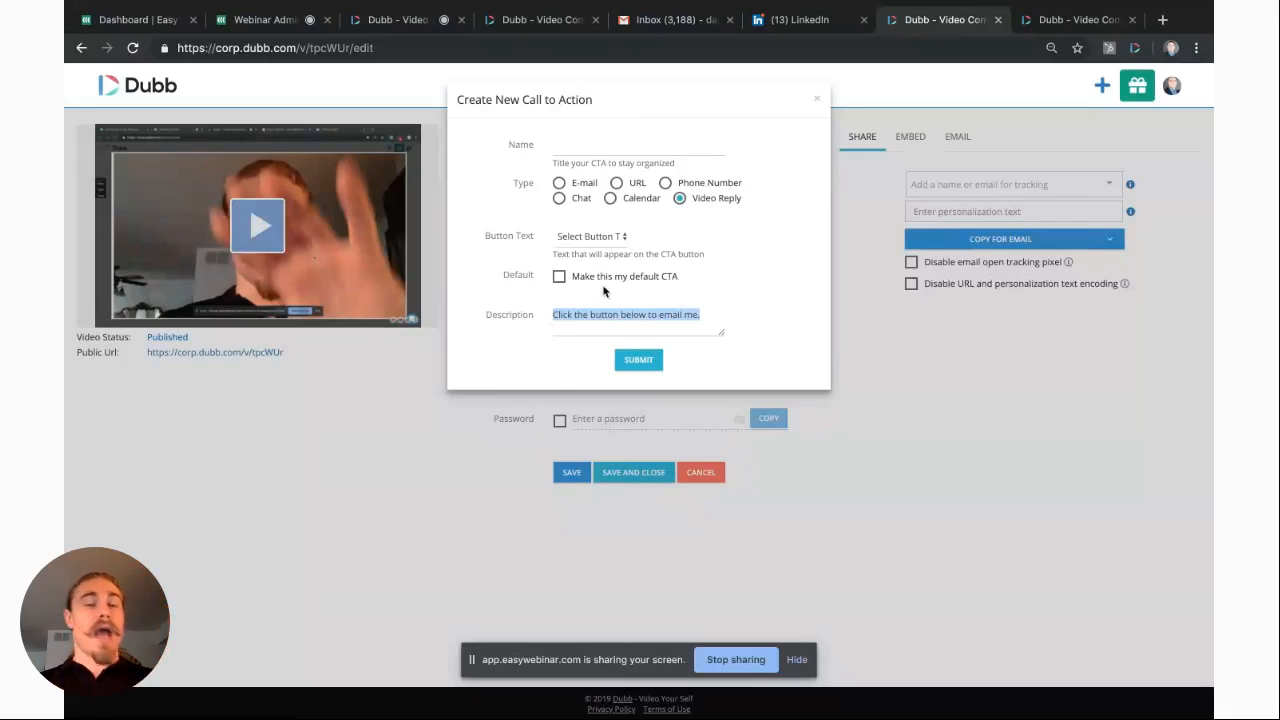
pyautogui.click(815, 101)
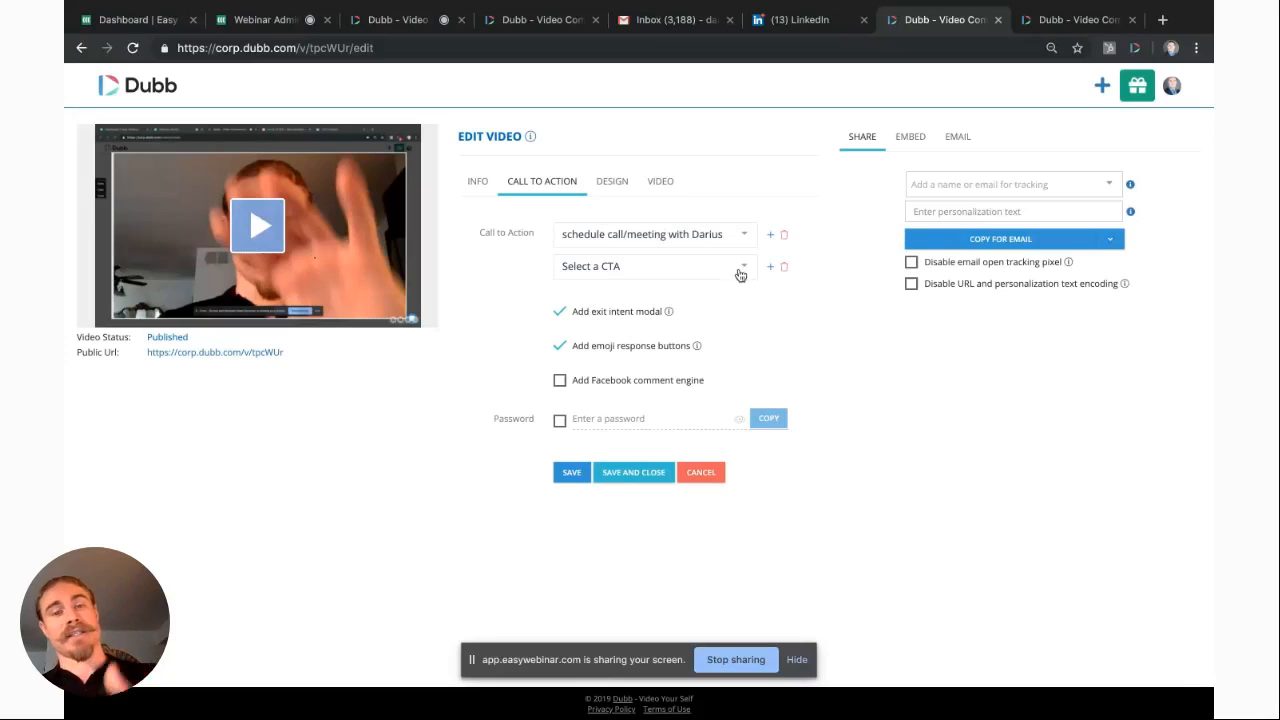
# Step: From the video creation page, go to the account's Calls to Action page and show the list of existing calls to action
pyautogui.click(390, 24)
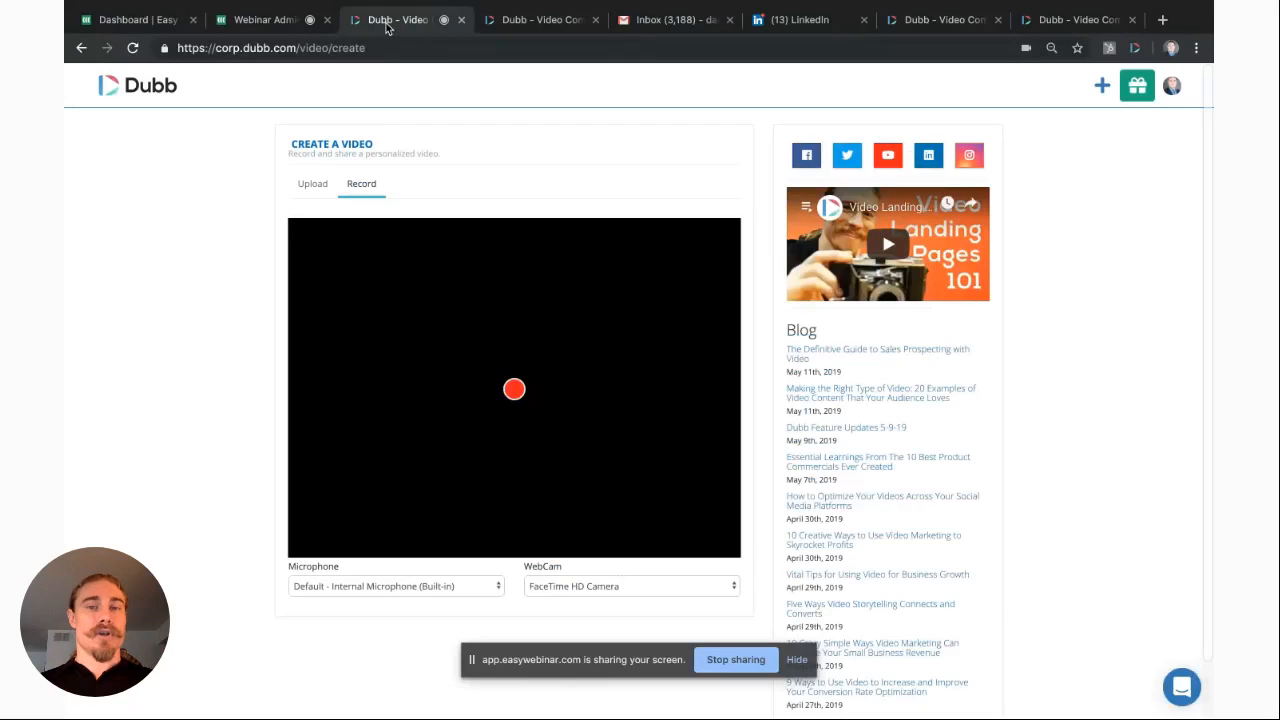
pyautogui.click(108, 86)
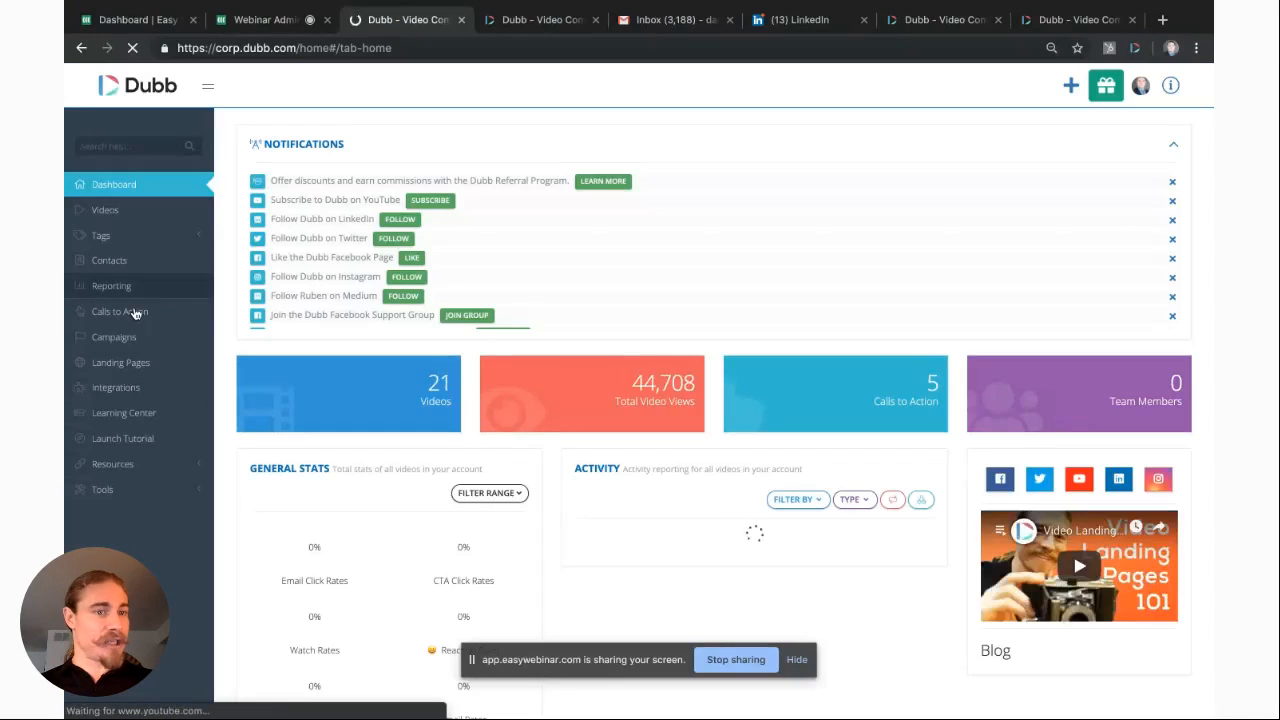
pyautogui.click(120, 311)
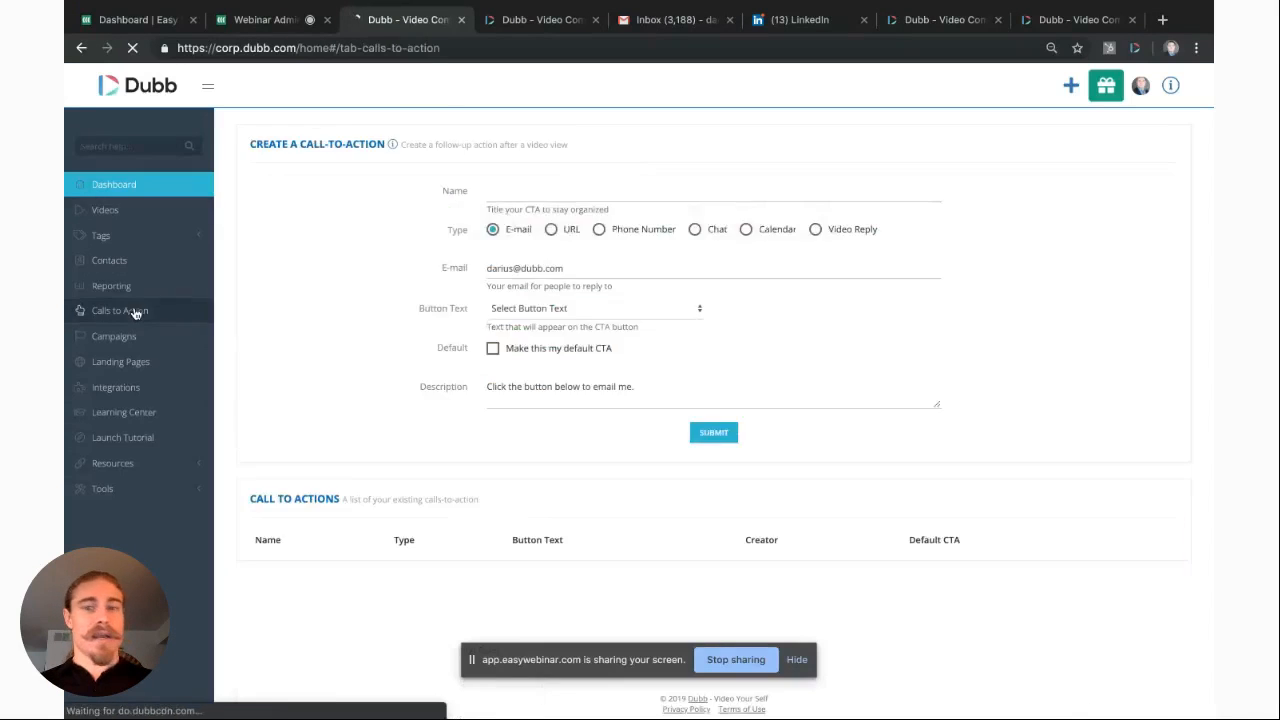
pyautogui.scroll(-3, 680, 431)
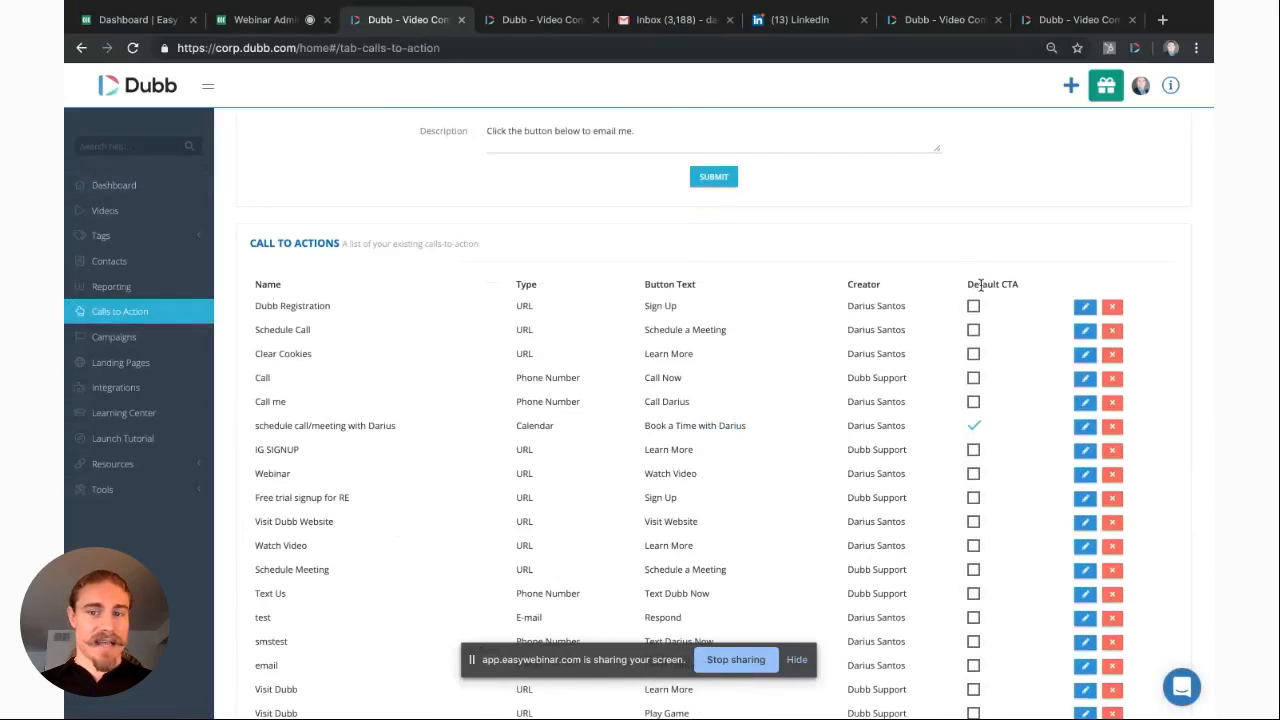
# Step: Point out the Default CTA setting and mark the Call me and Call calls to action as defaults
pyautogui.moveTo(1028, 287); pyautogui.dragTo(955, 289)
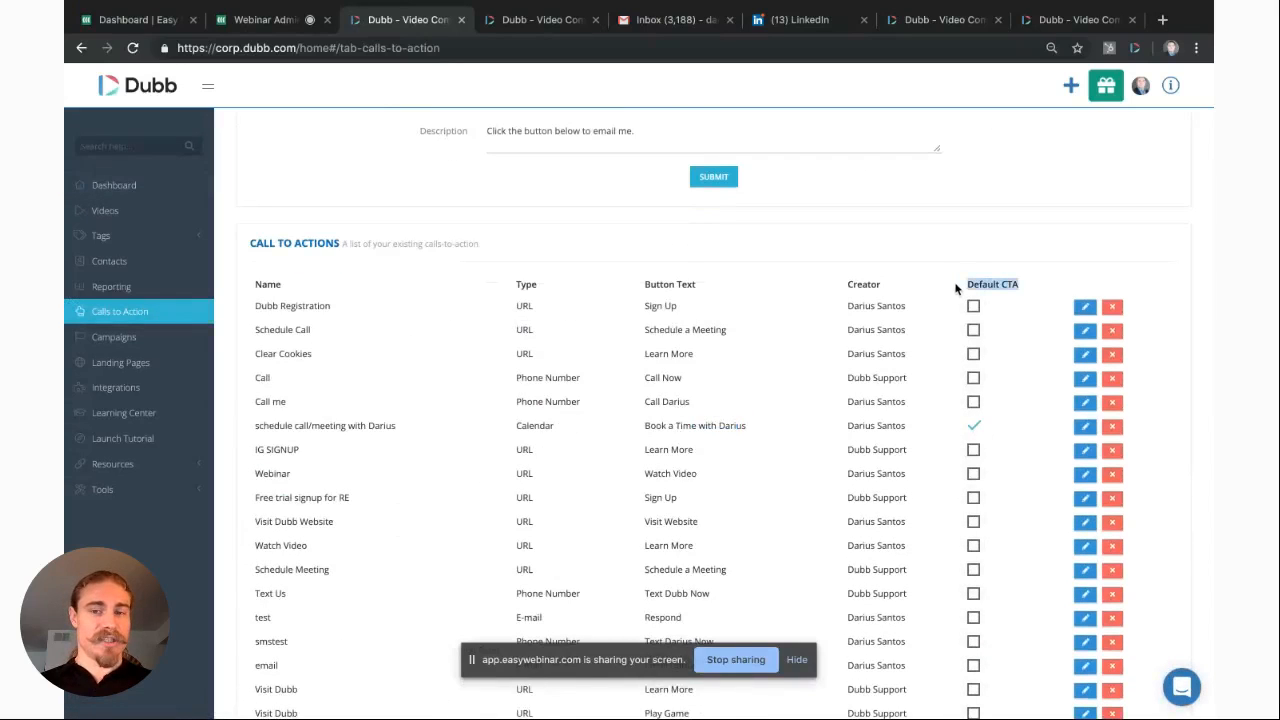
pyautogui.click(973, 401)
pyautogui.click(975, 380)
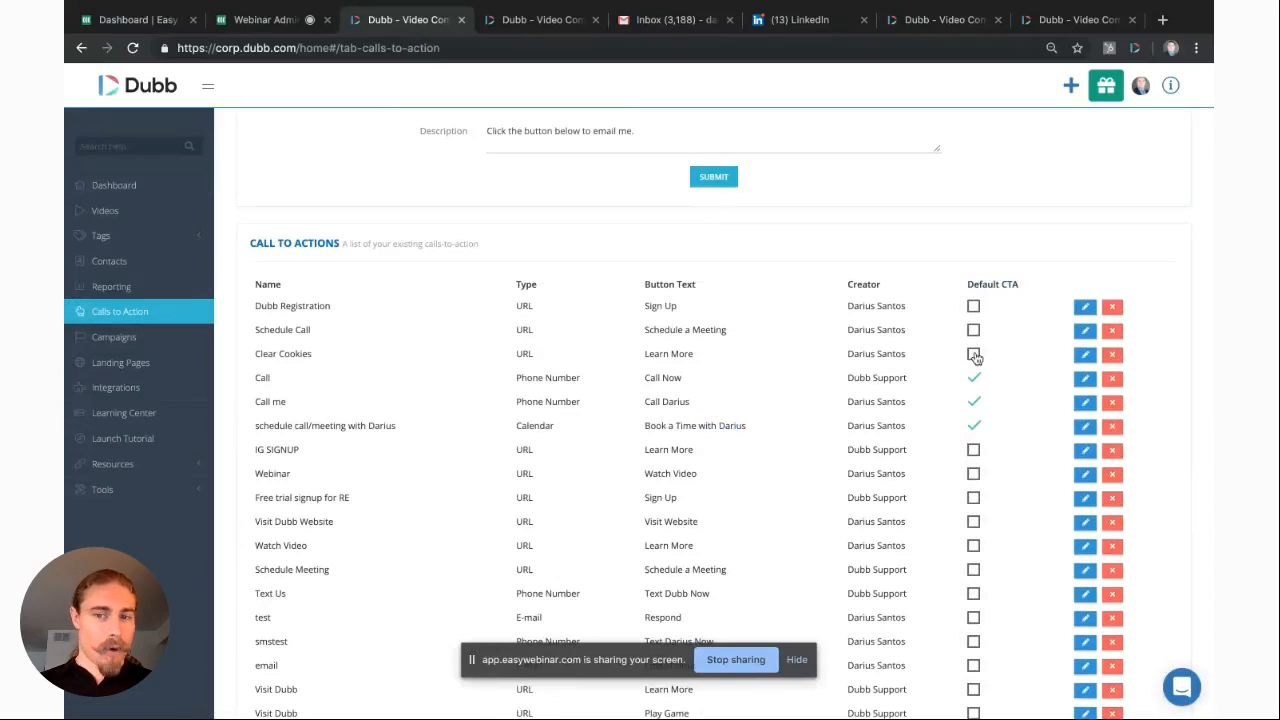
# Step: Clear the Default CTA setting from the Call and Call me calls to action
pyautogui.click(975, 355)
pyautogui.click(975, 378)
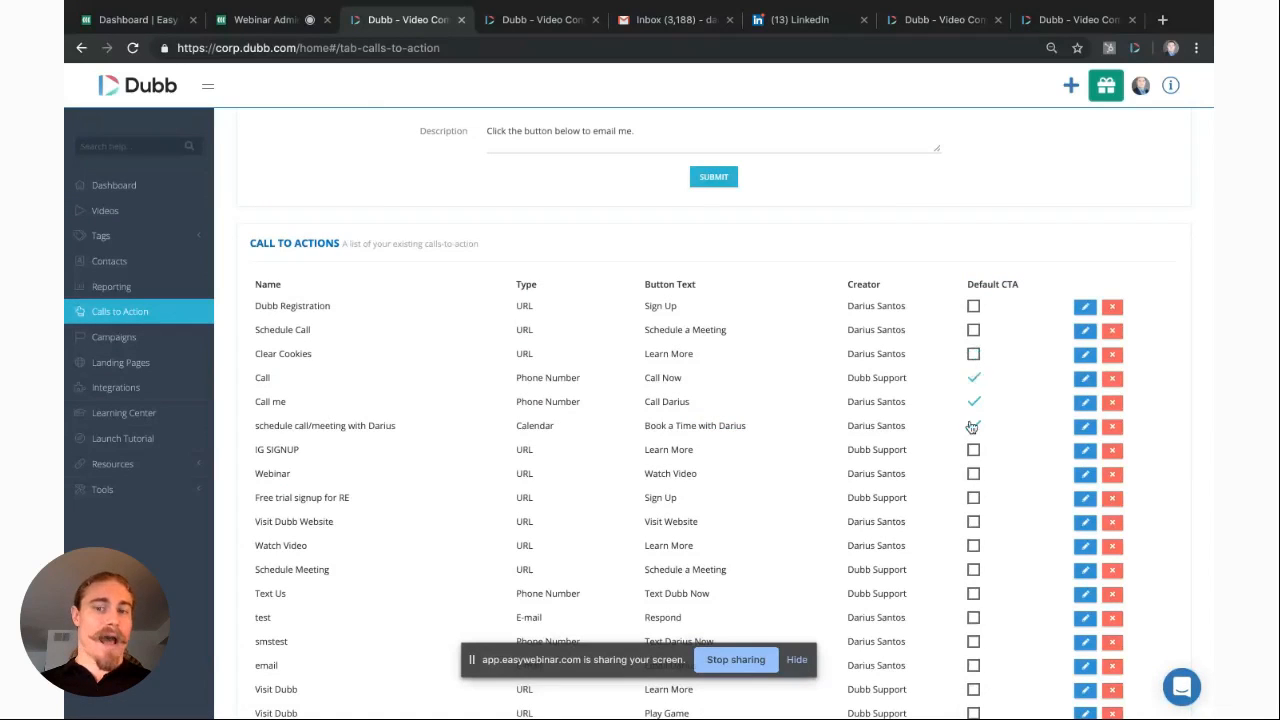
pyautogui.click(974, 402)
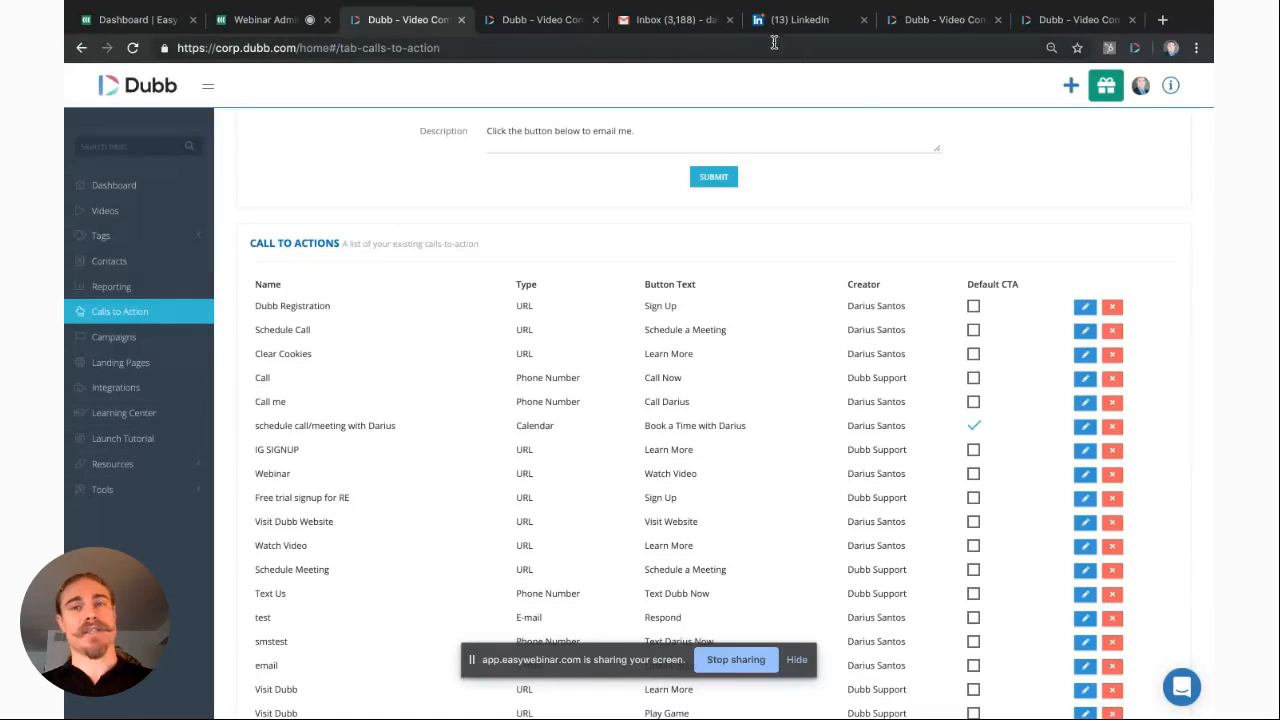
# Step: Turn on the exit intent modal in the video's call to action settings, then reload its public page and trigger the modal
pyautogui.click(926, 24)
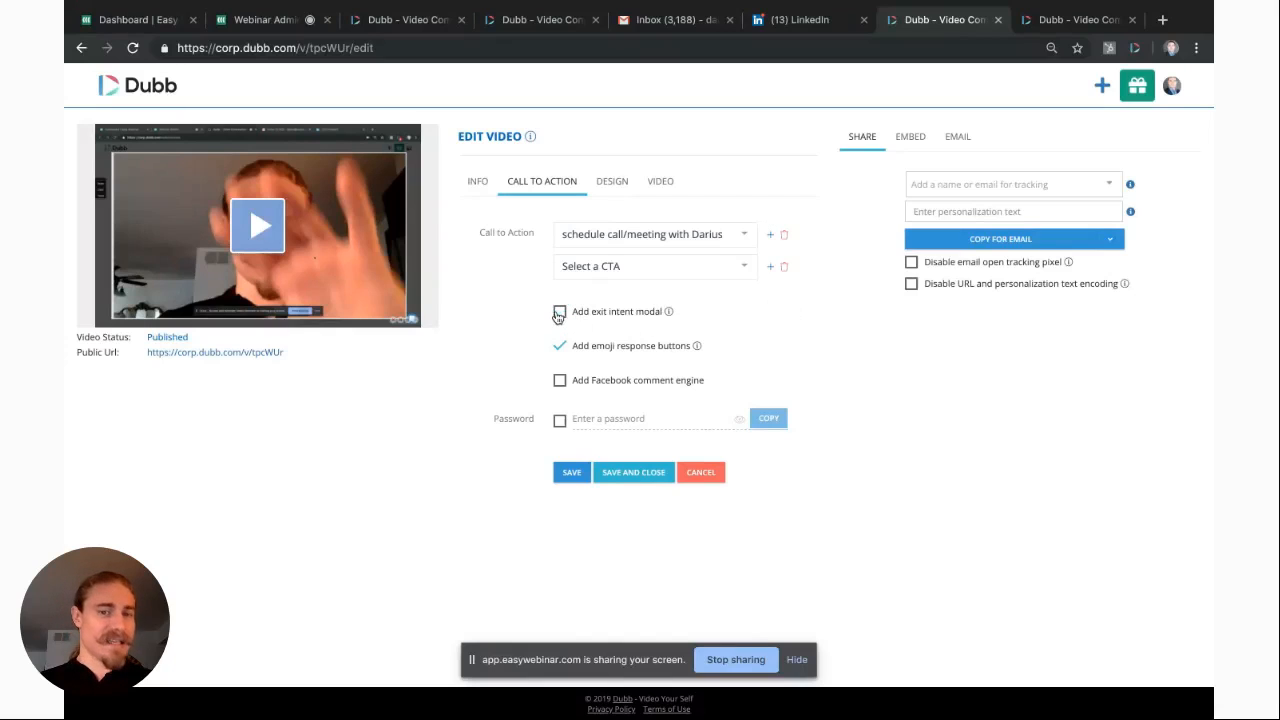
pyautogui.click(1071, 22)
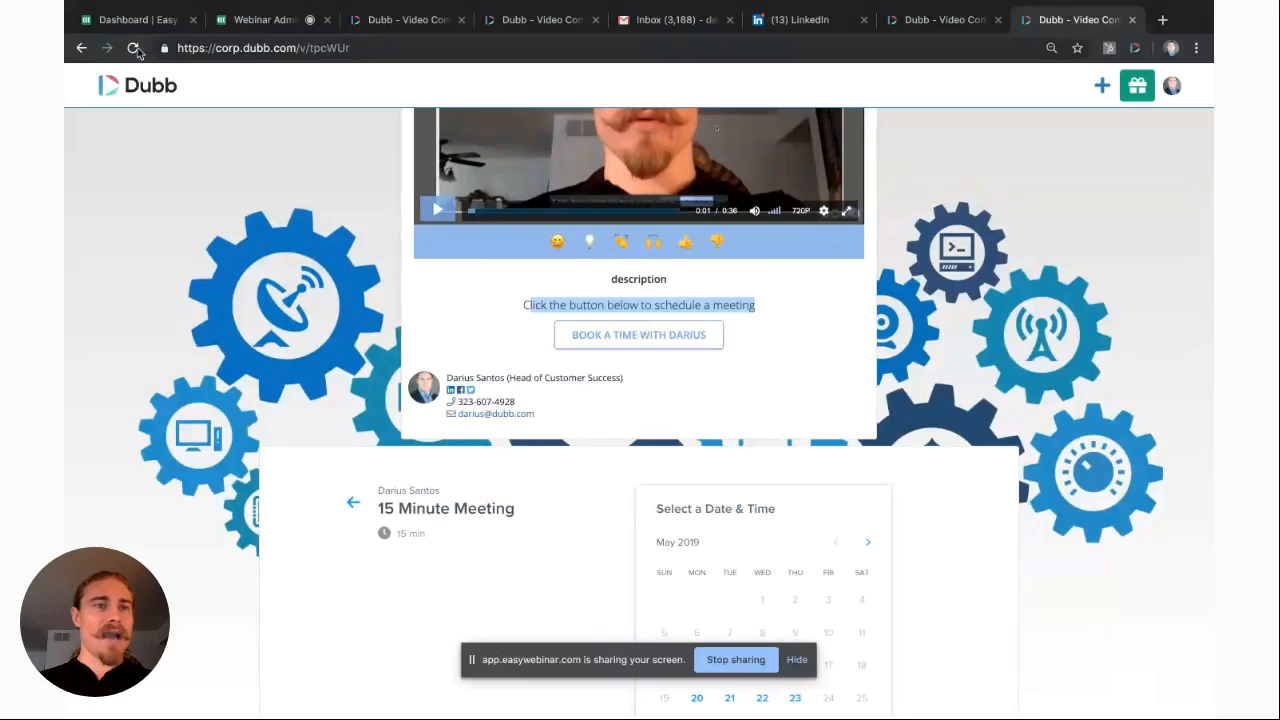
pyautogui.click(132, 48)
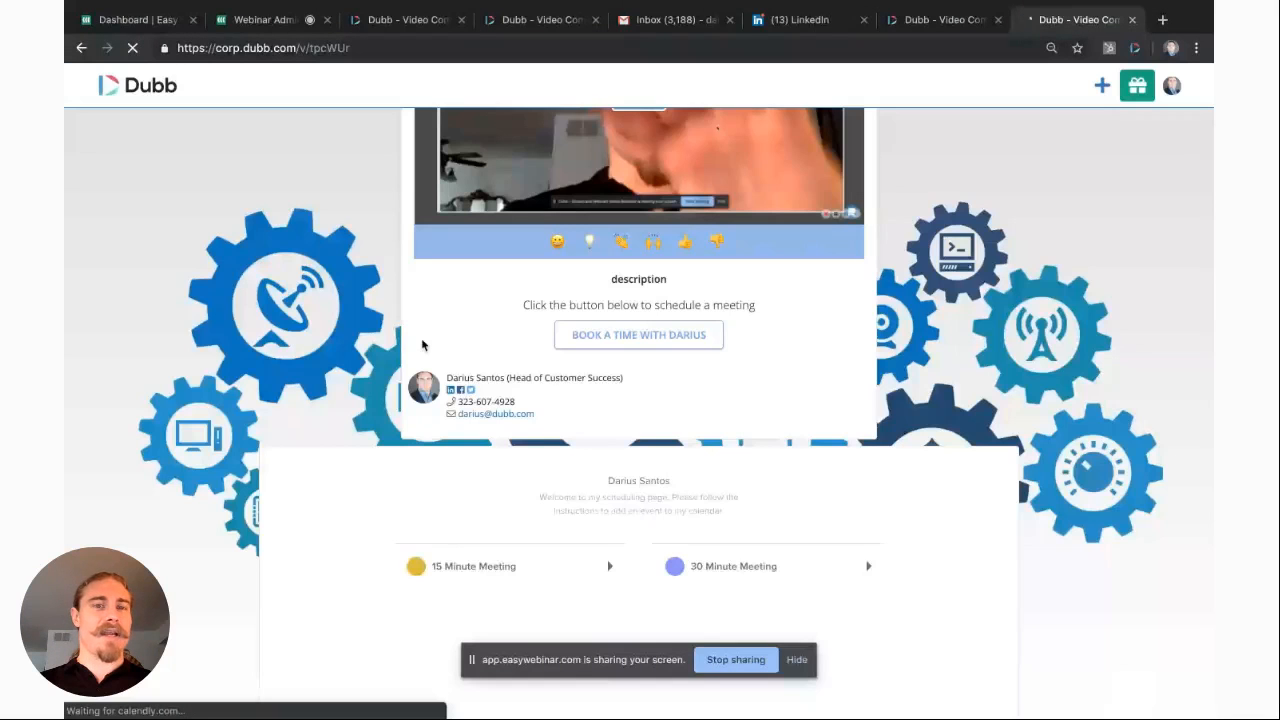
pyautogui.scroll(5, 605, 211)
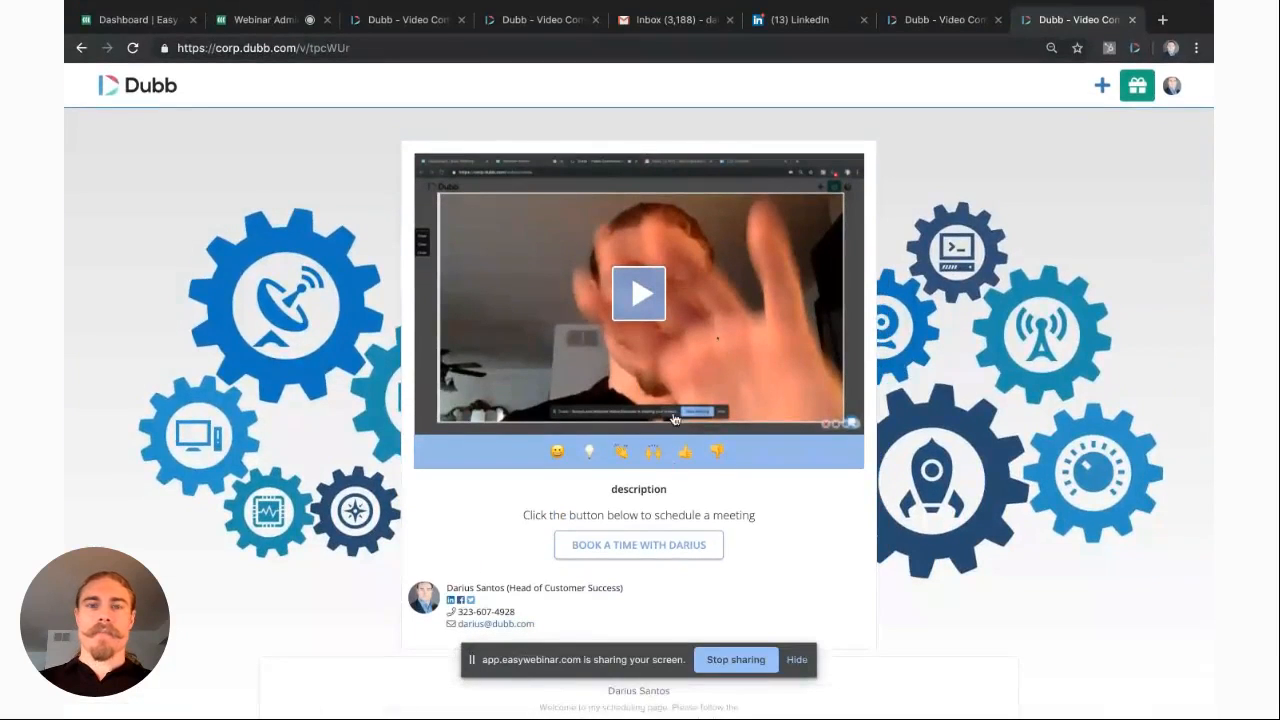
pyautogui.click(621, 309)
pyautogui.moveTo(538, 36)
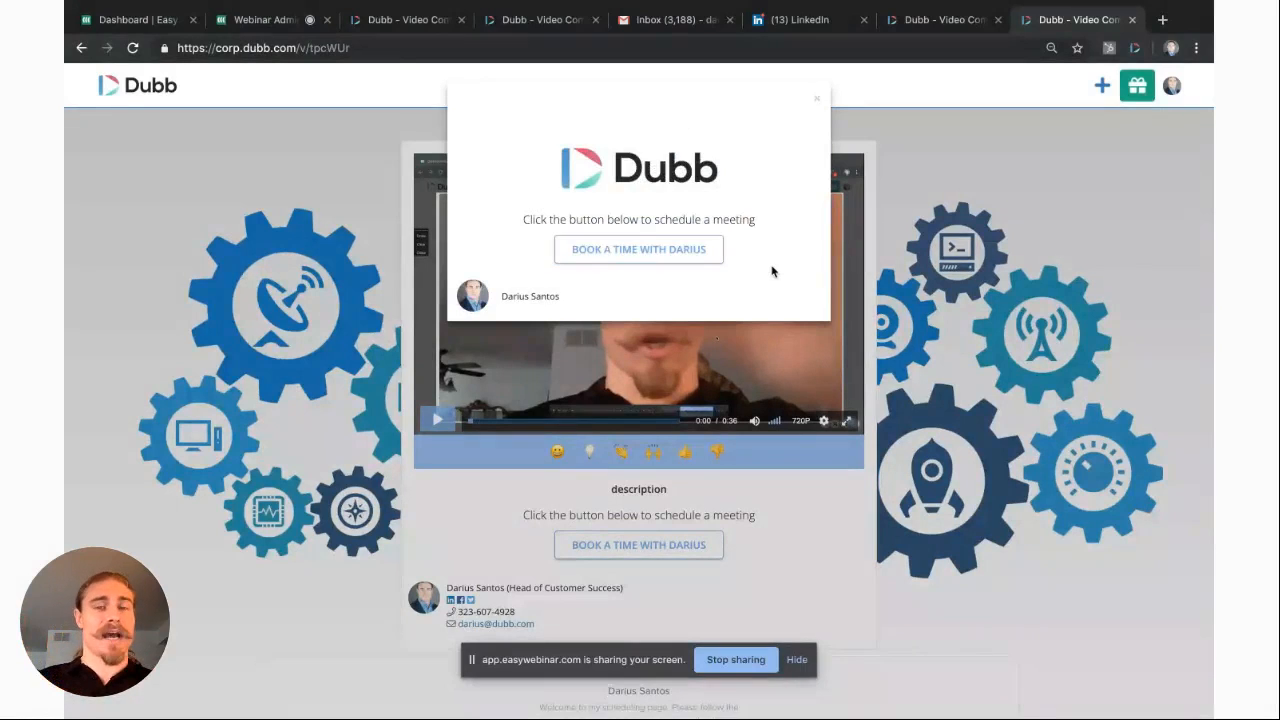
# Step: Compare the emoji response buttons option on the video's edit page with the emoji row on its public page, and dismiss the exit intent modal
pyautogui.click(910, 28)
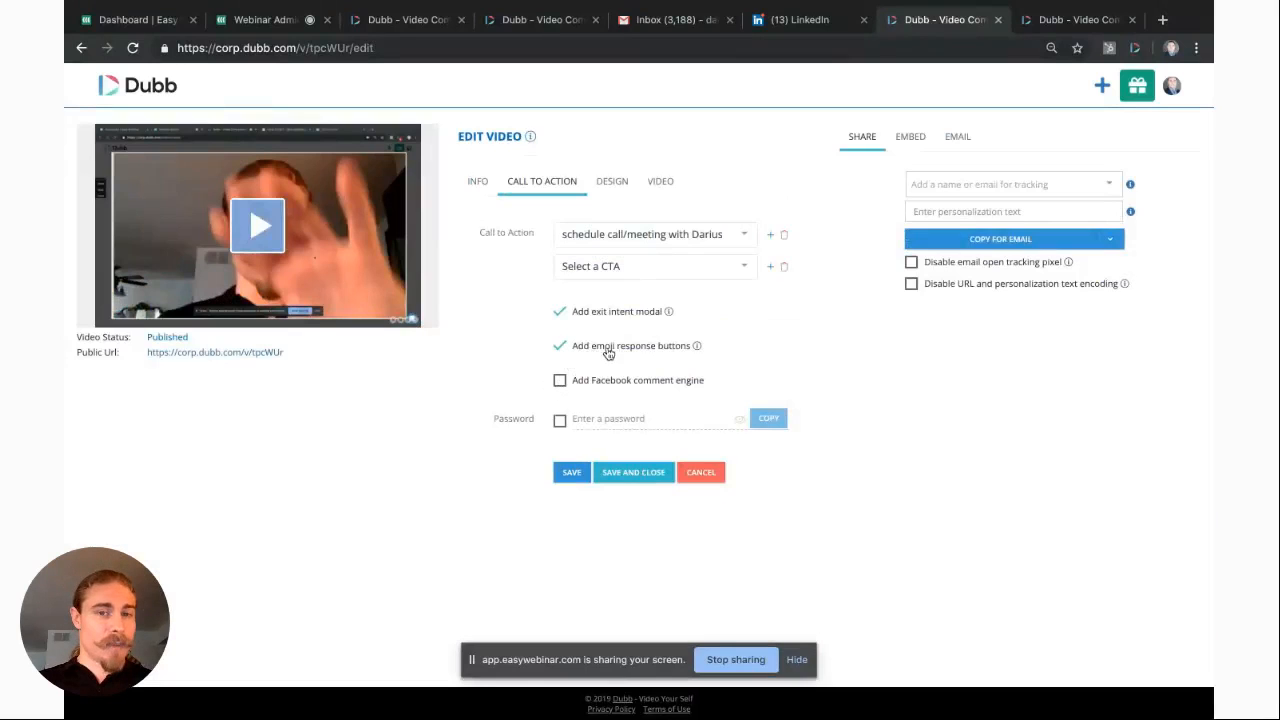
pyautogui.click(1045, 22)
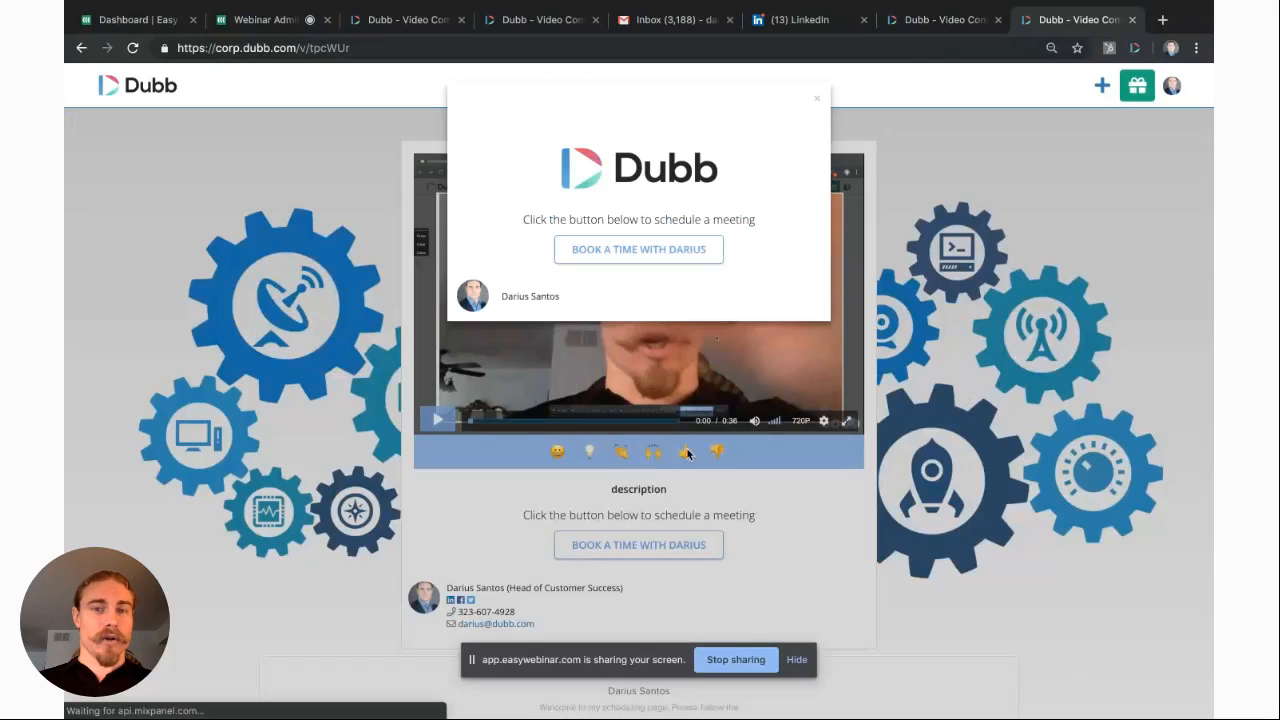
pyautogui.click(816, 97)
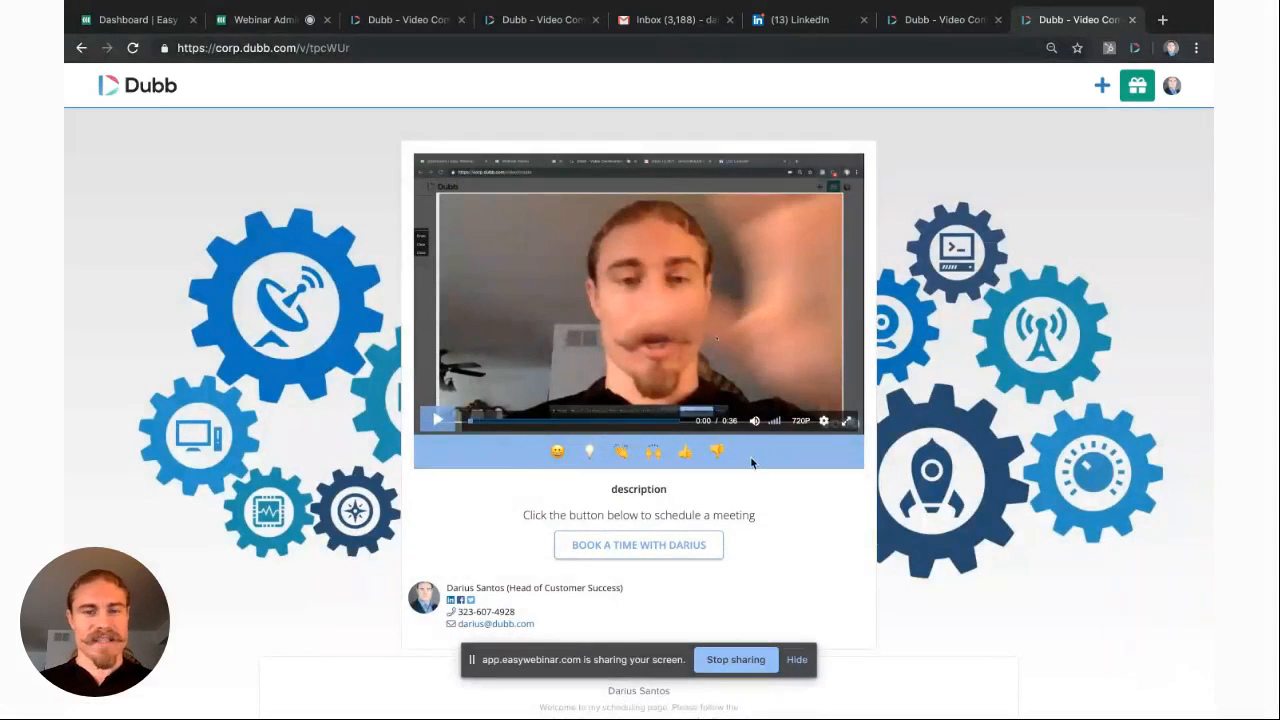
# Step: Turn off the emoji response buttons for the video while keeping the exit intent modal on
pyautogui.click(940, 19)
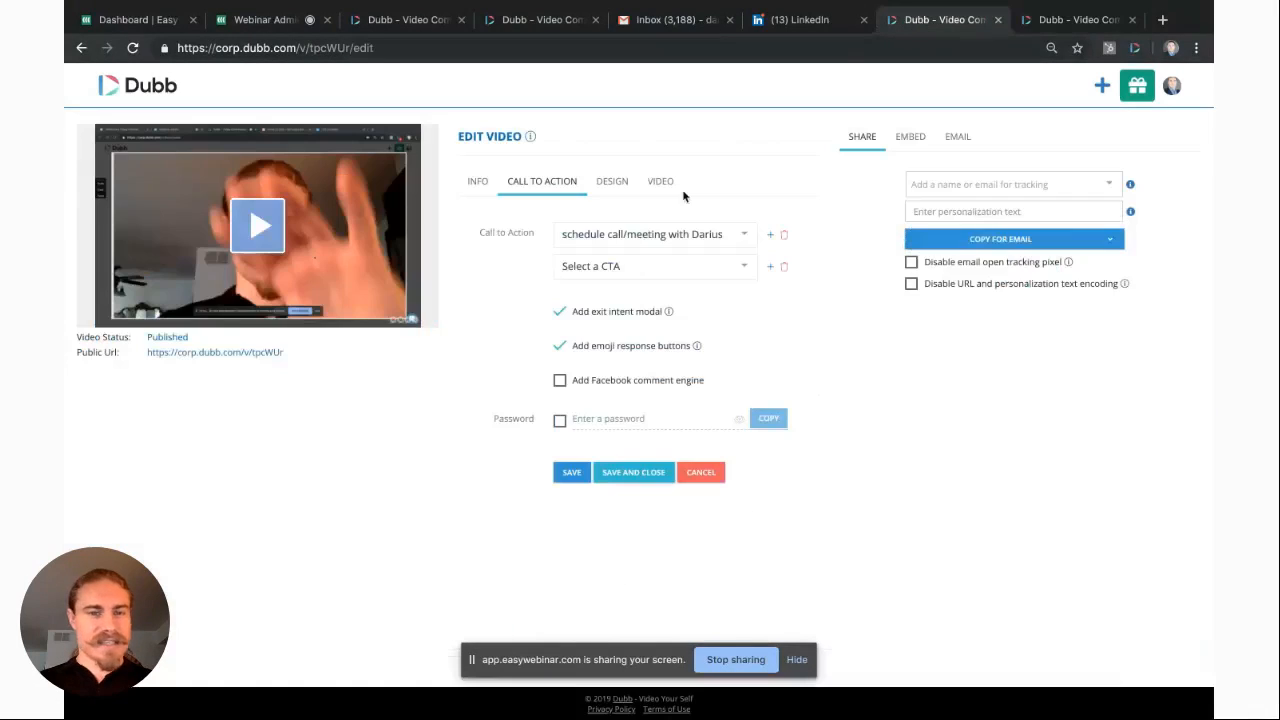
pyautogui.click(560, 347)
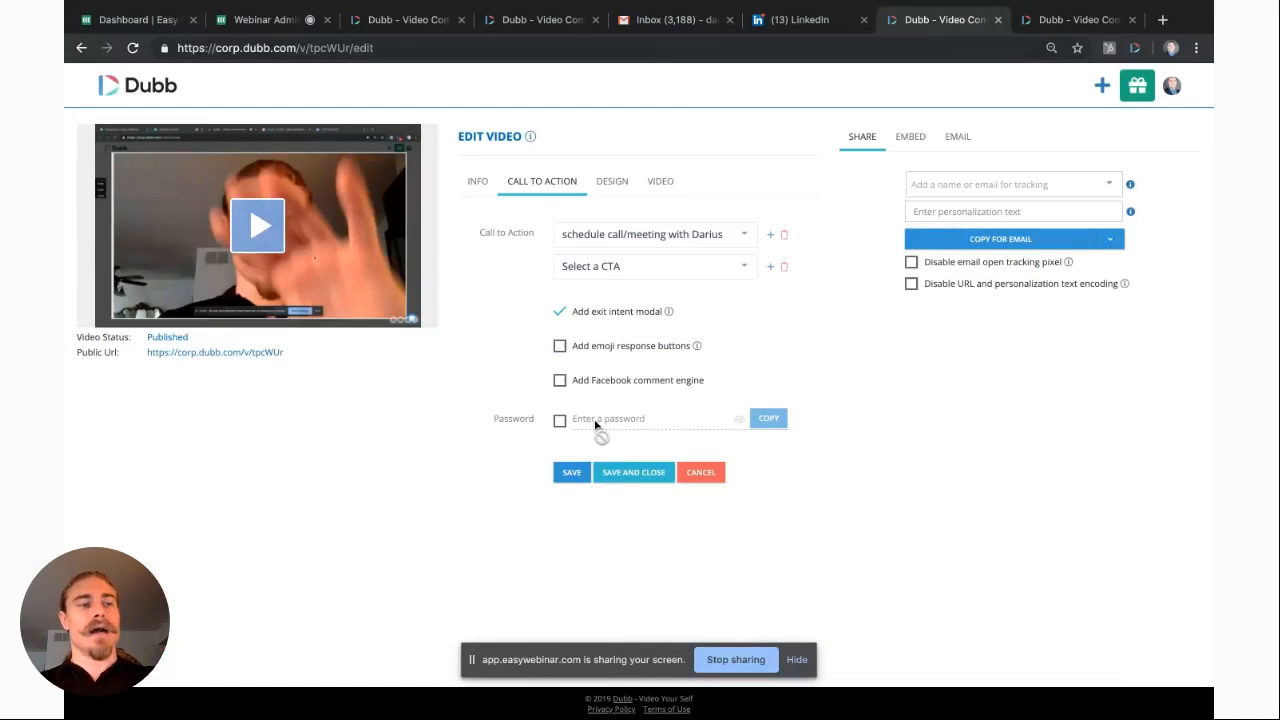
pyautogui.moveTo(723, 357); pyautogui.dragTo(550, 357)
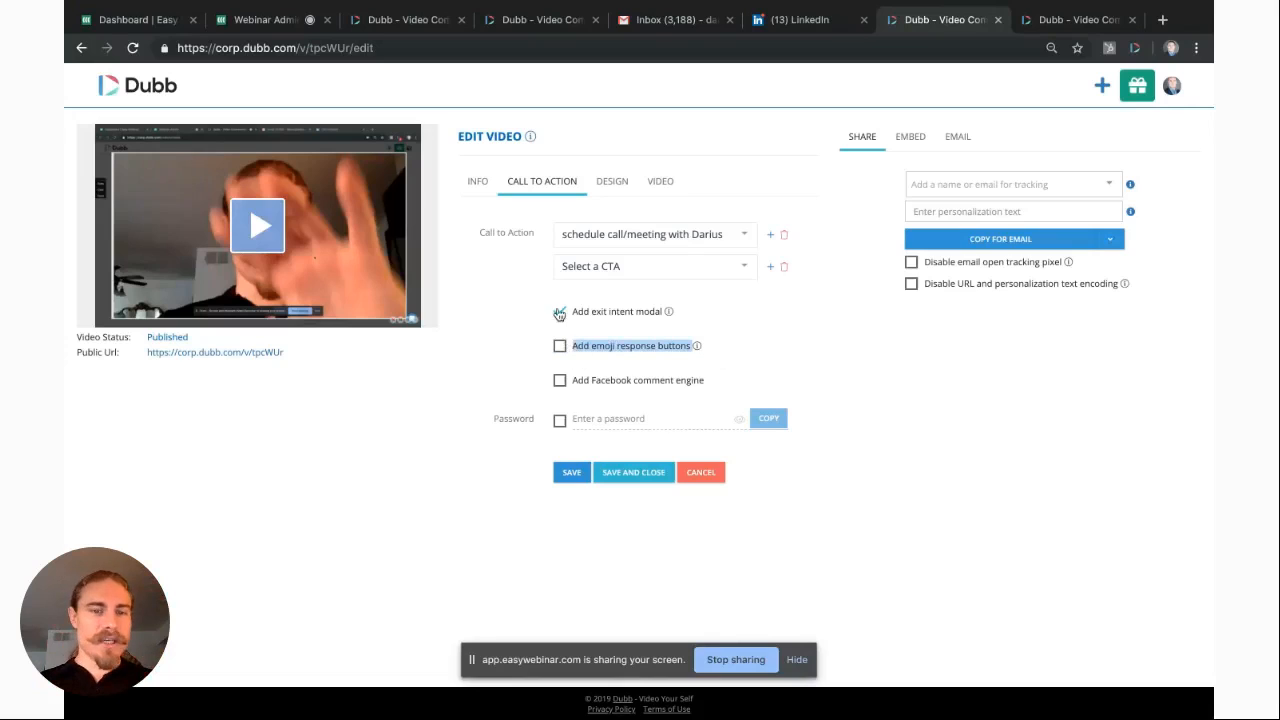
pyautogui.click(559, 313)
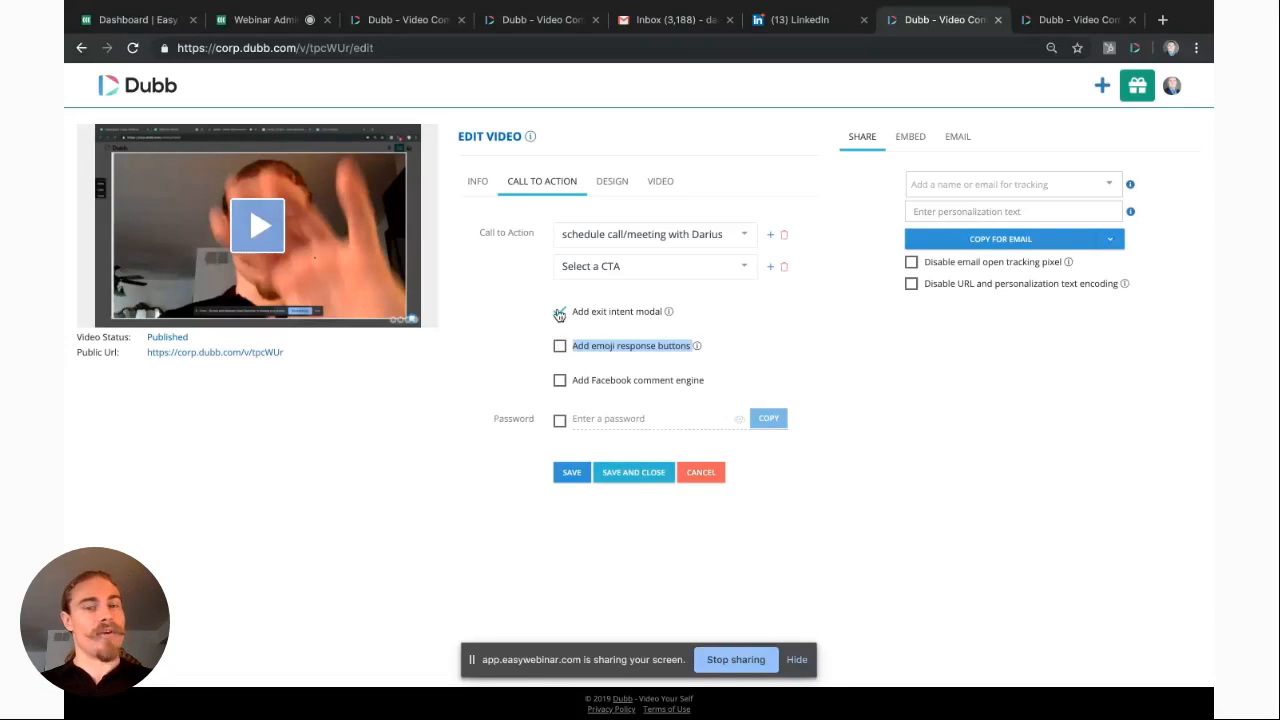
# Step: Turn on the Facebook comment engine for the video and briefly enable its password option before switching it off again
pyautogui.click(561, 384)
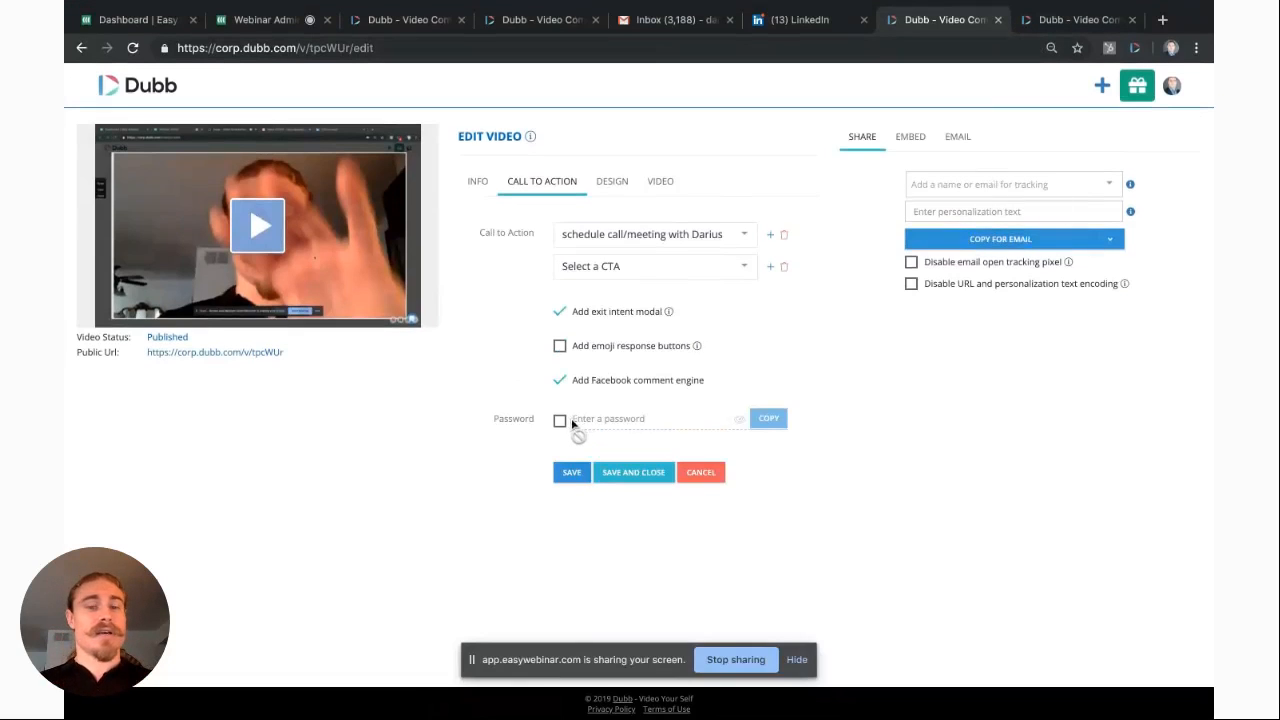
pyautogui.click(561, 422)
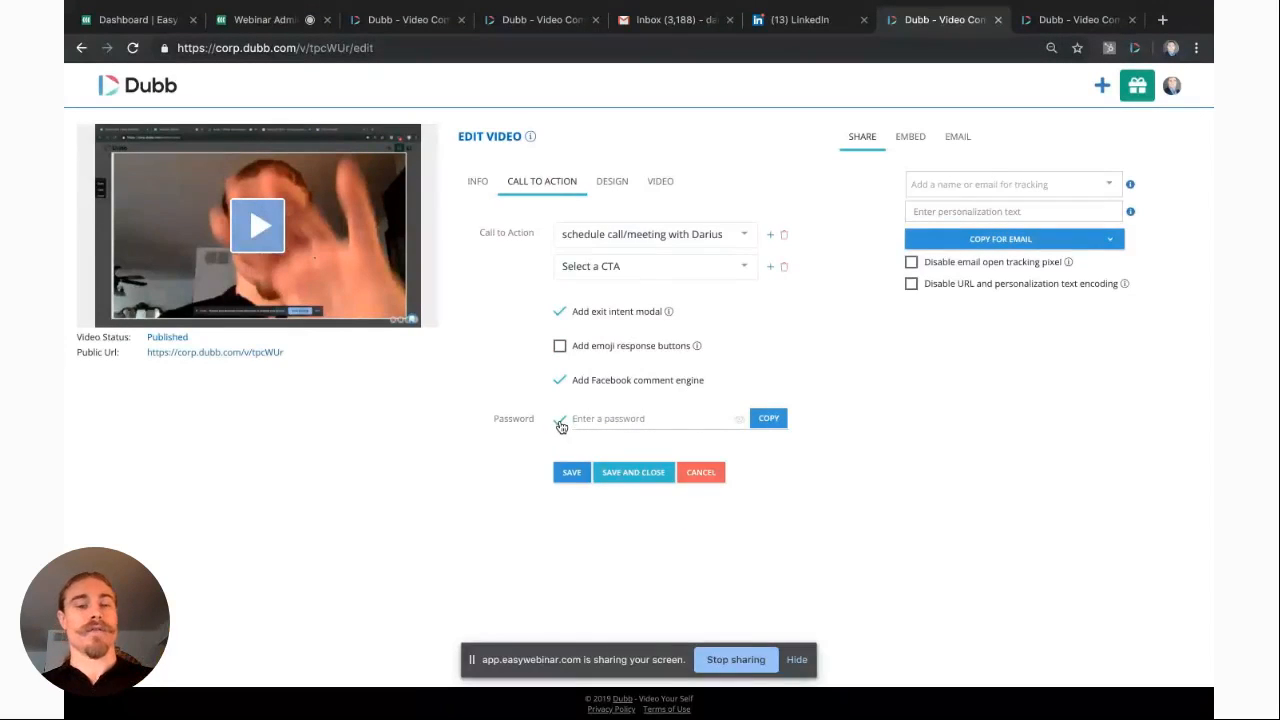
pyautogui.click(561, 423)
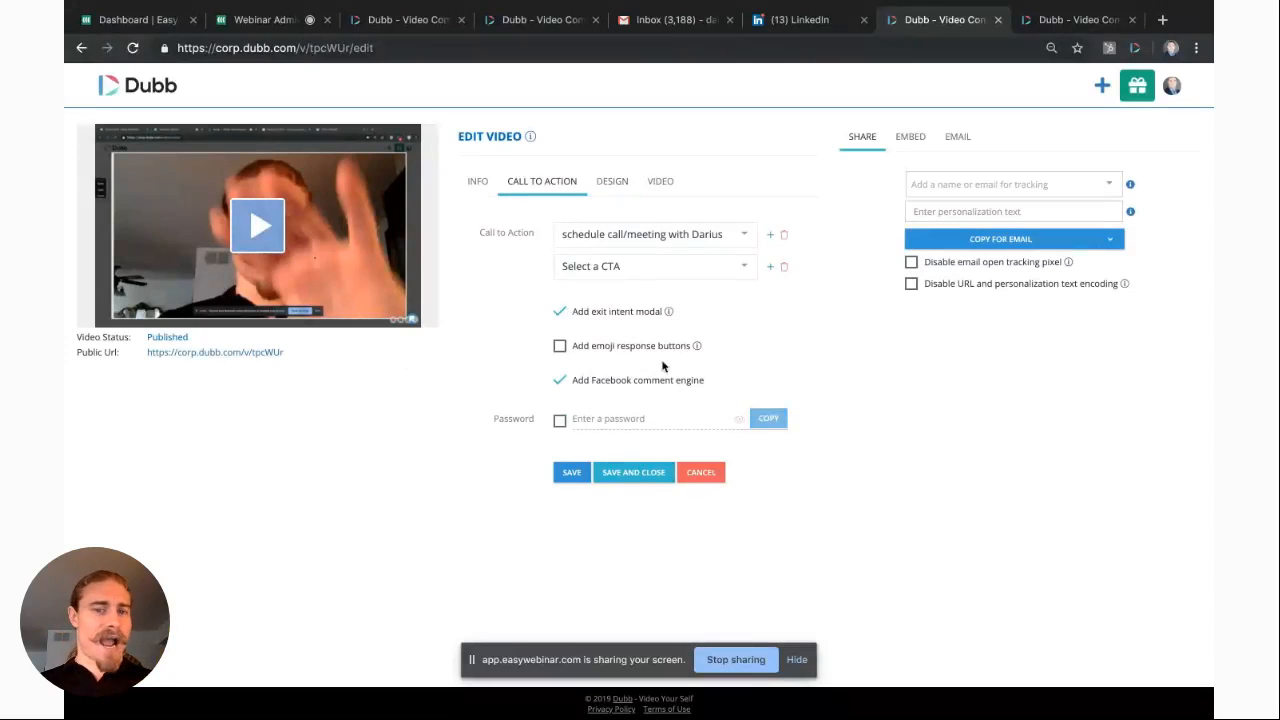
# Step: Examine the video's player design settings, playing and pausing the preview to show the player color and highlighting the default controls color option
pyautogui.click(604, 183)
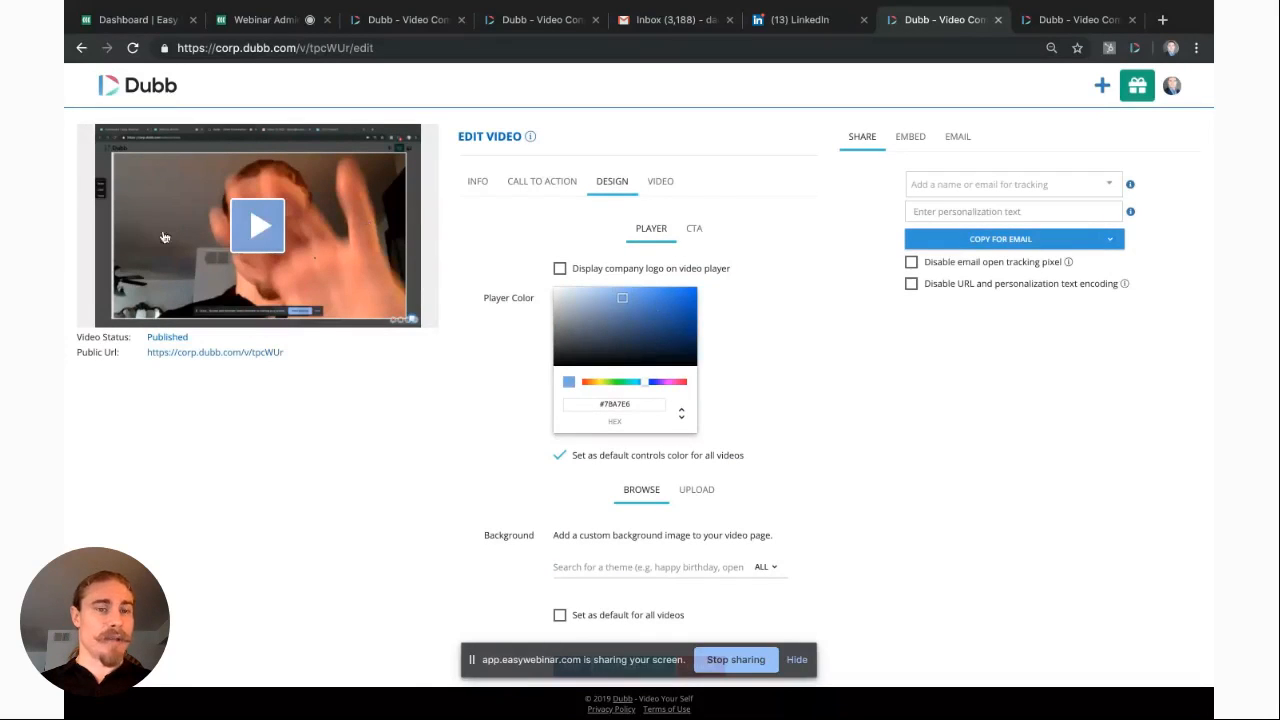
pyautogui.click(256, 222)
pyautogui.click(101, 313)
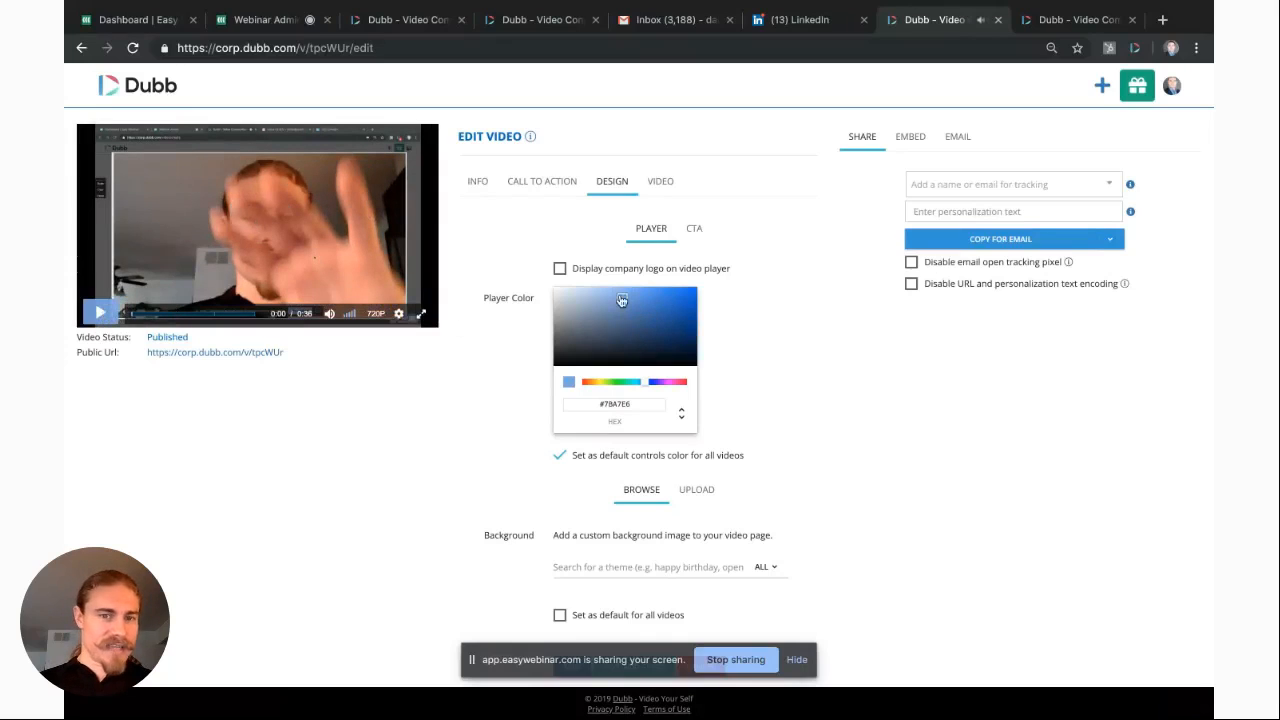
pyautogui.click(99, 314)
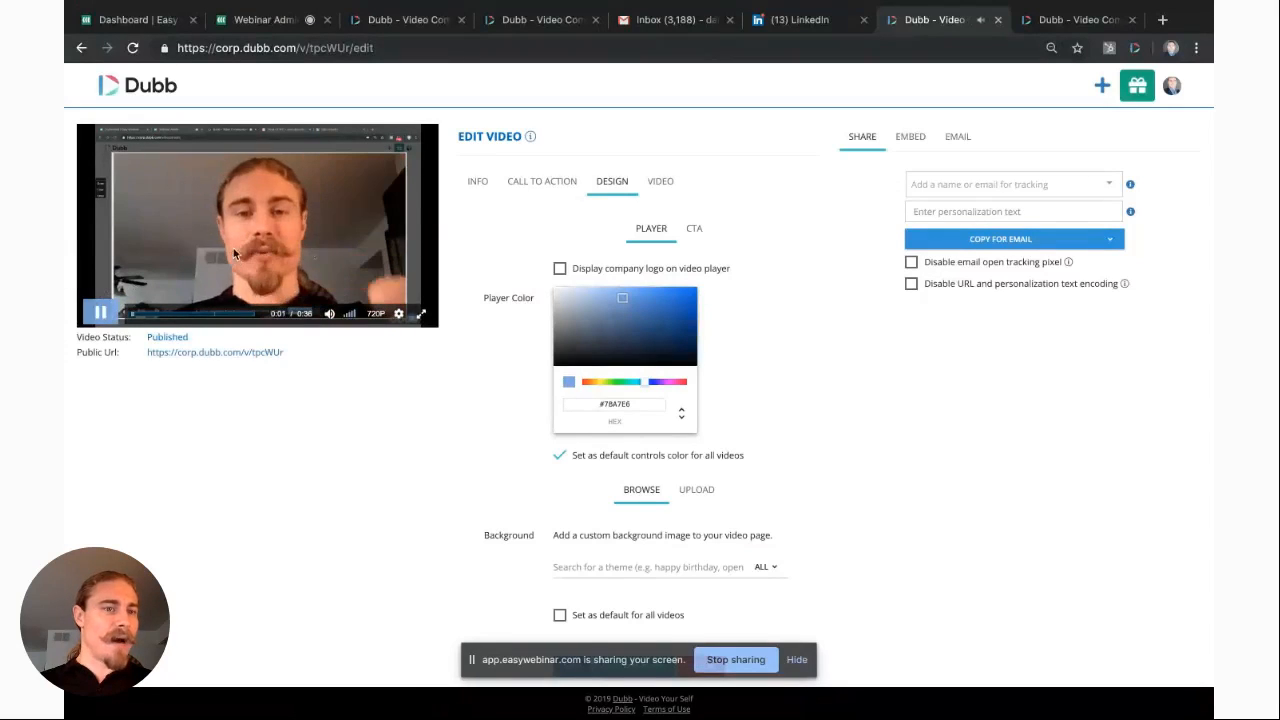
pyautogui.click(89, 319)
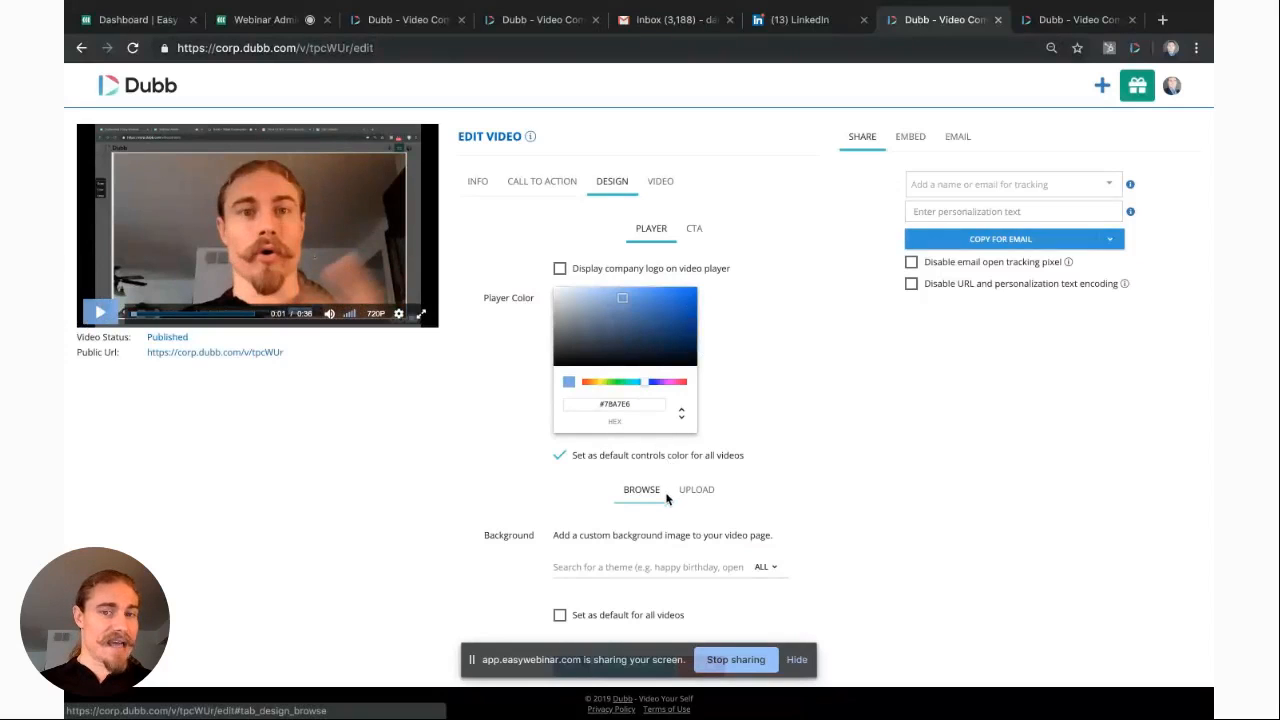
pyautogui.moveTo(748, 460); pyautogui.dragTo(540, 462)
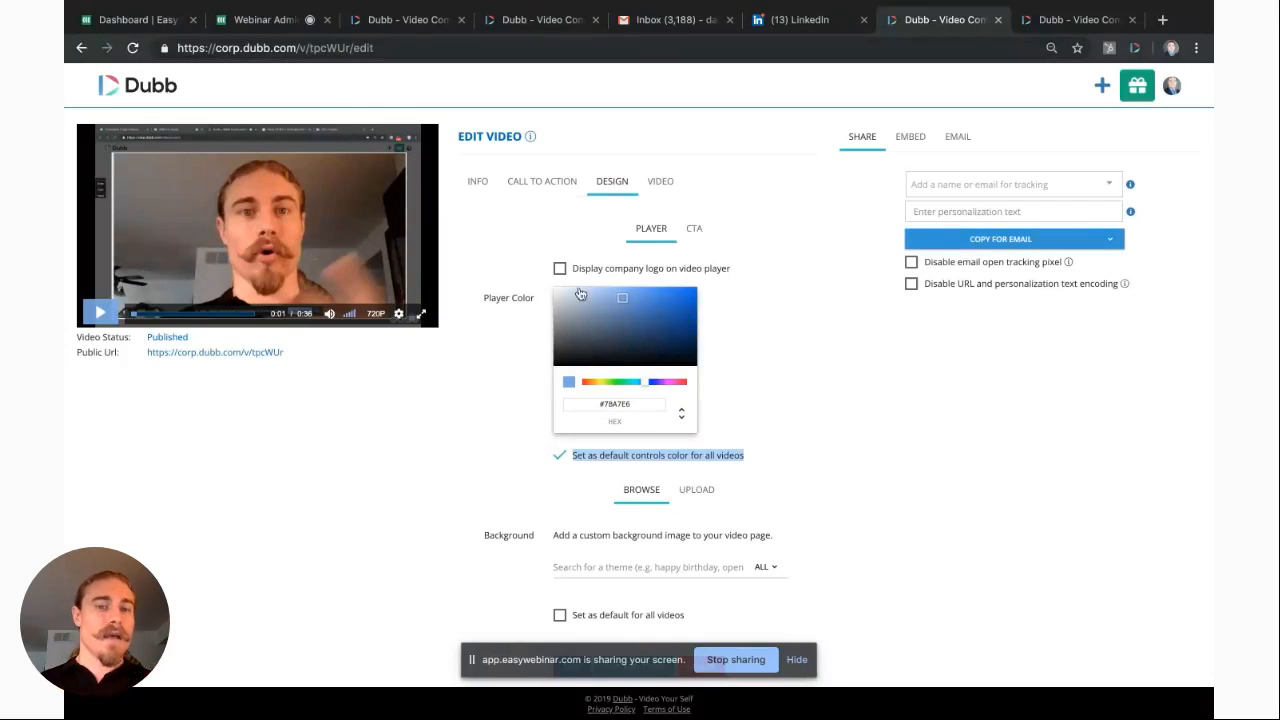
# Step: Enable the company logo on the video player and save the video
pyautogui.moveTo(567, 269); pyautogui.dragTo(728, 272)
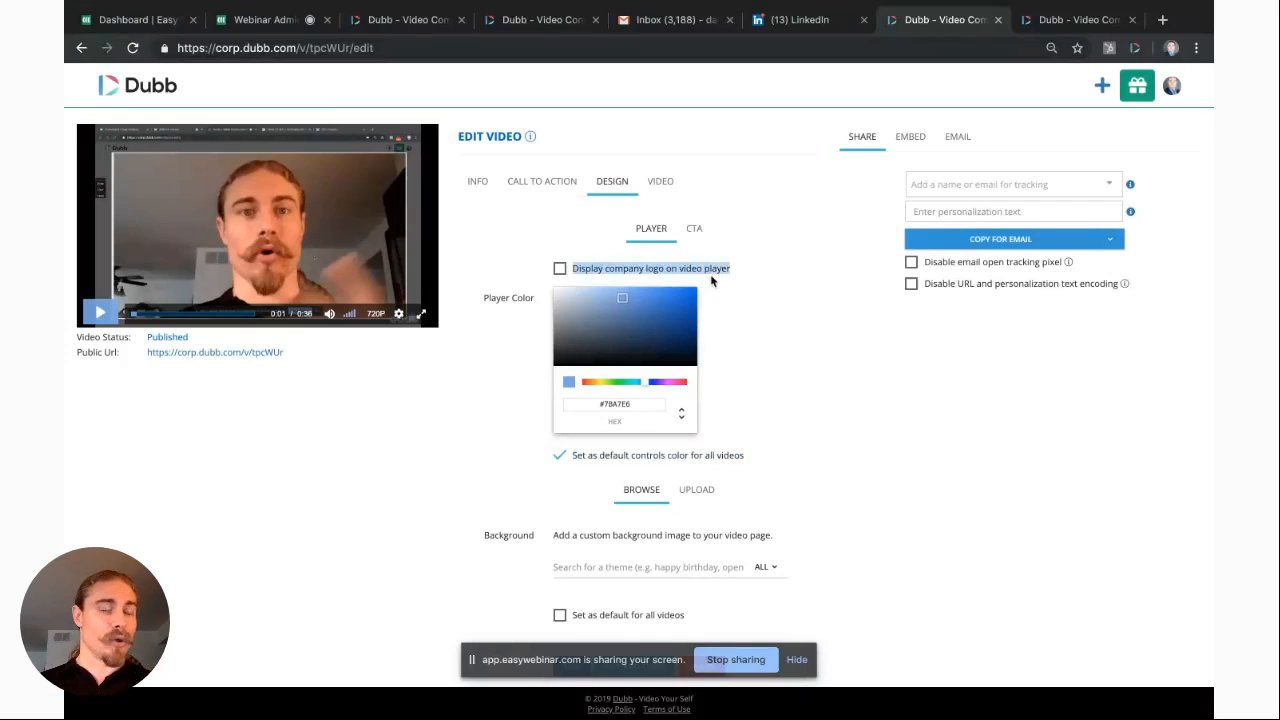
pyautogui.click(561, 271)
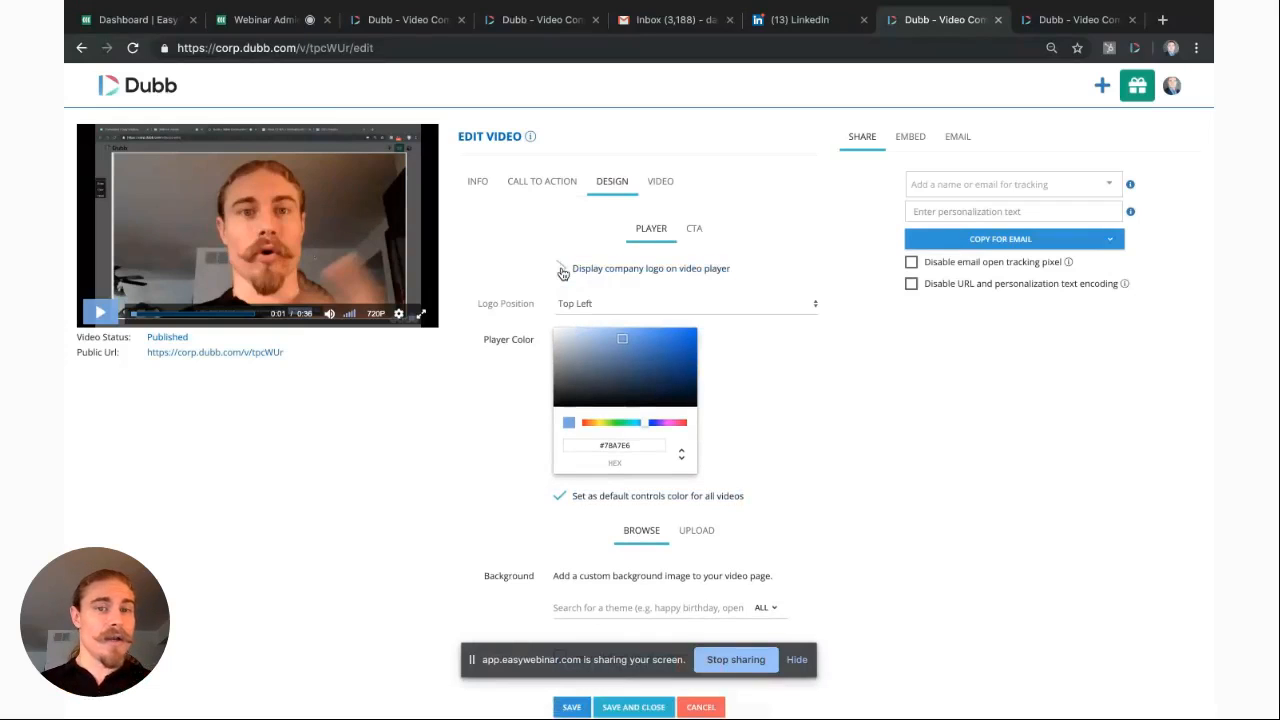
pyautogui.click(570, 705)
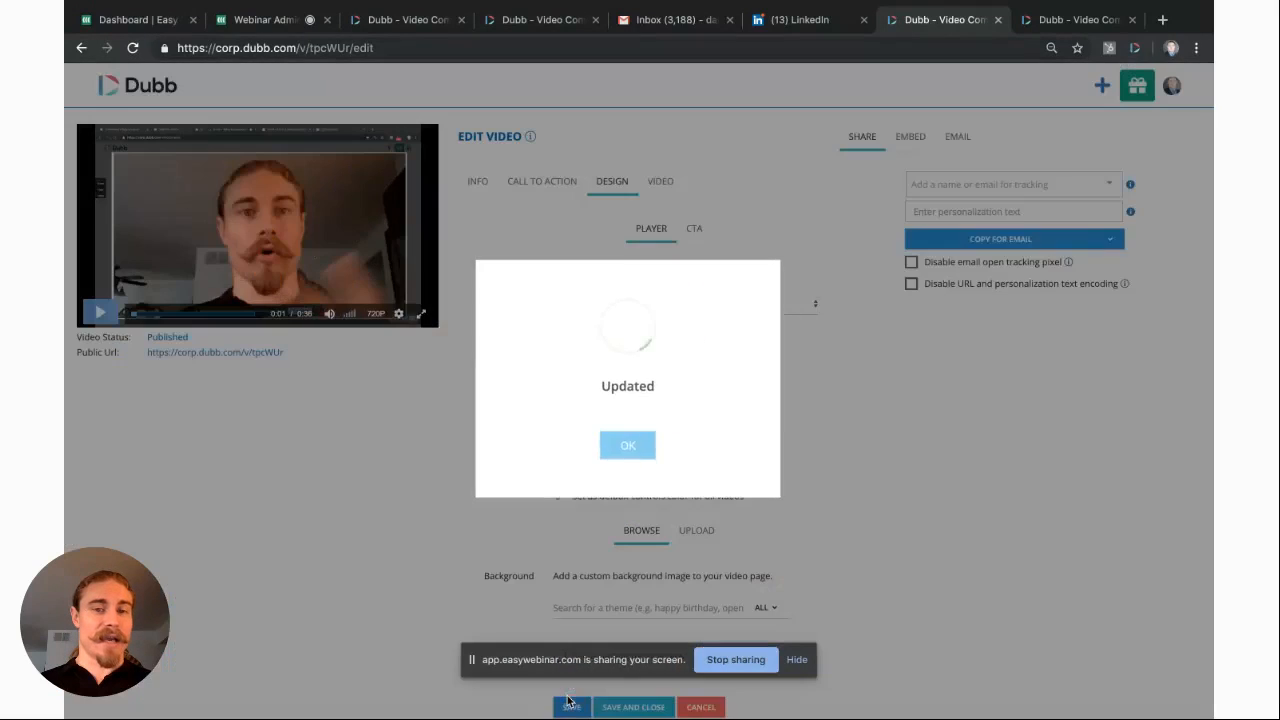
pyautogui.click(628, 444)
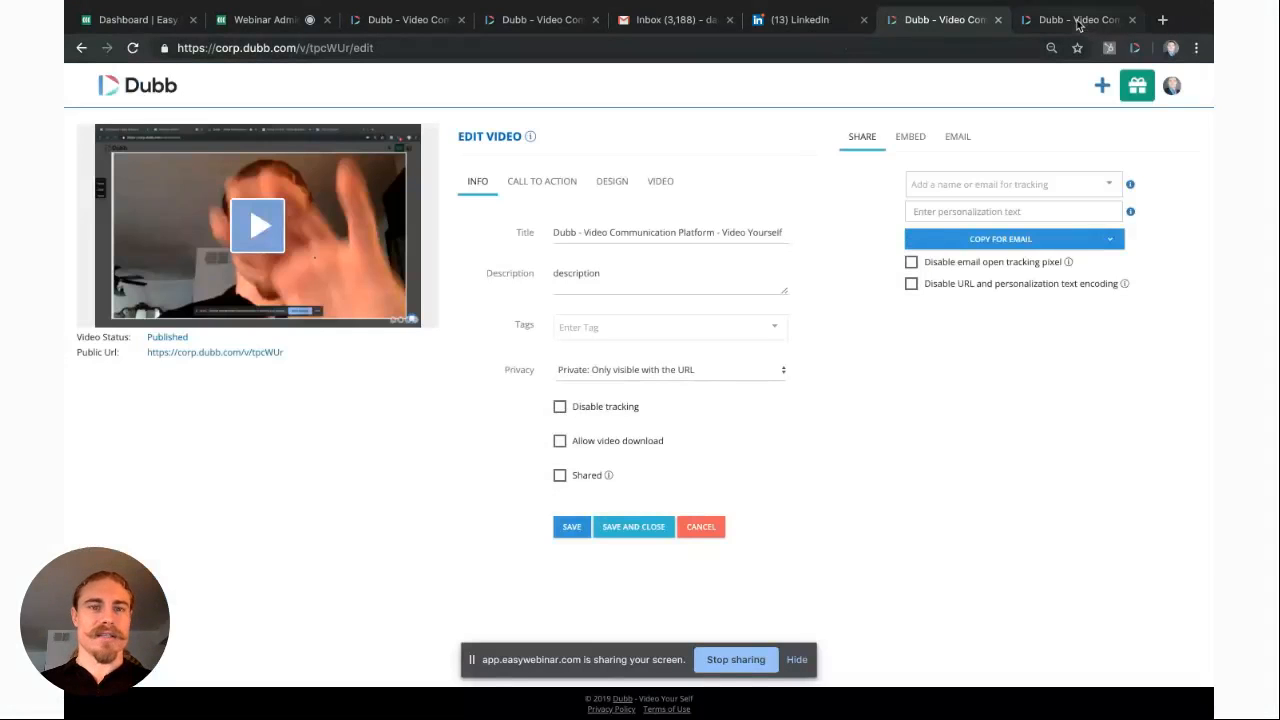
# Step: Reload the video's public page and check the company logo on the player
pyautogui.click(1078, 22)
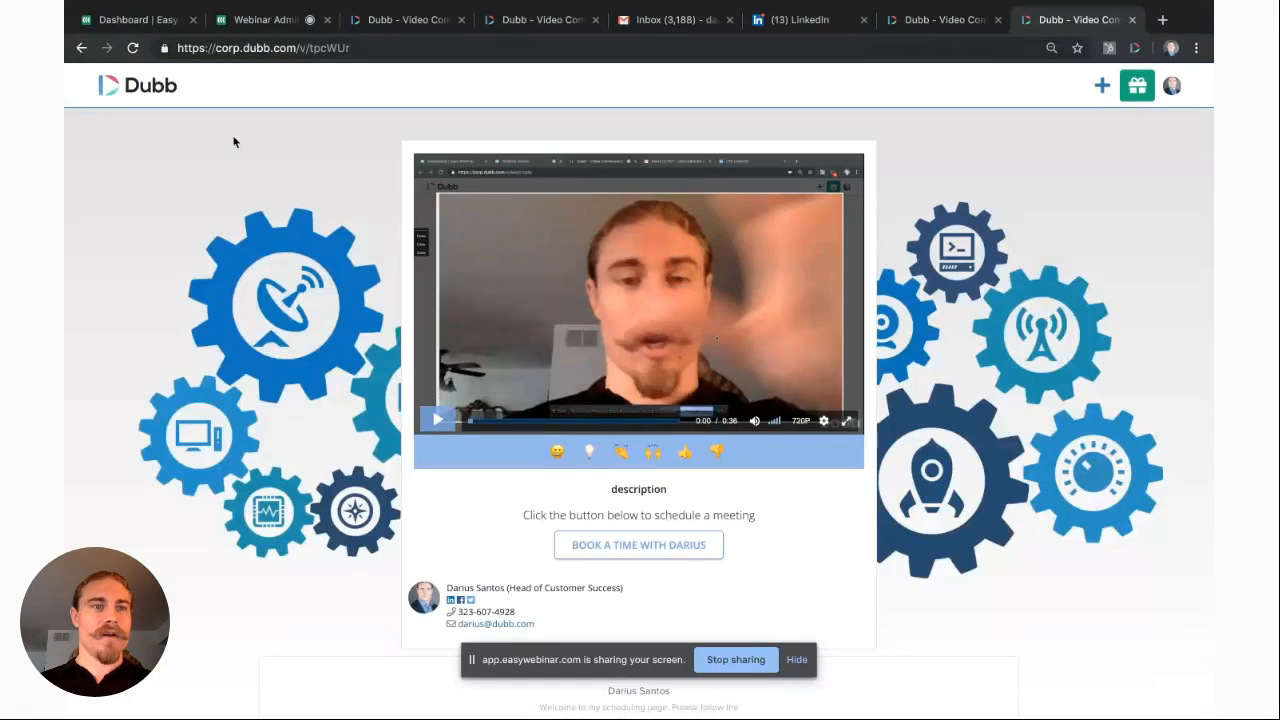
pyautogui.click(133, 48)
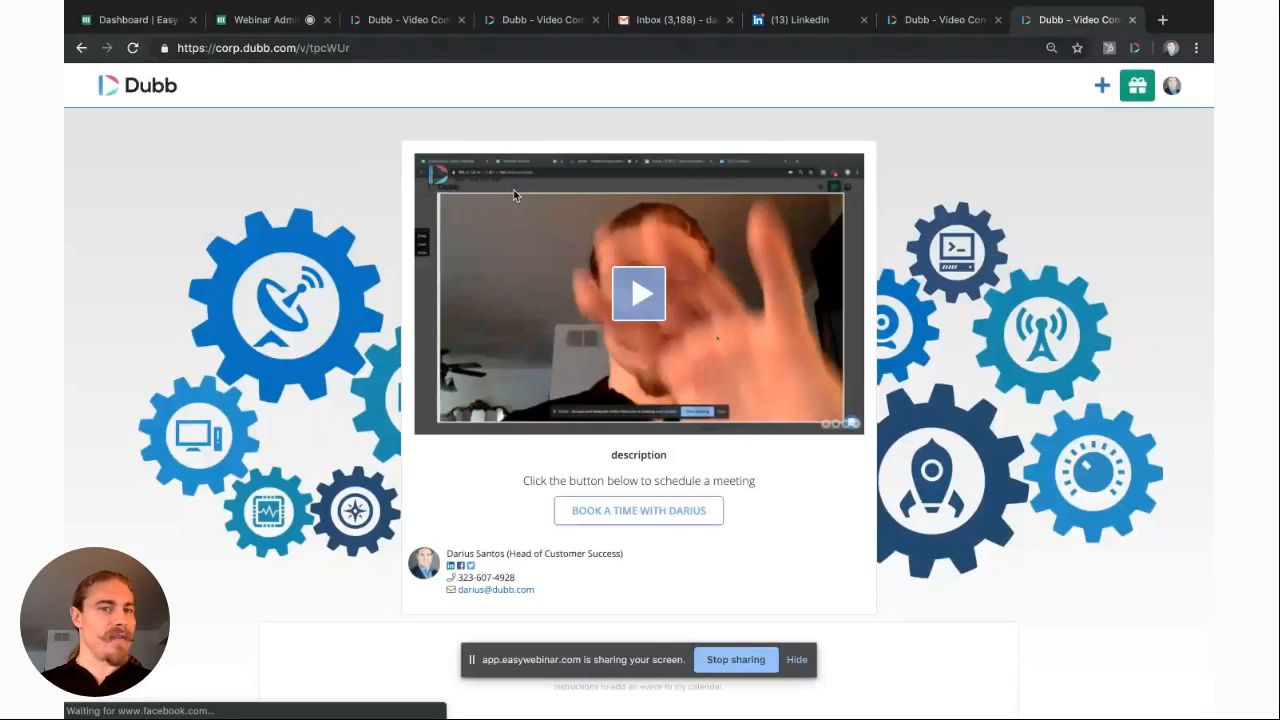
pyautogui.moveTo(996, 21)
# Step: Return to the video's player design settings and view the available logo positions, keeping Top Left
pyautogui.click(935, 28)
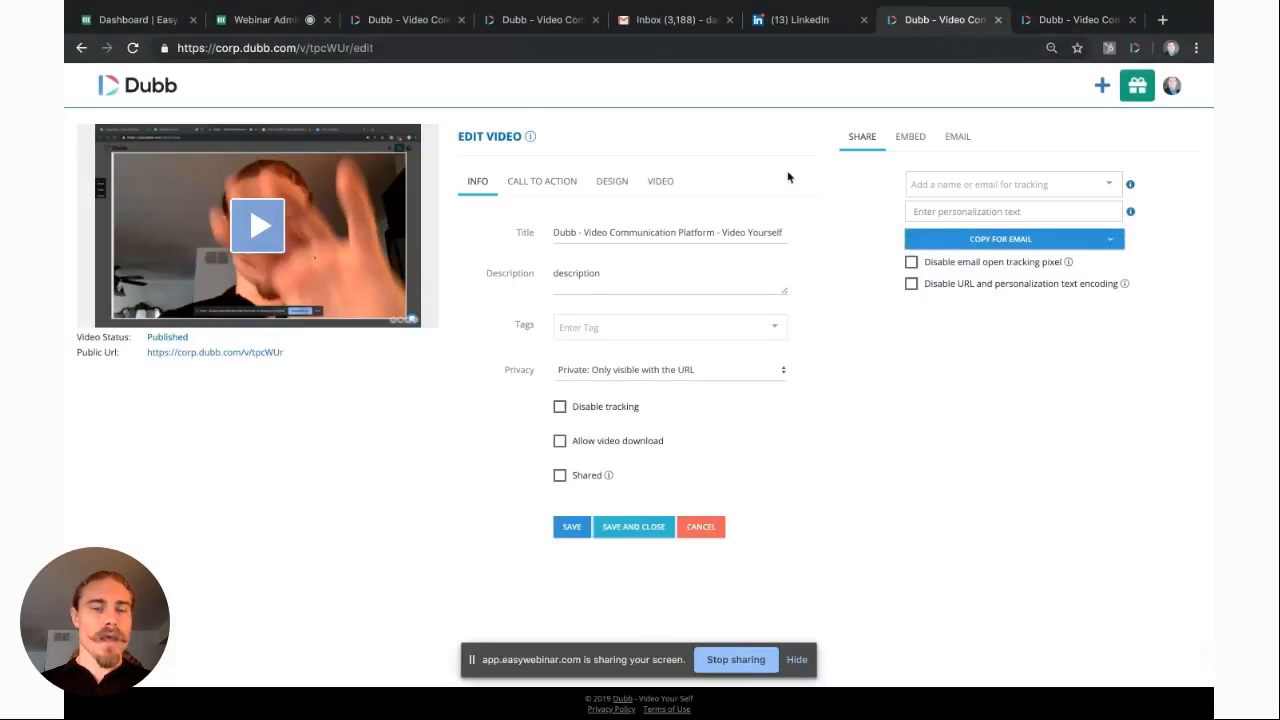
pyautogui.click(610, 181)
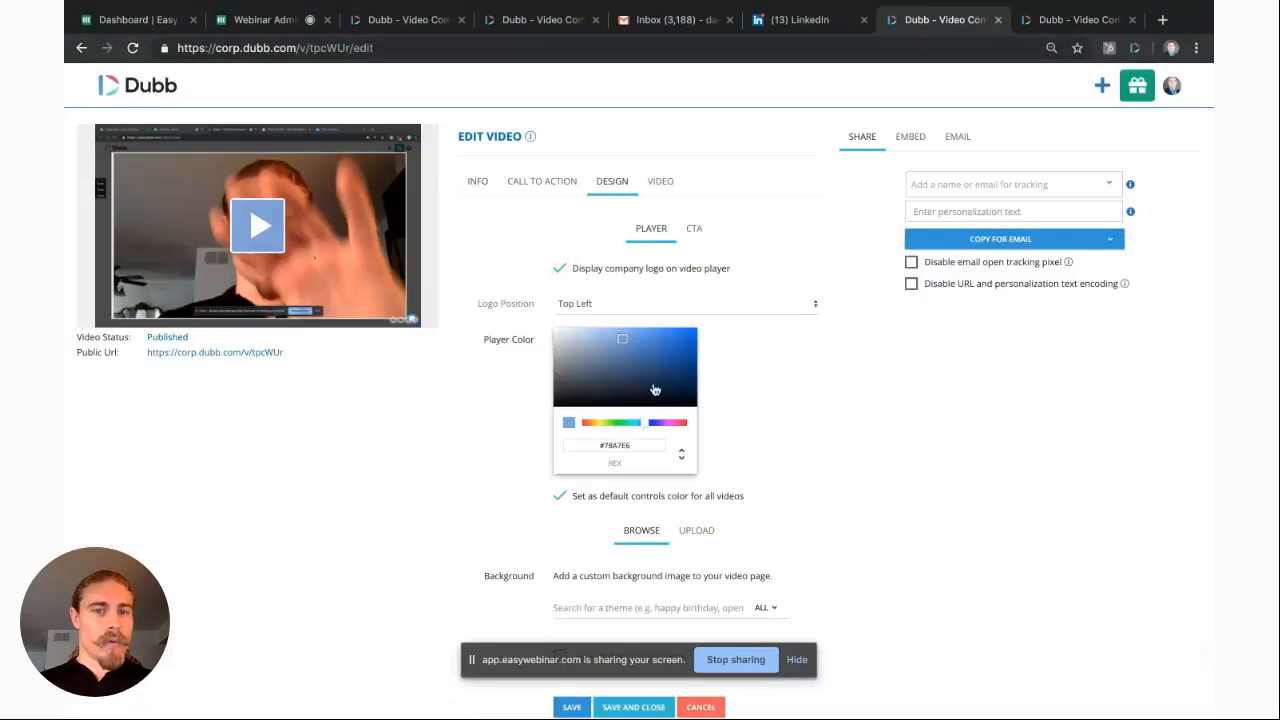
pyautogui.scroll(-1, 655, 388)
pyautogui.click(625, 263)
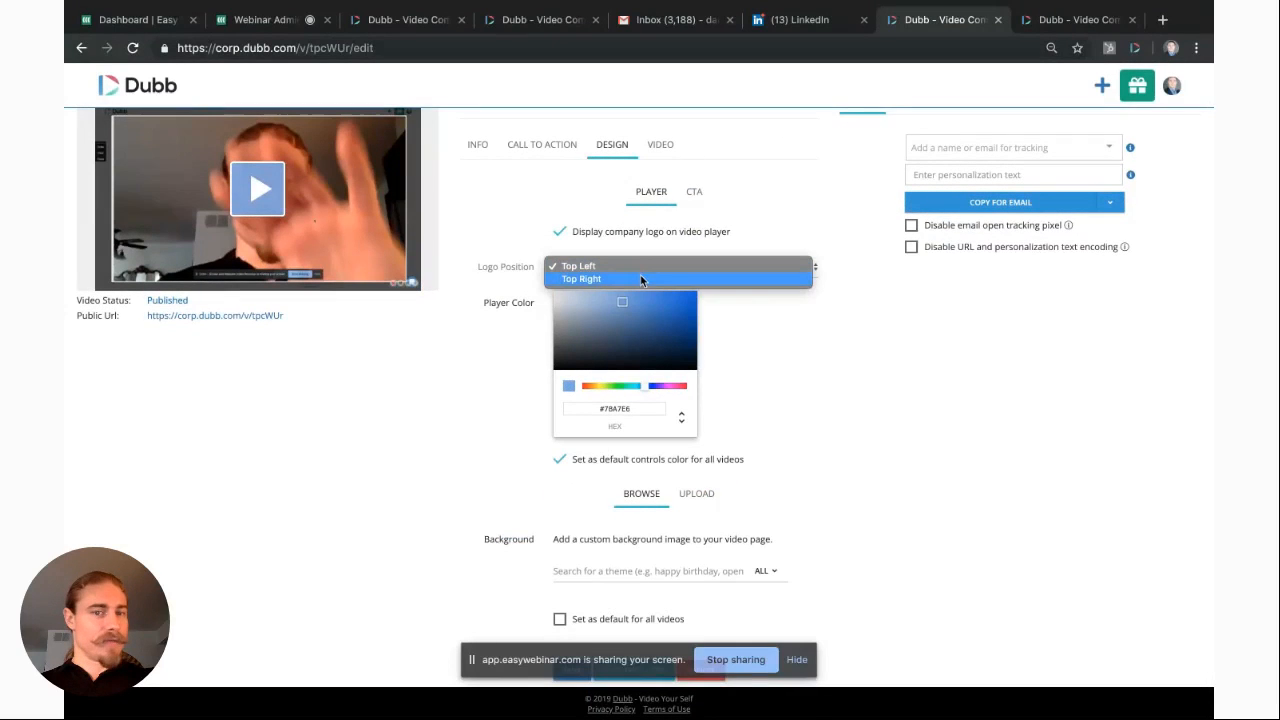
pyautogui.click(784, 354)
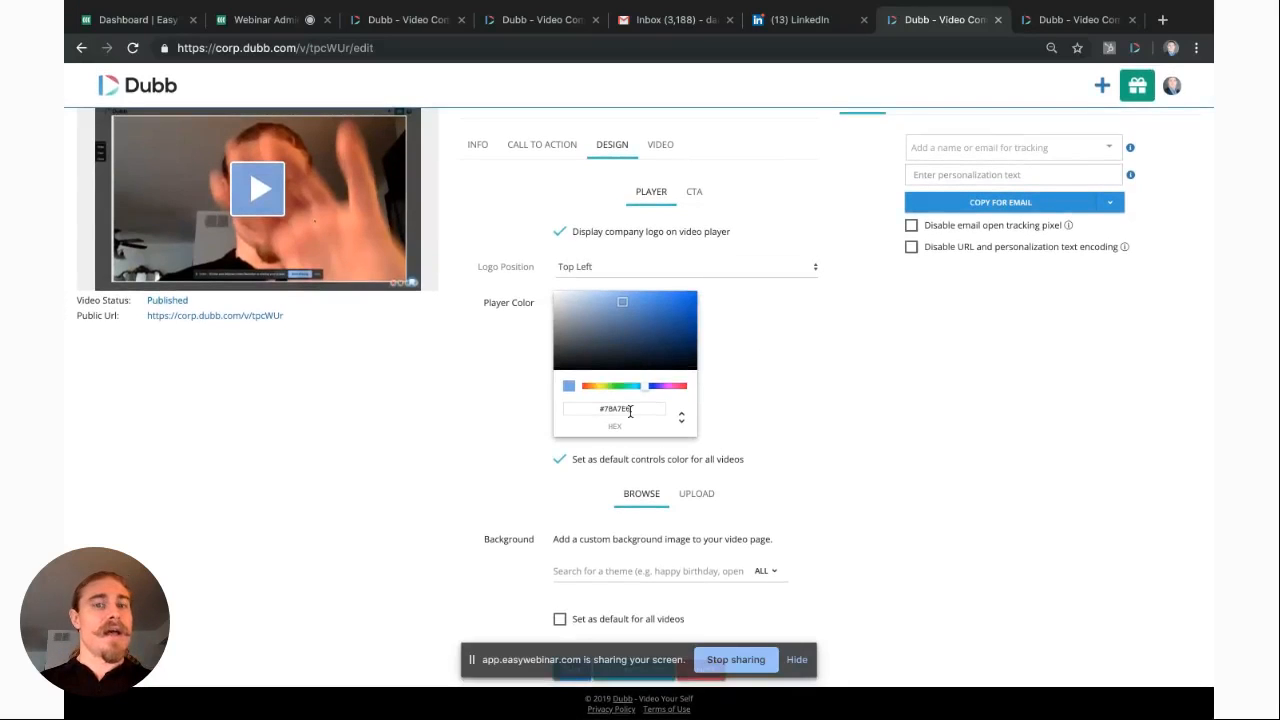
# Step: Show the video's CTA color settings and compare them with the call to action button on its public page
pyautogui.click(695, 192)
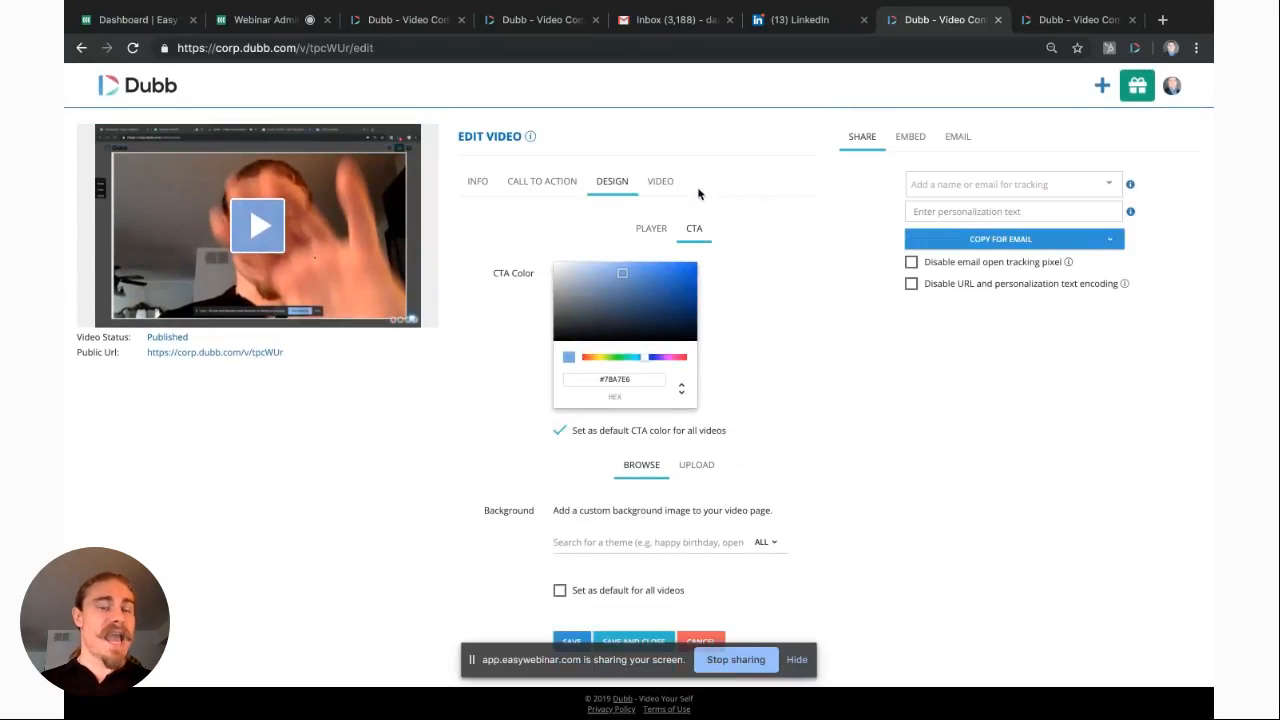
pyautogui.click(1068, 51)
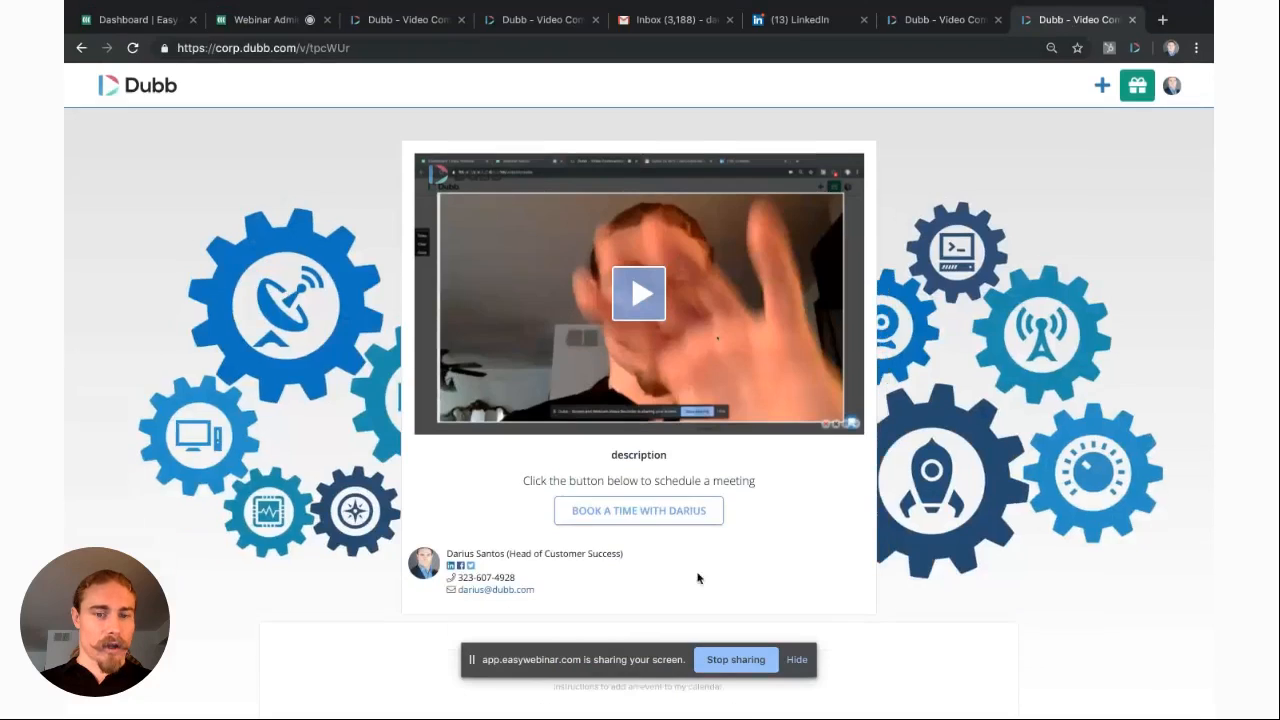
pyautogui.click(935, 19)
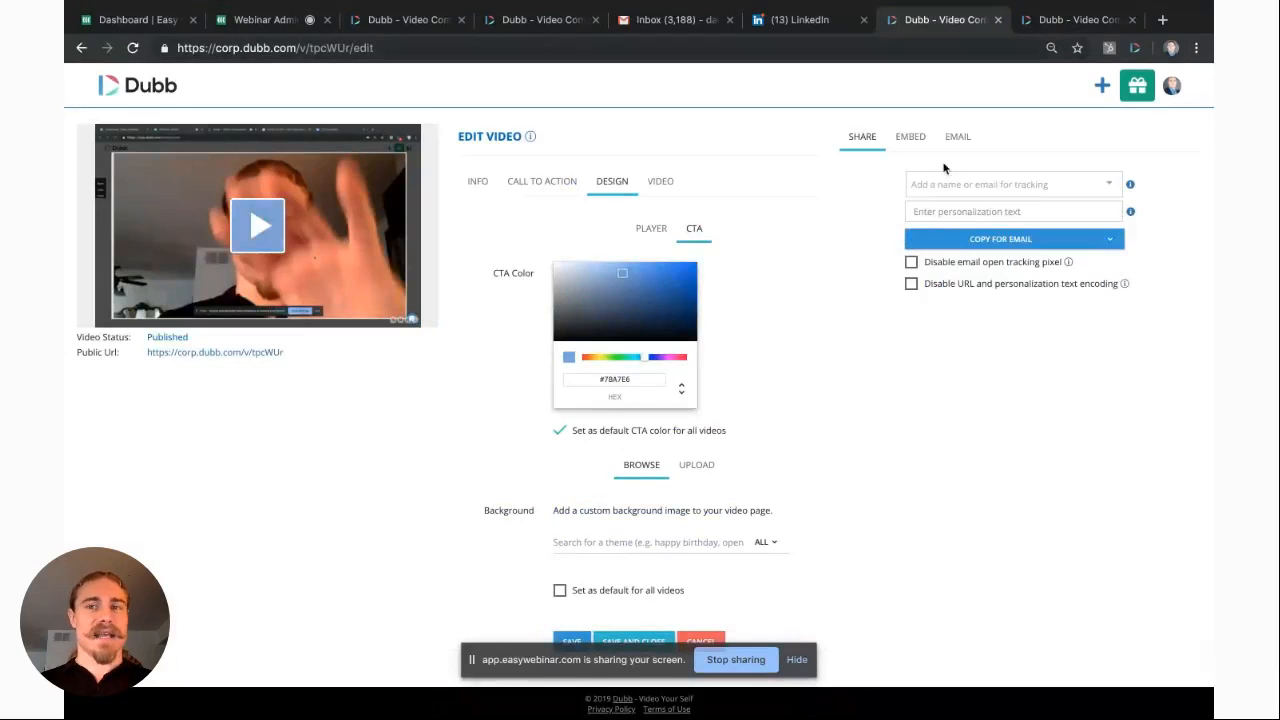
# Step: View the background image on the video's public page and return to its CTA design settings
pyautogui.click(1053, 20)
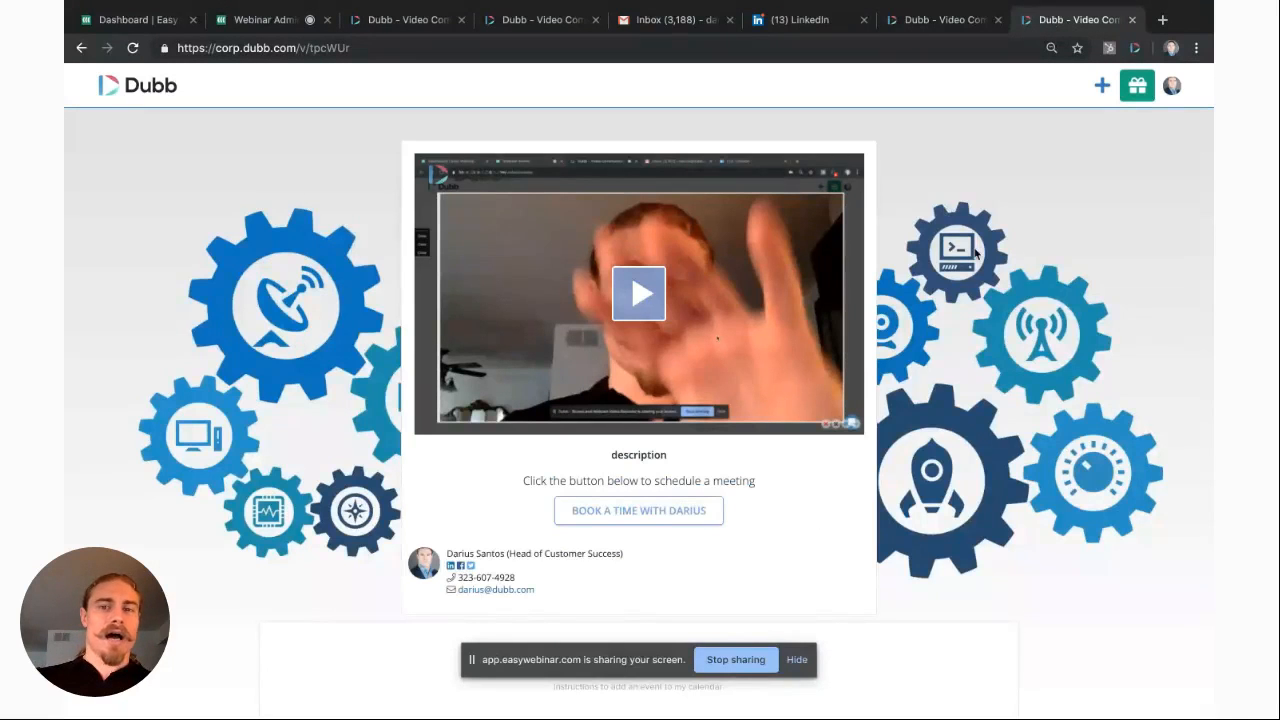
pyautogui.click(943, 22)
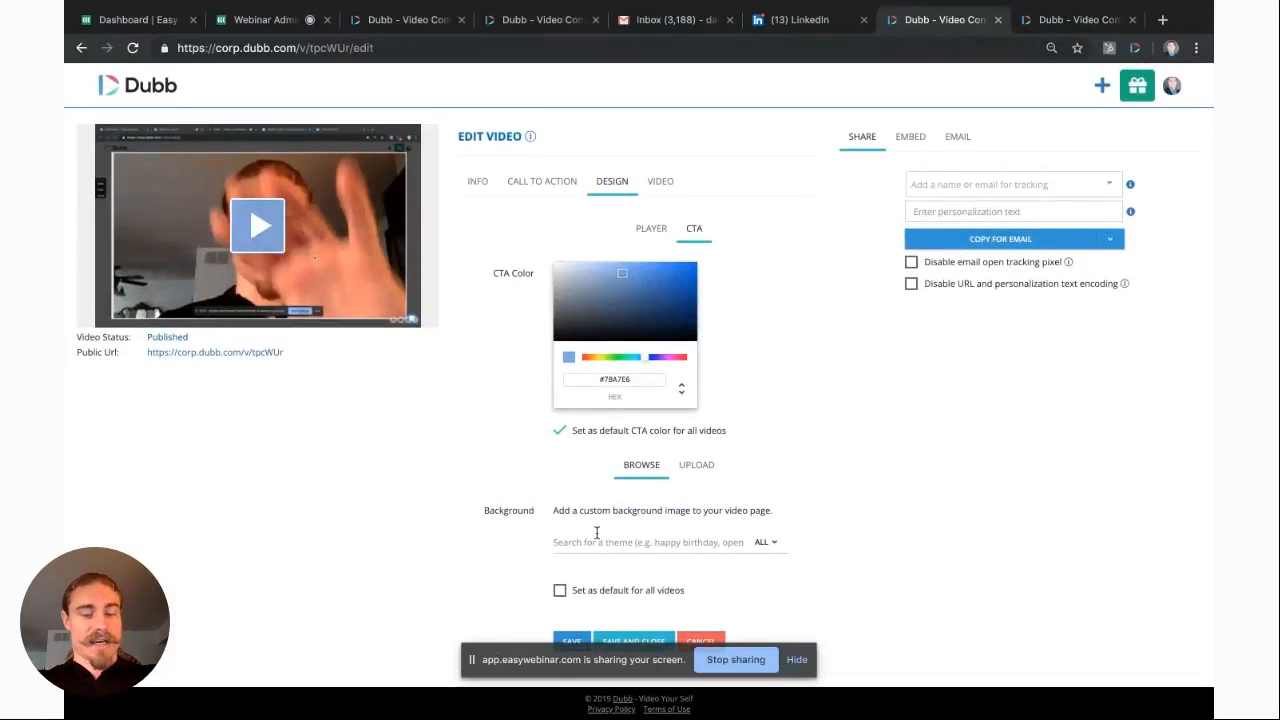
# Step: Try to search the background images in the CTA design settings for "tech" and hide the screen-sharing notice
pyautogui.click(596, 533)
pyautogui.write('tech')
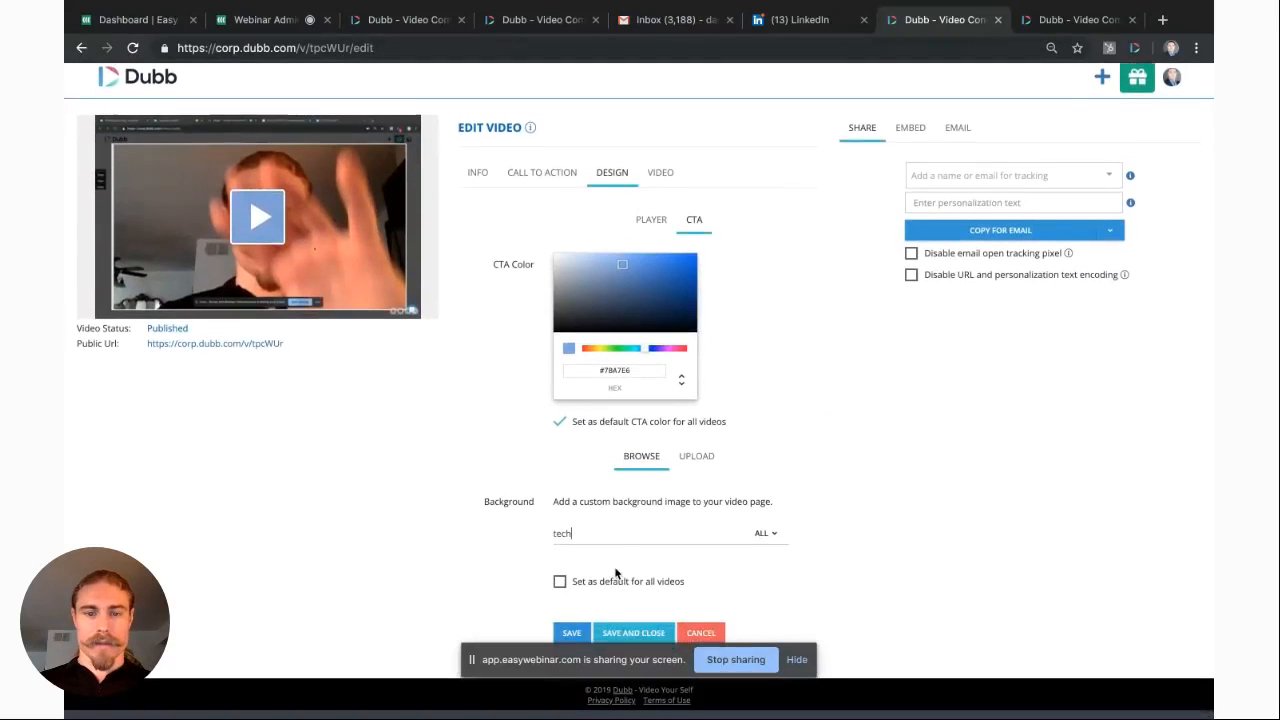
pyautogui.click(797, 659)
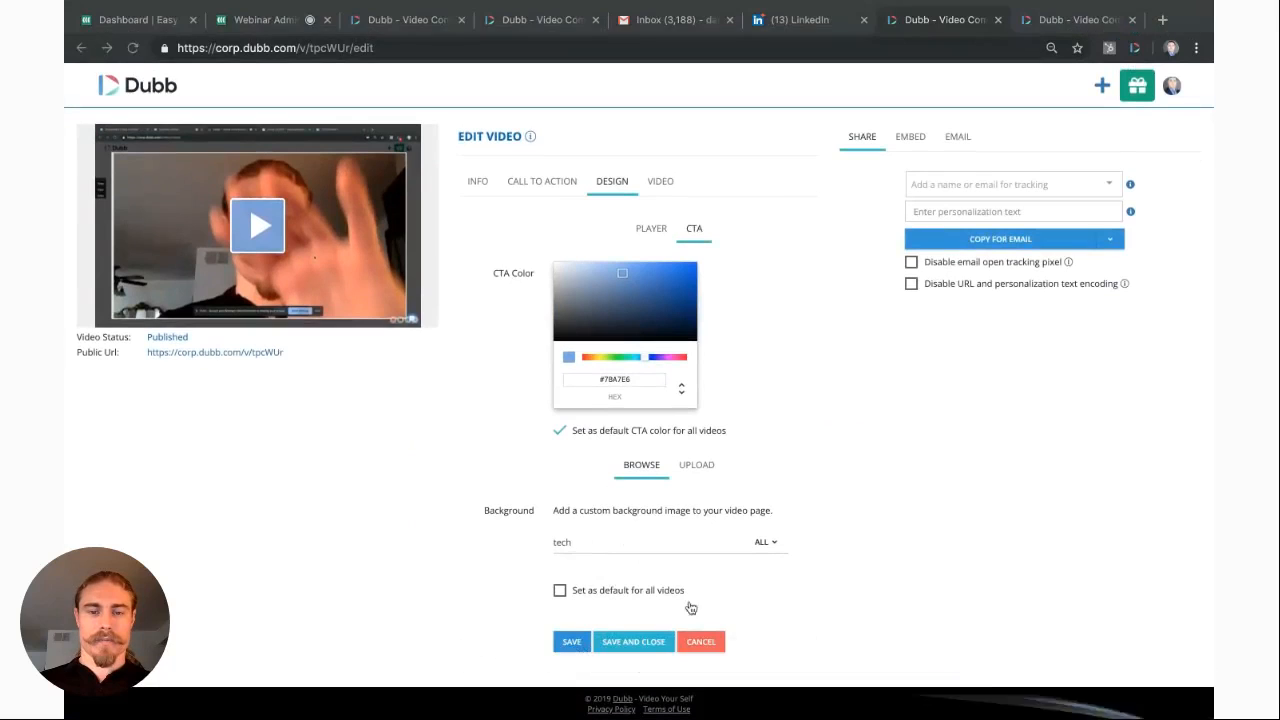
pyautogui.click(682, 462)
pyautogui.click(660, 463)
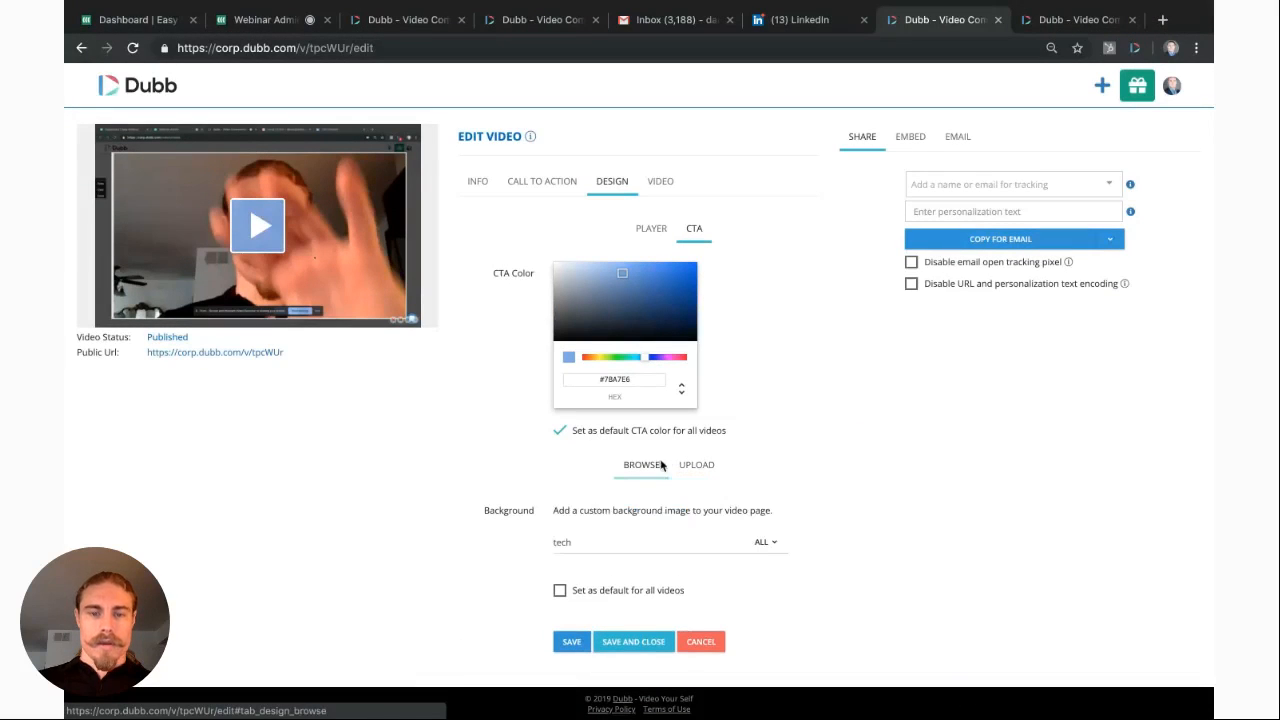
pyautogui.click(600, 536)
pyautogui.click(765, 541)
pyautogui.click(772, 542)
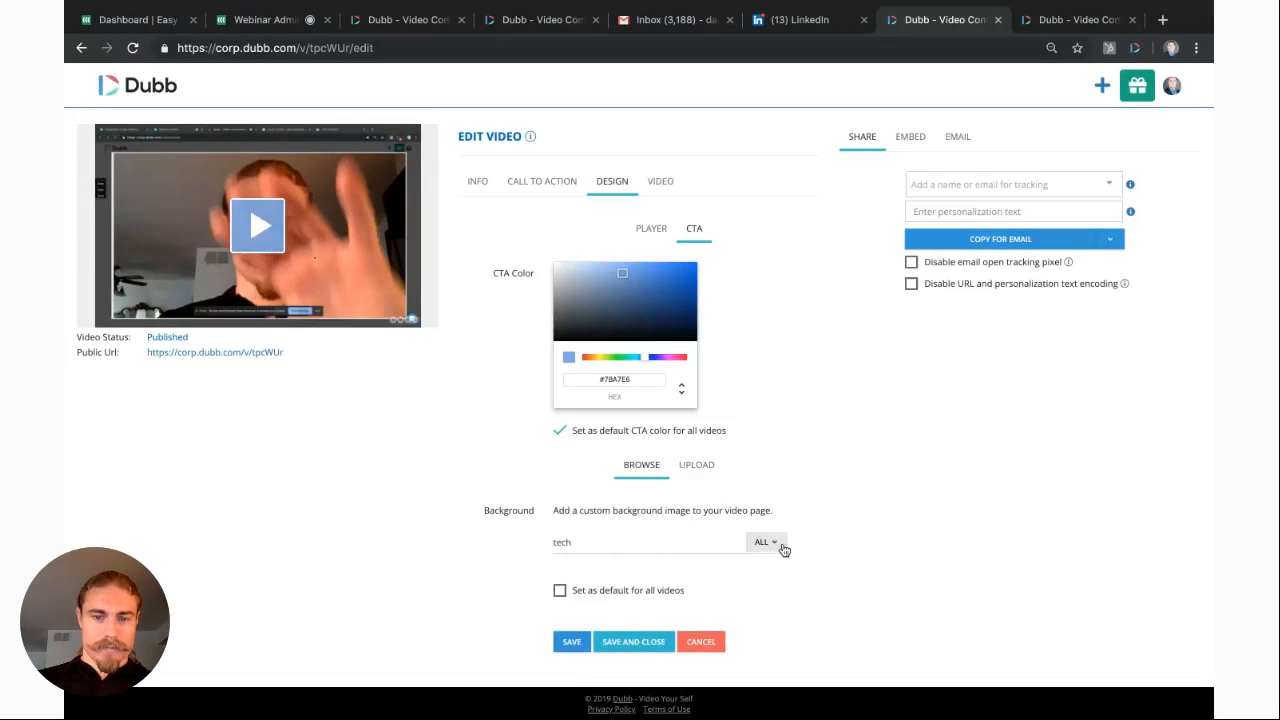
pyautogui.click(768, 542)
pyautogui.click(707, 564)
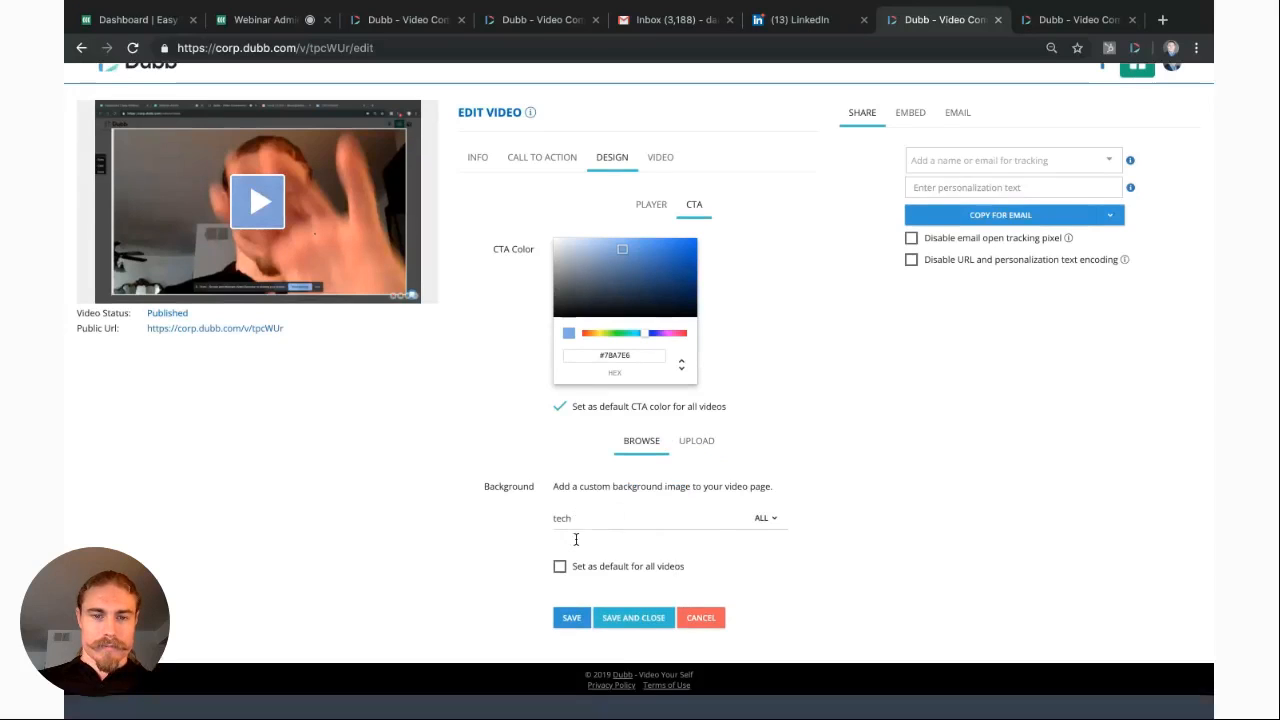
pyautogui.click(589, 543)
pyautogui.press('Return')
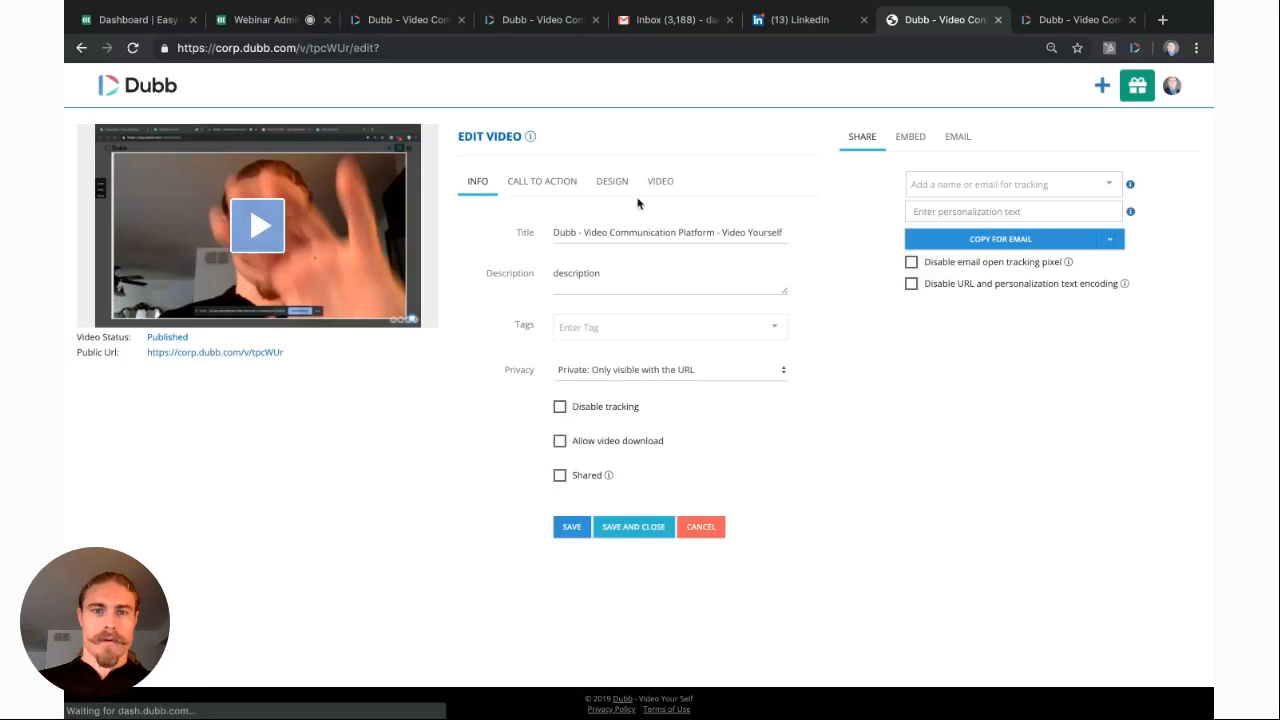
# Step: Reopen the video's player design settings and search the background images for "technology"
pyautogui.click(614, 183)
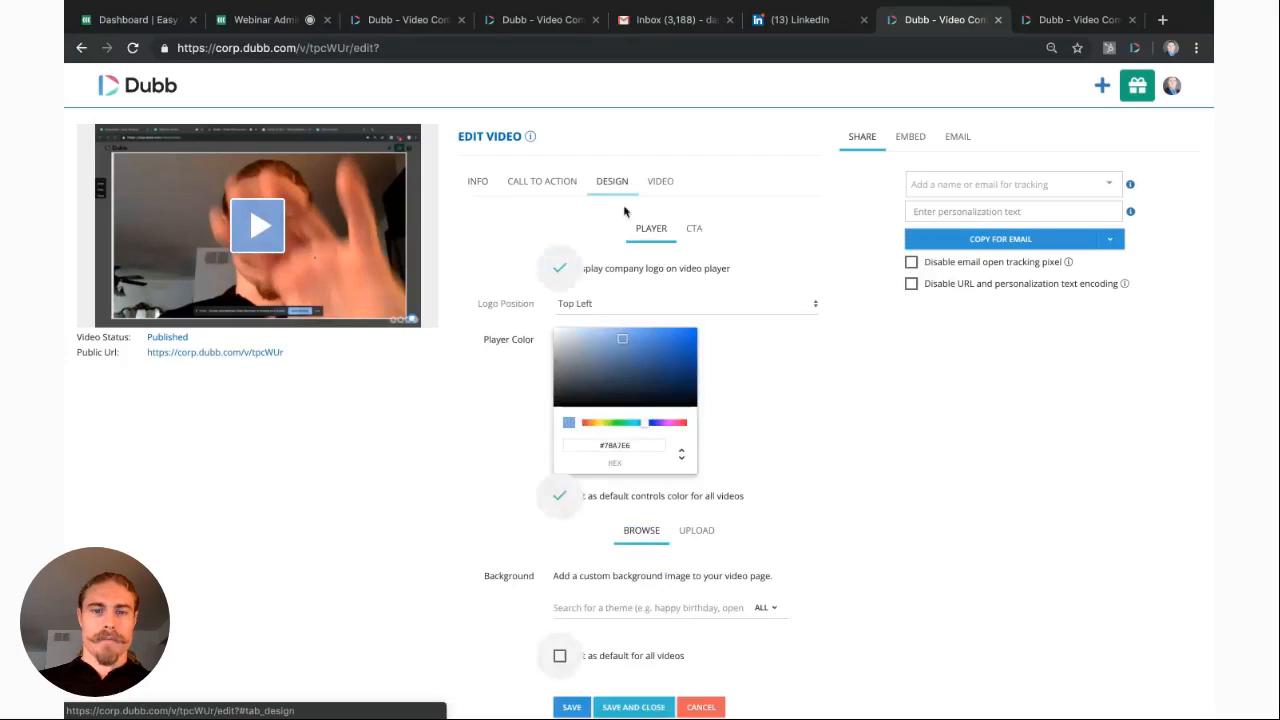
pyautogui.click(587, 607)
pyautogui.write('tec')
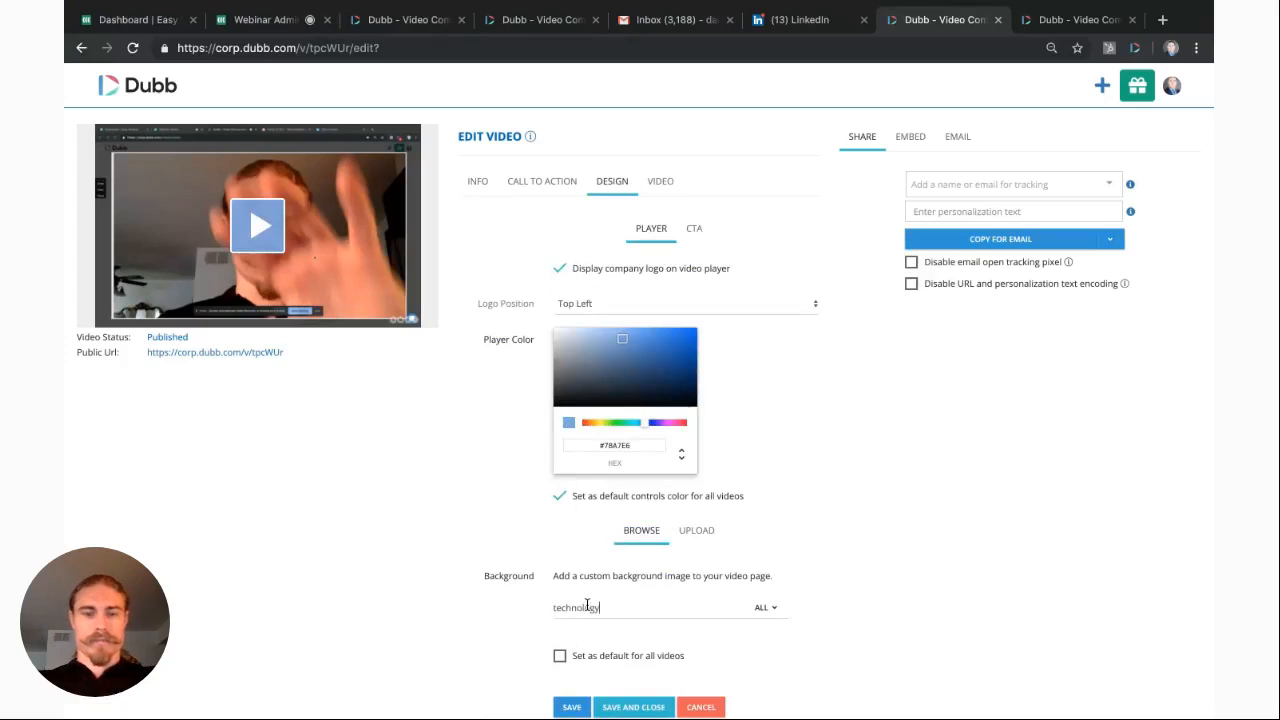
pyautogui.write('hnology')
pyautogui.scroll(-1, 664, 550)
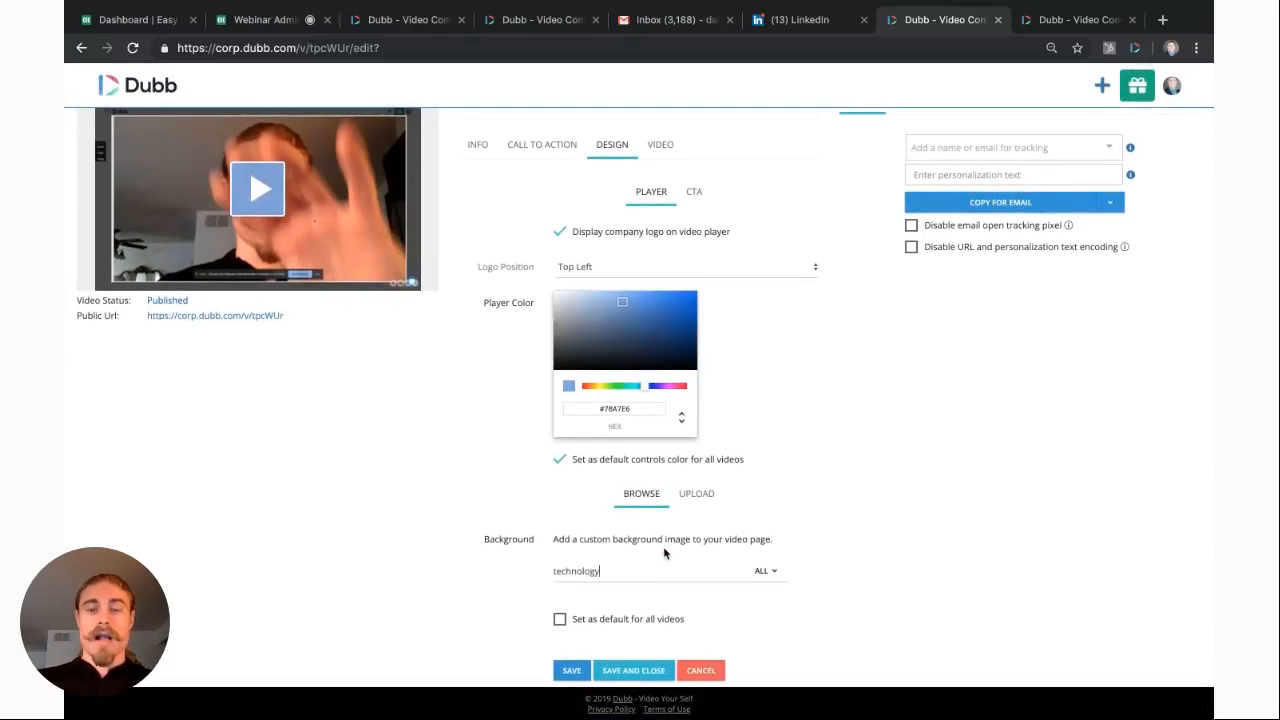
# Step: Show the custom background upload option and its required image size, comparing it with the video's public page
pyautogui.click(698, 505)
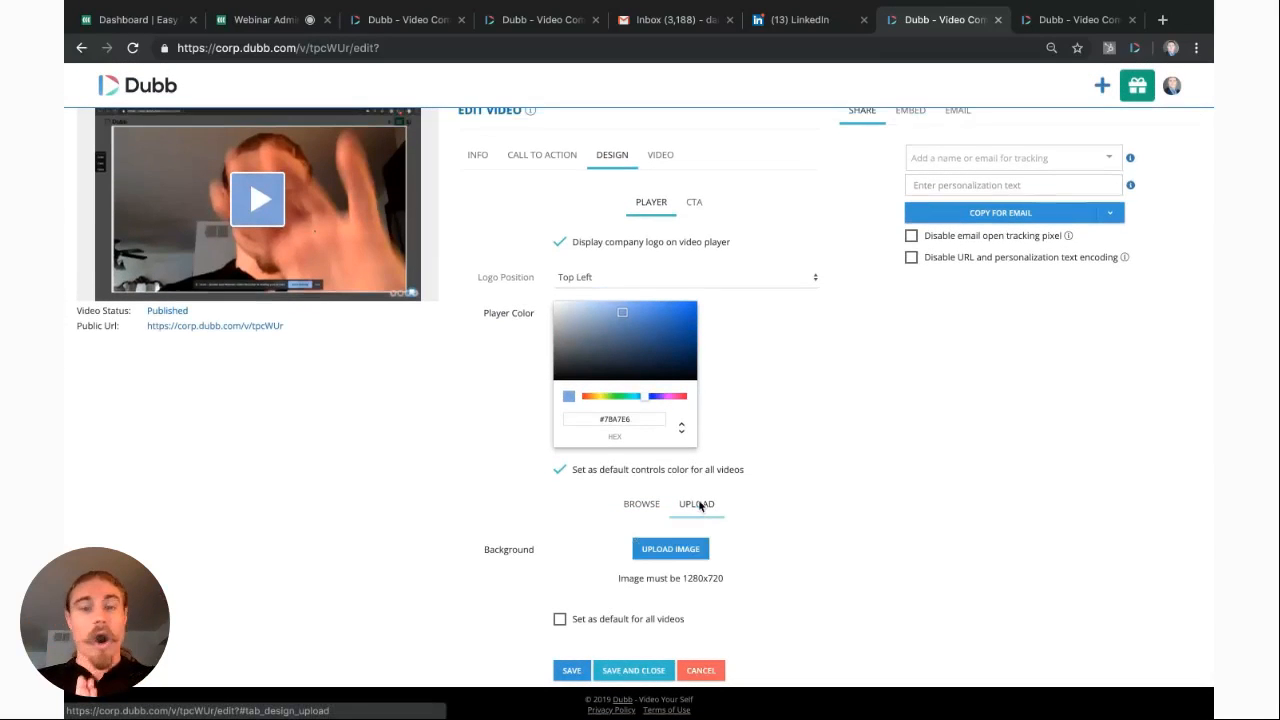
pyautogui.click(1078, 24)
pyautogui.click(916, 20)
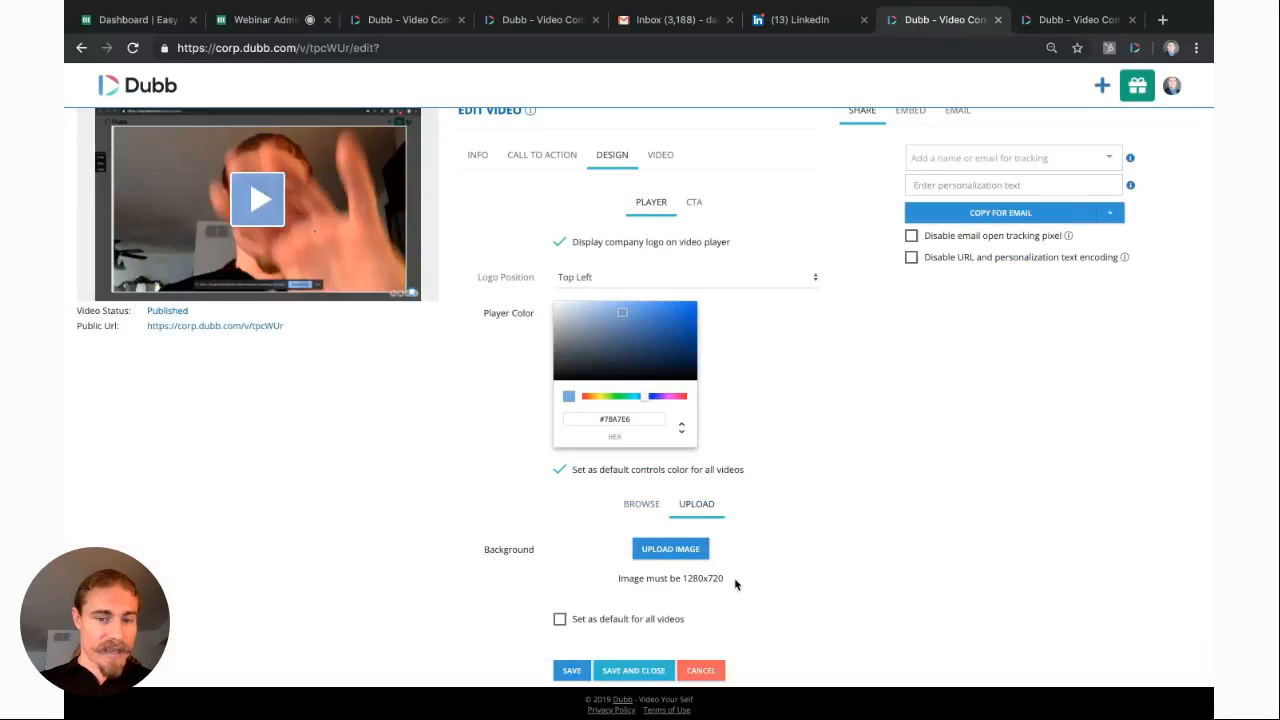
pyautogui.moveTo(735, 582); pyautogui.dragTo(679, 579)
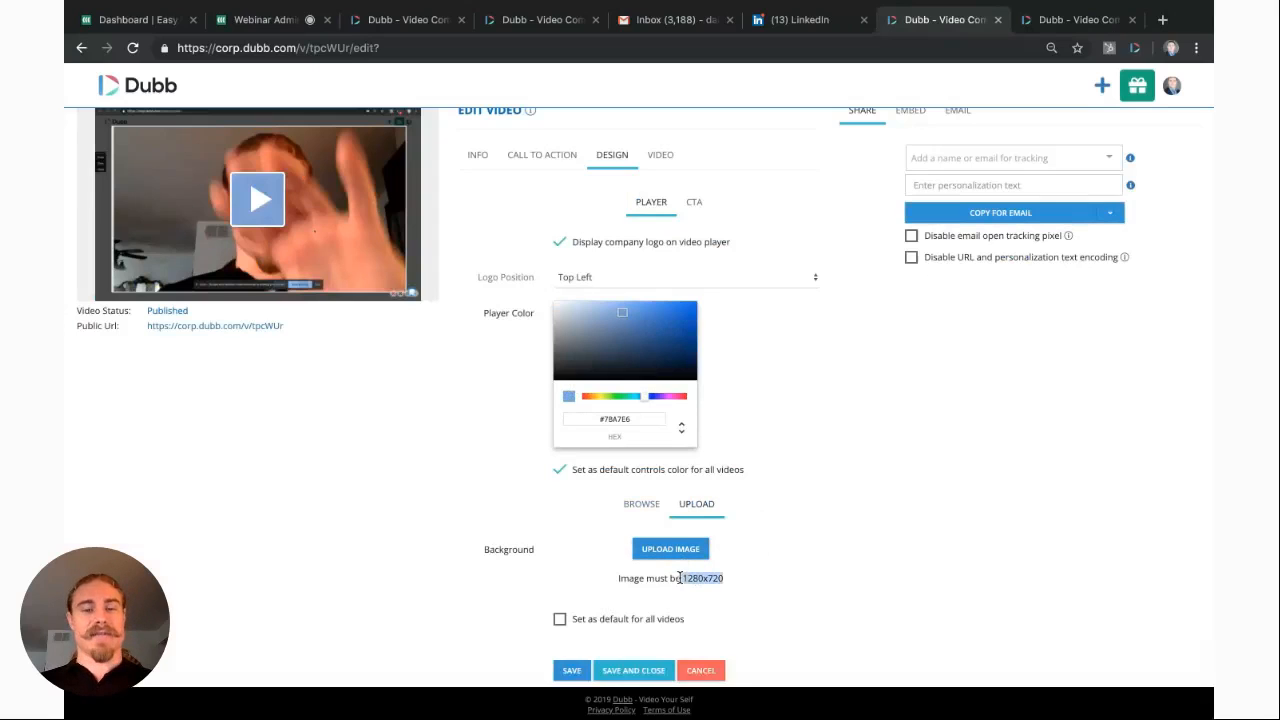
# Step: Choose the blue gears image from the technology backgrounds for the video page and save the video
pyautogui.click(632, 507)
pyautogui.scroll(-3, 660, 660)
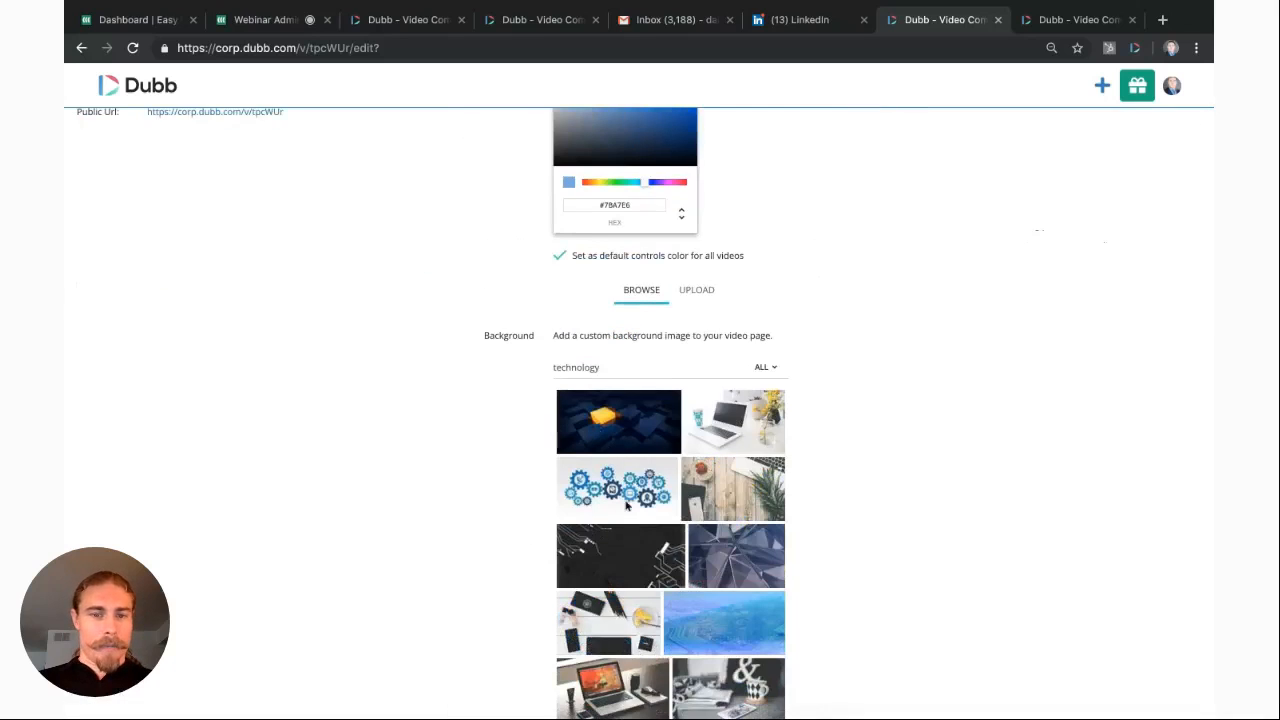
pyautogui.scroll(-5, 627, 496)
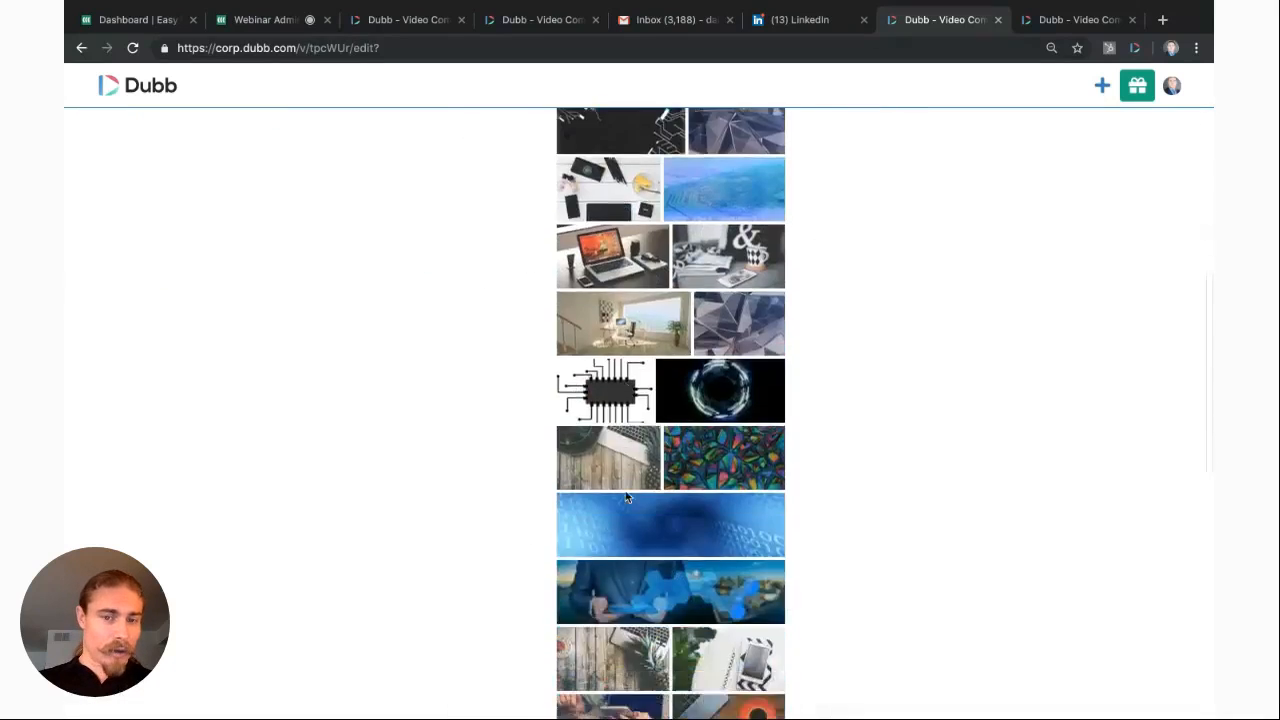
pyautogui.scroll(5, 627, 494)
pyautogui.click(624, 409)
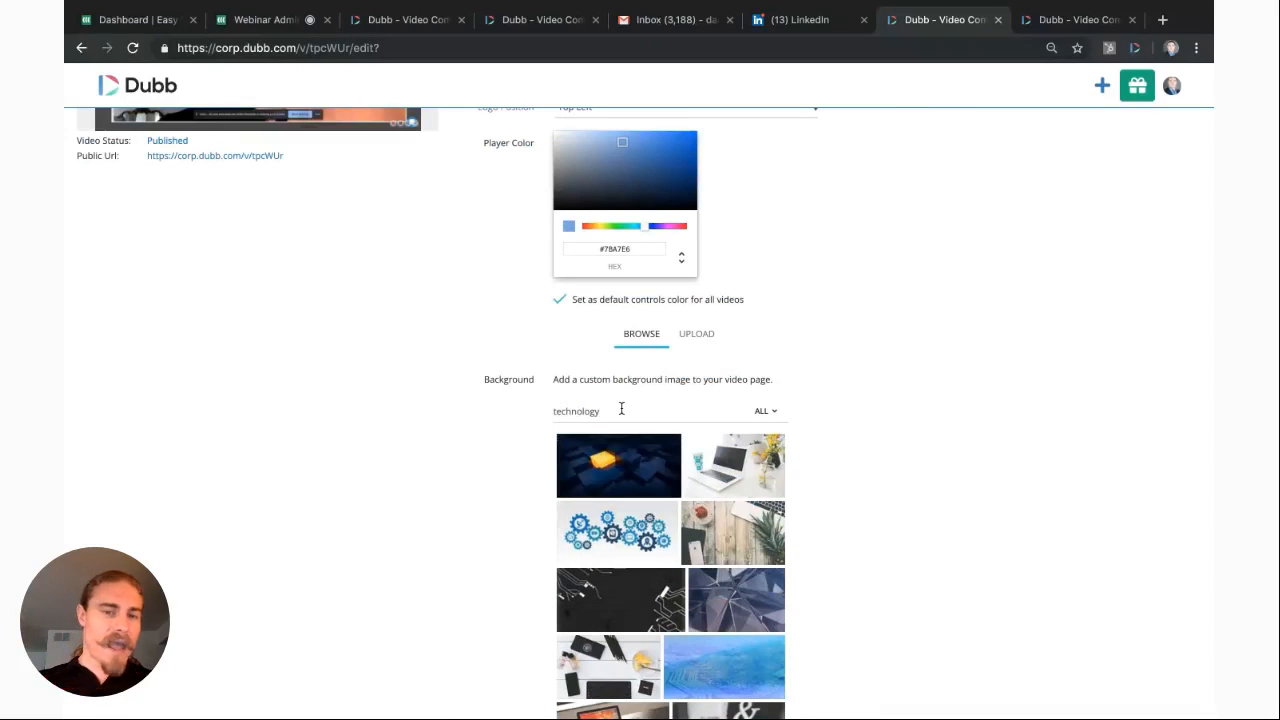
pyautogui.click(635, 535)
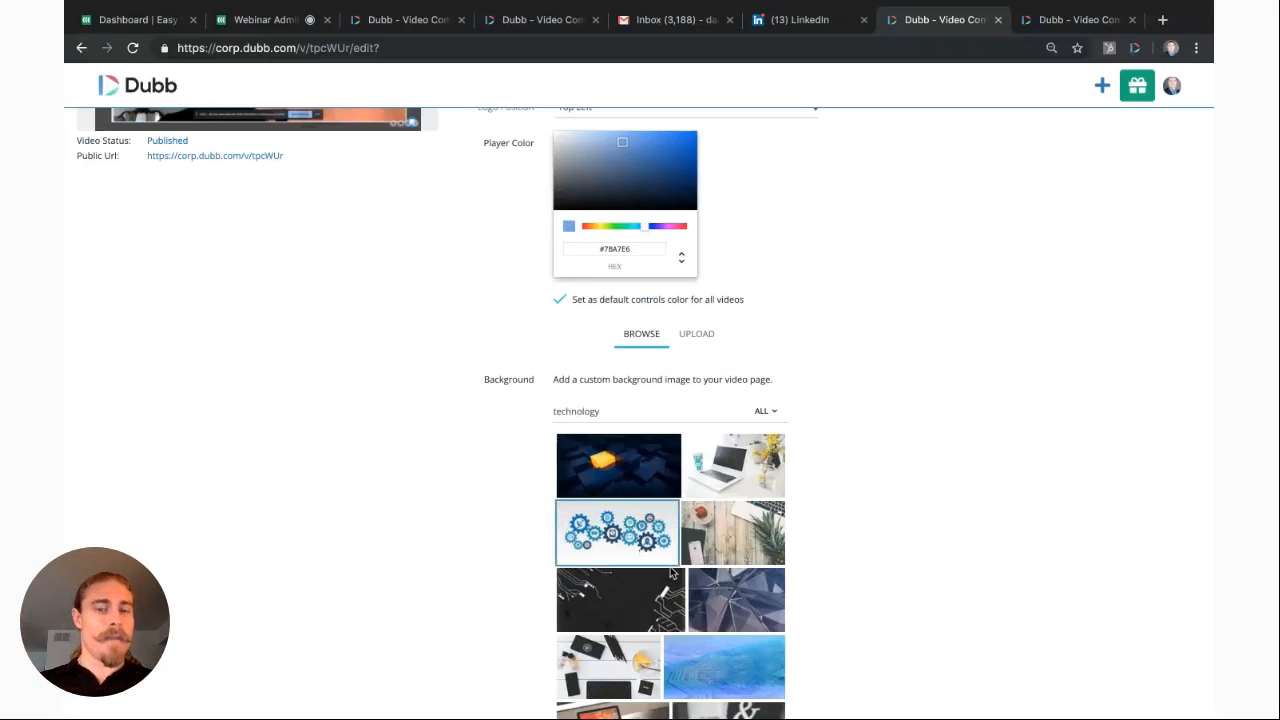
pyautogui.scroll(-8, 672, 572)
pyautogui.scroll(-5, 672, 572)
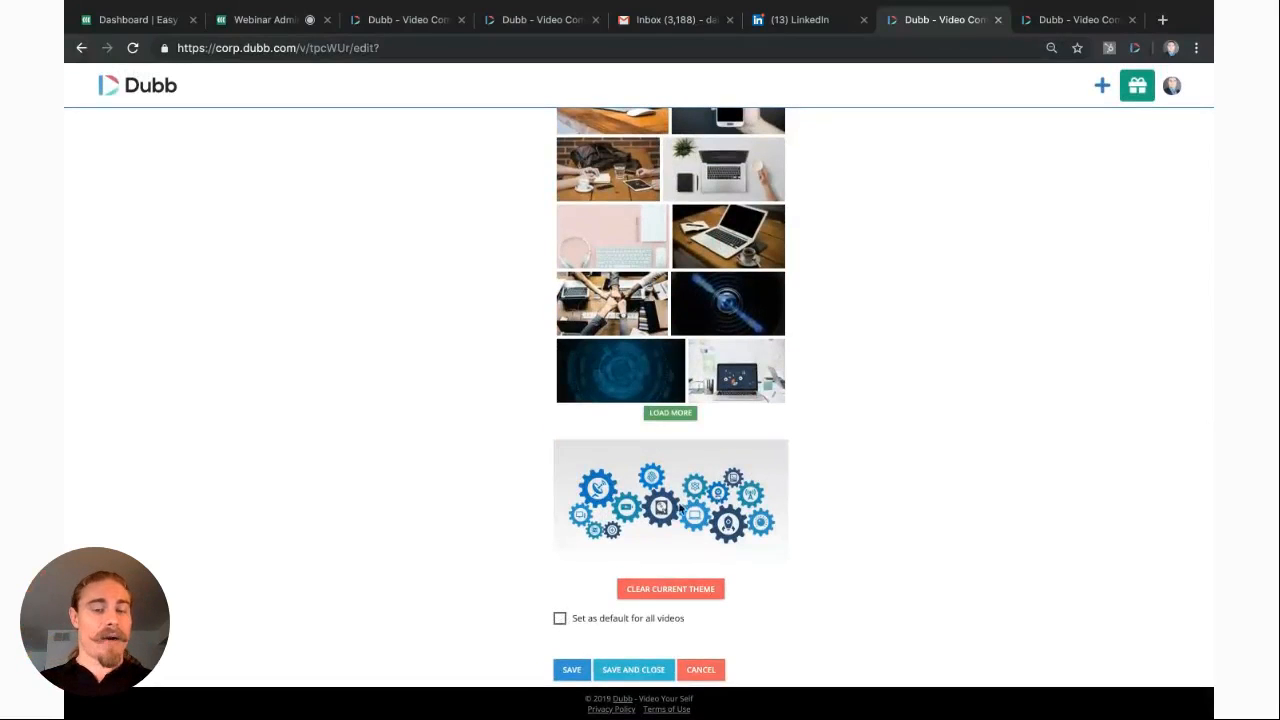
pyautogui.click(568, 672)
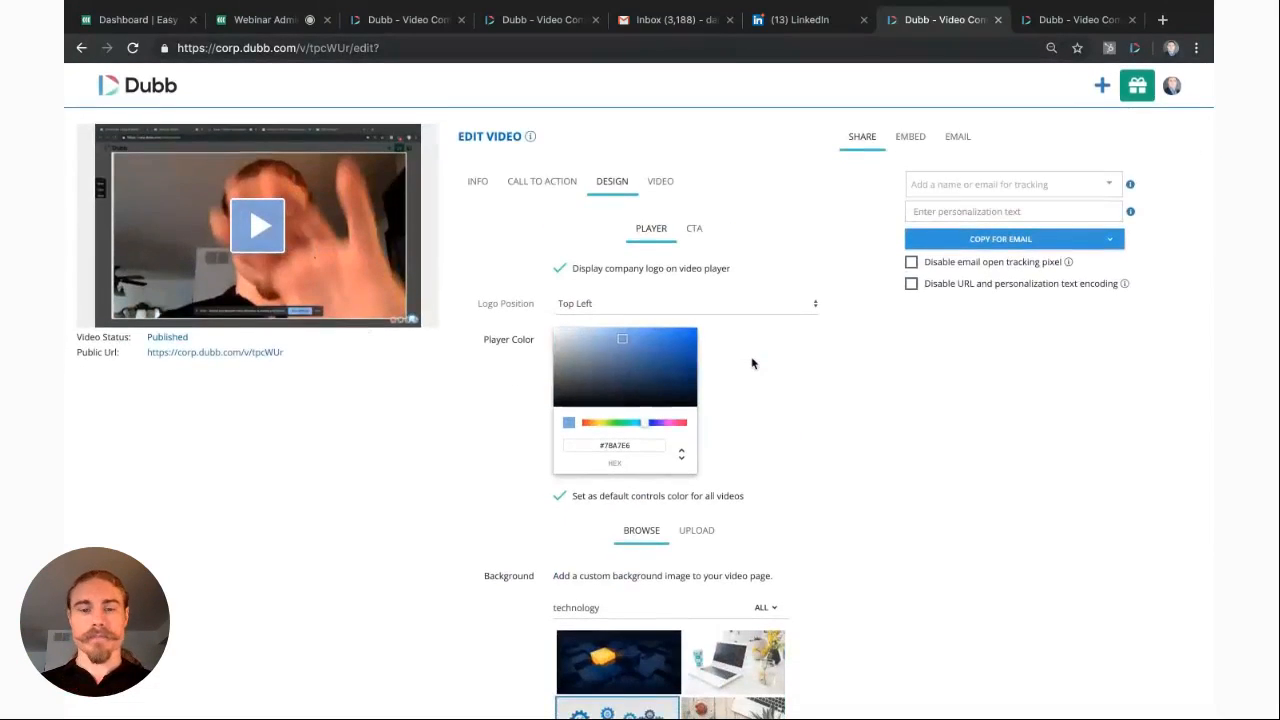
# Step: View the video's public page and point out the company logo in its header
pyautogui.click(1068, 20)
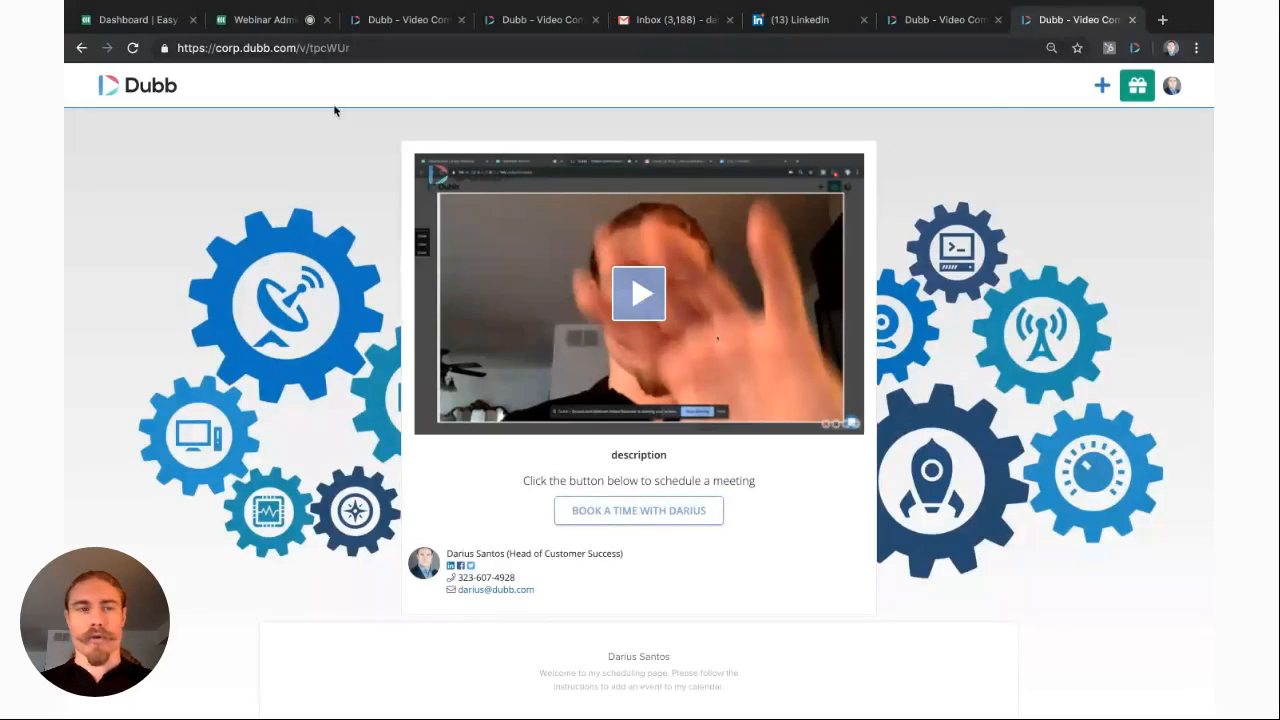
pyautogui.moveTo(198, 94); pyautogui.dragTo(84, 90)
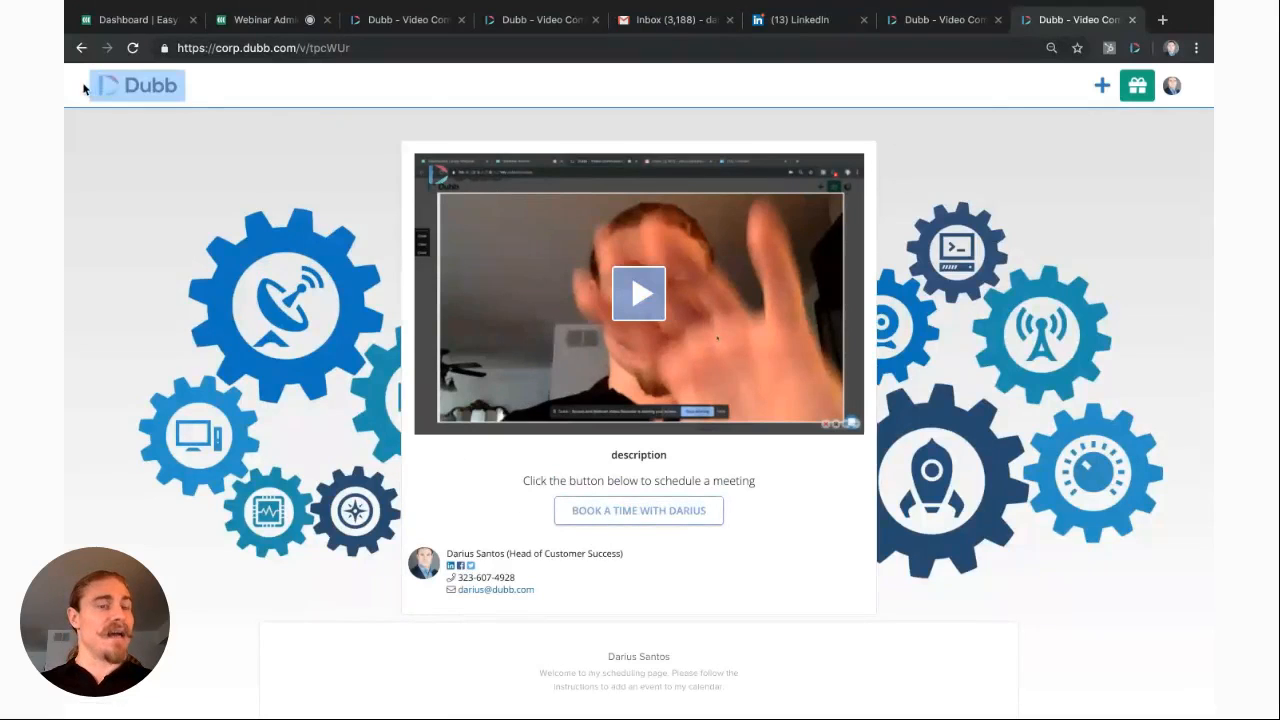
pyautogui.moveTo(202, 104); pyautogui.dragTo(86, 80)
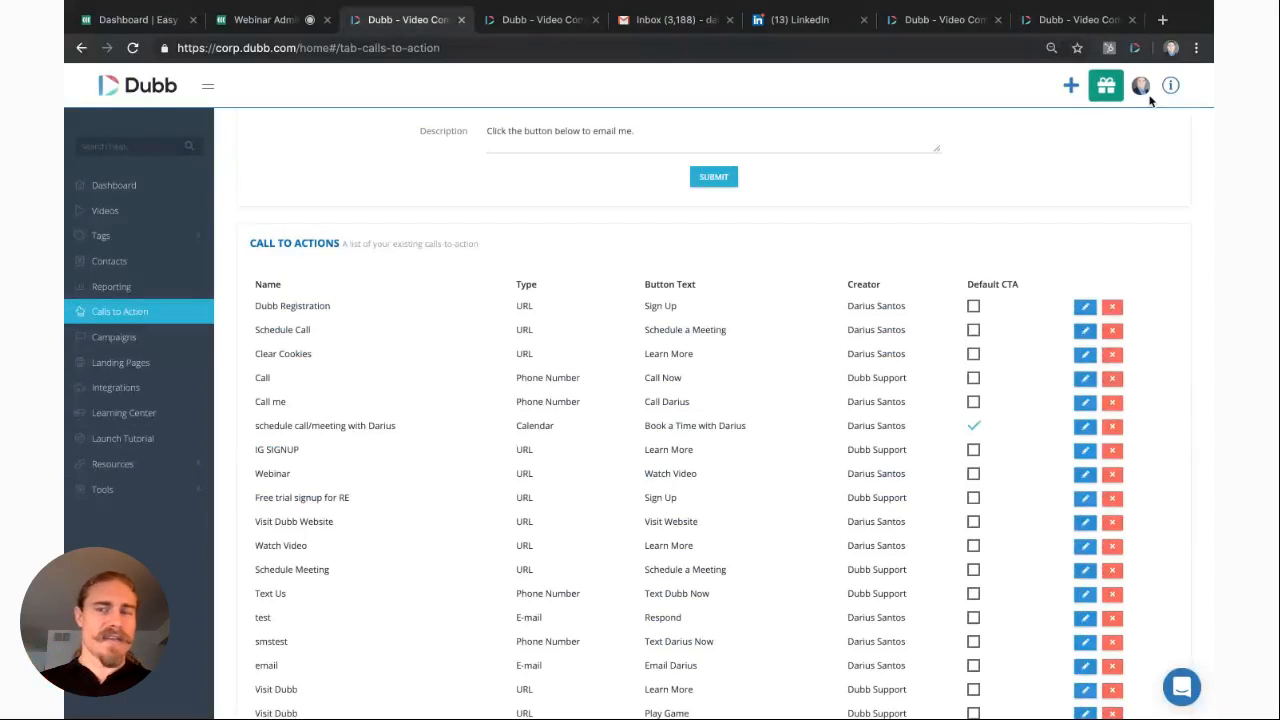
# Step: Open the account settings and view the My Team page
pyautogui.click(1141, 88)
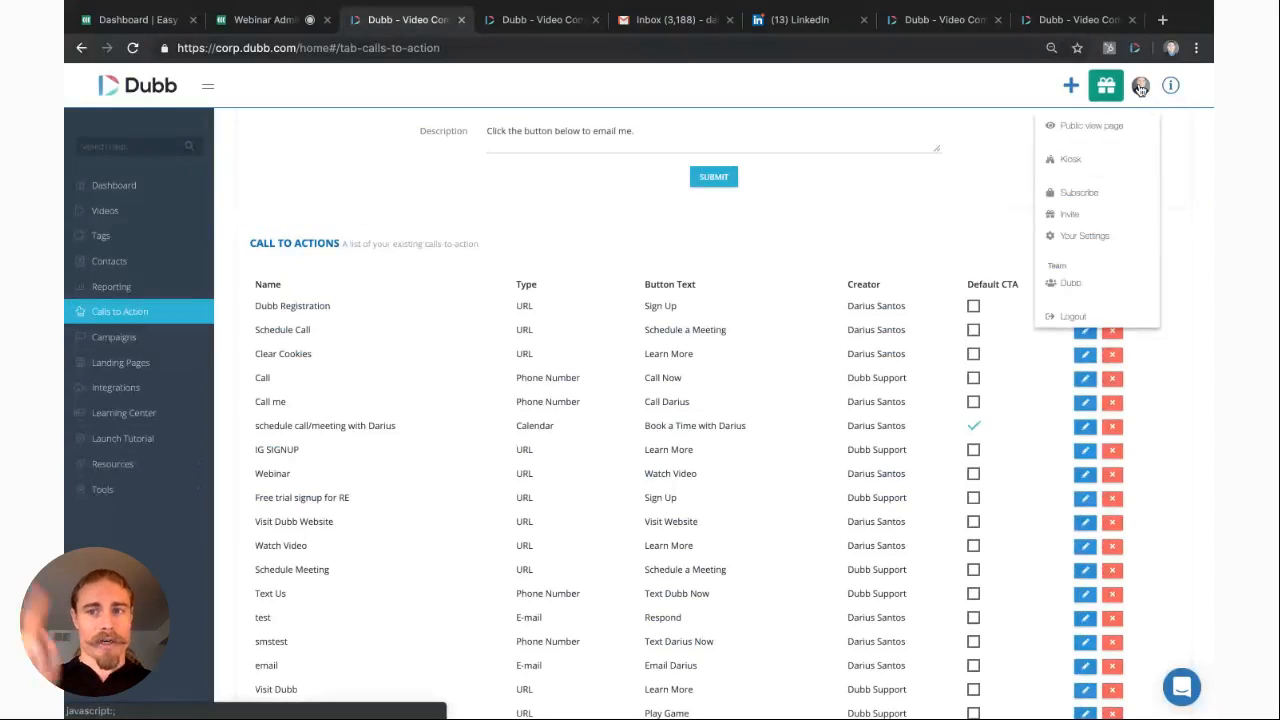
pyautogui.click(1086, 238)
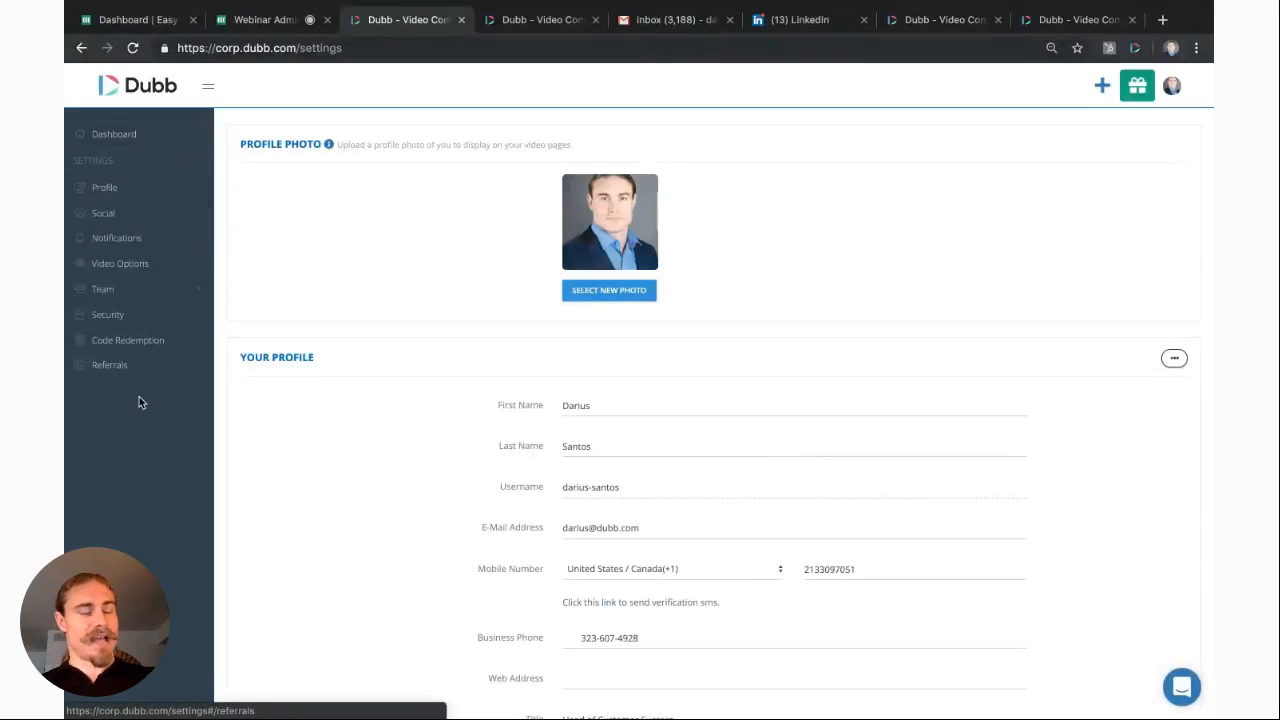
pyautogui.click(113, 289)
pyautogui.click(126, 317)
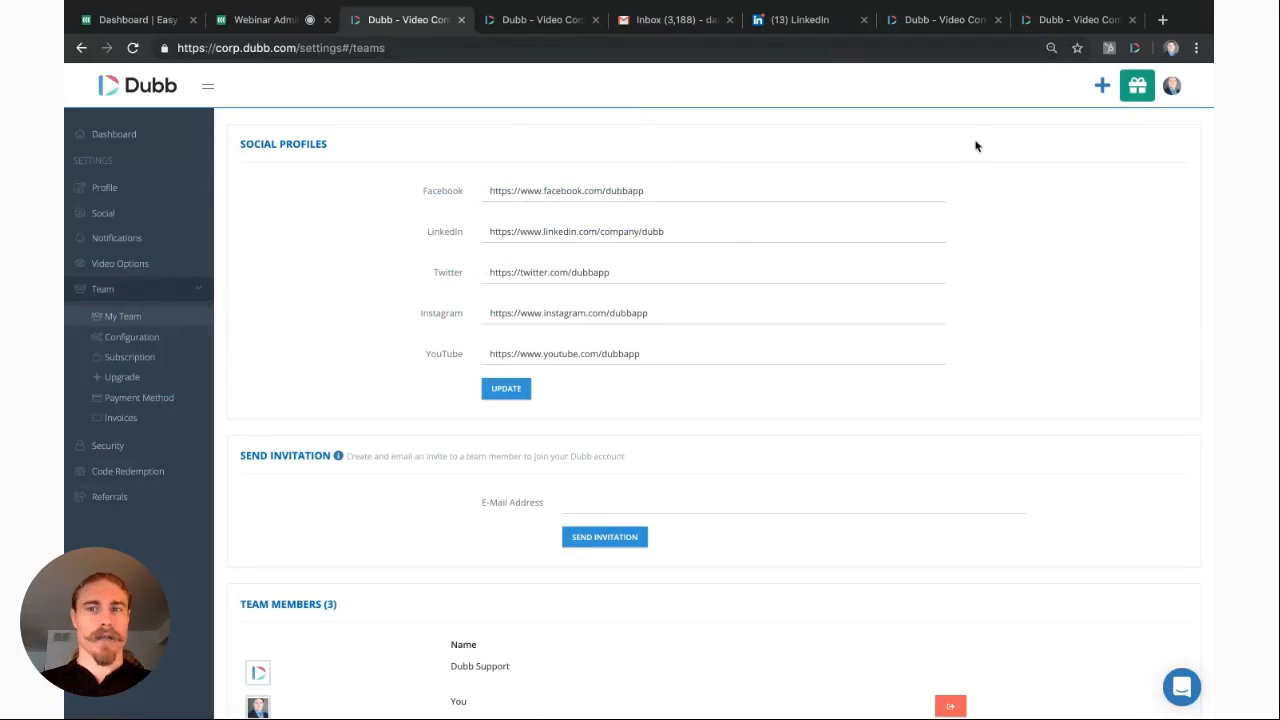
pyautogui.click(1173, 88)
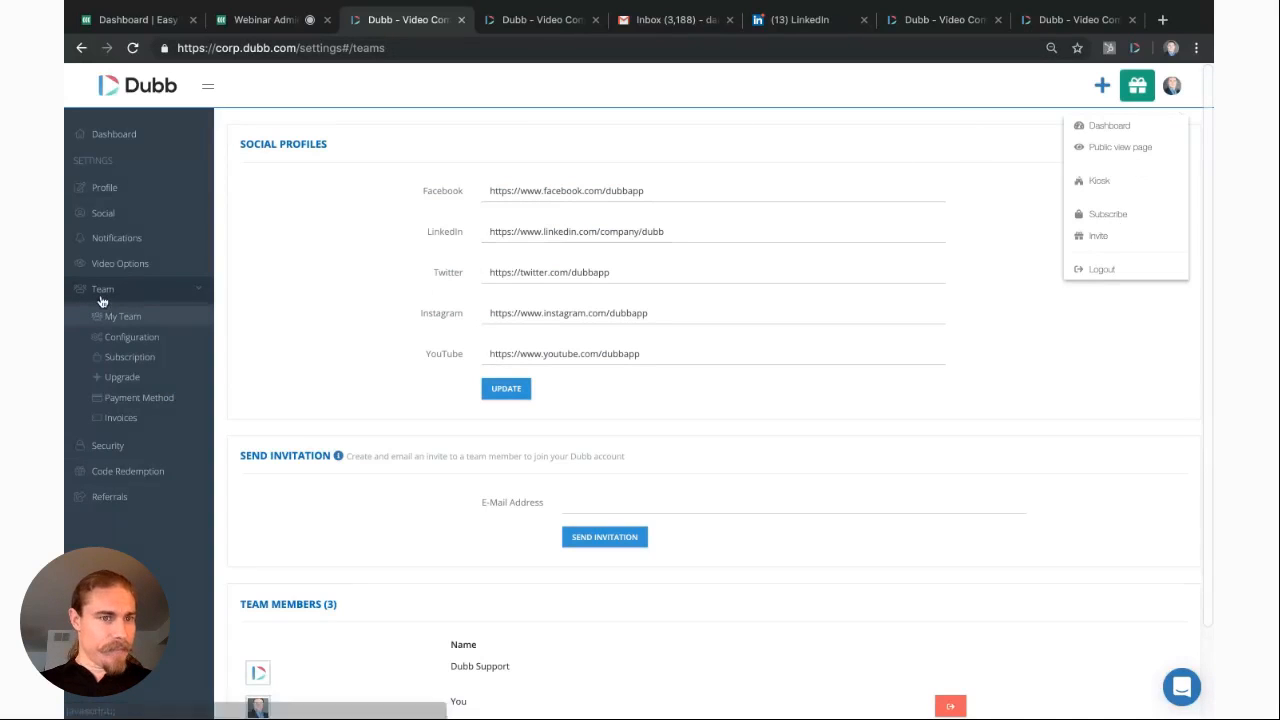
# Step: Switch to the webinar tab to read the participants' chat, and return to the video's edit page
pyautogui.click(942, 20)
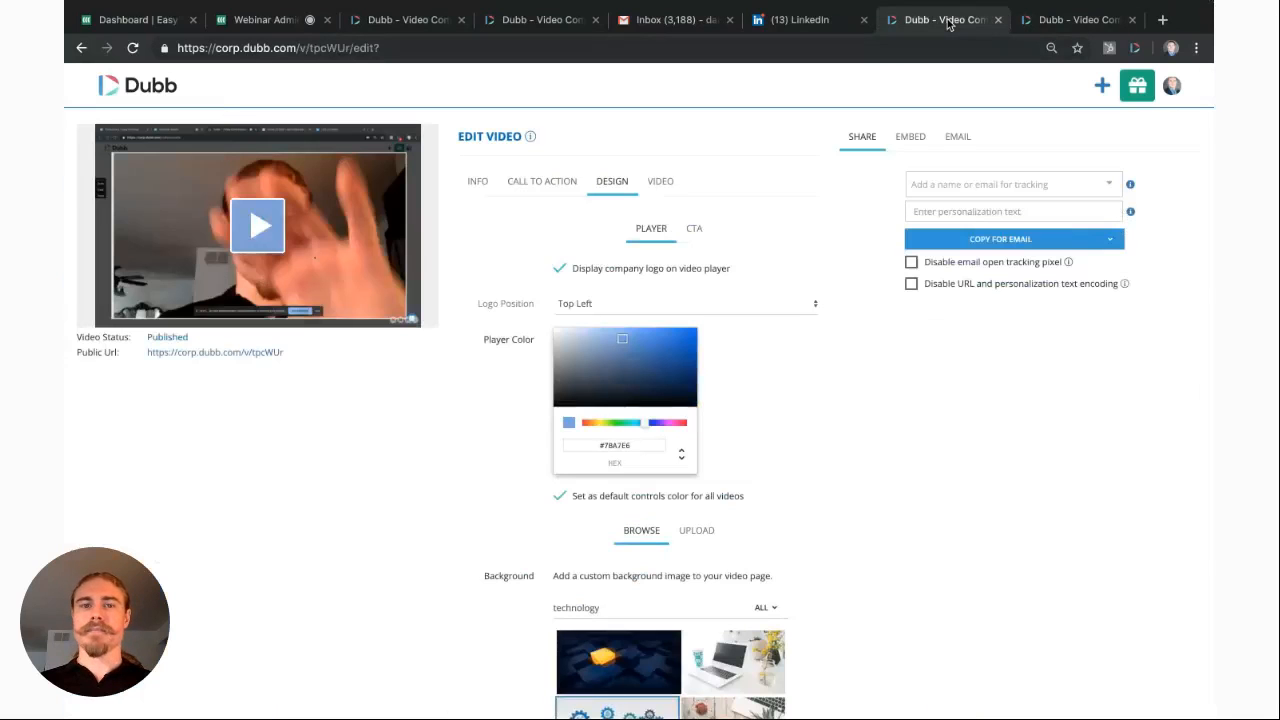
pyautogui.click(268, 24)
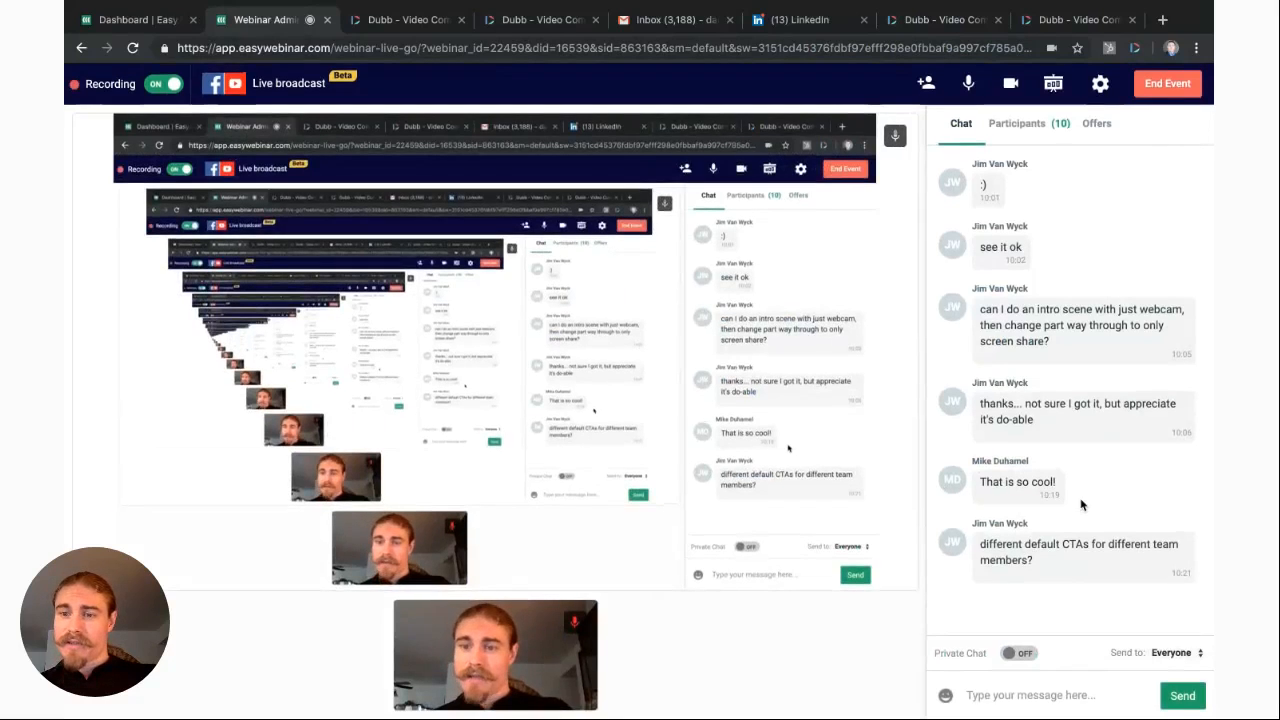
pyautogui.click(915, 26)
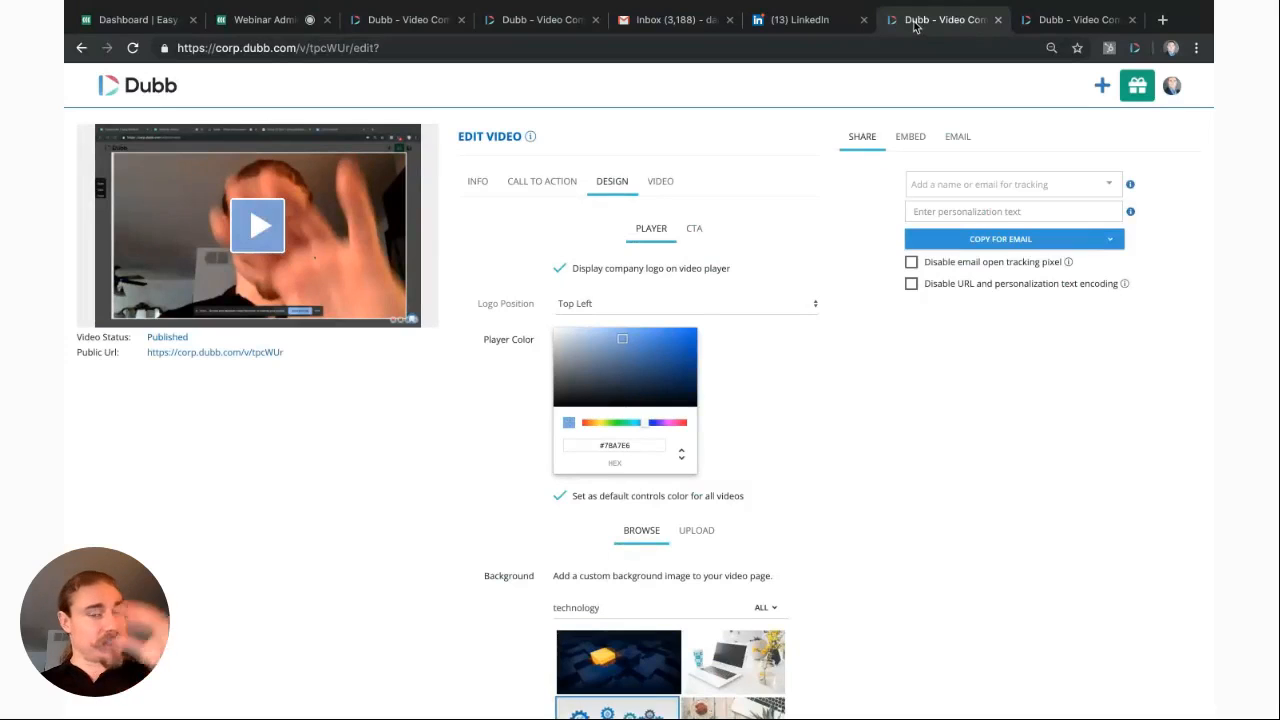
# Step: Show the video's call to action settings, and return to the account's main dashboard from the team settings
pyautogui.click(515, 182)
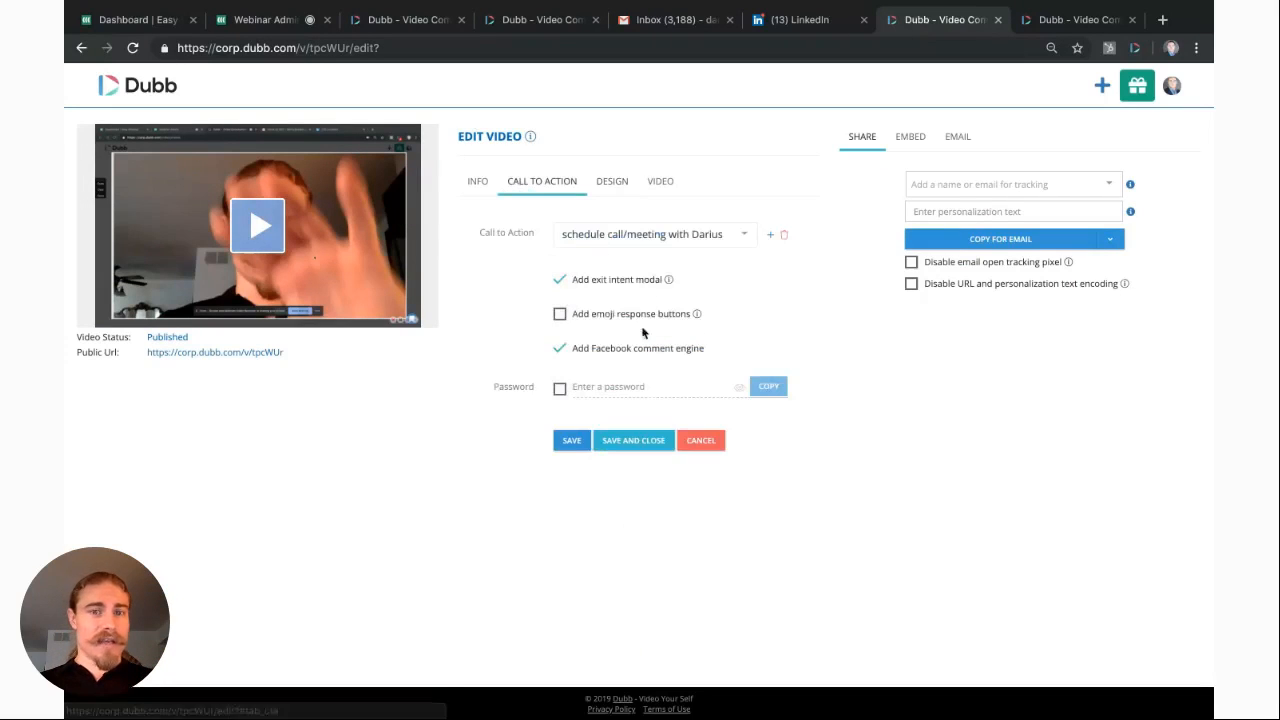
pyautogui.click(393, 26)
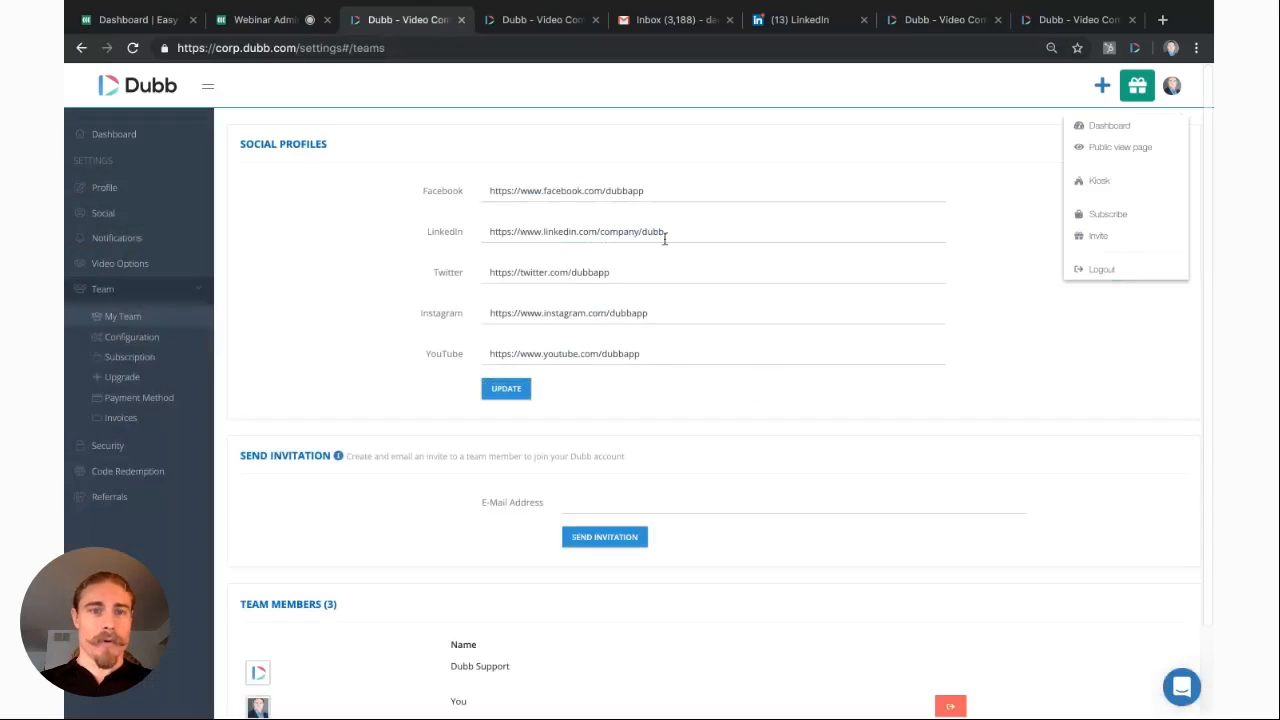
pyautogui.click(104, 145)
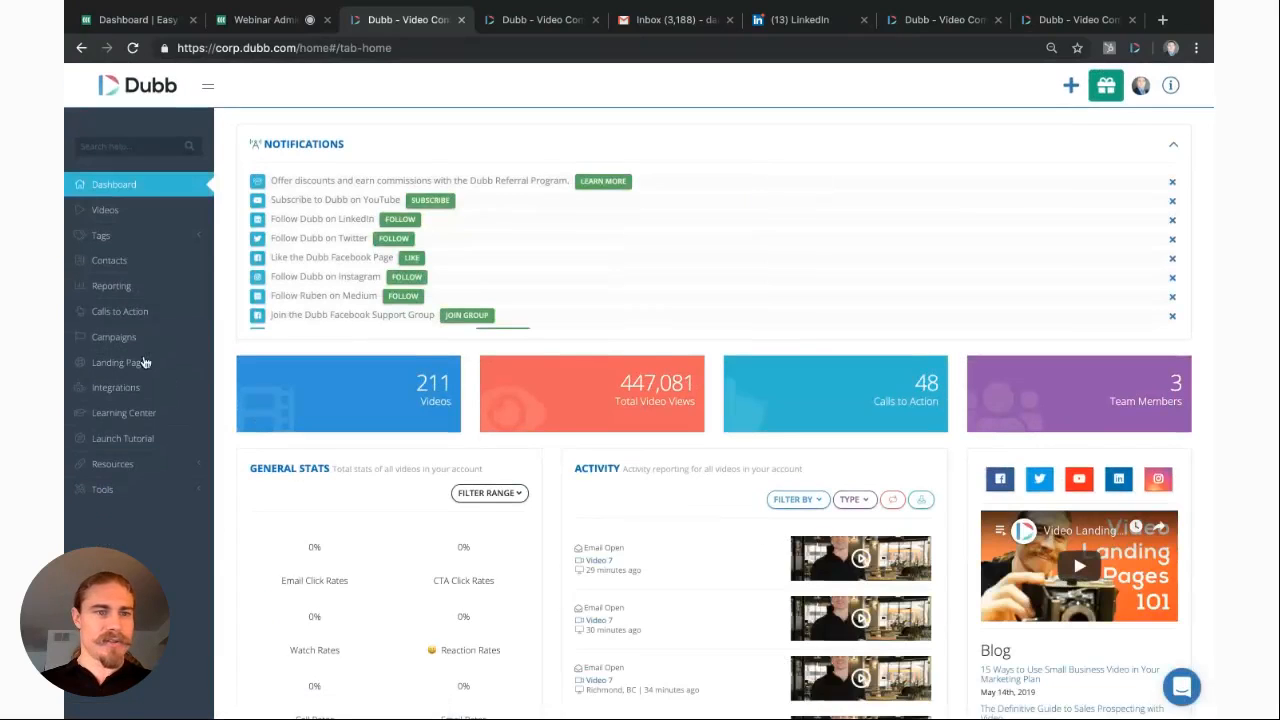
# Step: Review the calls-to-action form and list, and open the Dubb Registration entry for editing
pyautogui.click(102, 313)
pyautogui.scroll(-3, 535, 472)
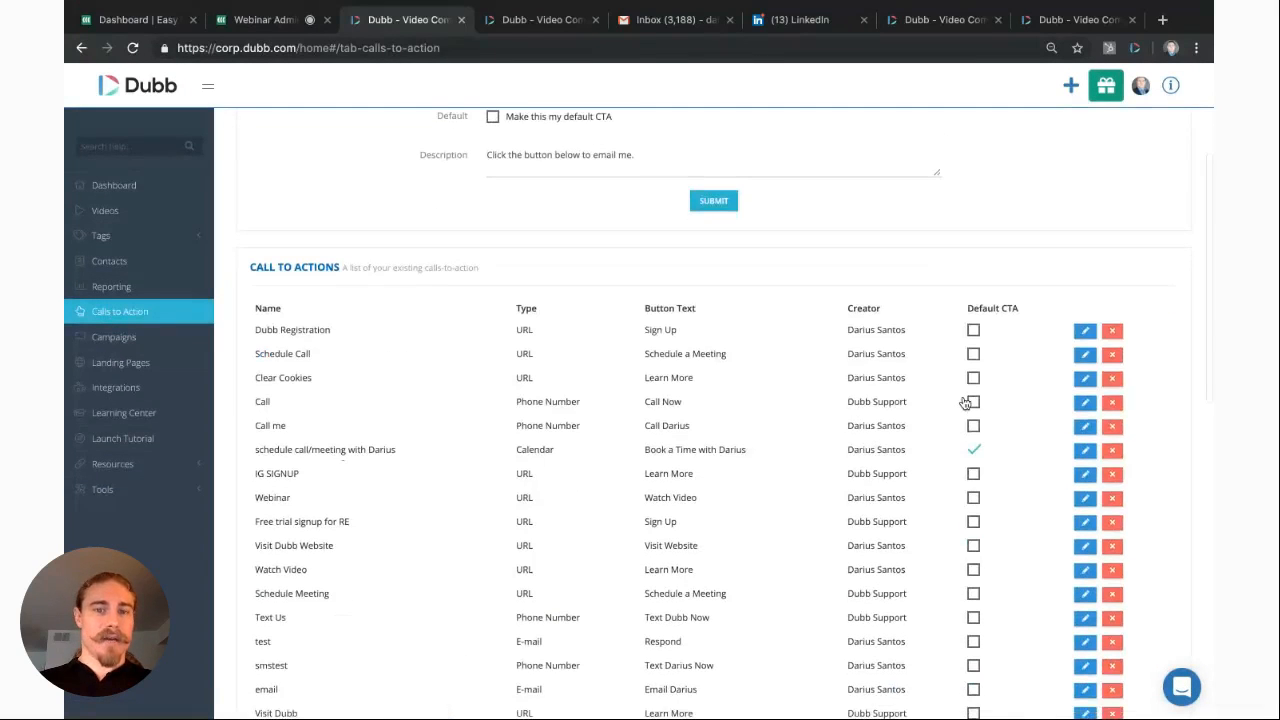
pyautogui.scroll(-10, 965, 403)
pyautogui.scroll(10, 965, 403)
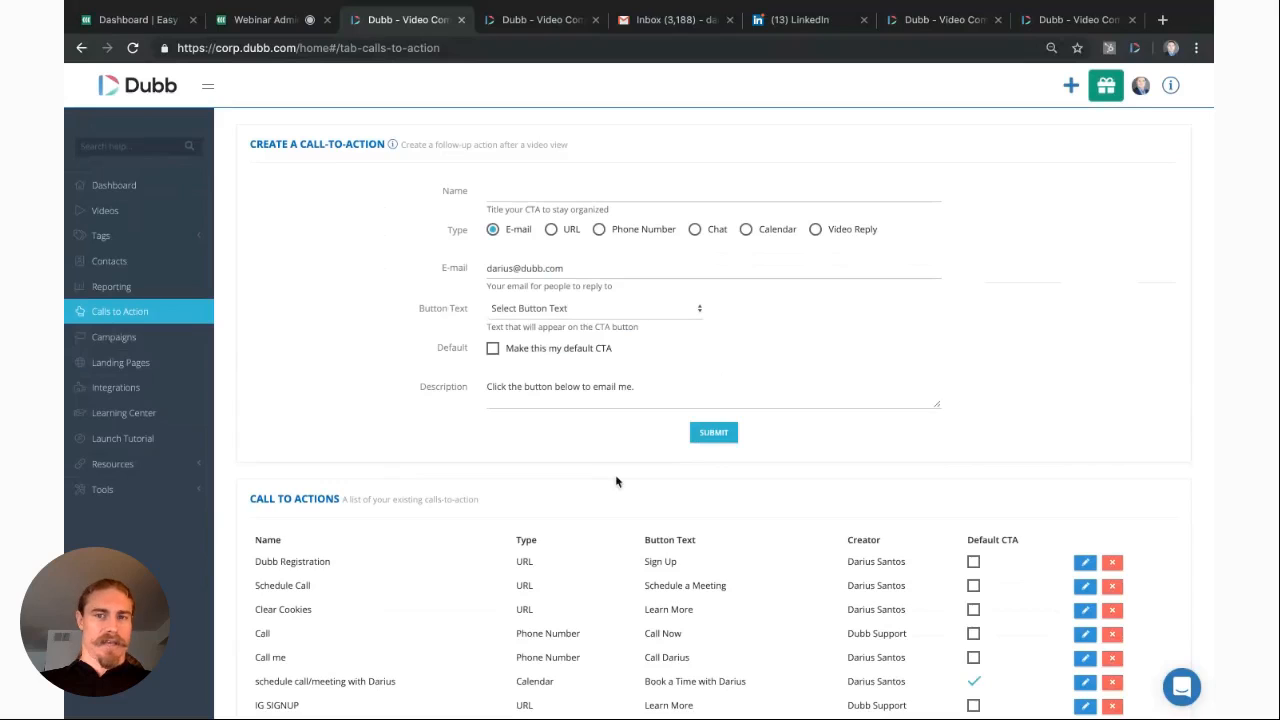
pyautogui.scroll(-1, 614, 480)
pyautogui.scroll(-1, 719, 512)
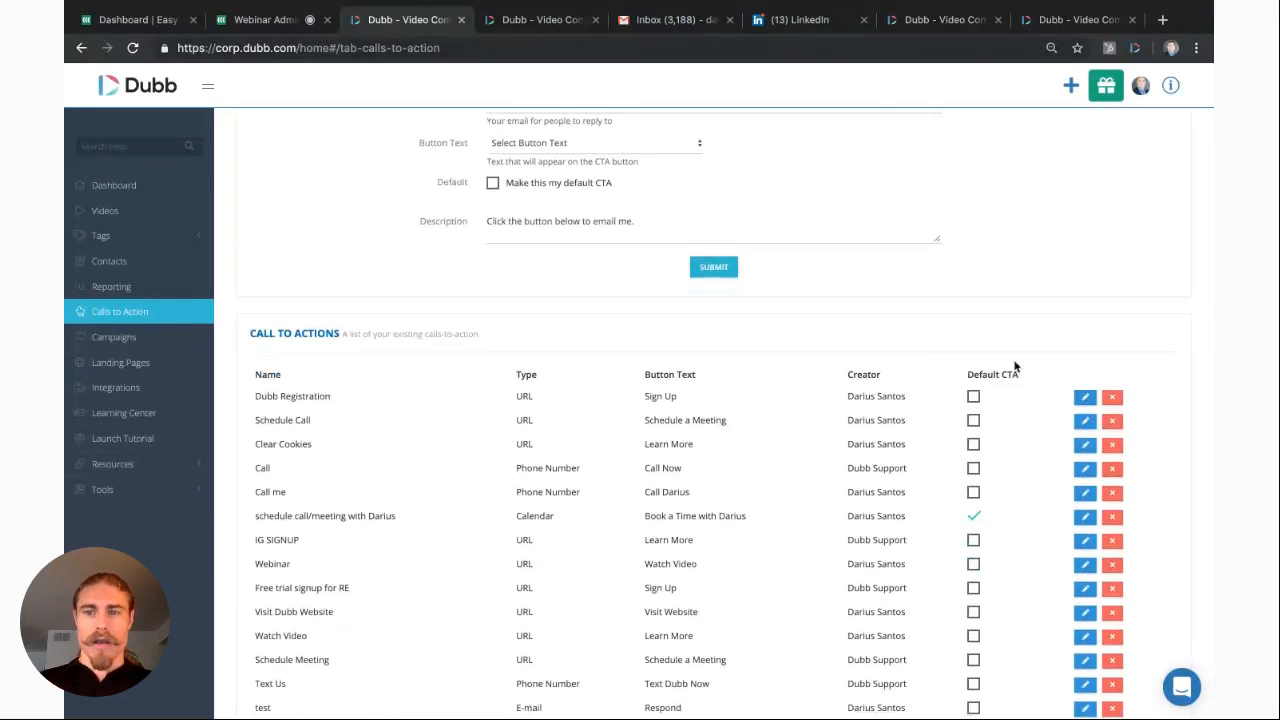
pyautogui.click(1085, 397)
pyautogui.scroll(-2, 631, 409)
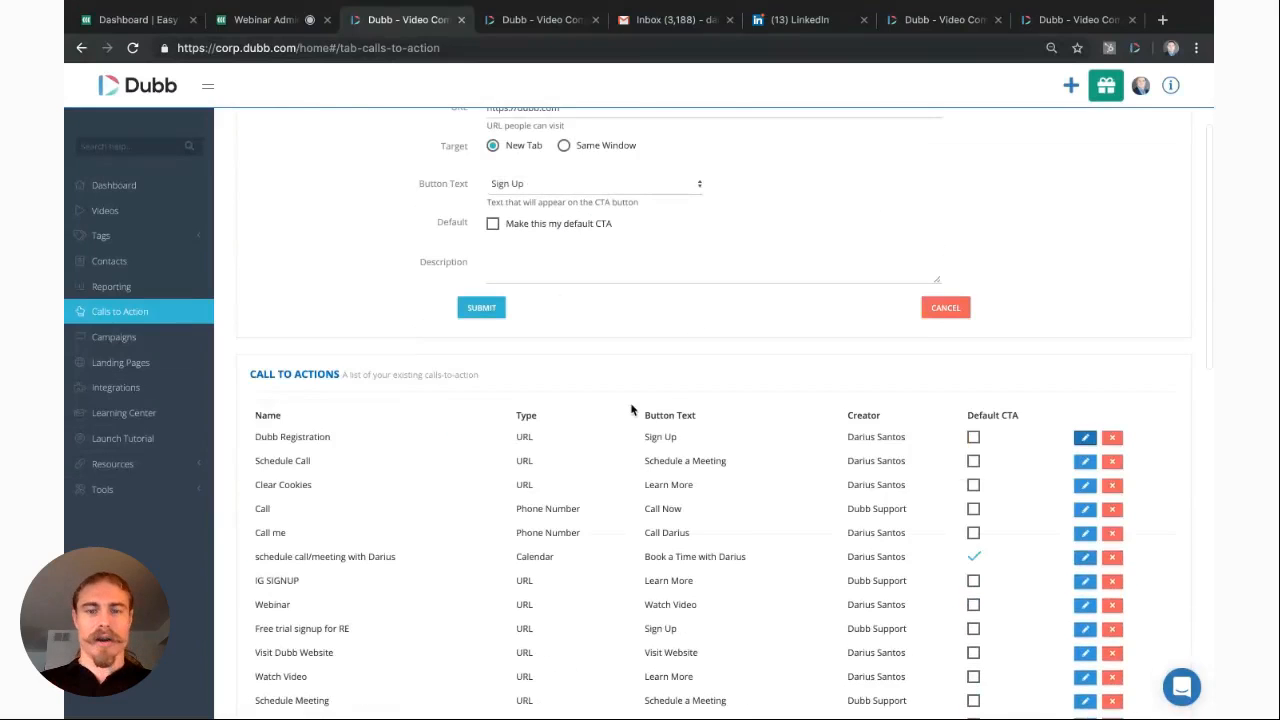
# Step: Return to the video's edit page and look through its player design and background options
pyautogui.click(921, 19)
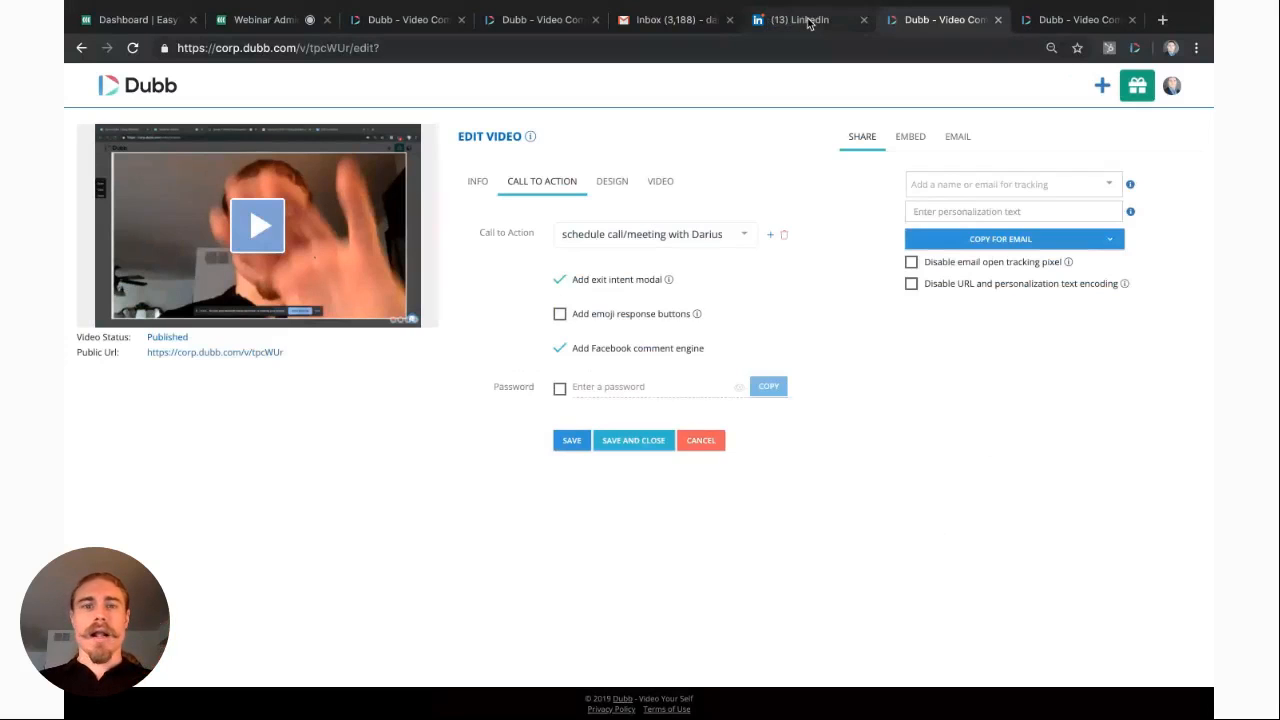
pyautogui.click(612, 181)
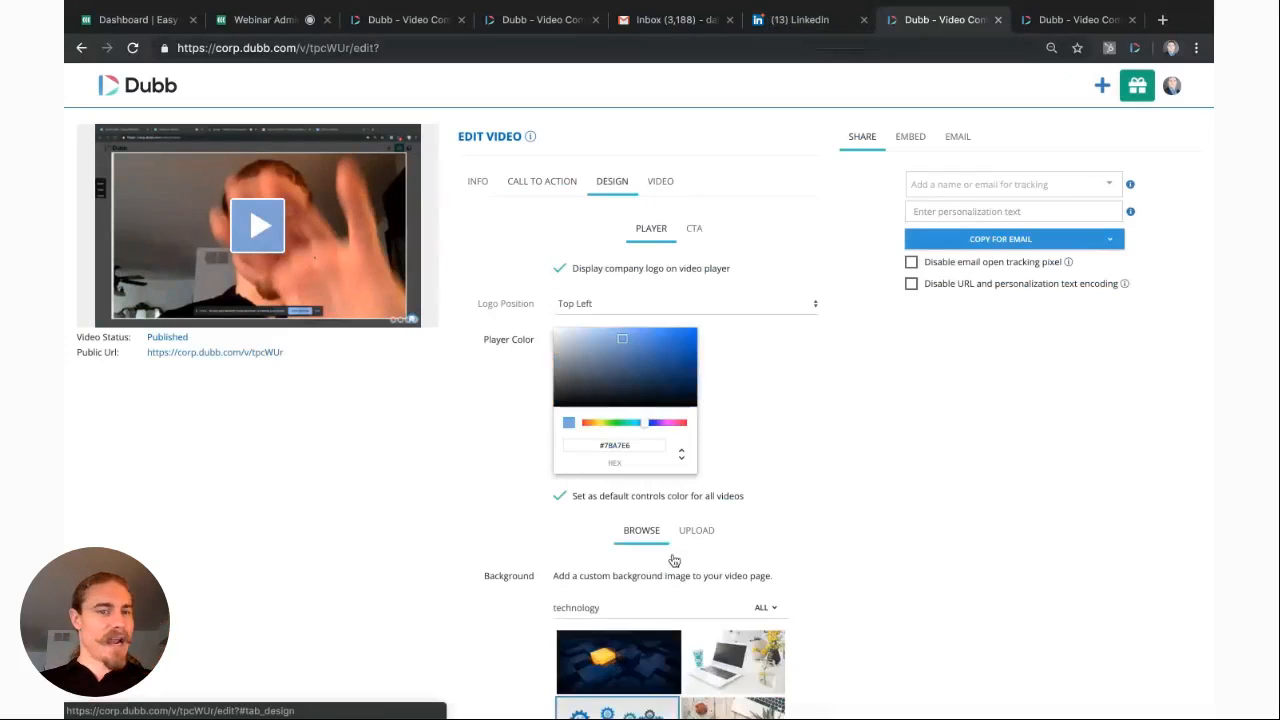
pyautogui.scroll(-10, 674, 567)
pyautogui.scroll(10, 674, 569)
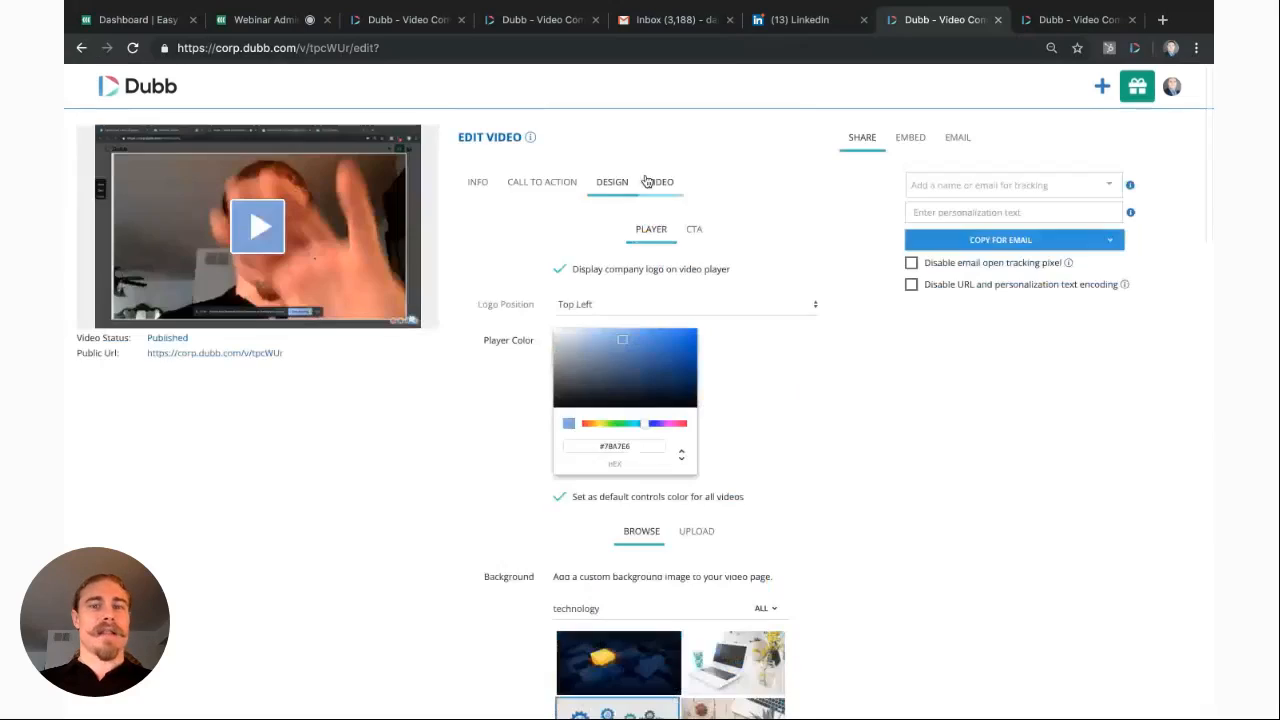
# Step: Try to enable Autoplay Video in the video's playback settings and save the change
pyautogui.click(660, 180)
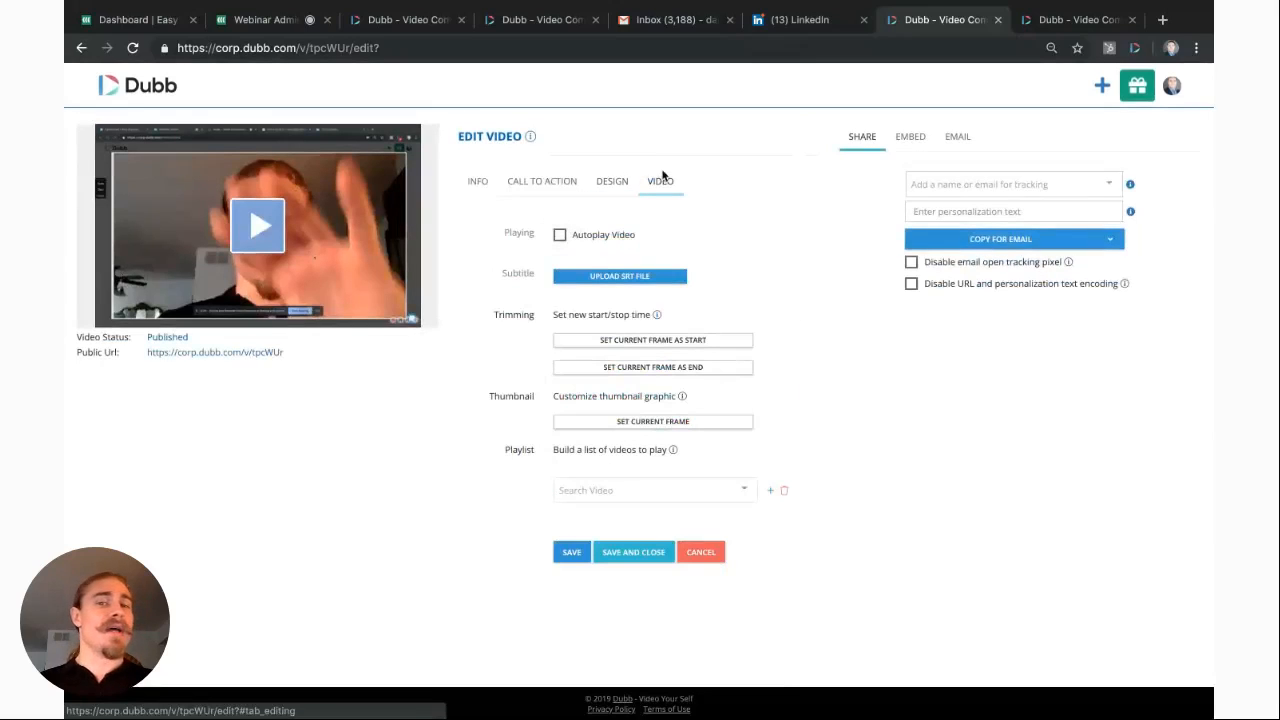
pyautogui.click(560, 236)
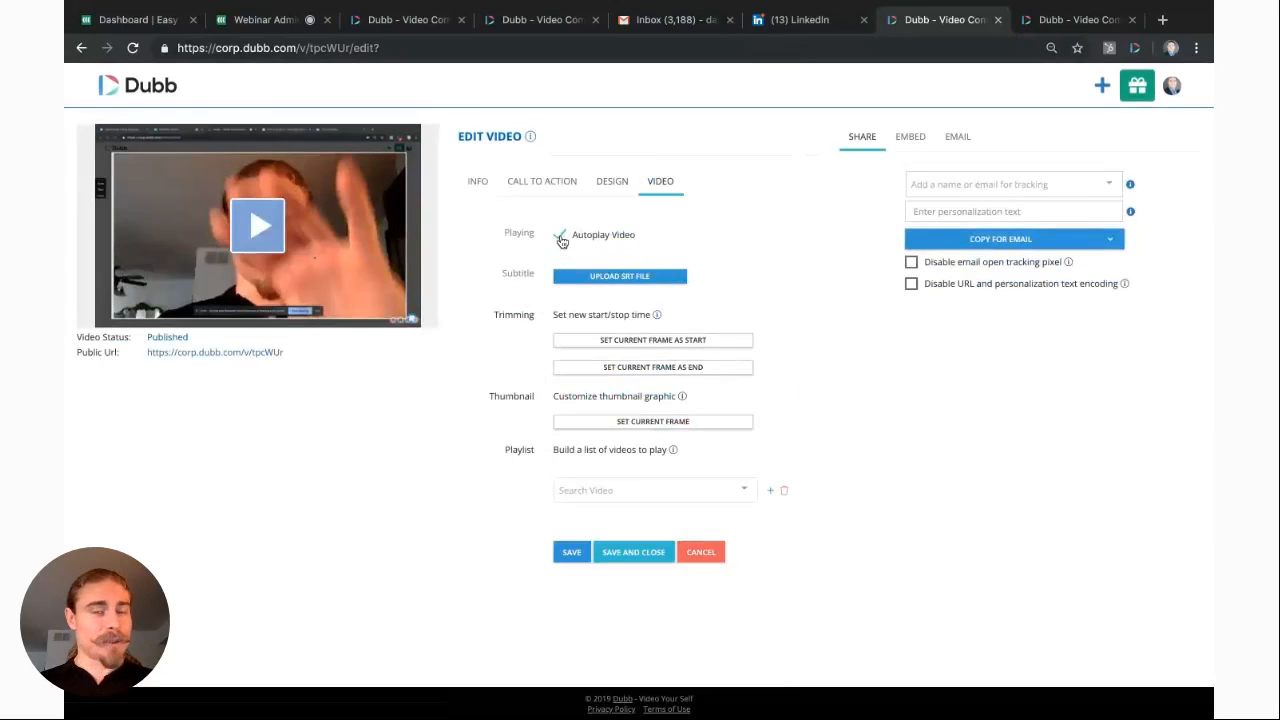
pyautogui.click(561, 237)
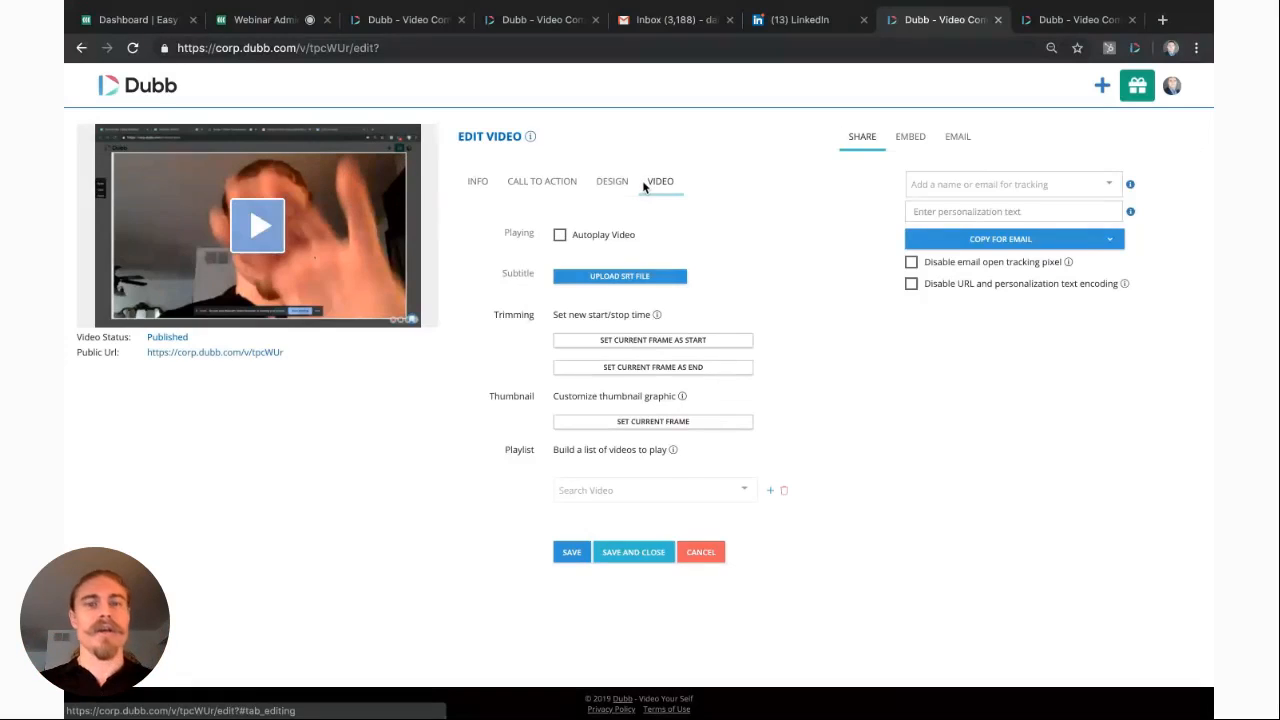
pyautogui.click(561, 235)
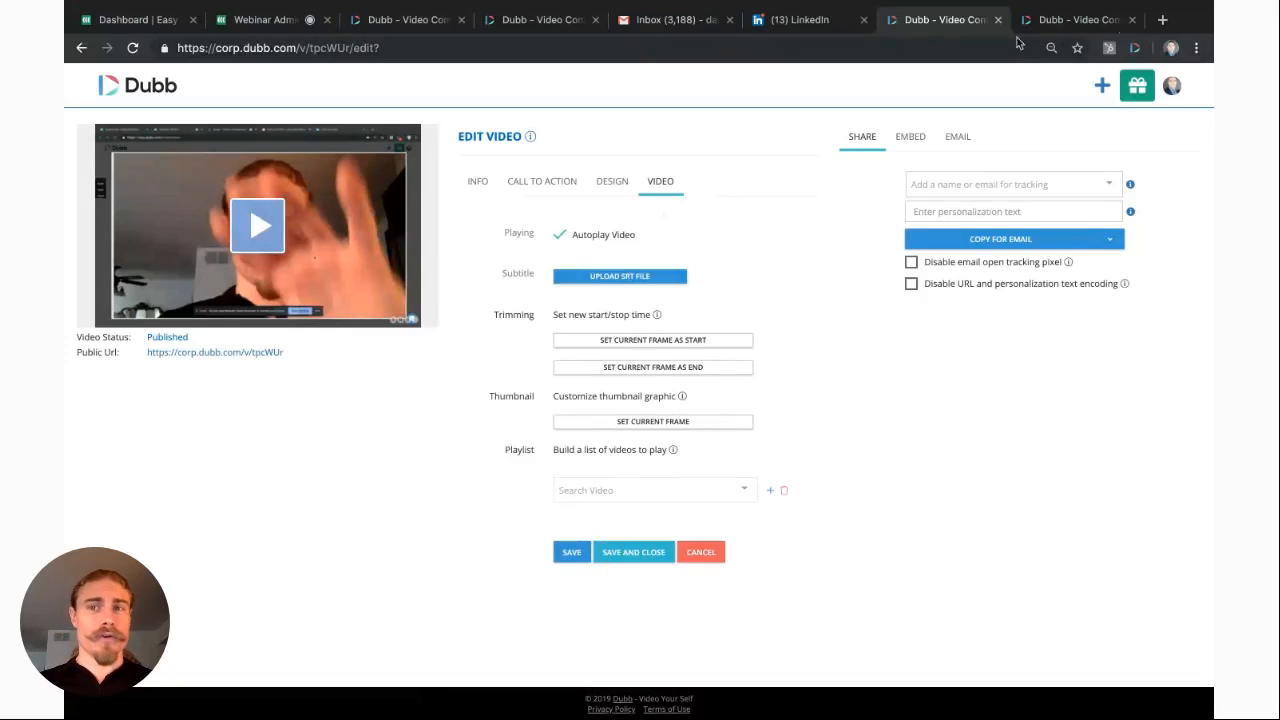
pyautogui.click(1080, 19)
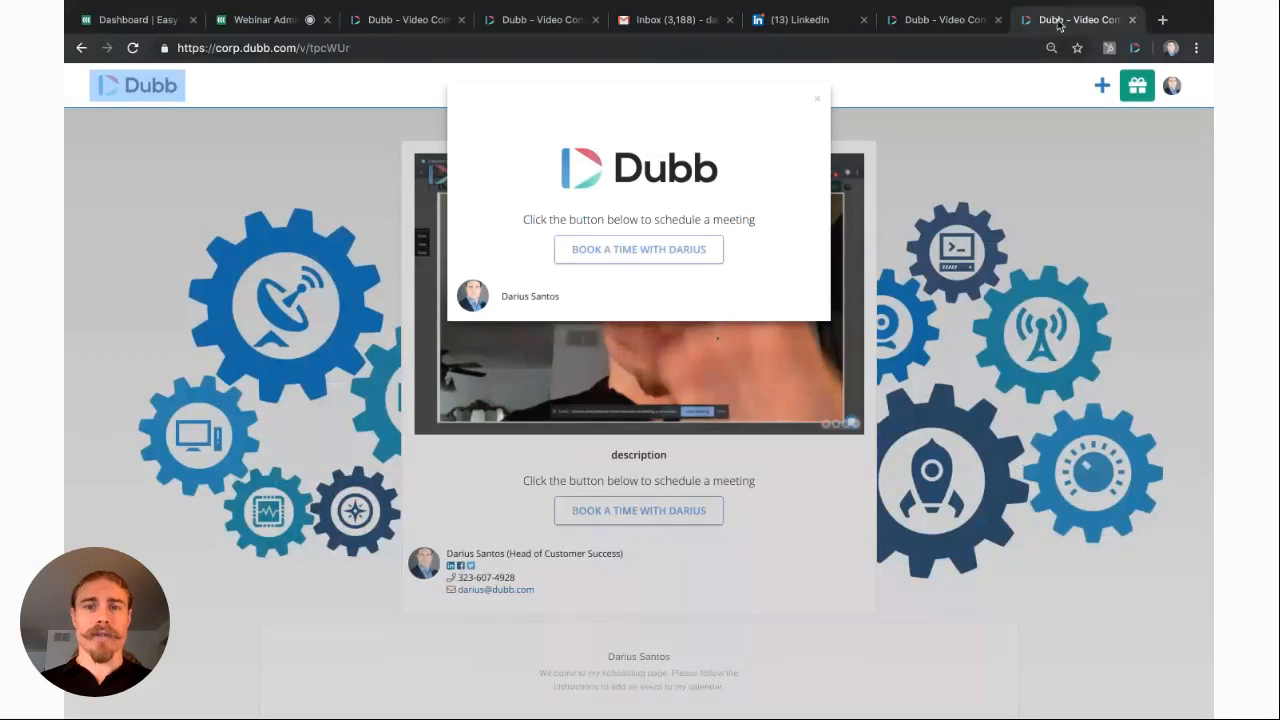
pyautogui.click(818, 100)
pyautogui.click(923, 21)
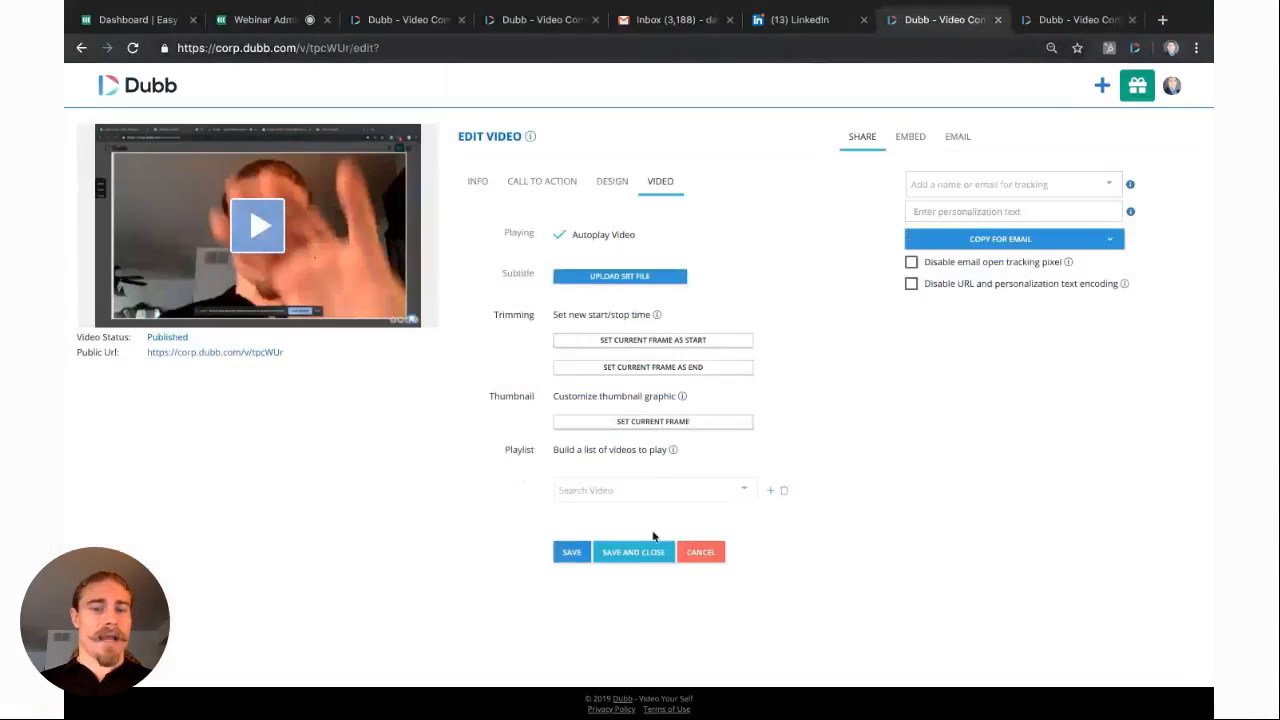
pyautogui.click(561, 560)
# Step: Reload the video's public page to check its playback, and close that page
pyautogui.click(1112, 17)
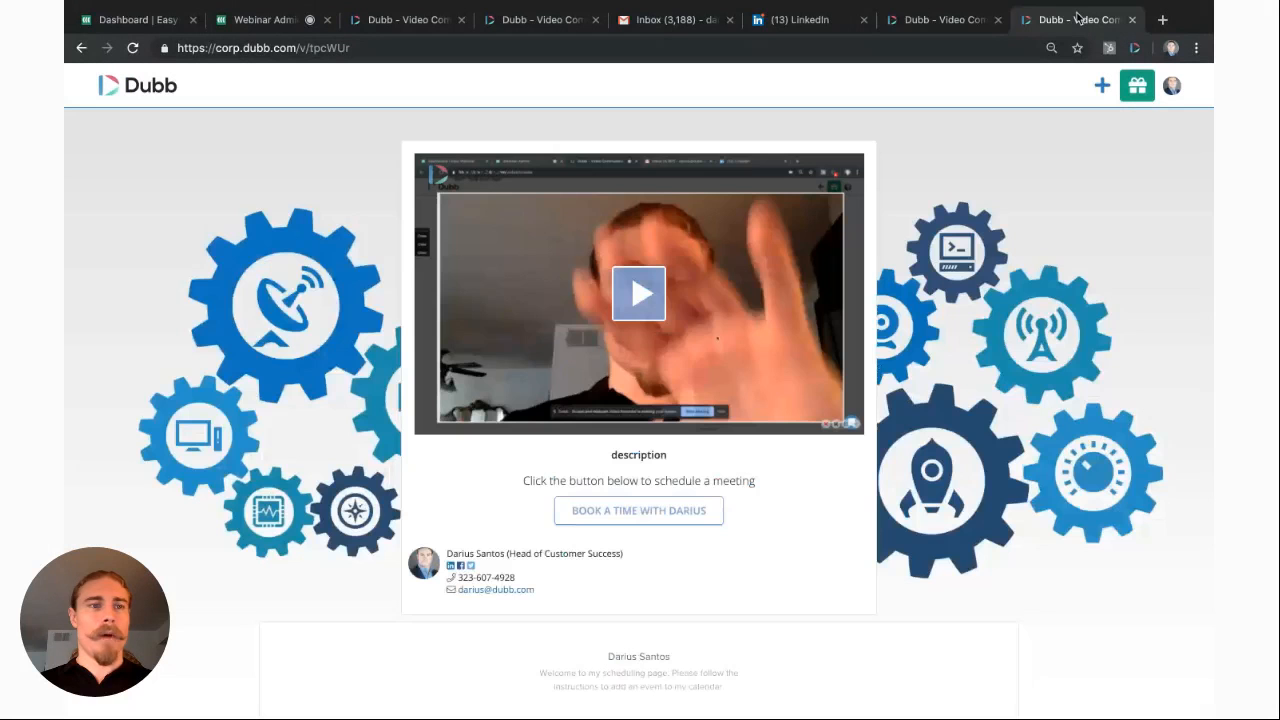
pyautogui.click(132, 48)
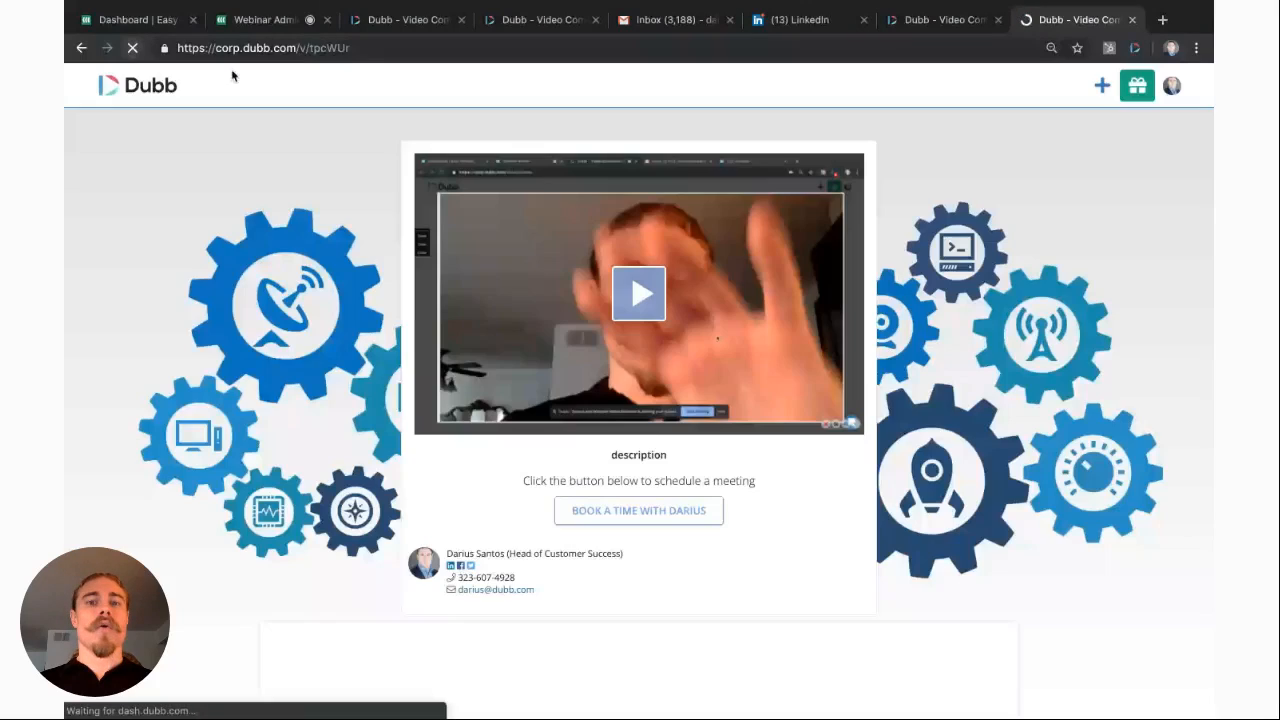
pyautogui.click(1132, 19)
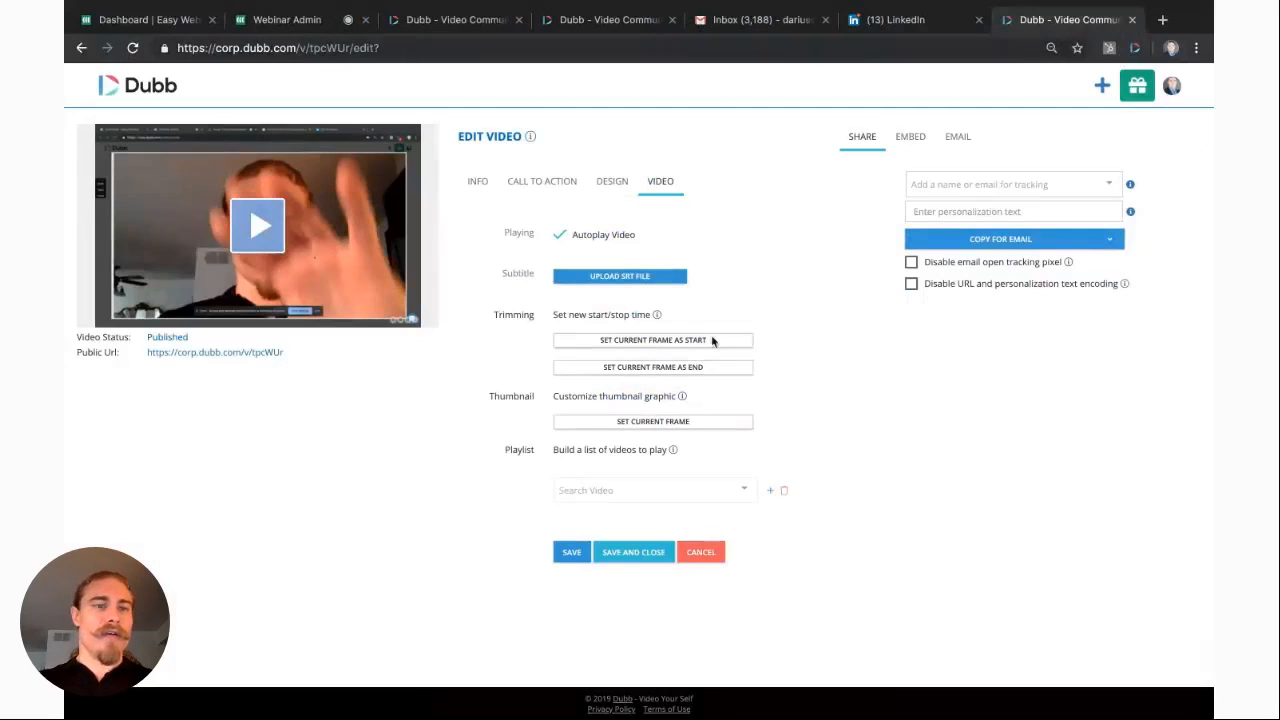
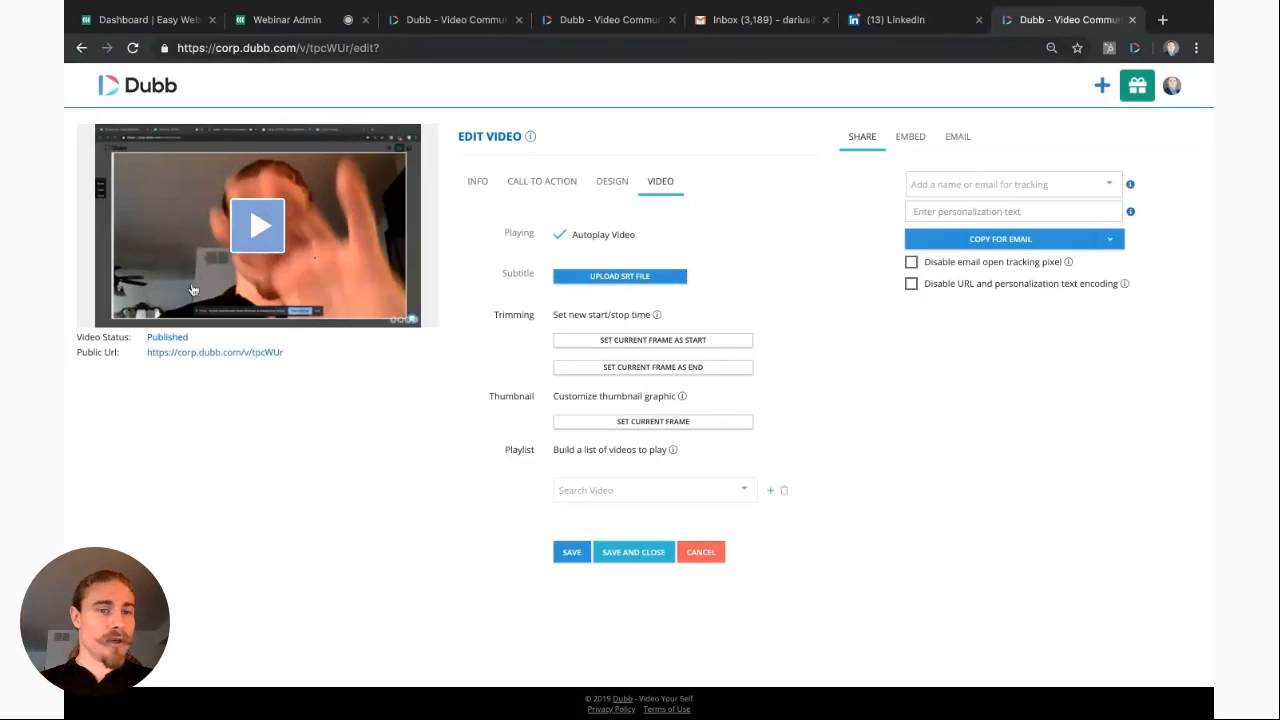
# Step: Try to set the frame at 0:01 as the video's trimming start and save it
pyautogui.click(258, 225)
pyautogui.click(106, 312)
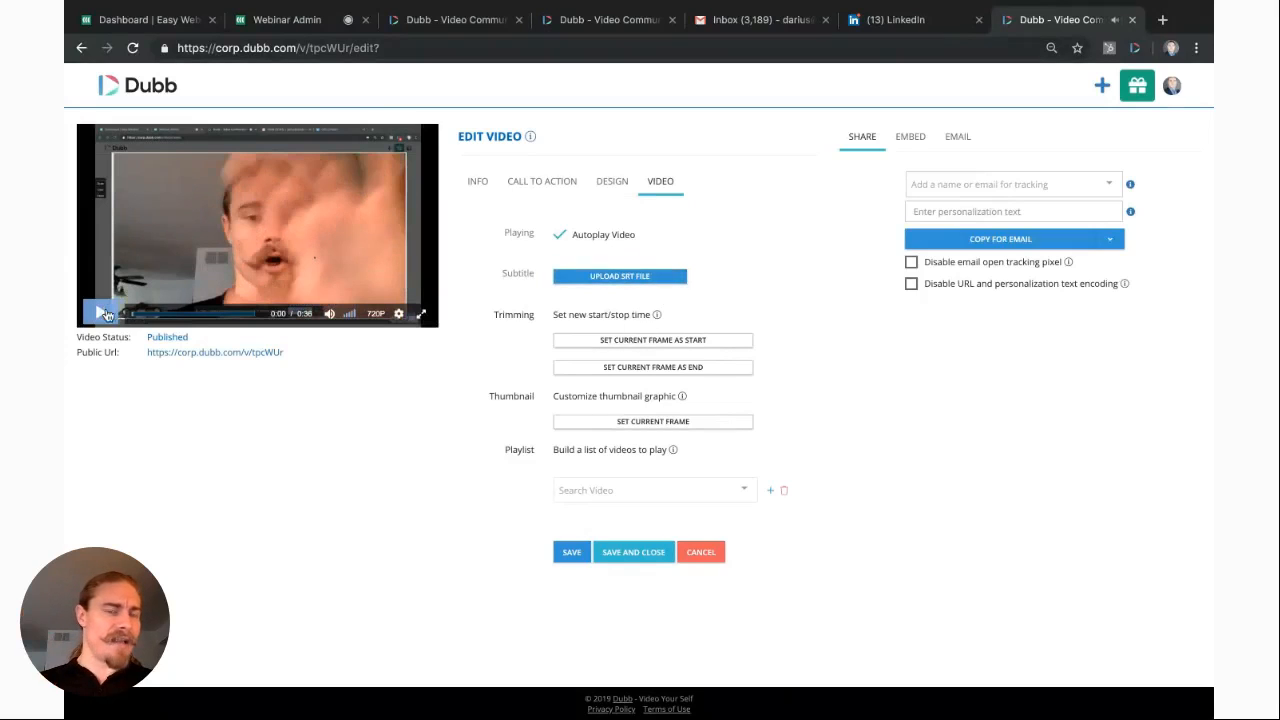
pyautogui.click(137, 318)
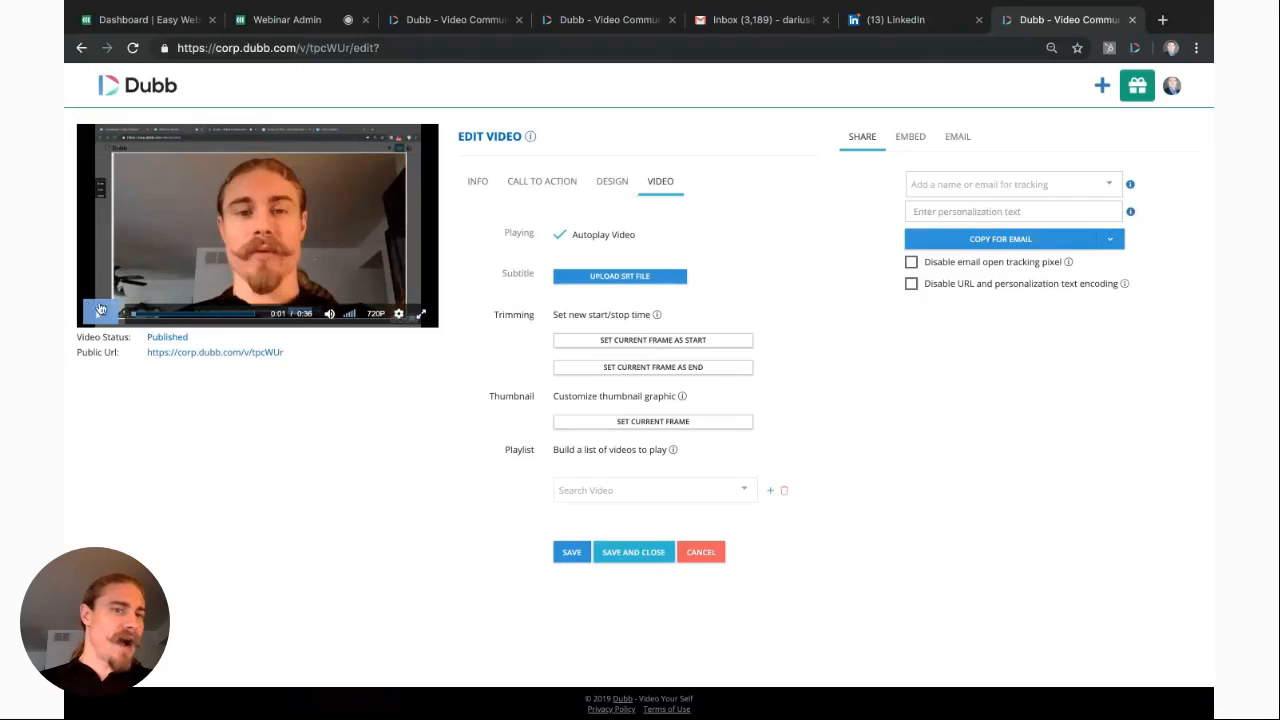
pyautogui.click(98, 313)
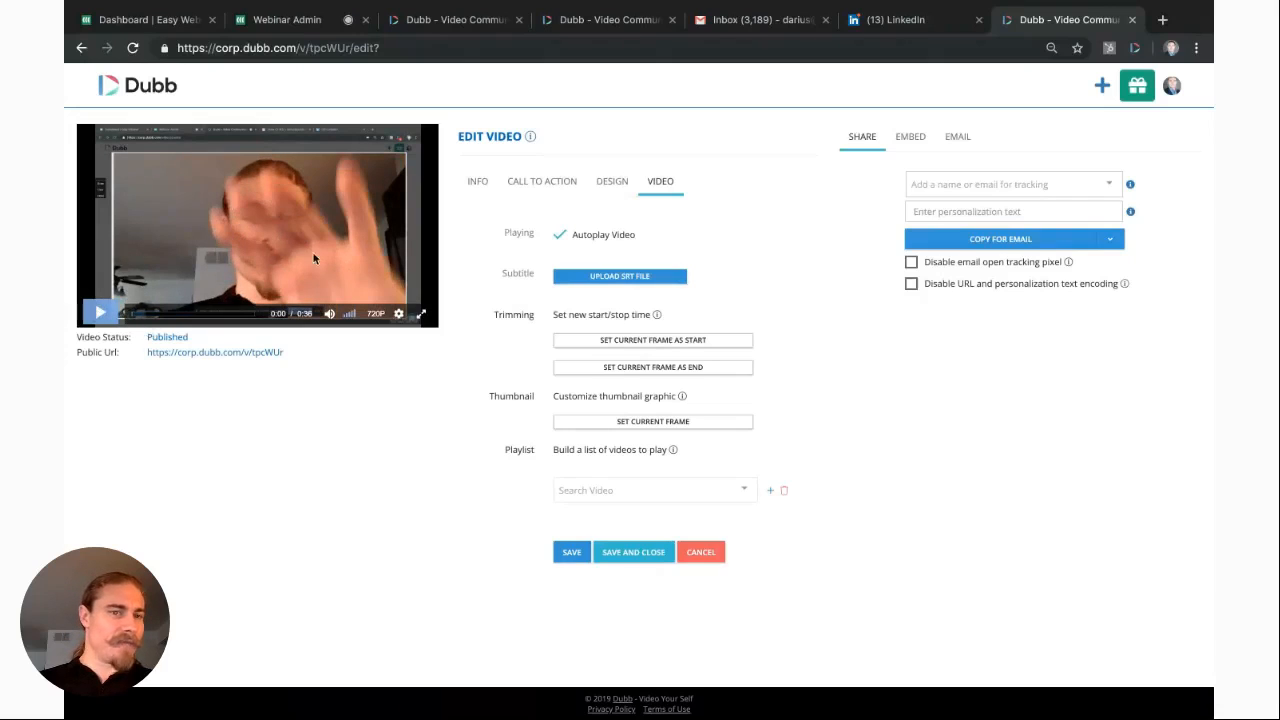
pyautogui.click(137, 316)
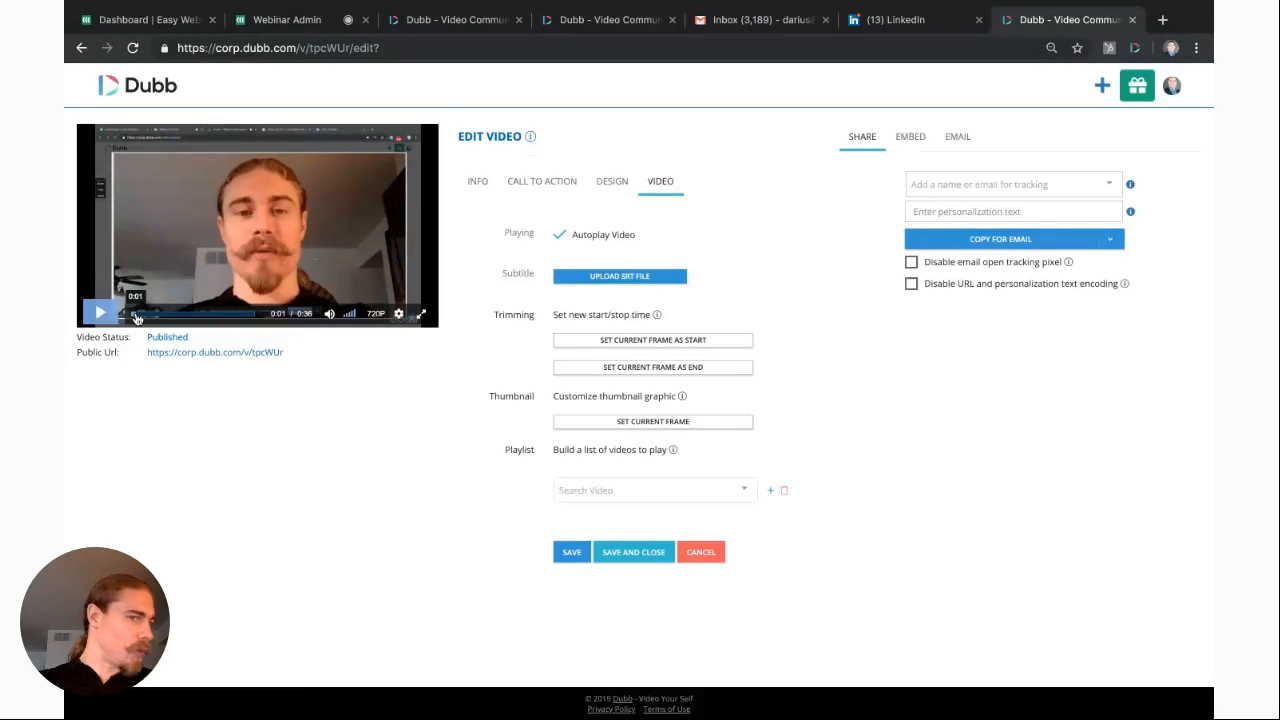
pyautogui.click(640, 345)
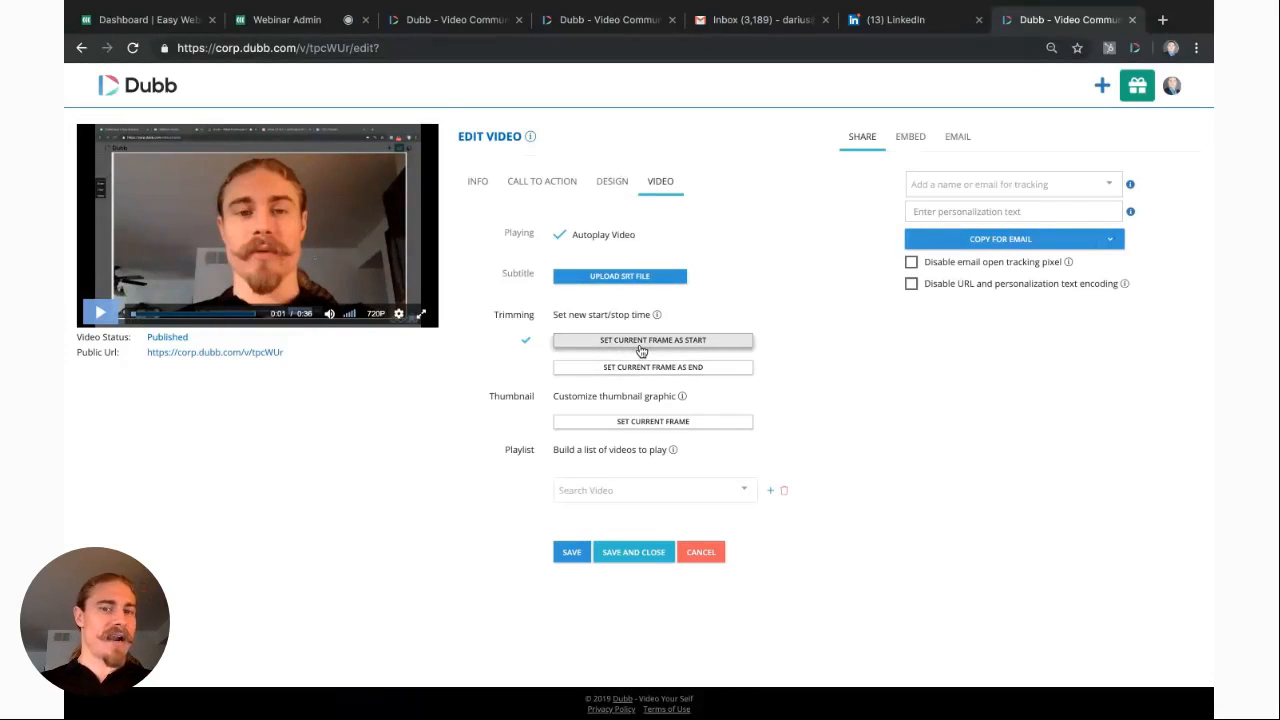
pyautogui.click(572, 558)
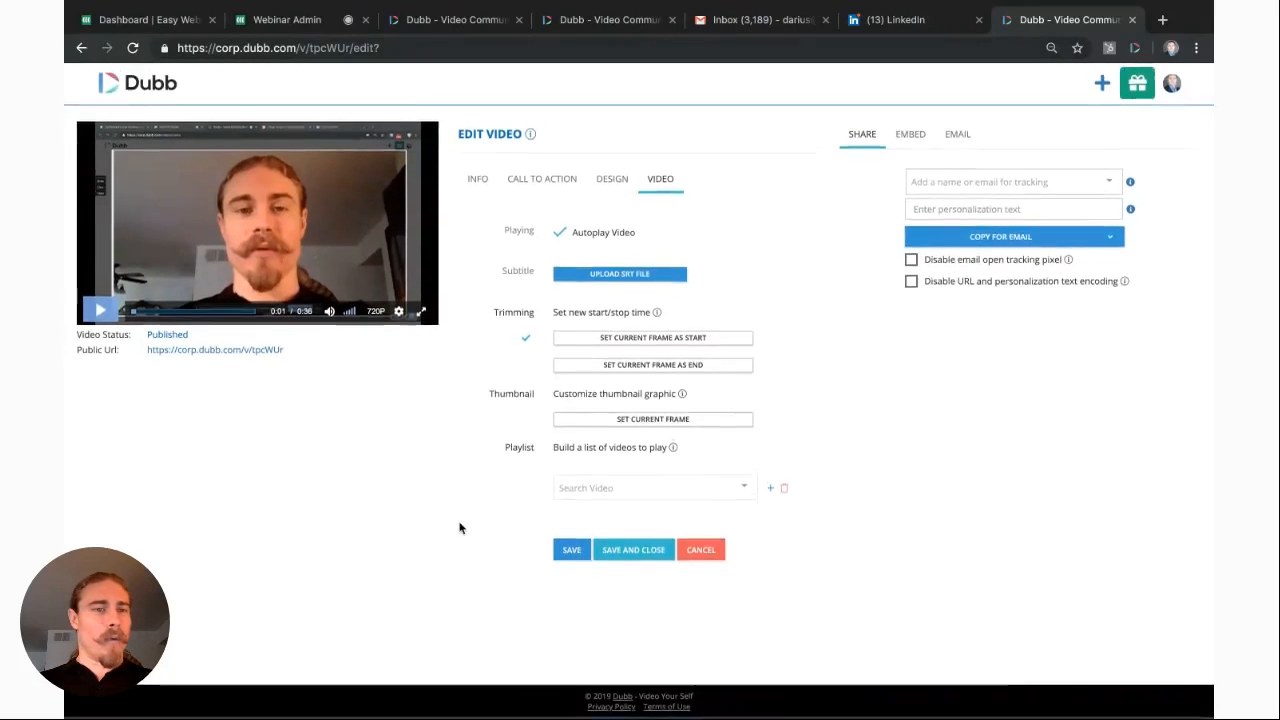
pyautogui.click(645, 340)
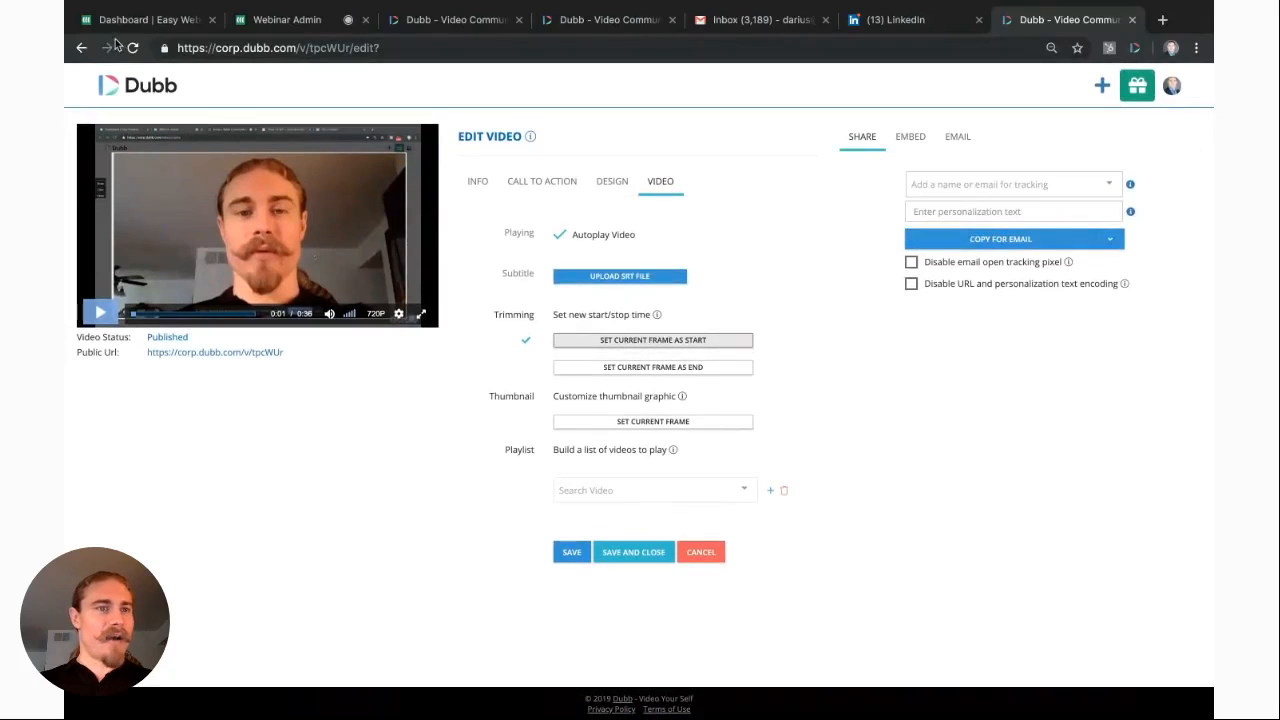
# Step: Reload the video's edit page and set the frame at 0:01 as the trimming start
pyautogui.click(132, 47)
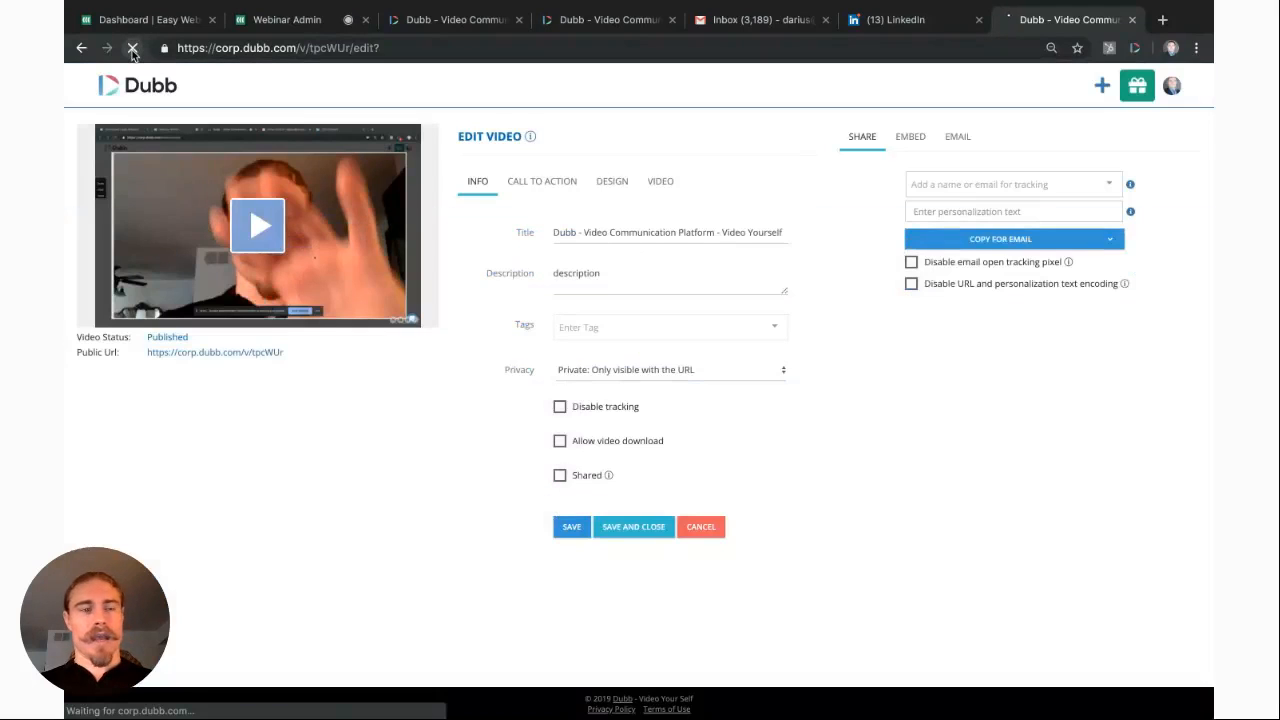
pyautogui.click(663, 183)
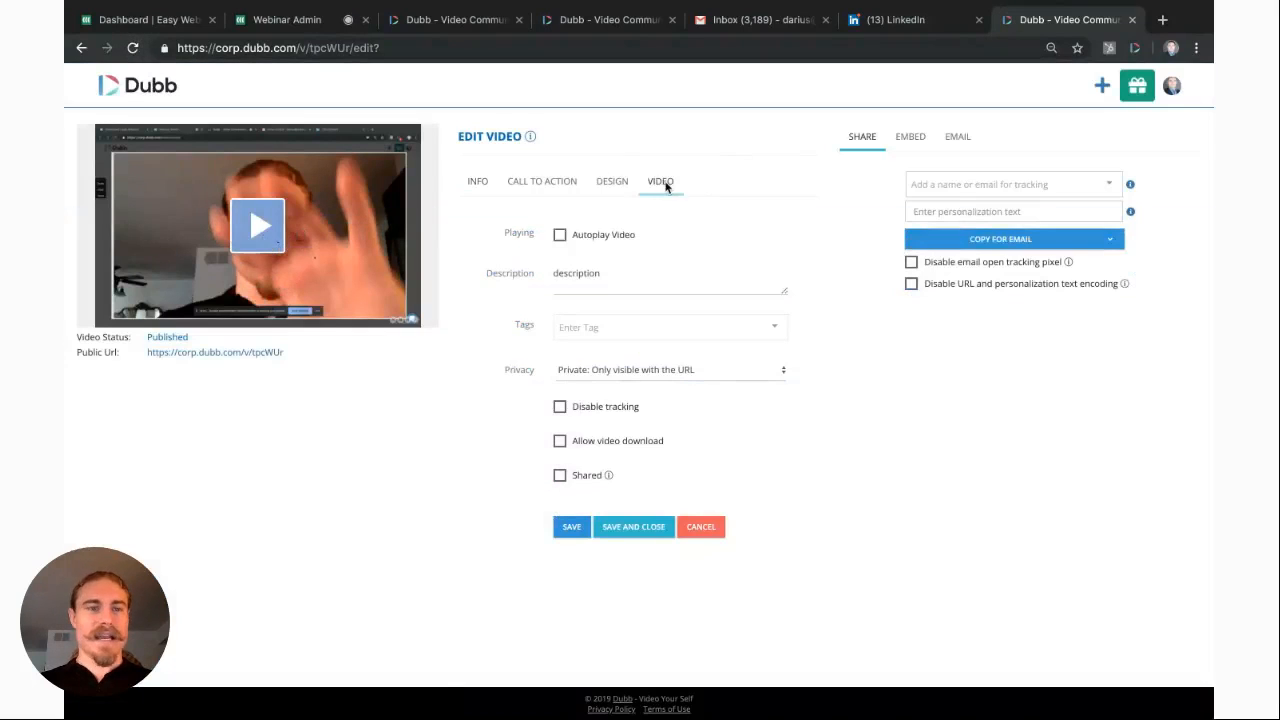
pyautogui.click(132, 47)
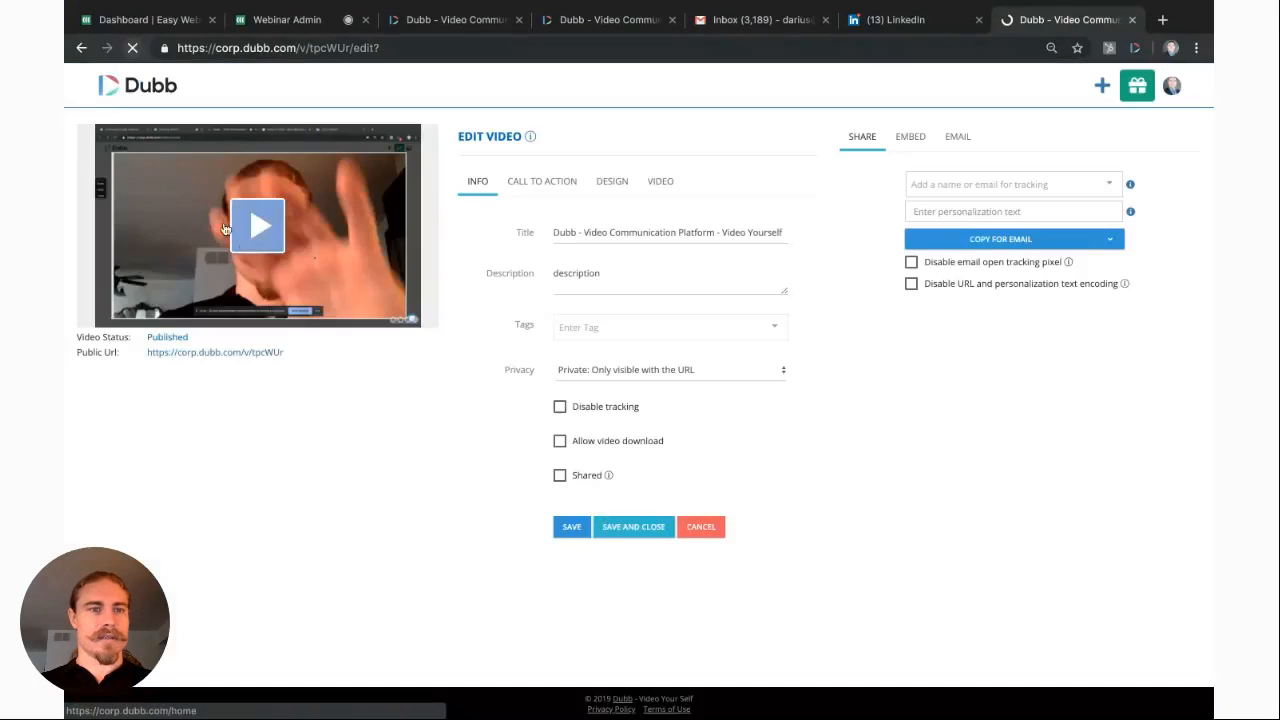
pyautogui.click(257, 224)
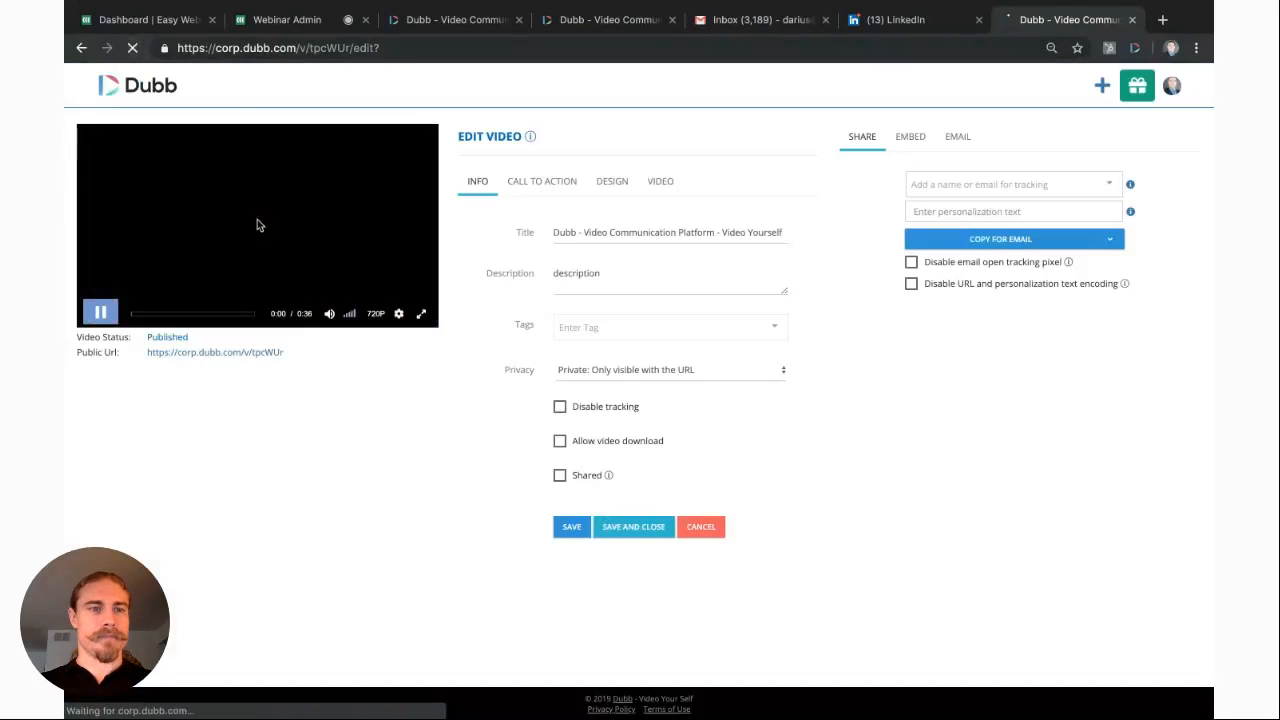
pyautogui.click(101, 316)
pyautogui.click(661, 183)
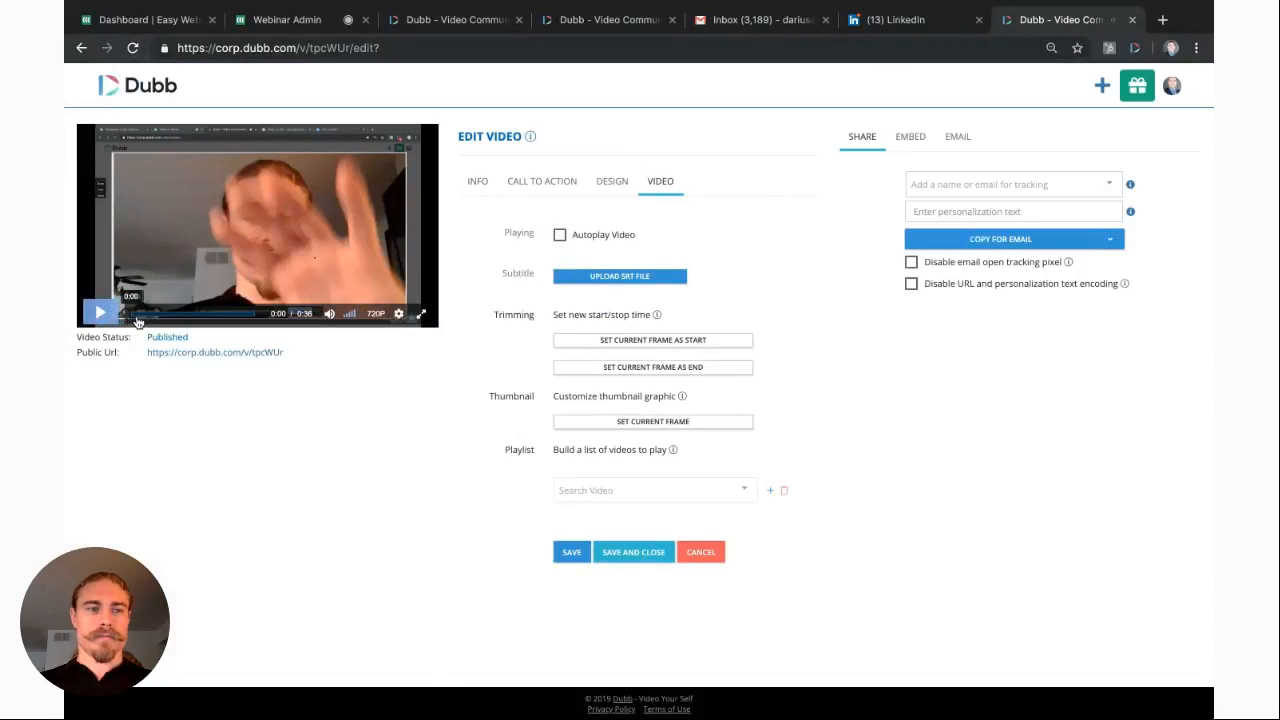
pyautogui.click(141, 316)
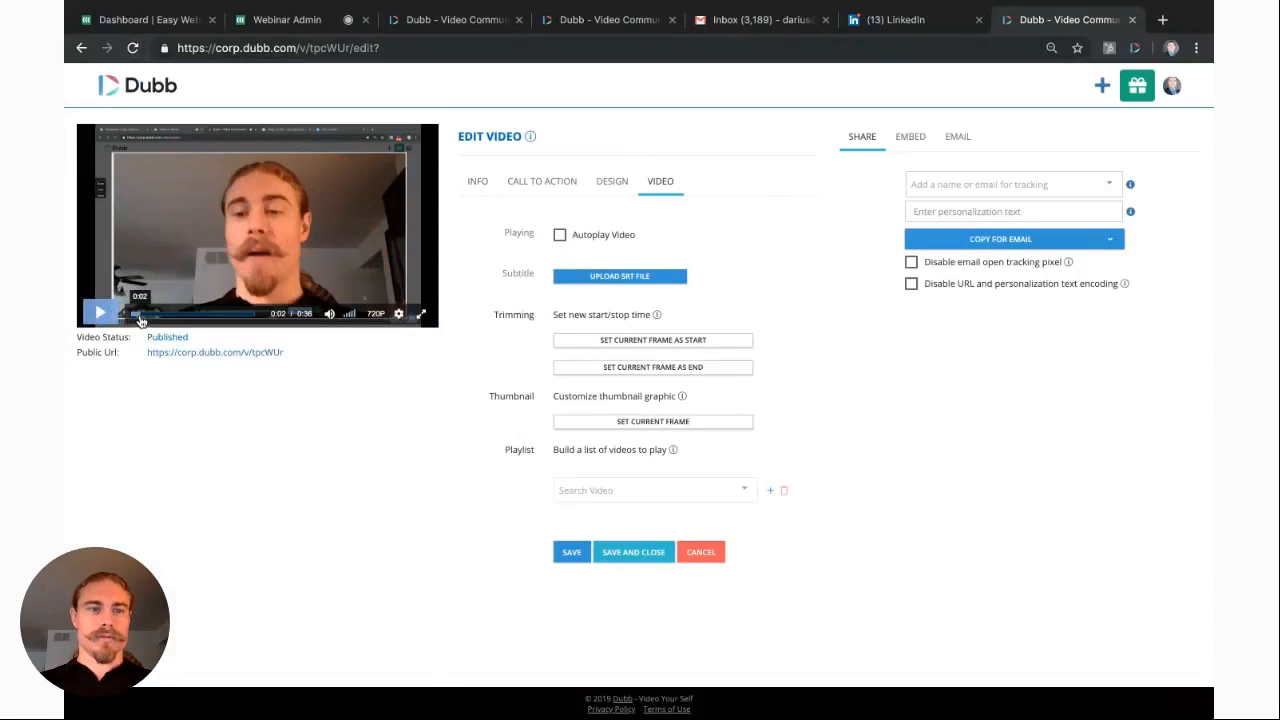
pyautogui.click(132, 316)
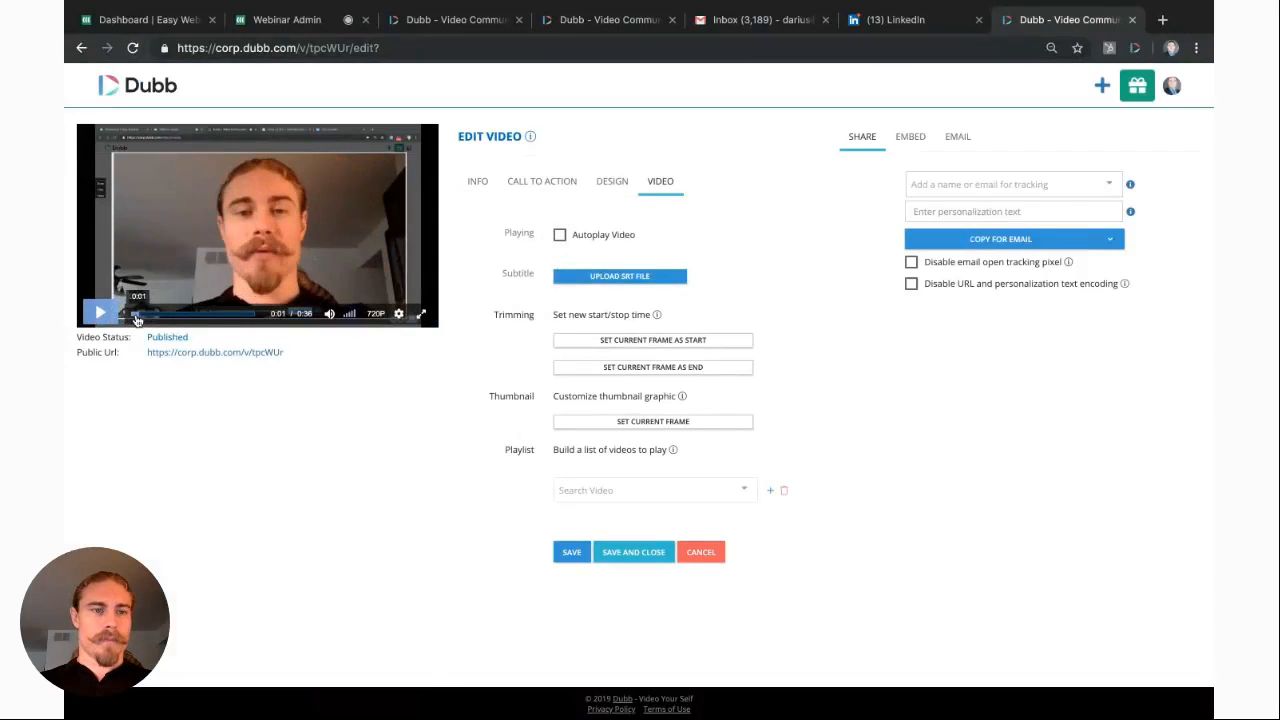
pyautogui.click(703, 343)
# Step: Set the frame at 0:29 as the video's trimming end and save the changes
pyautogui.click(247, 318)
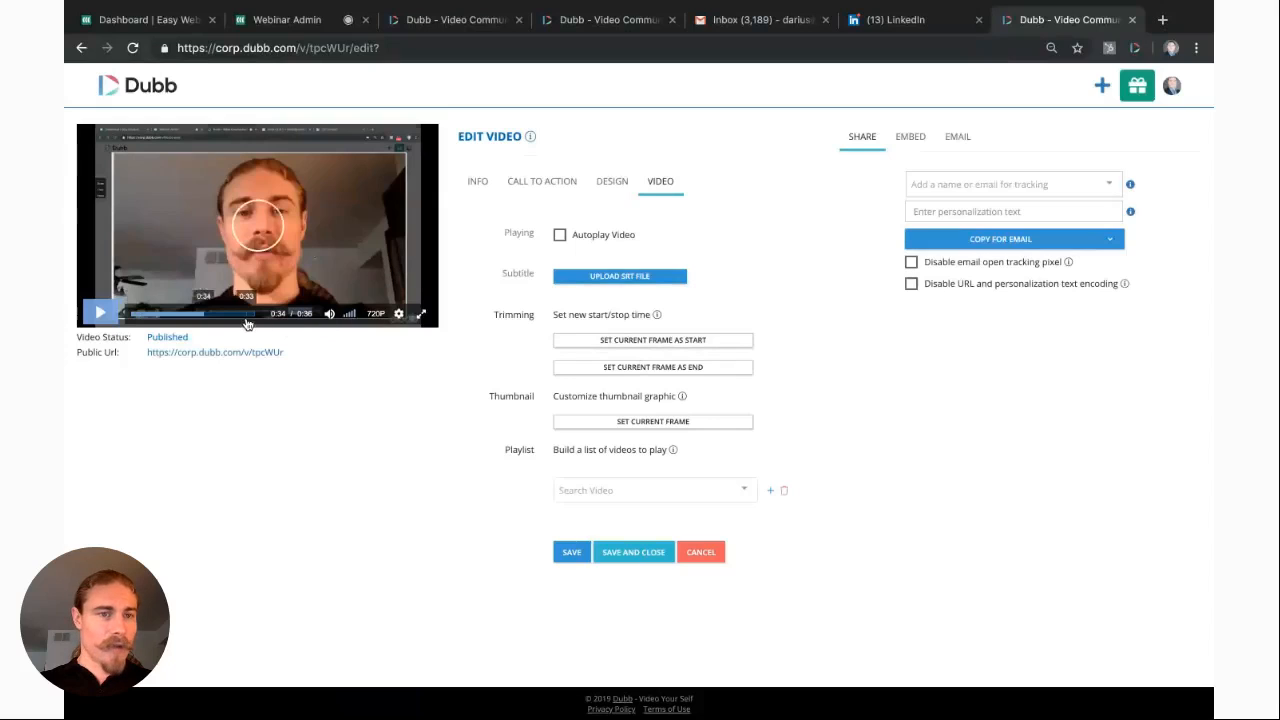
pyautogui.click(231, 316)
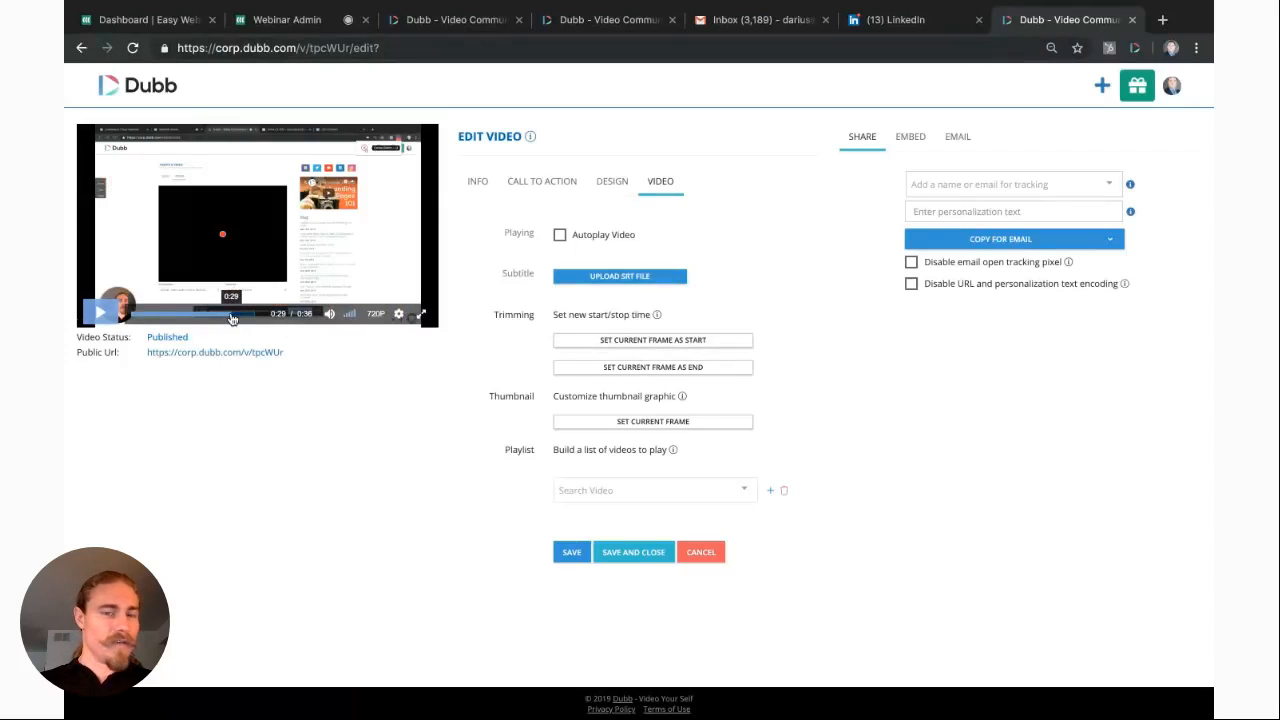
pyautogui.click(619, 367)
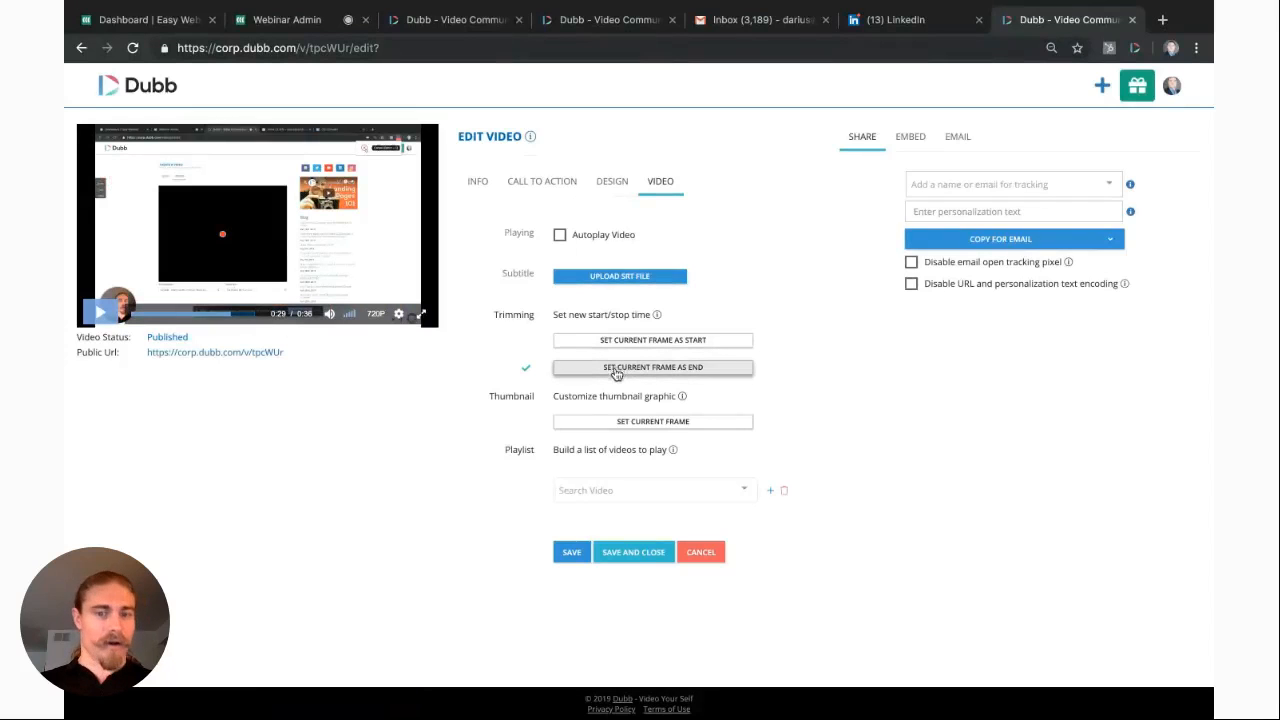
pyautogui.click(571, 556)
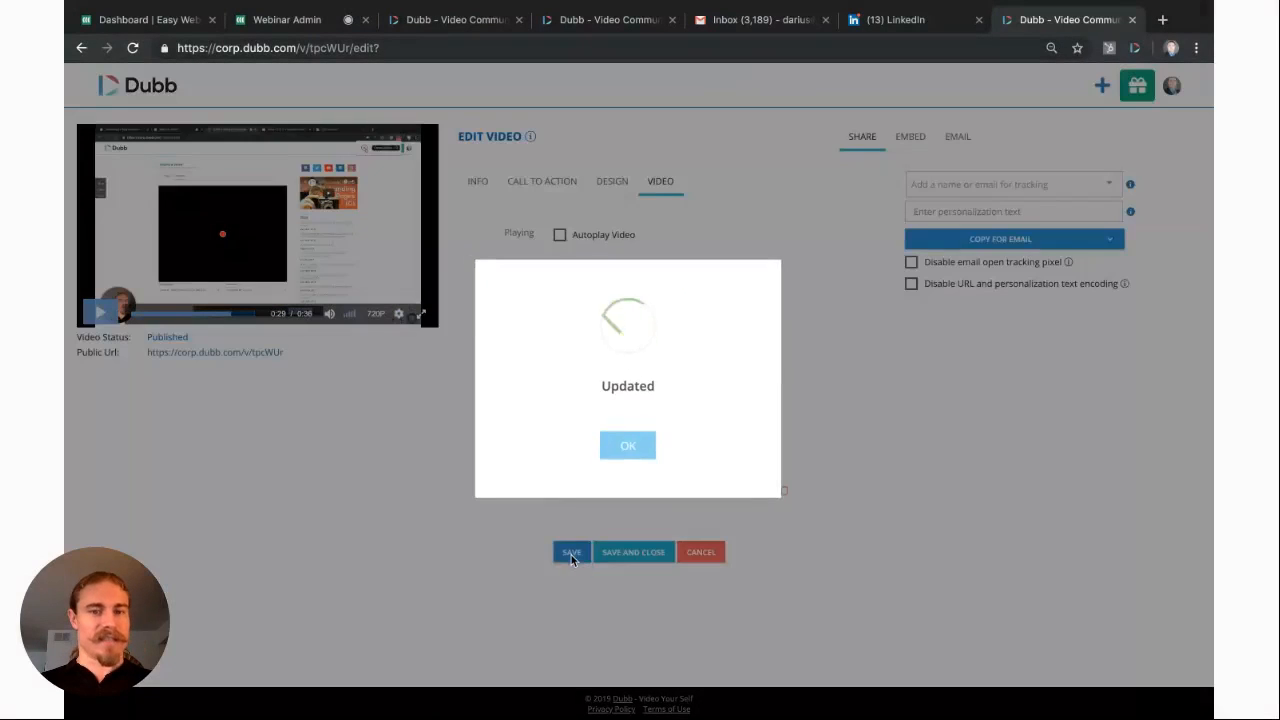
# Step: Set the frame at 0:04 as the video's trimming start, and save and close the edit page
pyautogui.click(606, 443)
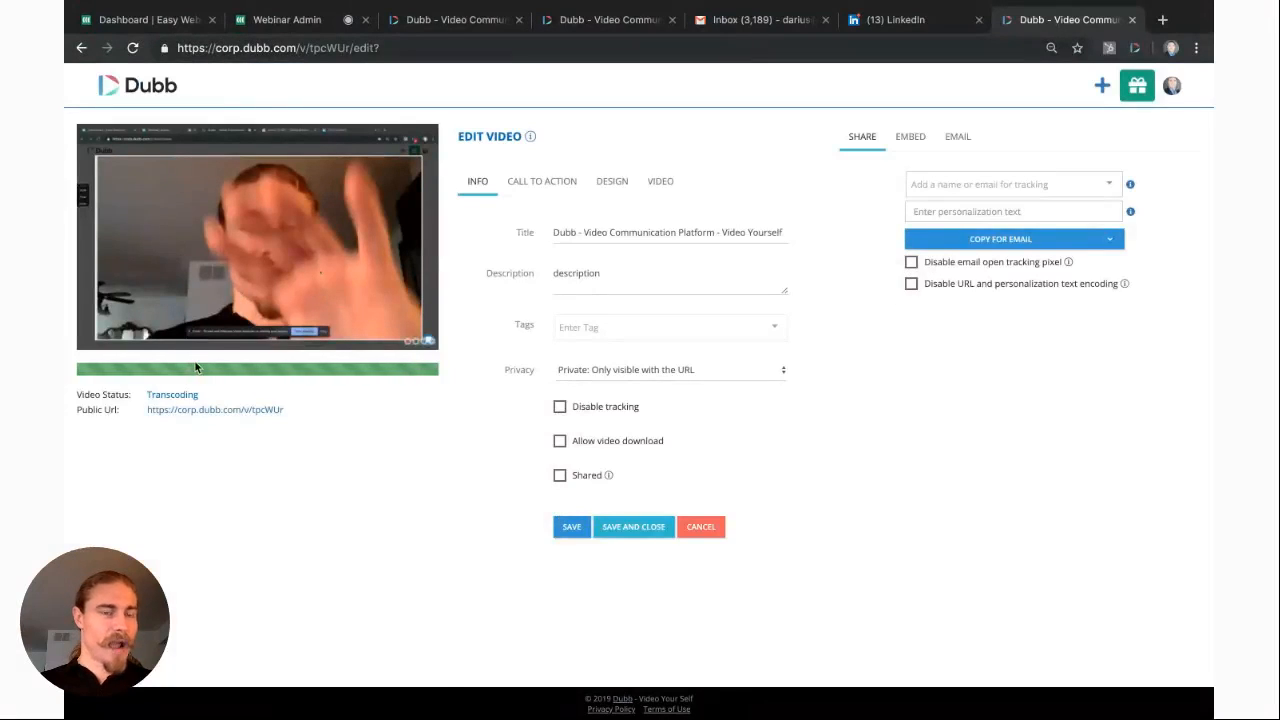
pyautogui.click(660, 181)
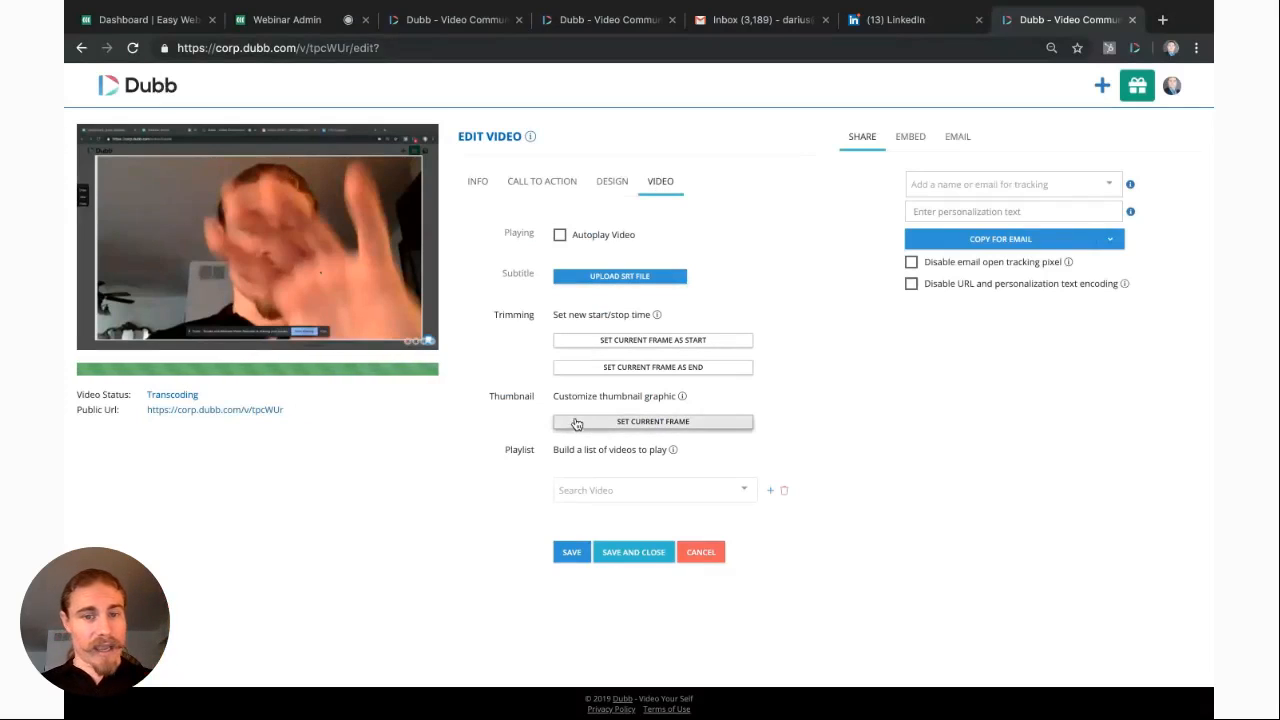
pyautogui.moveTo(702, 398); pyautogui.dragTo(497, 400)
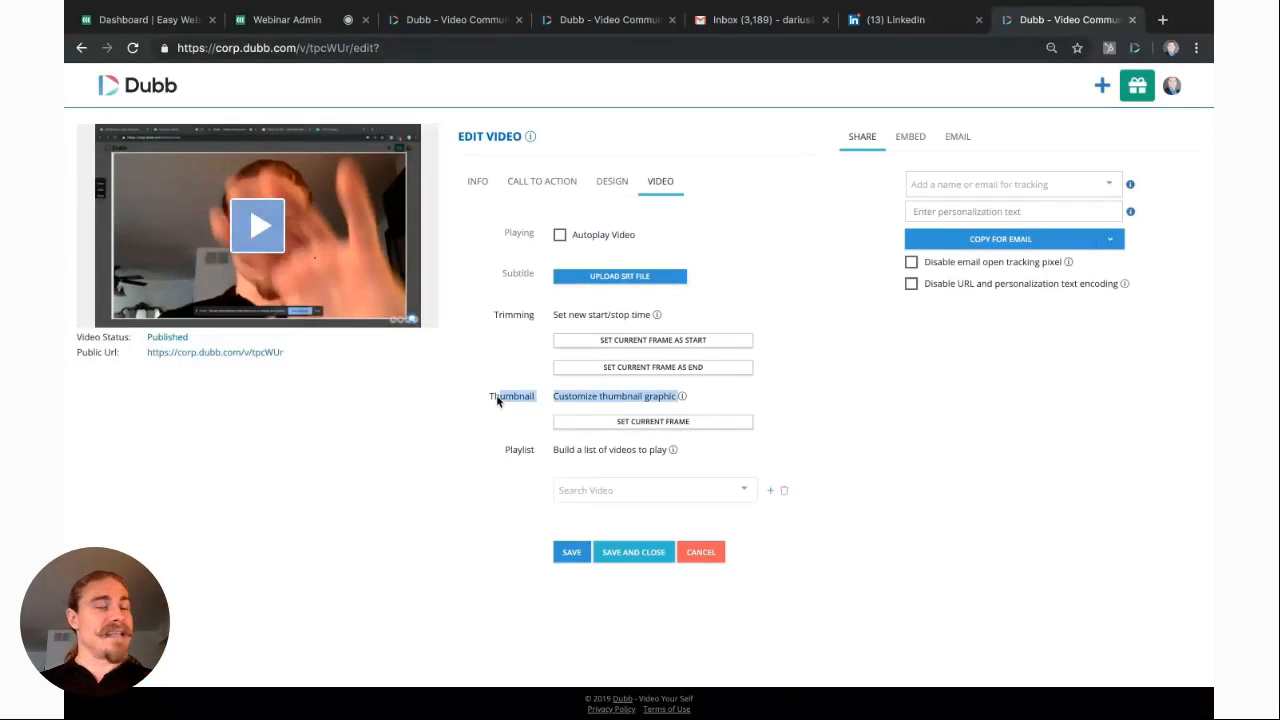
pyautogui.click(255, 236)
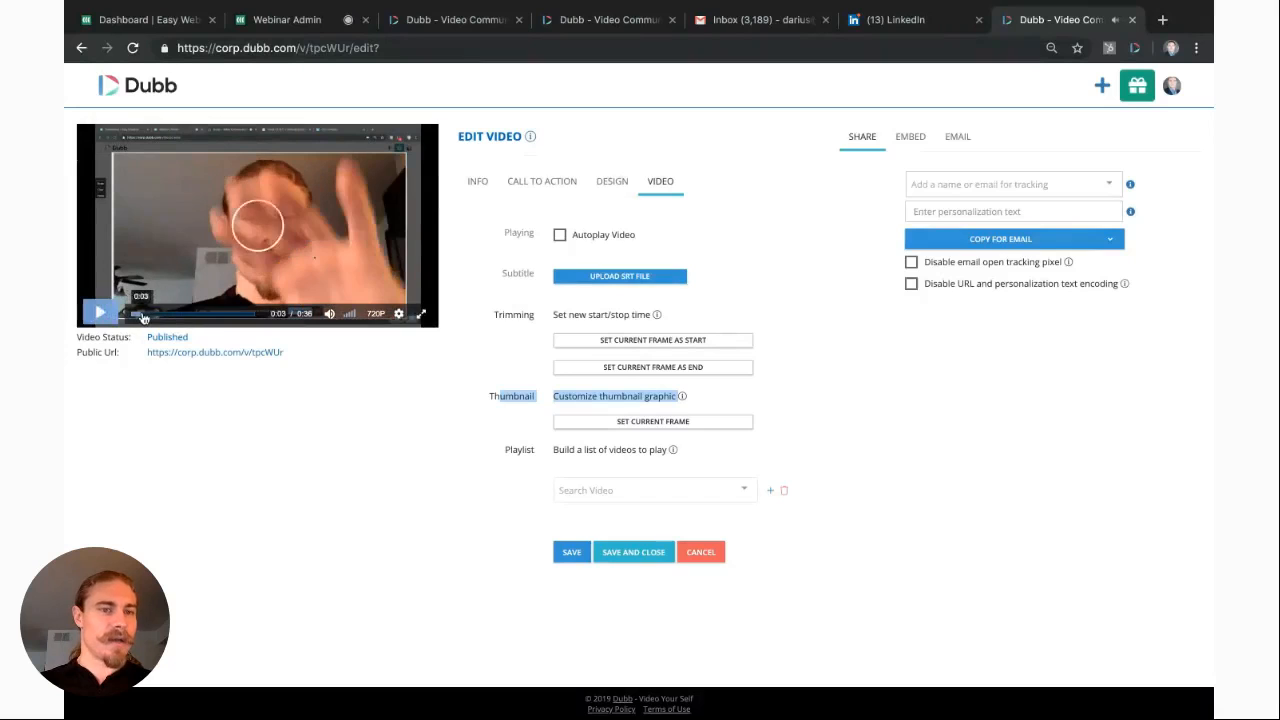
pyautogui.click(100, 313)
pyautogui.click(668, 342)
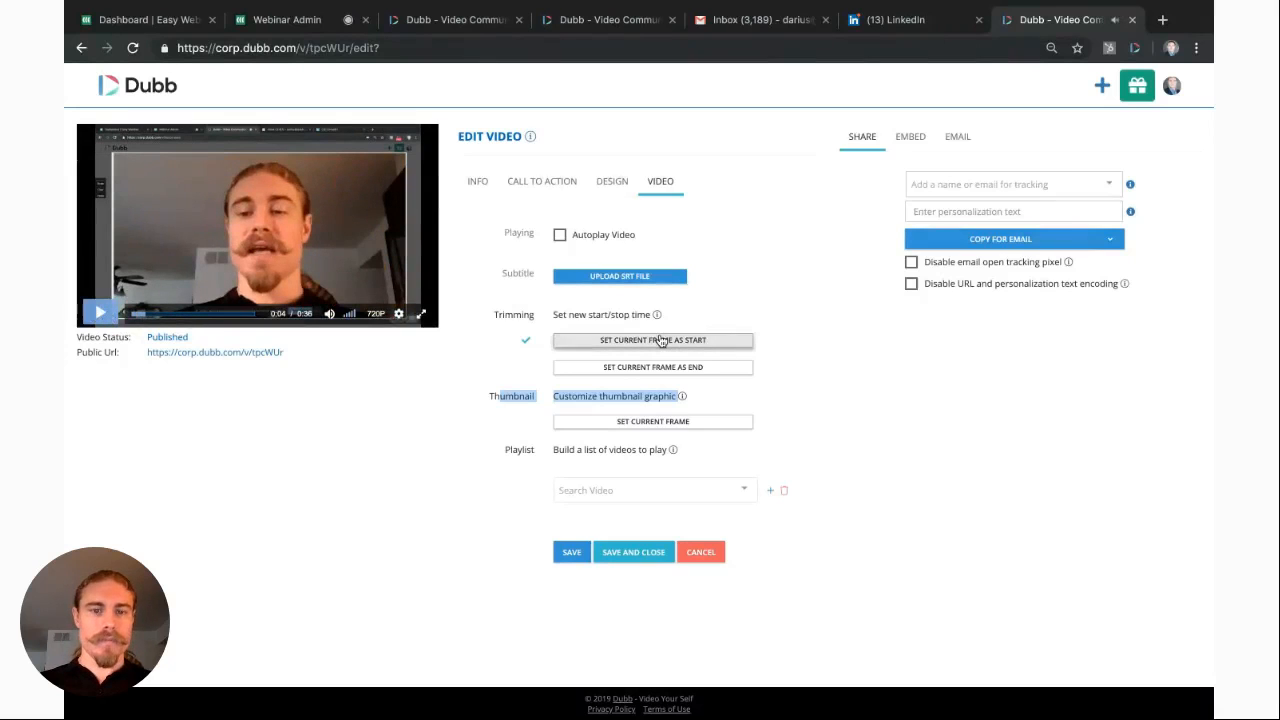
pyautogui.click(623, 552)
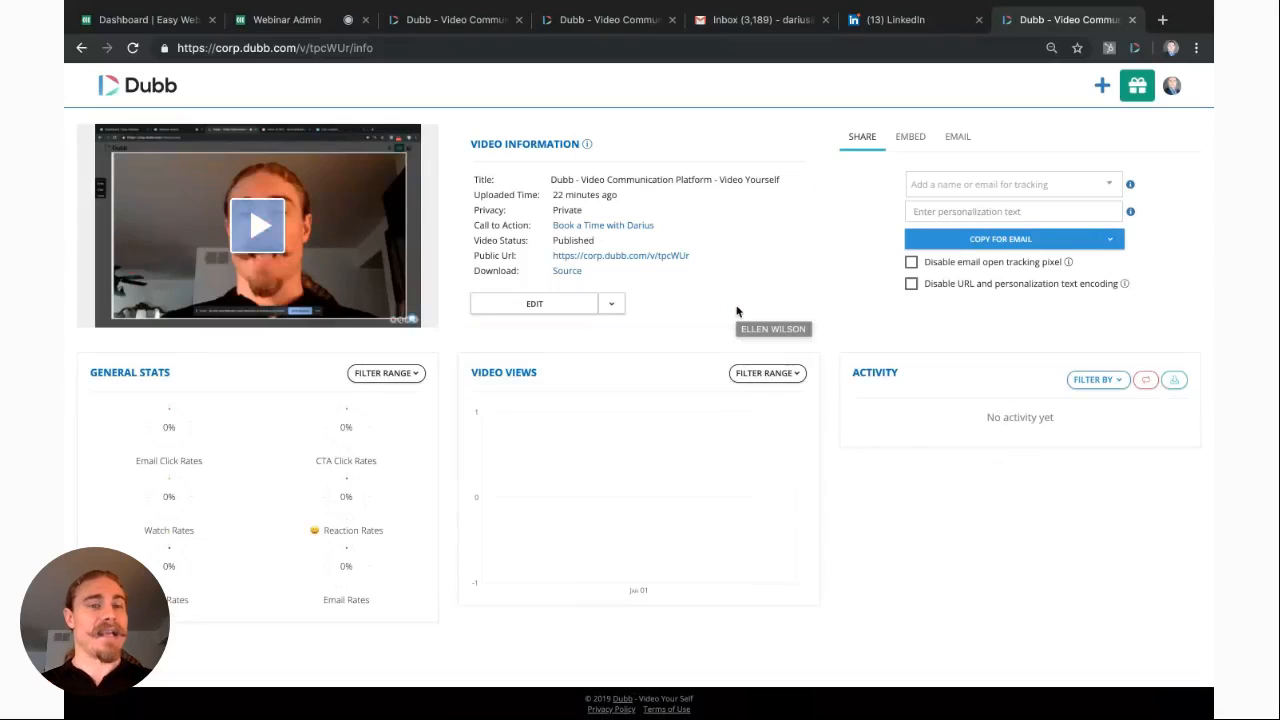
# Step: Reopen the video's editing options for playback and trimming, and copy the video for email
pyautogui.click(543, 308)
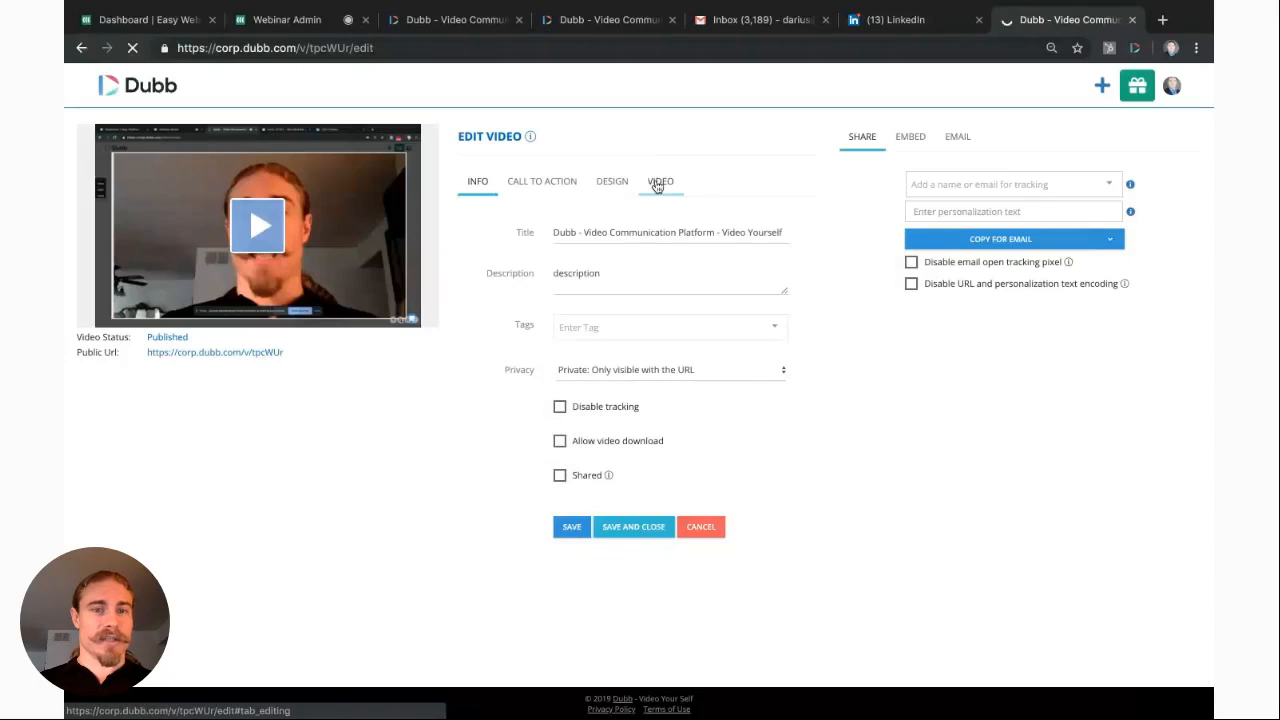
pyautogui.click(658, 183)
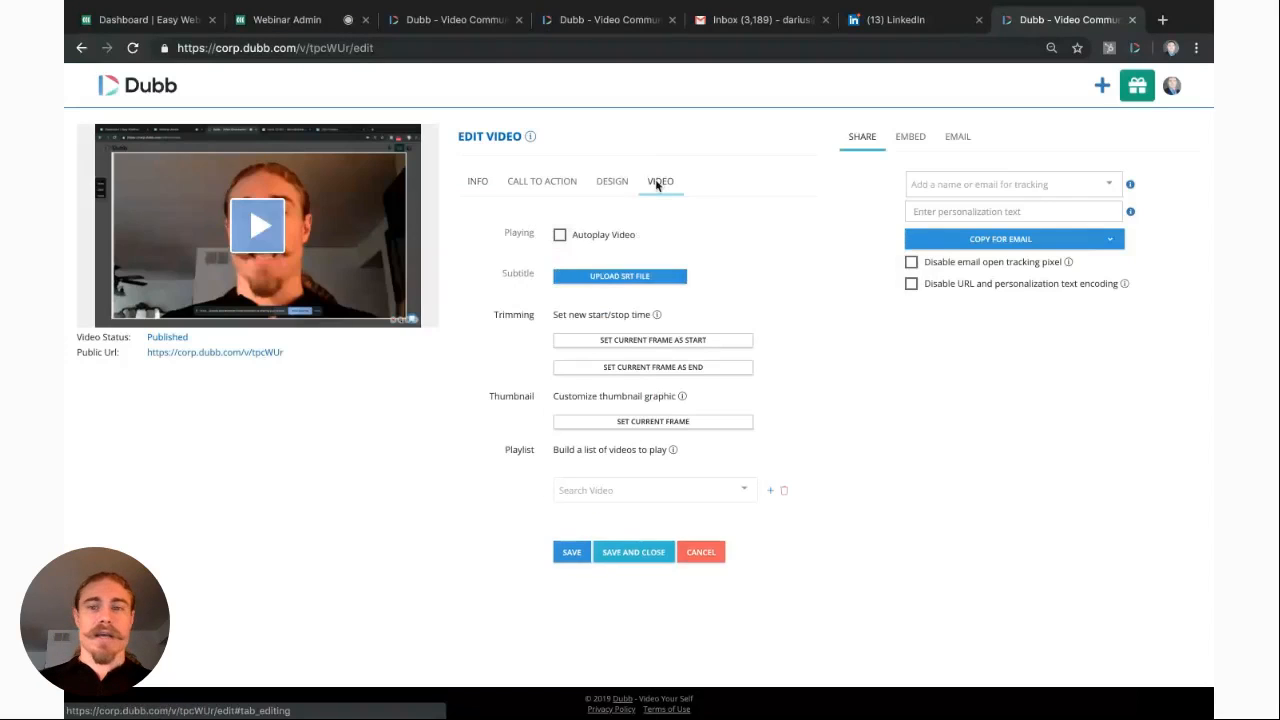
pyautogui.click(972, 240)
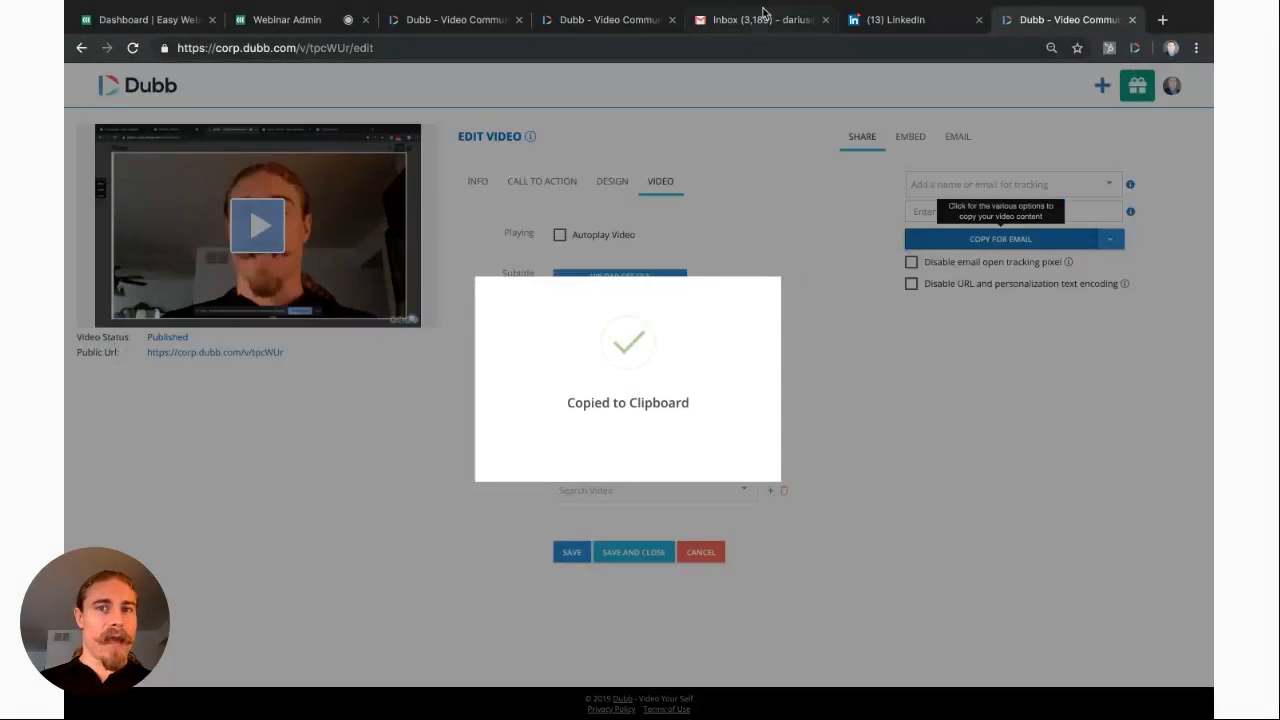
# Step: Switch to Gmail and paste the copied video above the signature of a new message in an enlarged compose window
pyautogui.click(765, 19)
pyautogui.click(130, 146)
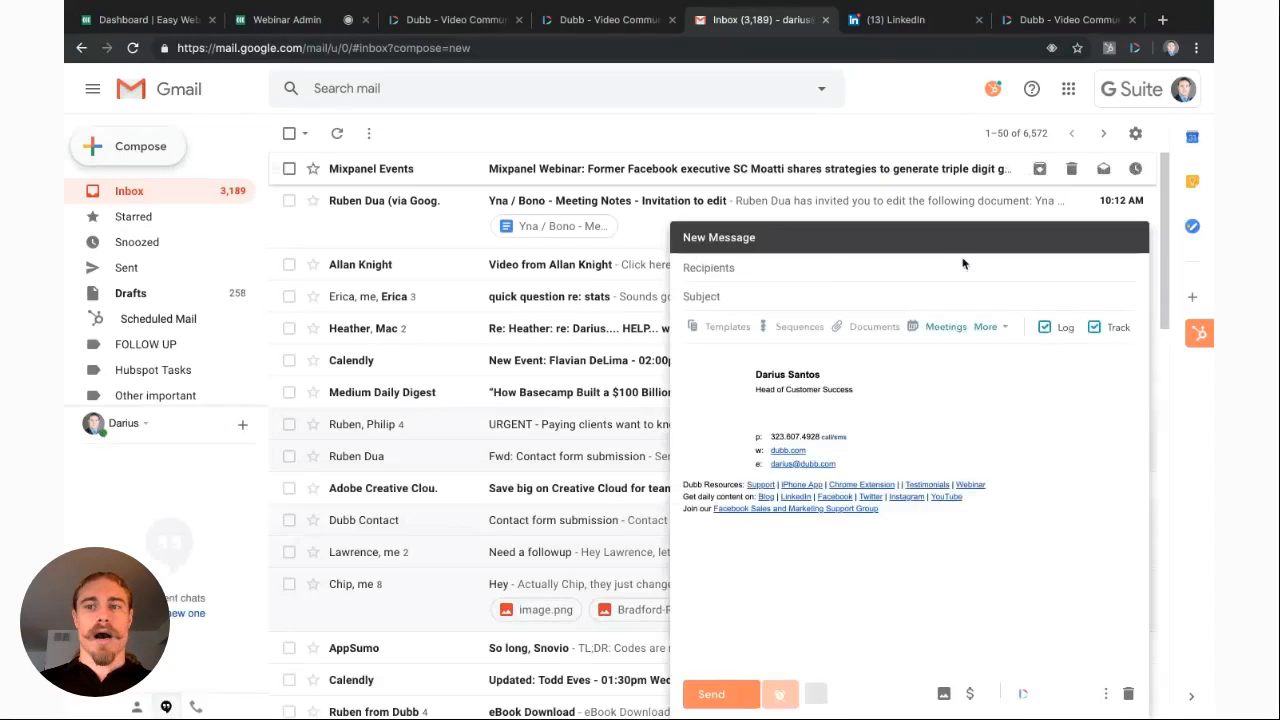
pyautogui.click(1113, 237)
pyautogui.click(236, 252)
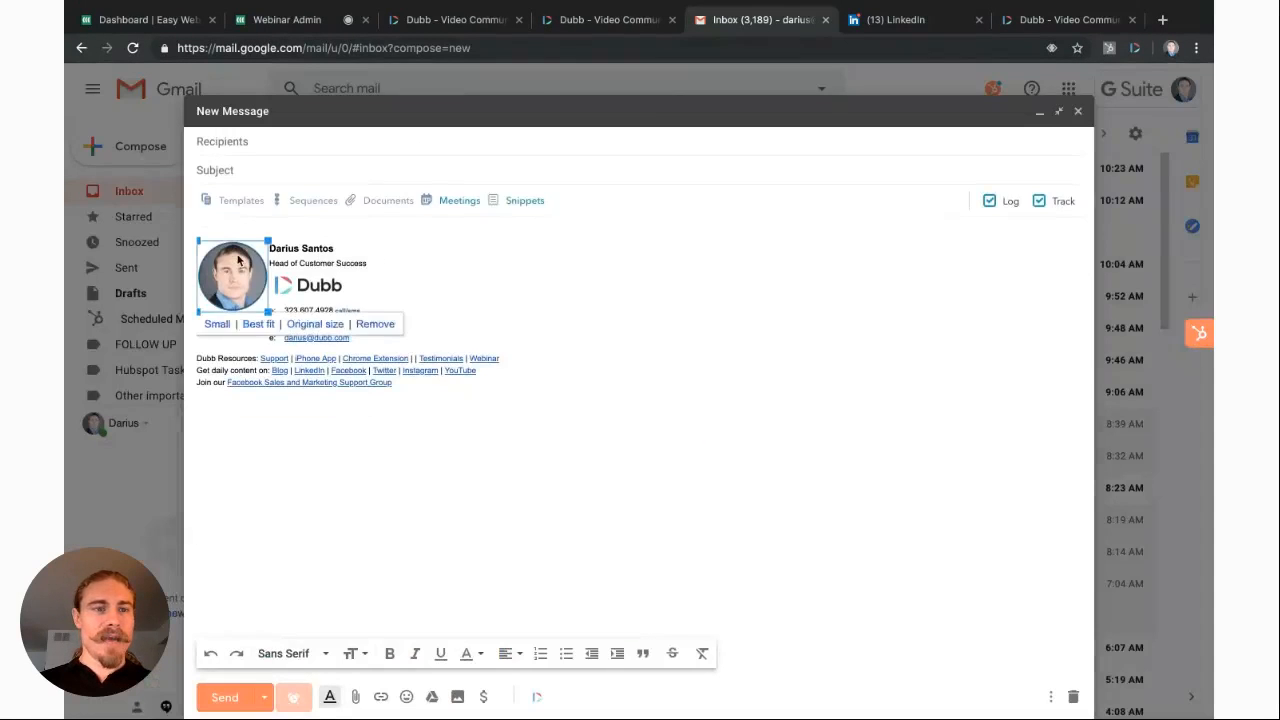
pyautogui.click(212, 227)
pyautogui.click(228, 225)
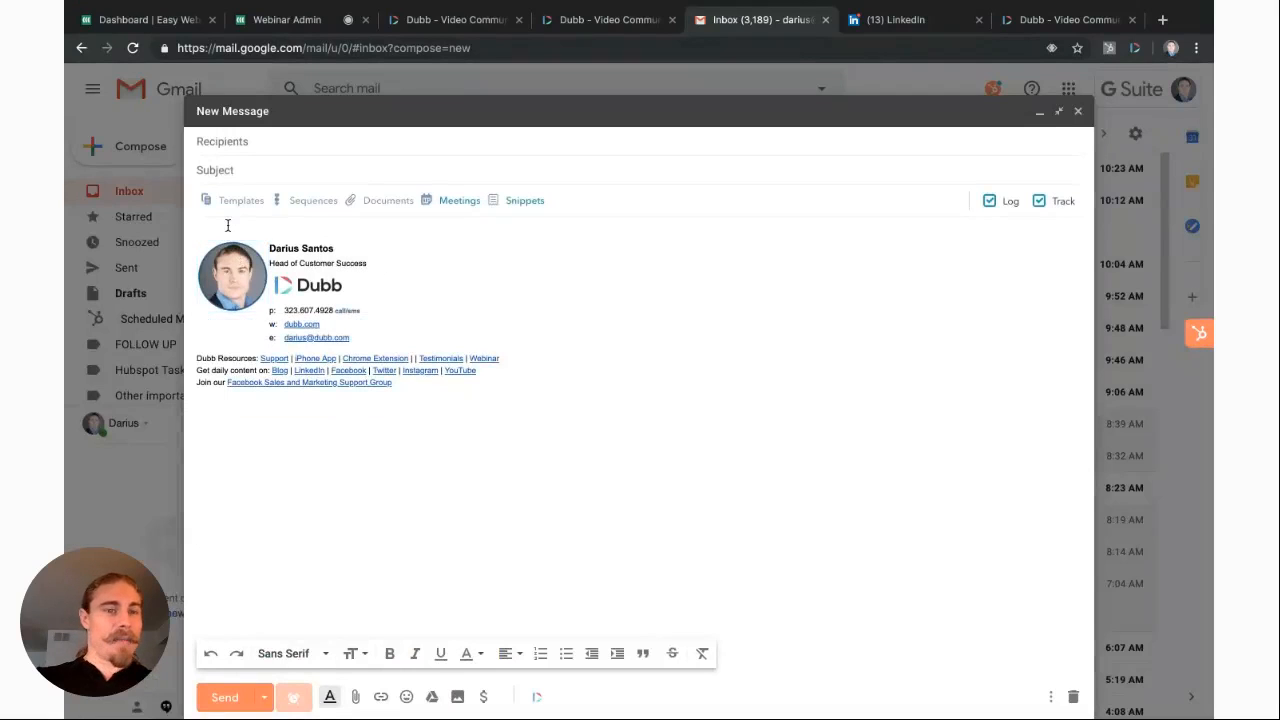
pyautogui.hotkey('ctrl', 'v')
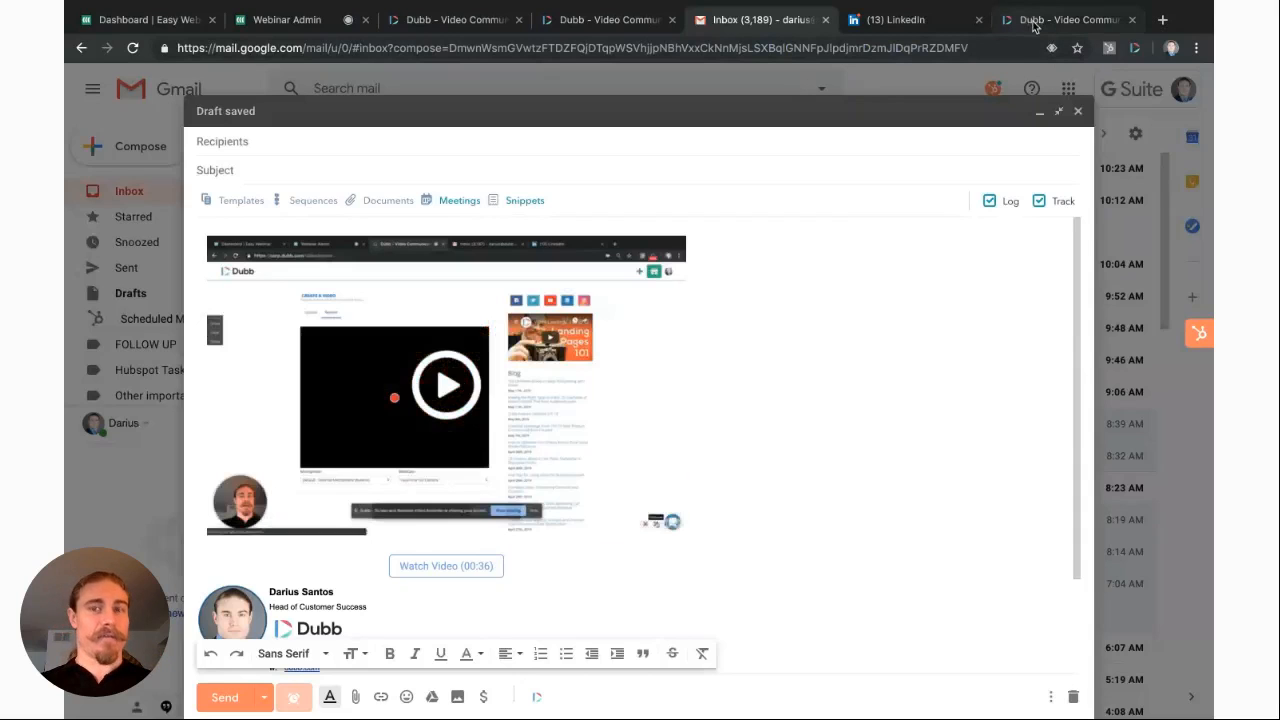
# Step: Return to the video's edit page in Dubb and try to set the frame at 0:15 as its thumbnail
pyautogui.click(612, 22)
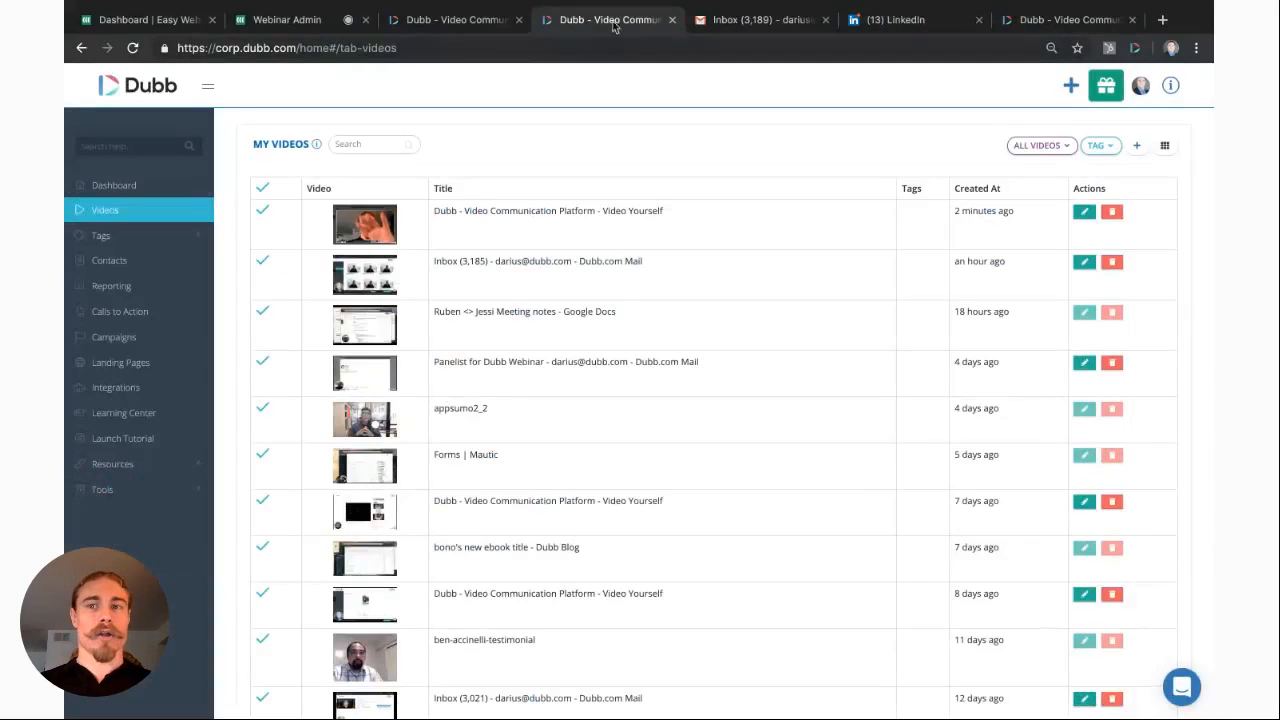
pyautogui.click(1032, 22)
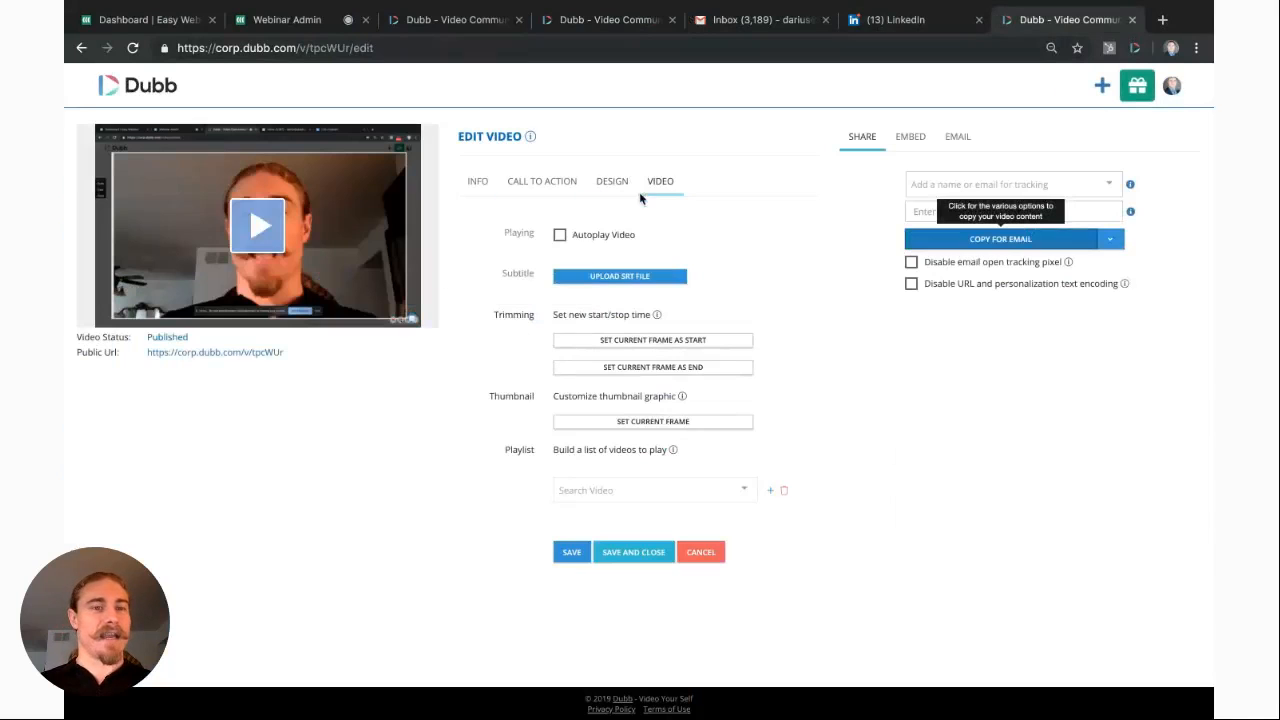
pyautogui.click(252, 262)
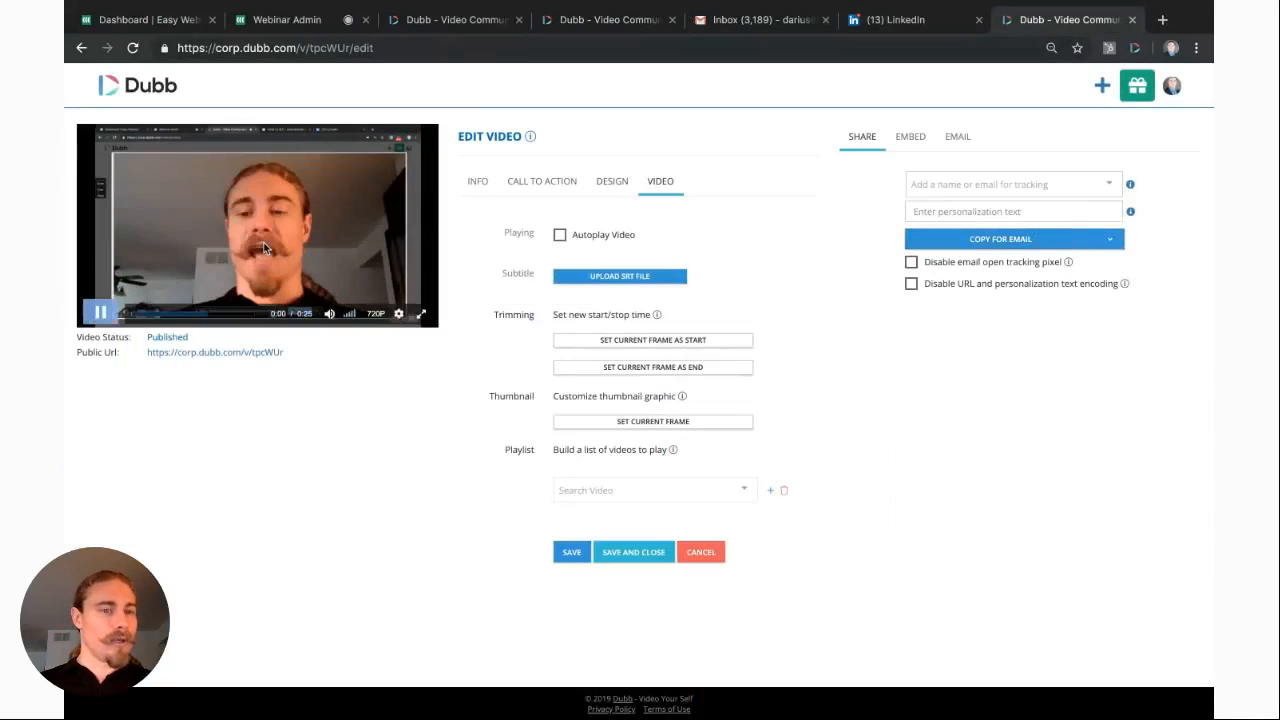
pyautogui.click(88, 315)
pyautogui.click(187, 316)
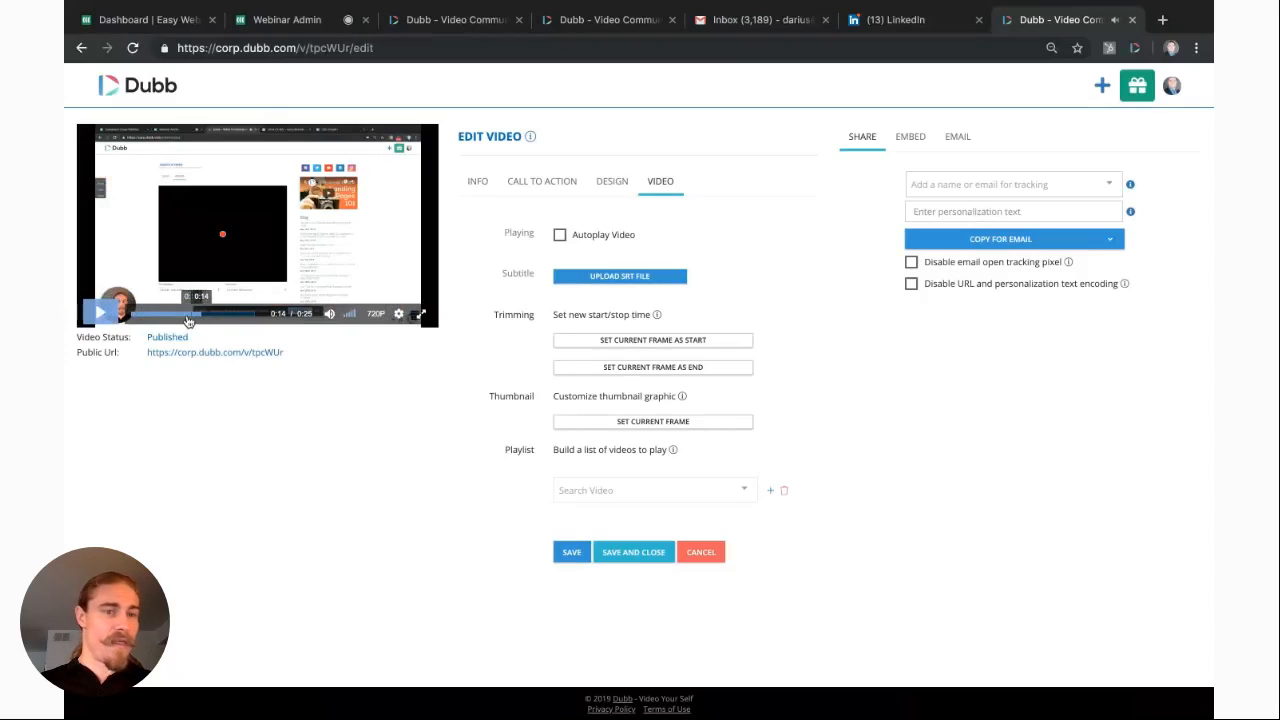
pyautogui.click(98, 315)
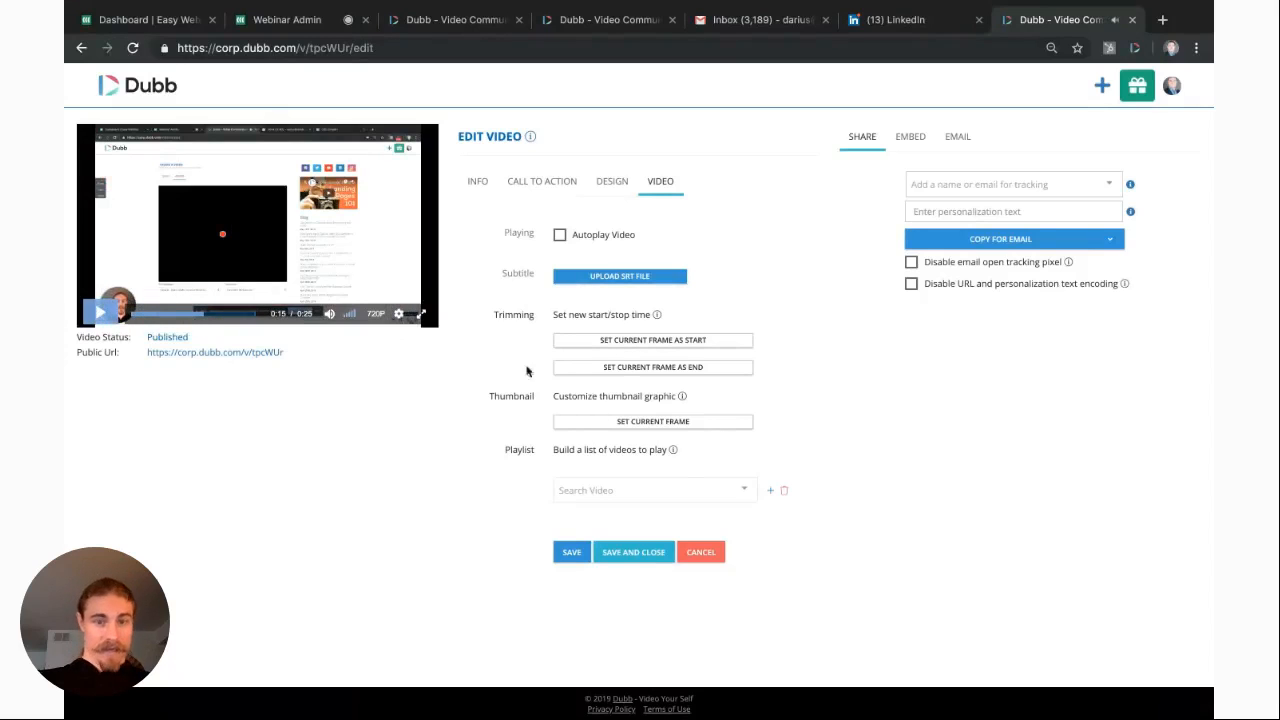
pyautogui.click(617, 424)
pyautogui.click(765, 19)
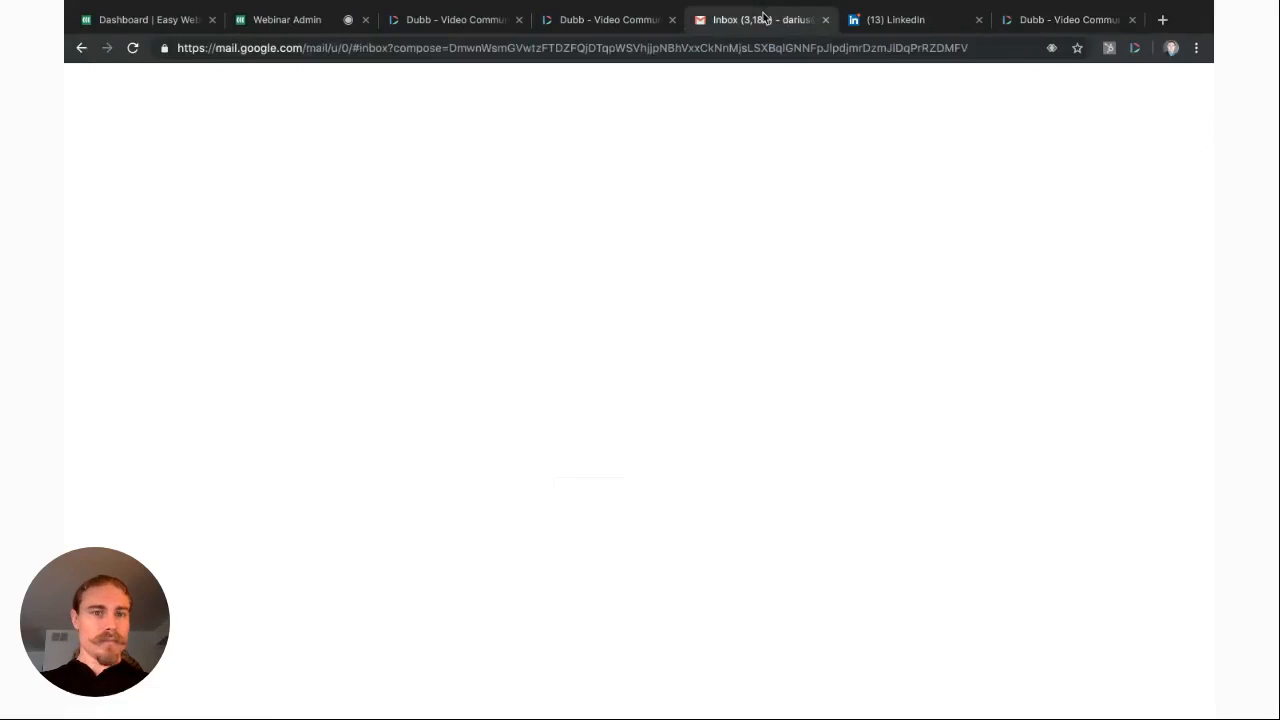
pyautogui.click(1027, 16)
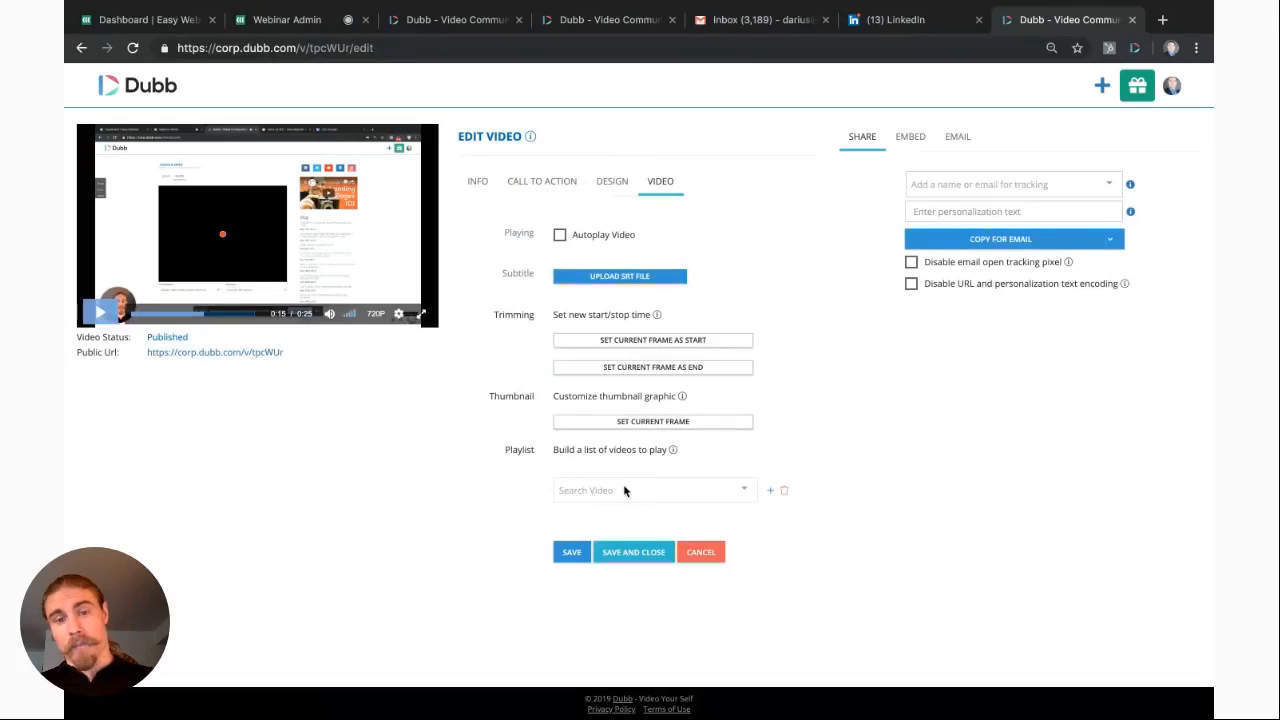
# Step: Add a second playlist slot, search for "video", and choose "Dubb - Video Communication Platform - Video Yourself" for the first slot
pyautogui.click(770, 490)
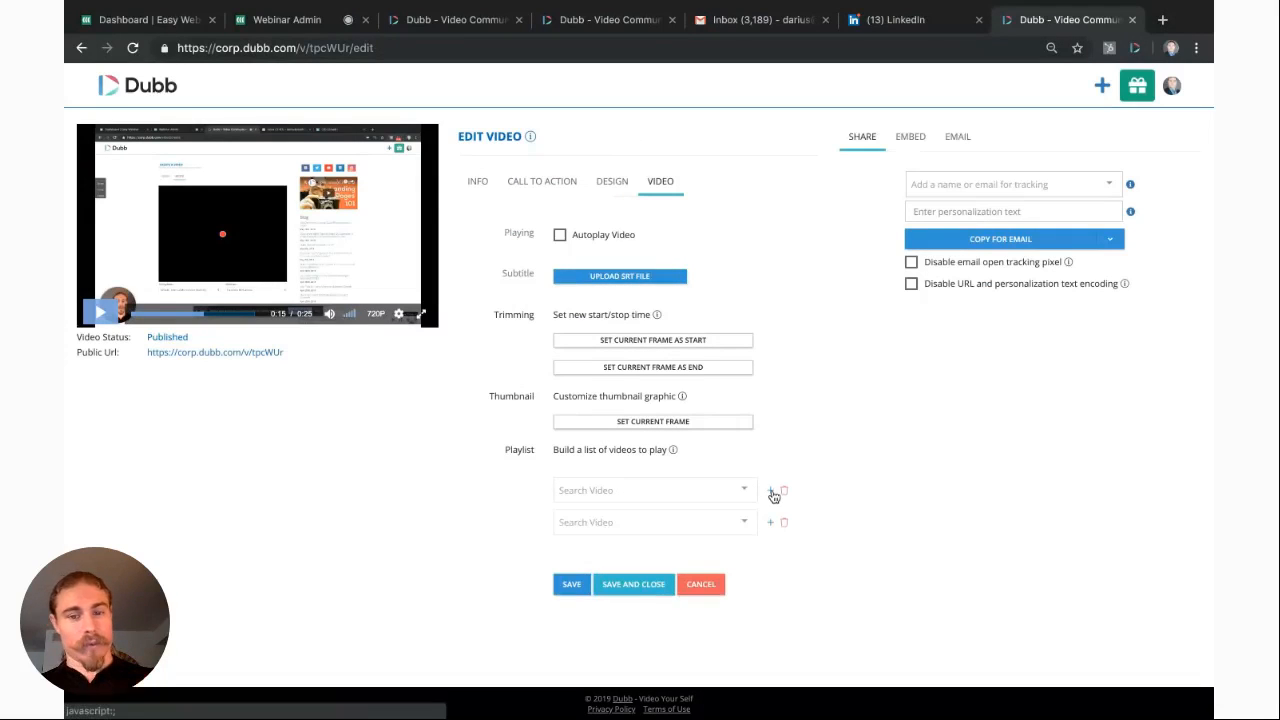
pyautogui.click(655, 489)
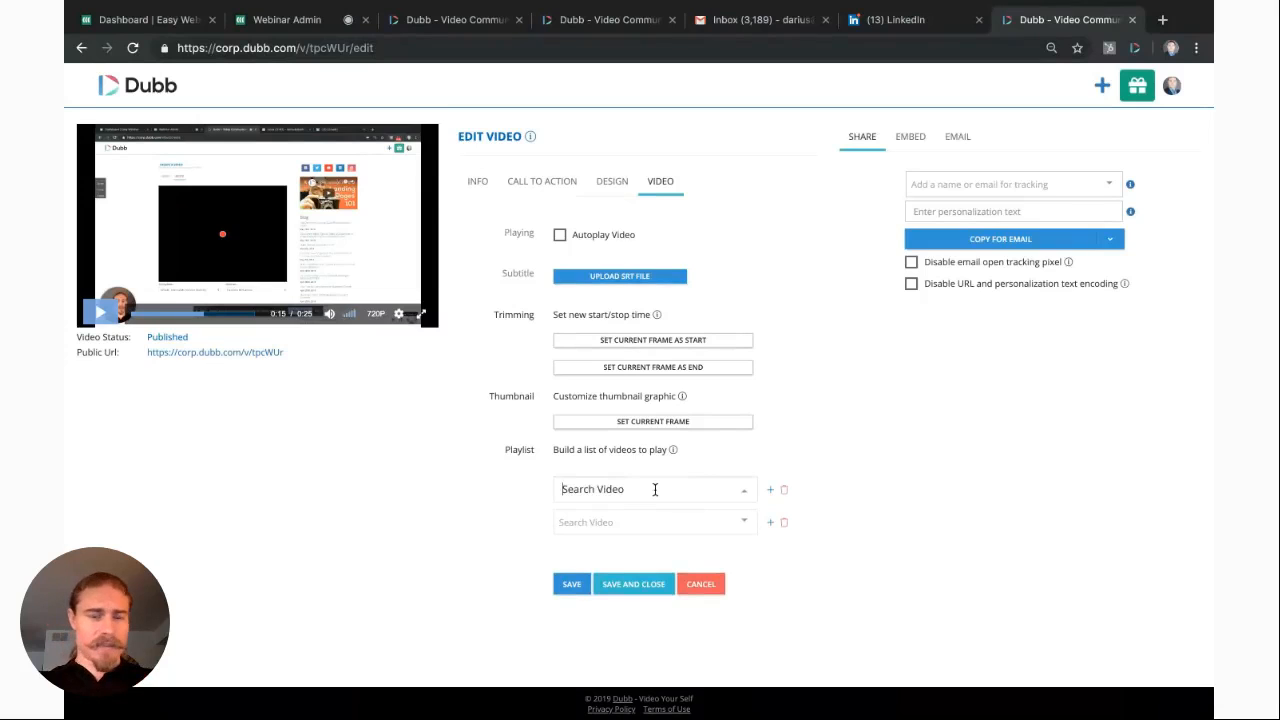
pyautogui.write('video')
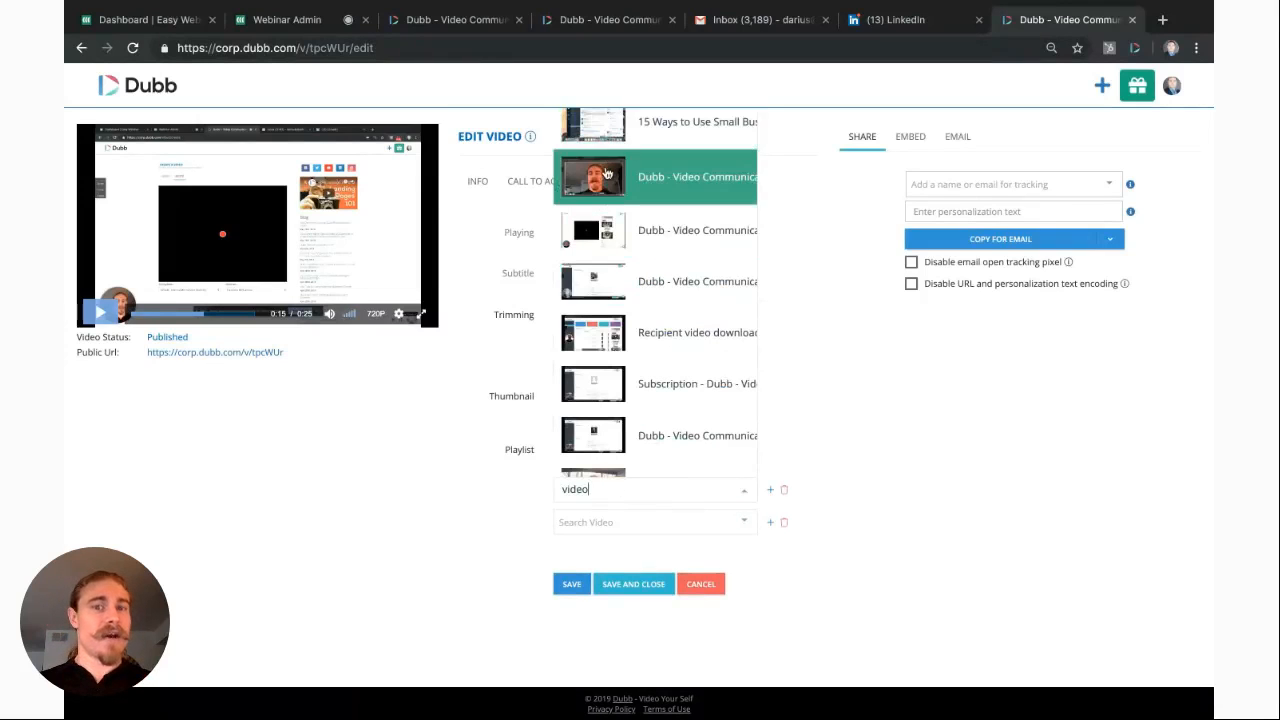
pyautogui.click(606, 176)
pyautogui.click(621, 459)
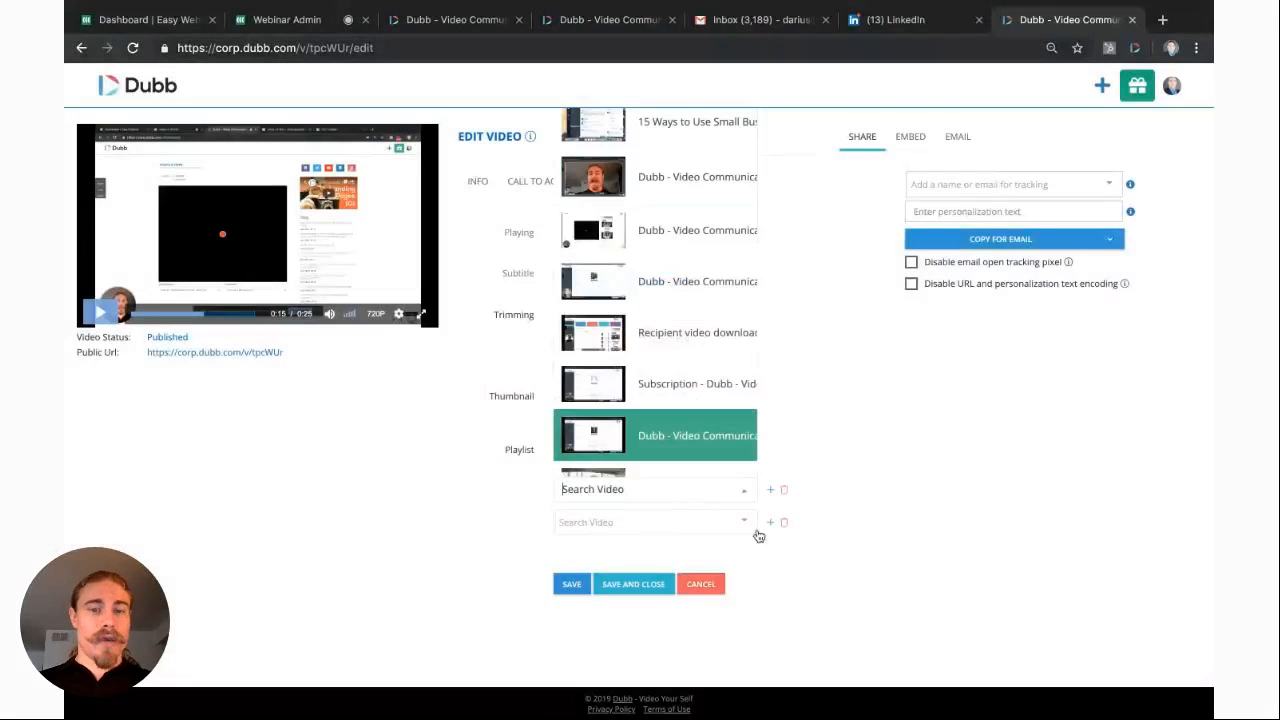
pyautogui.click(596, 428)
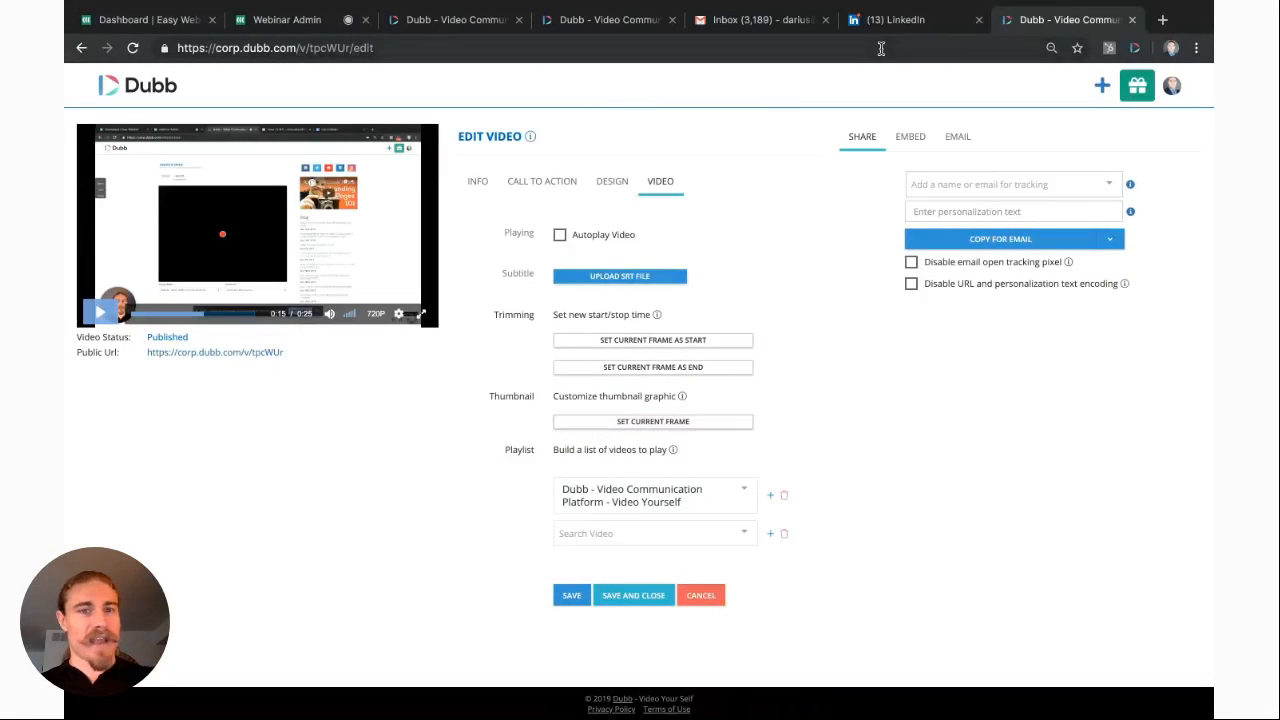
# Step: View the video's public page and the video creation page, and return to the edit page
pyautogui.click(256, 355)
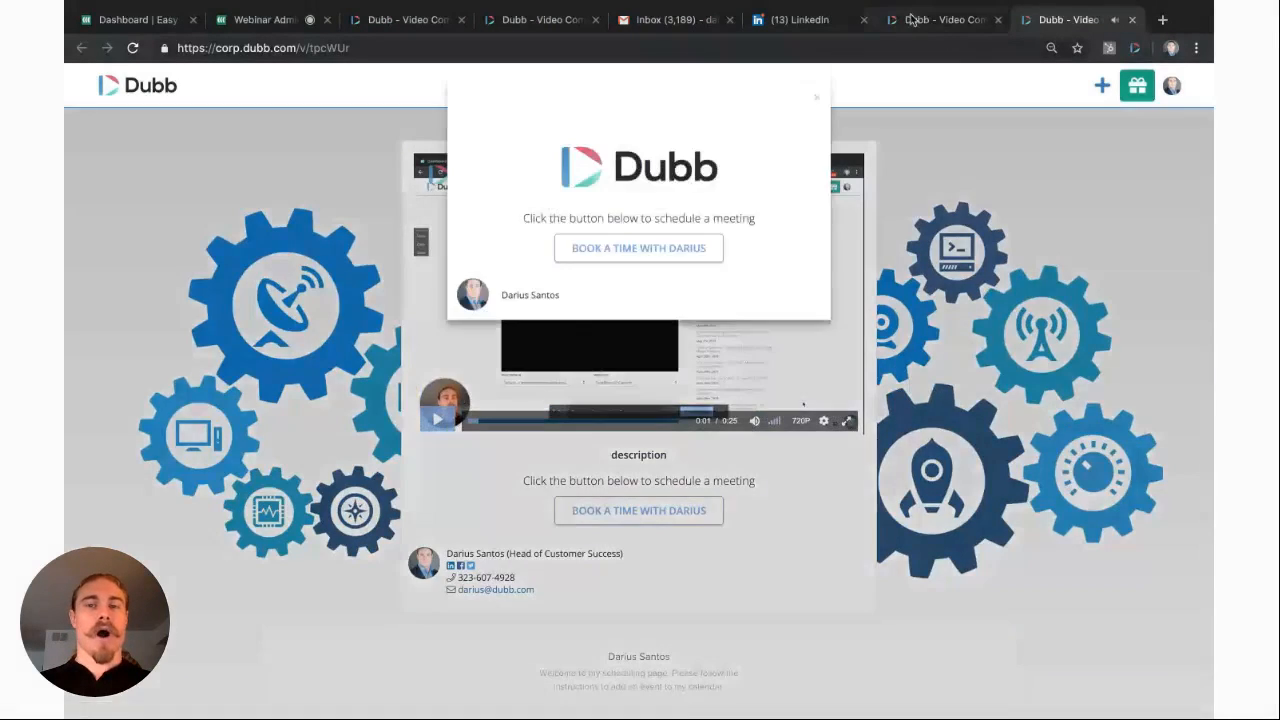
pyautogui.click(915, 20)
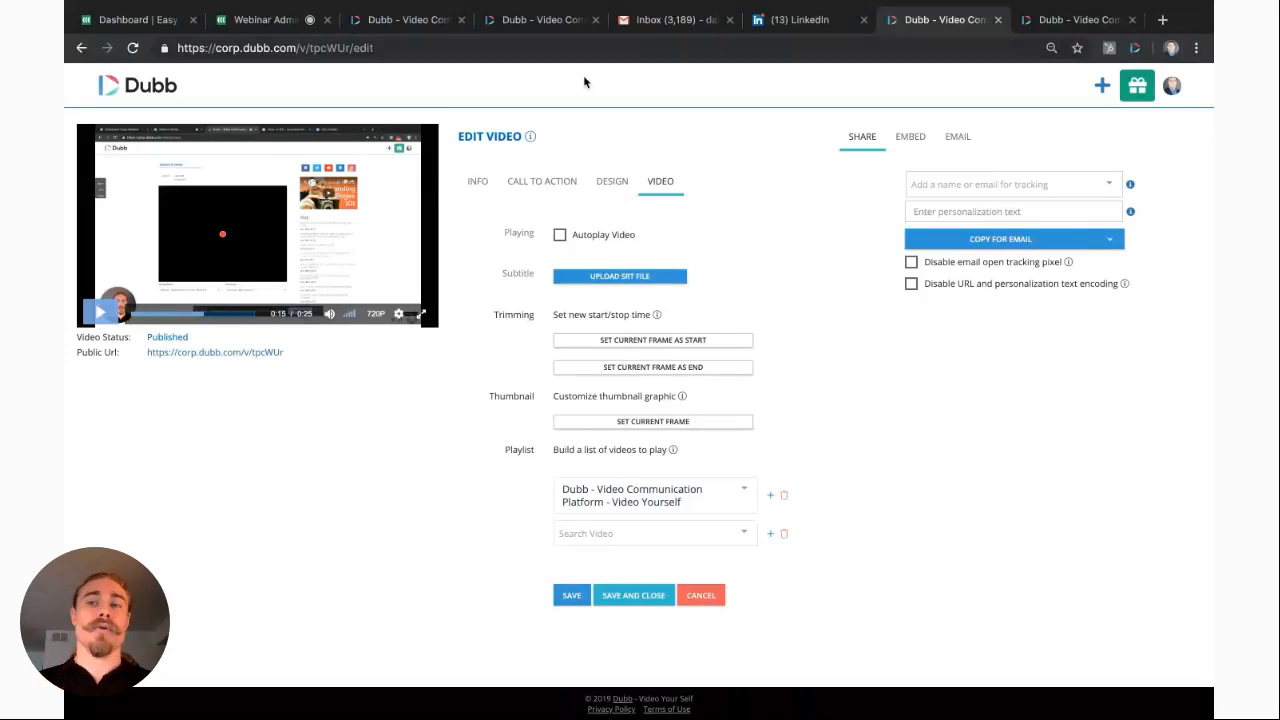
pyautogui.click(1100, 88)
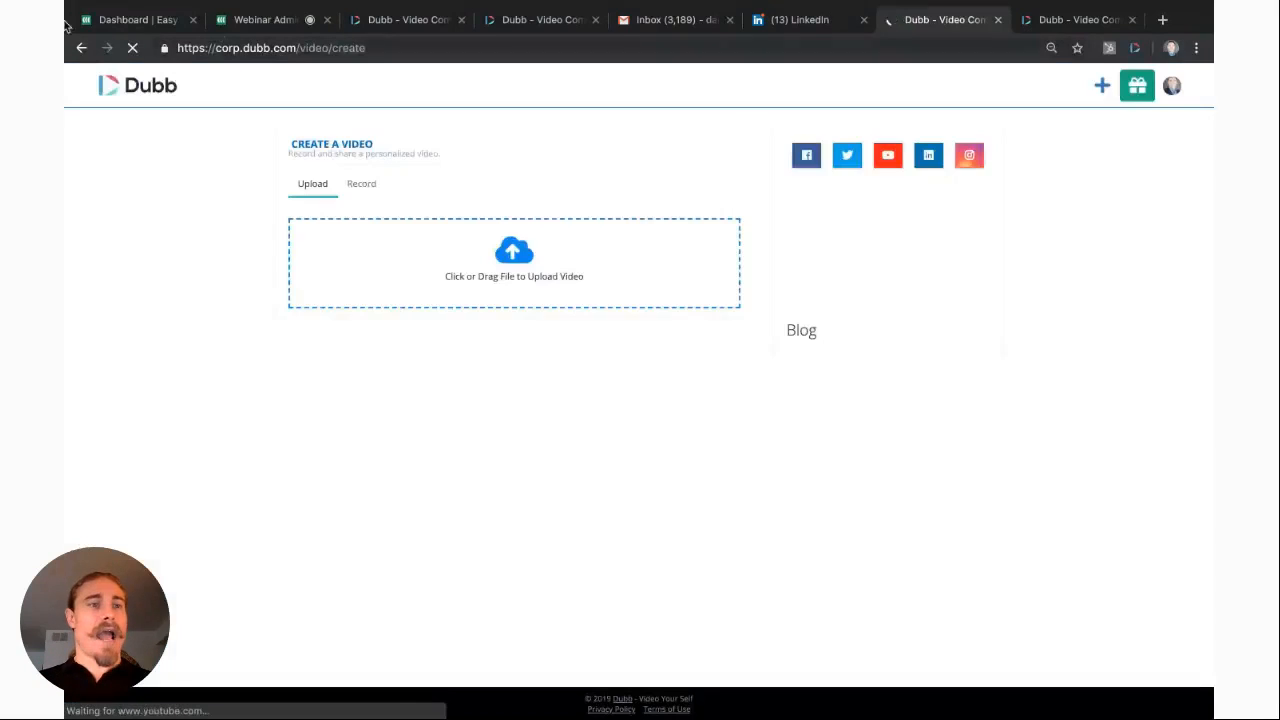
pyautogui.click(84, 52)
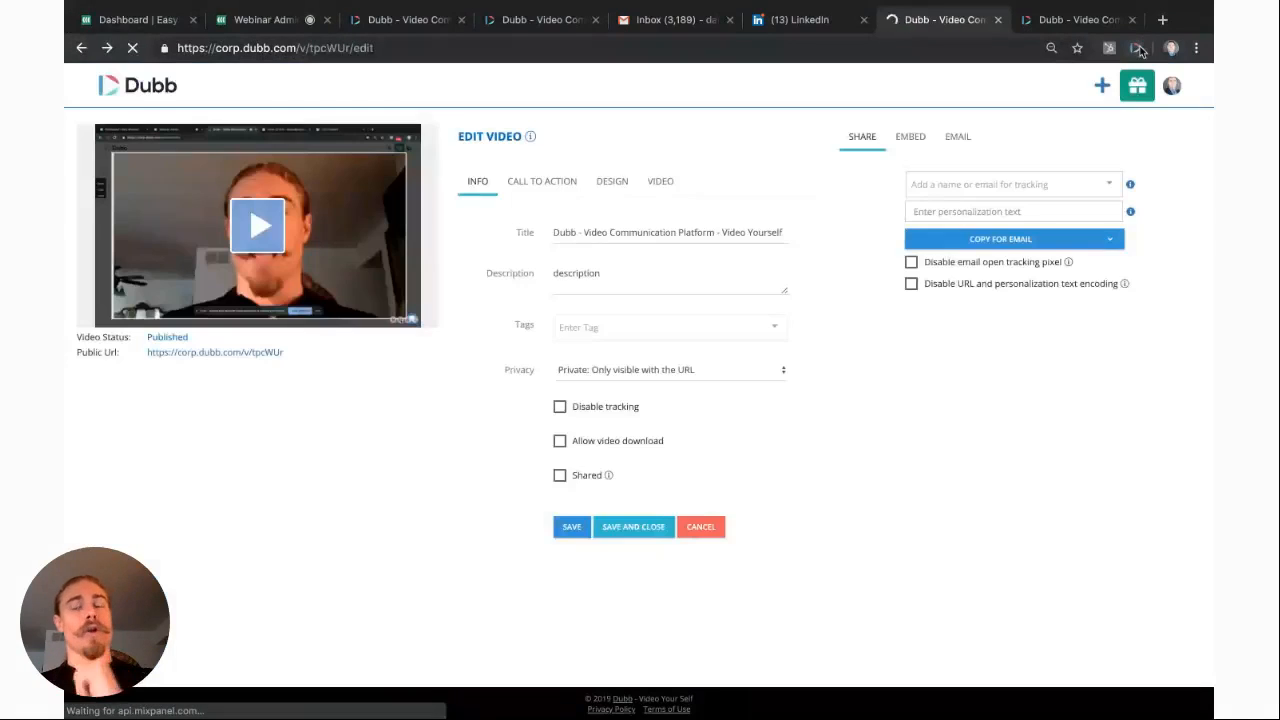
# Step: Start a recording of the entire screen with the webcam using the Dubb browser extension
pyautogui.click(1138, 49)
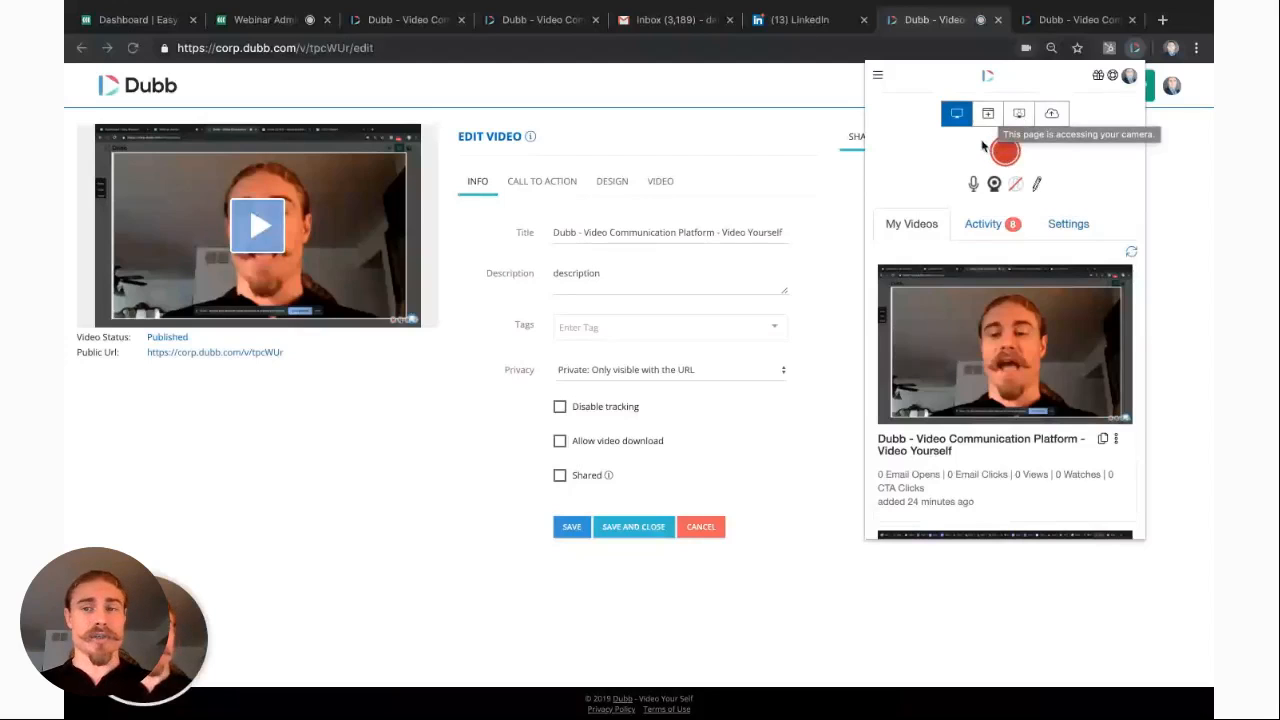
pyautogui.click(1005, 153)
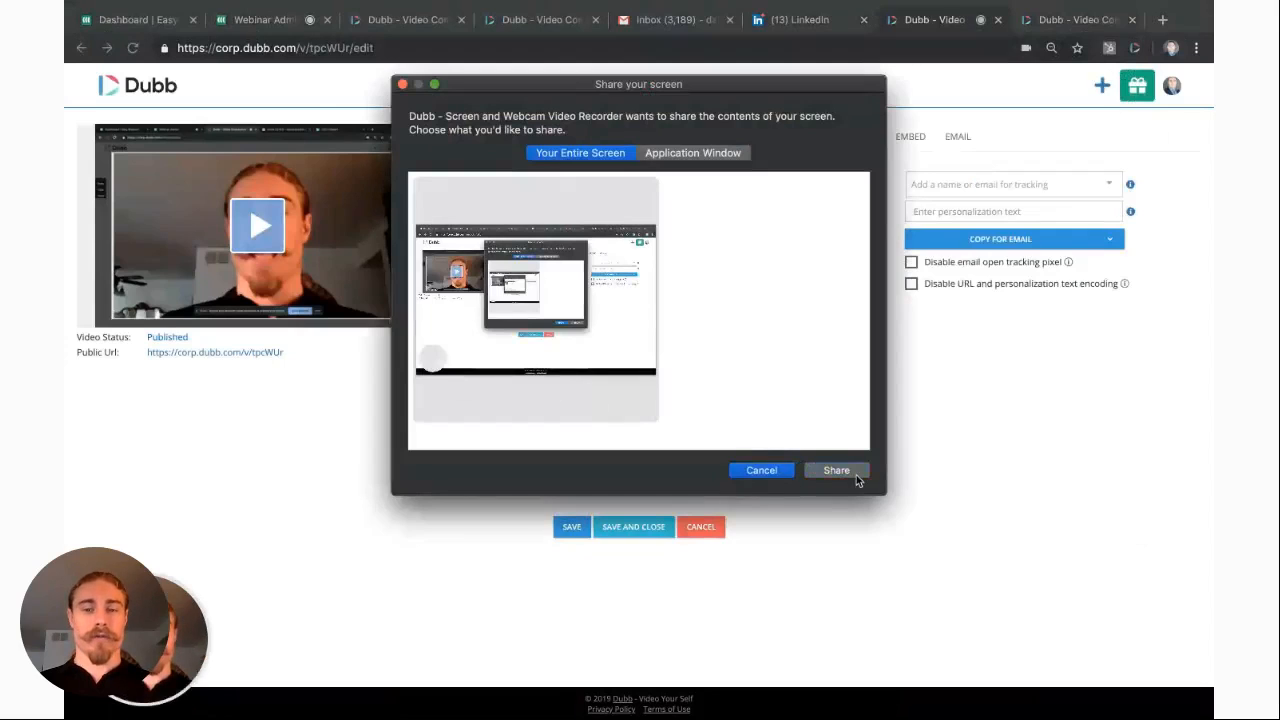
pyautogui.click(836, 470)
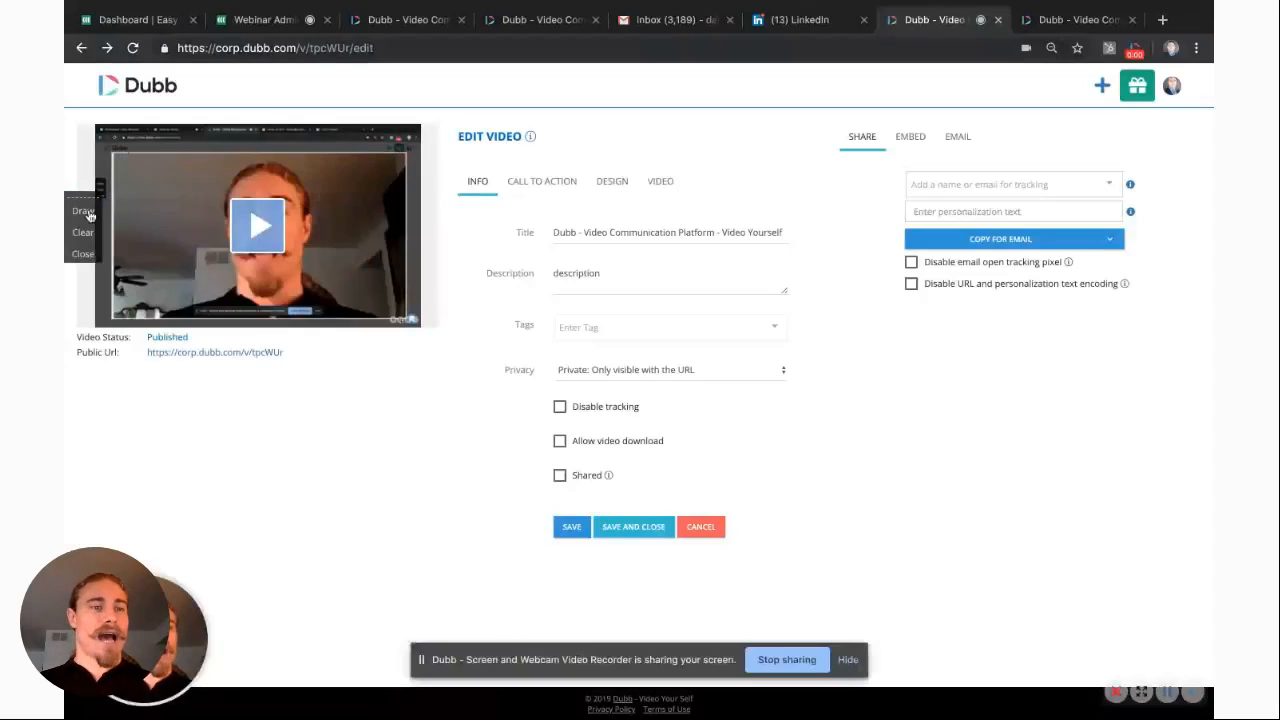
# Step: Draw a red line under the Description text and a red loop around the Title and Description values
pyautogui.click(86, 212)
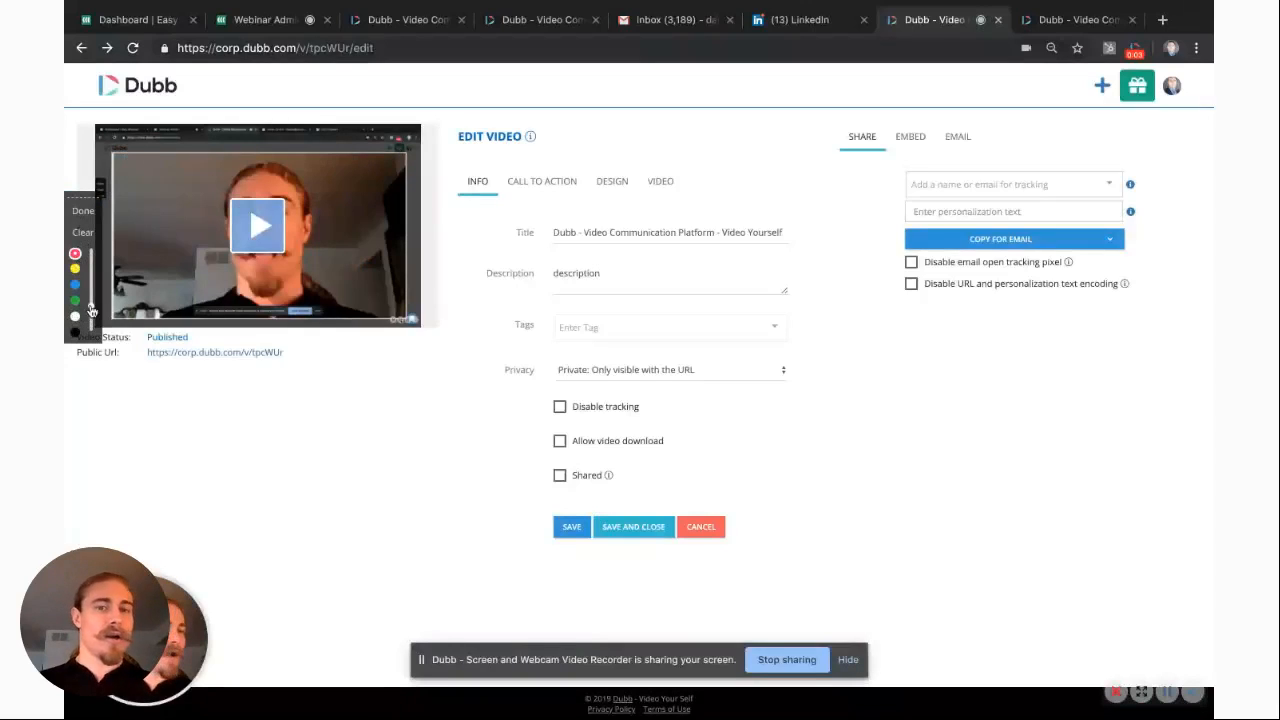
pyautogui.moveTo(540, 282); pyautogui.dragTo(695, 282)
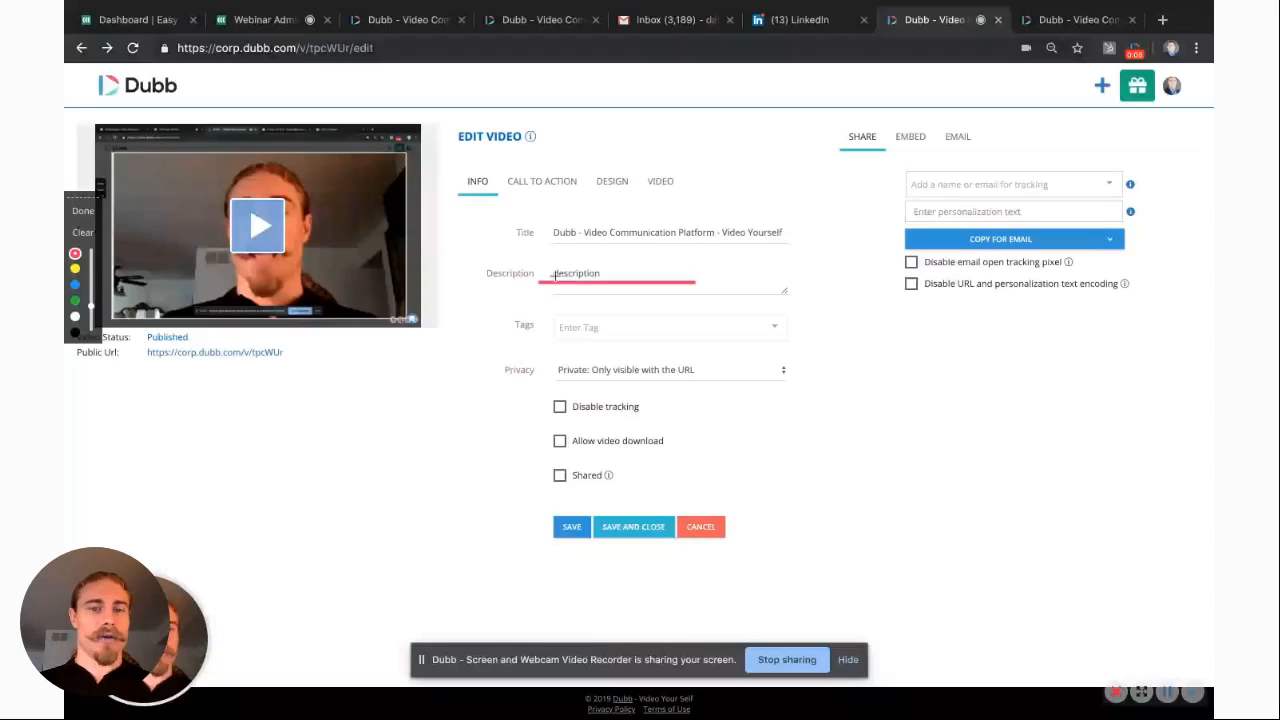
pyautogui.moveTo(562, 251)
pyautogui.mouseDown()
pyautogui.moveTo(656, 292)
pyautogui.moveTo(566, 290)
pyautogui.moveTo(568, 252)
pyautogui.mouseUp()
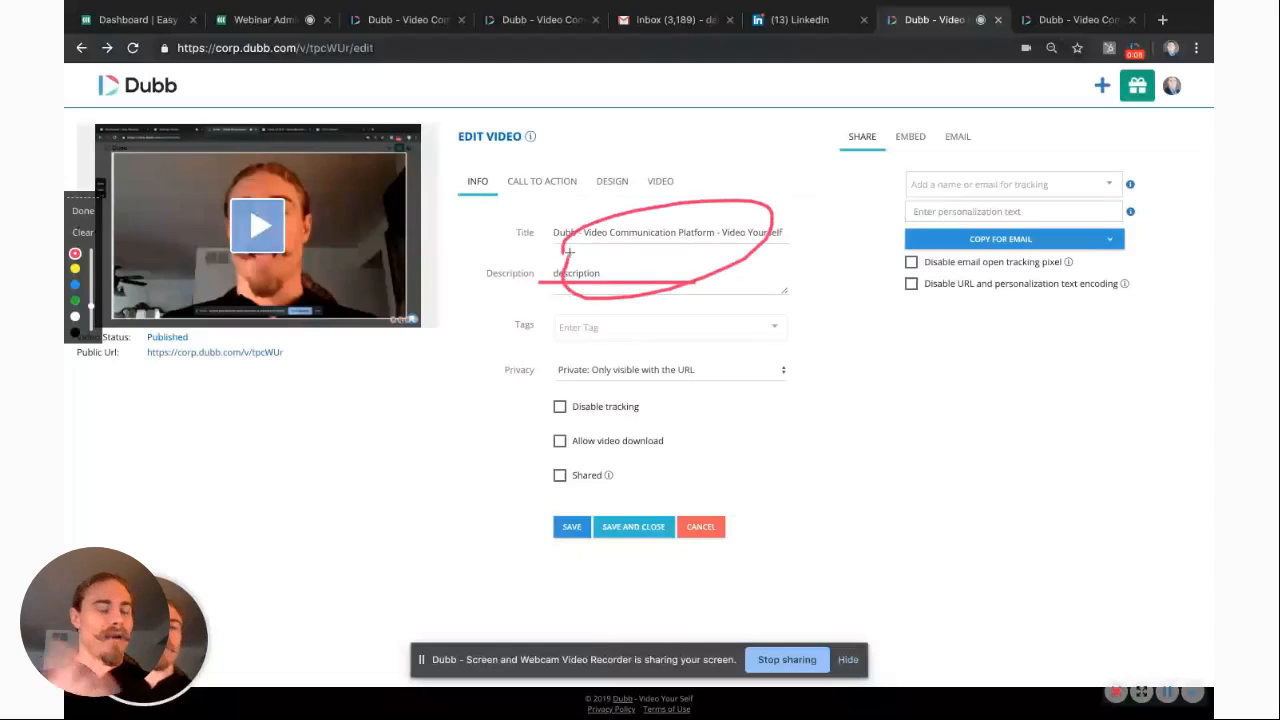
# Step: Clear the red annotations from the edit page, end the drawing, and close the recorder extension
pyautogui.click(82, 232)
pyautogui.click(83, 211)
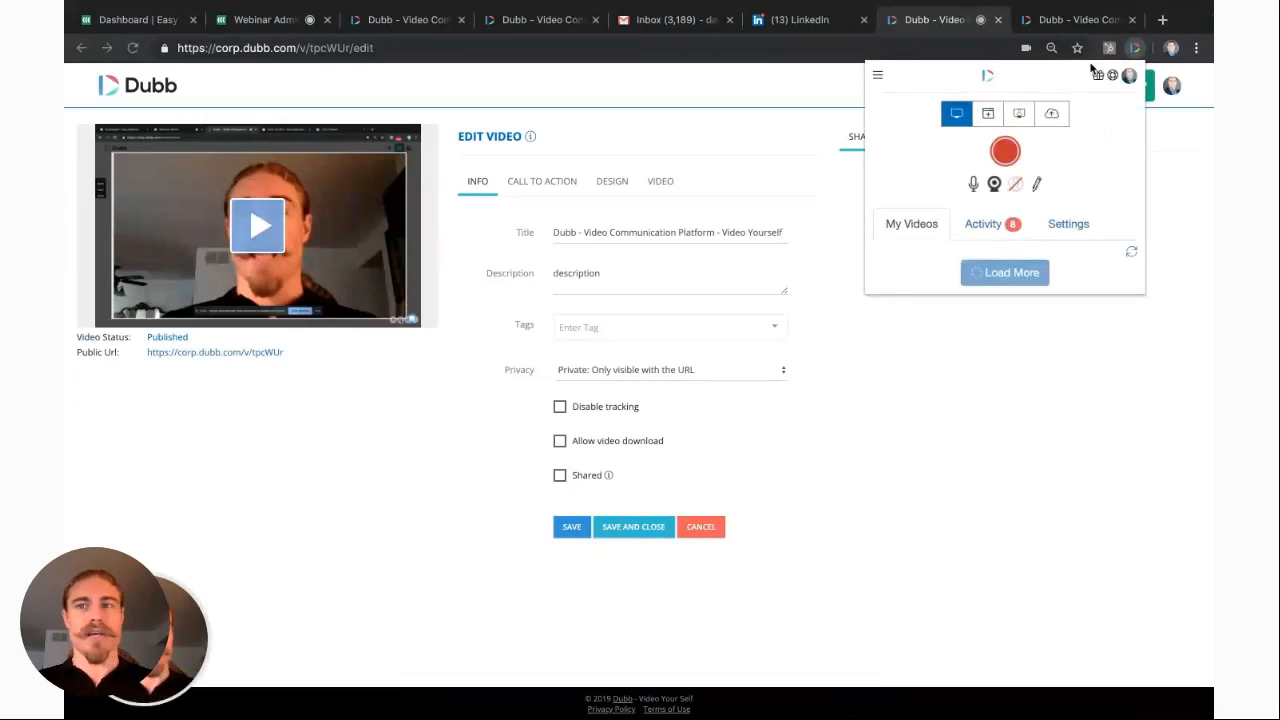
pyautogui.click(811, 97)
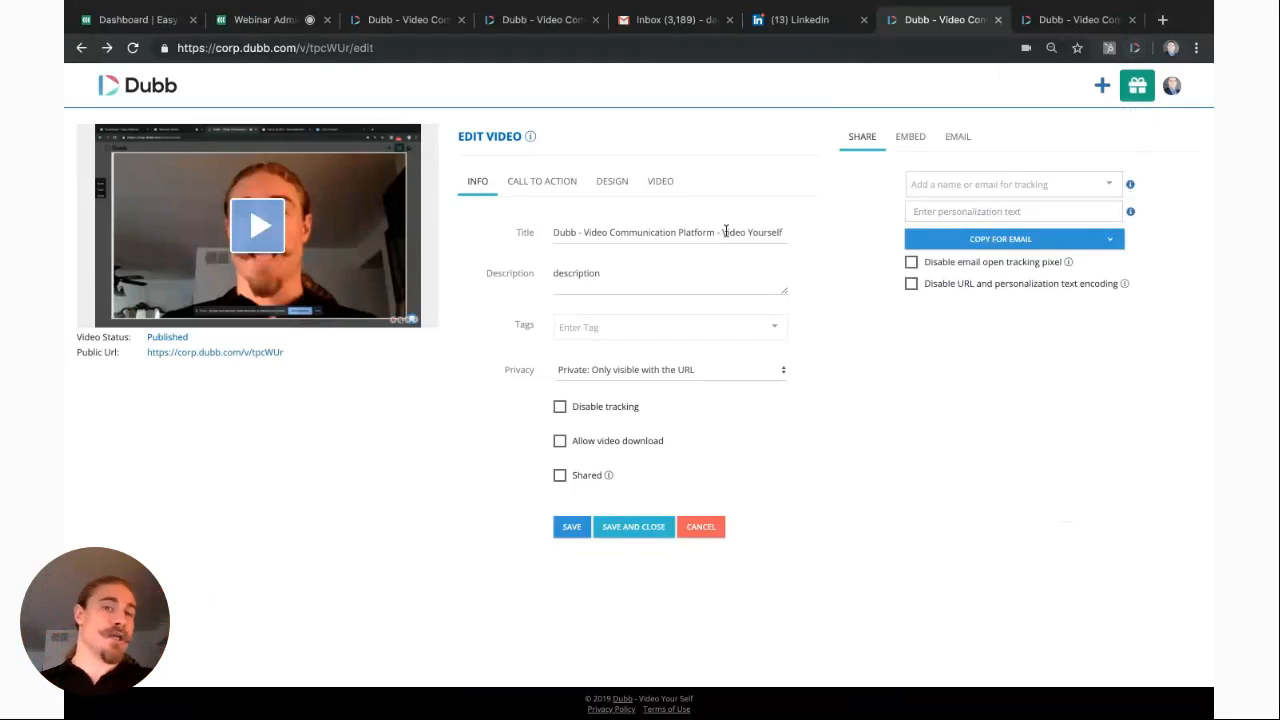
# Step: Open "Dubb - Video Communication Platform - Video Yourself" from My Videos for editing and display its video options
pyautogui.click(387, 19)
pyautogui.click(98, 219)
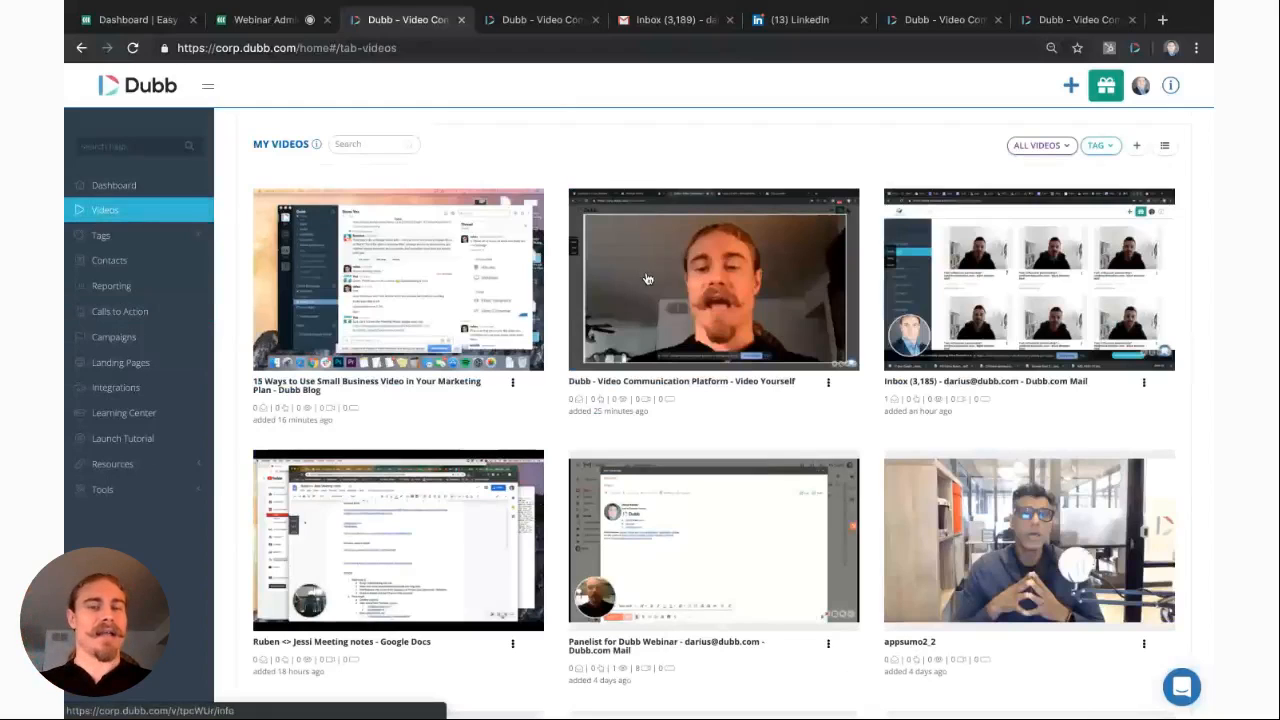
pyautogui.click(118, 188)
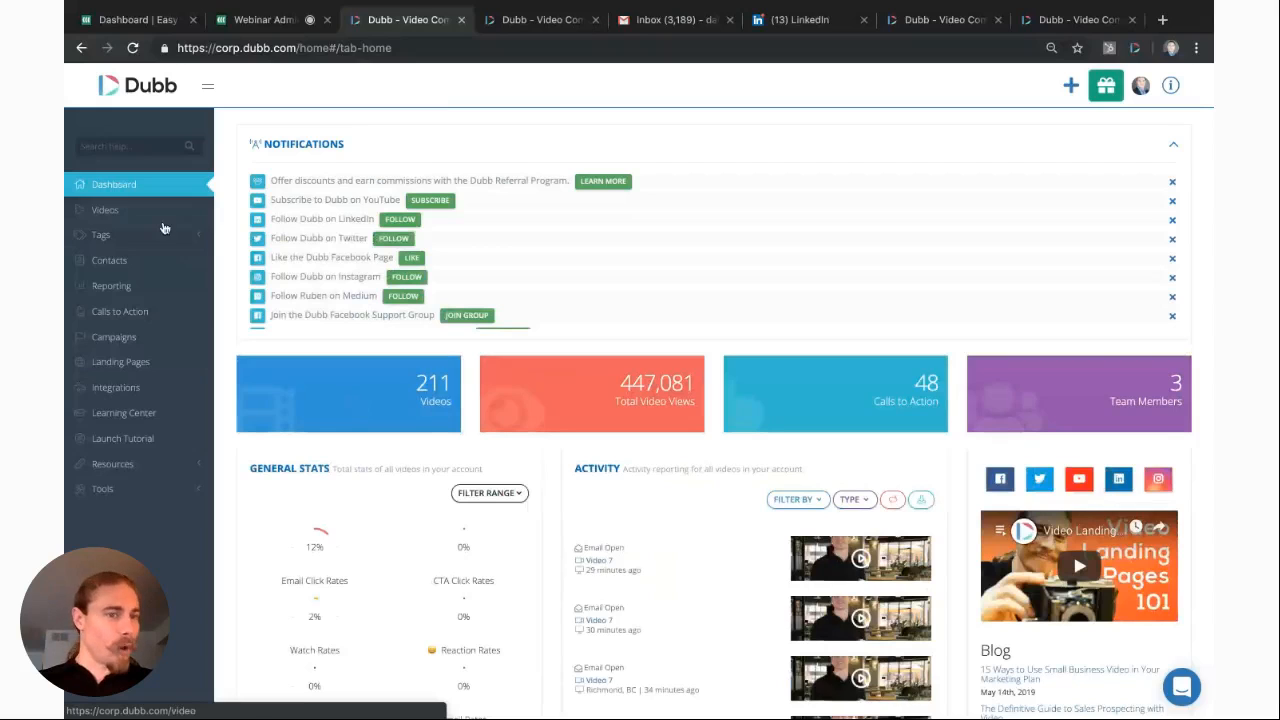
pyautogui.click(98, 212)
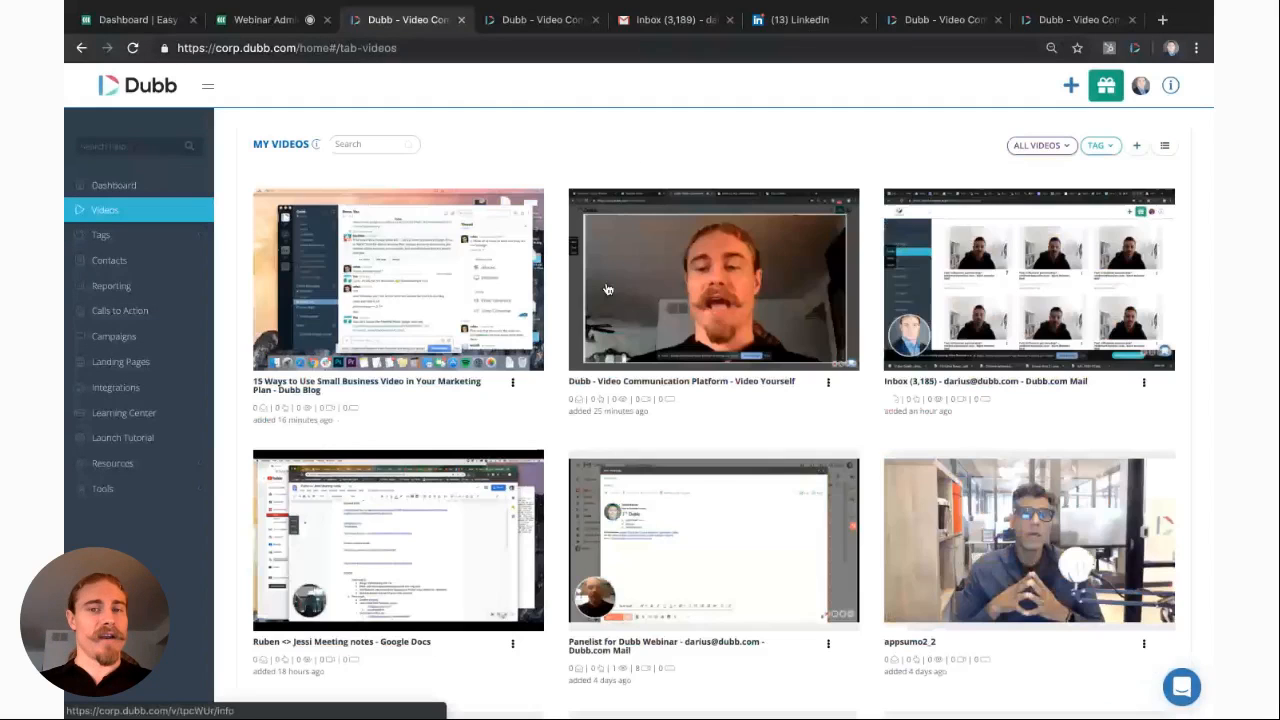
pyautogui.click(606, 289)
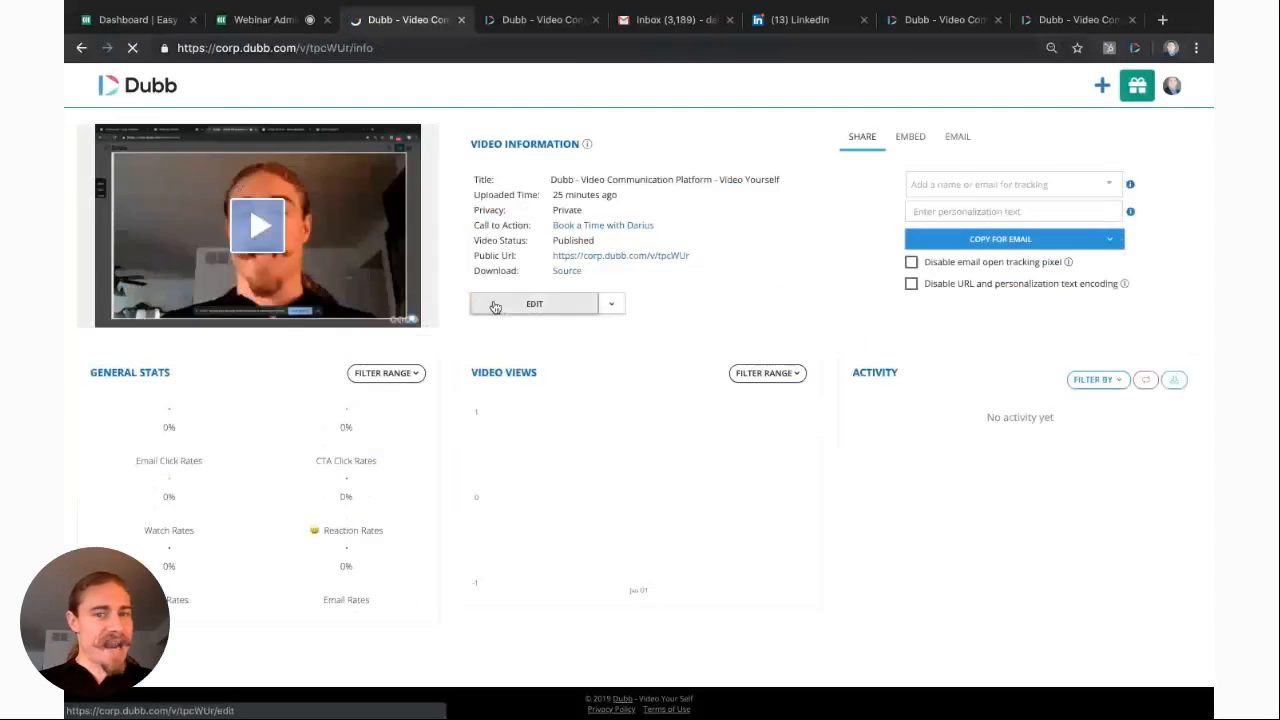
pyautogui.click(519, 302)
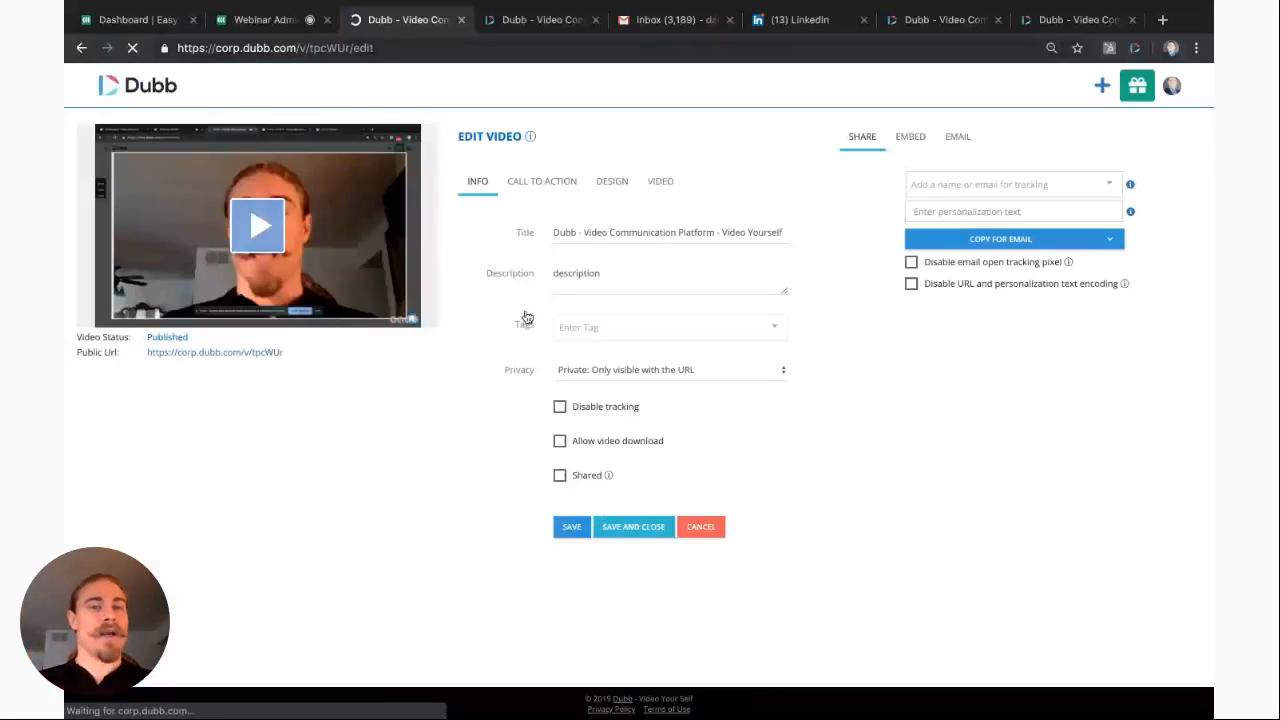
pyautogui.click(543, 190)
pyautogui.click(647, 183)
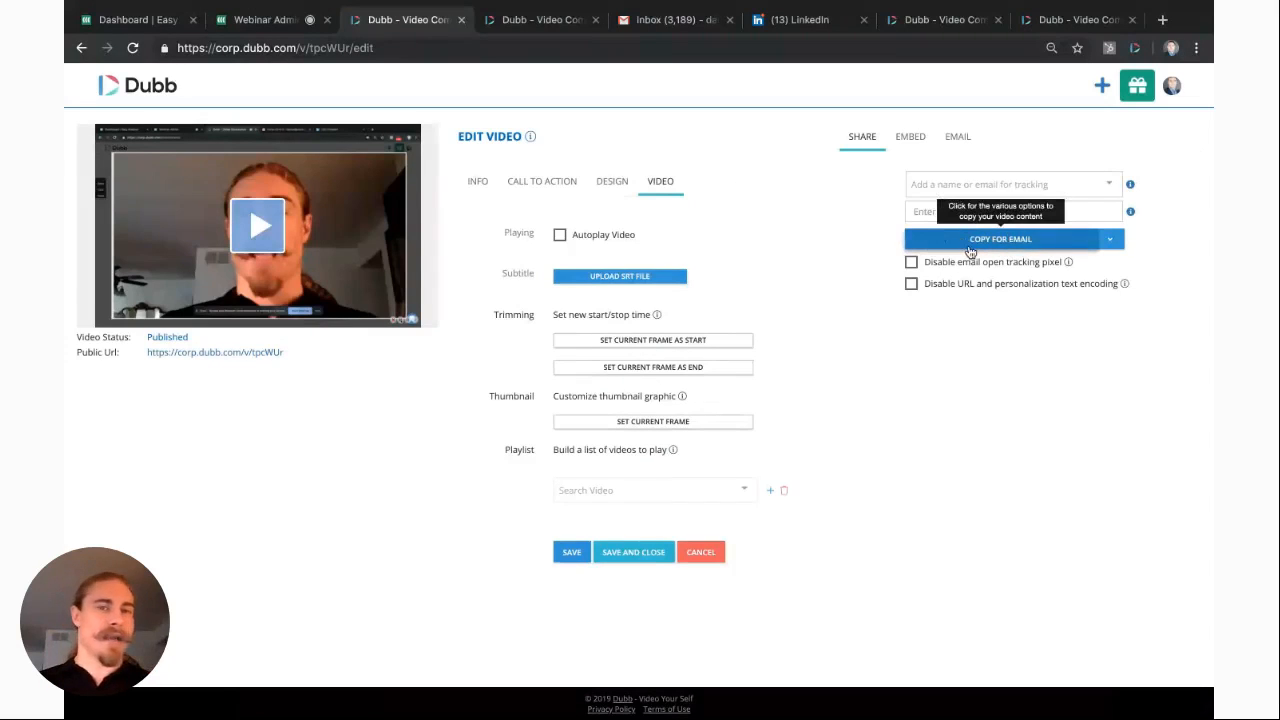
# Step: Copy the video for email and paste its preview into the body of the Gmail draft
pyautogui.click(1003, 246)
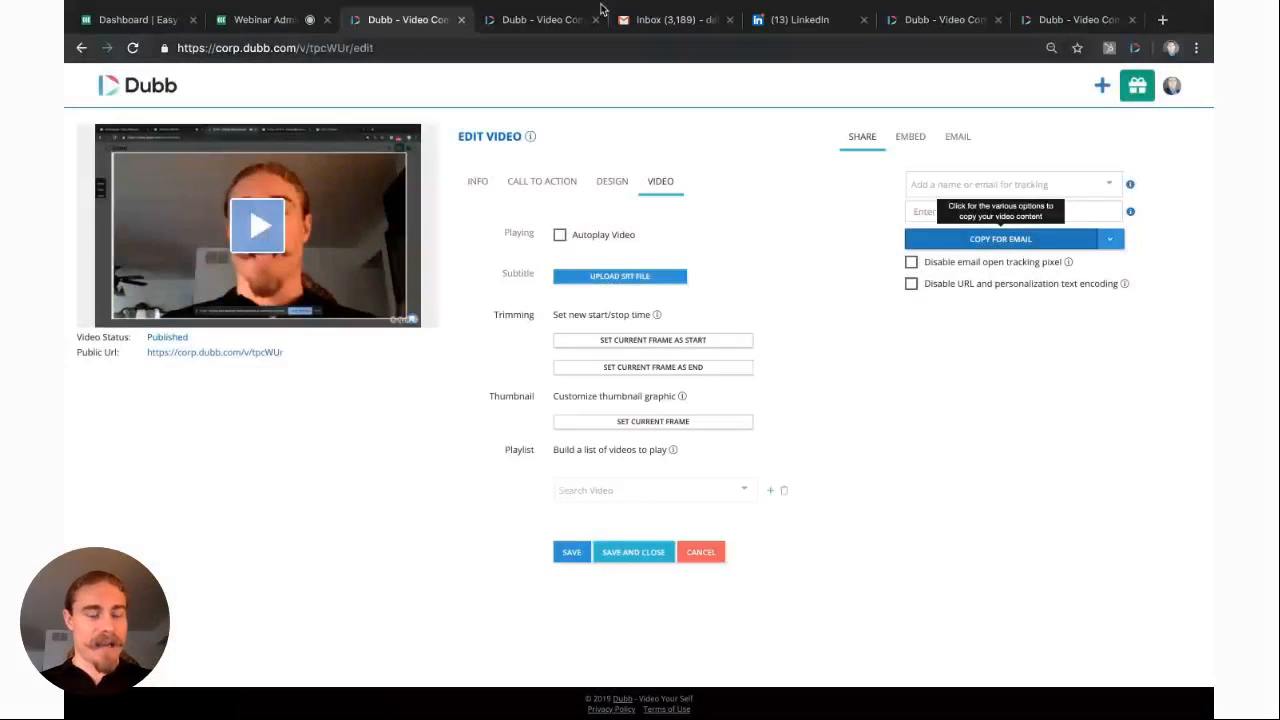
pyautogui.click(630, 17)
pyautogui.press('super+z')
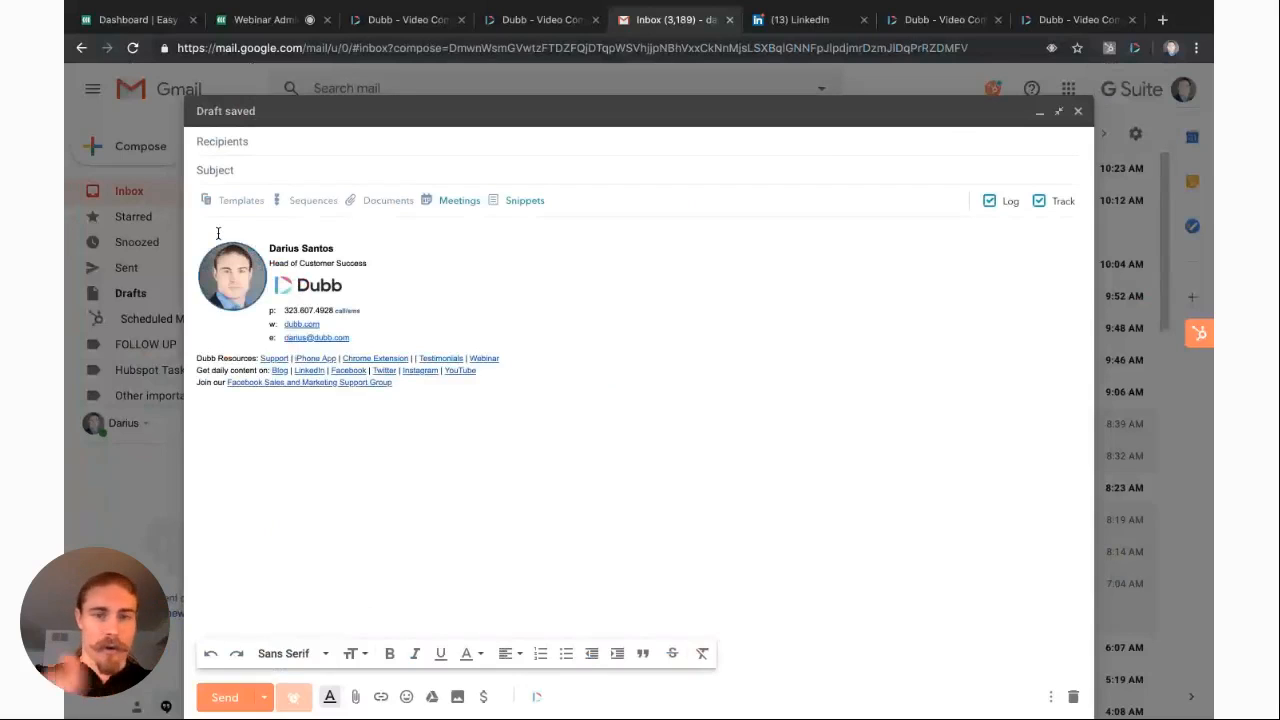
pyautogui.press('super+v')
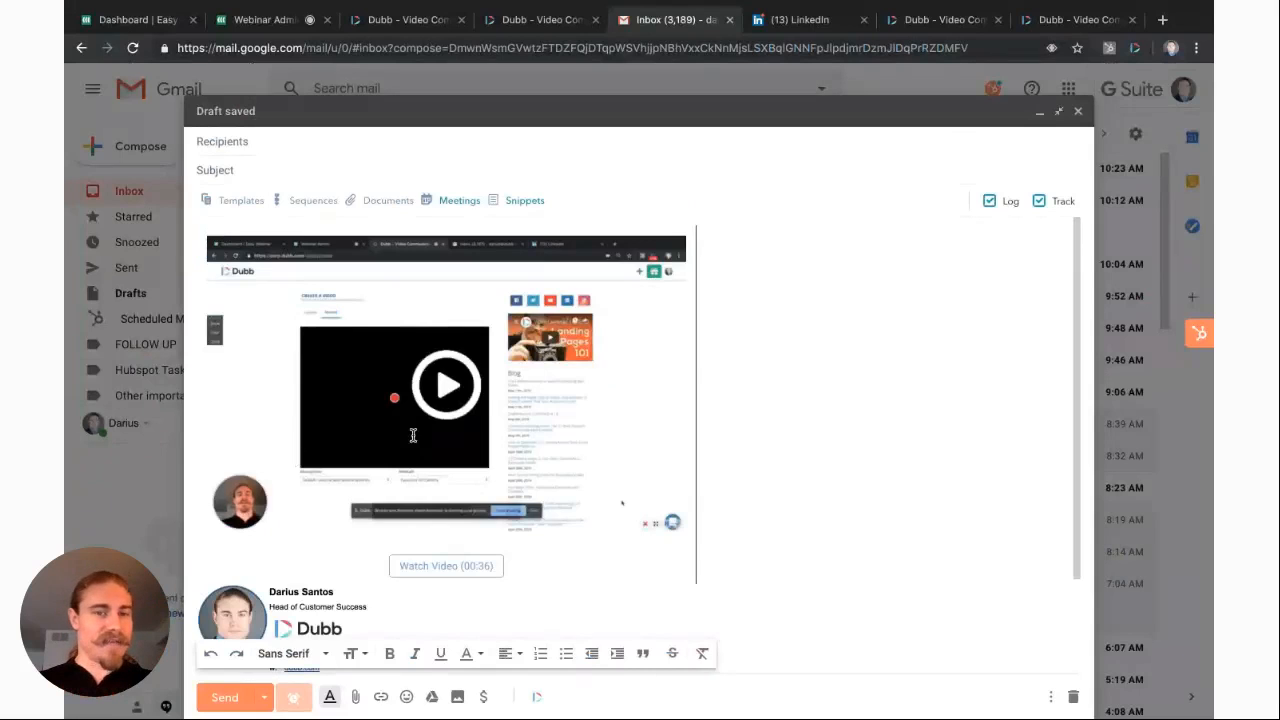
# Step: Switch to LinkedIn and paste the copied video message and link into the open chat
pyautogui.click(802, 20)
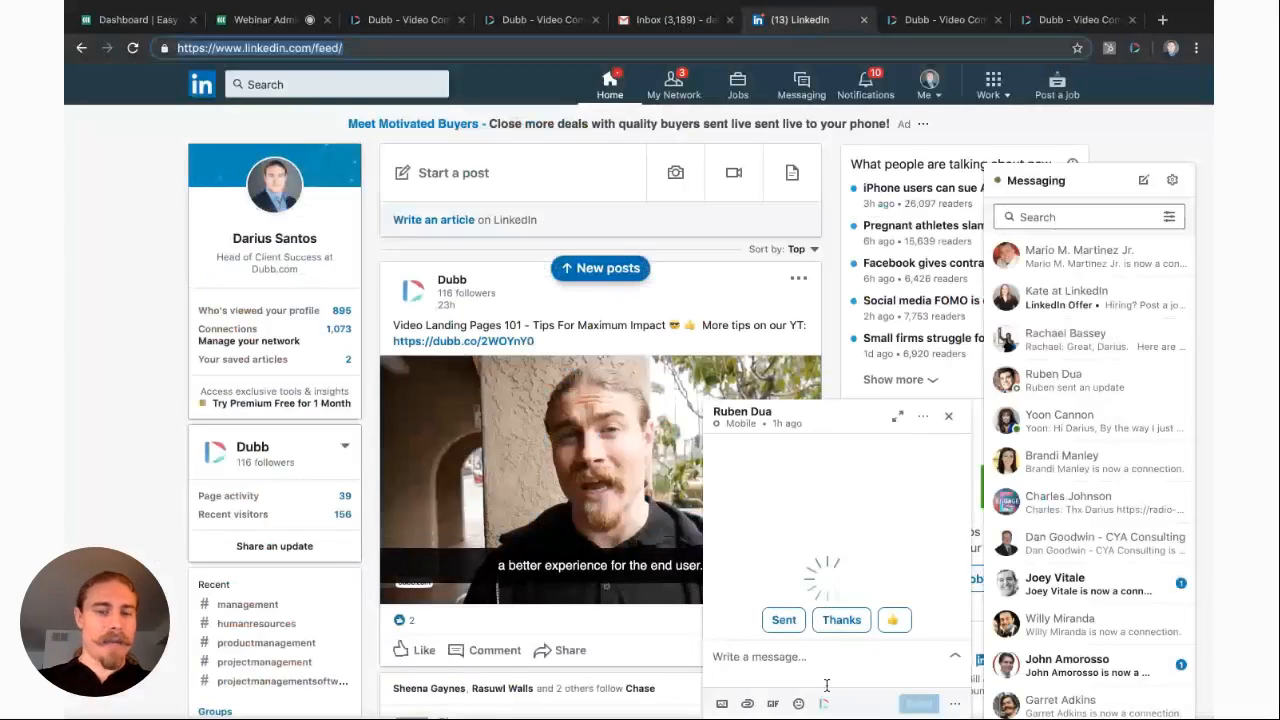
pyautogui.click(739, 664)
pyautogui.hotkey('ctrl', 'v')
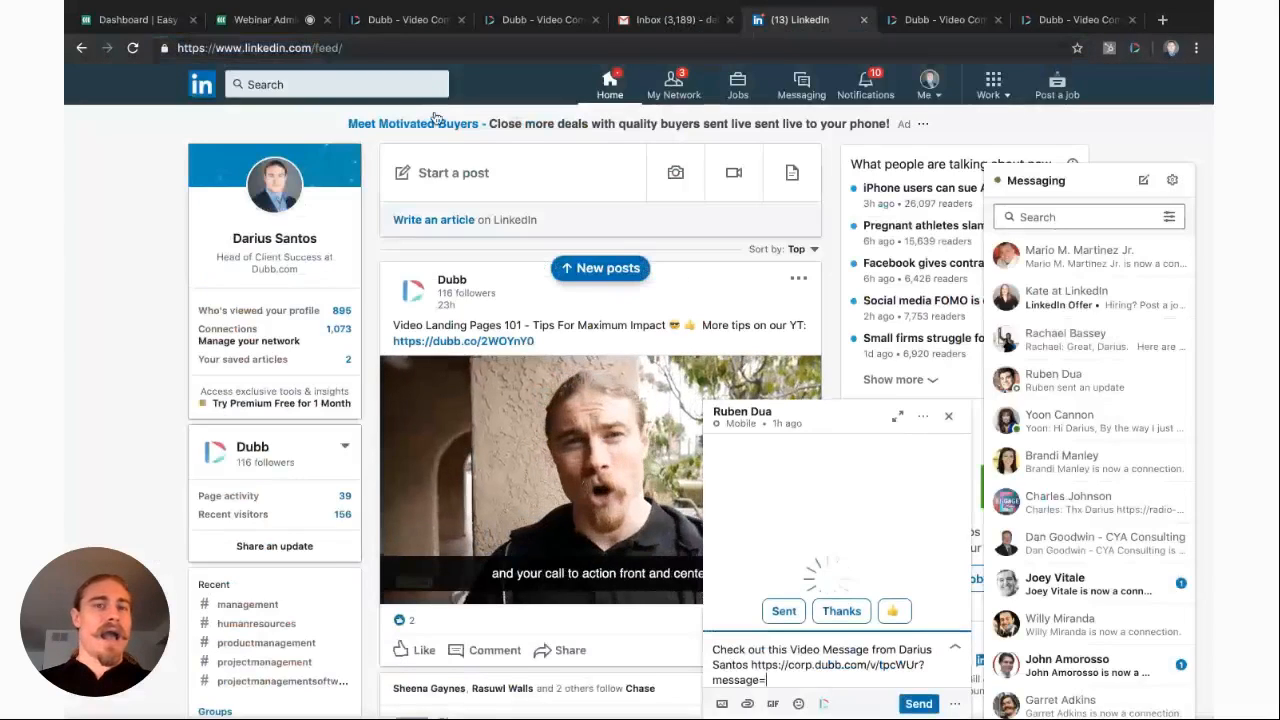
# Step: Look at the video preview in the Gmail draft and return to the Dubb edit page's copy options
pyautogui.click(665, 22)
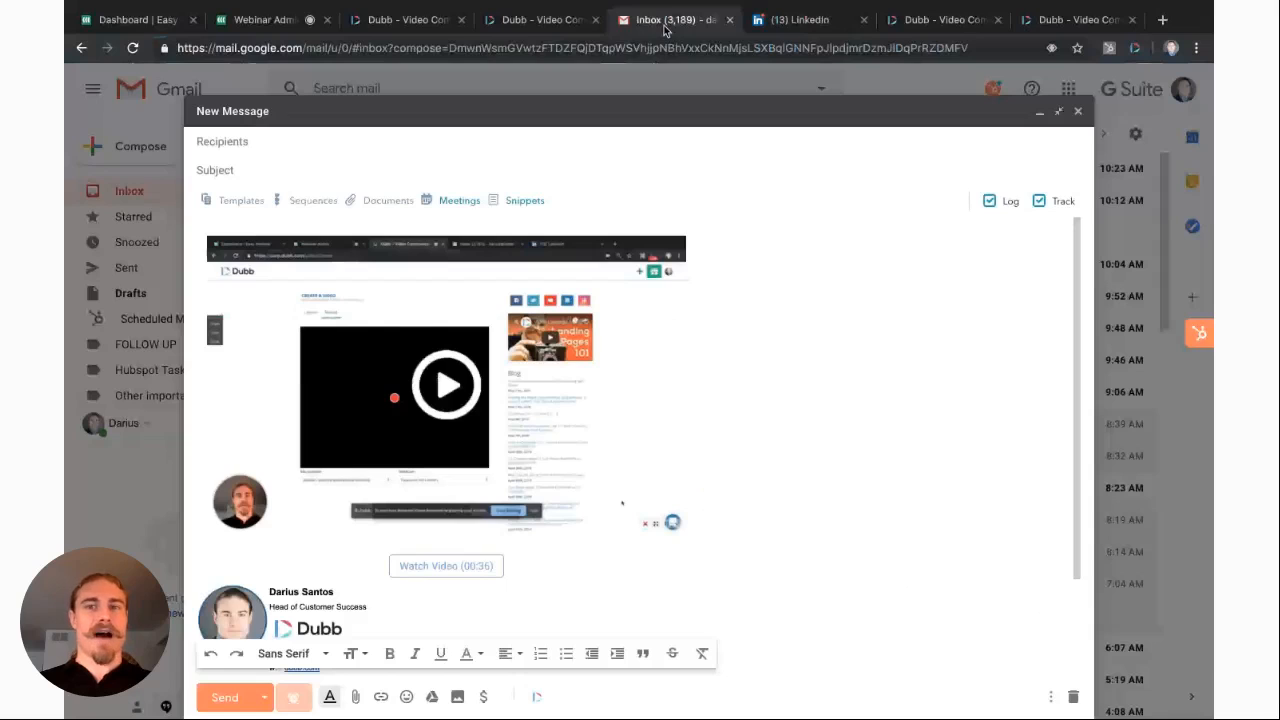
pyautogui.hotkey('ctrl', 'shift', 'Tab')
pyautogui.click(925, 19)
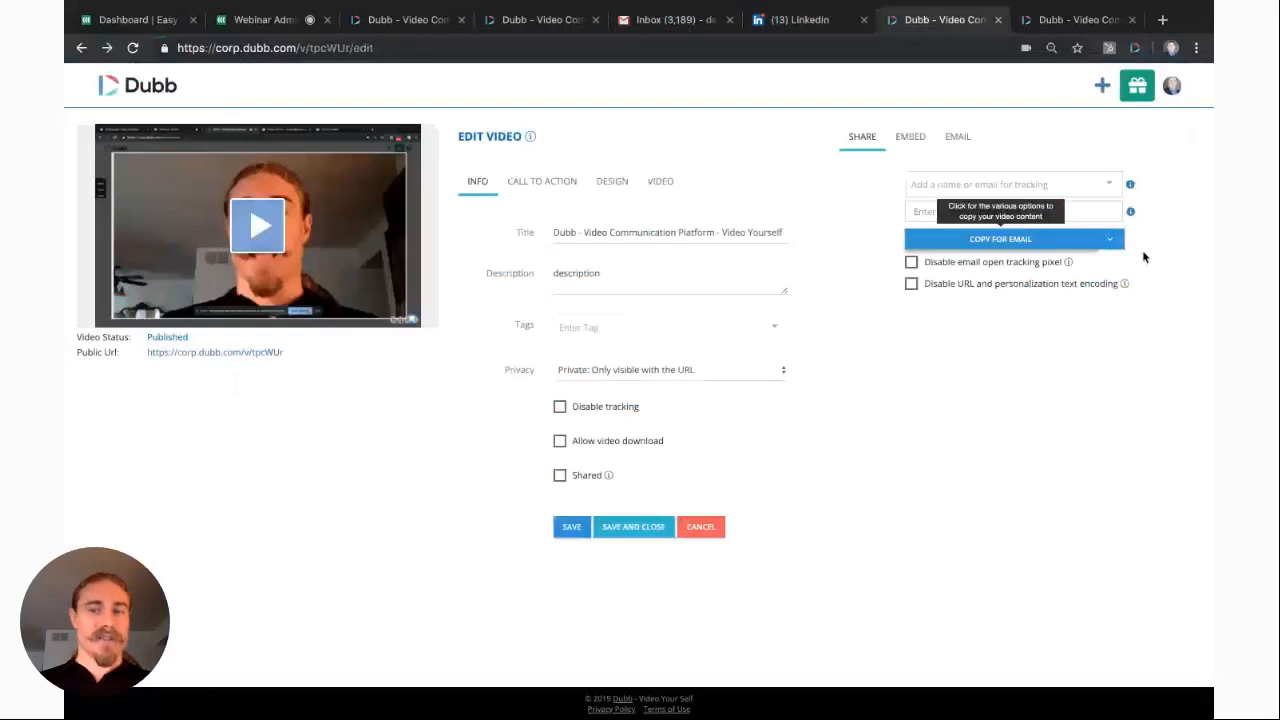
pyautogui.click(1110, 240)
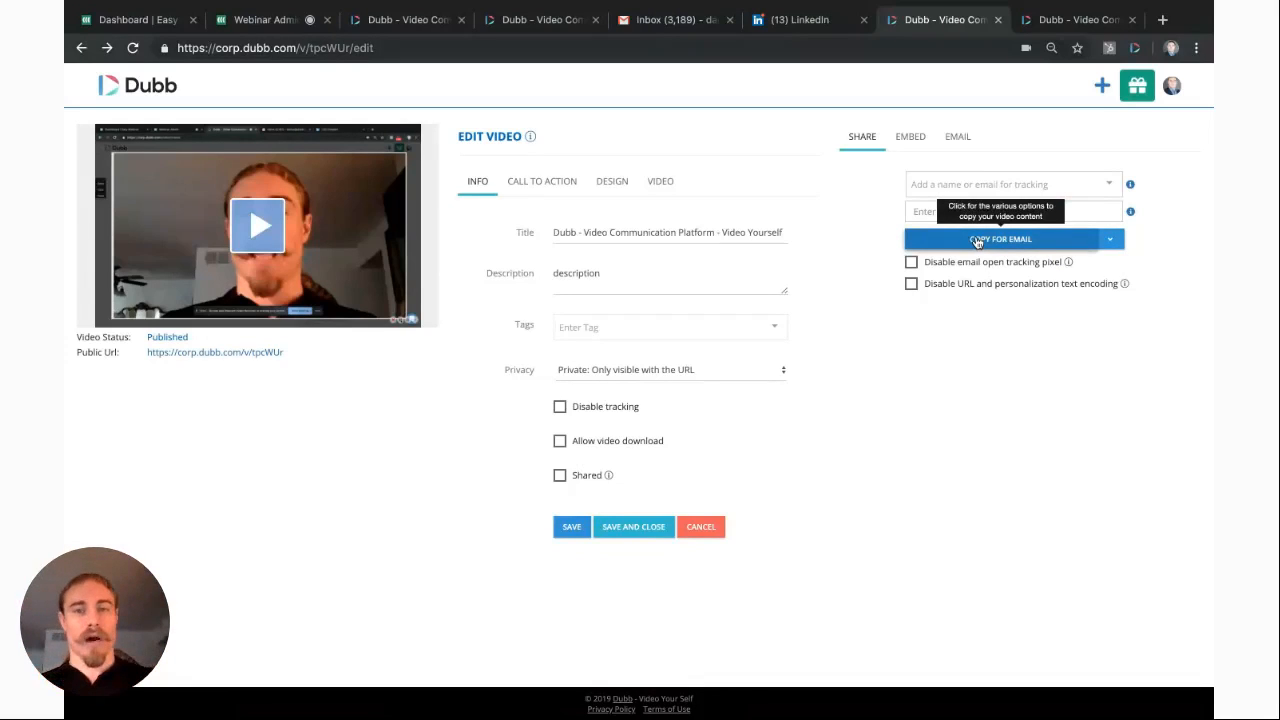
# Step: Search for a contact by first name as recipient in the video's email form and close the suggestions
pyautogui.click(952, 144)
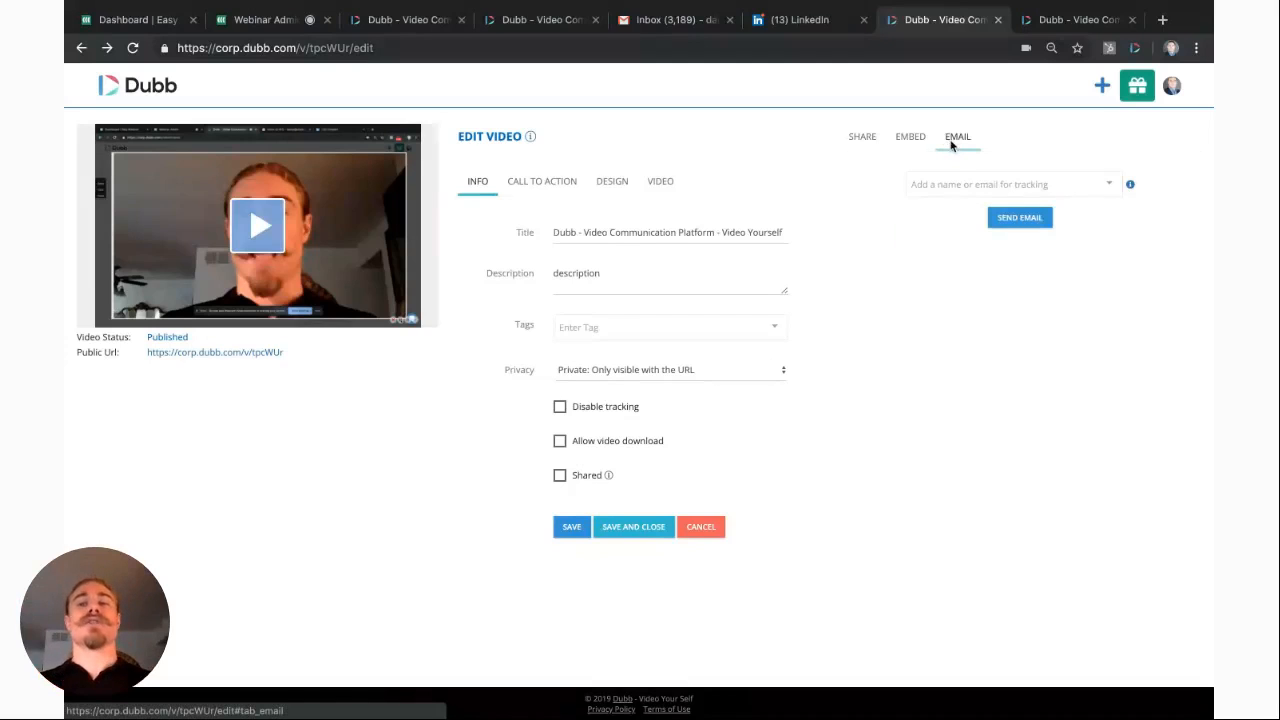
pyautogui.click(942, 185)
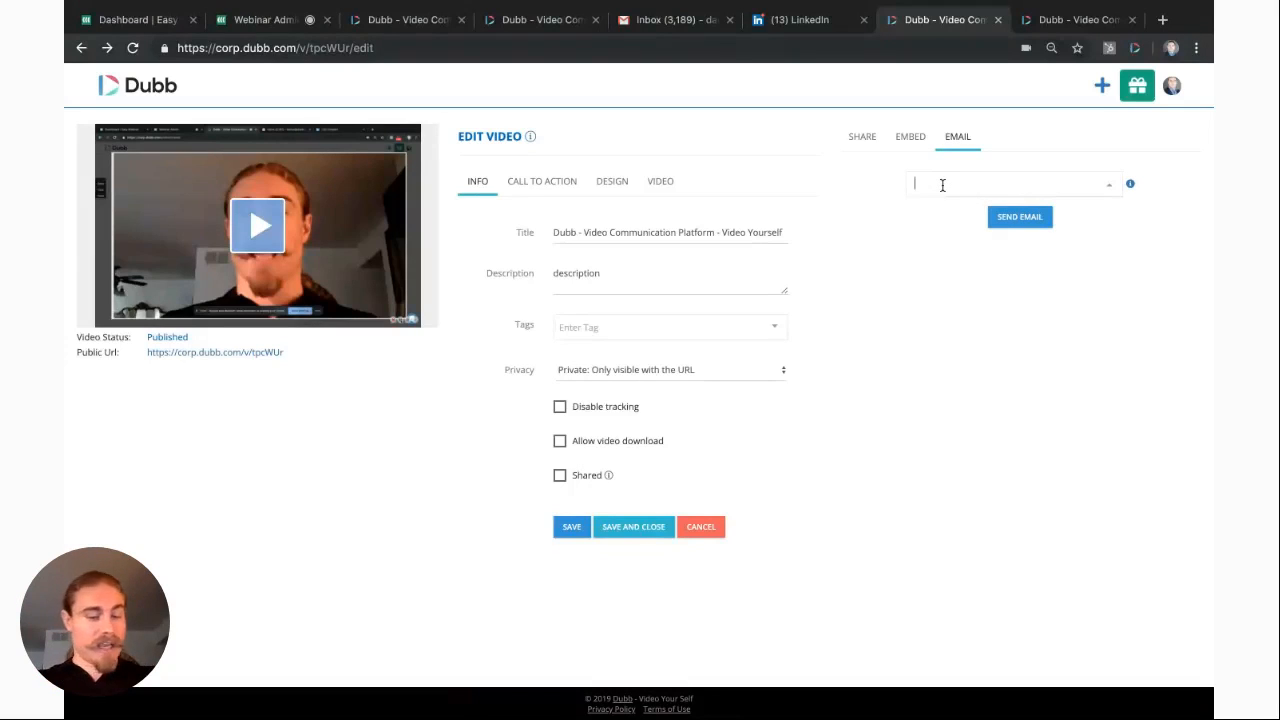
pyautogui.write('rube')
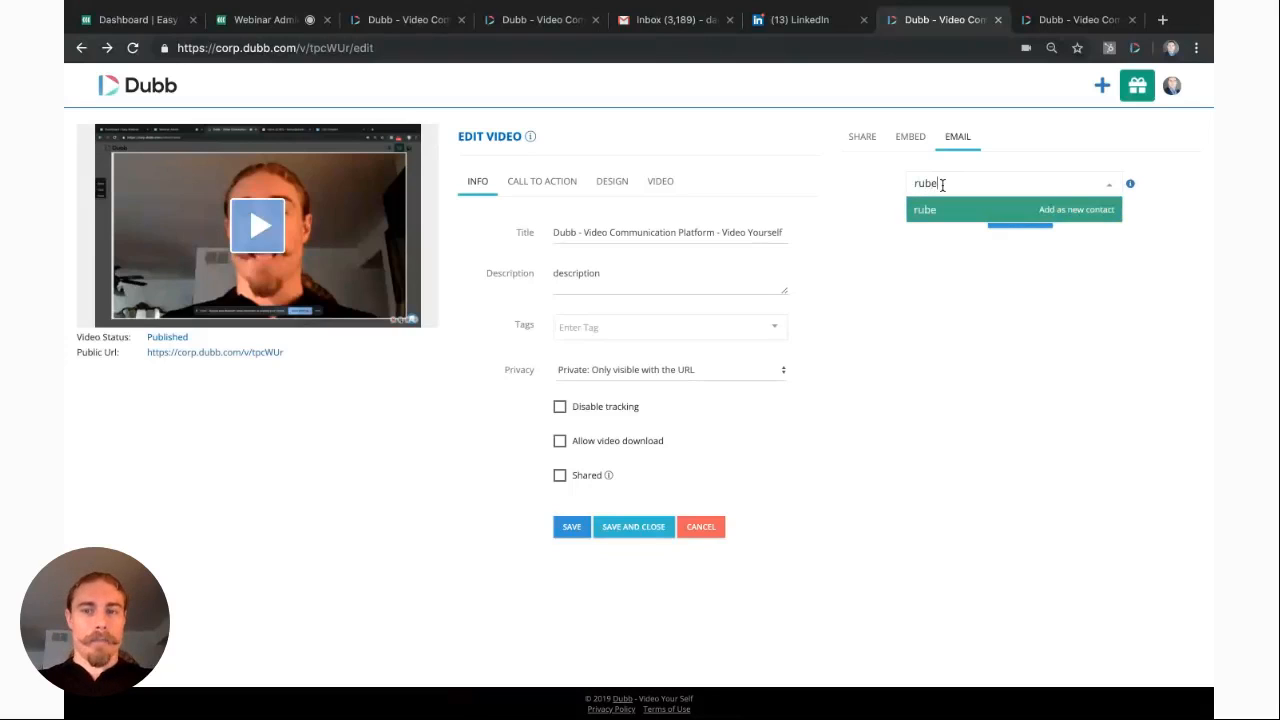
pyautogui.write('n')
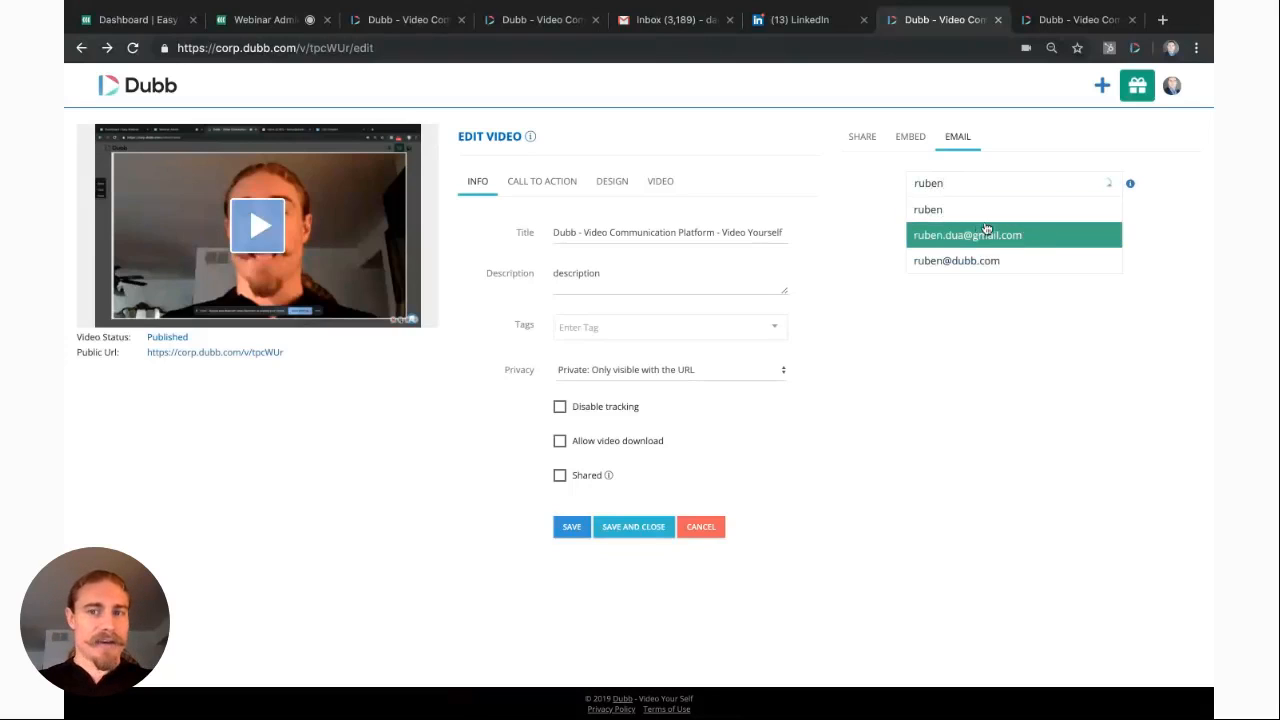
pyautogui.click(983, 142)
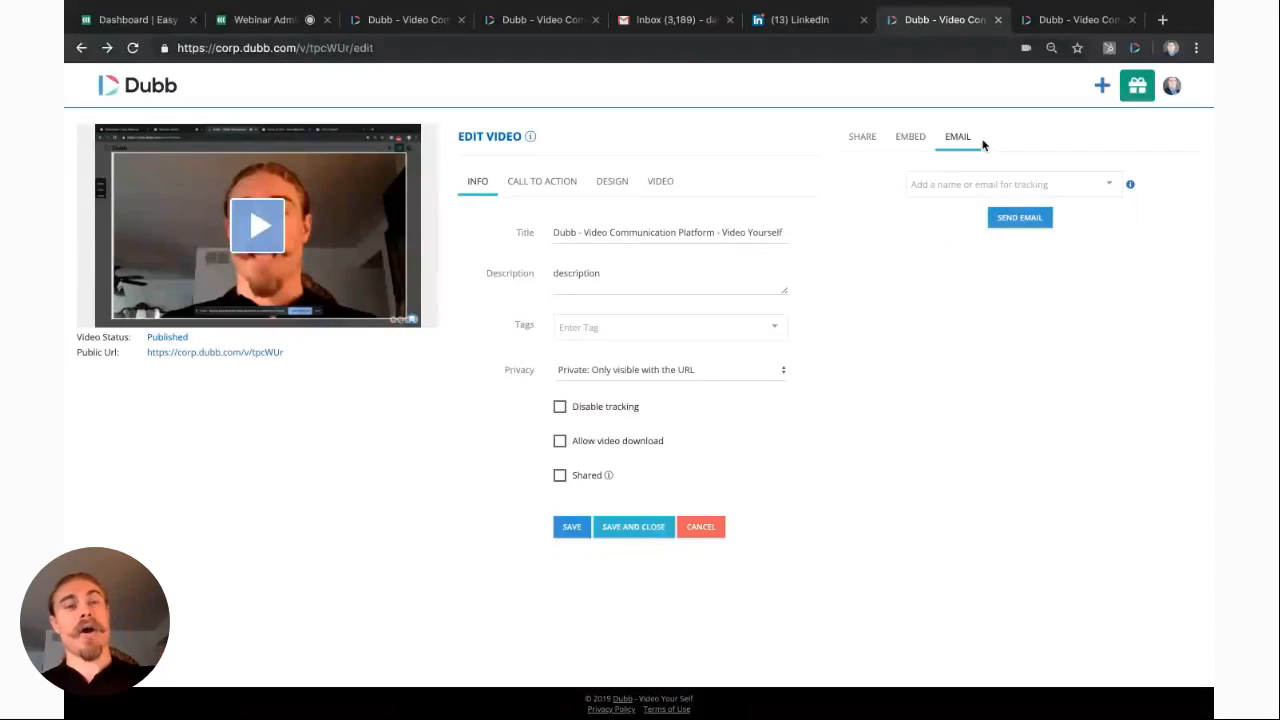
# Step: View the video's public page, its edit page and the video list, and open the Dubb dashboard
pyautogui.click(1065, 20)
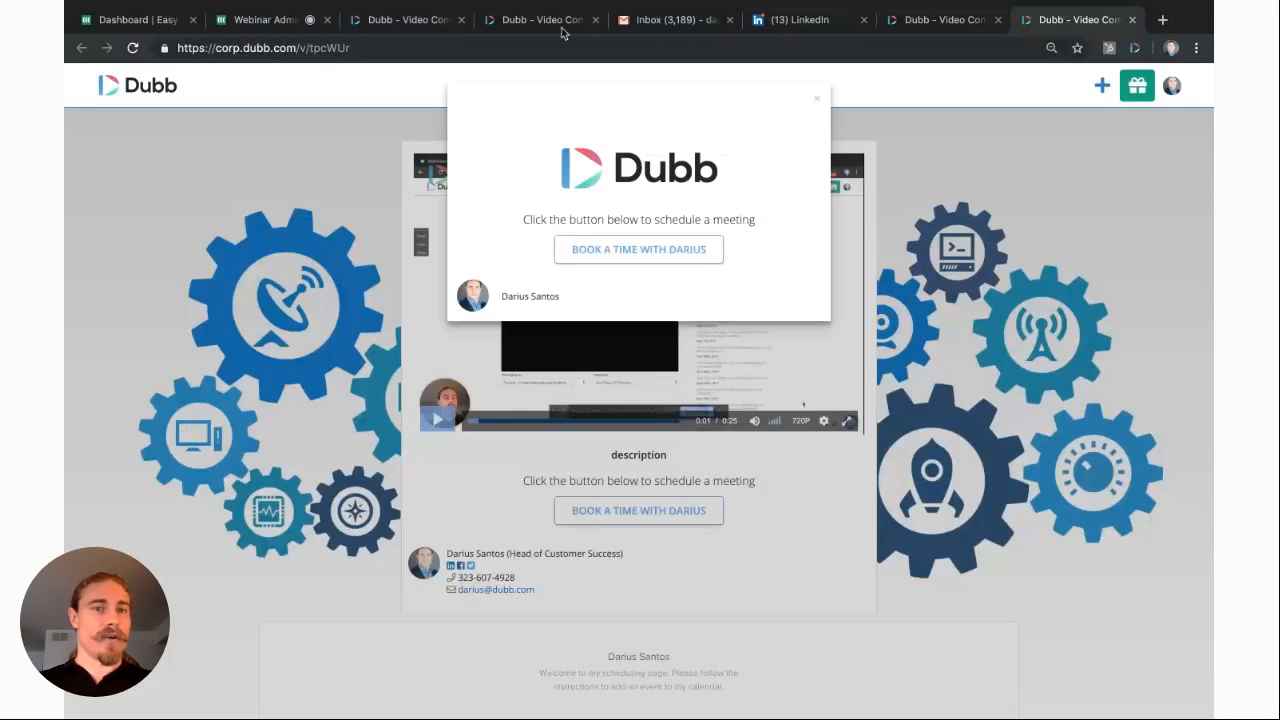
pyautogui.click(382, 20)
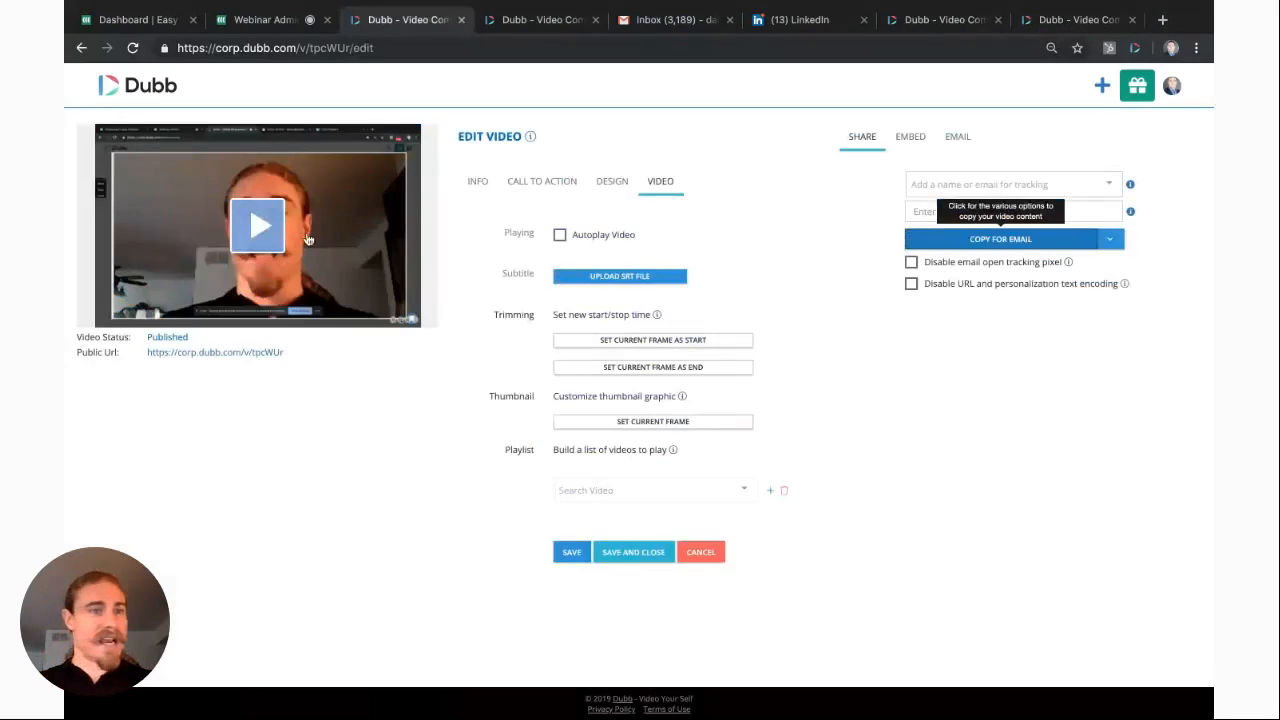
pyautogui.click(527, 20)
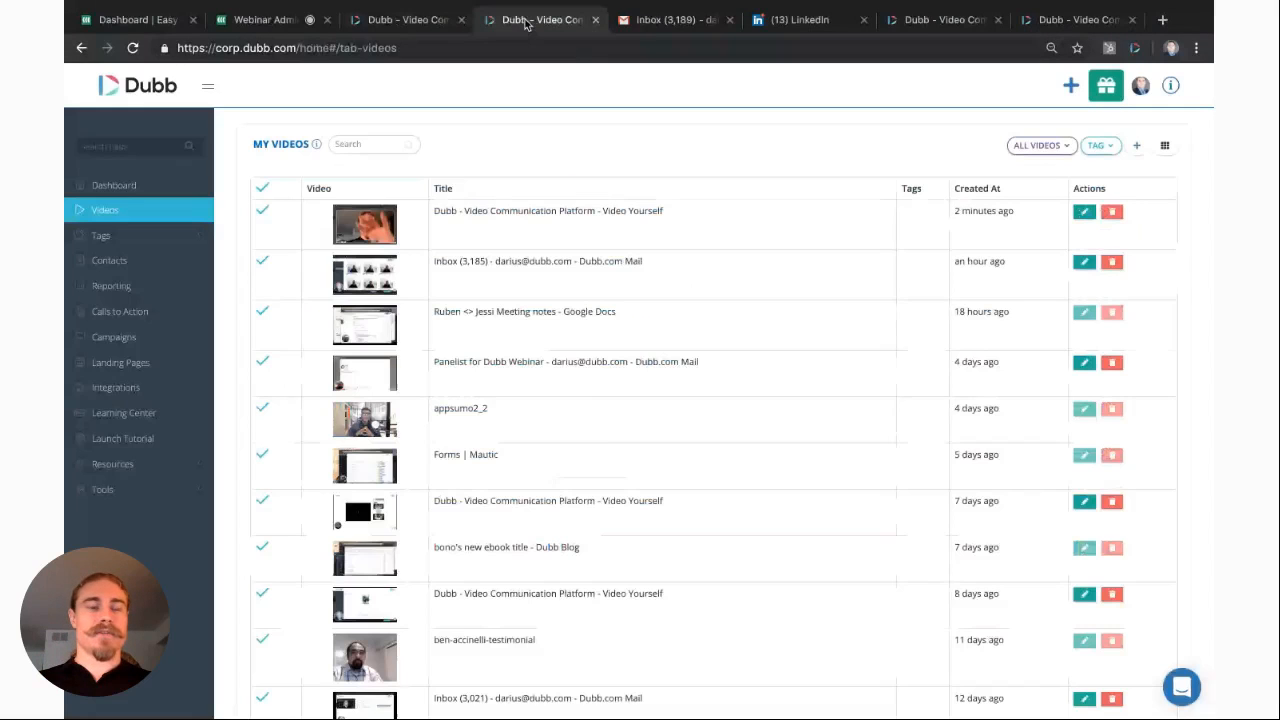
pyautogui.click(115, 186)
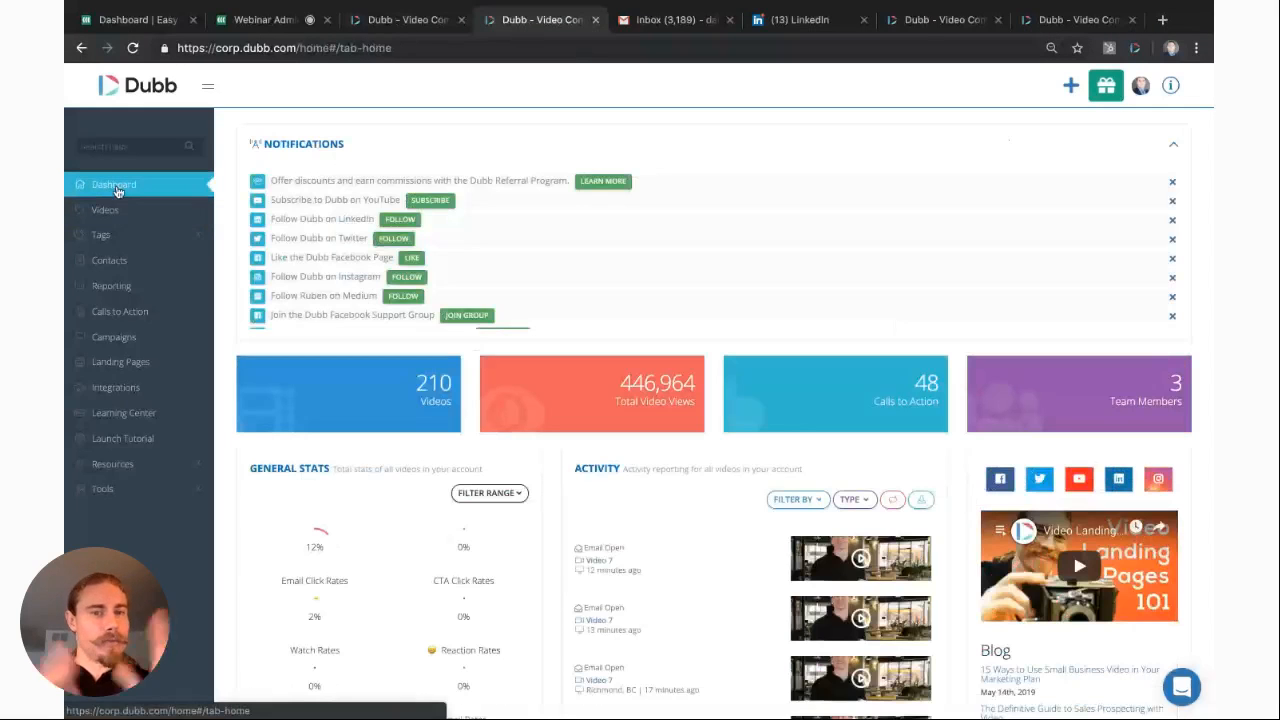
# Step: Open the team Configuration page in the account settings
pyautogui.click(1141, 87)
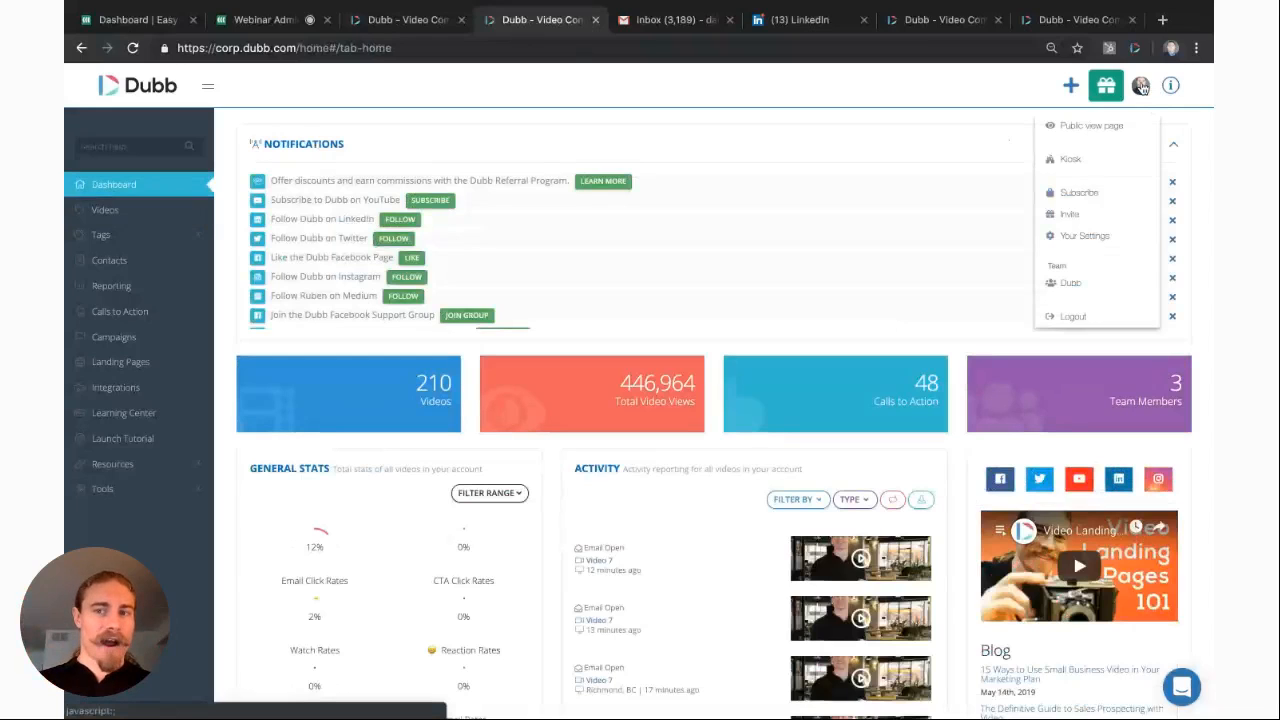
pyautogui.click(1089, 237)
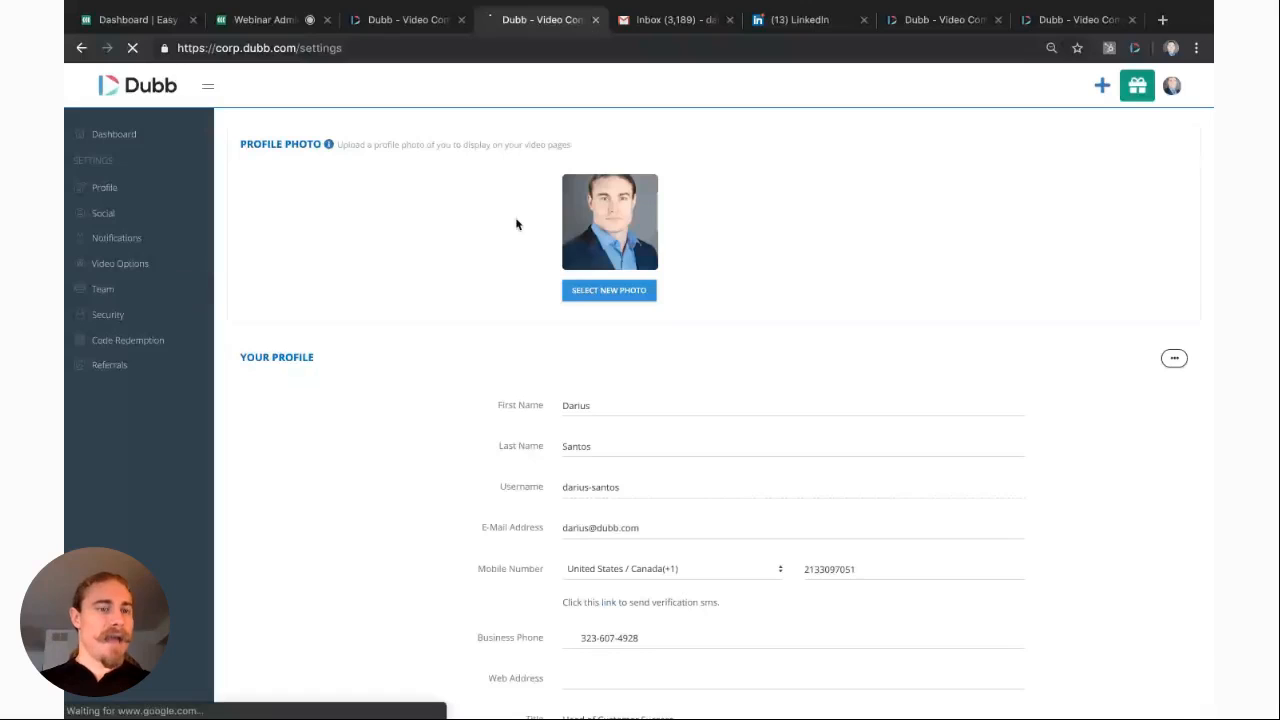
pyautogui.click(128, 289)
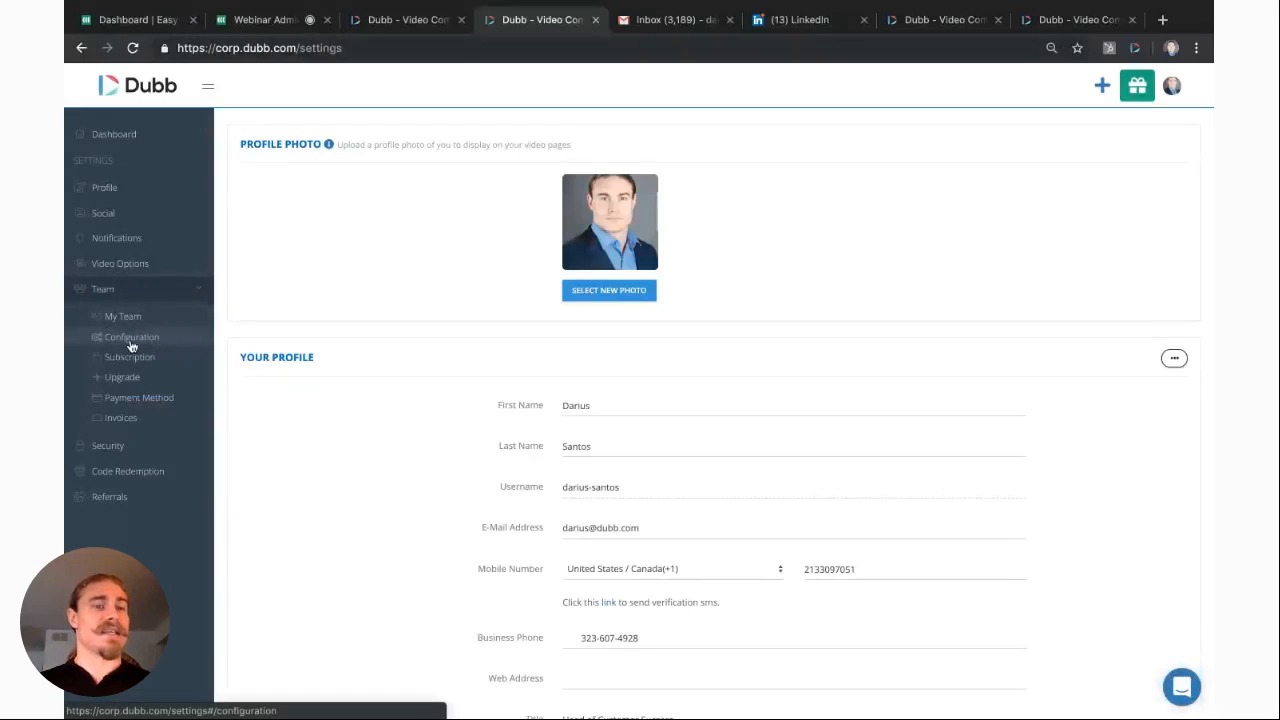
pyautogui.click(131, 340)
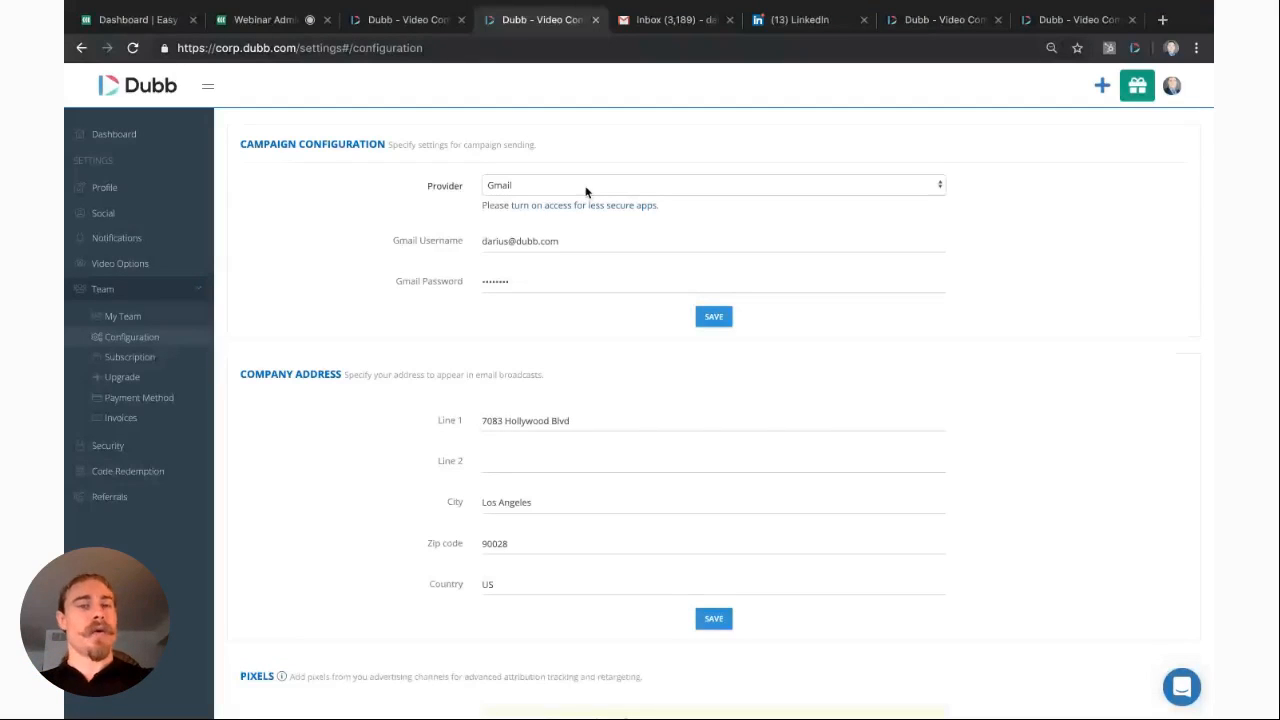
# Step: Set the campaign sending provider to SMTP and go through its encryption, port, server and username fields
pyautogui.click(665, 185)
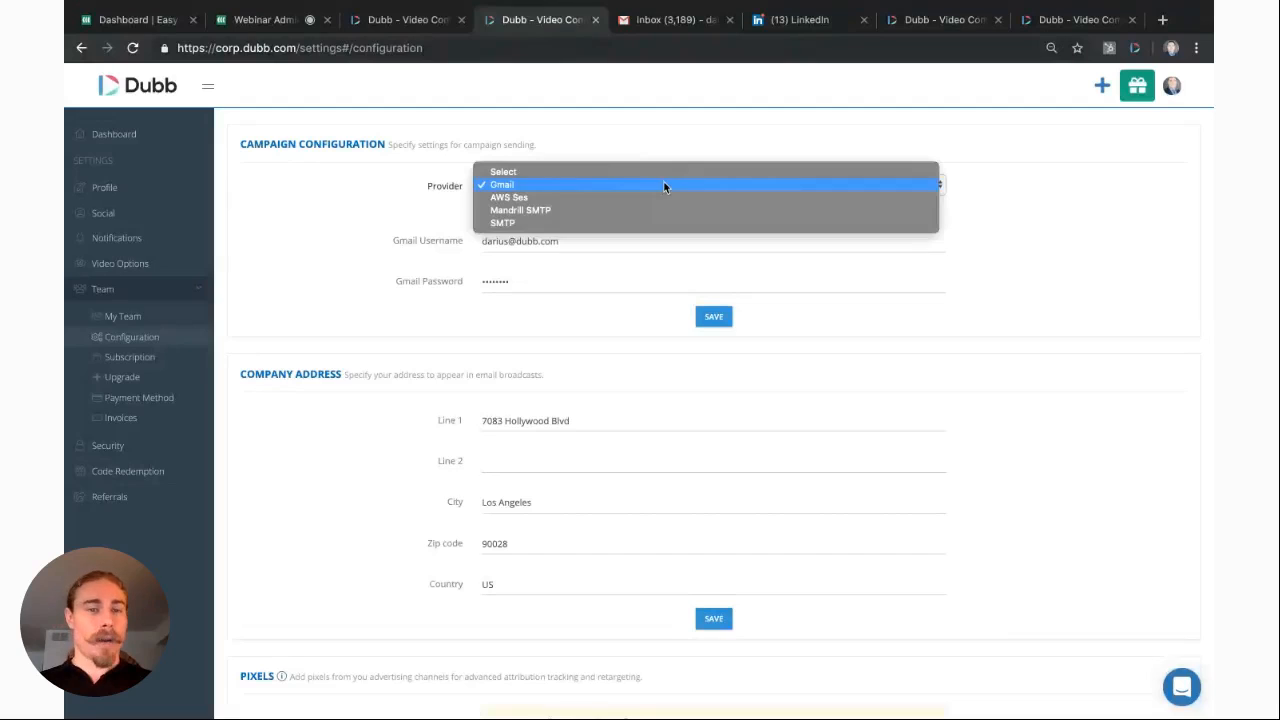
pyautogui.click(527, 222)
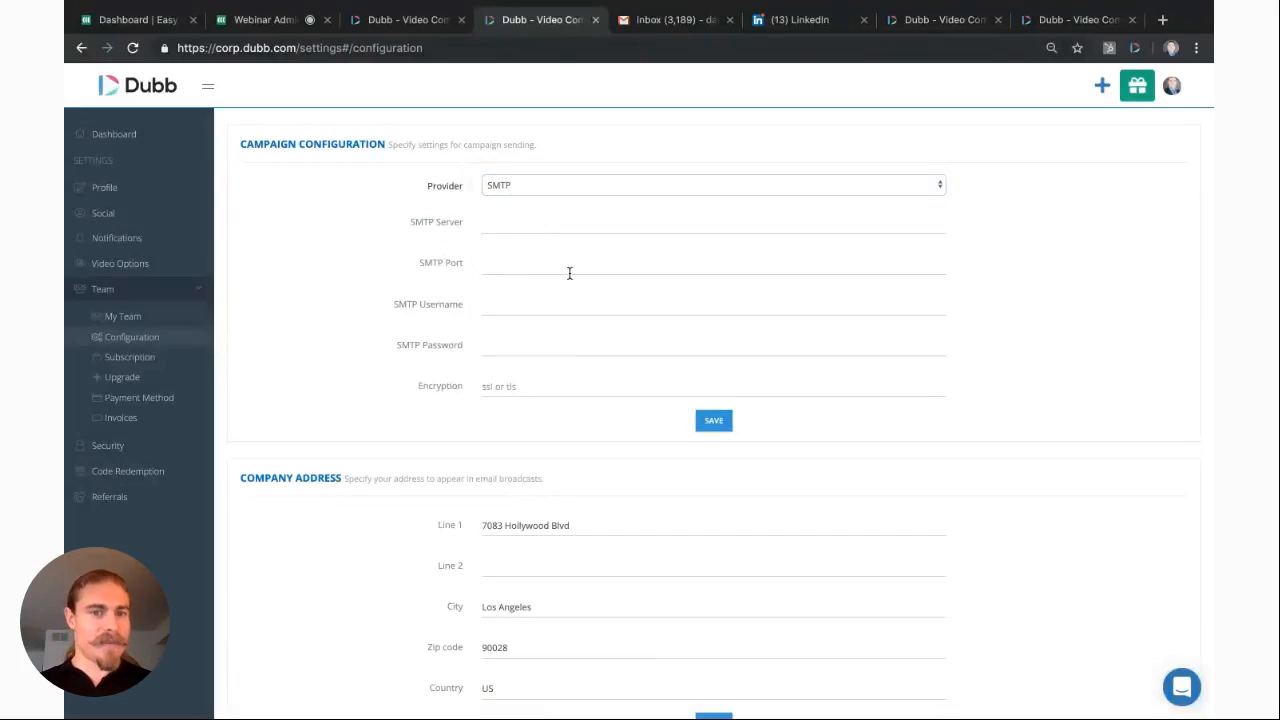
pyautogui.click(528, 388)
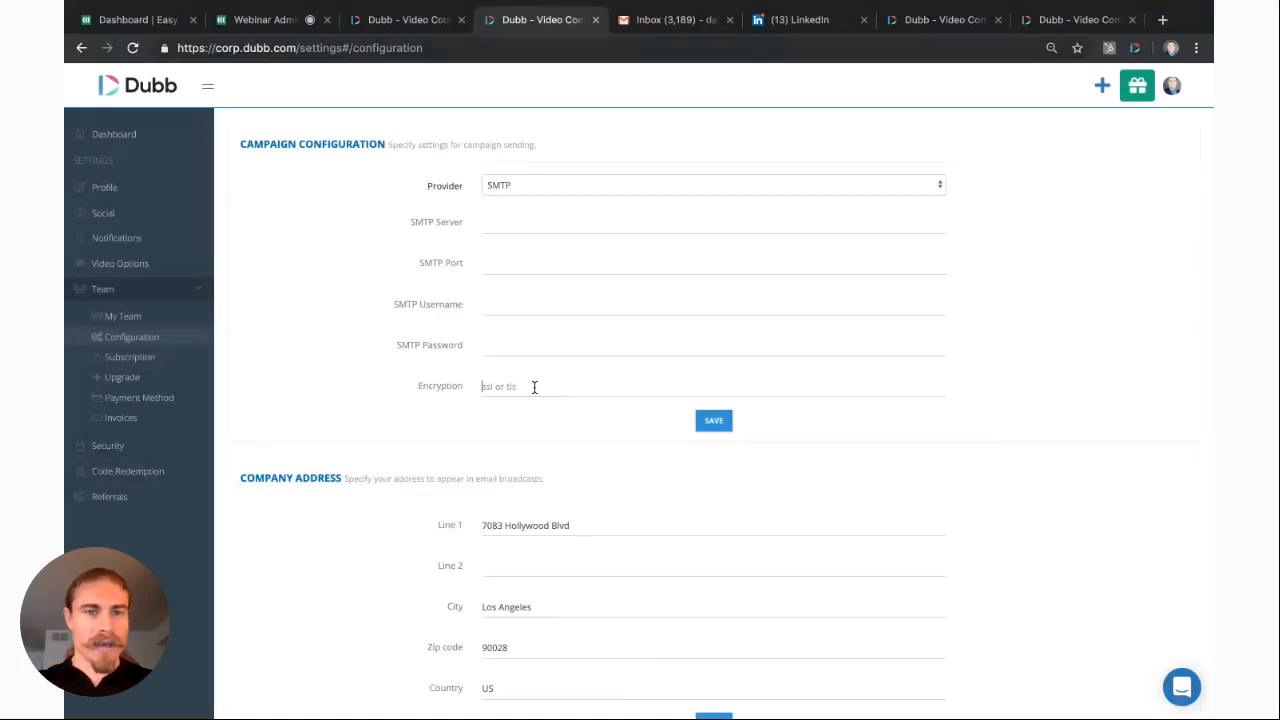
pyautogui.click(511, 266)
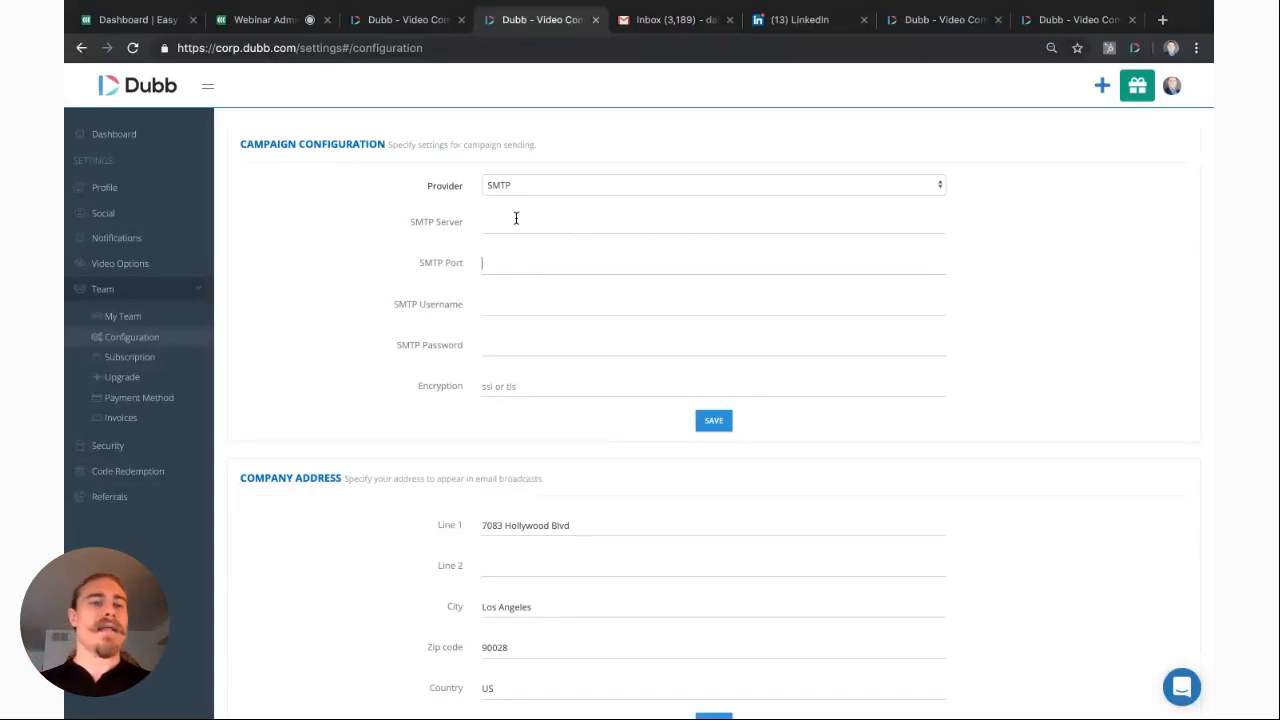
pyautogui.click(514, 218)
pyautogui.click(486, 304)
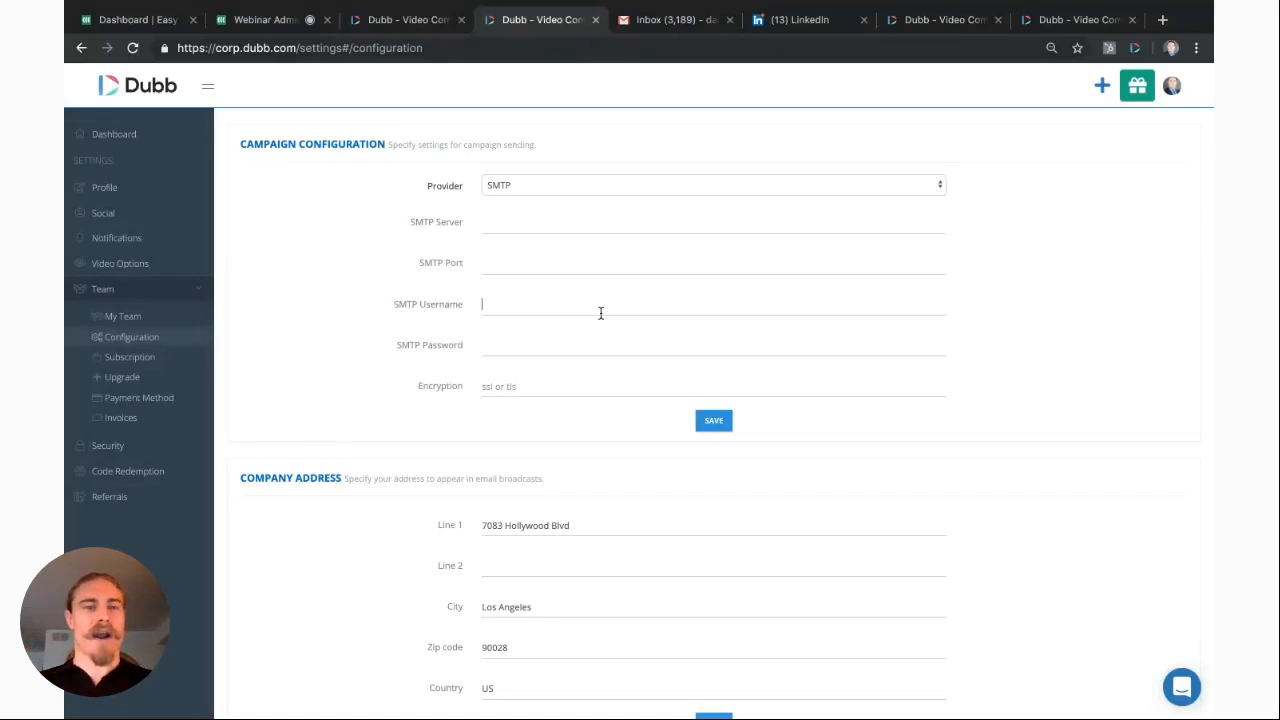
pyautogui.scroll(-3, 594, 517)
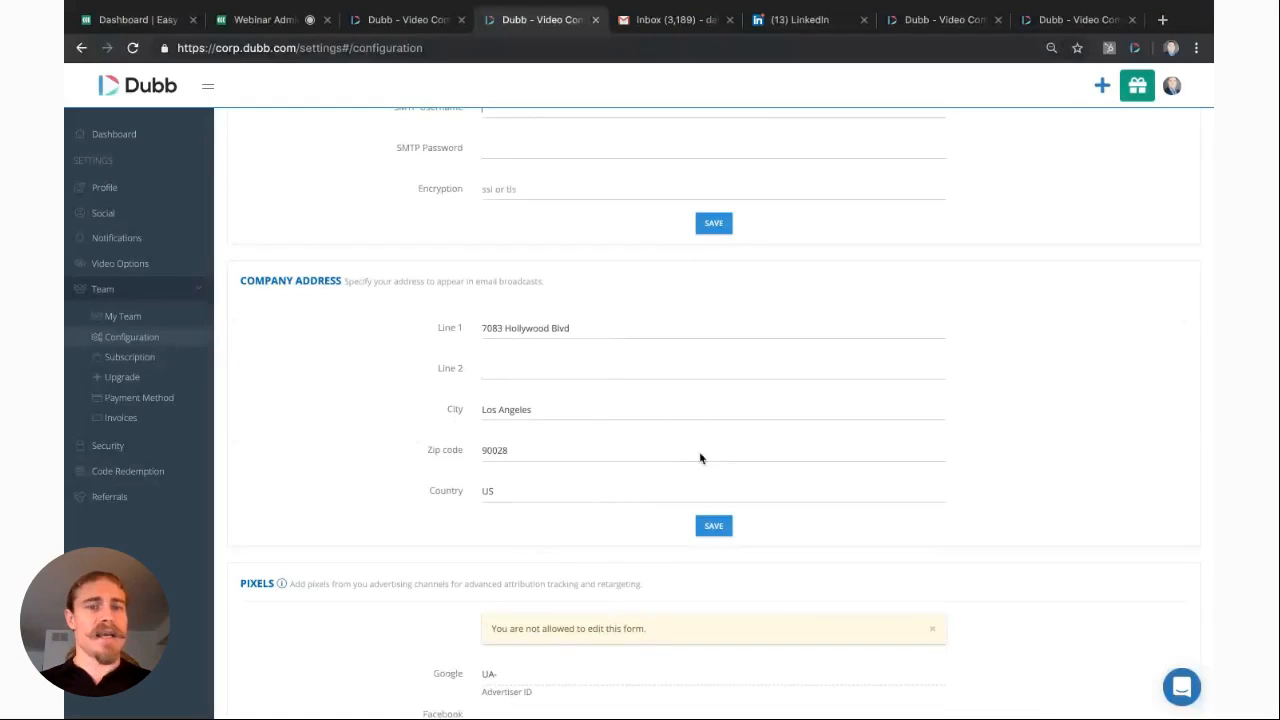
# Step: Look through the Company Address and Pixels sections of the team configuration, highlighting the Pixels heading
pyautogui.scroll(-1, 624, 399)
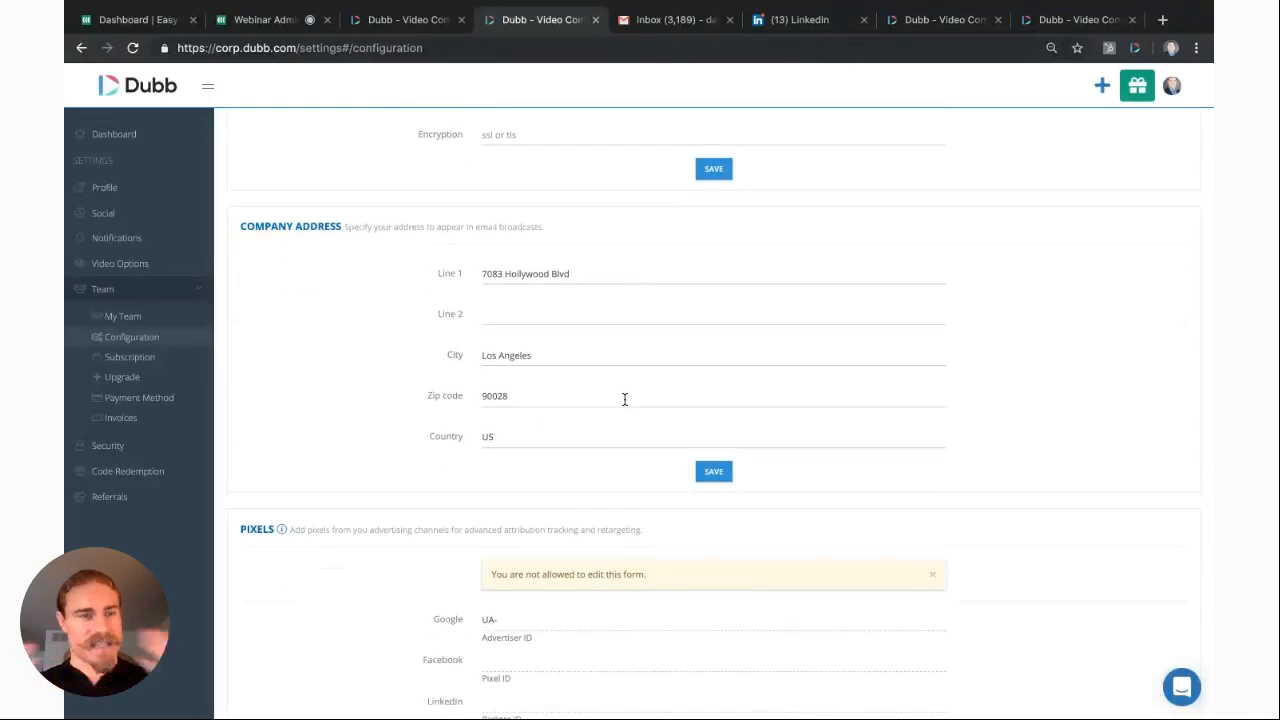
pyautogui.scroll(3, 624, 399)
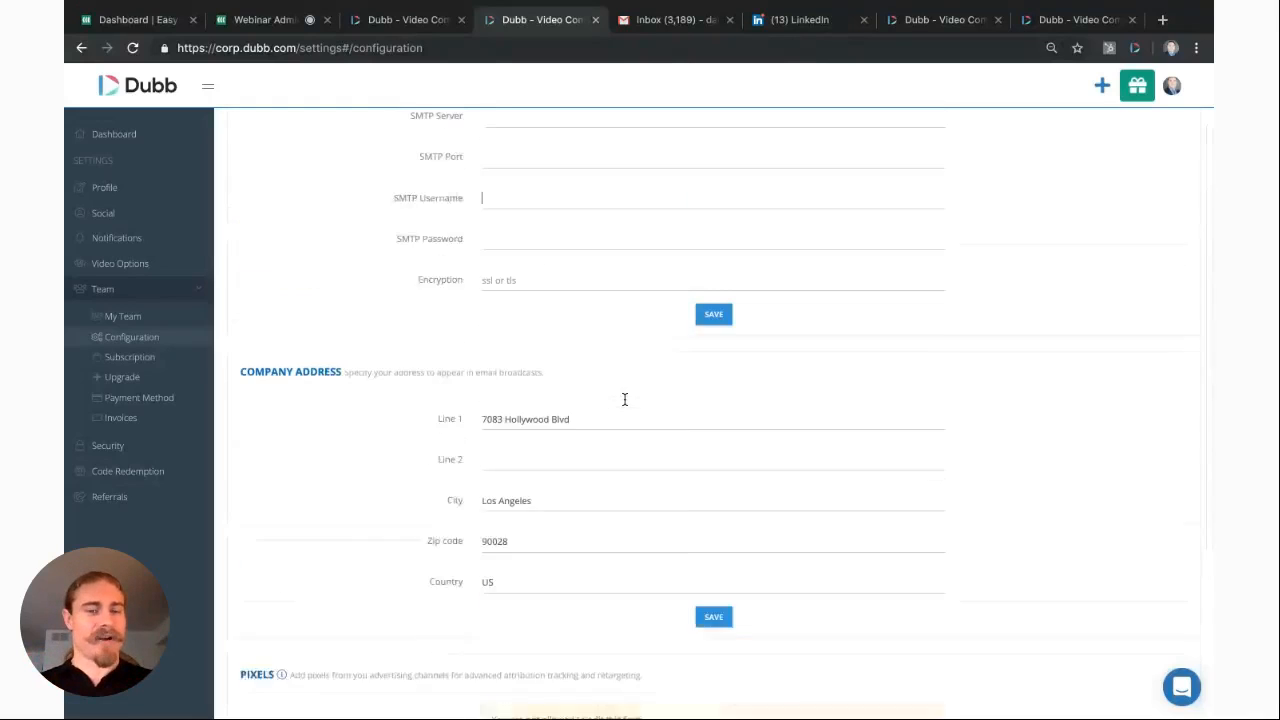
pyautogui.scroll(-5, 625, 404)
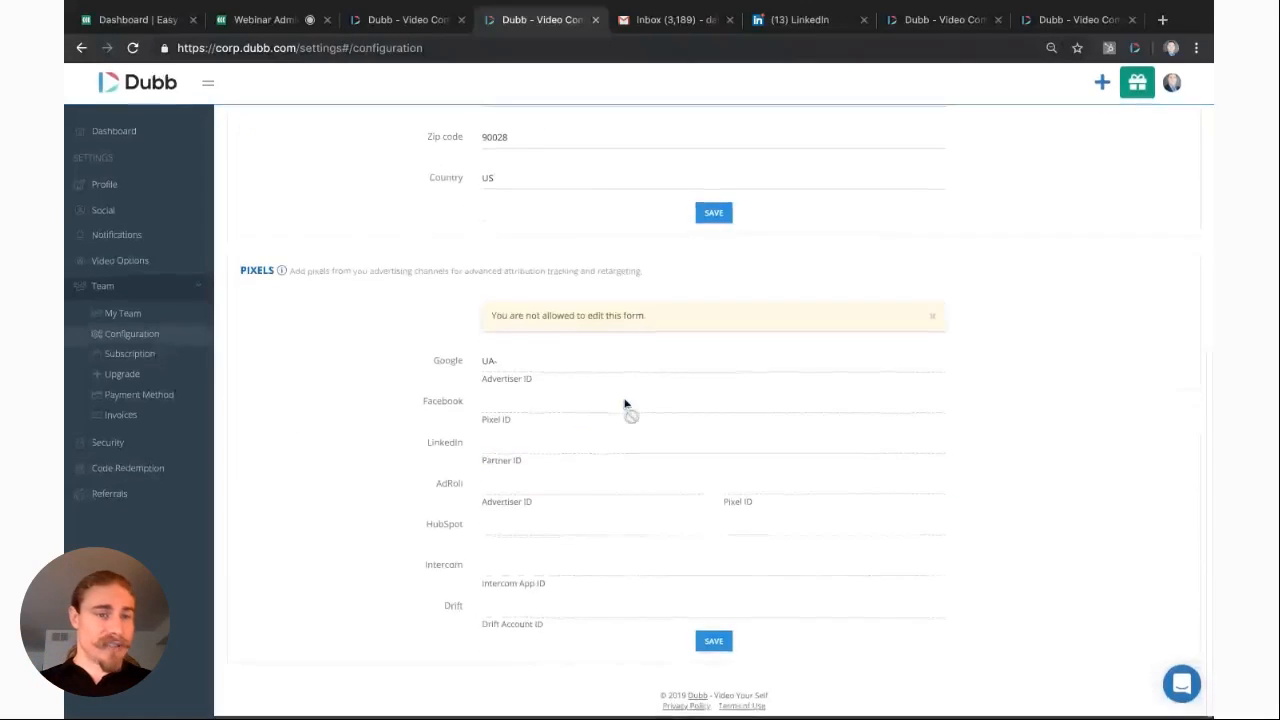
pyautogui.moveTo(242, 277); pyautogui.dragTo(449, 332)
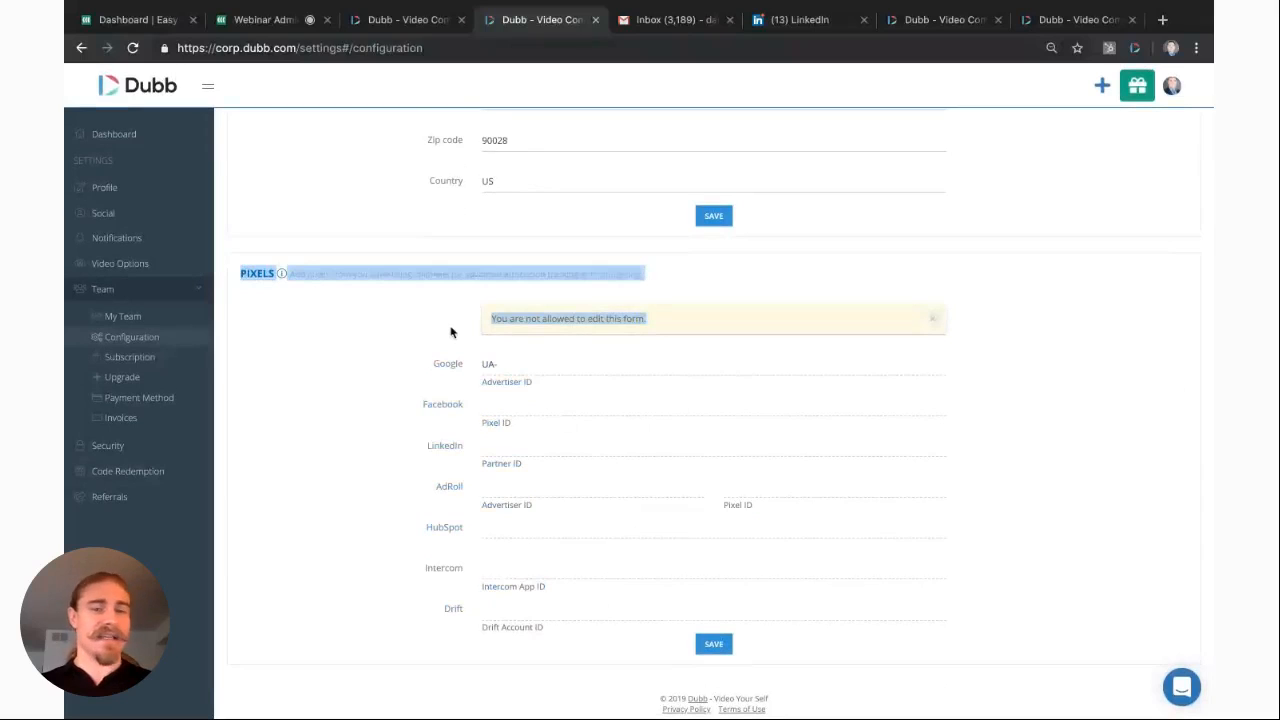
pyautogui.click(450, 332)
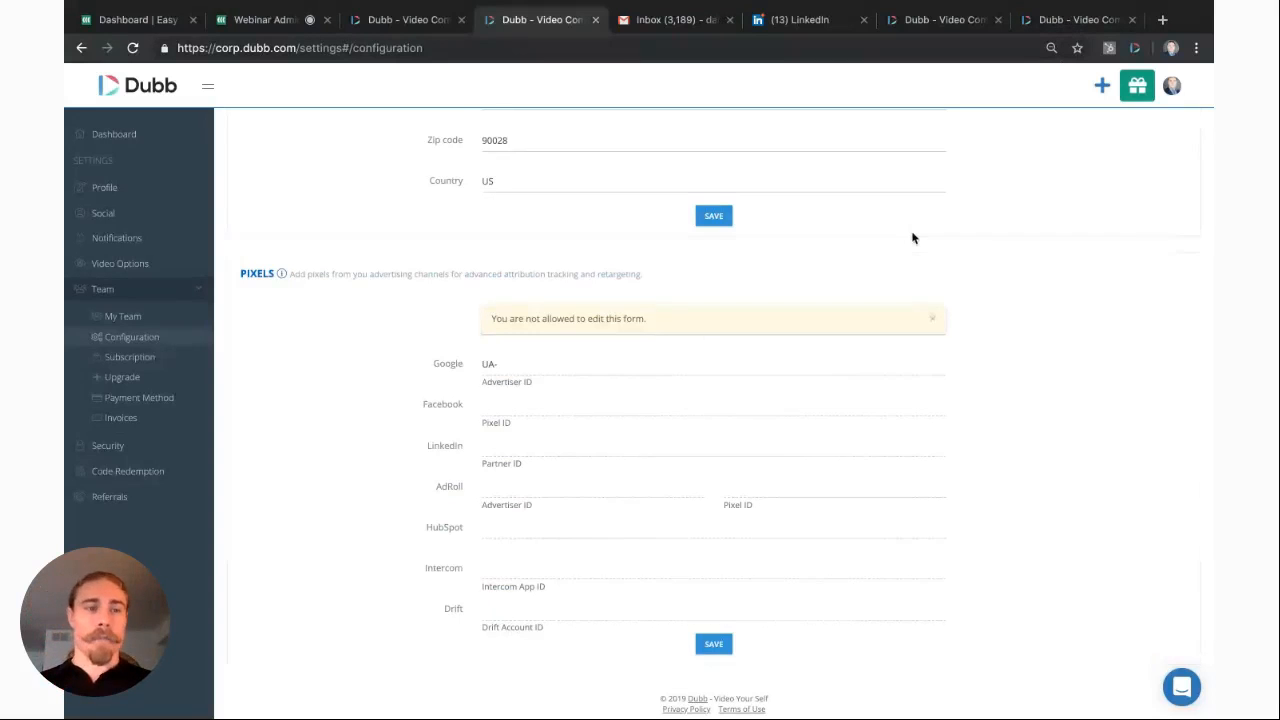
pyautogui.scroll(1, 912, 238)
pyautogui.scroll(-1, 900, 248)
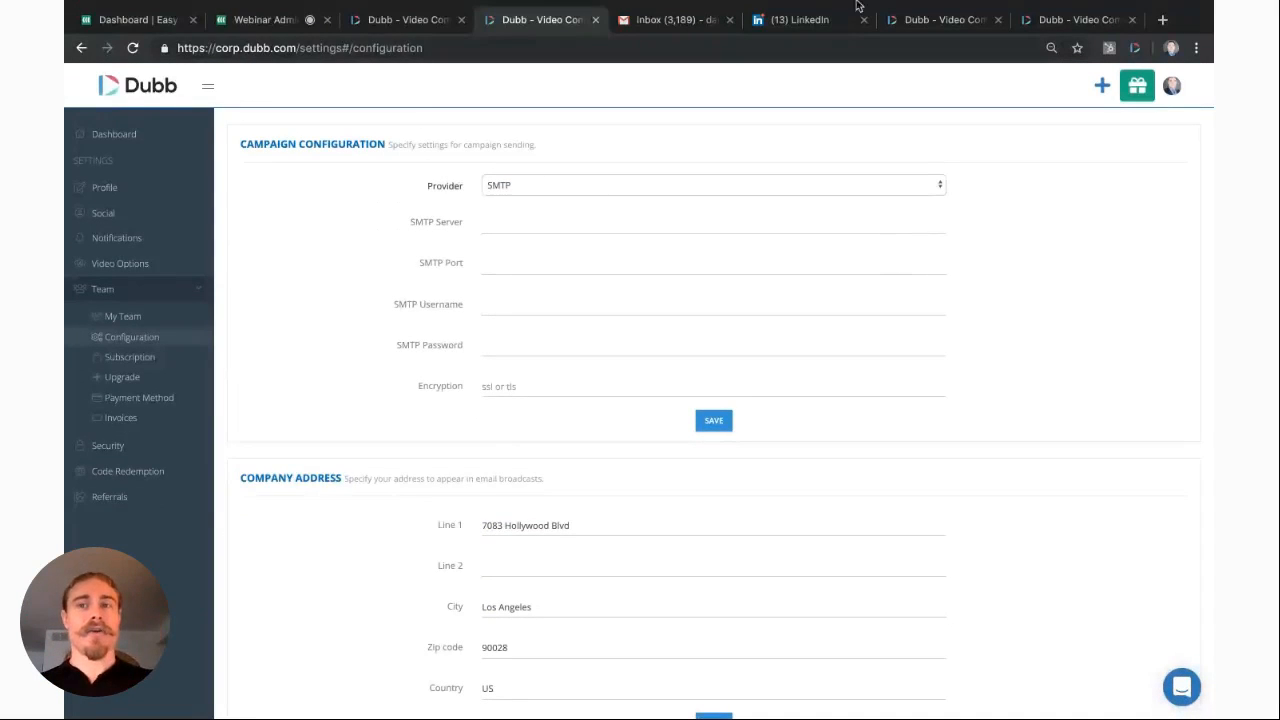
# Step: Switch to the Gmail draft by way of the video's public and edit pages and clear the message body above the signature
pyautogui.click(1056, 30)
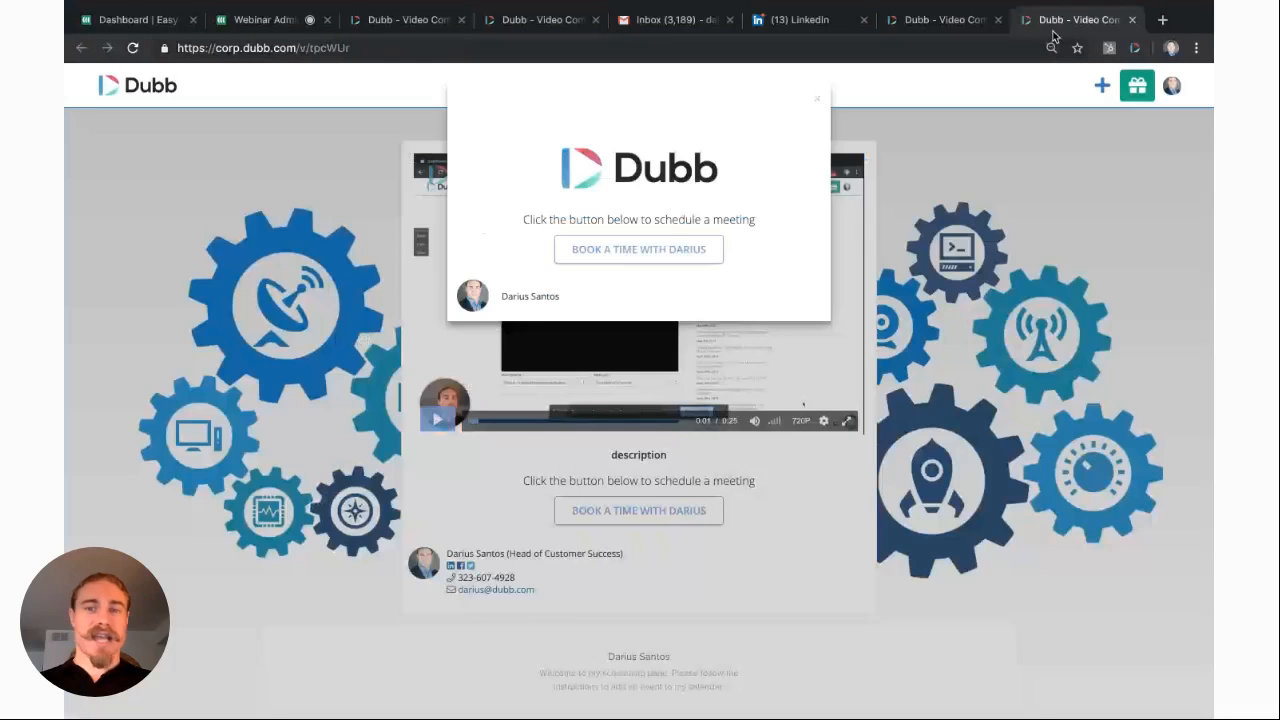
pyautogui.click(944, 19)
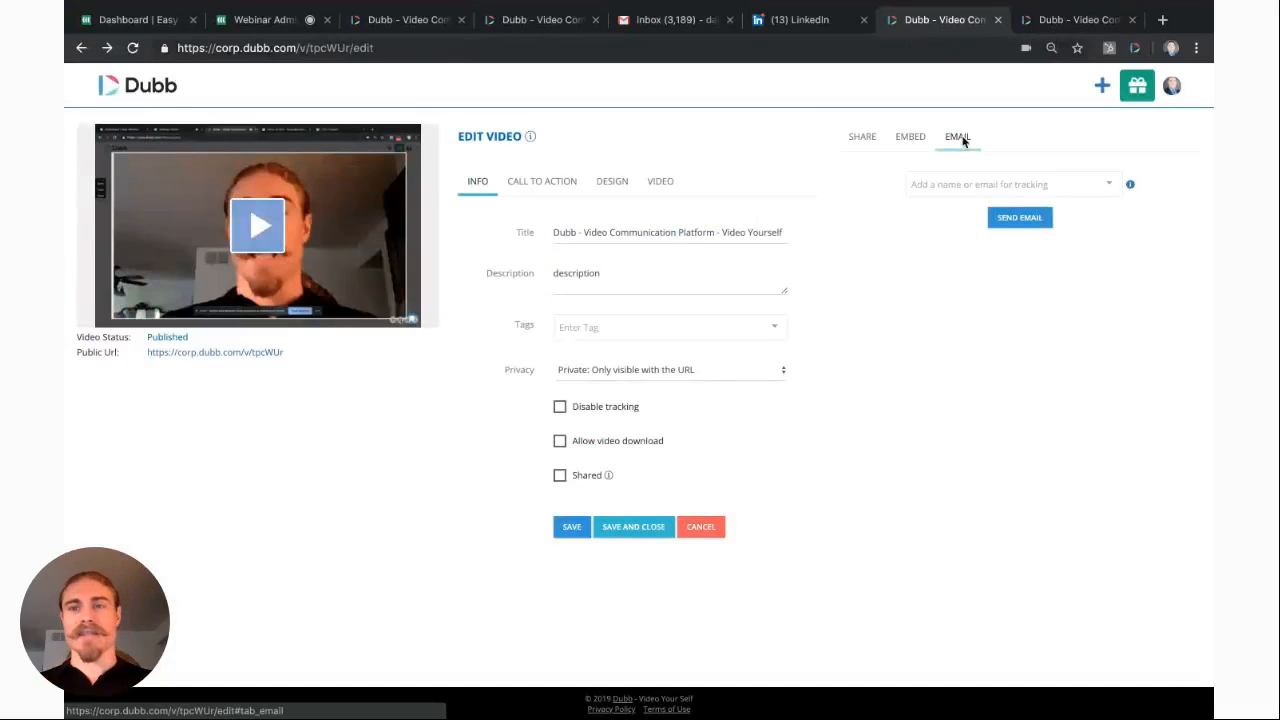
pyautogui.click(660, 30)
pyautogui.press('BackSpace')
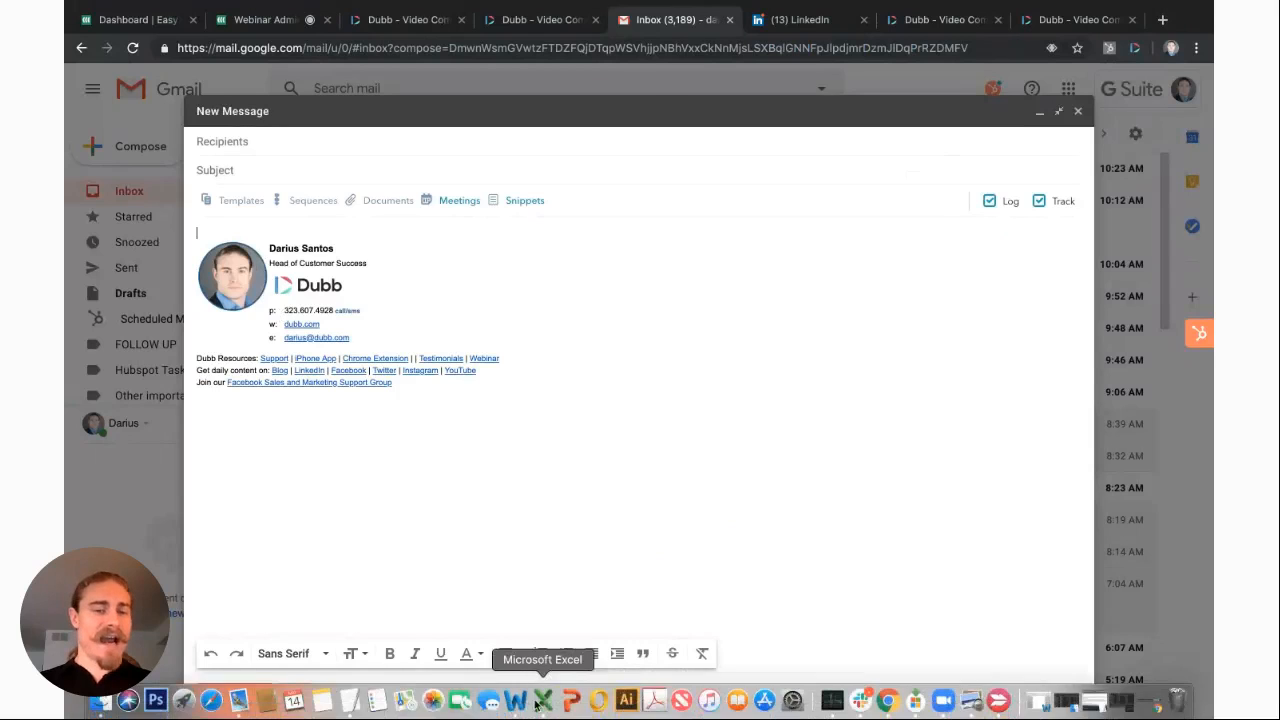
# Step: Insert the newest Dubb video into the draft with a personalization text greeting the contact by first name, followed by "check out this video"
pyautogui.click(536, 695)
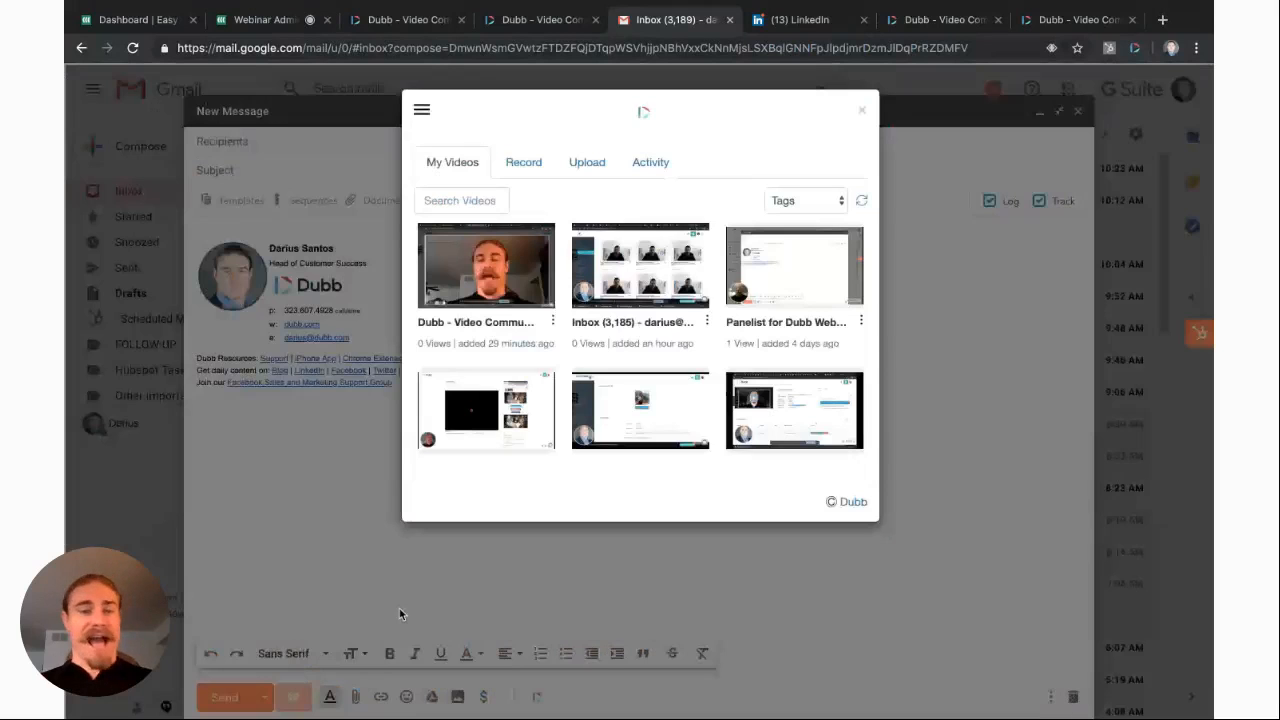
pyautogui.click(478, 268)
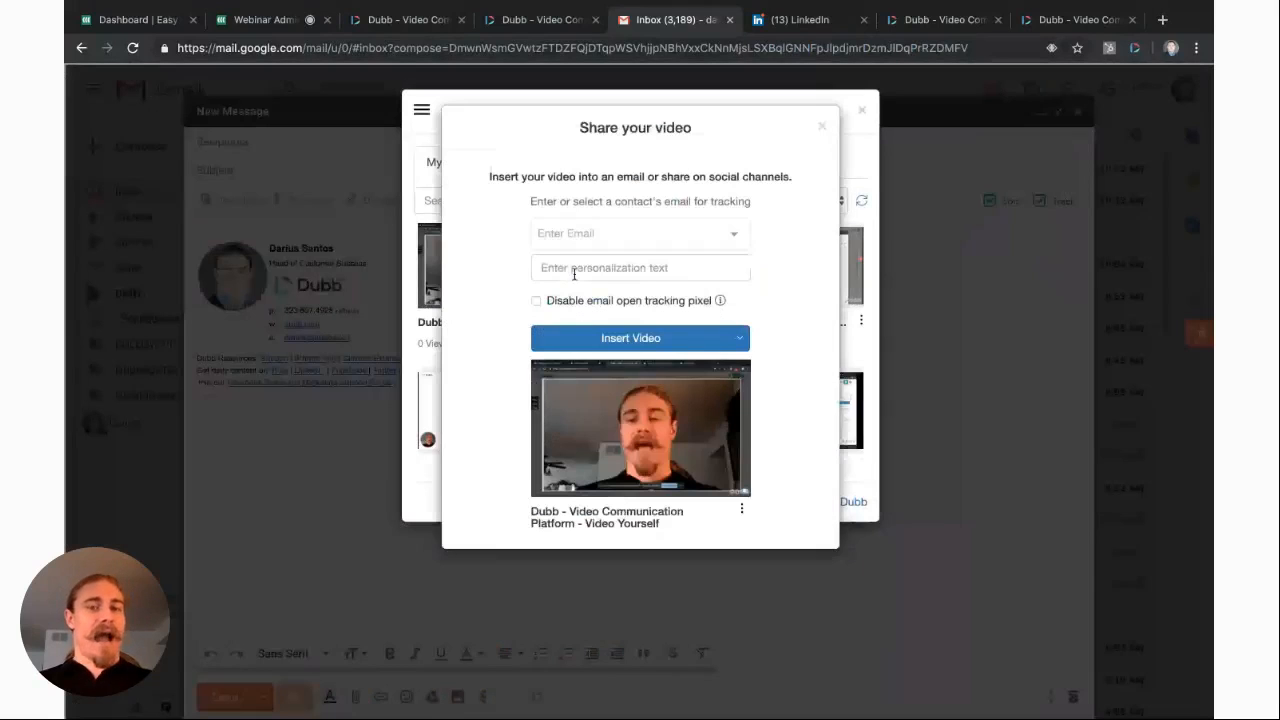
pyautogui.write('H')
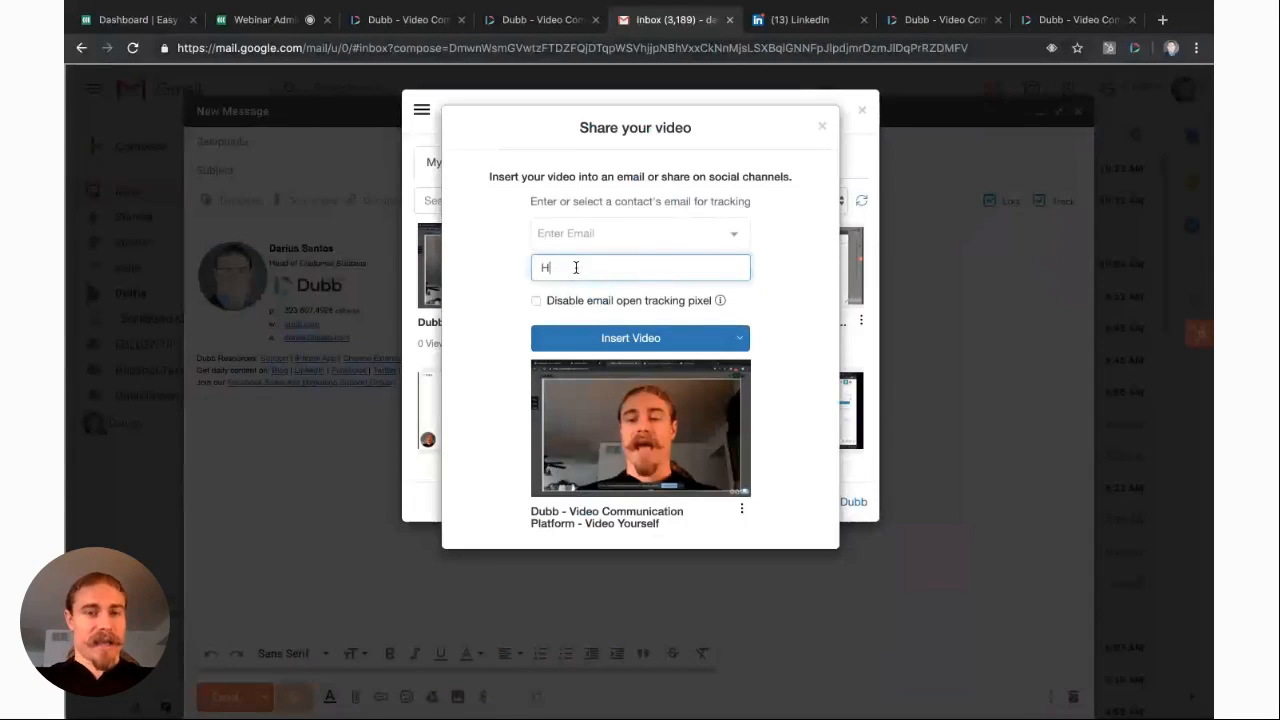
pyautogui.write('ey James ch')
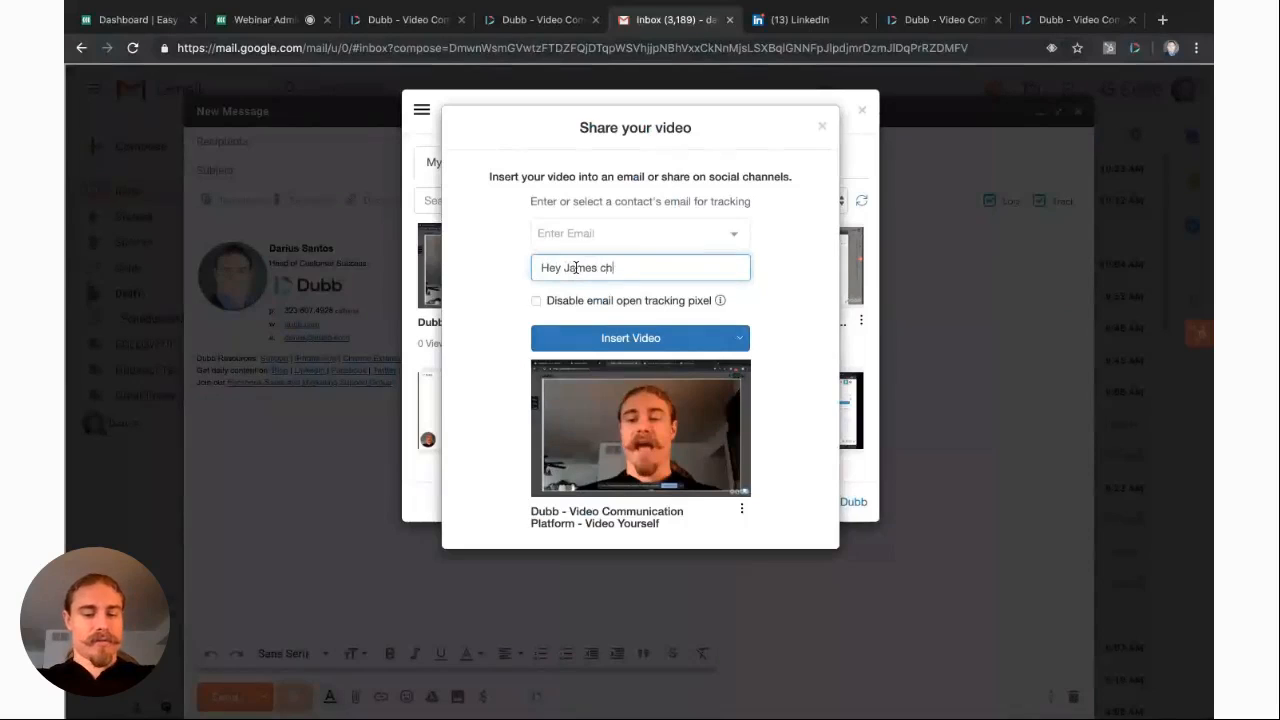
pyautogui.write('eck out this video')
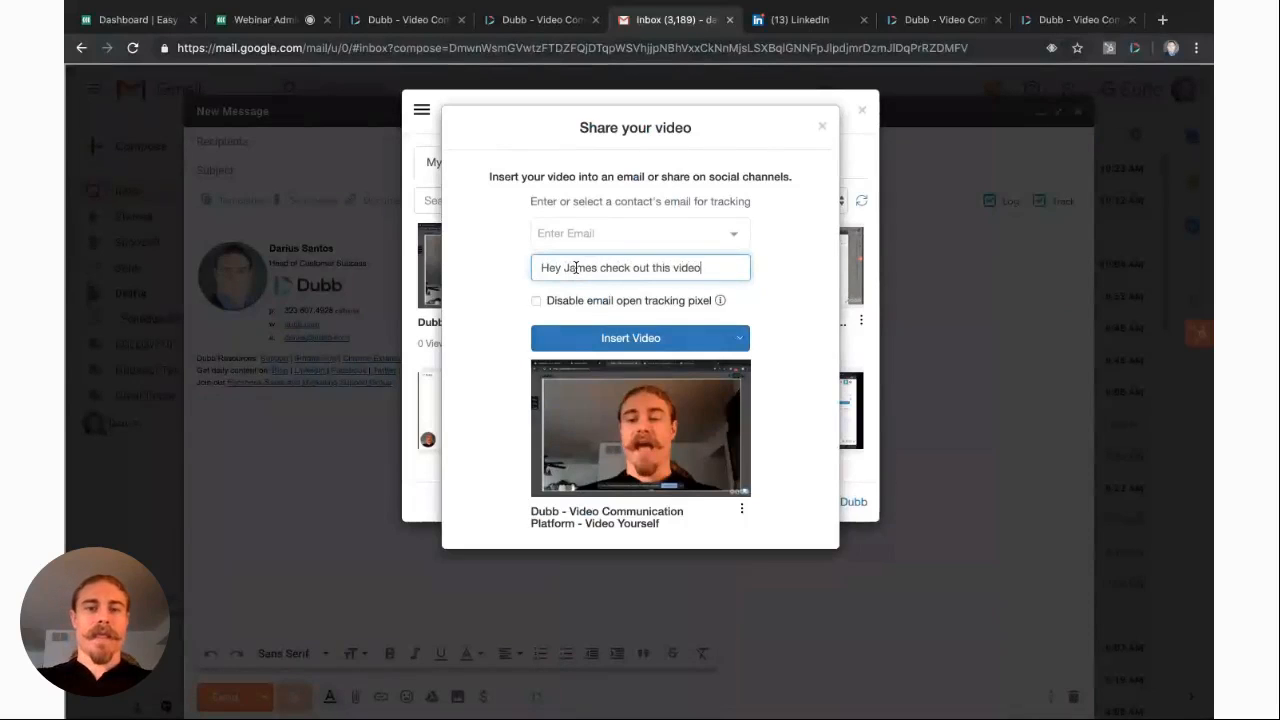
pyautogui.click(630, 338)
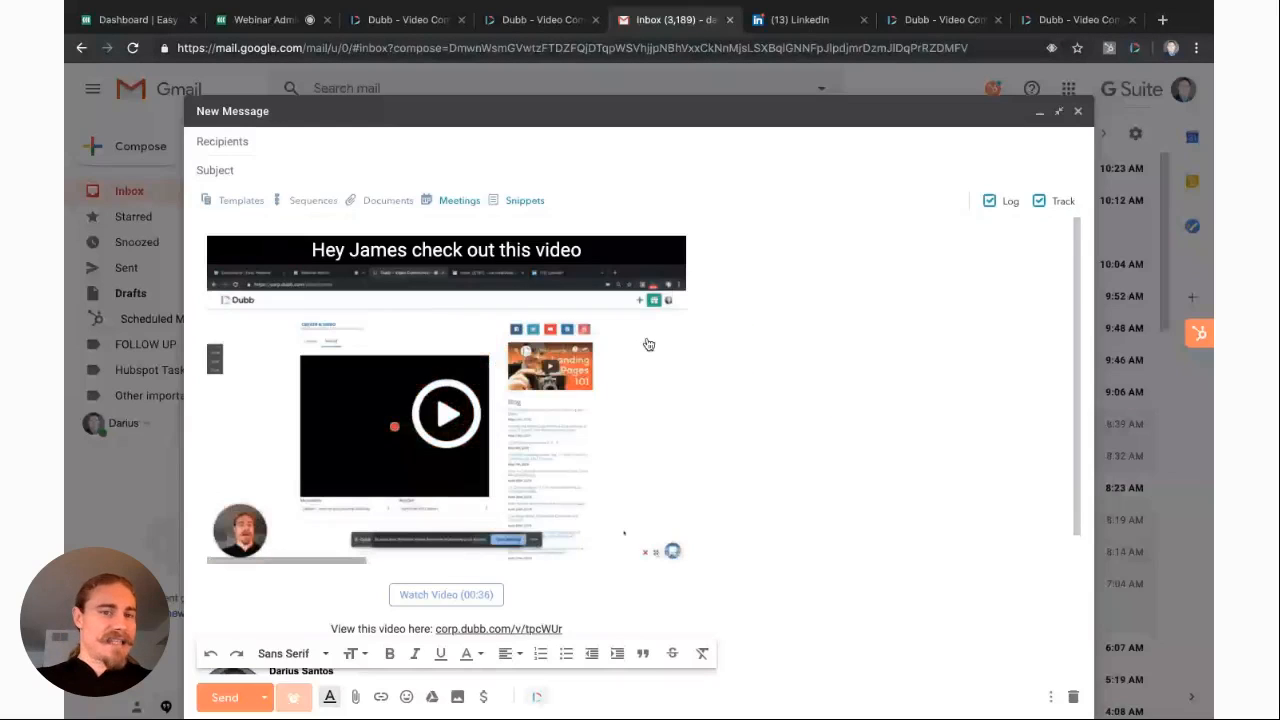
# Step: Review the inserted video block in the draft, highlighting its personalization text and checking the preview, watch link and signature
pyautogui.moveTo(584, 250); pyautogui.dragTo(277, 247)
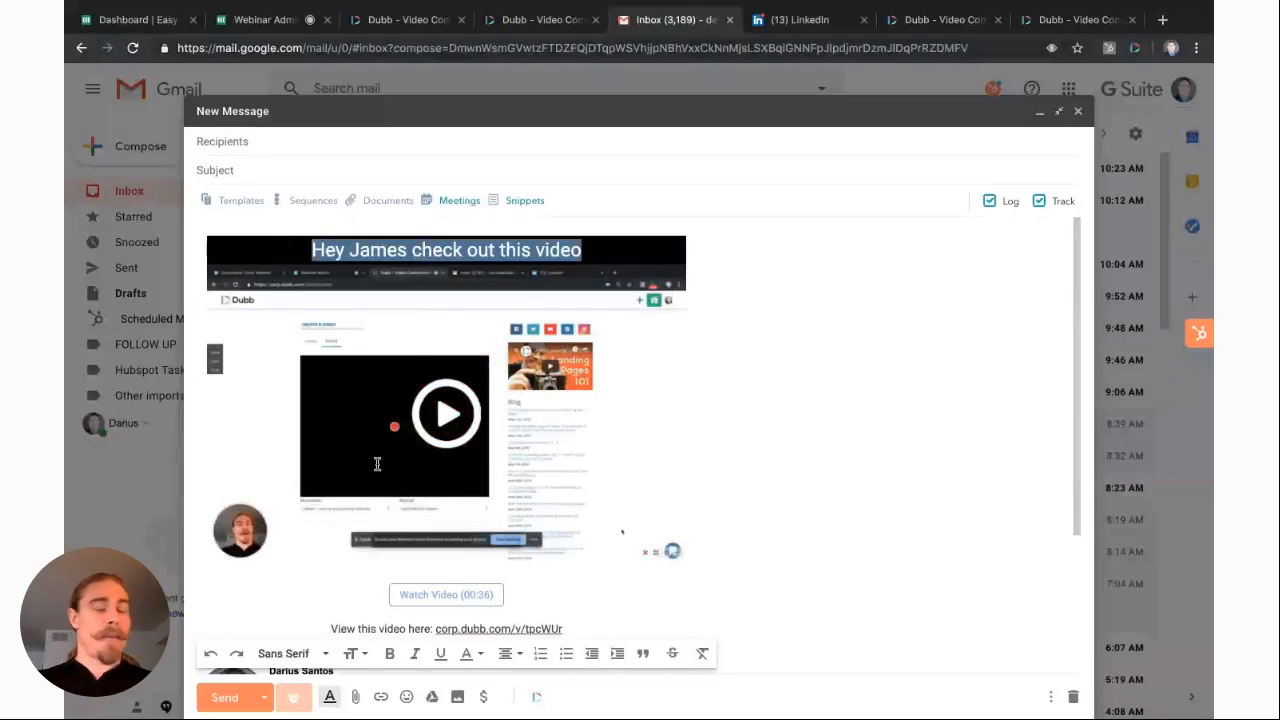
pyautogui.scroll(-1, 390, 430)
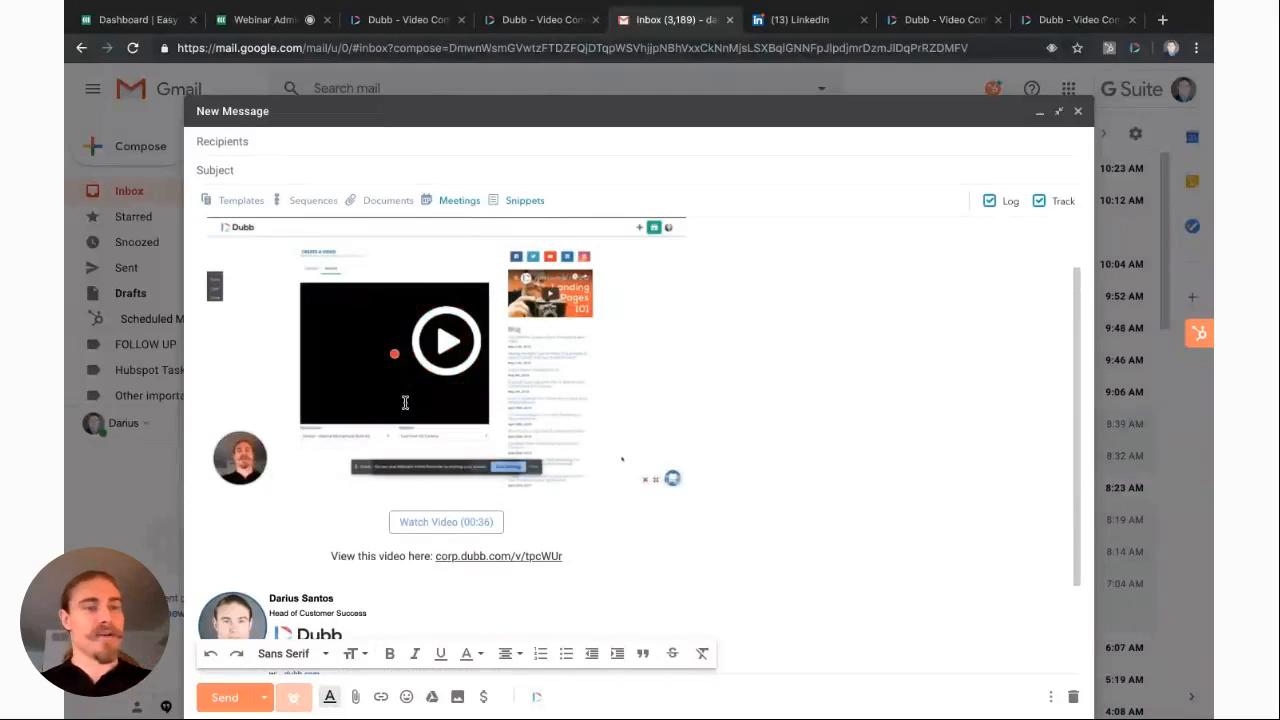
pyautogui.scroll(1, 405, 402)
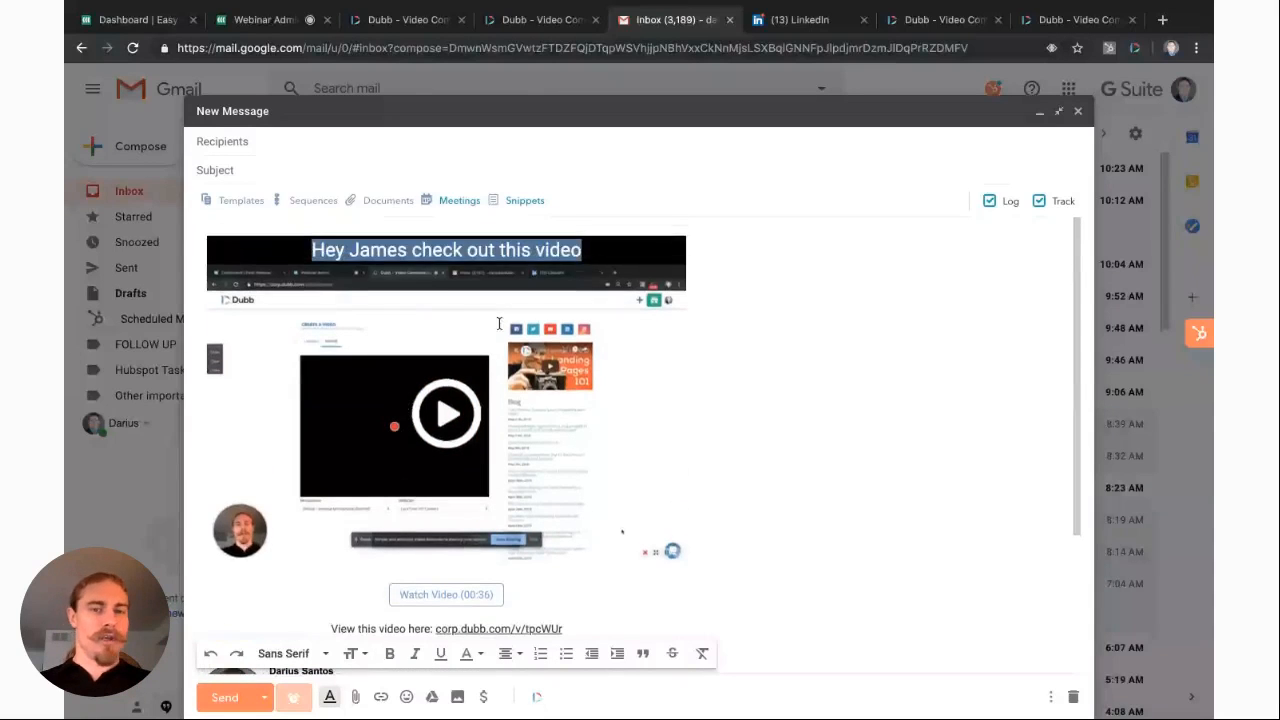
pyautogui.moveTo(598, 252); pyautogui.dragTo(299, 249)
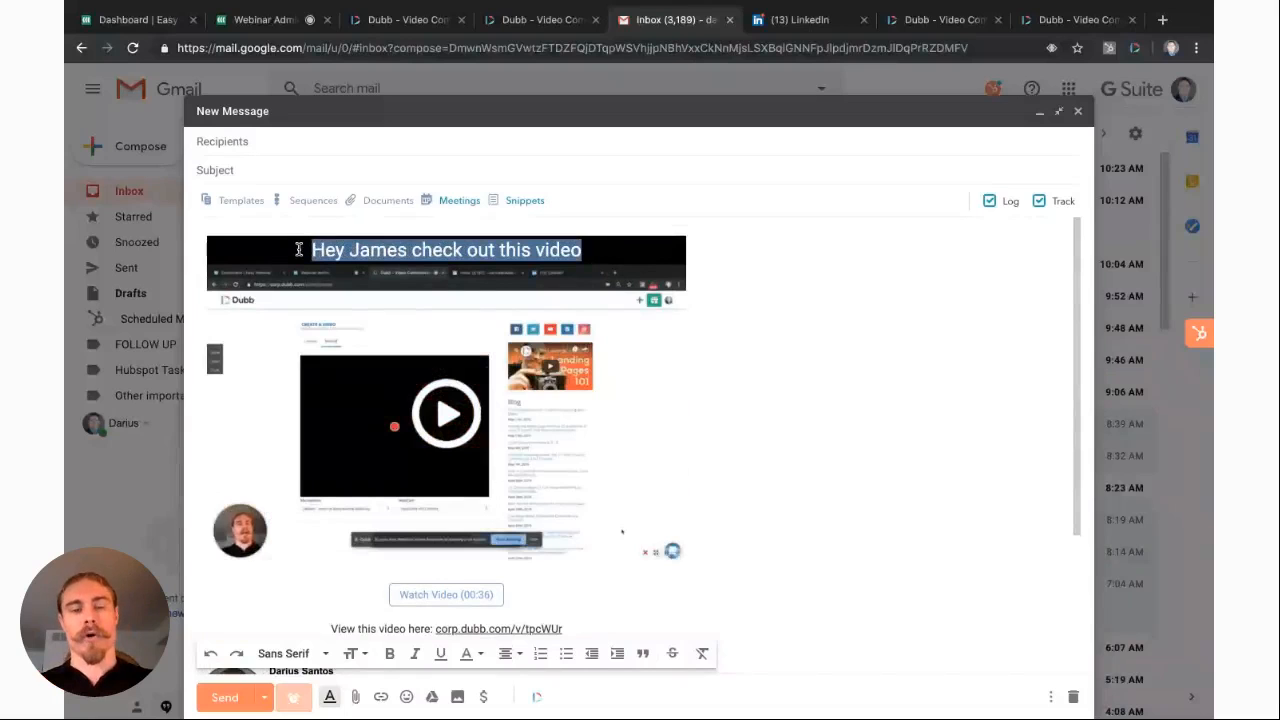
pyautogui.scroll(-1, 425, 466)
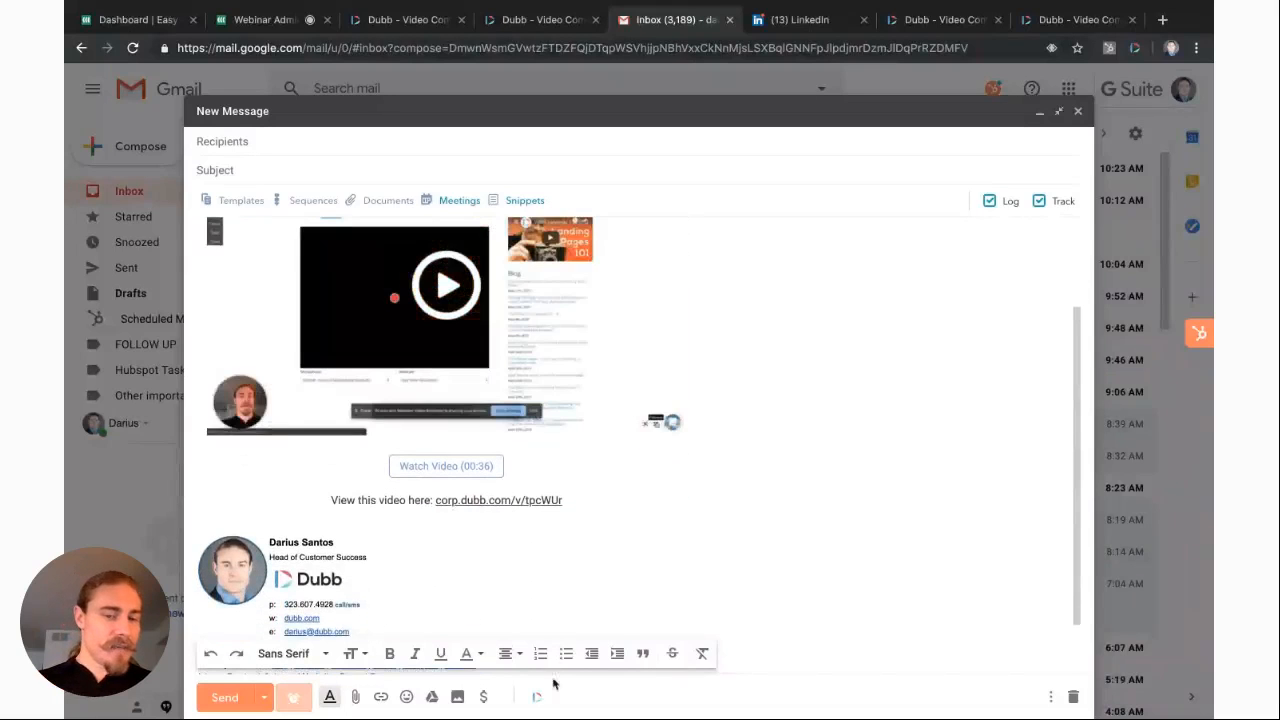
# Step: View the Record, Upload and Activity sections of the Dubb window in the draft, read through the activity list and close the window
pyautogui.click(537, 699)
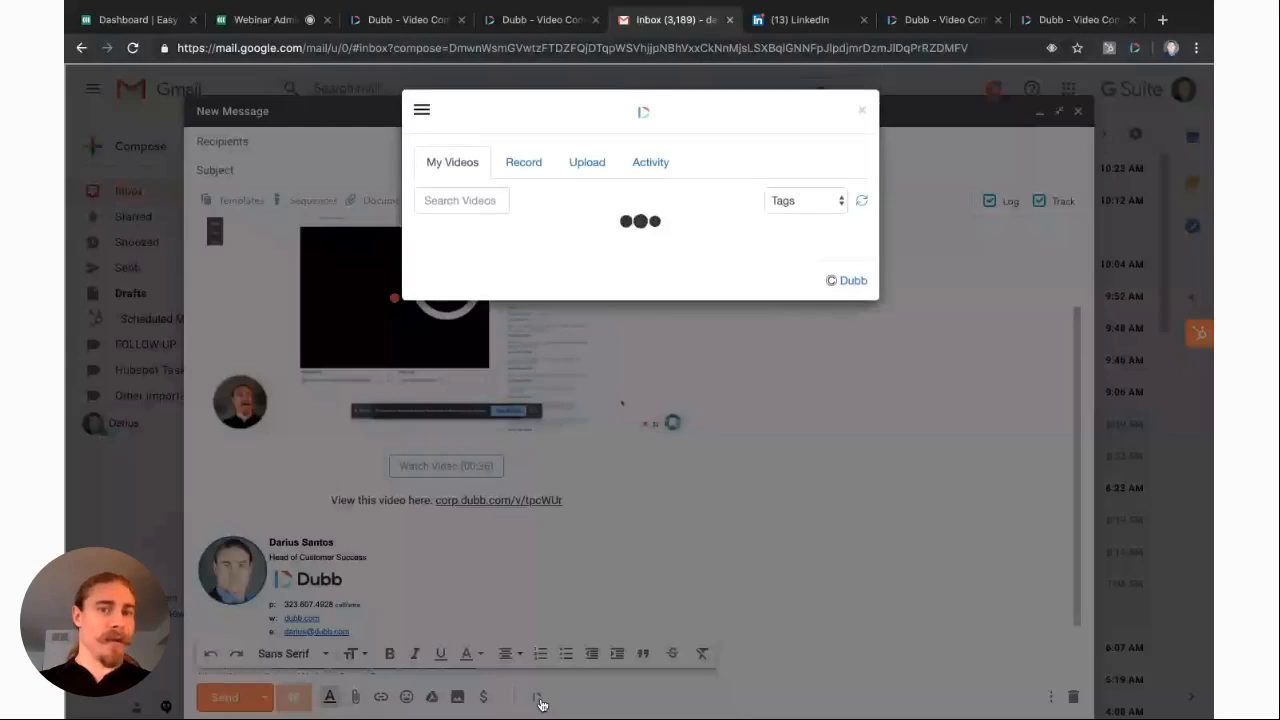
pyautogui.click(521, 163)
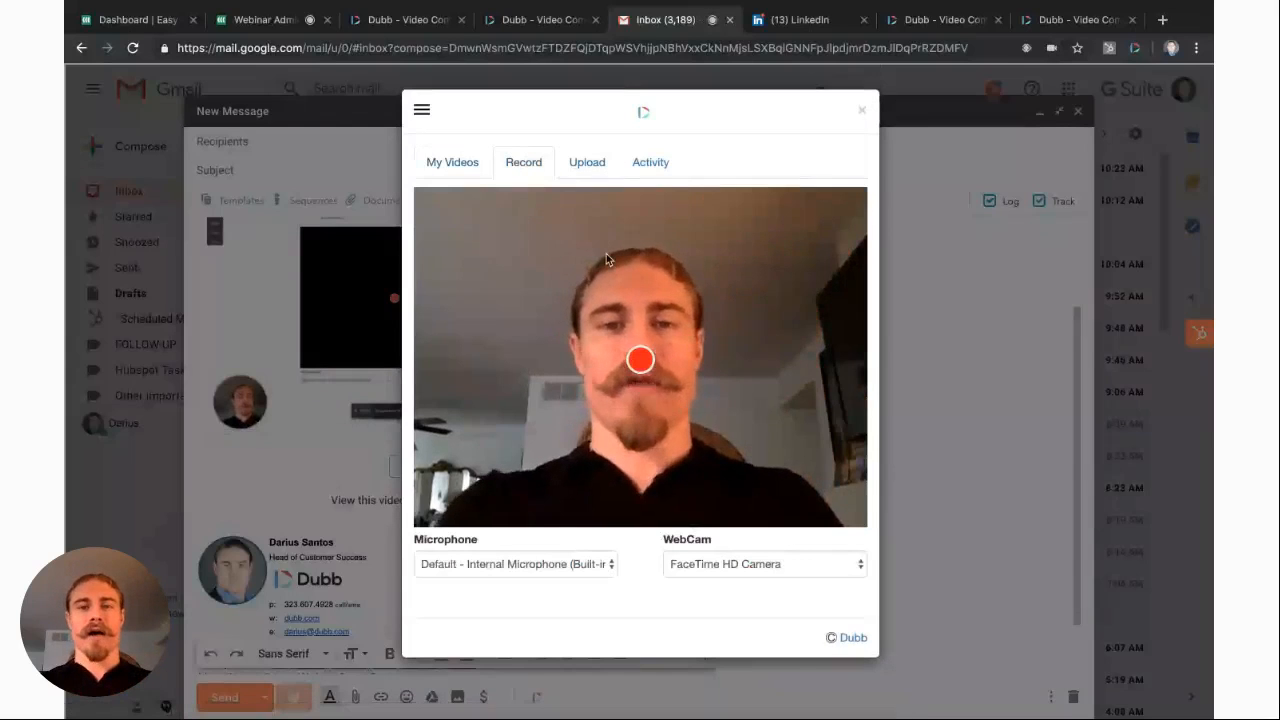
pyautogui.click(605, 162)
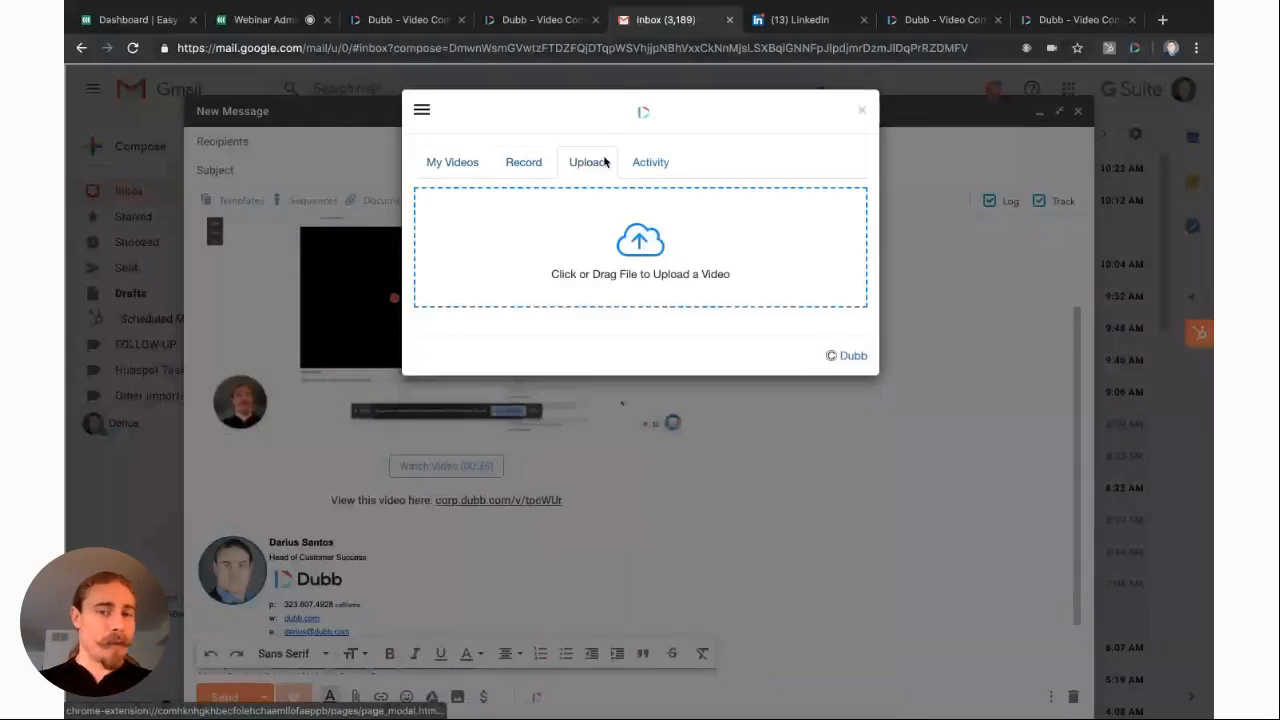
pyautogui.click(651, 170)
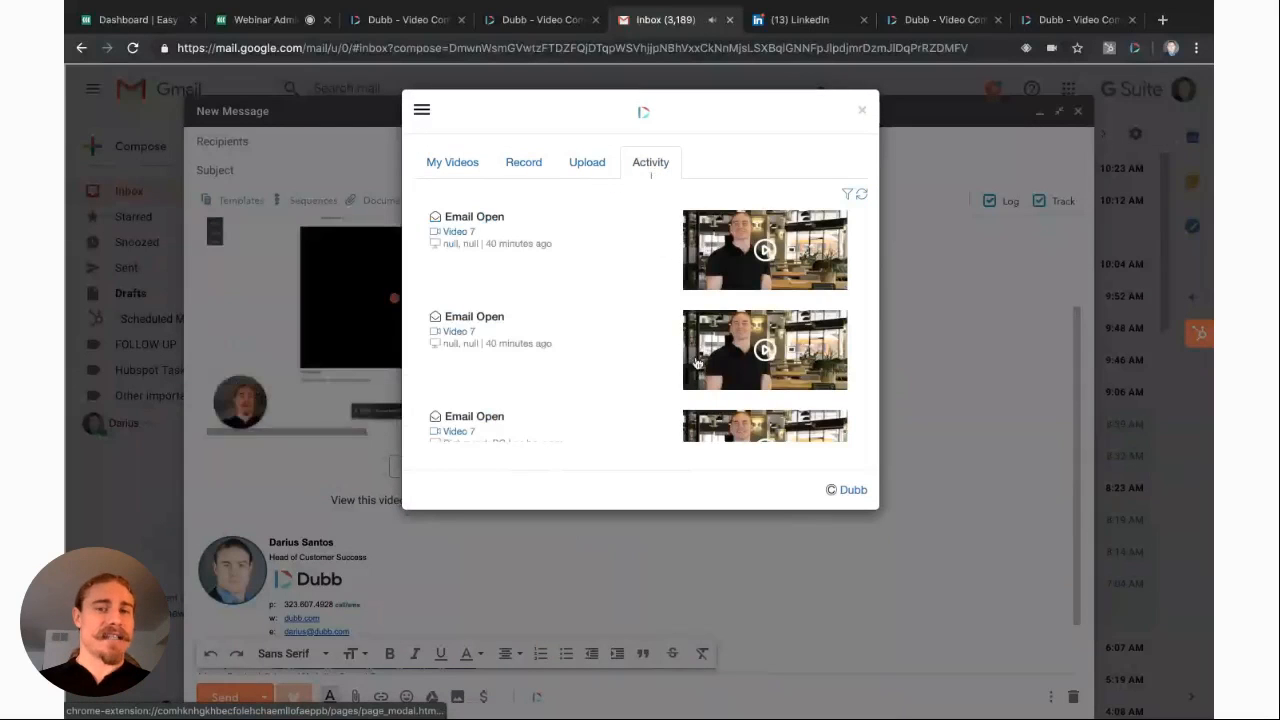
pyautogui.scroll(-1, 697, 362)
pyautogui.scroll(1, 698, 370)
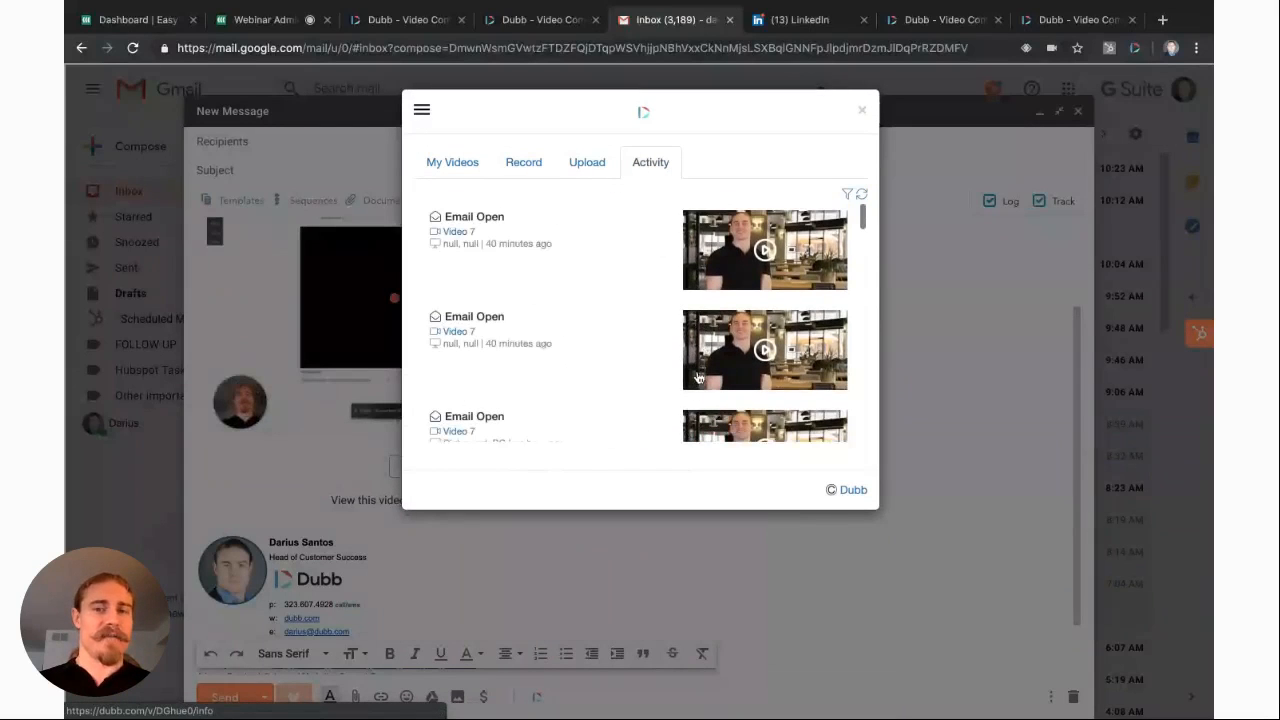
pyautogui.scroll(-15, 652, 419)
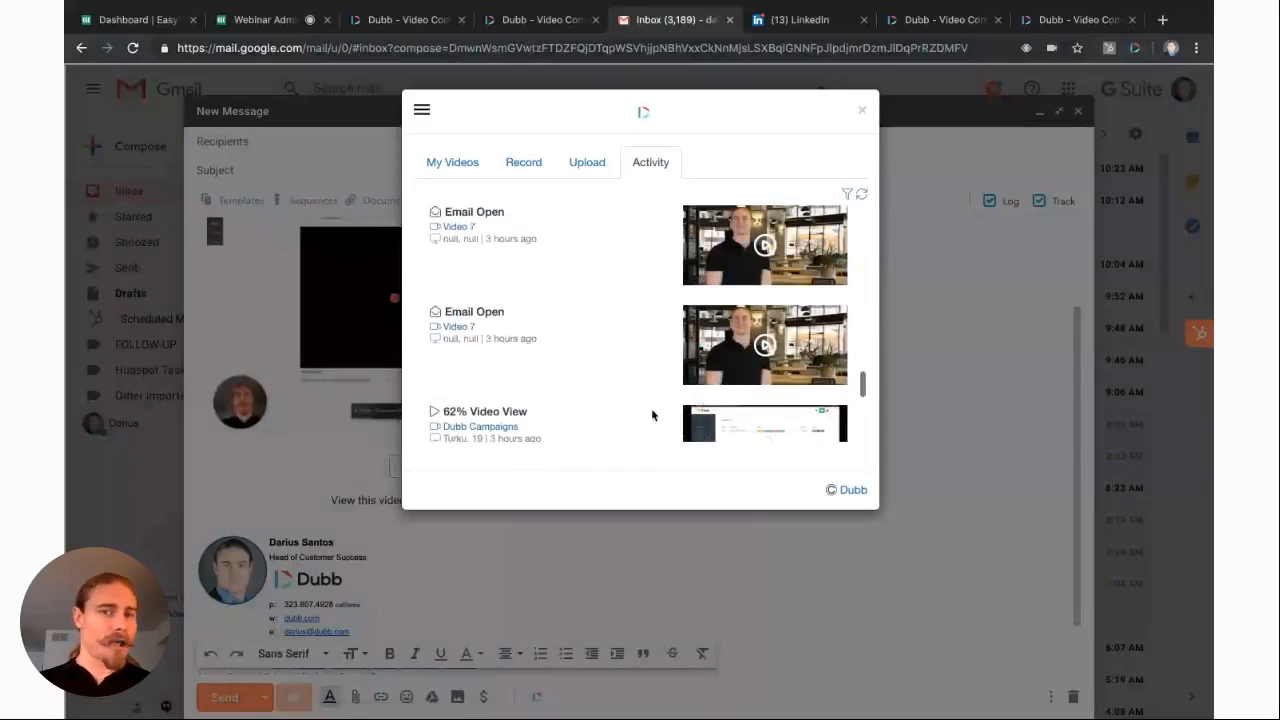
pyautogui.click(862, 110)
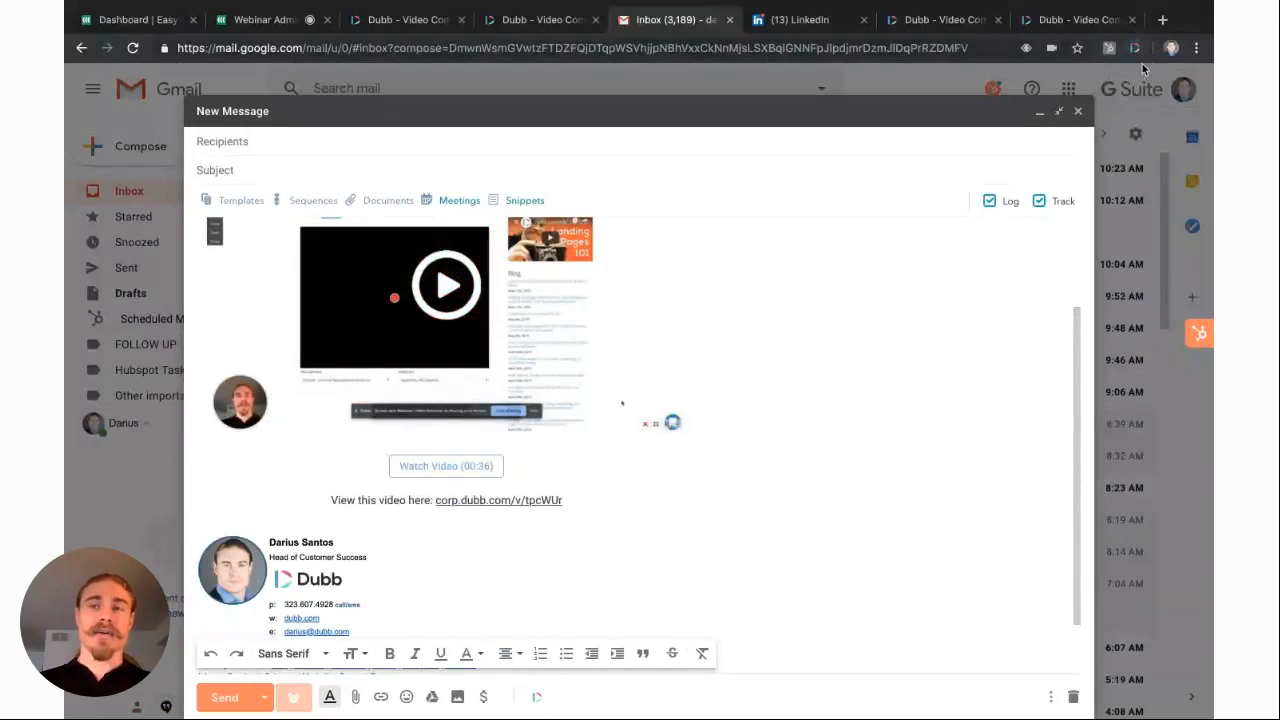
# Step: Delete the inserted video block and its personalization banner from the Gmail draft, keeping the signature
pyautogui.click(1136, 48)
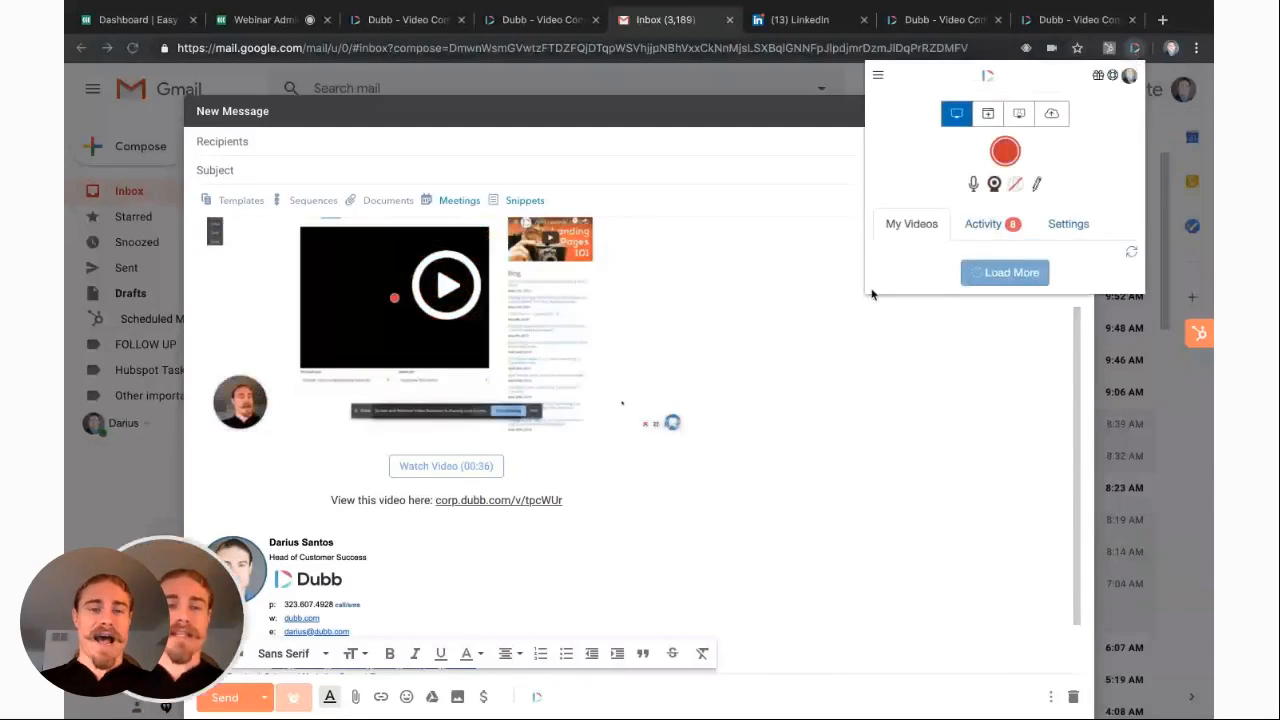
pyautogui.click(732, 514)
pyautogui.scroll(2, 732, 514)
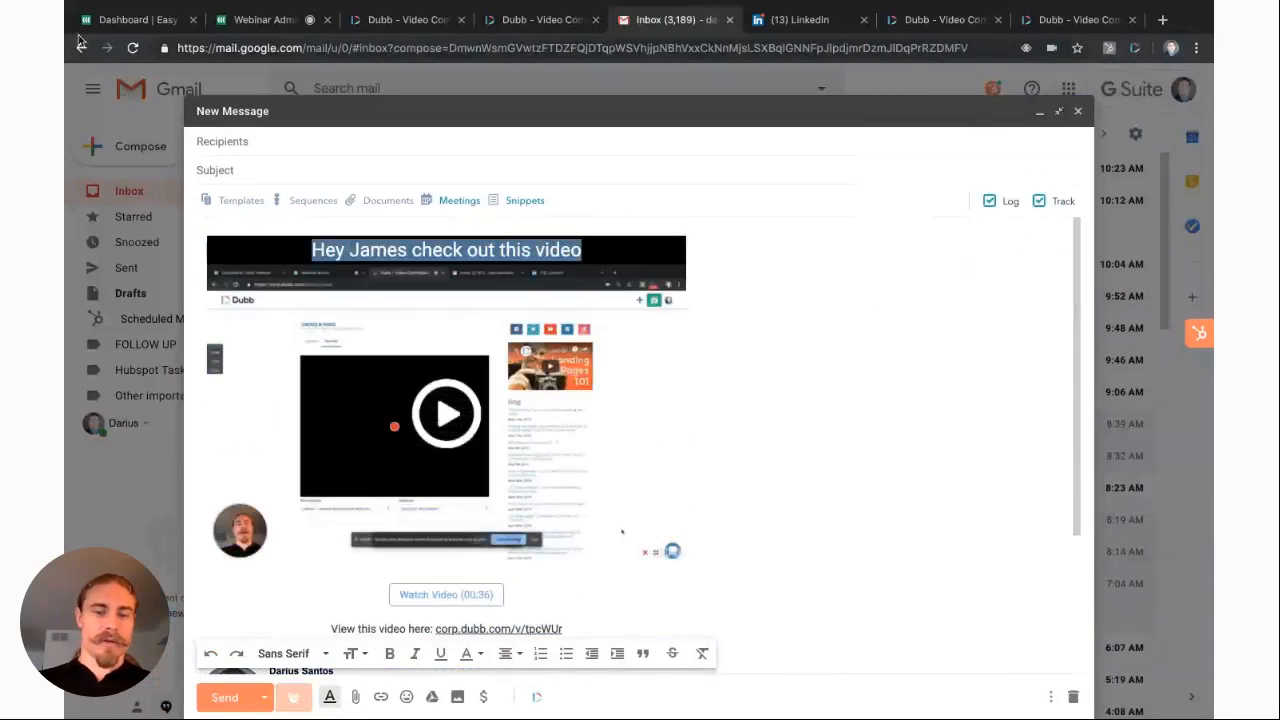
pyautogui.press('BackSpace')
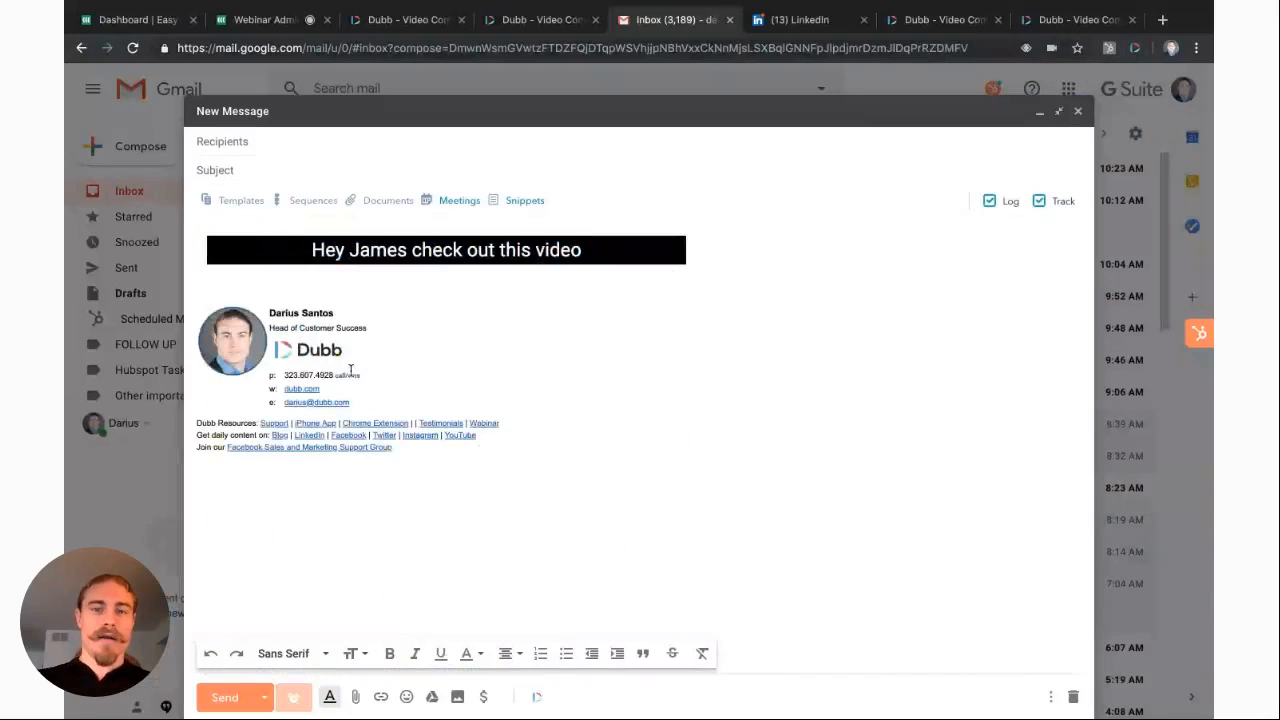
pyautogui.moveTo(727, 254); pyautogui.dragTo(143, 252)
pyautogui.press('BackSpace')
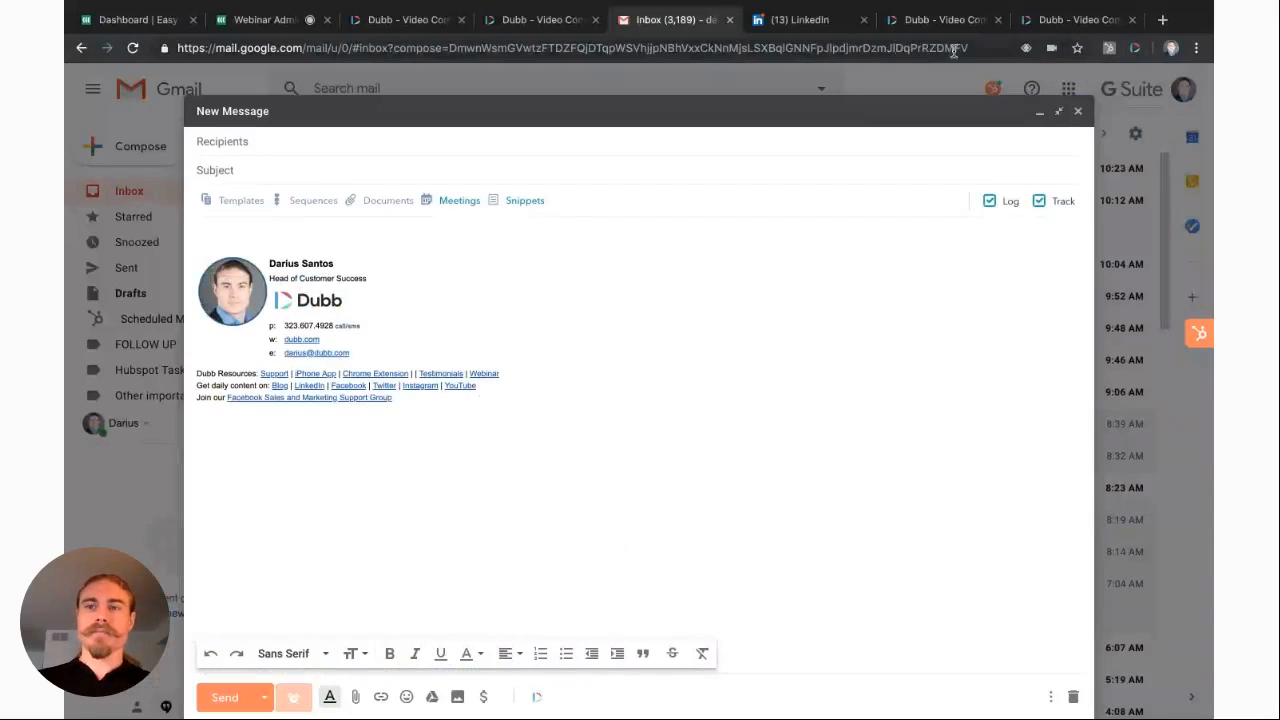
# Step: Copy the "Dubb - Video Communication Platform - Video Yourself" video from the Dubb extension's video list and dismiss the confirmation
pyautogui.click(1133, 54)
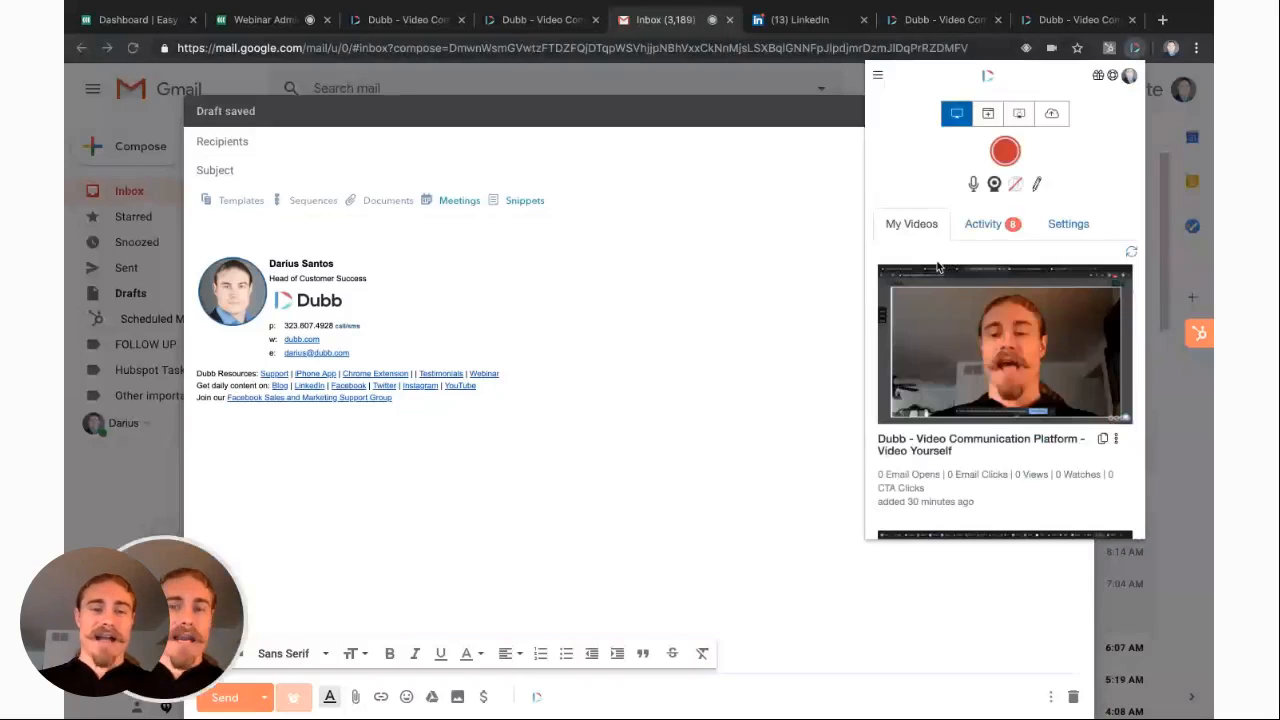
pyautogui.scroll(-1, 1098, 370)
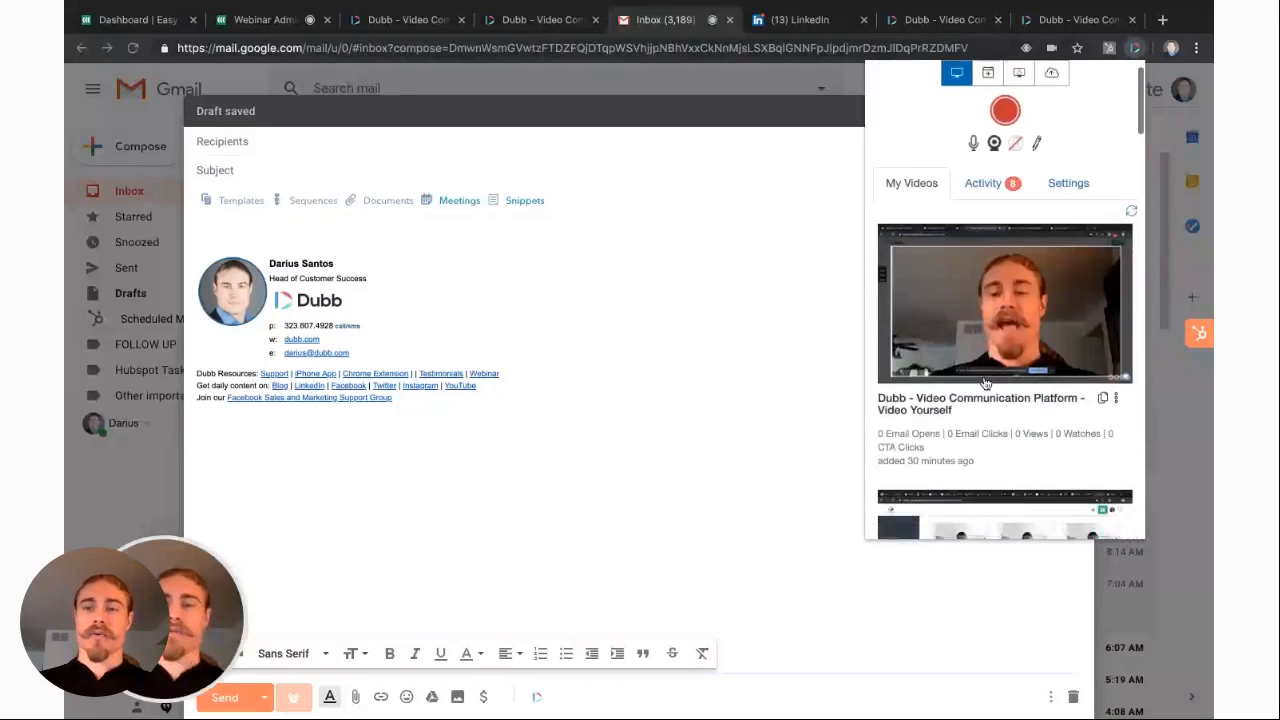
pyautogui.click(1107, 400)
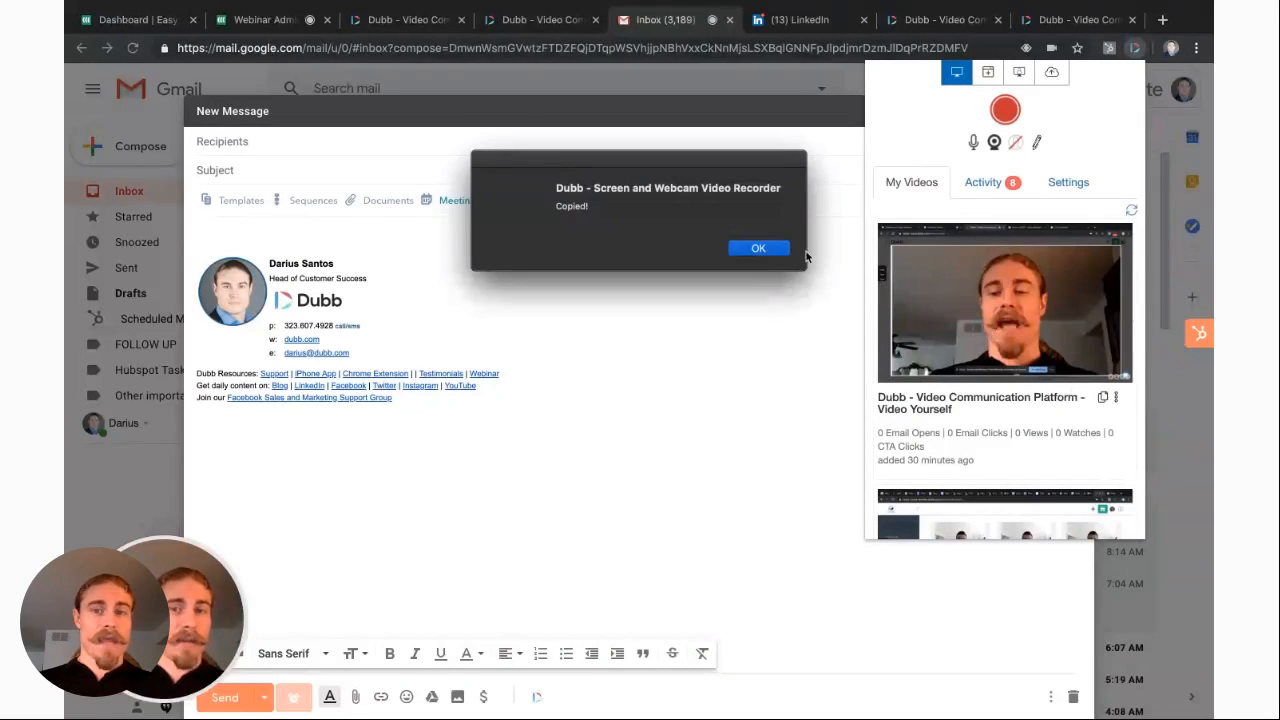
pyautogui.click(760, 249)
pyautogui.click(762, 252)
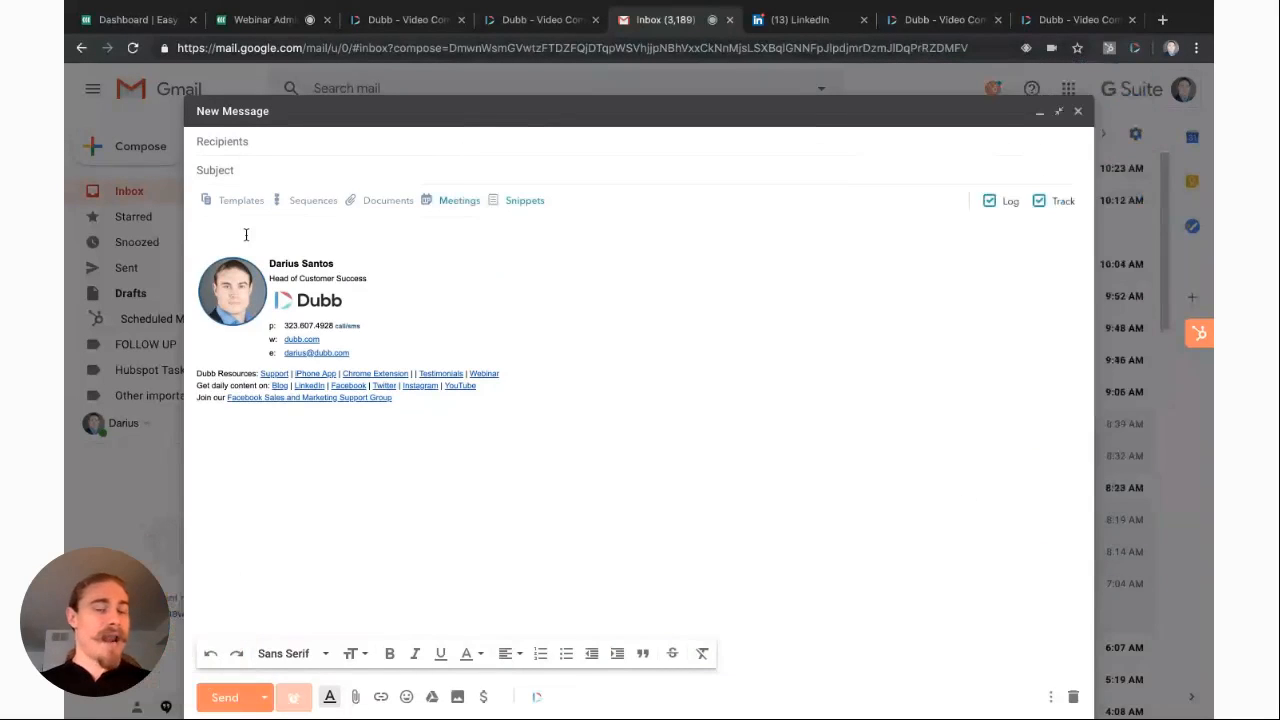
# Step: Paste the copied video preview with its Watch Video link above the signature in the Gmail draft
pyautogui.hotkey('ctrl', 'v')
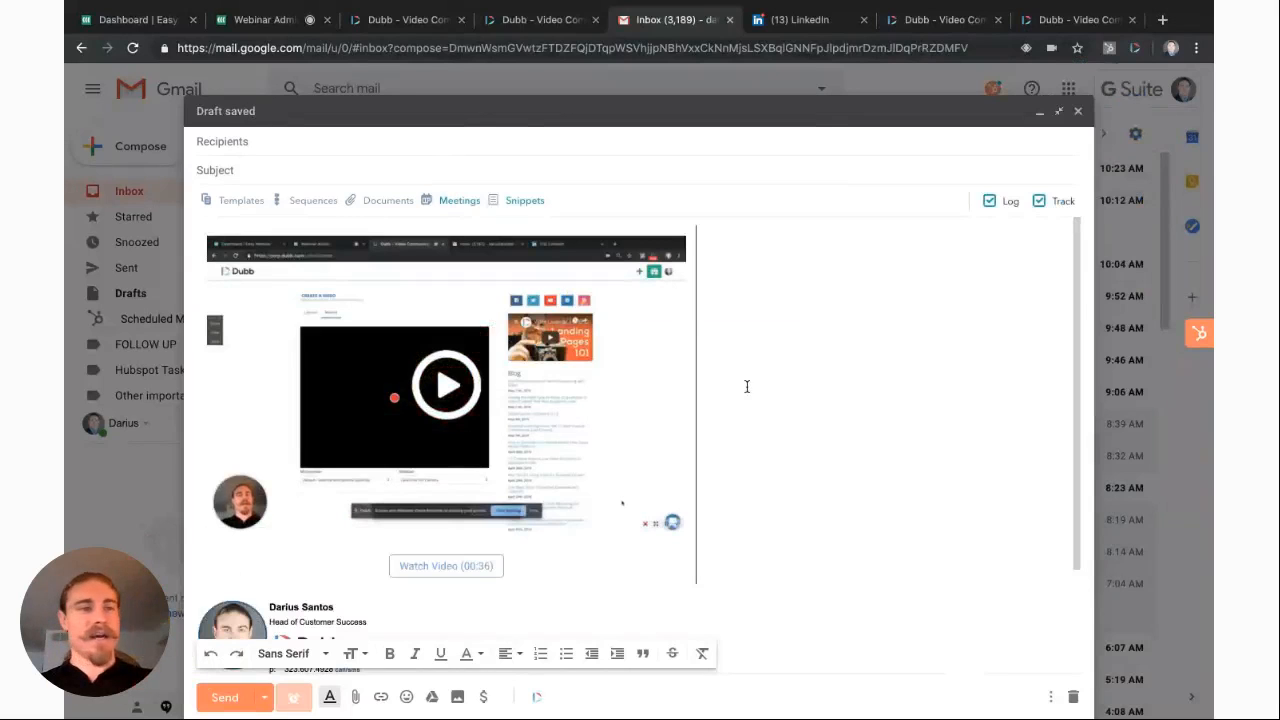
# Step: Go through the Dubb extension's recording modes, including Camera Only, and return to Full Screen
pyautogui.click(1135, 48)
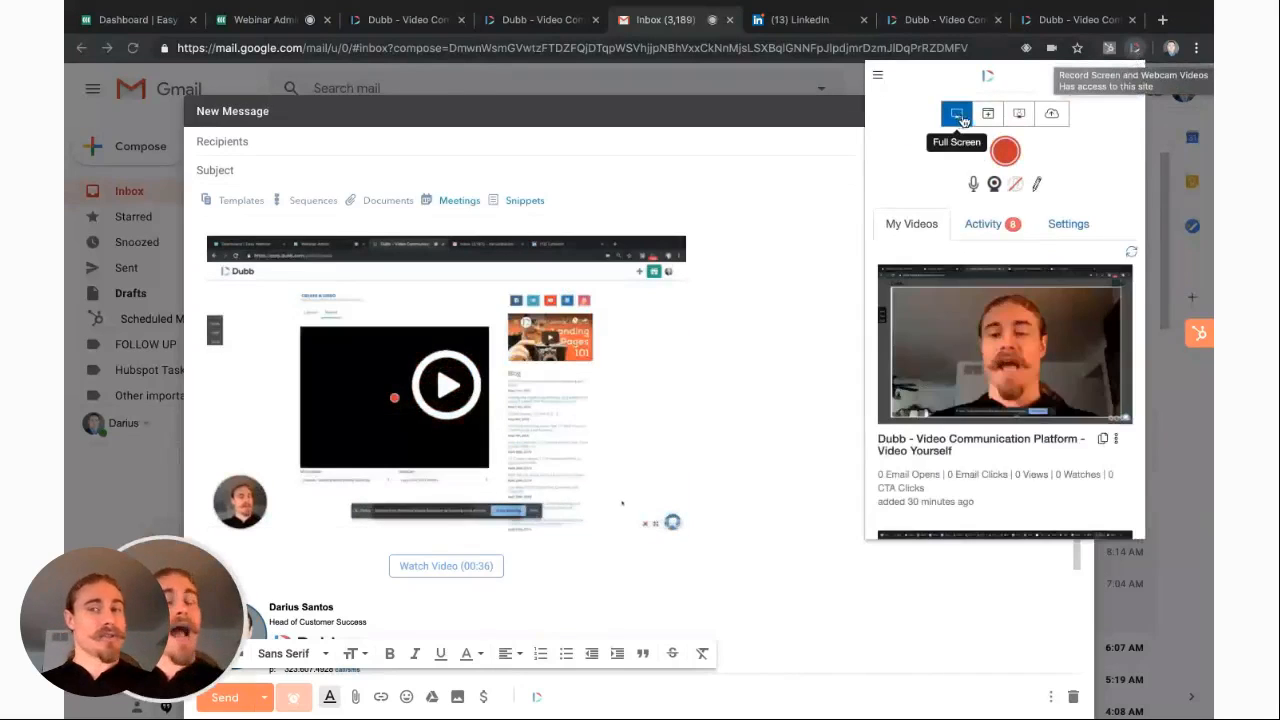
pyautogui.click(988, 115)
pyautogui.click(1021, 114)
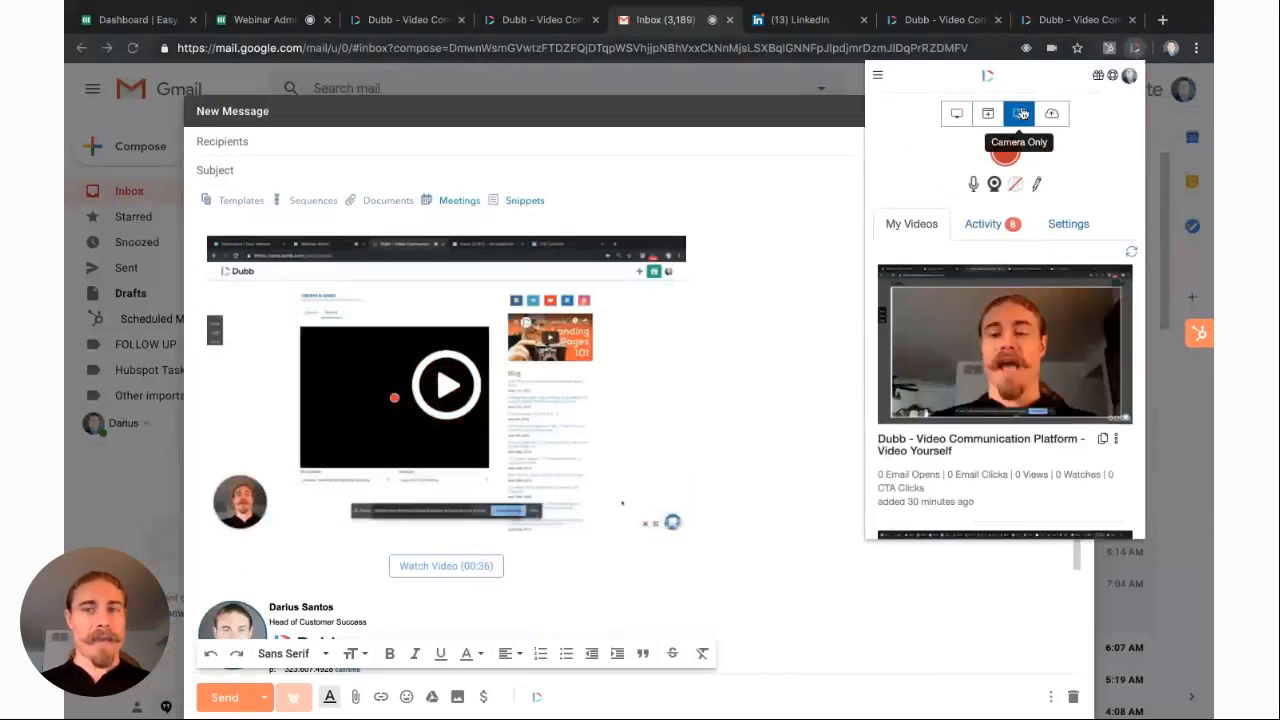
pyautogui.click(953, 116)
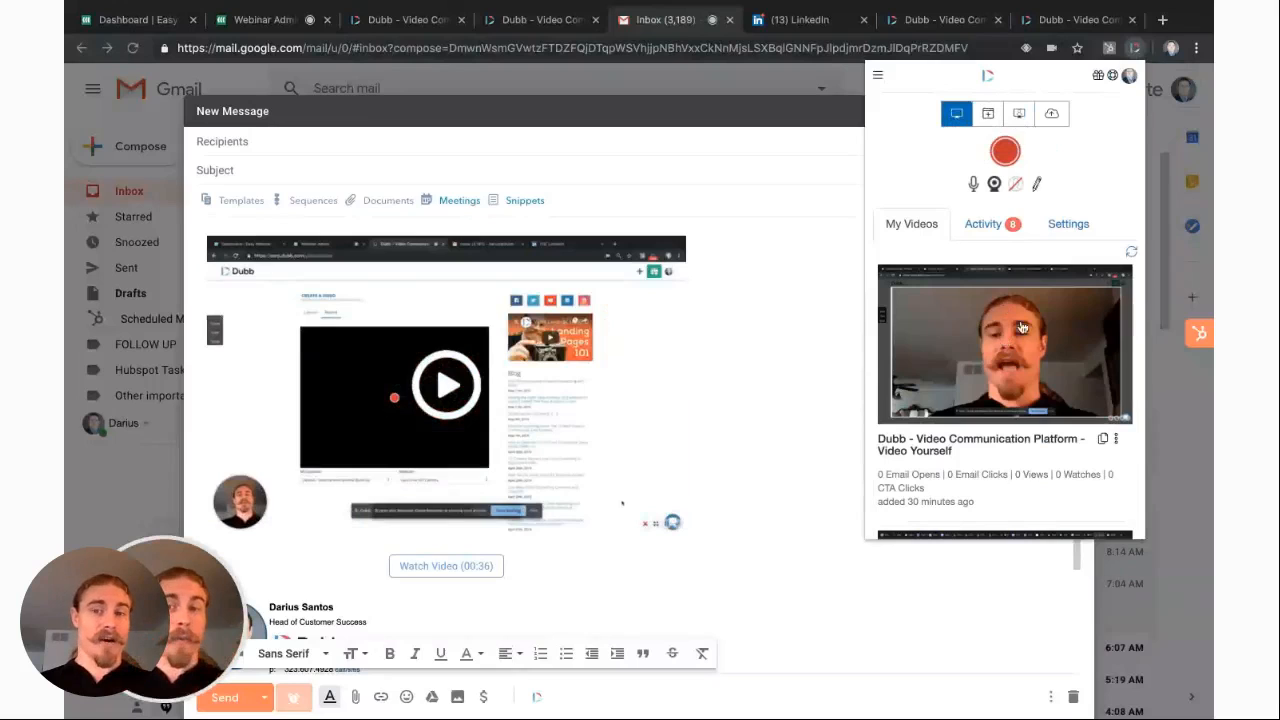
# Step: Copy the "Dubb - Video Communication Platform - Video Yourself" video from the extension's video list and close the extension
pyautogui.scroll(-1, 973, 391)
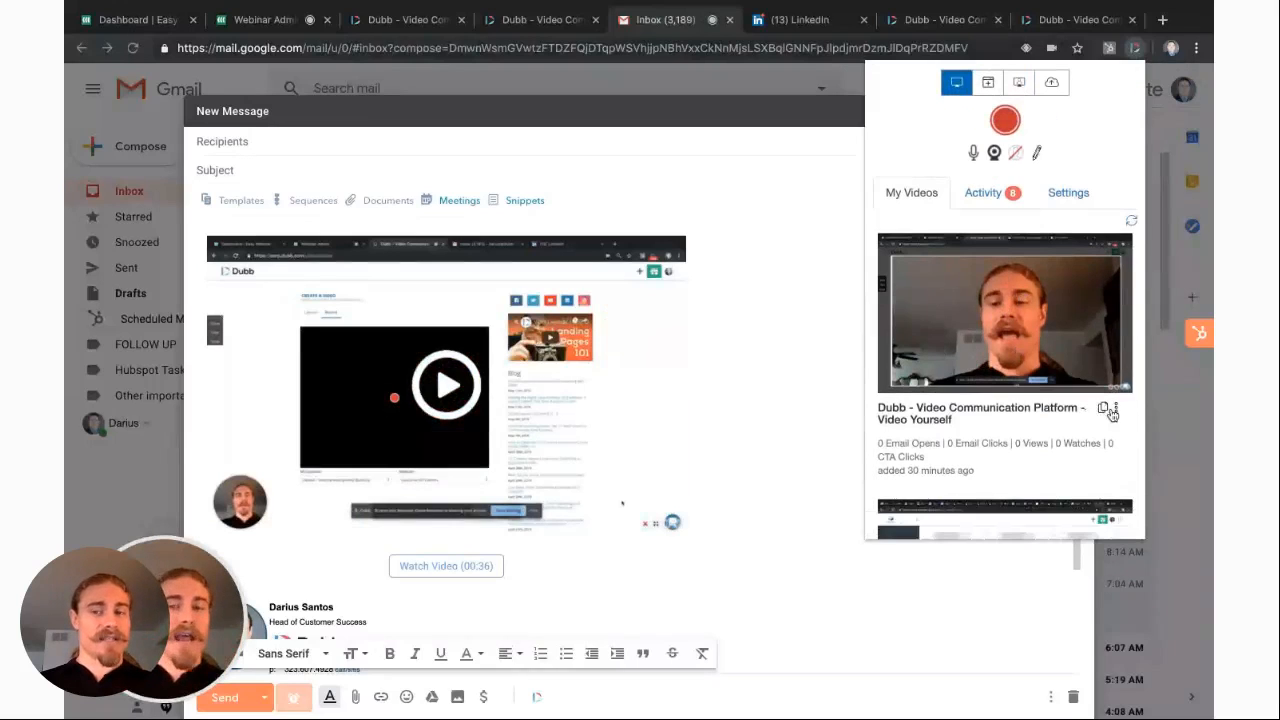
pyautogui.click(1103, 407)
pyautogui.click(756, 248)
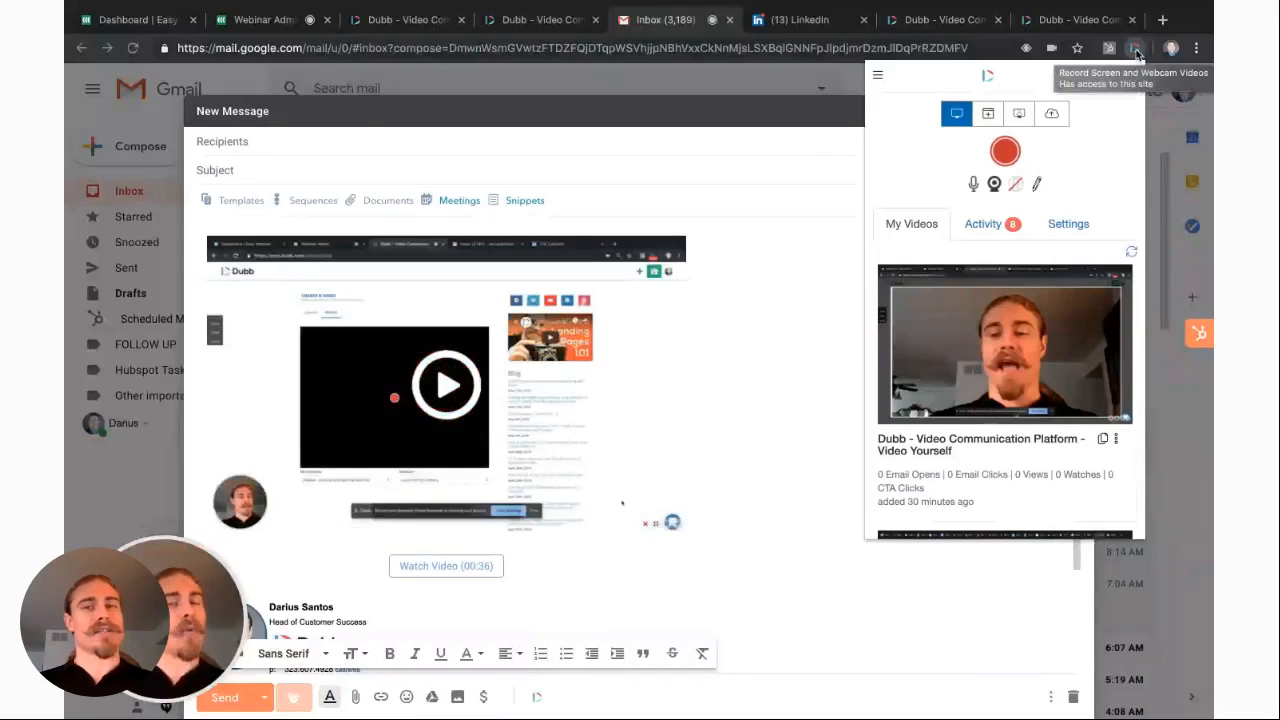
pyautogui.click(754, 170)
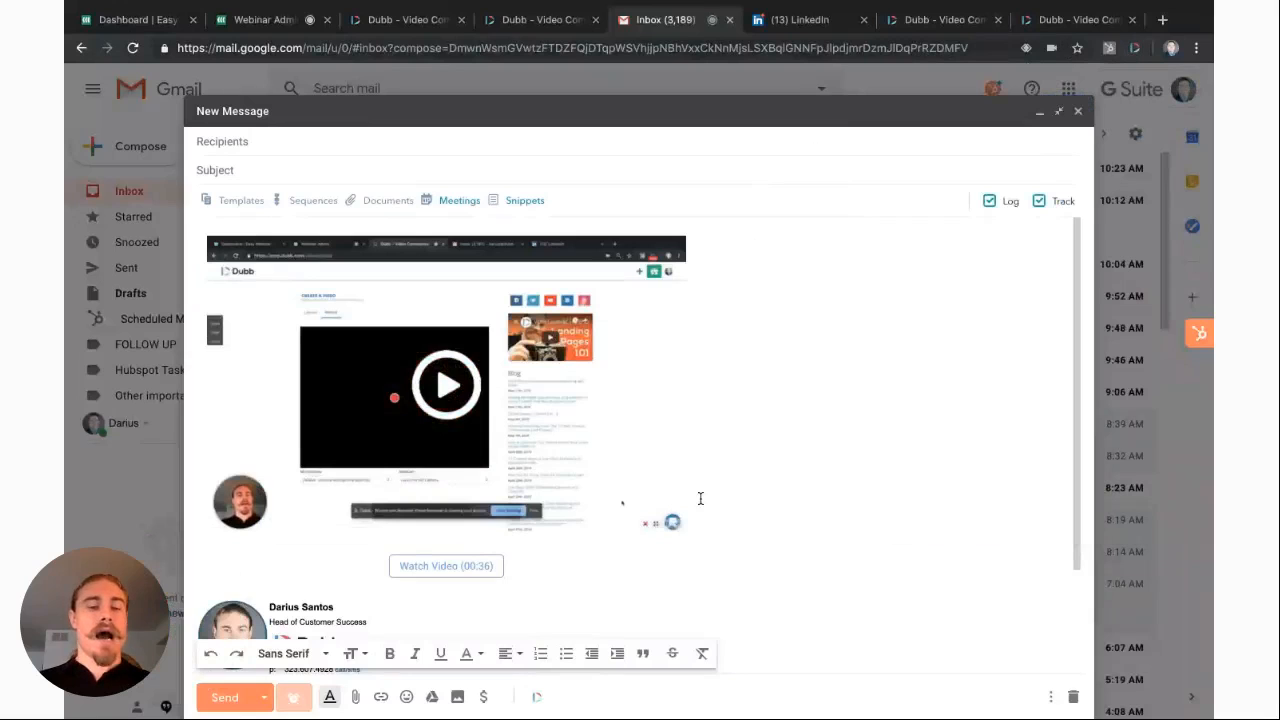
# Step: Open the Dubb video window from the Gmail draft, view the first video's sharing options and close the window
pyautogui.click(537, 697)
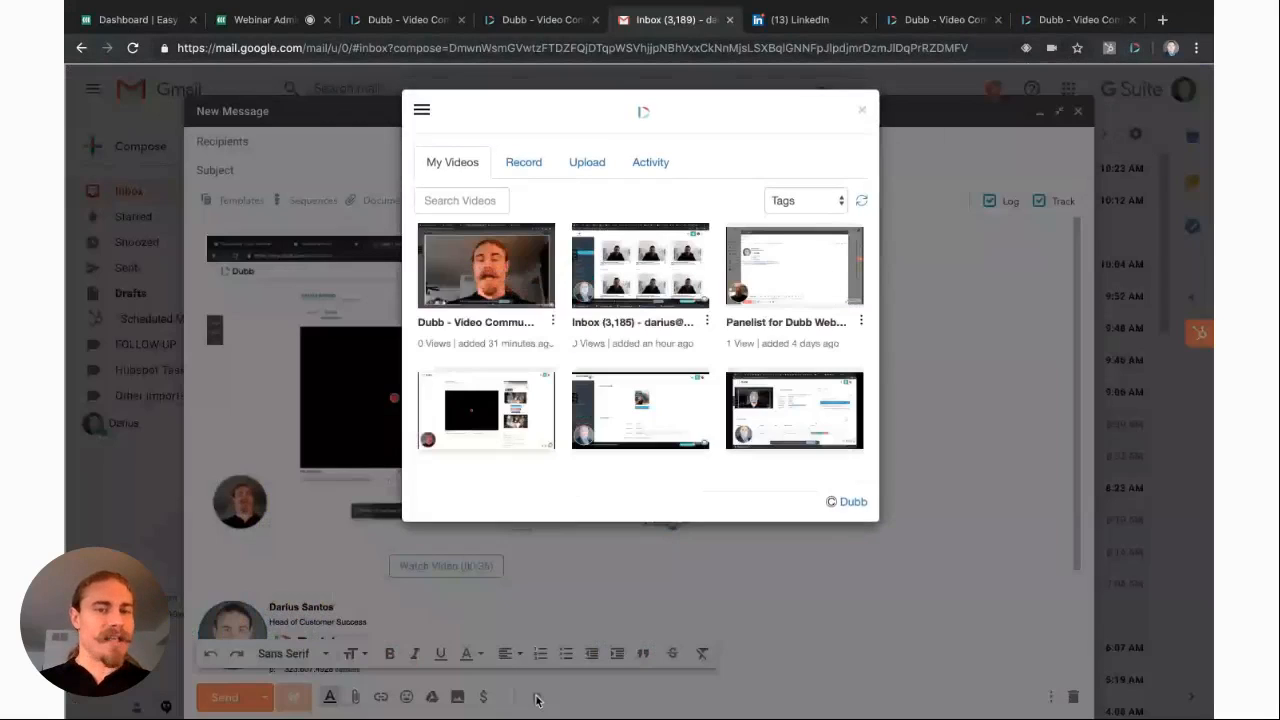
pyautogui.click(497, 273)
pyautogui.click(825, 129)
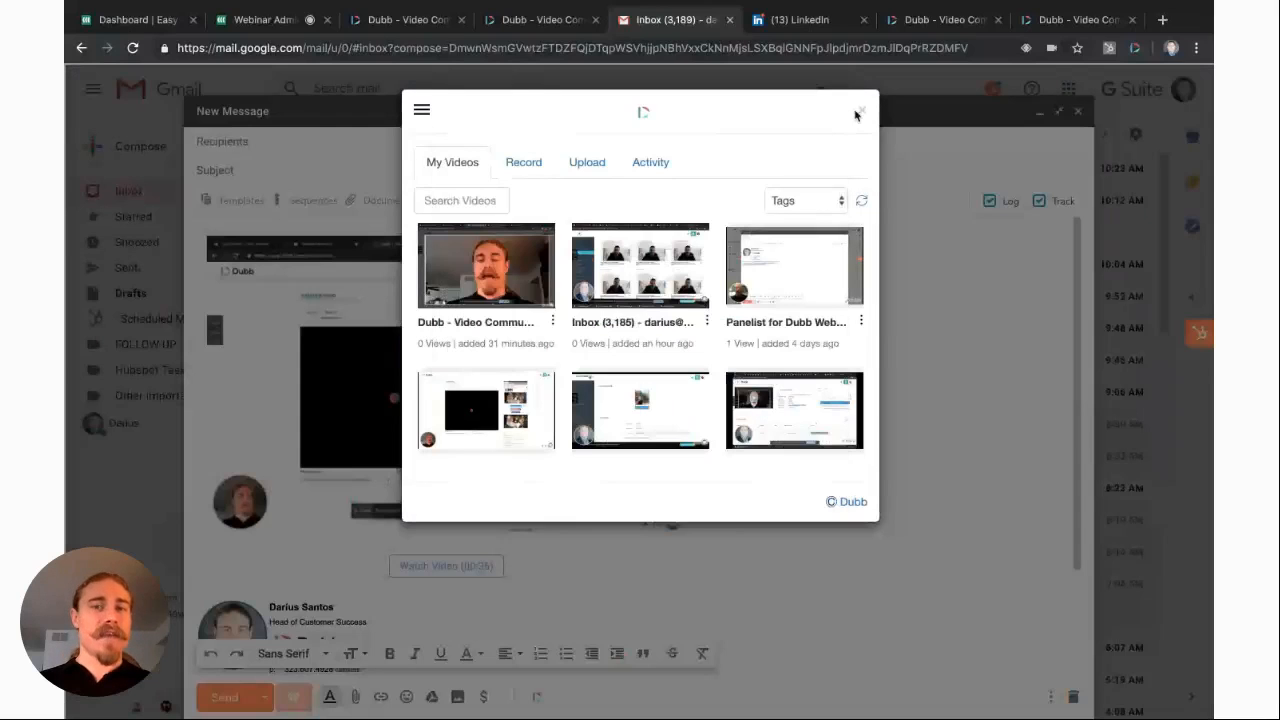
pyautogui.click(861, 110)
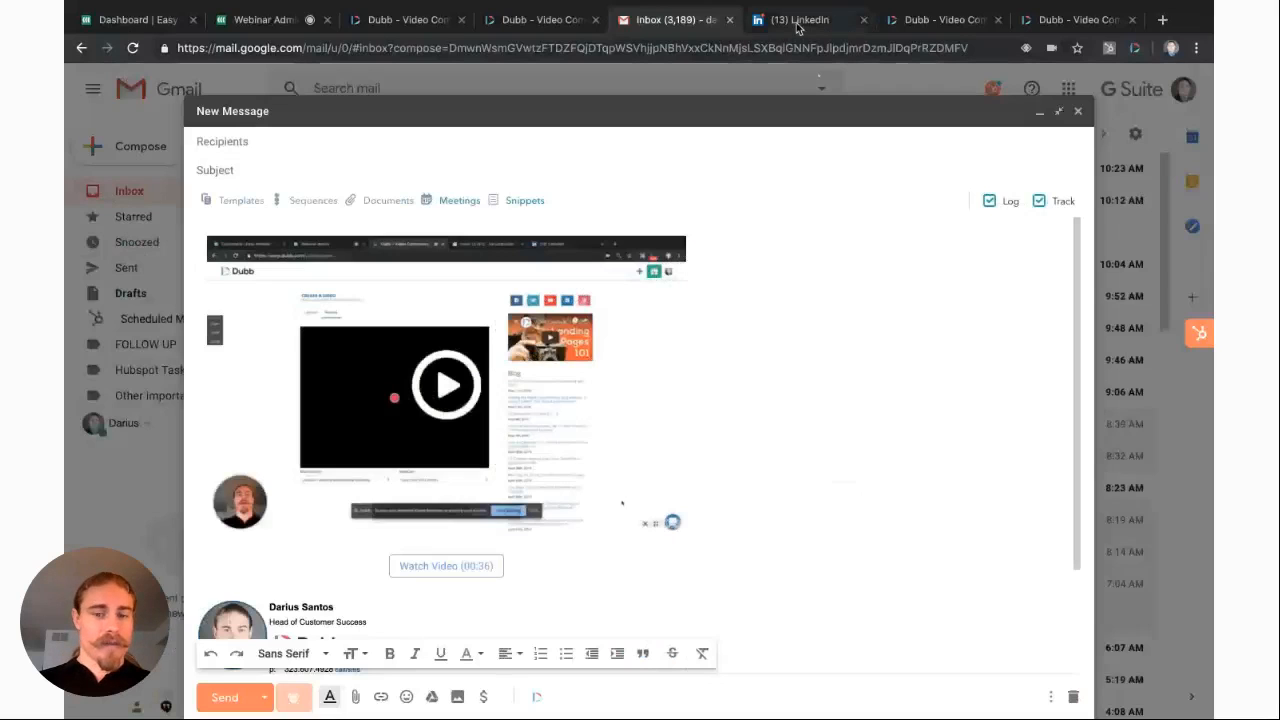
# Step: Switch to LinkedIn, open the Dubb window from the message conversation and view its Record, Upload and My Videos sections
pyautogui.click(797, 20)
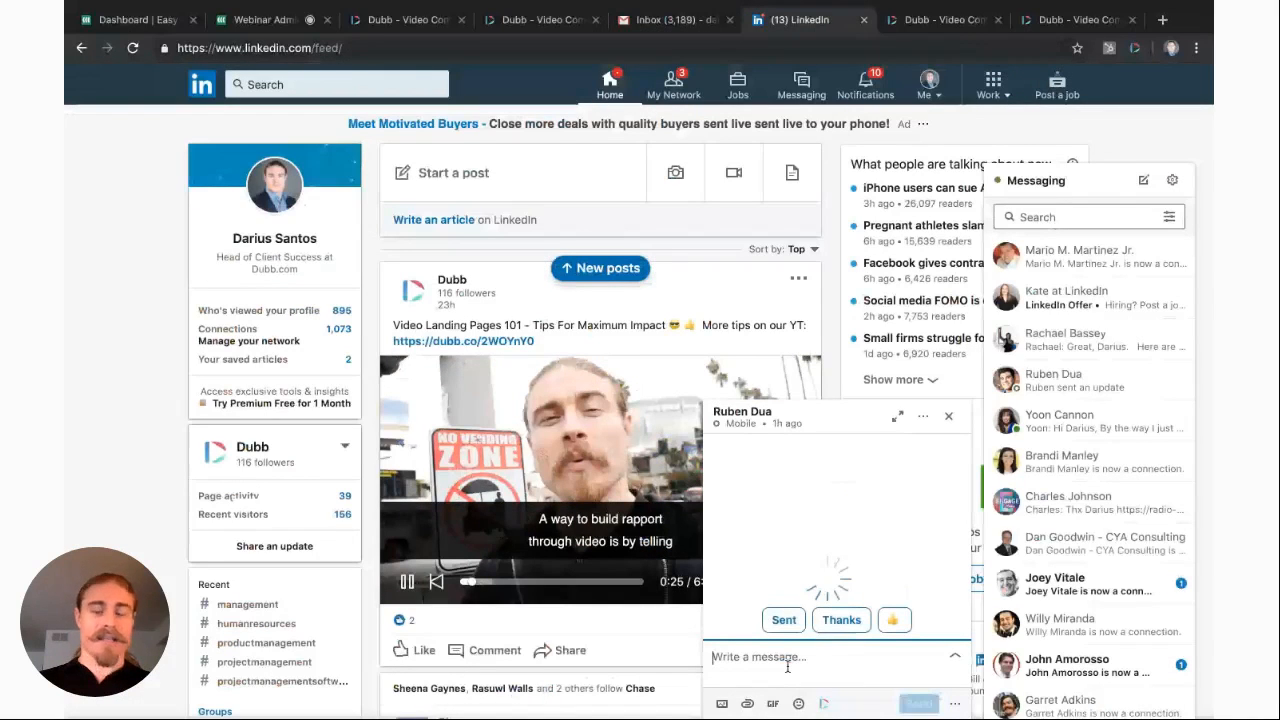
pyautogui.click(824, 705)
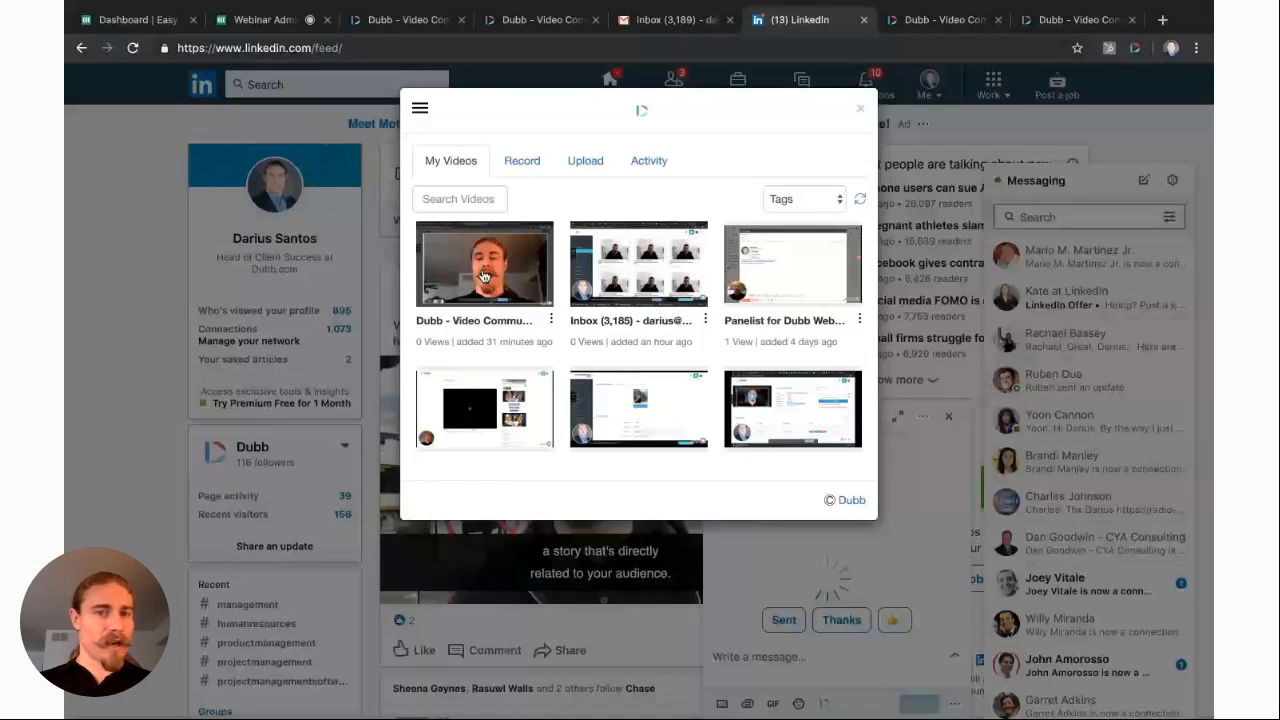
pyautogui.click(522, 161)
pyautogui.click(585, 161)
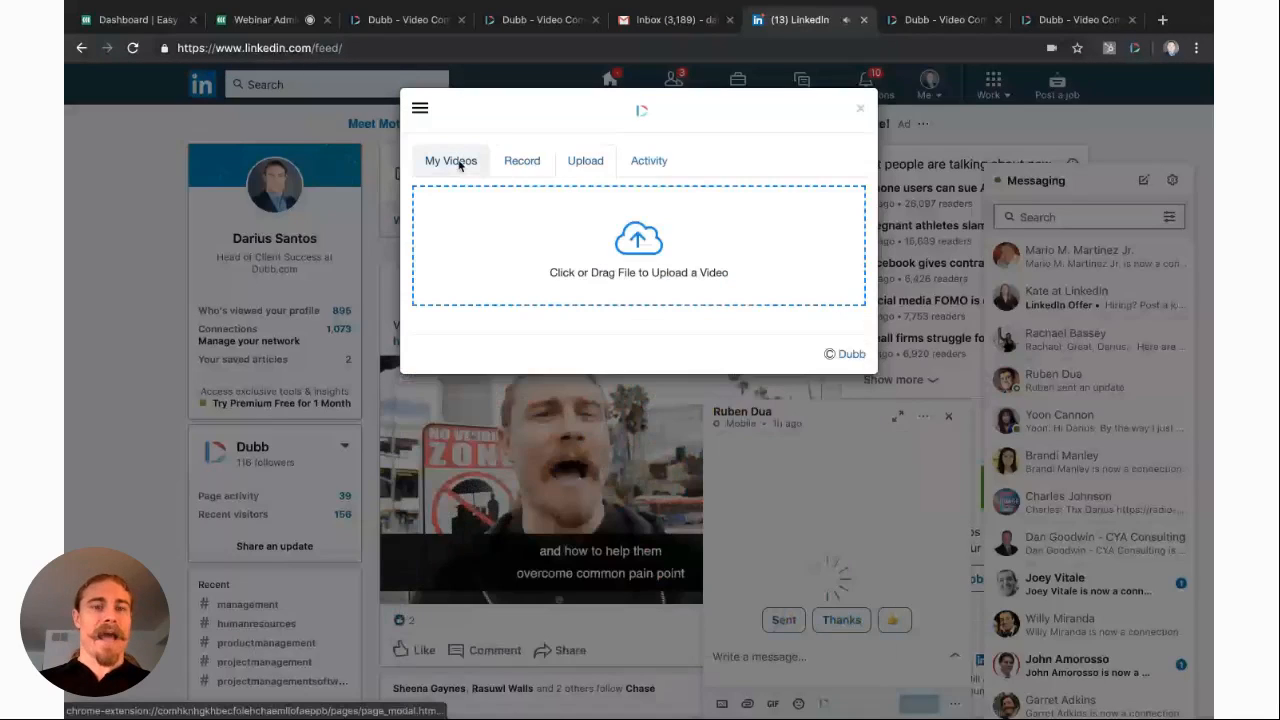
pyautogui.click(451, 161)
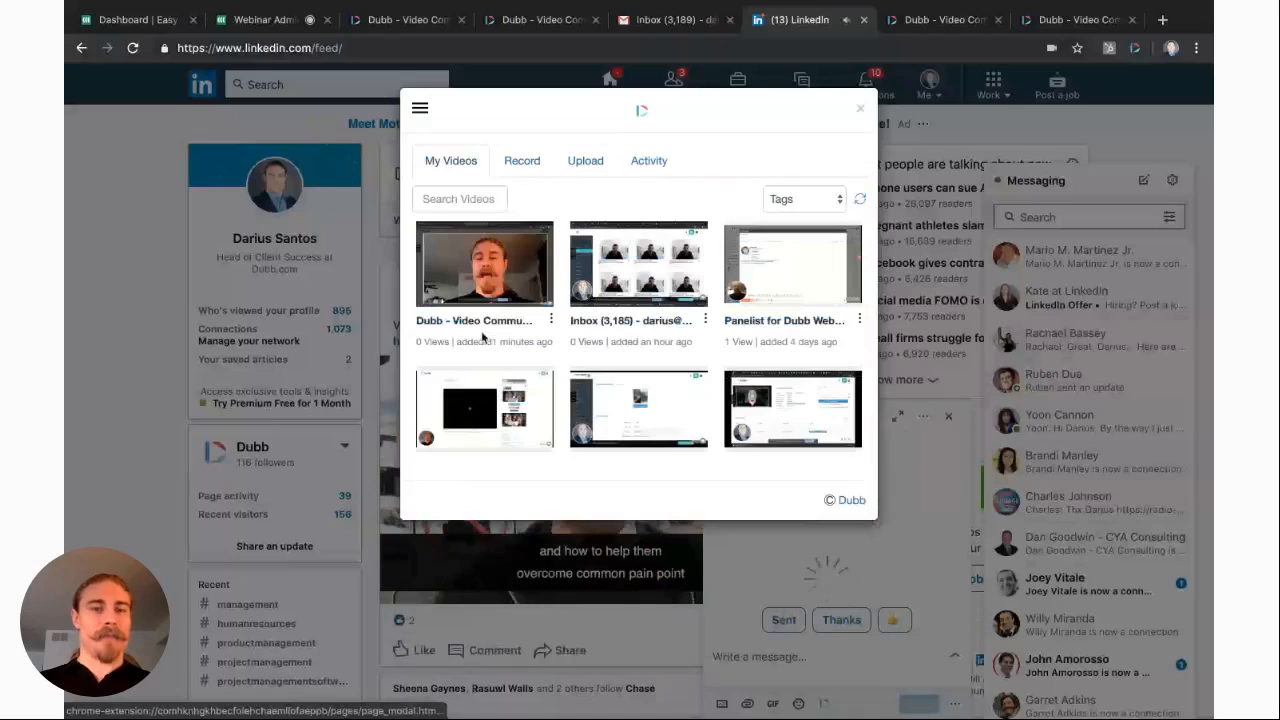
# Step: View the sharing options of the "Dubb - Video Communication Platform" video, then close the Dubb window and the message conversation
pyautogui.click(481, 263)
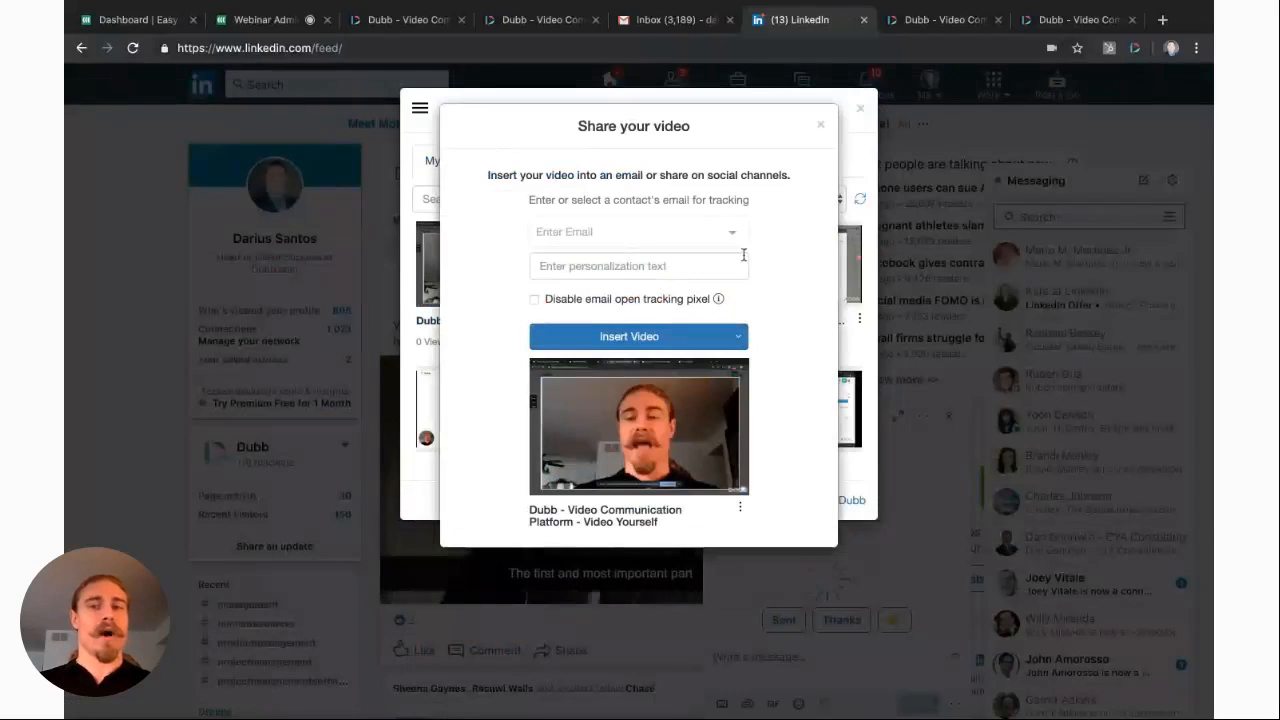
pyautogui.click(820, 124)
pyautogui.click(858, 108)
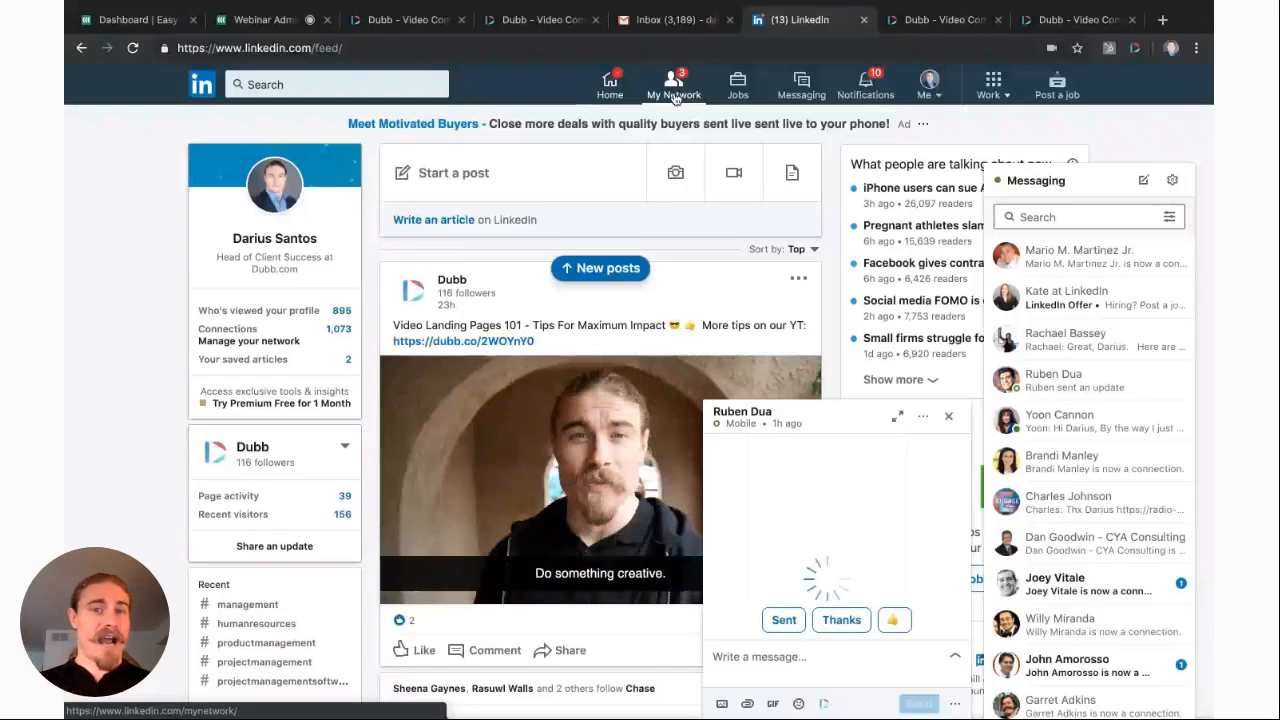
pyautogui.click(948, 416)
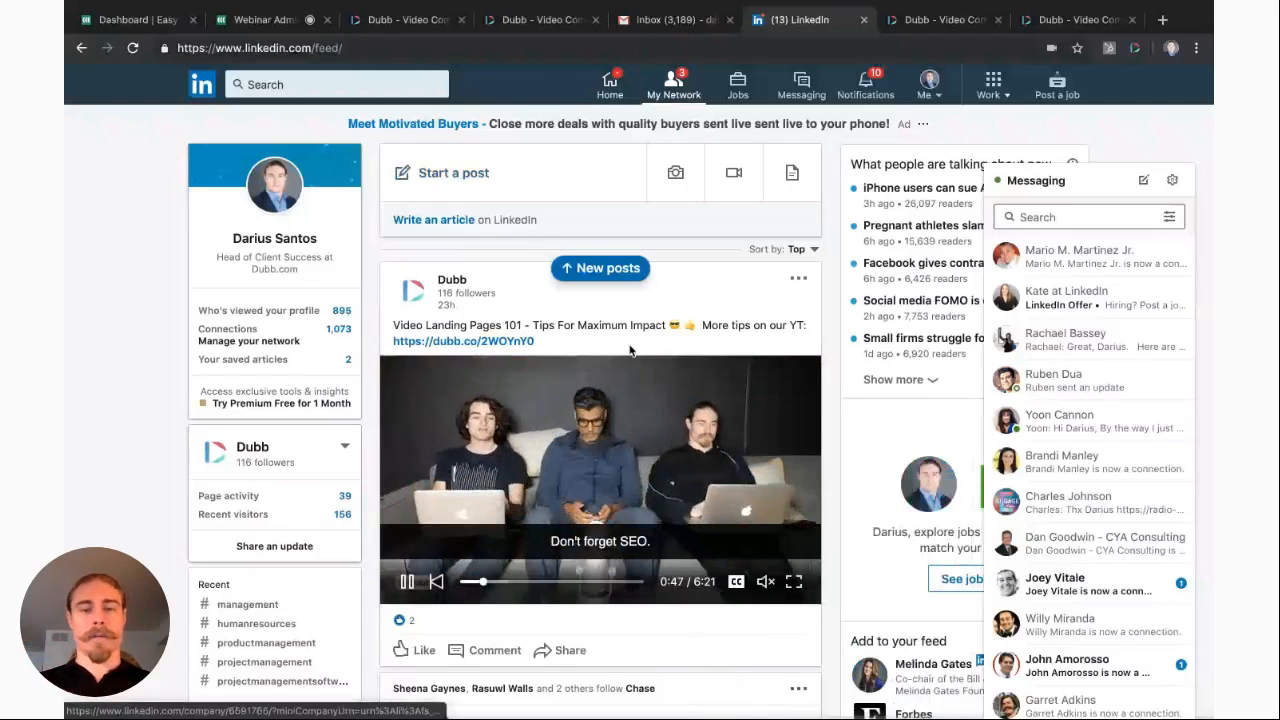
# Step: Browse the LinkedIn feed, collapse the Messaging list and open the first suggestion under Add to your feed
pyautogui.scroll(-1, 630, 350)
pyautogui.scroll(1, 630, 350)
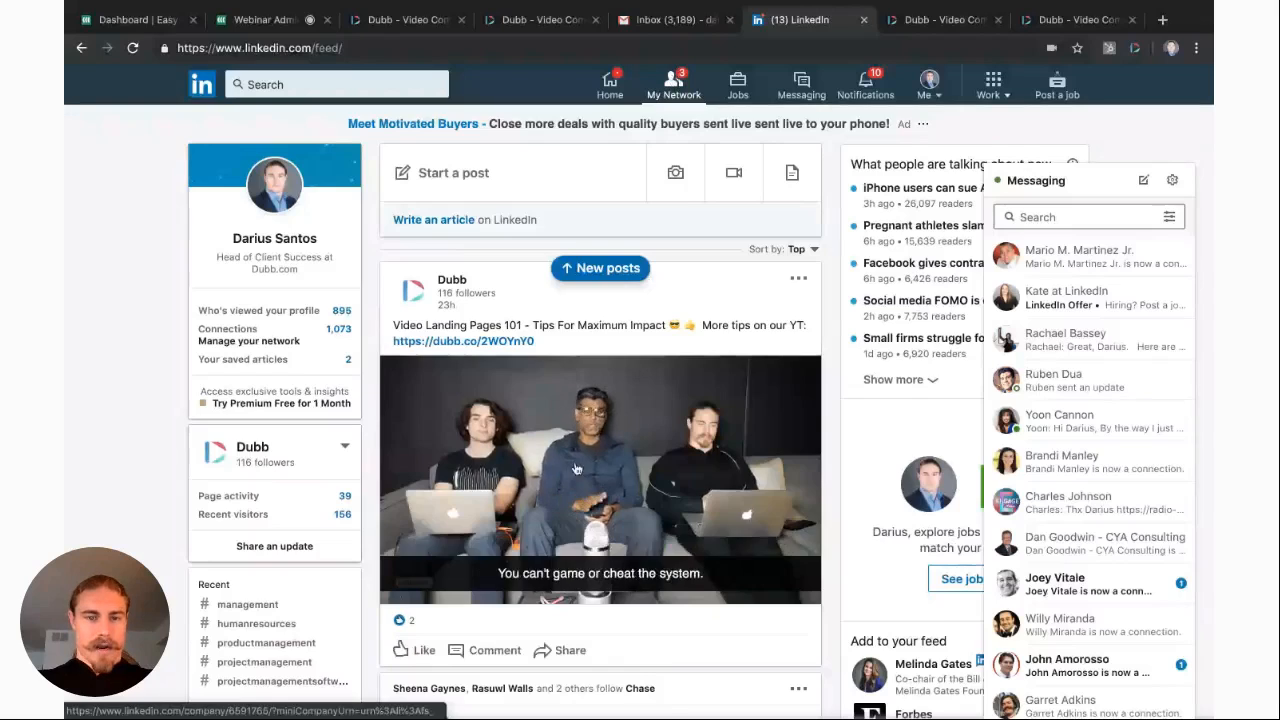
pyautogui.scroll(-8, 576, 467)
pyautogui.scroll(-2, 576, 467)
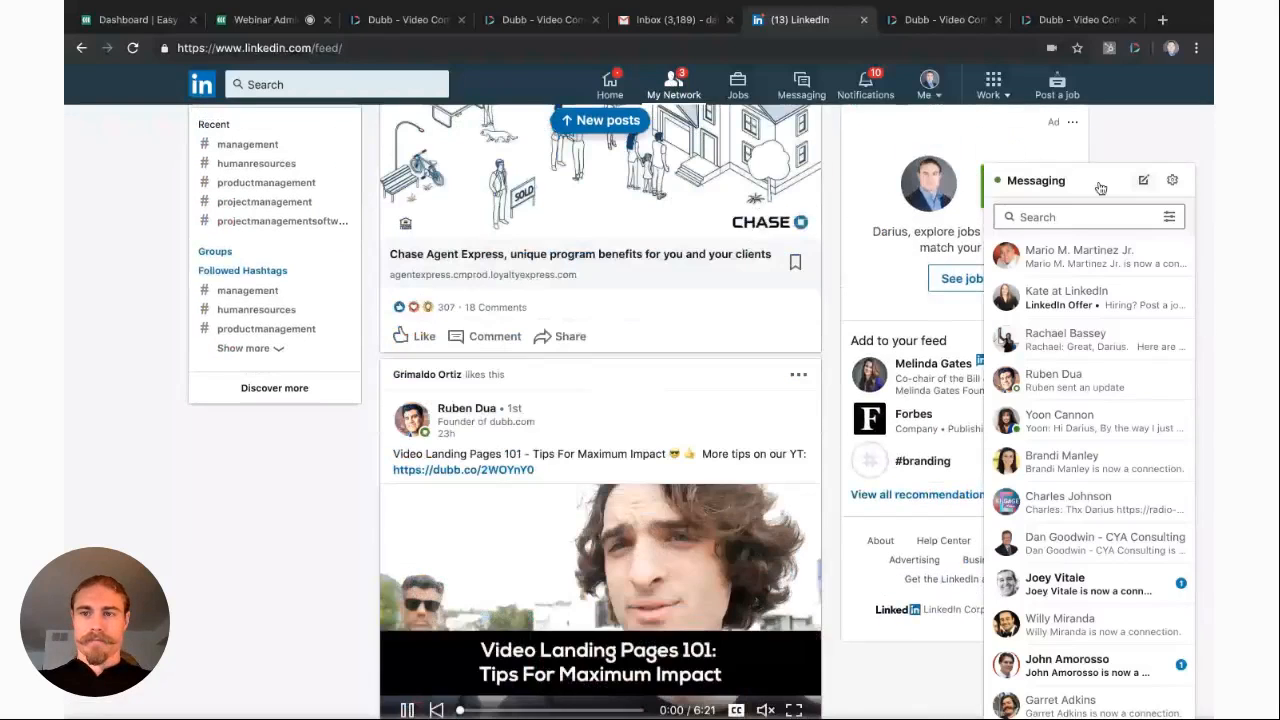
pyautogui.click(1100, 188)
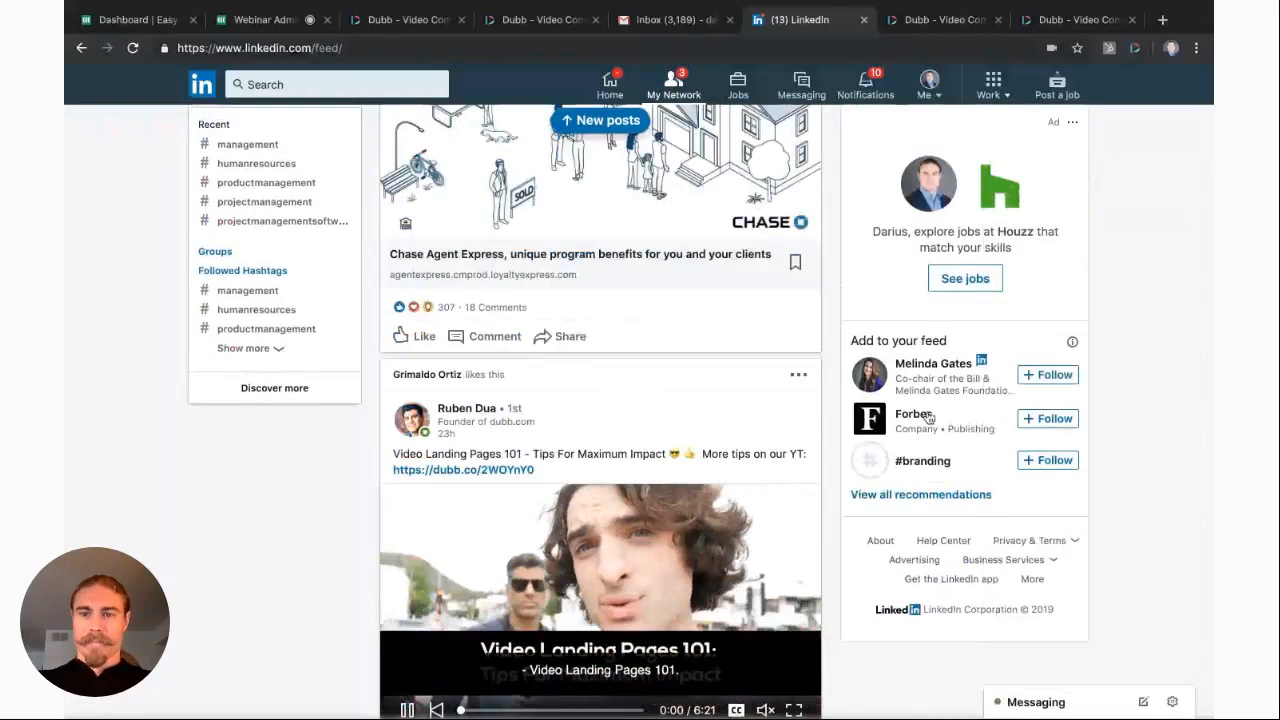
pyautogui.click(925, 368)
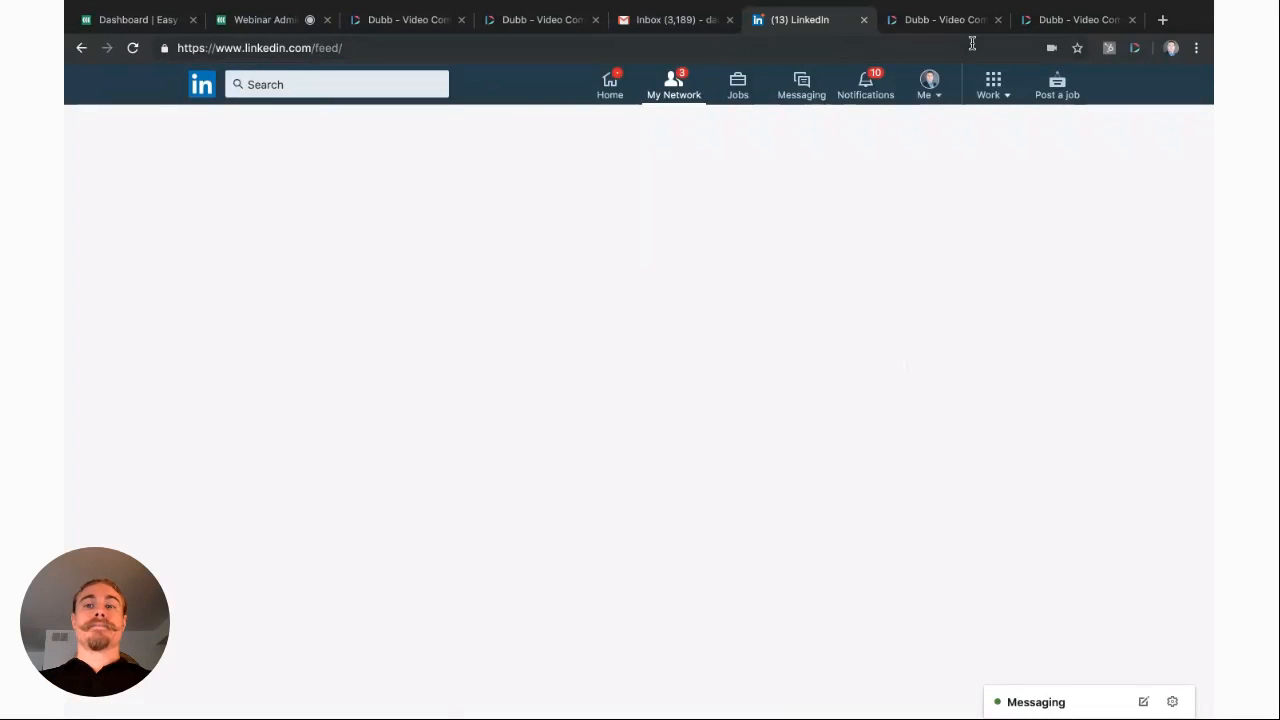
pyautogui.click(668, 20)
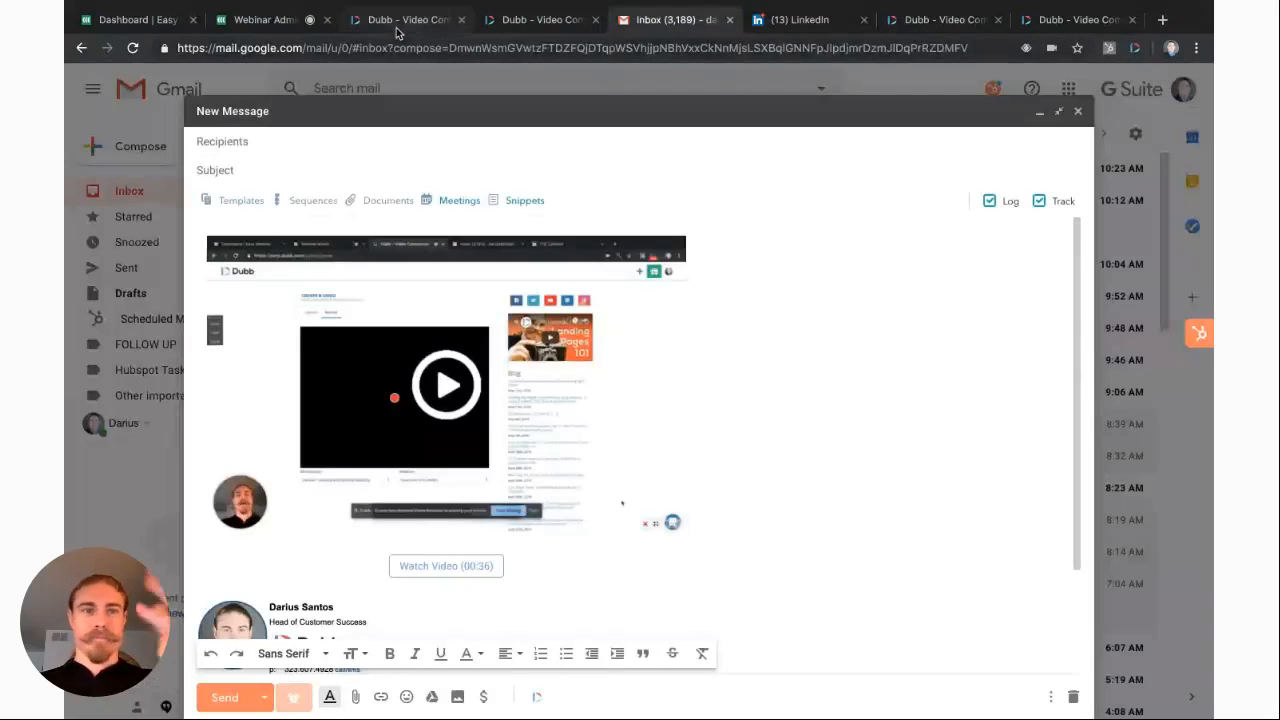
pyautogui.click(795, 20)
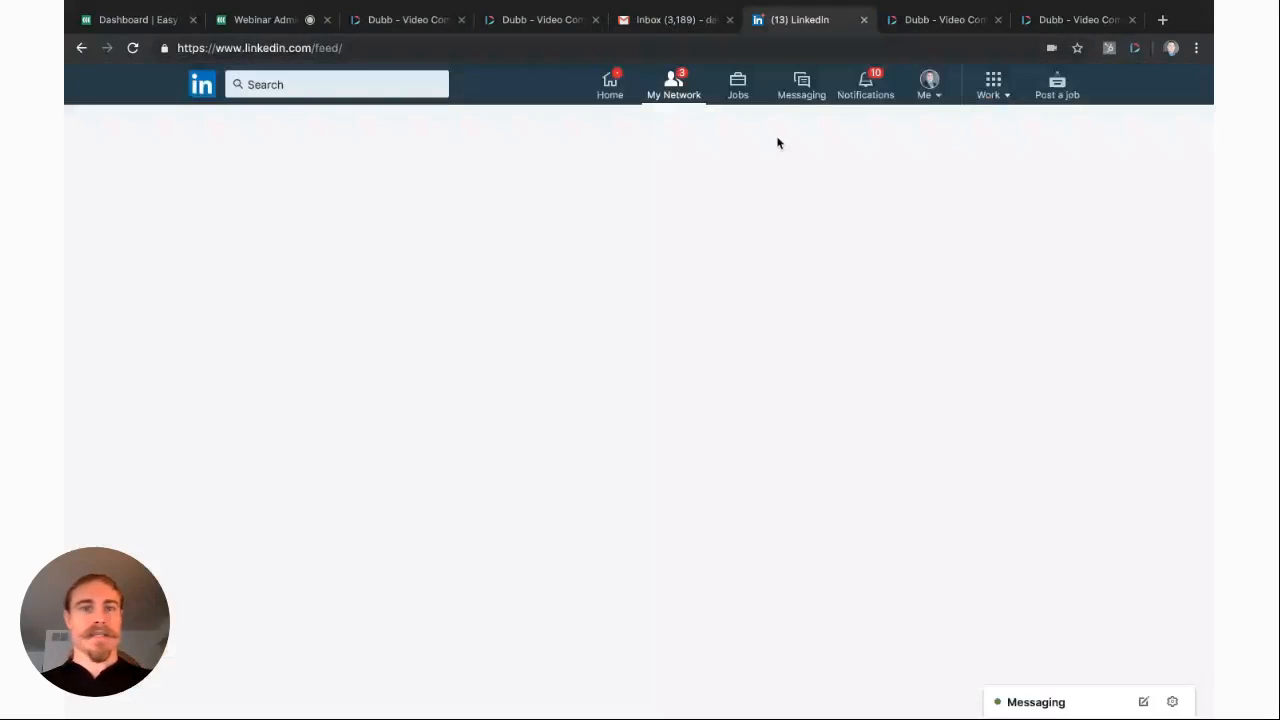
pyautogui.click(675, 22)
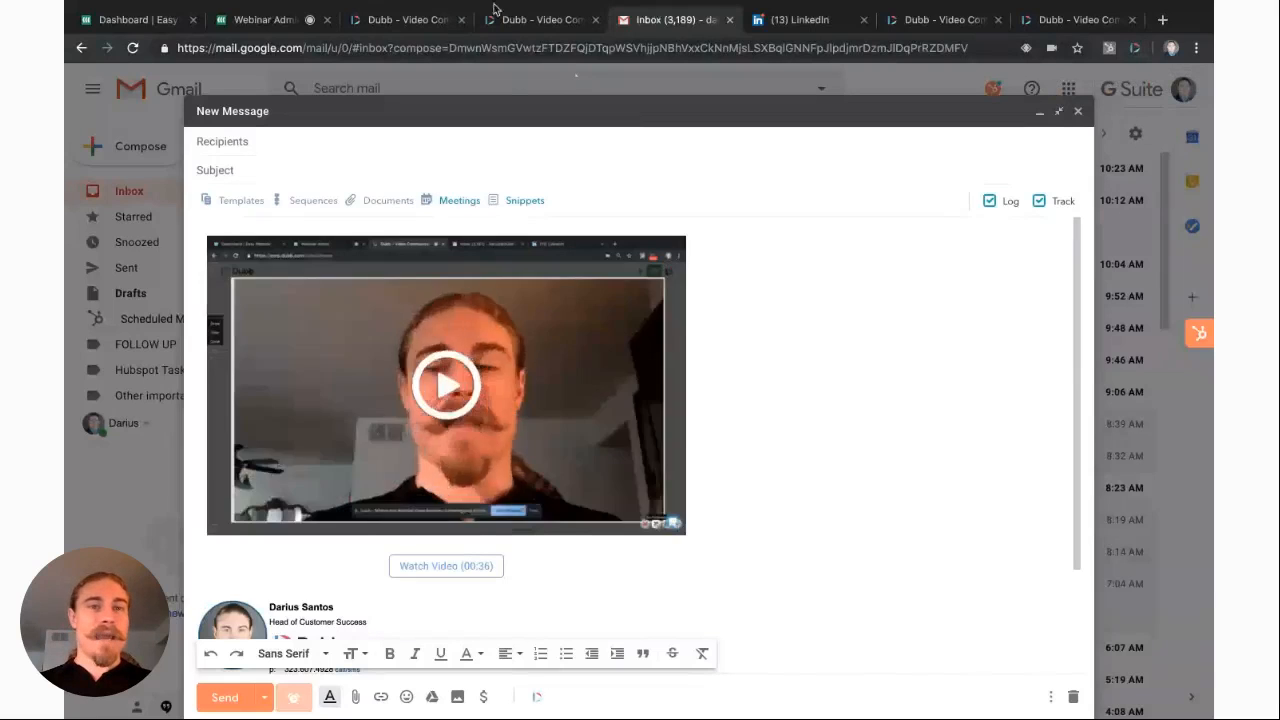
# Step: Switch to the Dubb video edit page and examine the sharing and copying options offered with Copy for Email
pyautogui.click(893, 20)
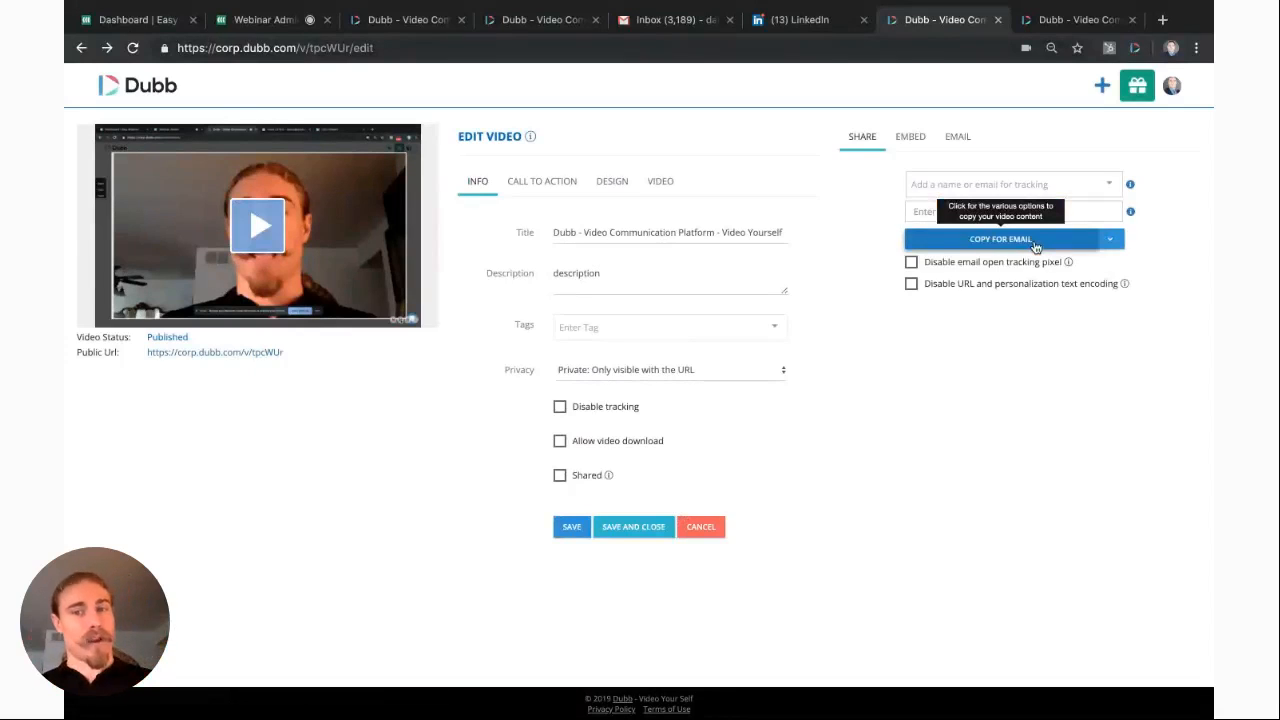
pyautogui.click(1114, 240)
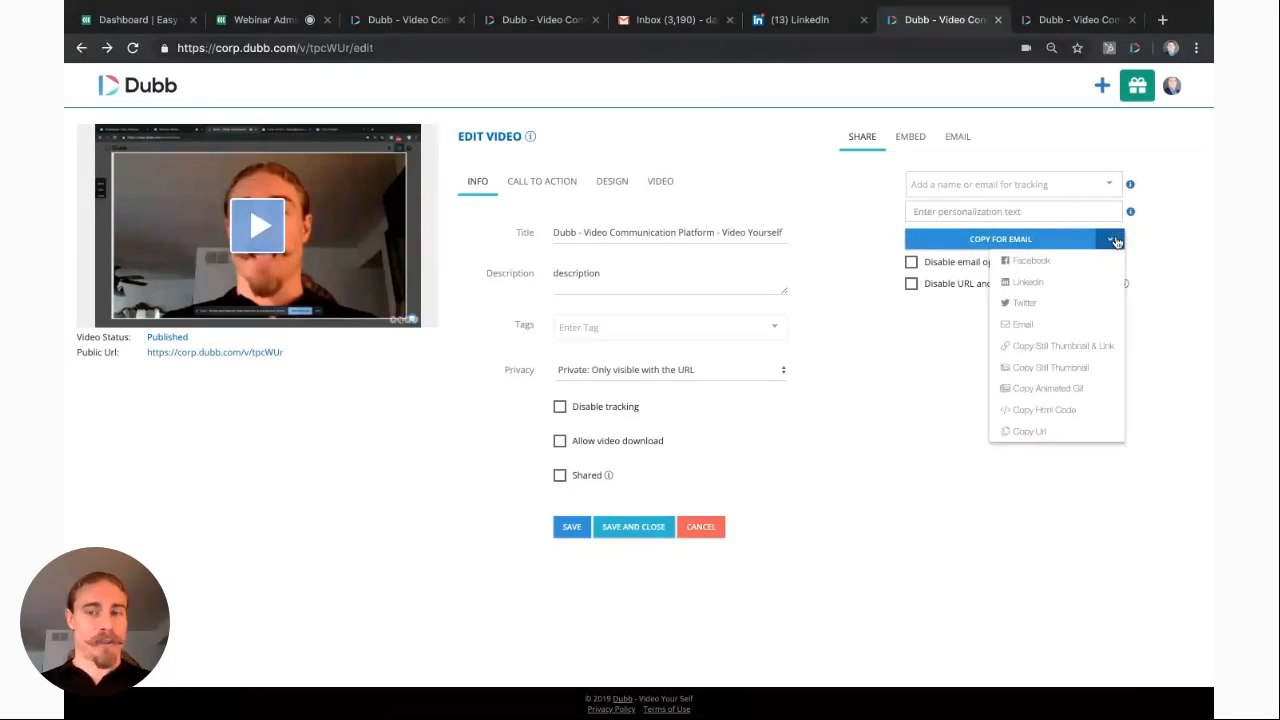
pyautogui.click(1117, 240)
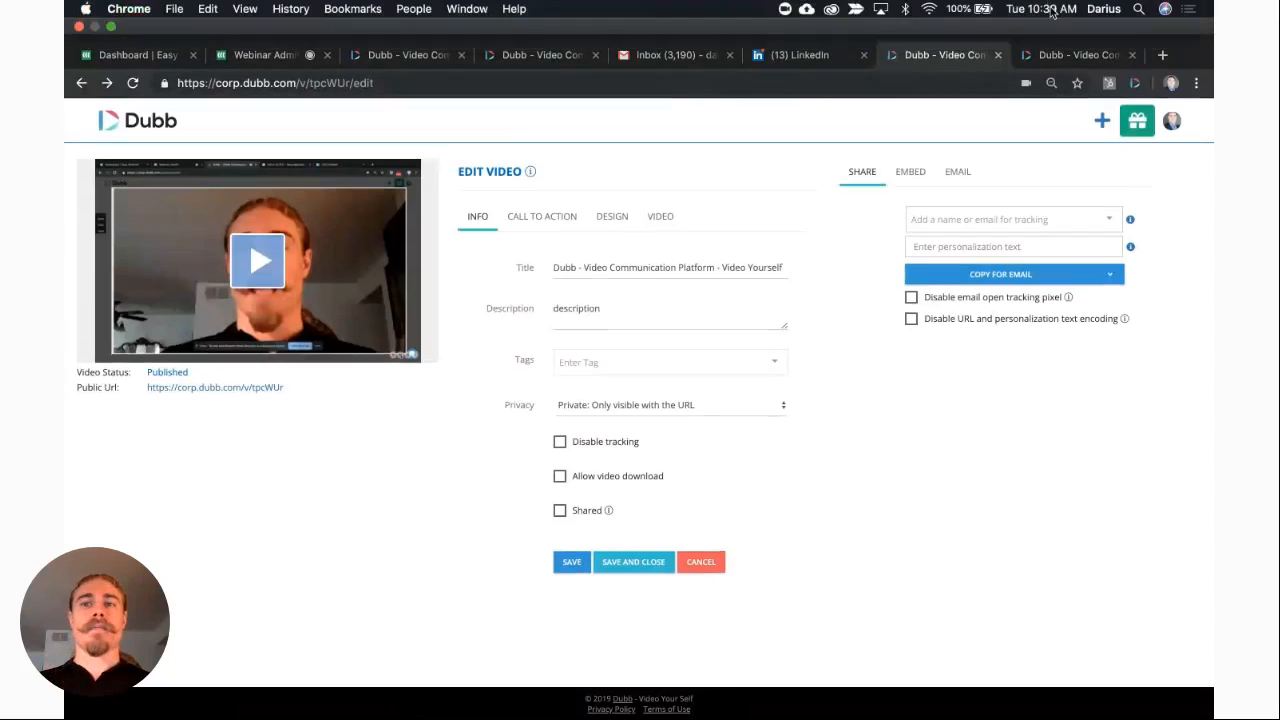
# Step: Switch to the EasyWebinar live broadcast and read the participants' chat through to the newest message
pyautogui.click(259, 61)
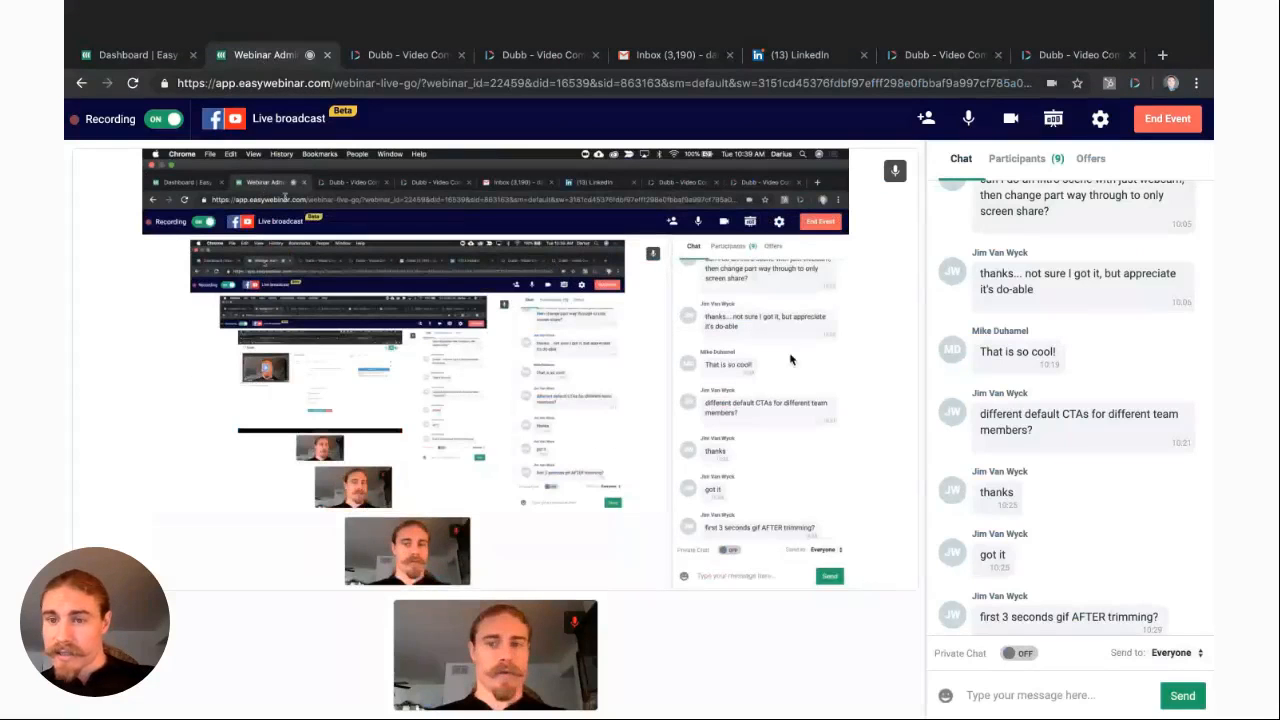
pyautogui.scroll(-3, 1030, 430)
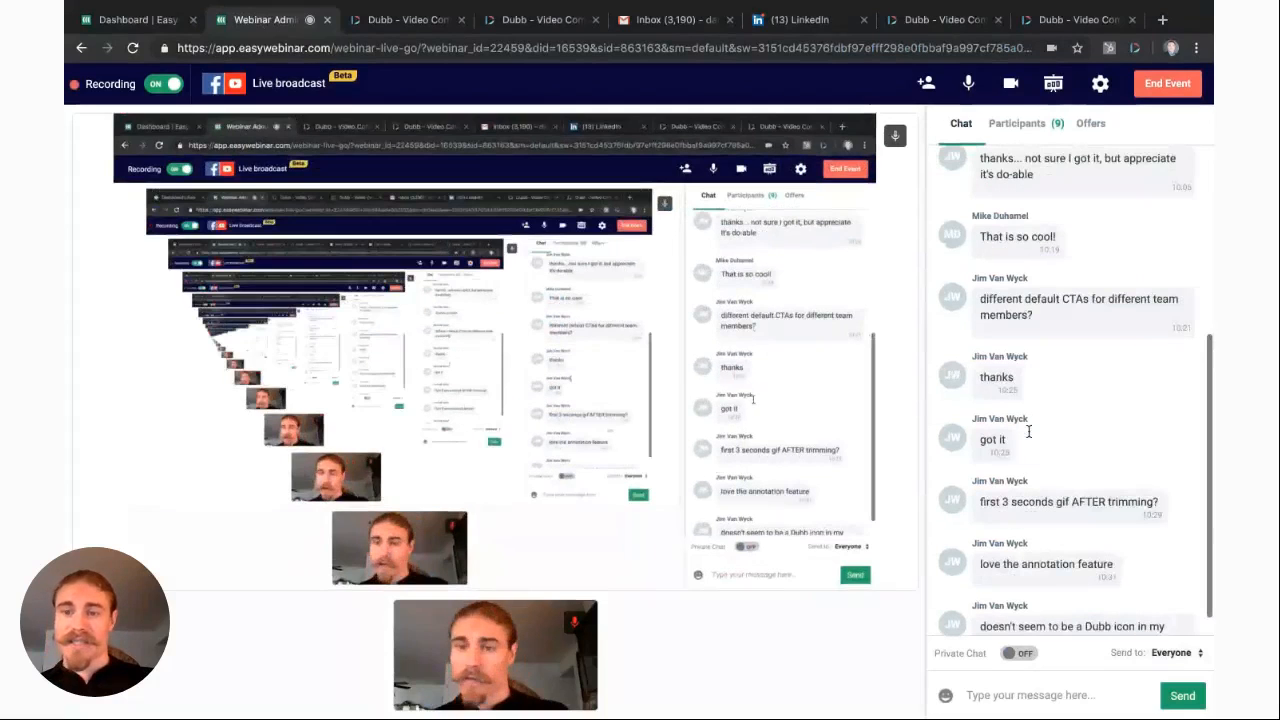
pyautogui.scroll(-1, 1028, 431)
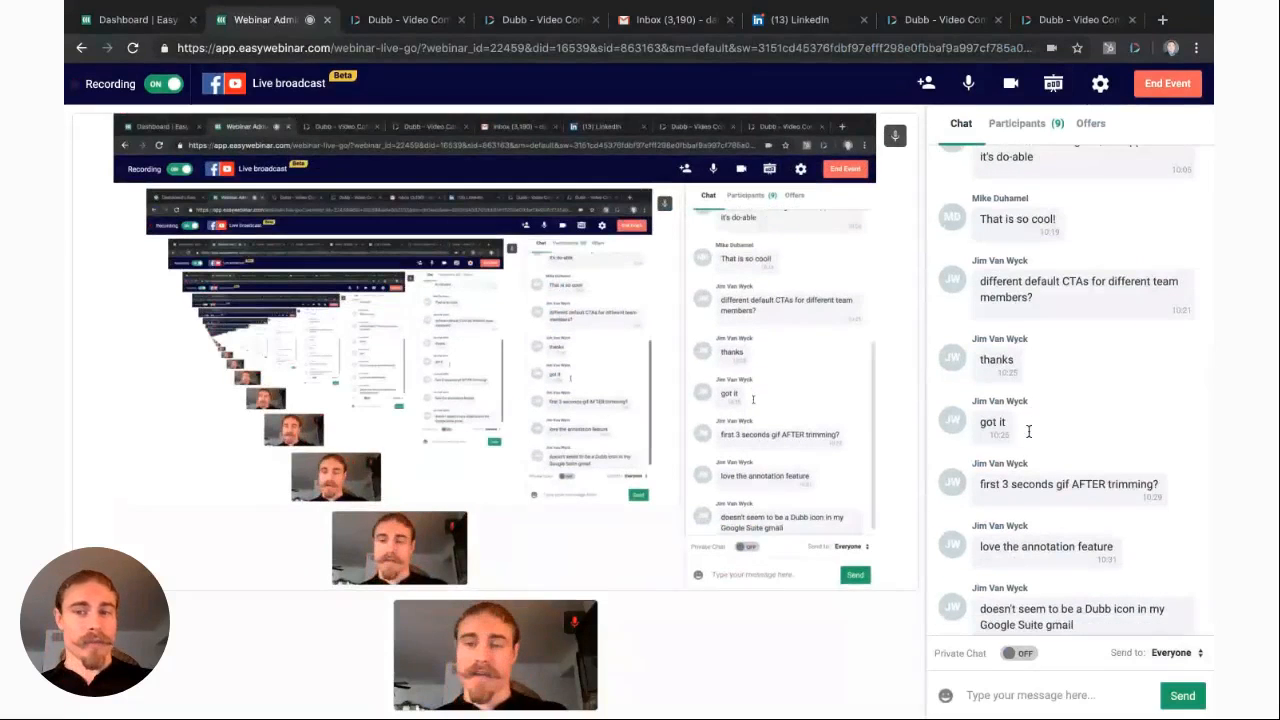
pyautogui.scroll(-1, 1028, 431)
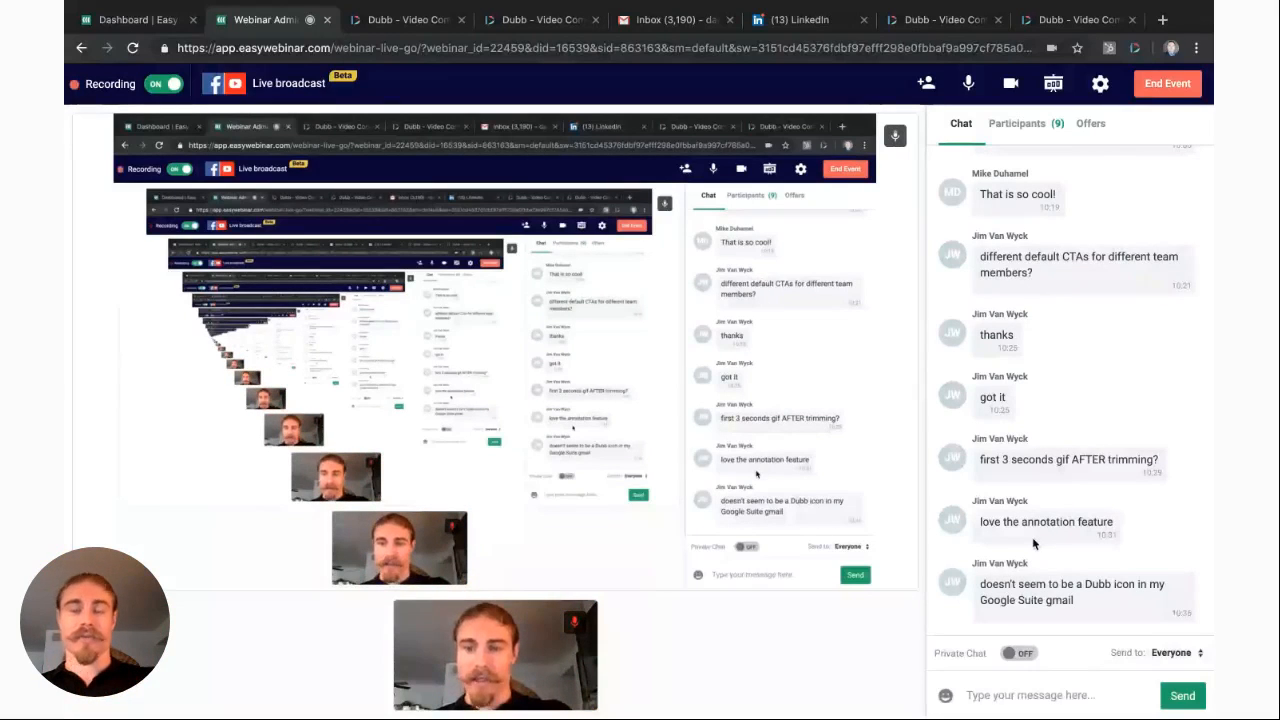
# Step: Return to the Gmail draft and check the Dubb extension's window and the Dubb icon among the compose tools
pyautogui.click(675, 19)
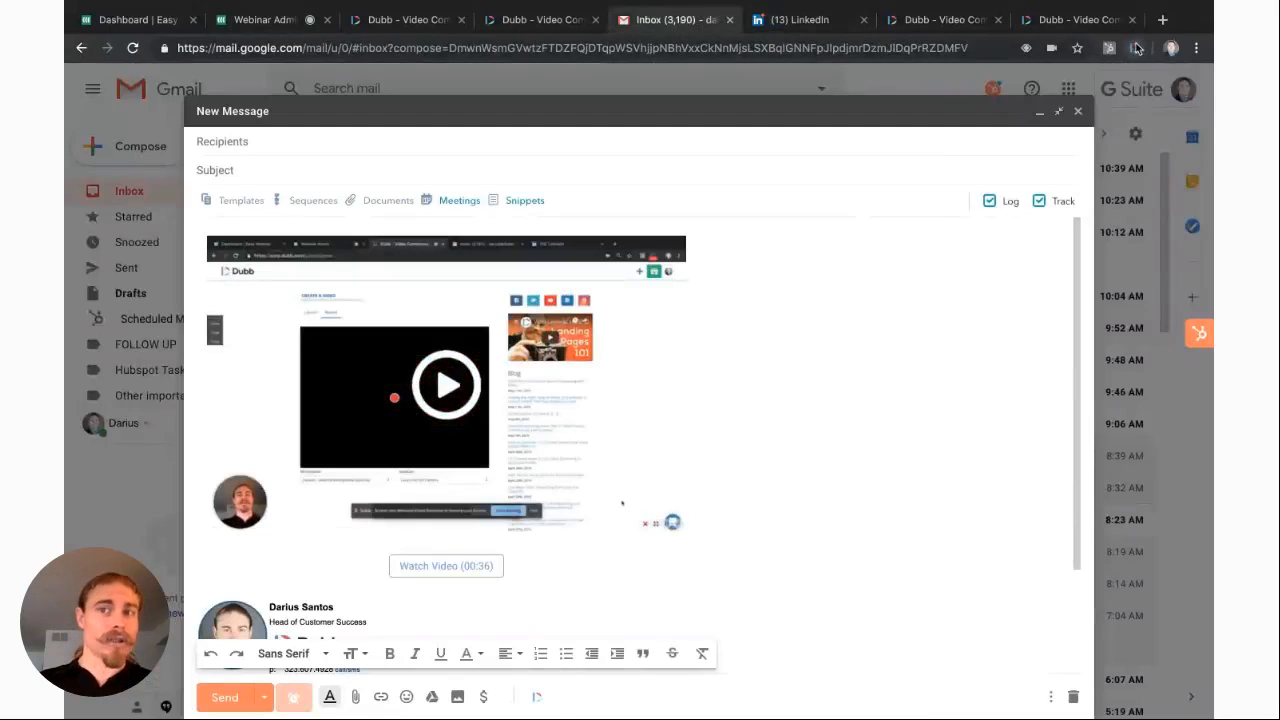
pyautogui.click(1136, 48)
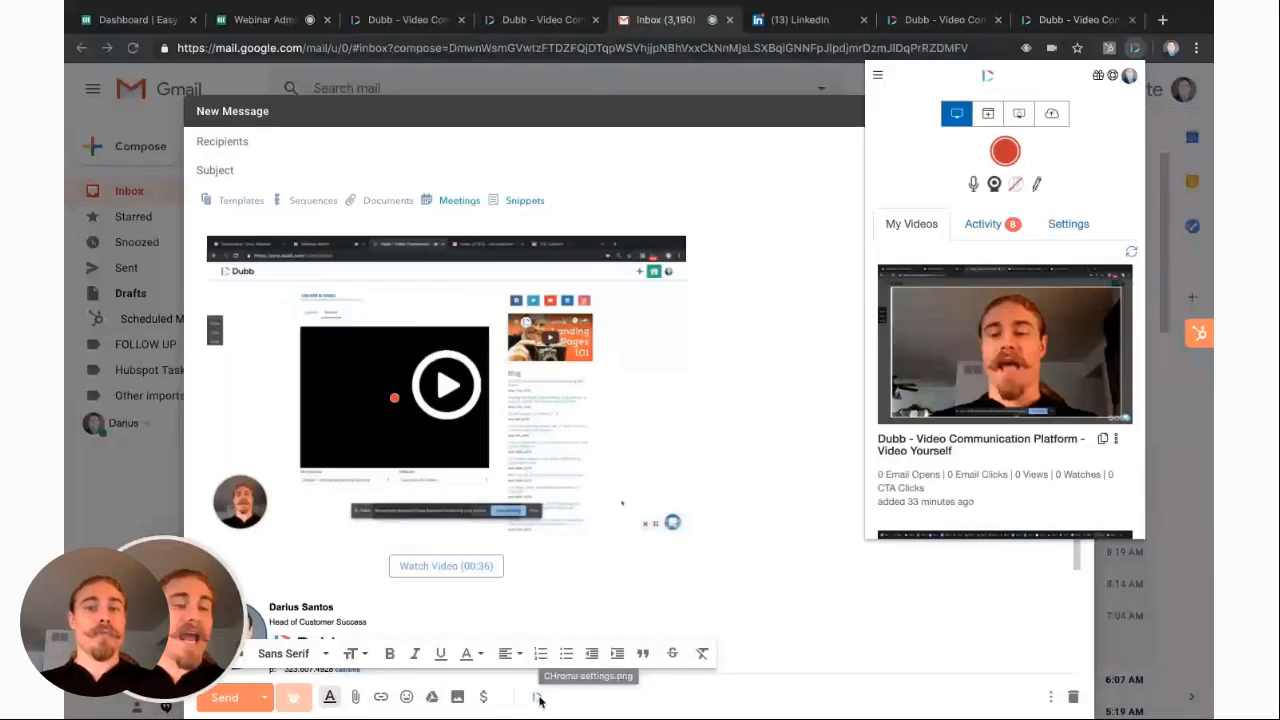
pyautogui.click(538, 700)
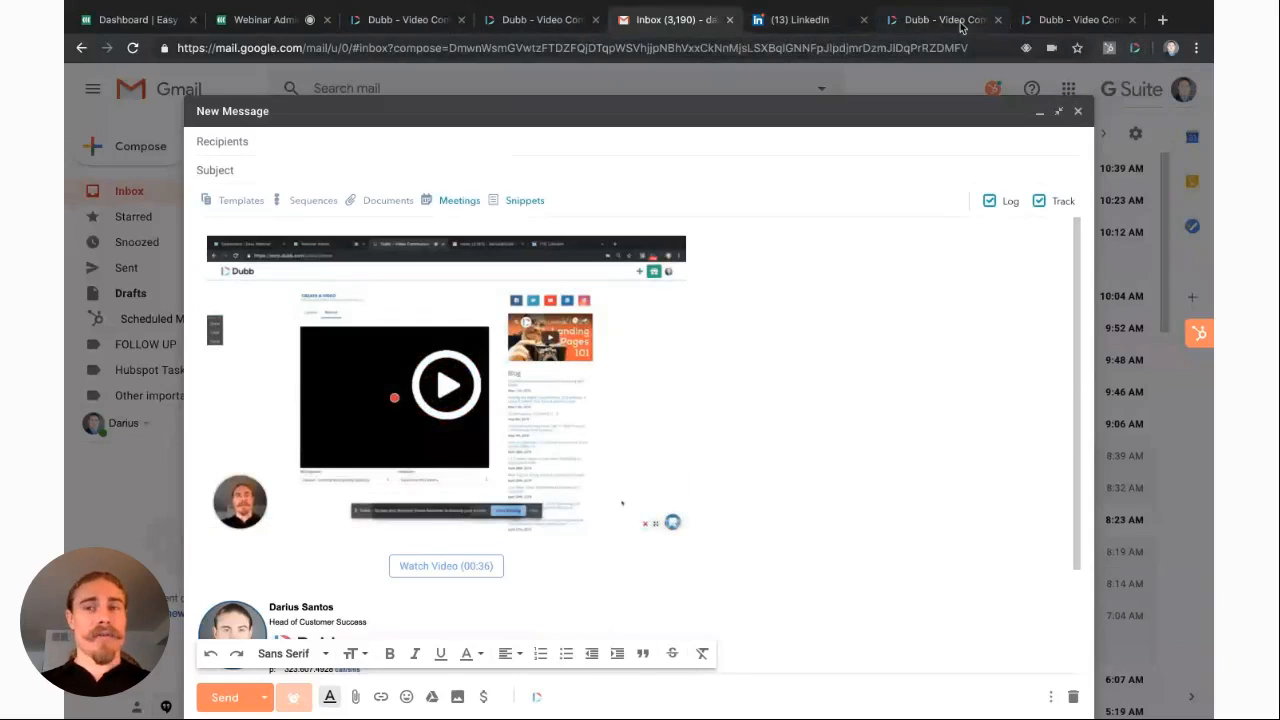
# Step: Switch to the Dubb settings page, go to the Campaigns list and start a new campaign
pyautogui.click(510, 20)
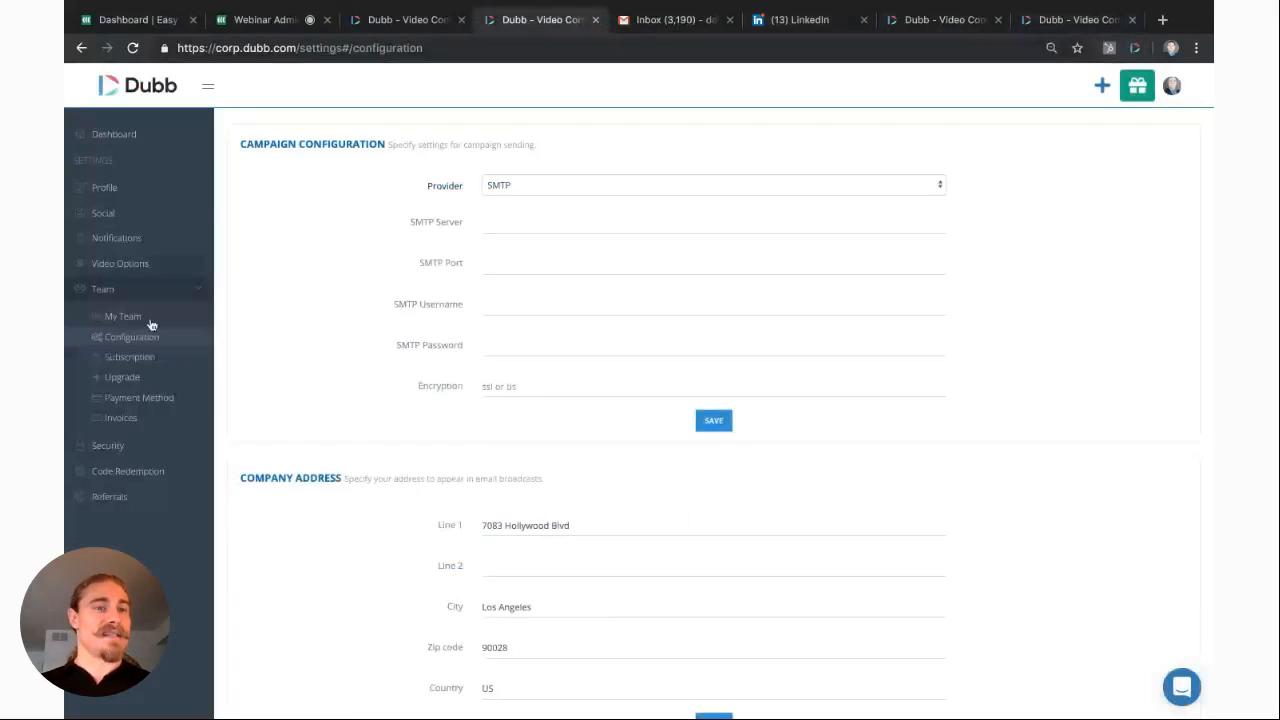
pyautogui.click(115, 136)
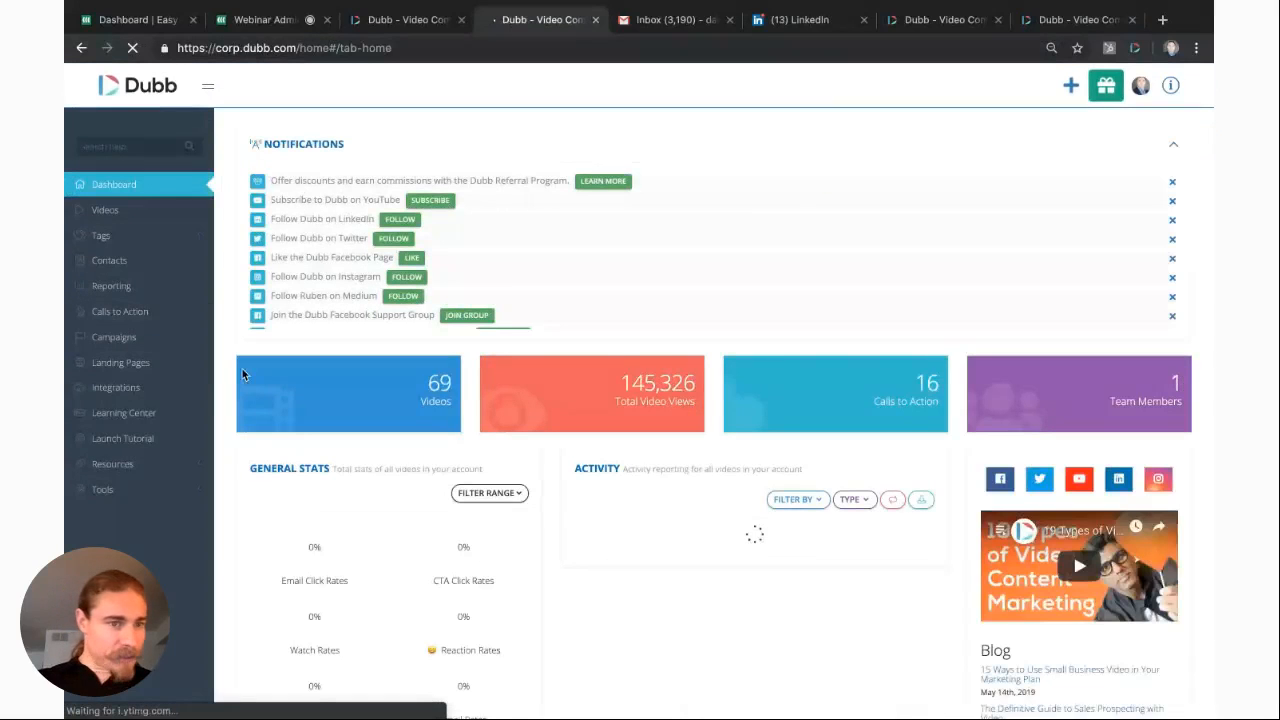
pyautogui.click(113, 340)
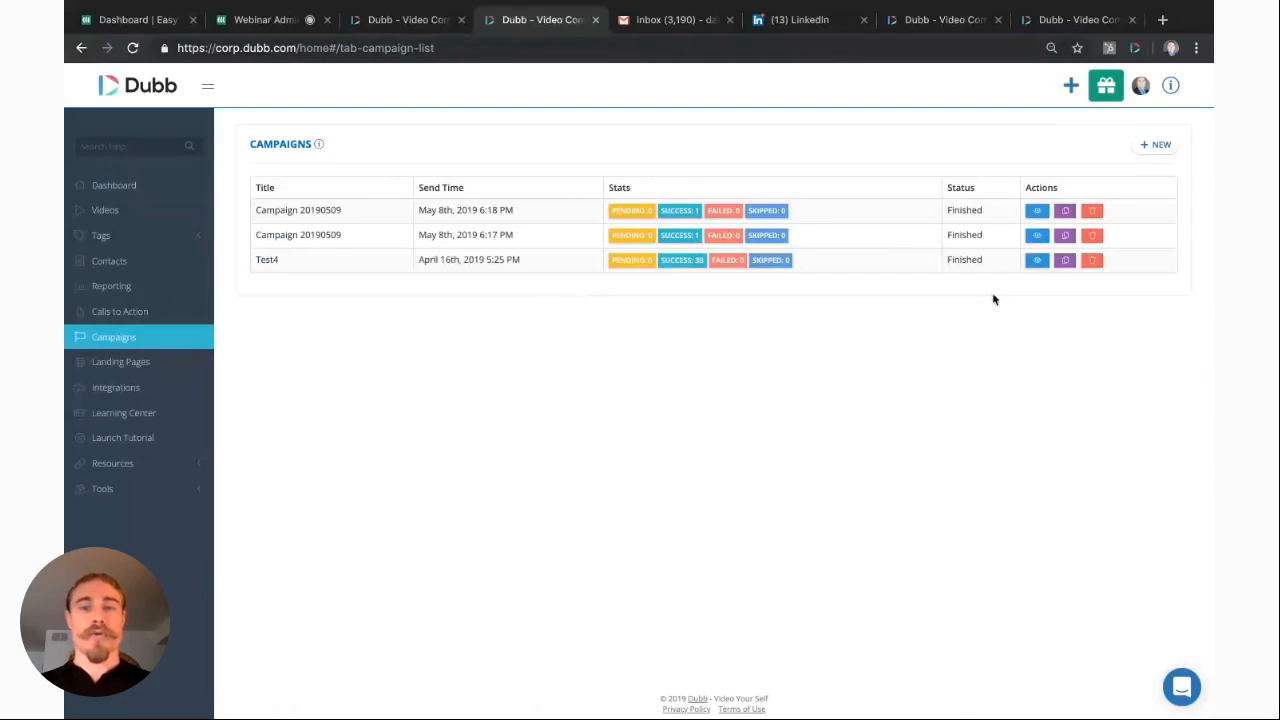
pyautogui.click(1158, 150)
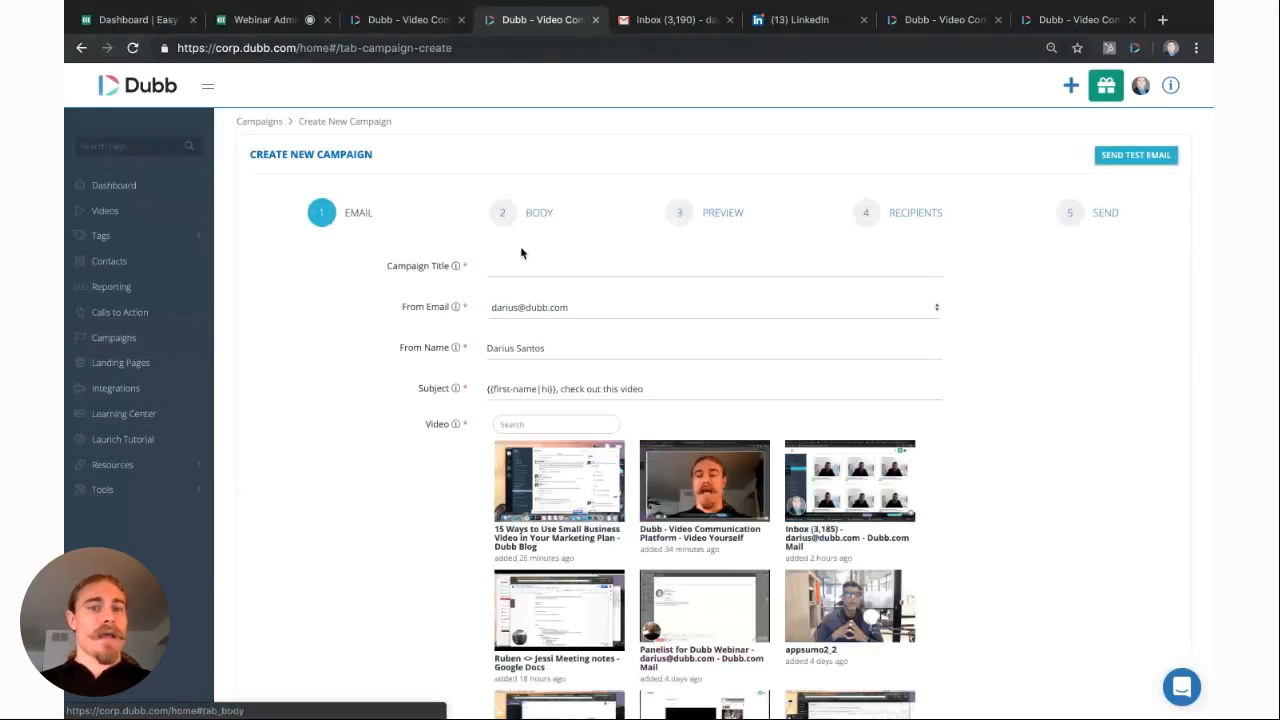
# Step: Enter "Title" as the campaign title and check the sender's email and name
pyautogui.click(513, 266)
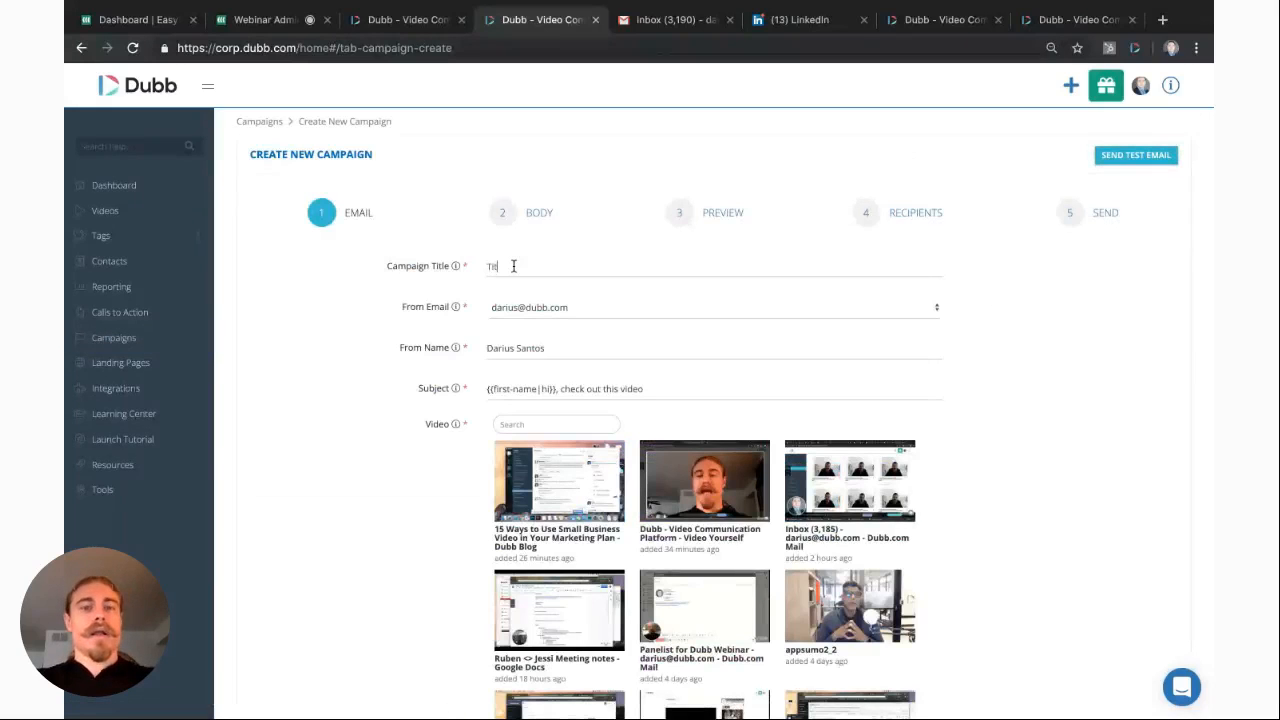
pyautogui.write('Title')
pyautogui.click(558, 305)
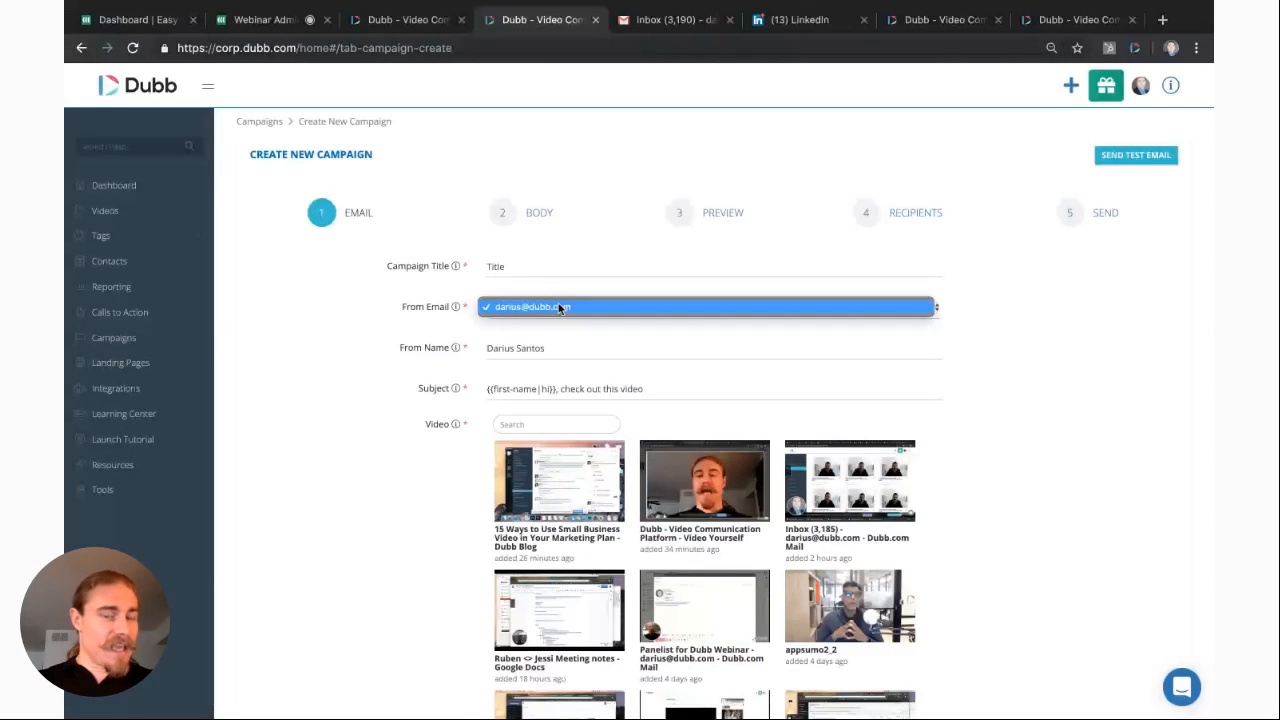
pyautogui.click(600, 307)
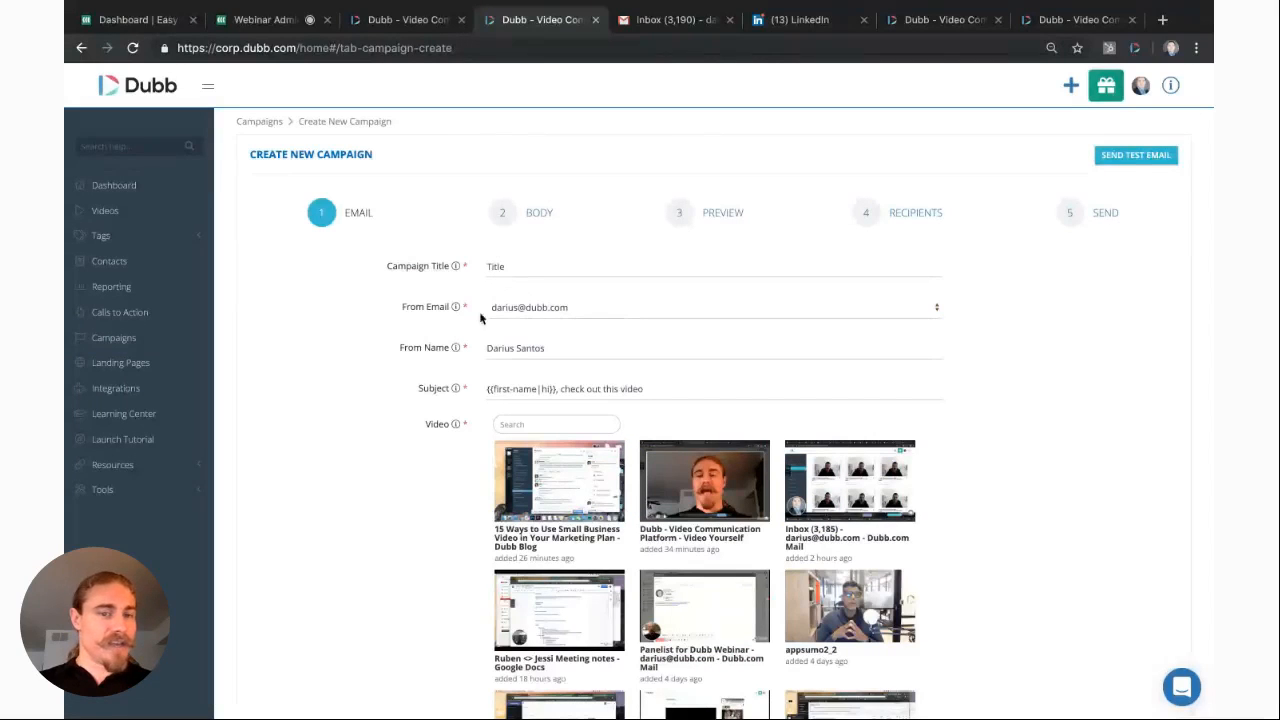
pyautogui.click(579, 355)
pyautogui.scroll(-3, 680, 374)
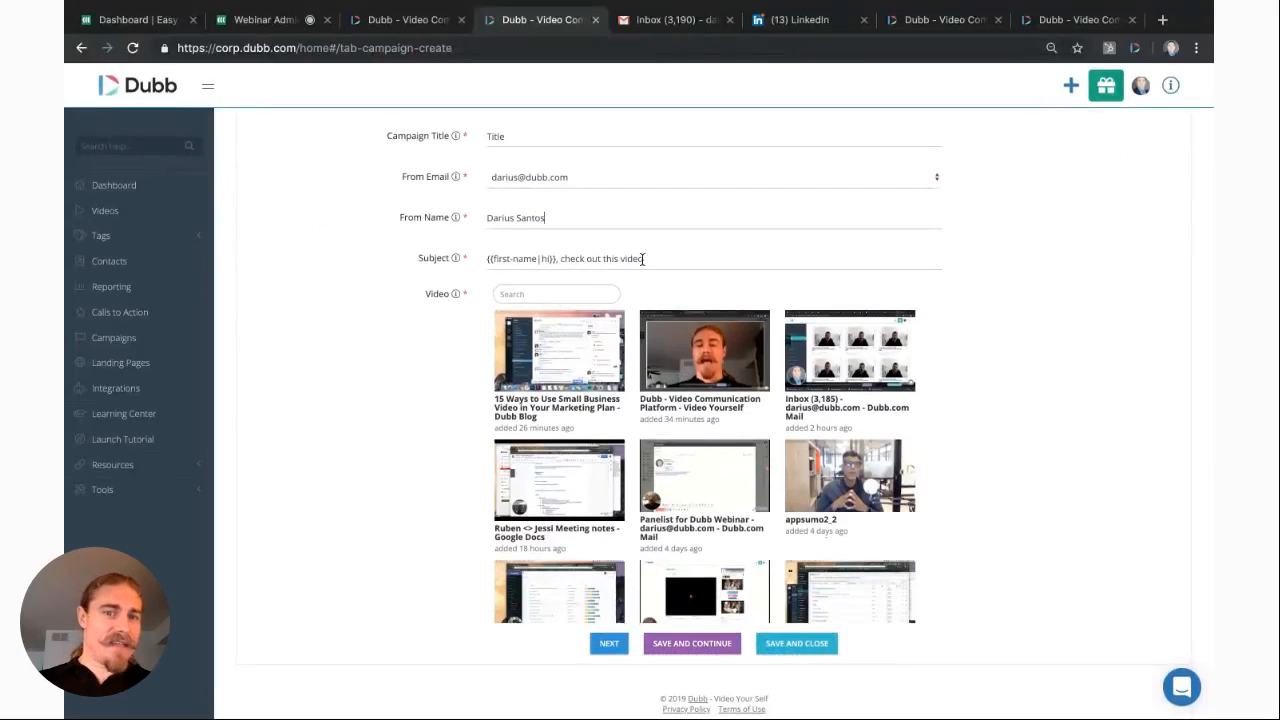
# Step: Review the first-name token in the subject, choose the video "Dubb - Video Communication Platform - Video Yourself" and continue to the campaign body
pyautogui.moveTo(646, 259); pyautogui.dragTo(486, 261)
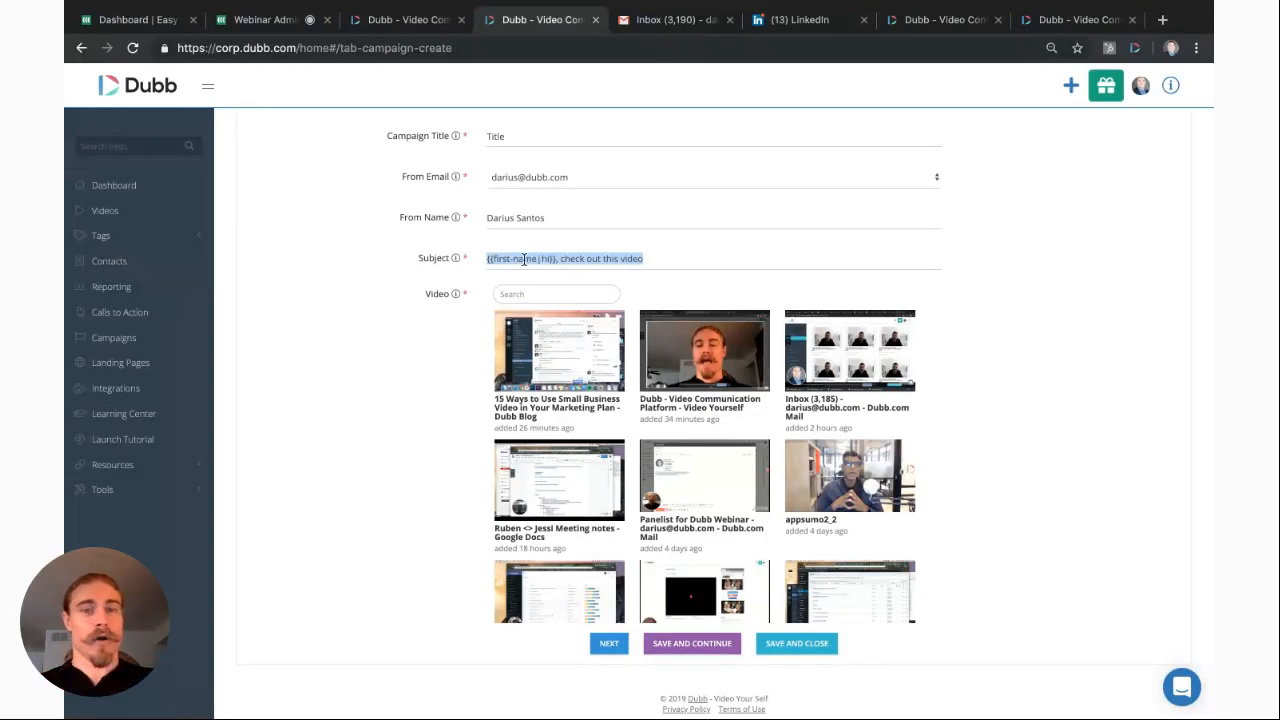
pyautogui.click(660, 258)
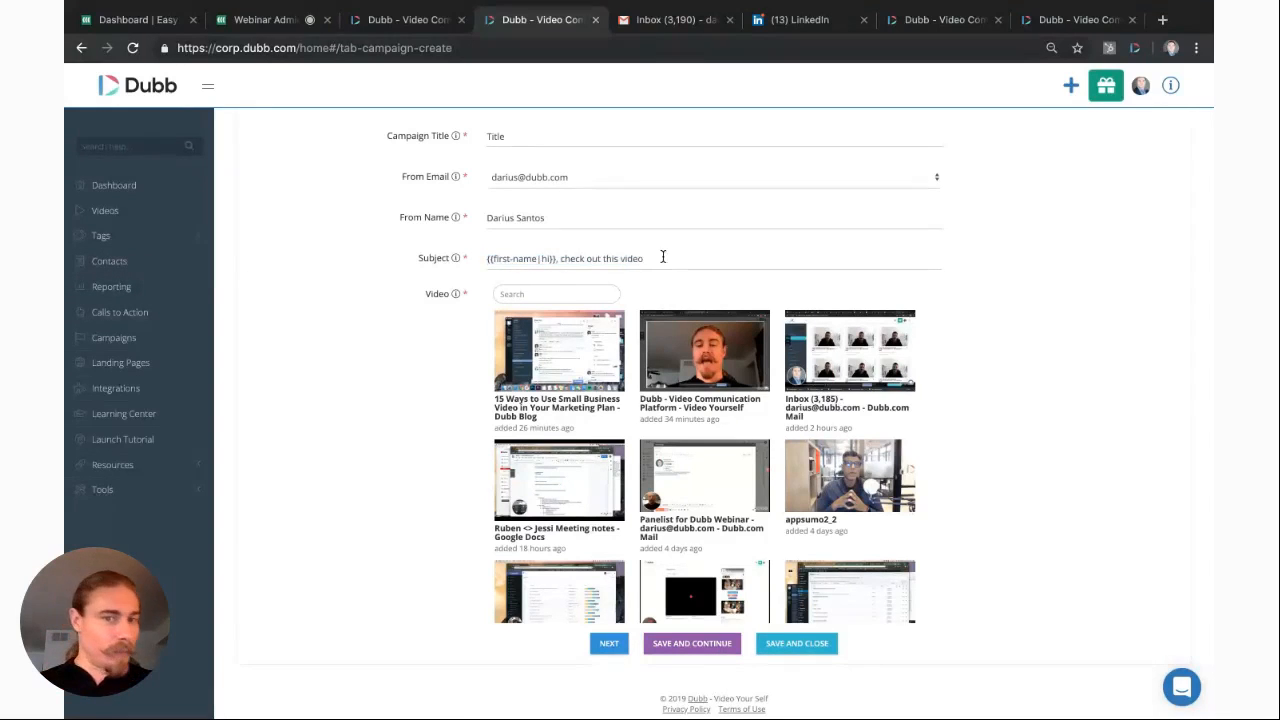
pyautogui.moveTo(662, 257); pyautogui.dragTo(548, 259)
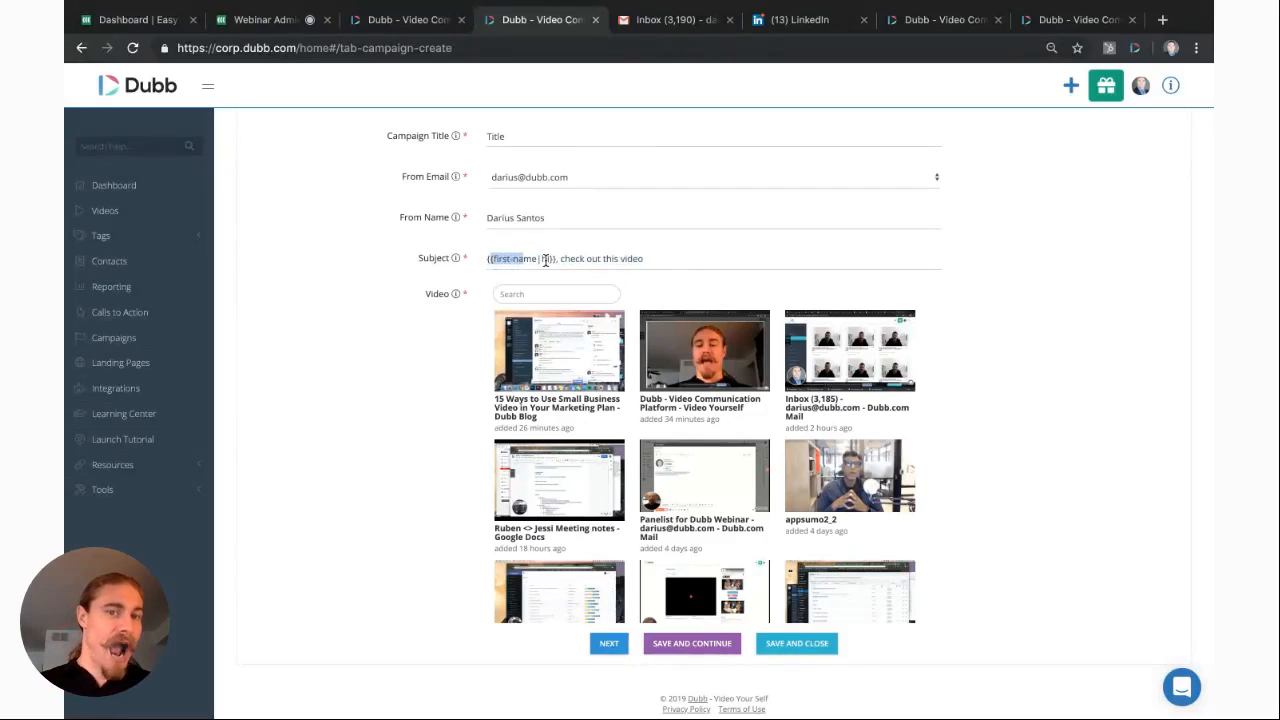
pyautogui.click(546, 259)
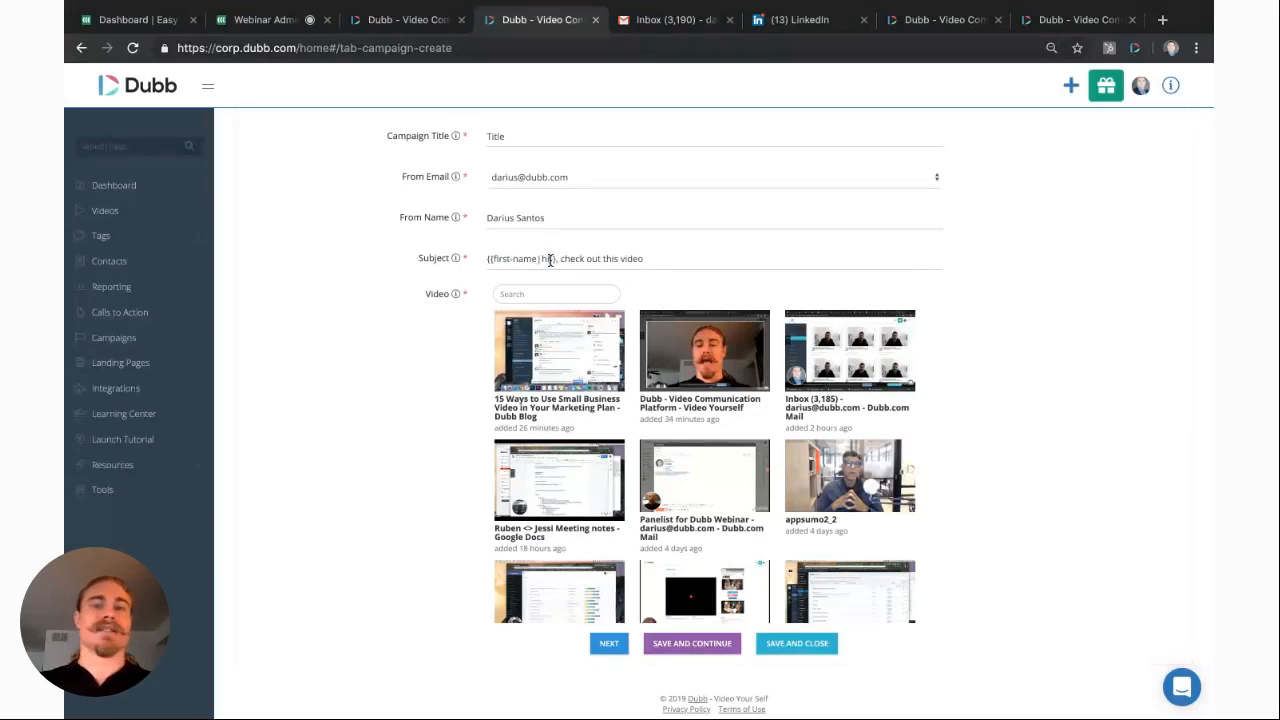
pyautogui.click(687, 356)
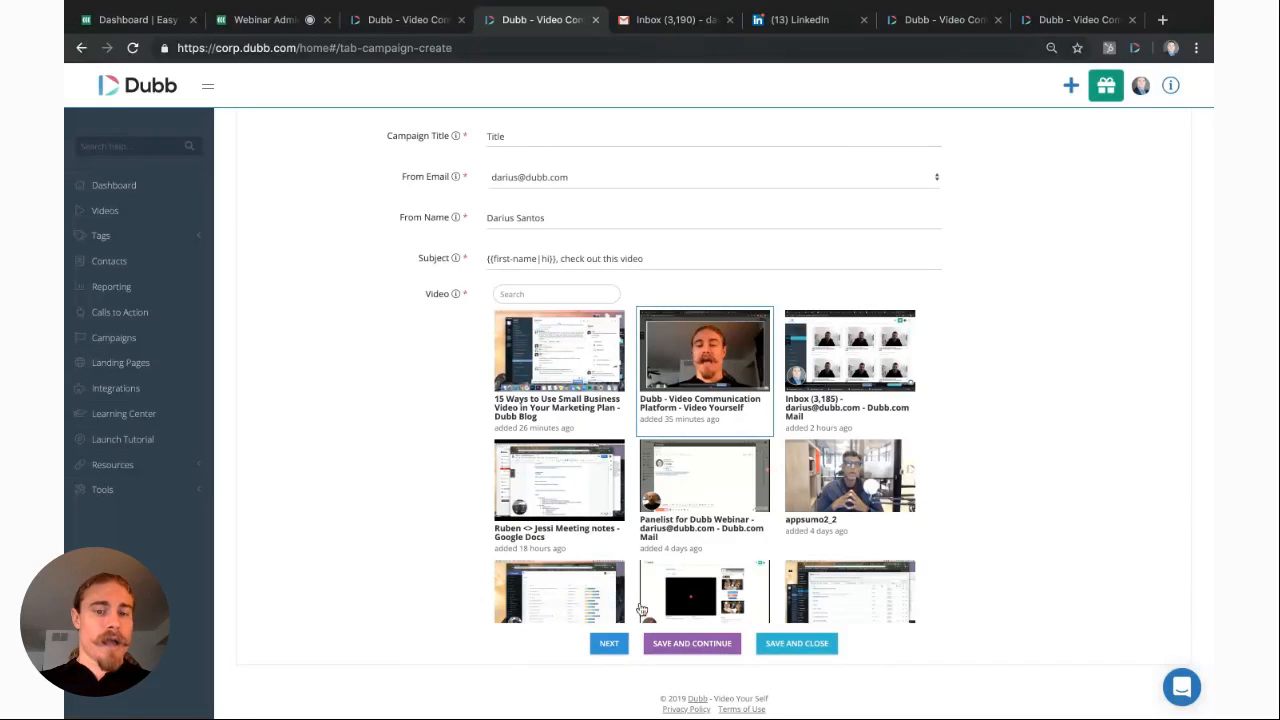
pyautogui.click(610, 647)
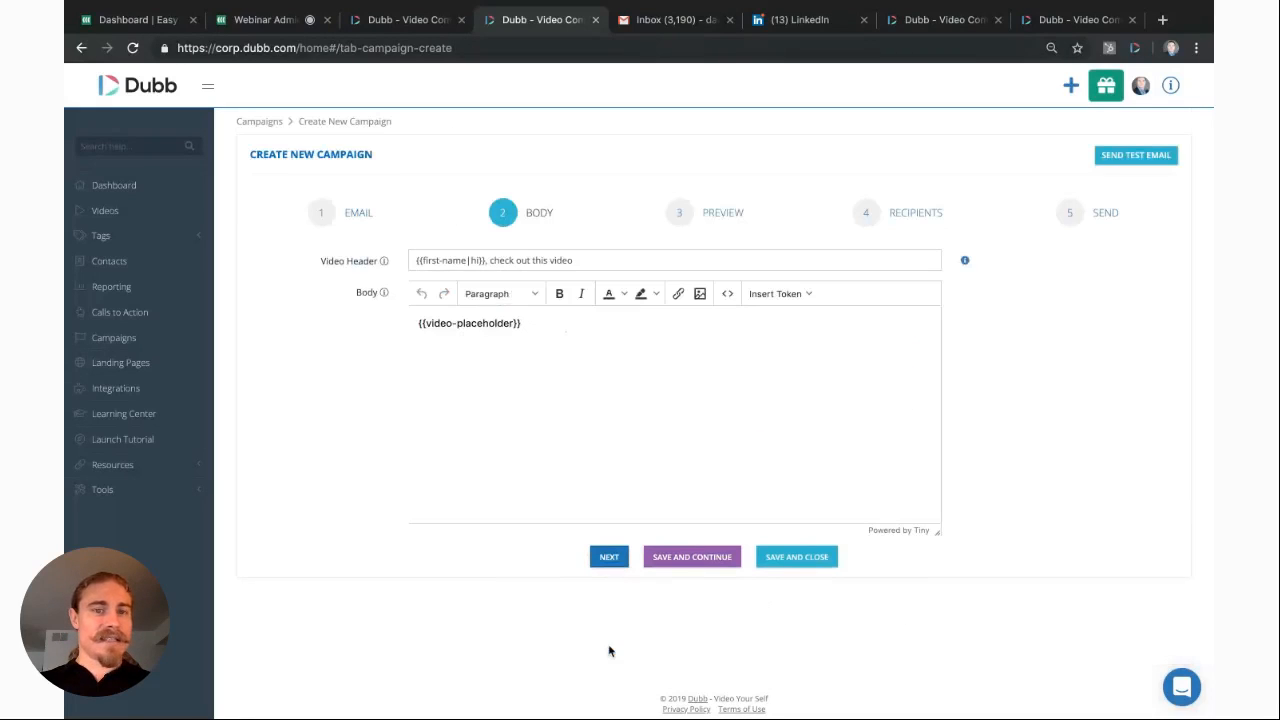
# Step: Add "Intro" above and "email signature" below the video placeholder in the email body, and continue to the preview
pyautogui.click(420, 325)
pyautogui.press('Return')
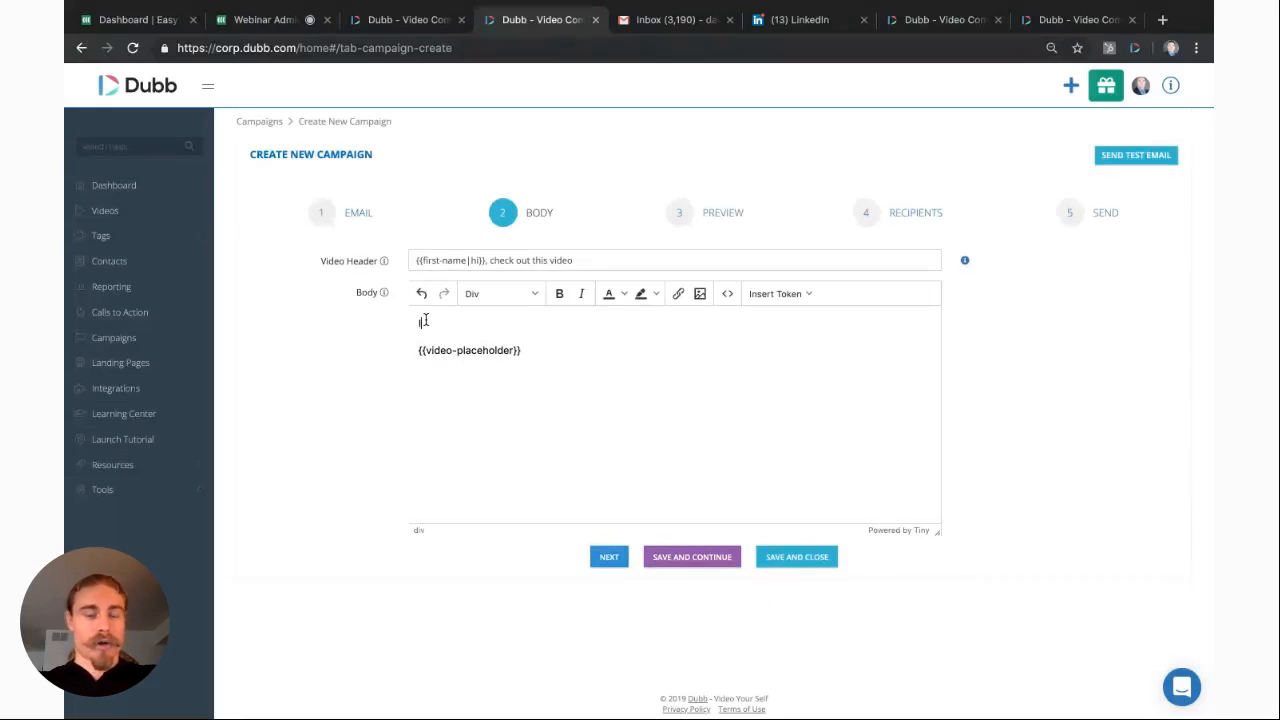
pyautogui.write('He')
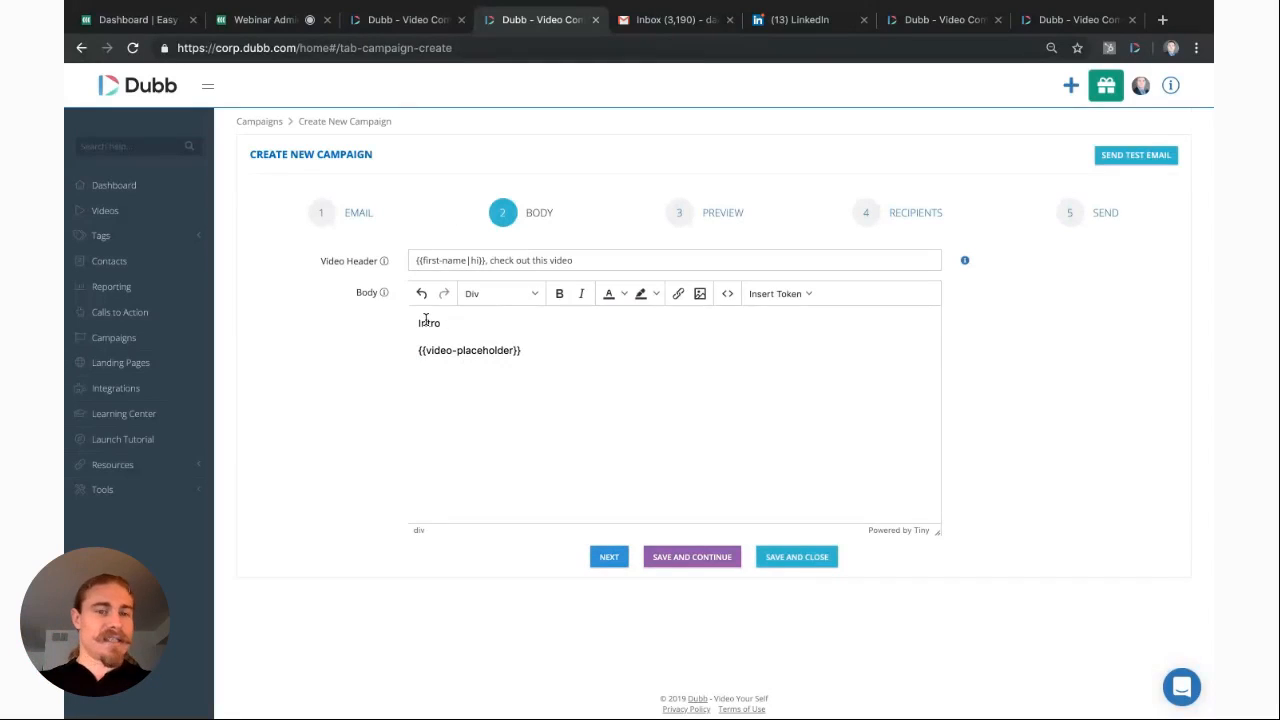
pyautogui.click(430, 400)
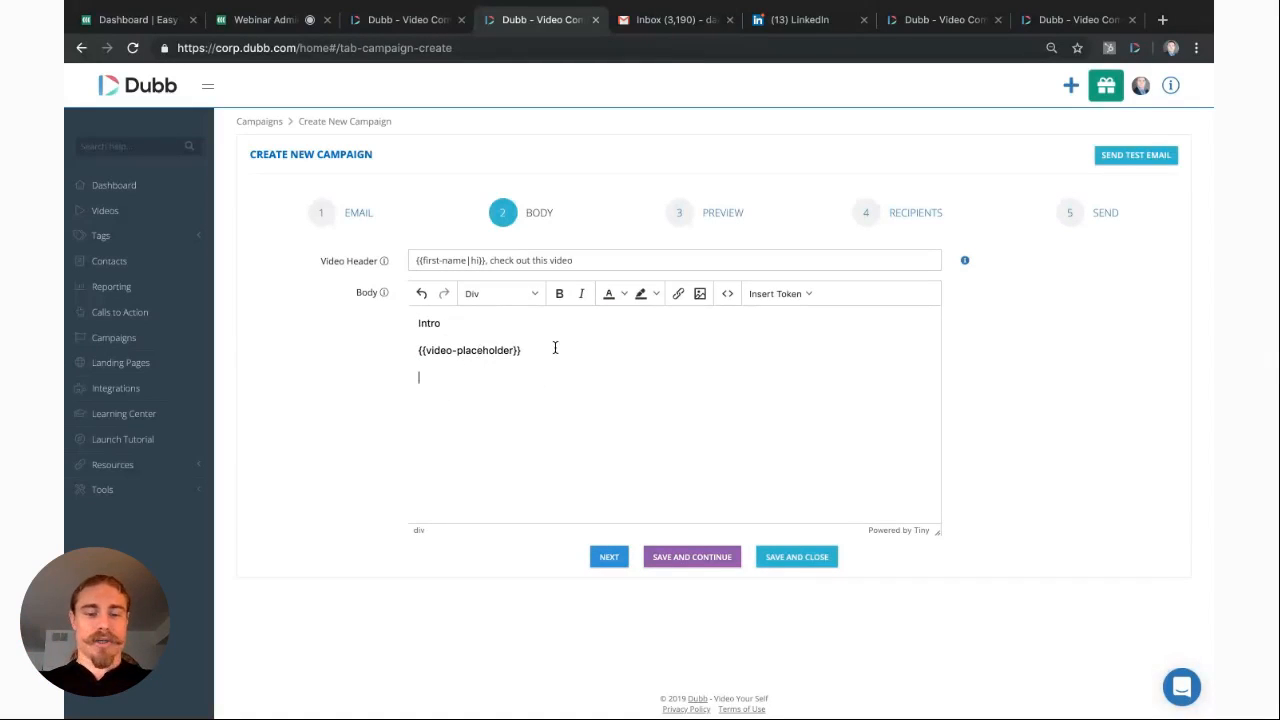
pyautogui.write('email signature')
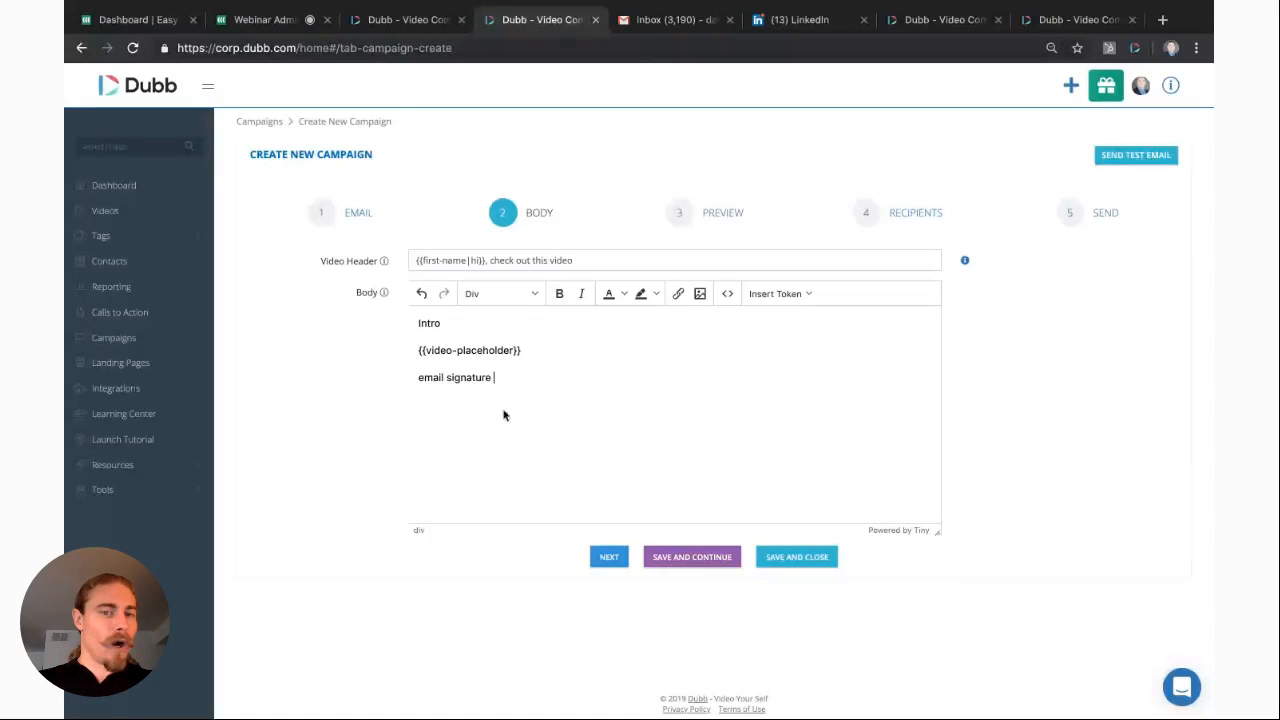
pyautogui.click(607, 560)
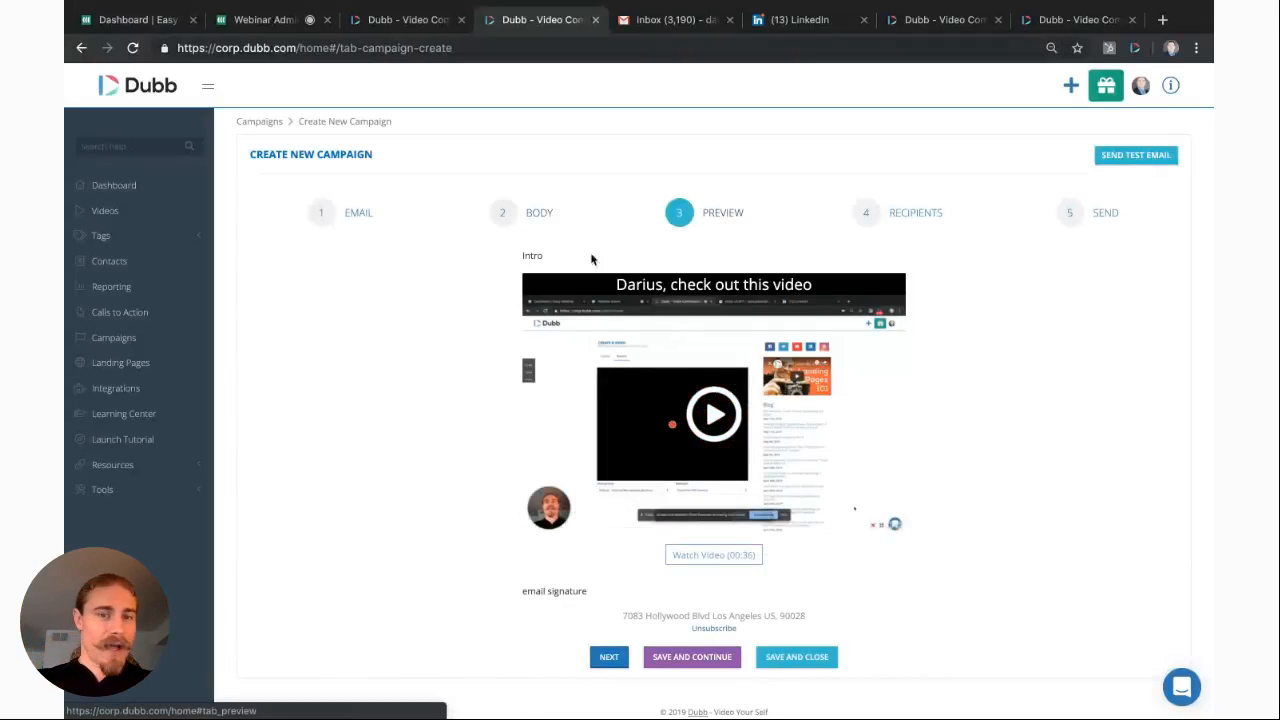
# Step: Check the intro, email signature and company address in the campaign preview, and continue to entering recipient emails
pyautogui.moveTo(591, 257); pyautogui.dragTo(489, 260)
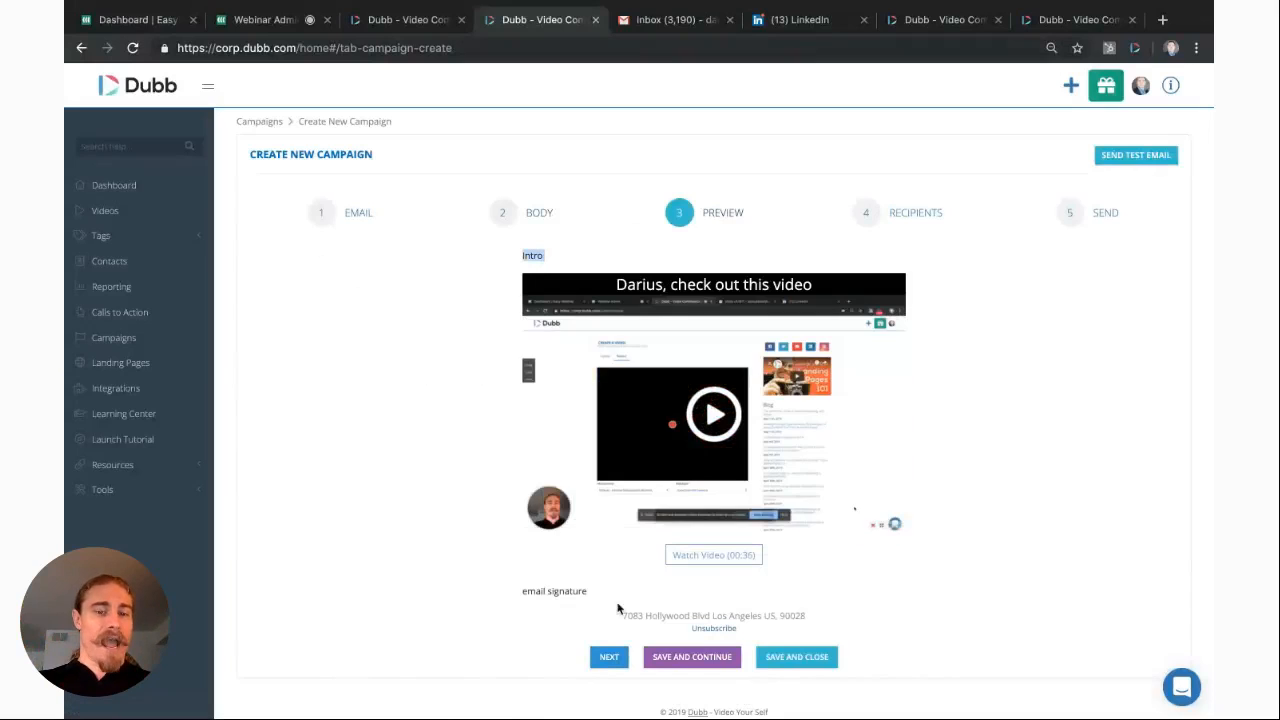
pyautogui.moveTo(589, 597); pyautogui.dragTo(509, 591)
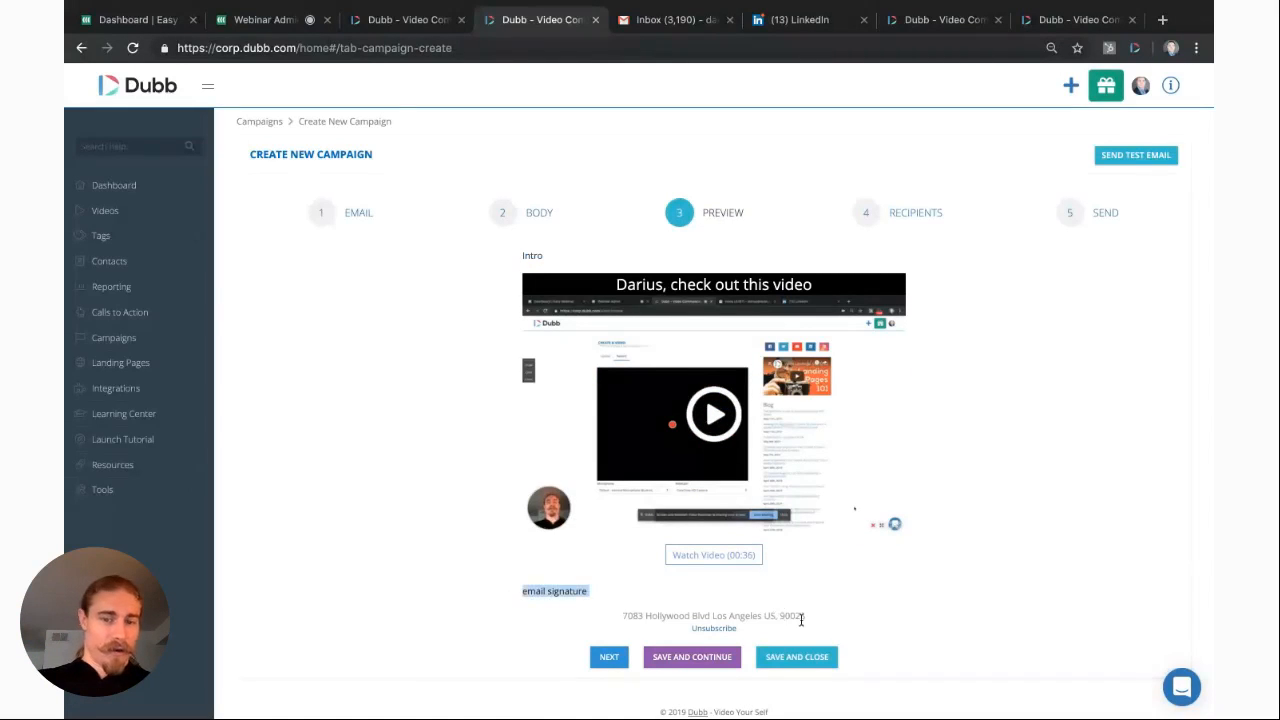
pyautogui.moveTo(814, 620); pyautogui.dragTo(603, 622)
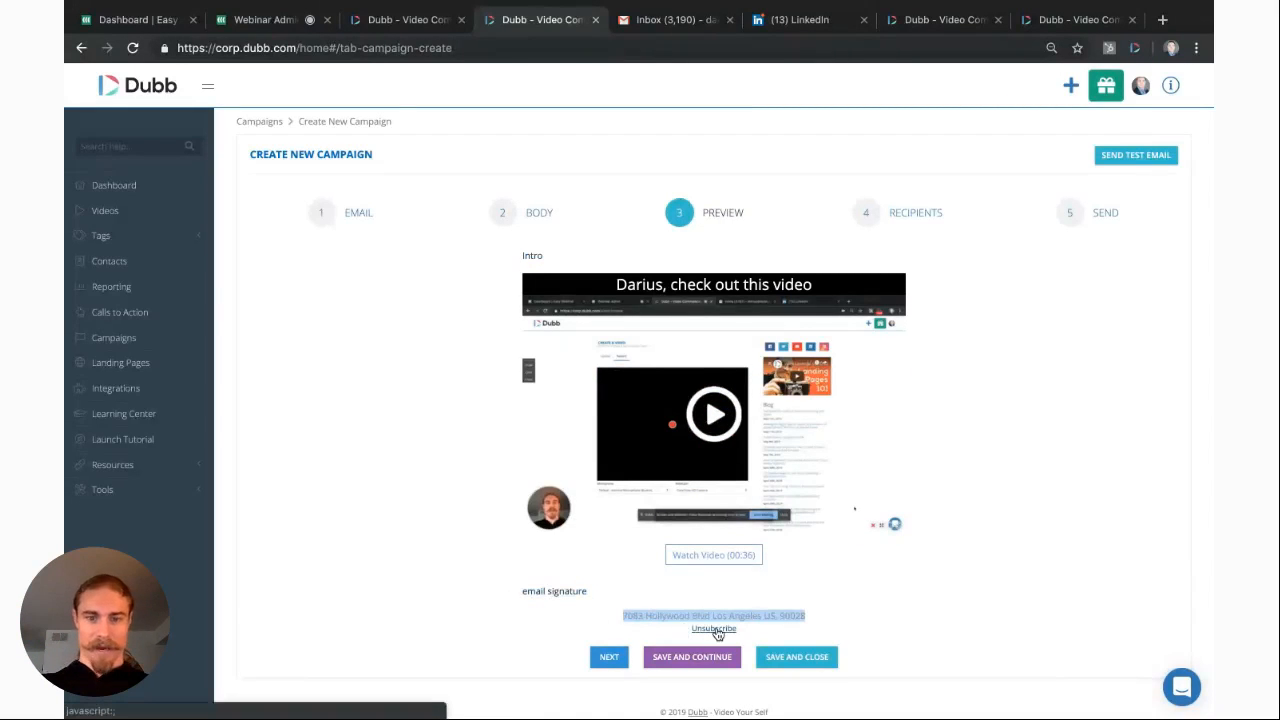
pyautogui.click(607, 659)
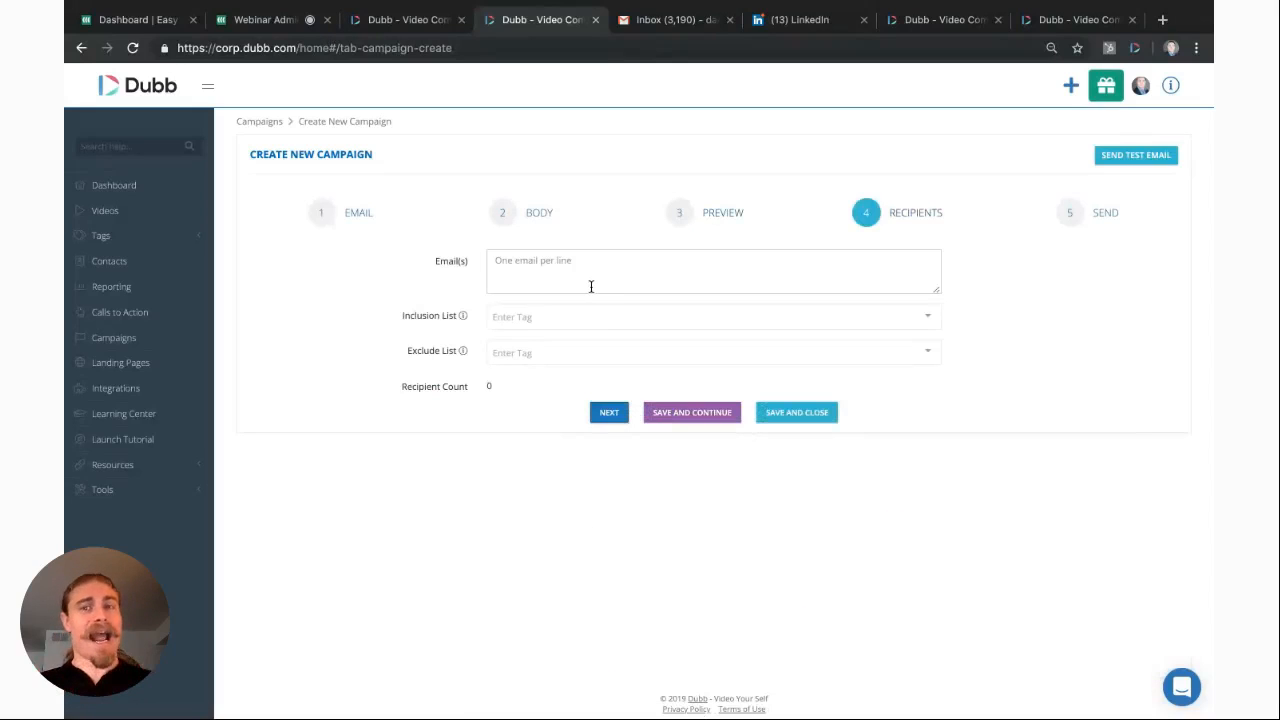
pyautogui.click(519, 260)
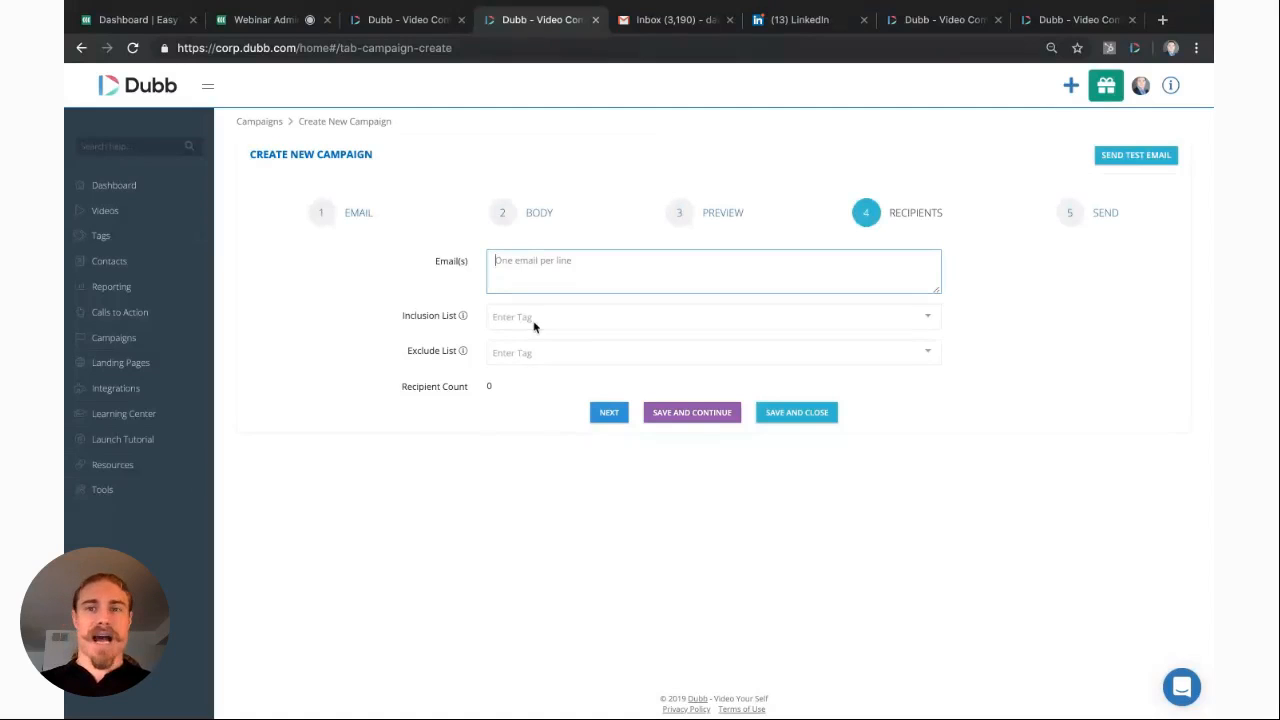
# Step: Open the Contacts page in a separate browser tab and examine the options for importing and syncing contacts
pyautogui.middleClick(123, 262)
pyautogui.click(600, 21)
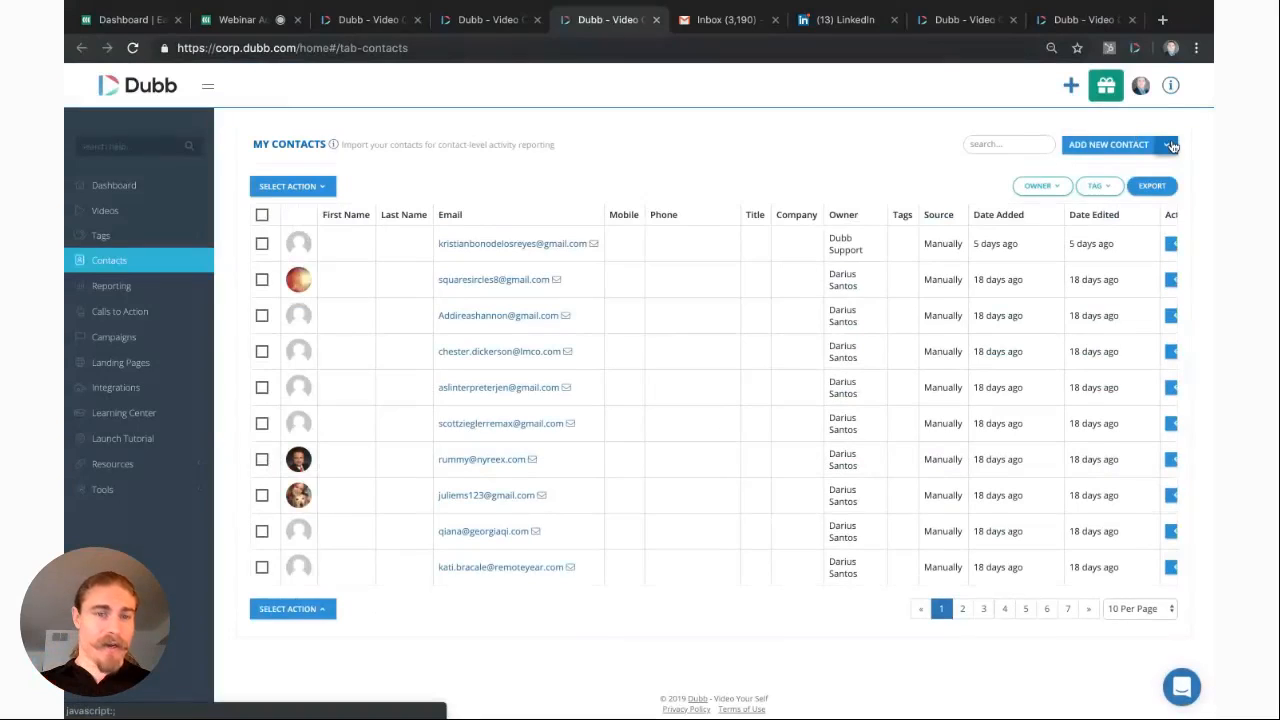
pyautogui.click(1171, 146)
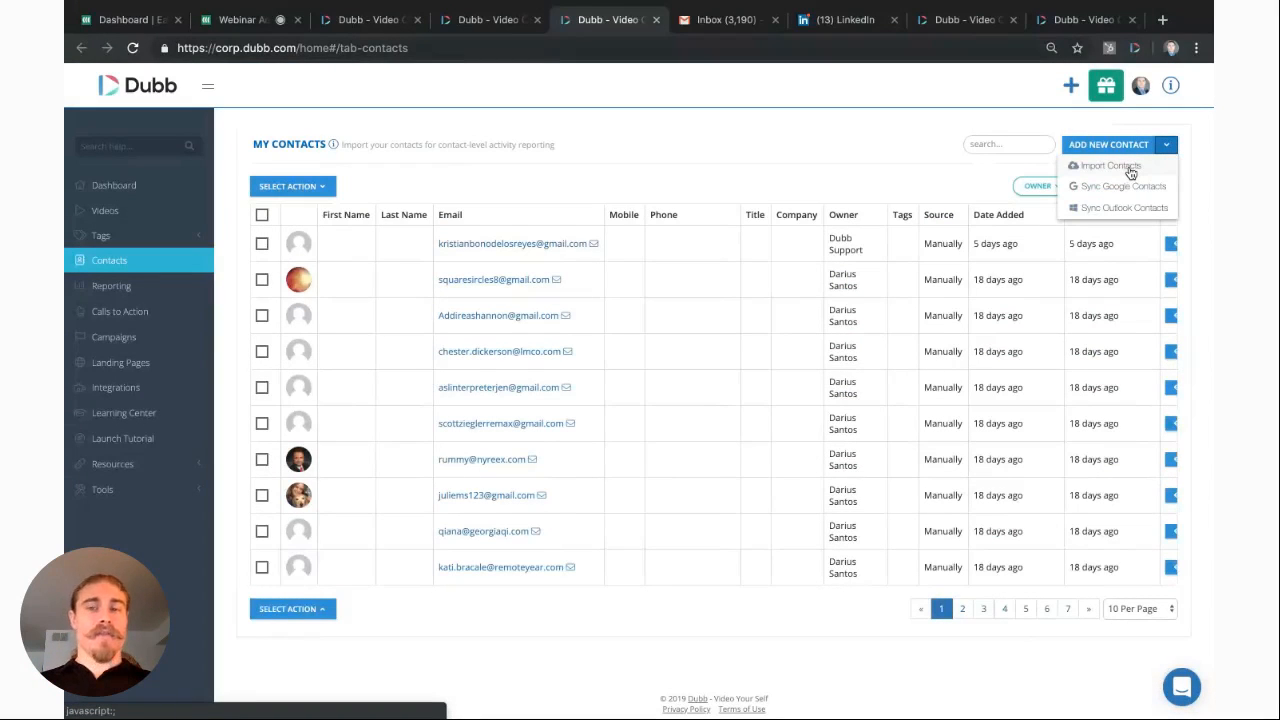
pyautogui.click(840, 177)
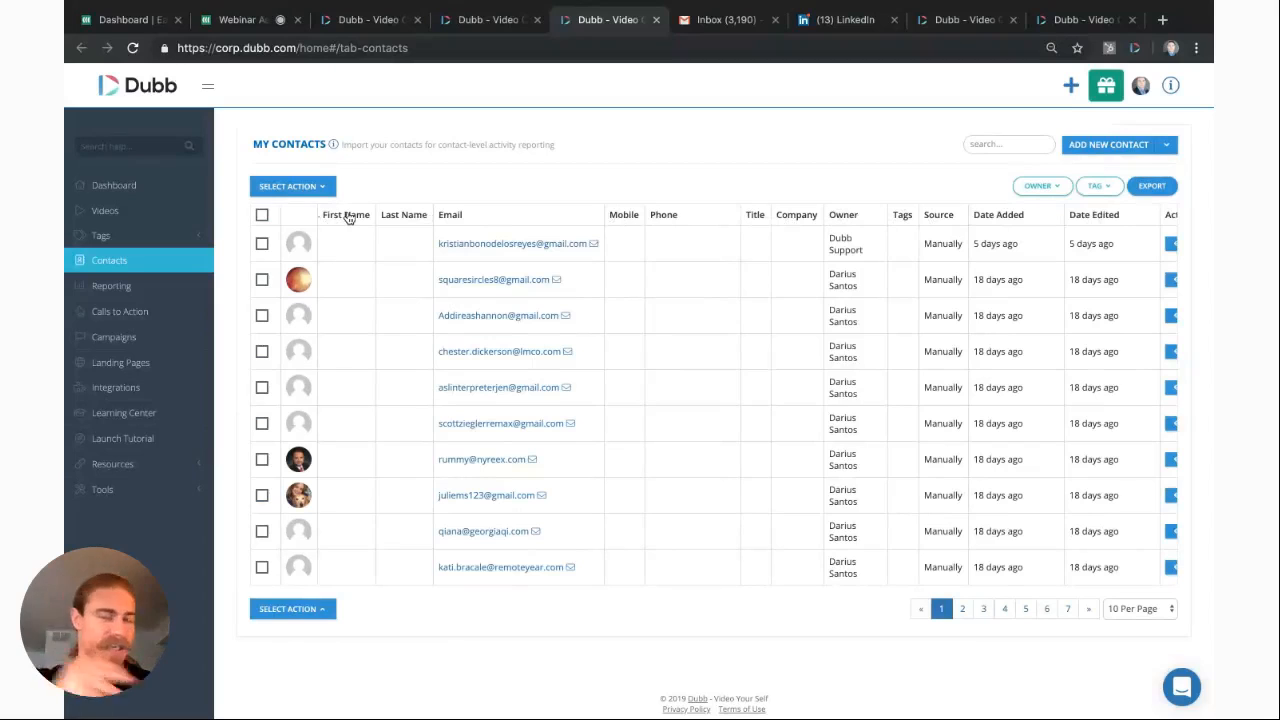
pyautogui.click(1166, 145)
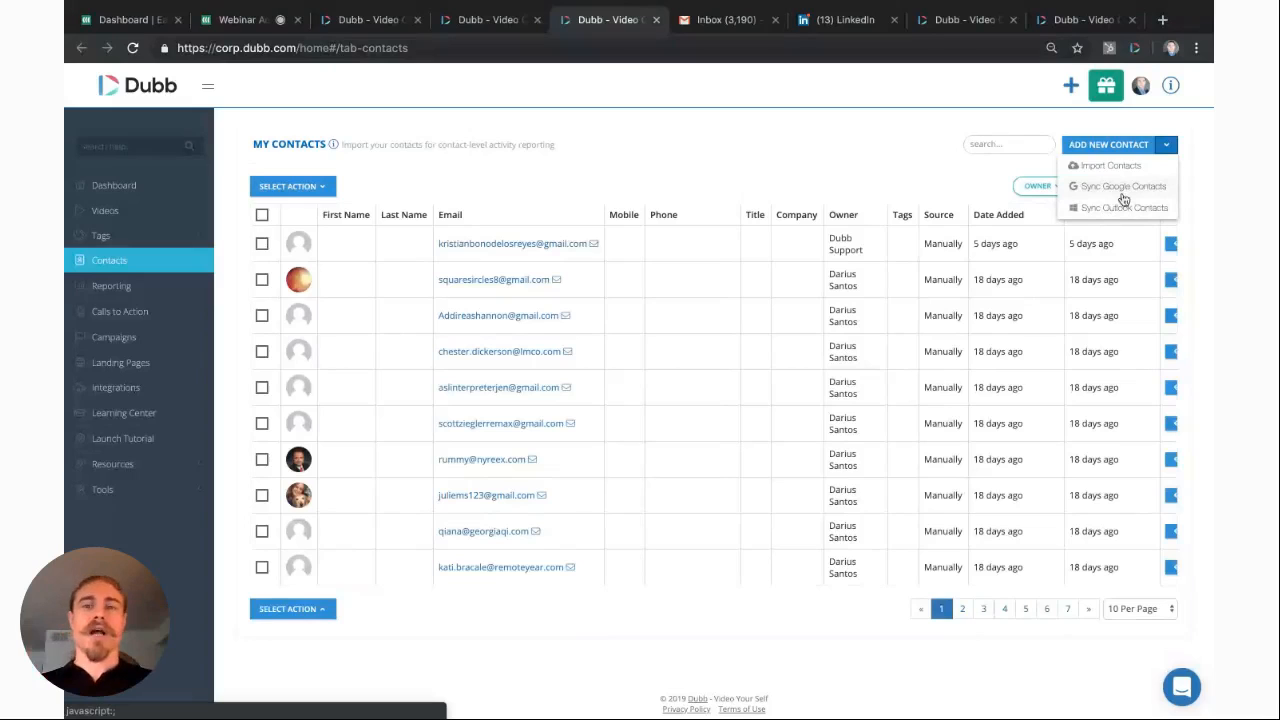
pyautogui.click(869, 152)
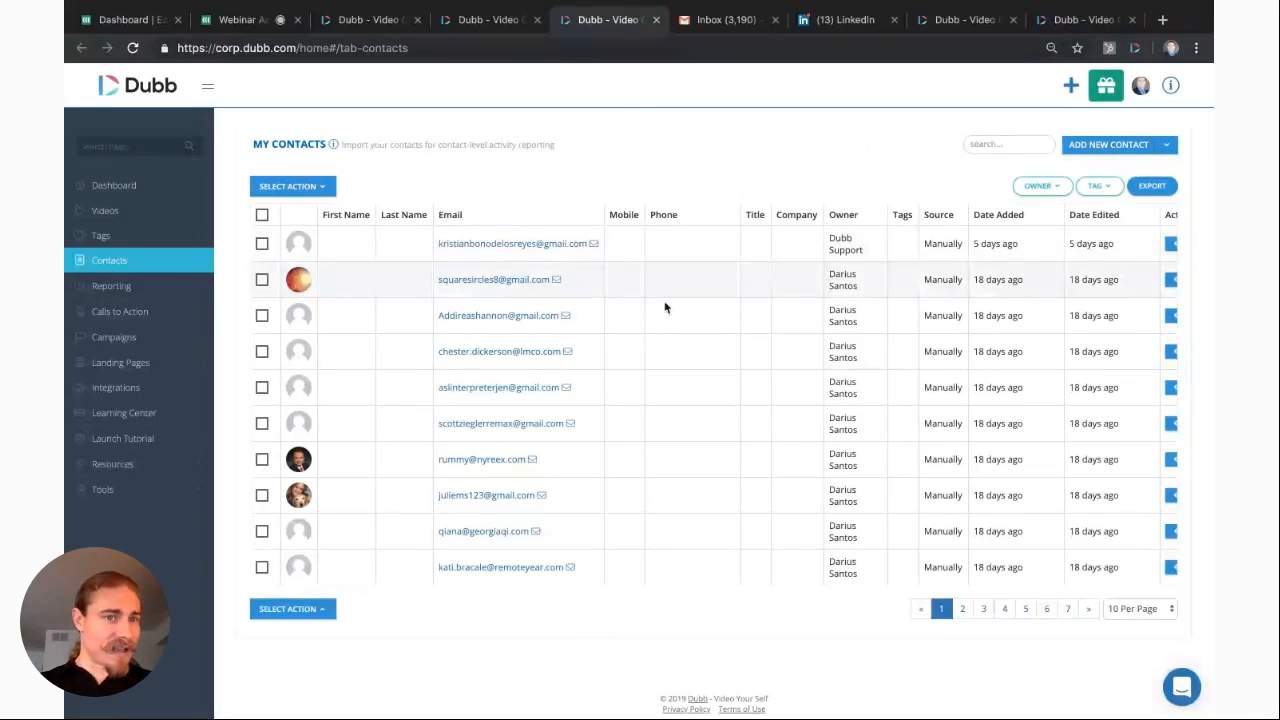
# Step: Select all contacts on the current page and check the bulk actions offered for them
pyautogui.click(262, 214)
pyautogui.click(290, 186)
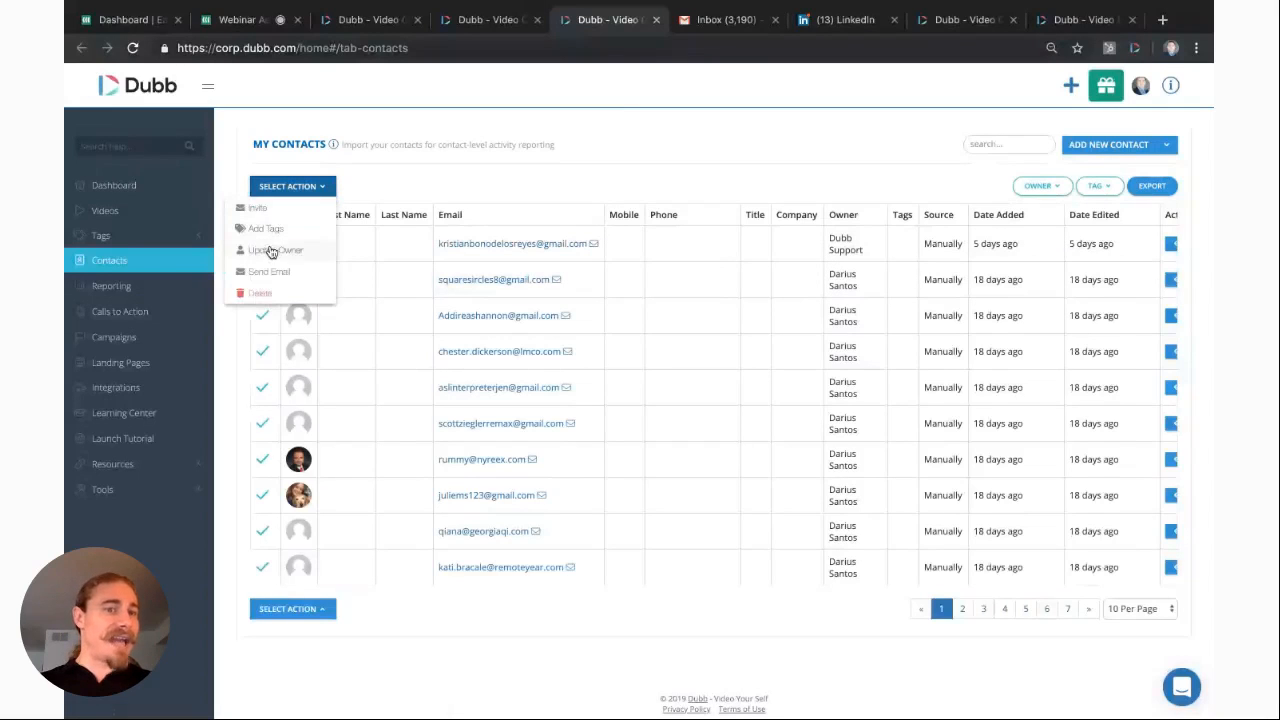
pyautogui.click(506, 140)
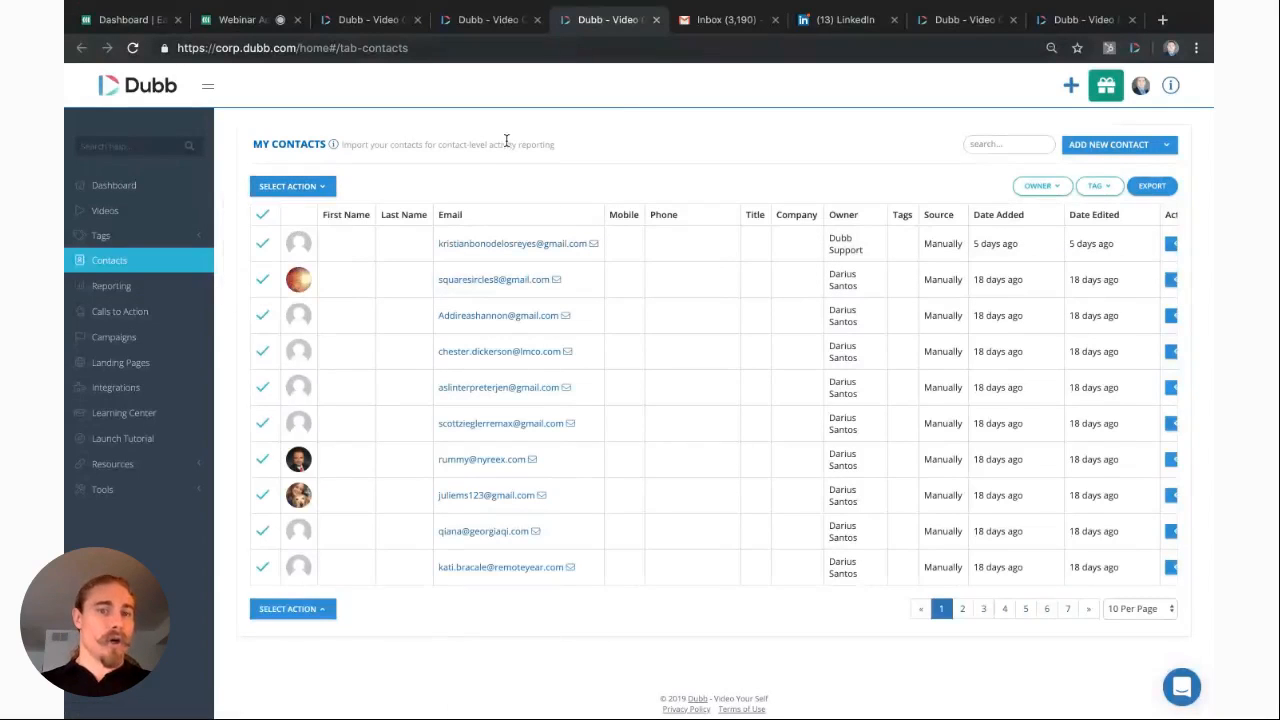
# Step: Open the first contact's record, view its email campaign form without sending, and highlight the activity reporting entries
pyautogui.click(594, 244)
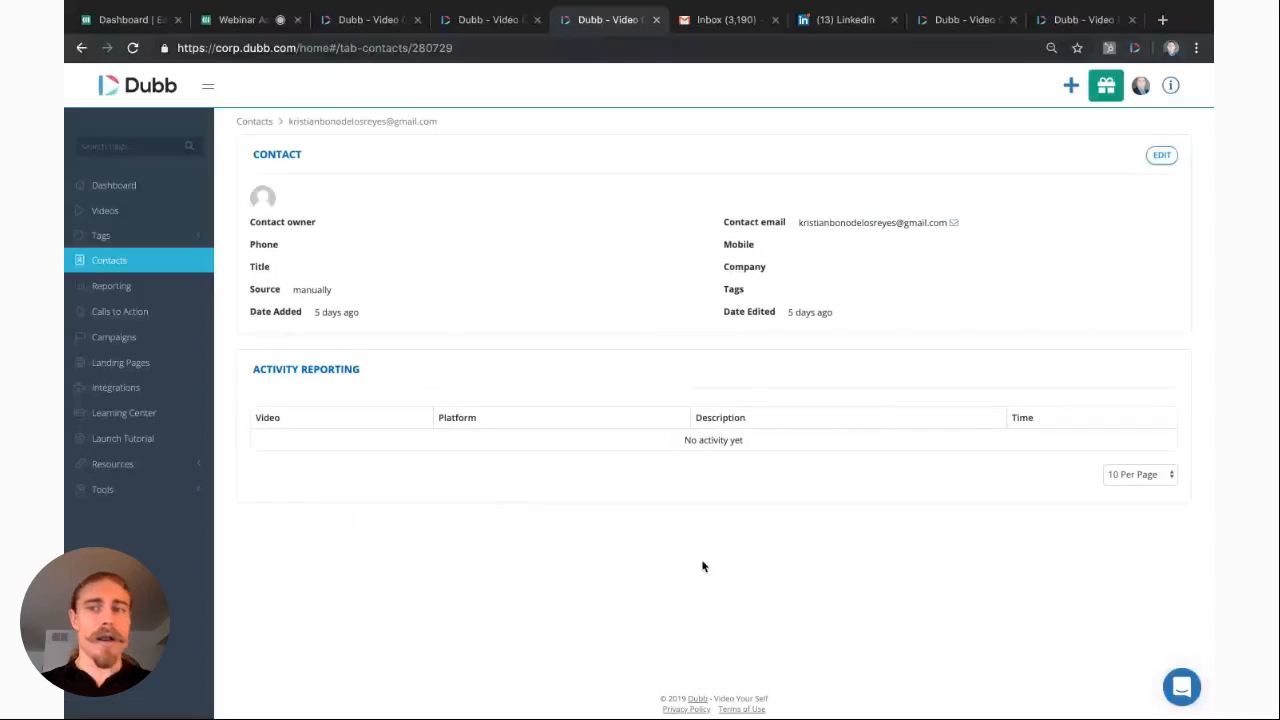
pyautogui.click(953, 222)
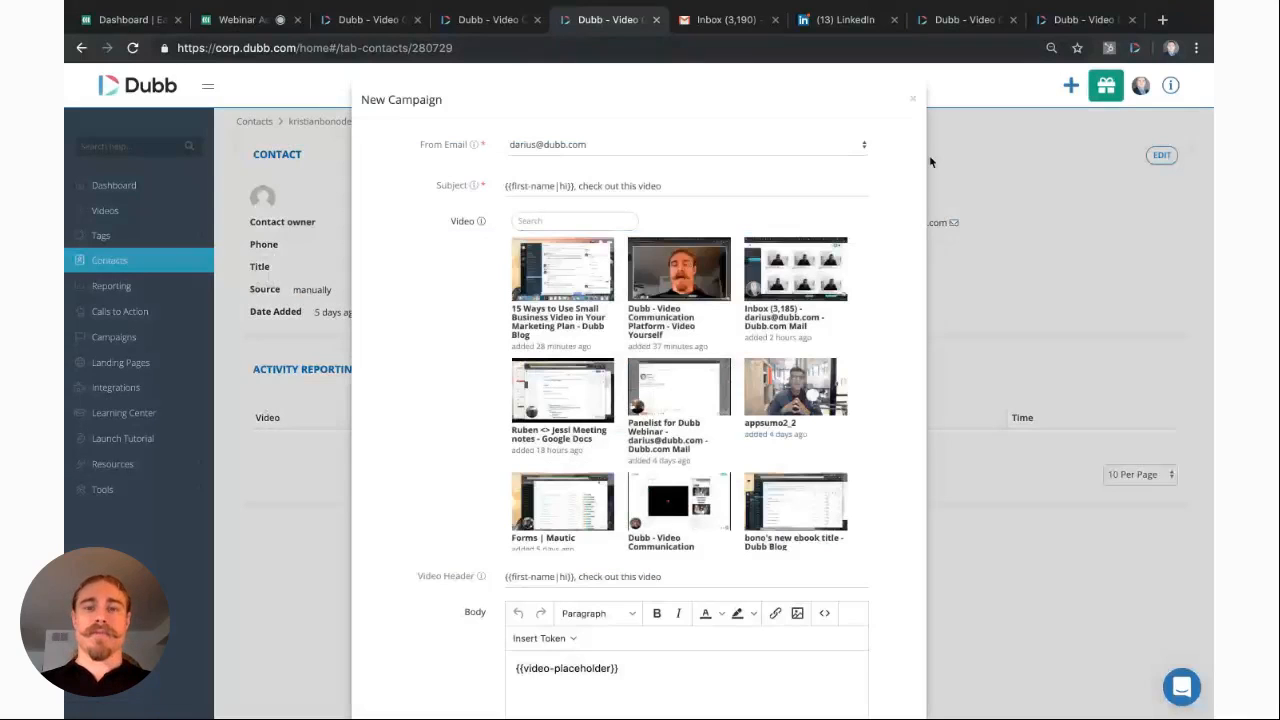
pyautogui.click(930, 158)
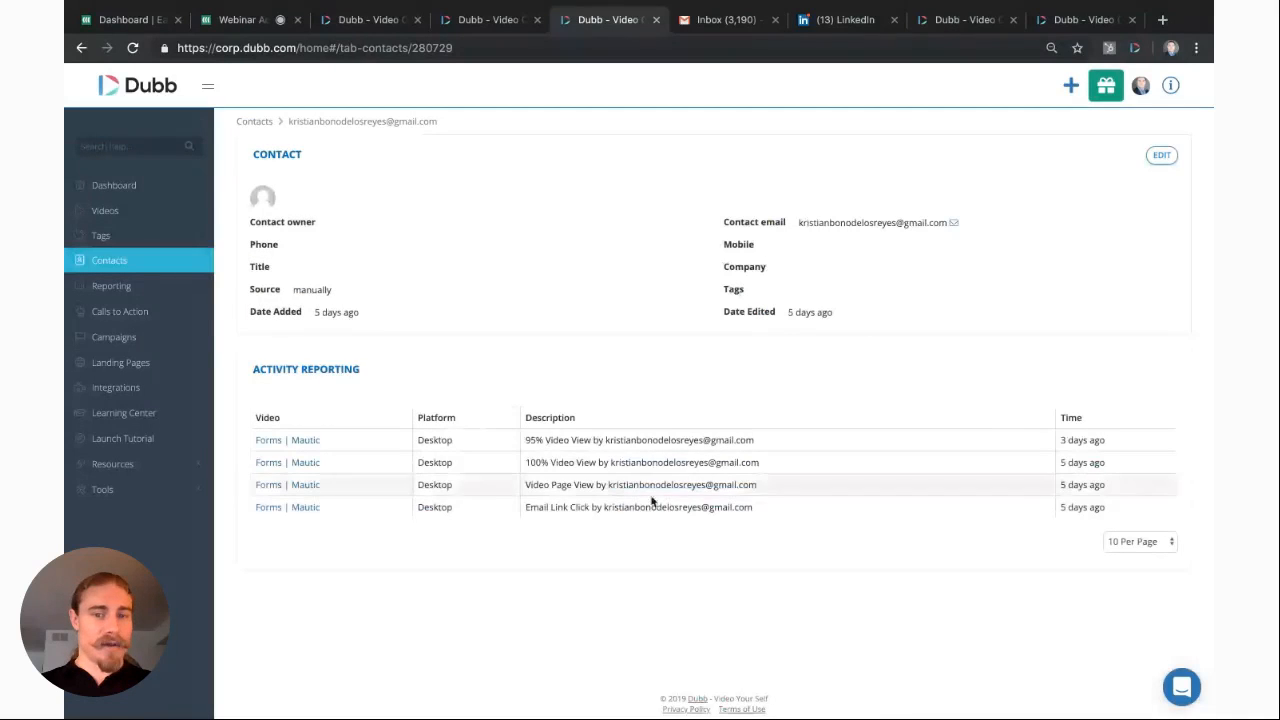
pyautogui.moveTo(652, 501); pyautogui.dragTo(295, 400)
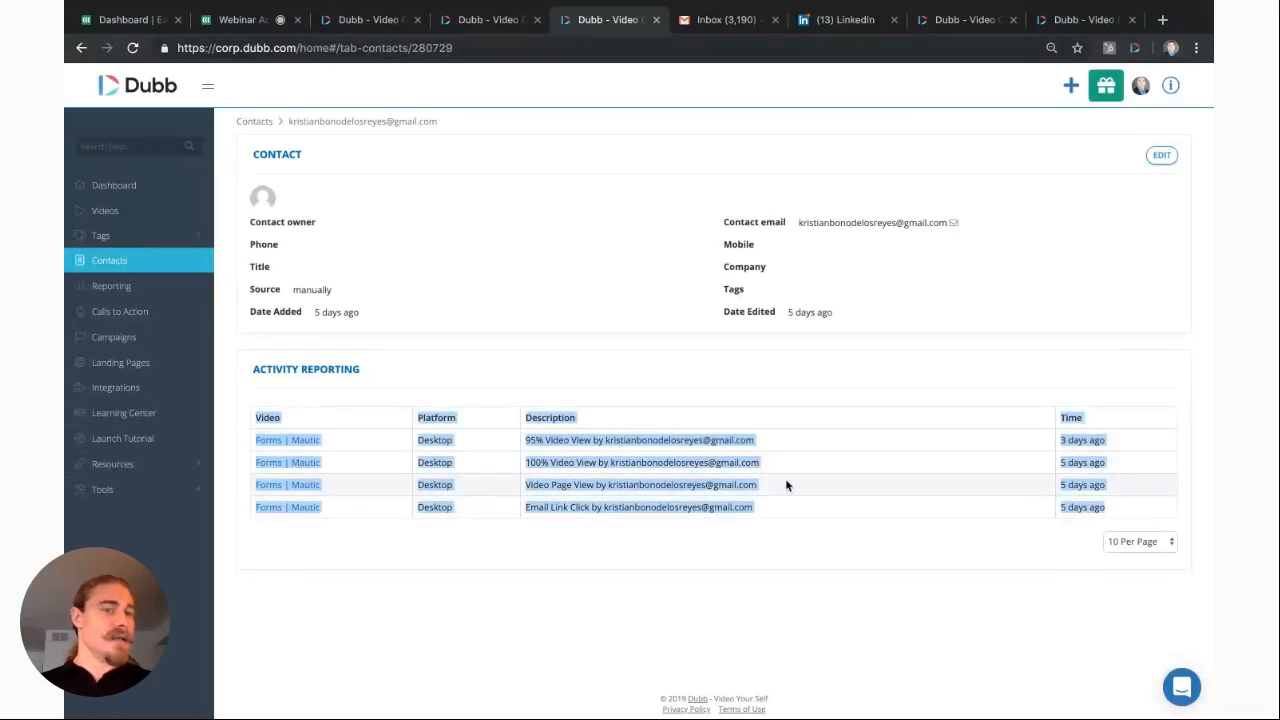
# Step: Return to the contacts list, check the row actions, and browse through its second and third pages
pyautogui.click(87, 266)
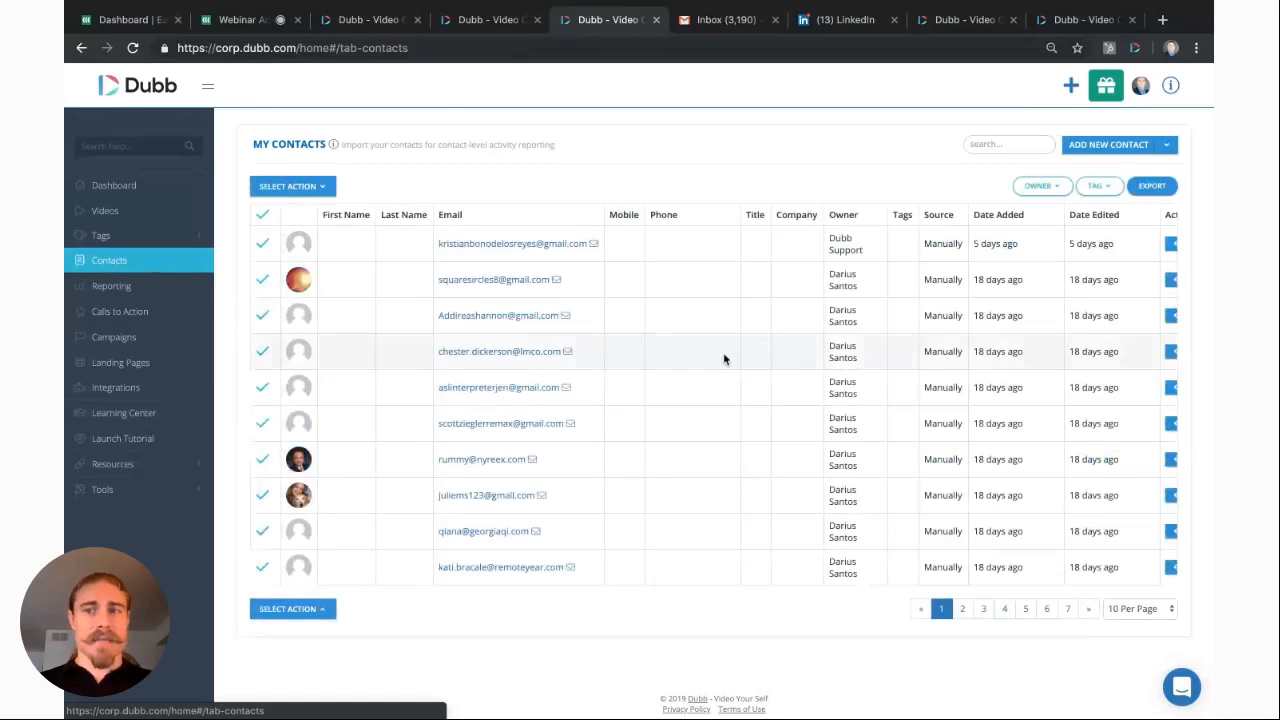
pyautogui.hscroll(2, 935, 342)
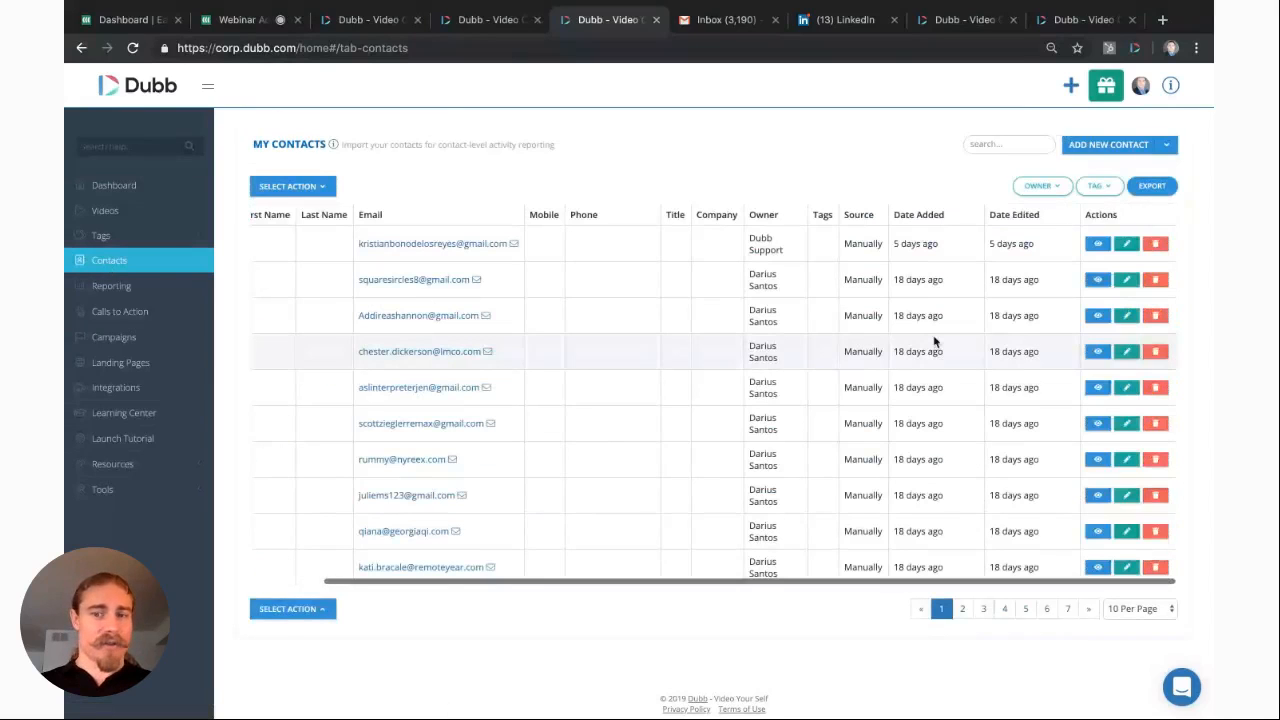
pyautogui.click(962, 609)
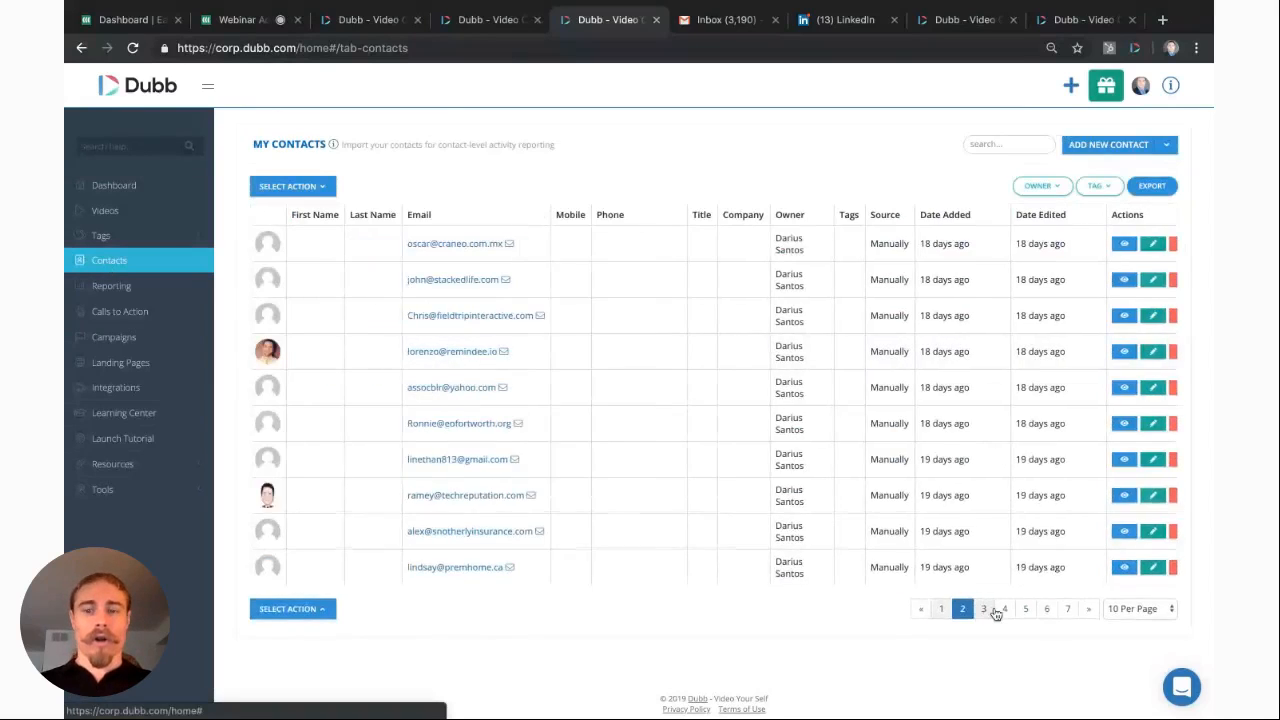
pyautogui.click(988, 609)
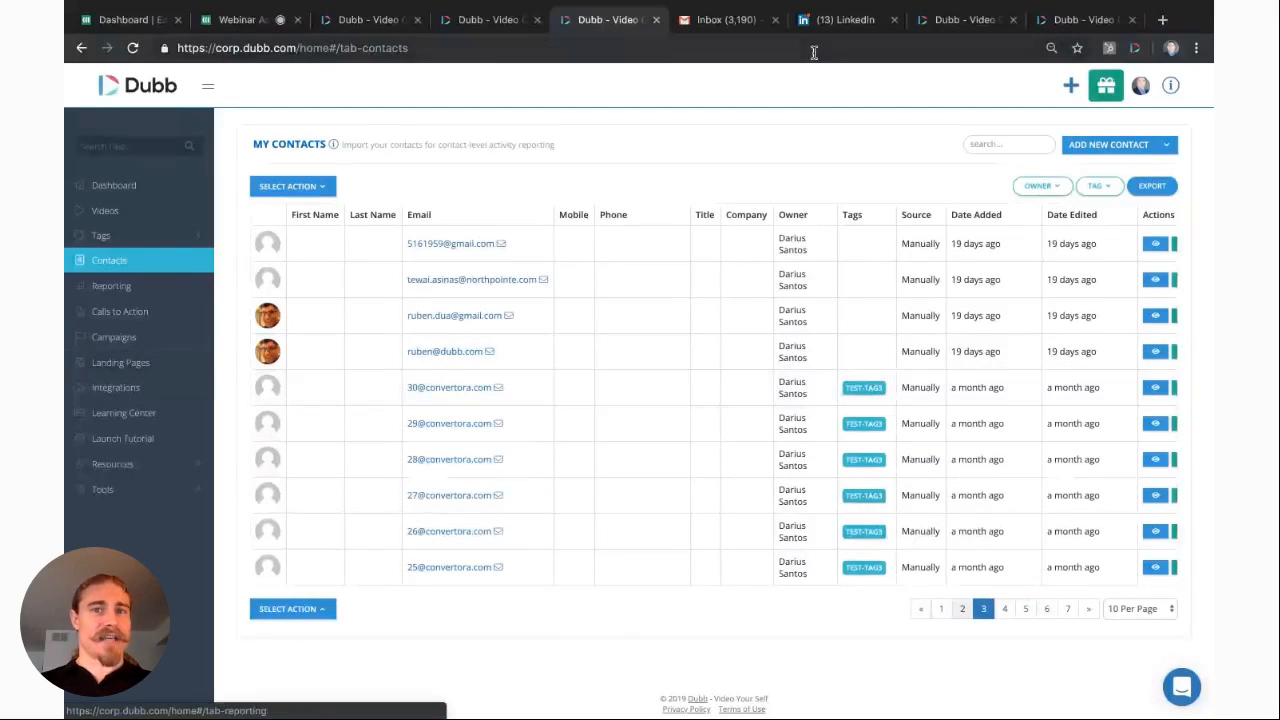
# Step: Include contacts tagged test-tag3 as recipients of the new campaign, and check the recipient count and the tags available for exclusion
pyautogui.click(504, 24)
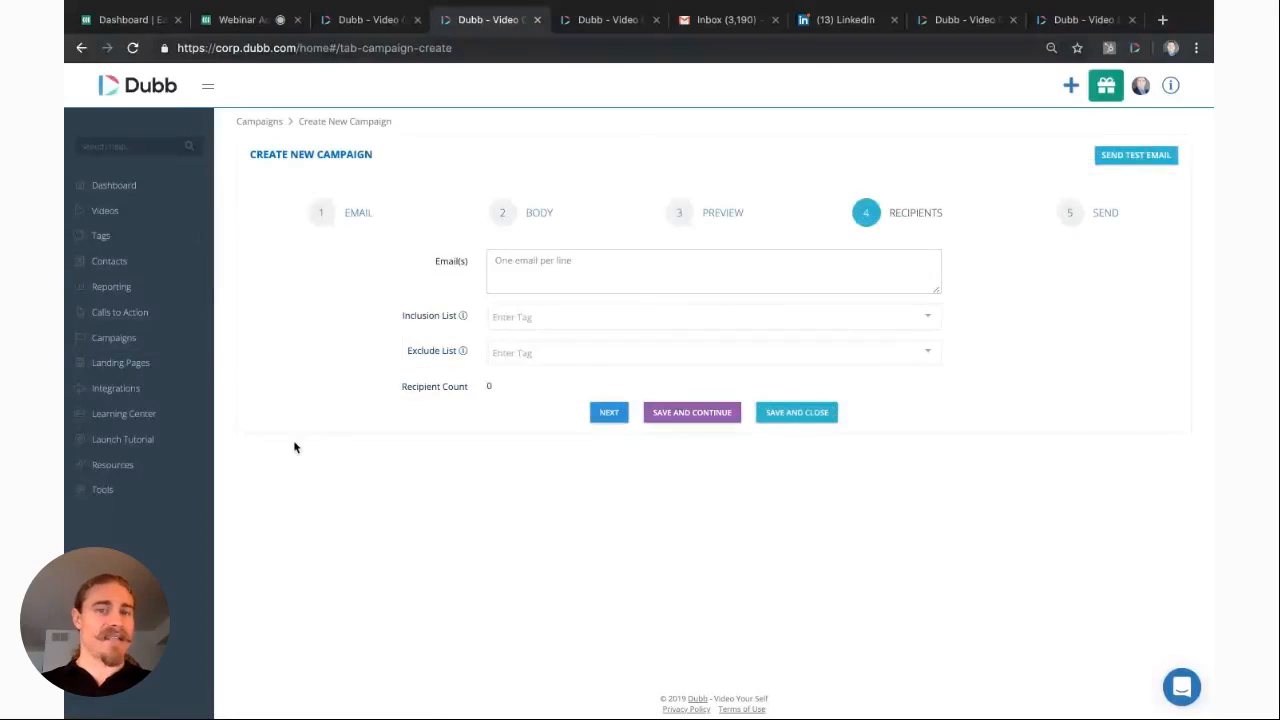
pyautogui.click(527, 318)
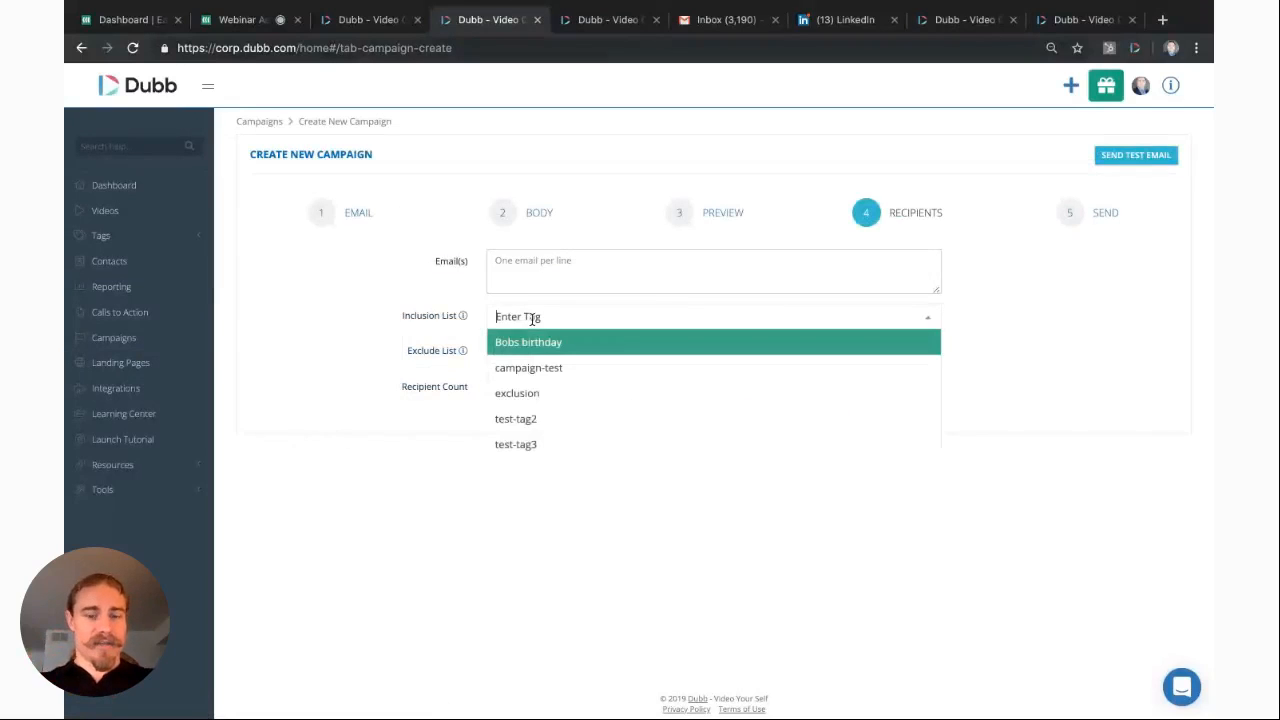
pyautogui.click(558, 442)
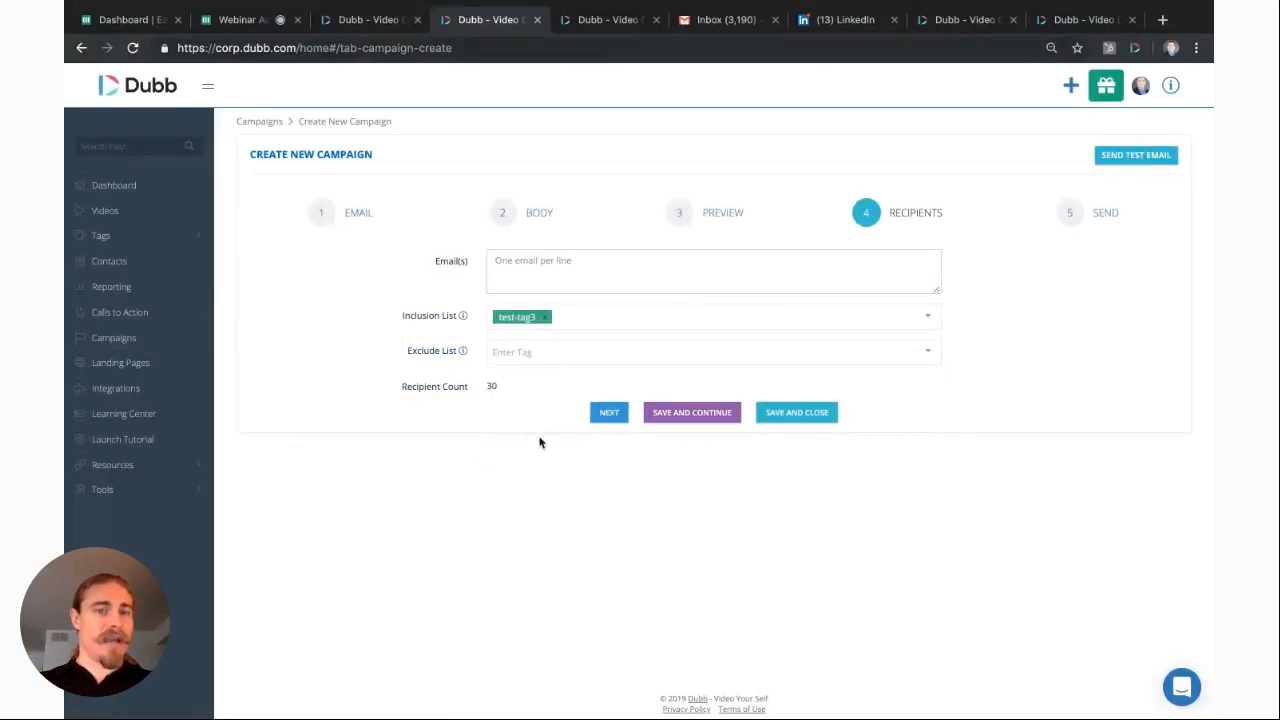
pyautogui.moveTo(509, 389); pyautogui.dragTo(386, 389)
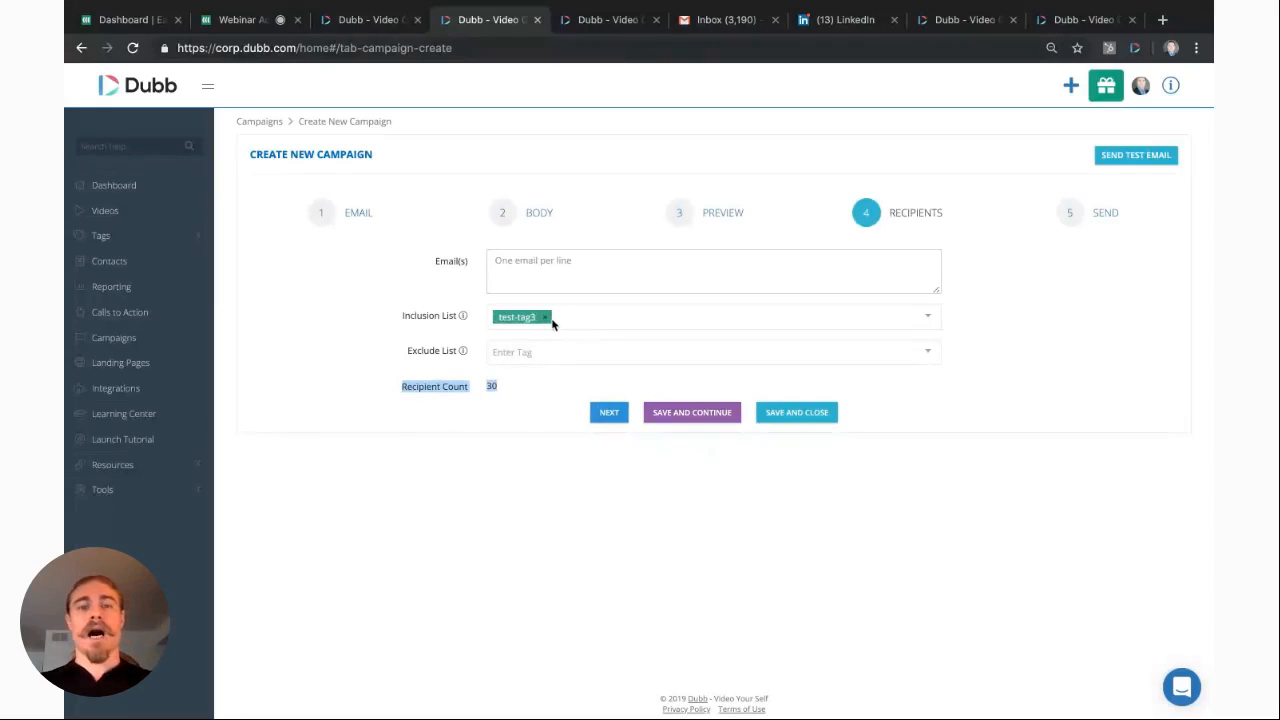
pyautogui.click(520, 351)
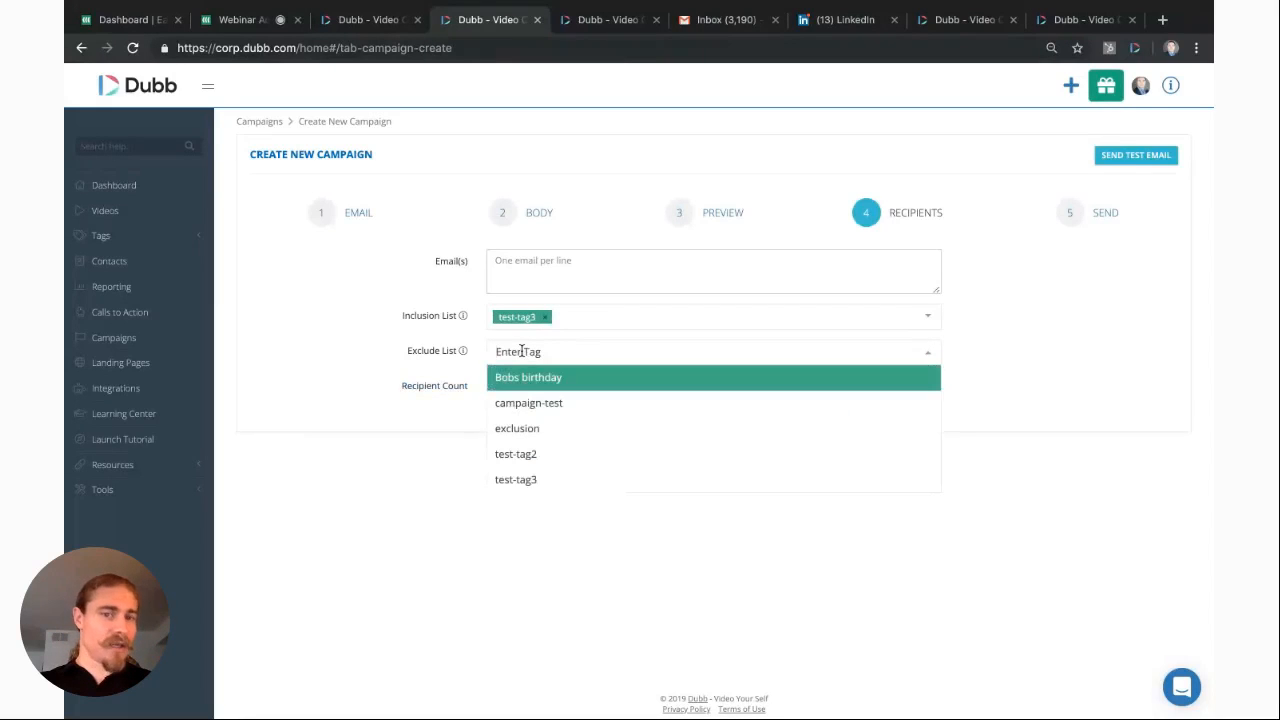
pyautogui.click(341, 326)
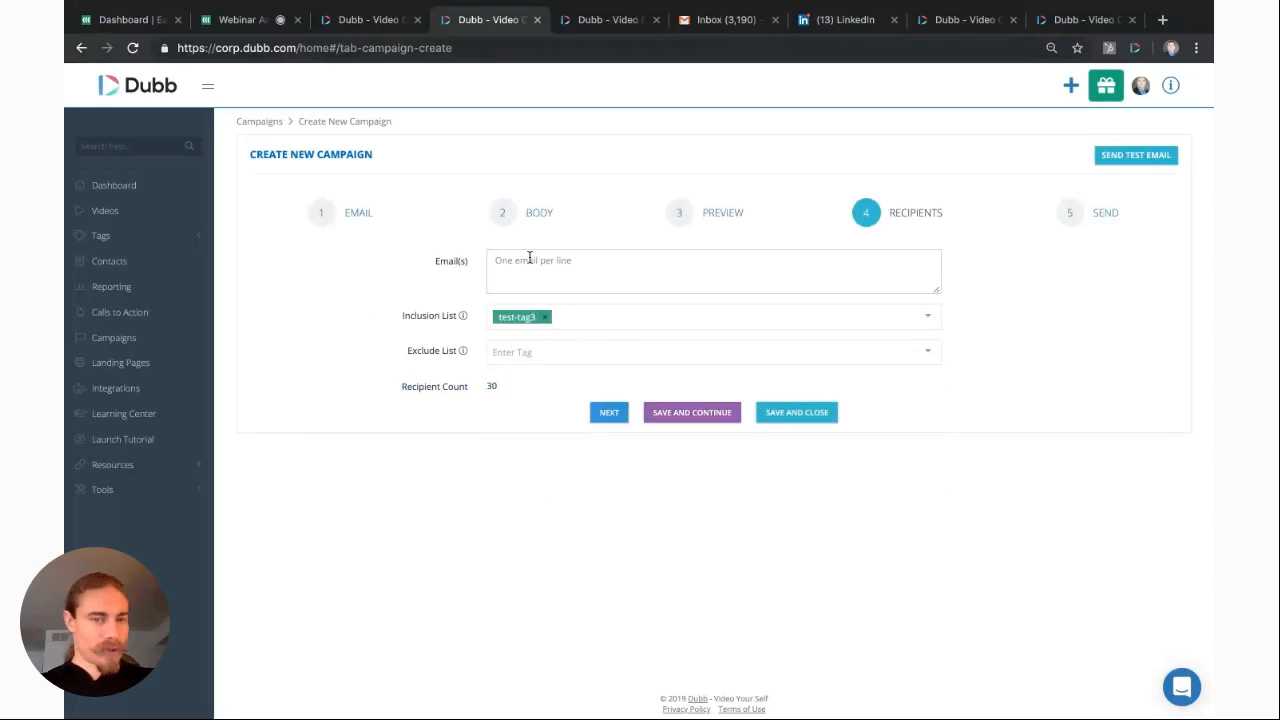
pyautogui.click(530, 258)
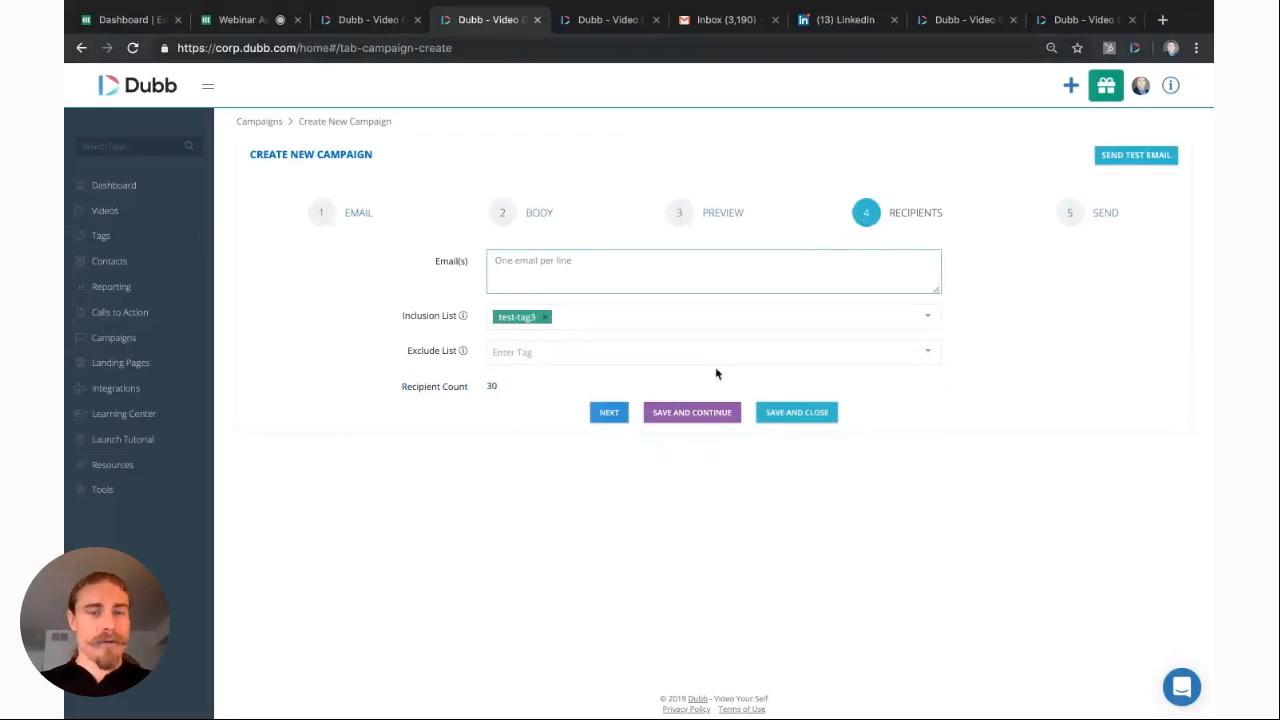
# Step: Continue to the campaign's send stage, choose to schedule it, and review the publish confirmation without confirming it
pyautogui.click(612, 413)
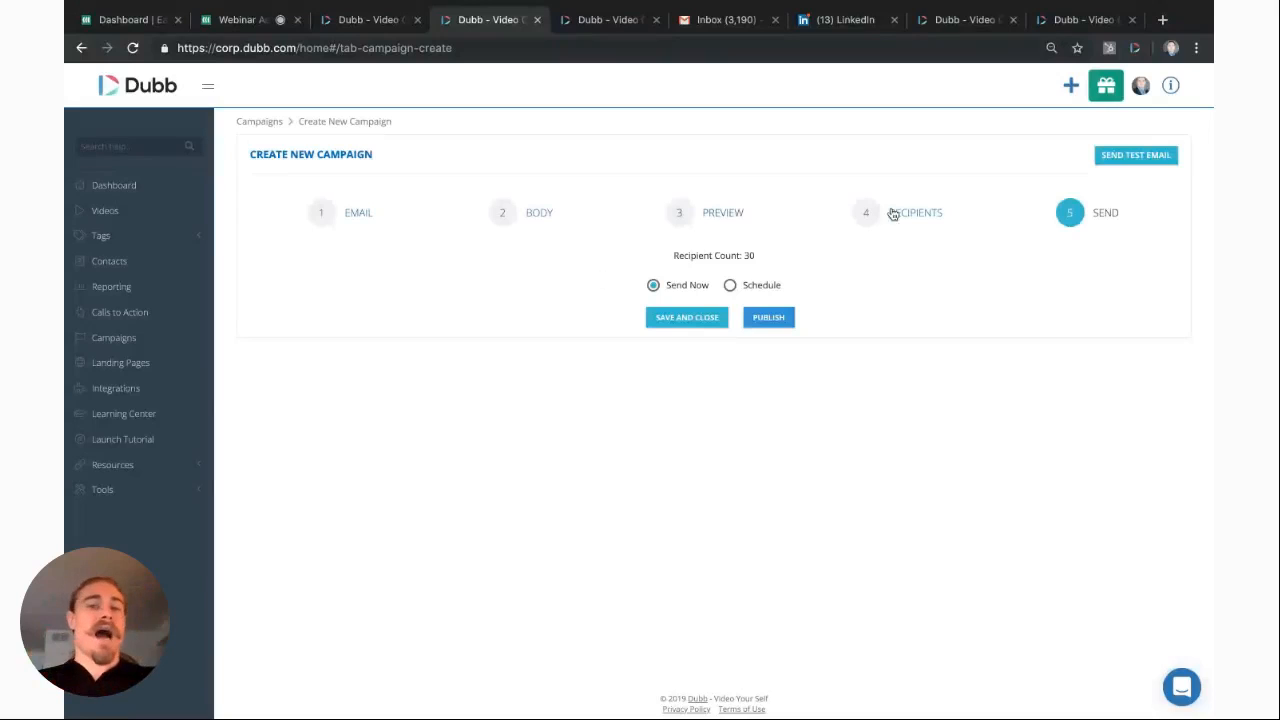
pyautogui.click(730, 287)
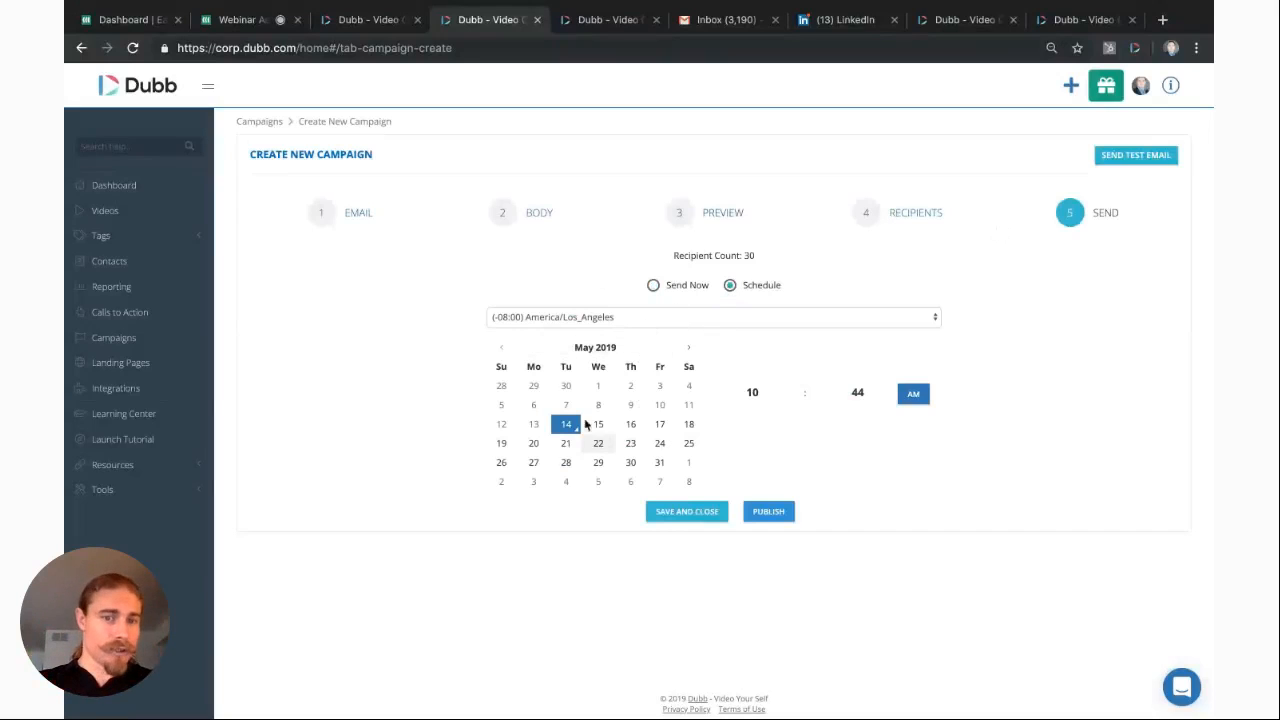
pyautogui.click(774, 513)
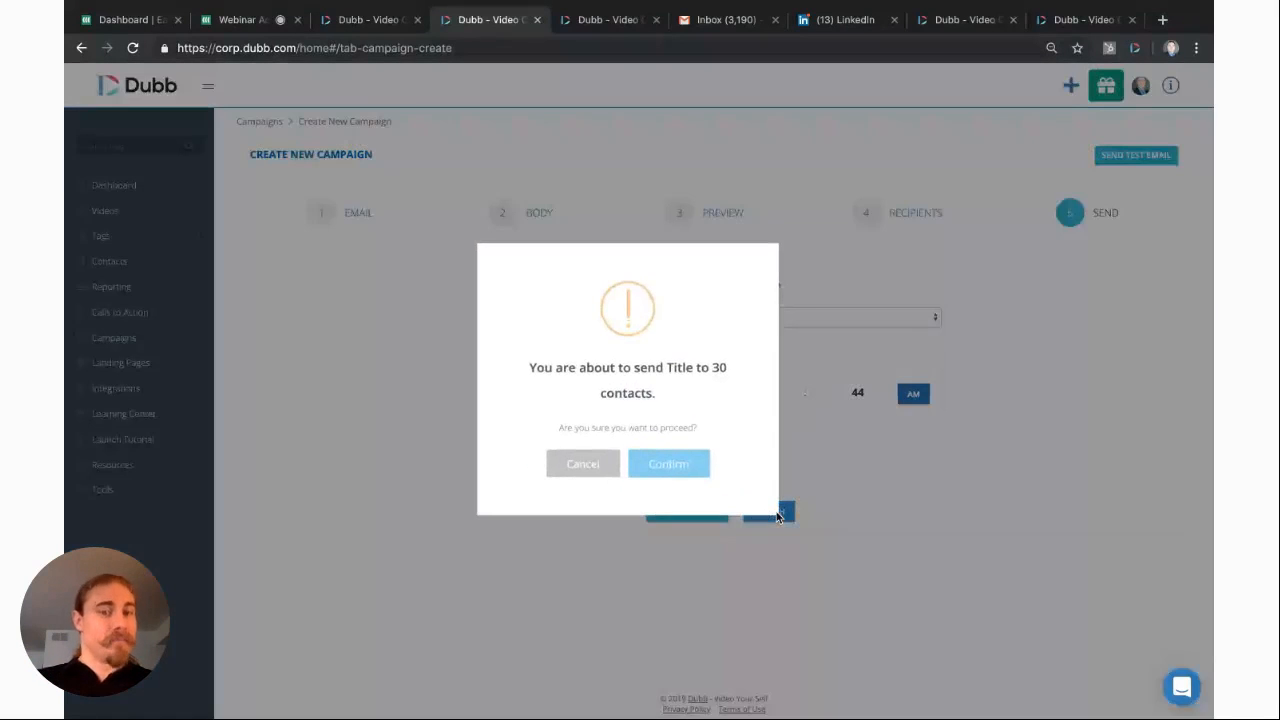
pyautogui.doubleClick(680, 367)
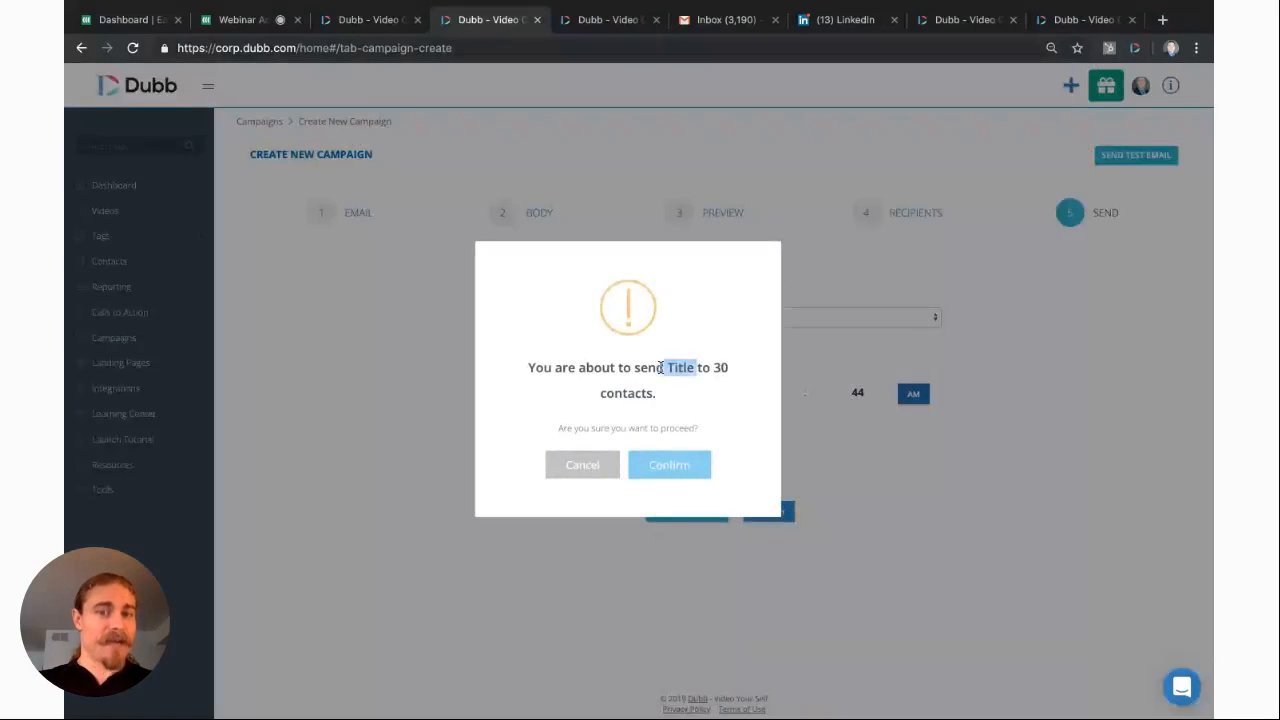
pyautogui.moveTo(712, 366); pyautogui.dragTo(722, 367)
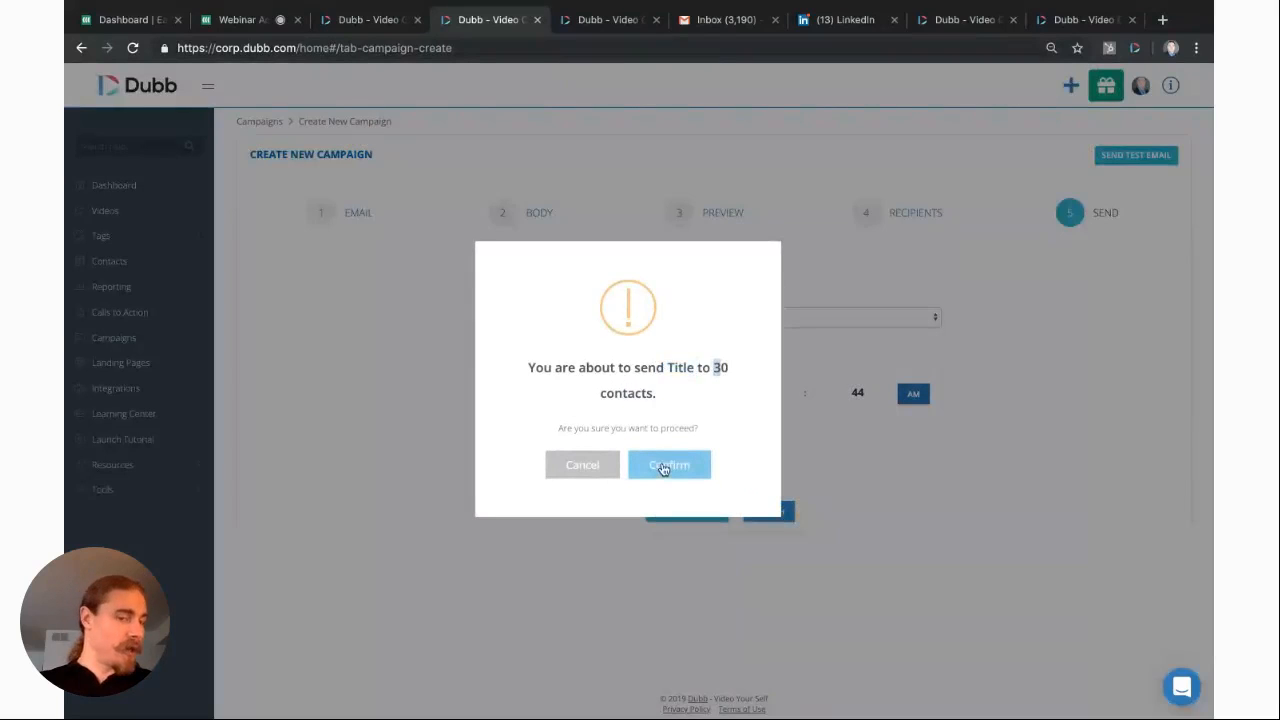
pyautogui.click(600, 476)
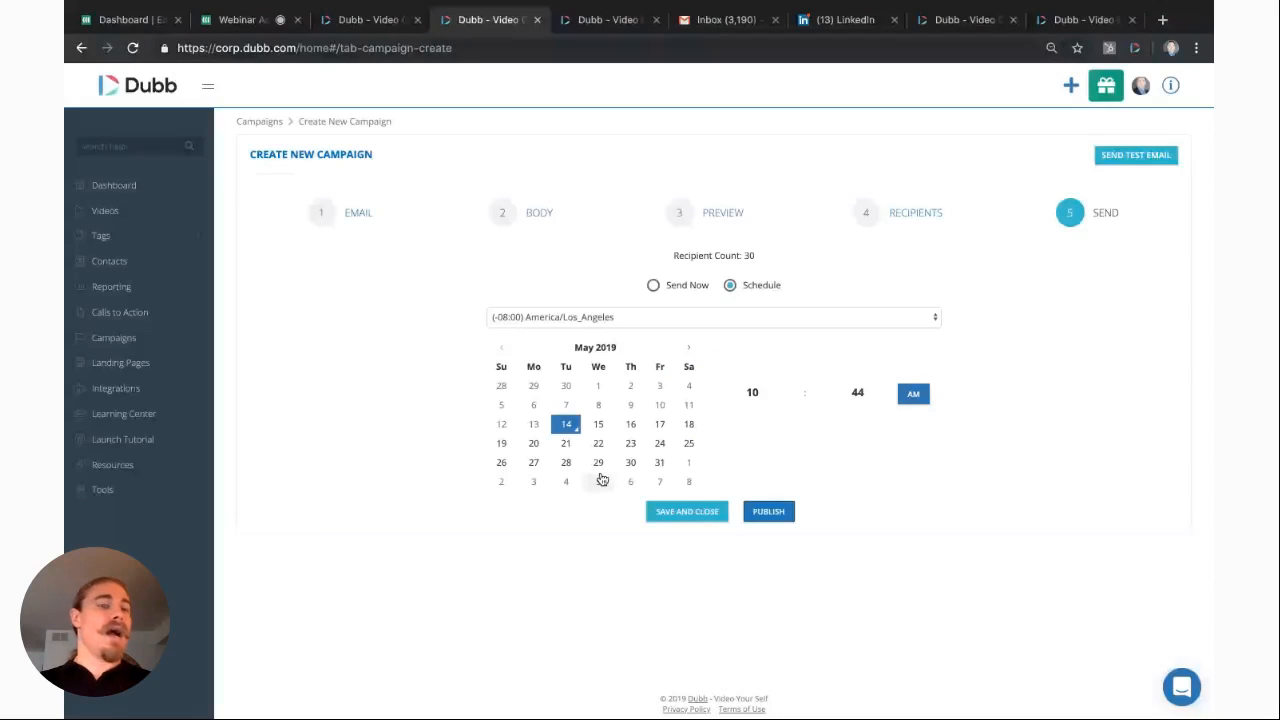
# Step: Leave the new campaign and revisit the campaigns list and the contacts list
pyautogui.click(107, 340)
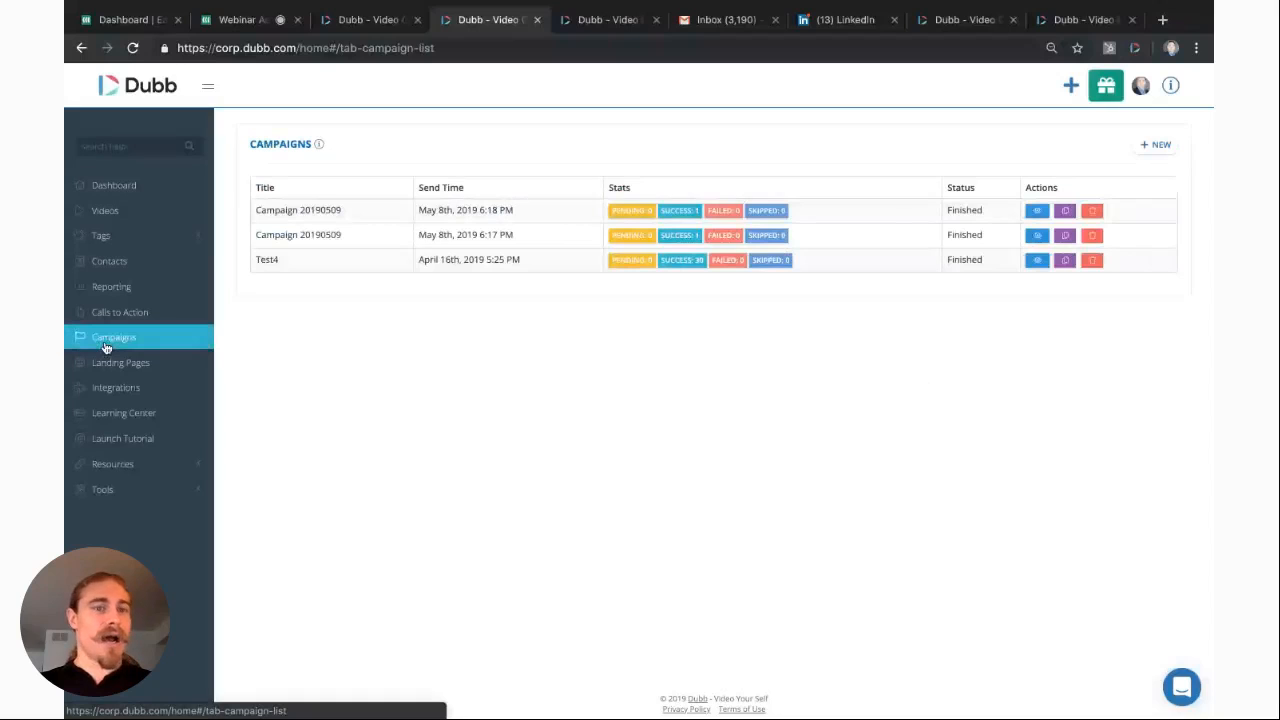
pyautogui.click(107, 262)
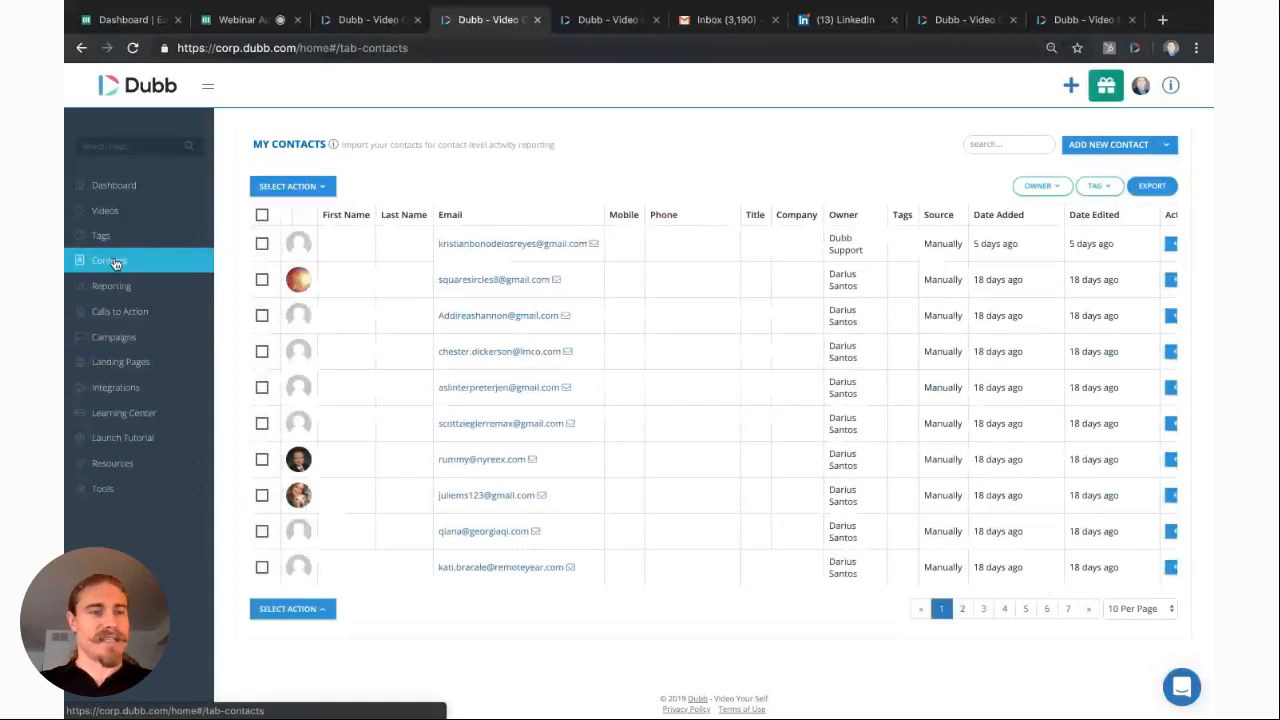
pyautogui.click(113, 340)
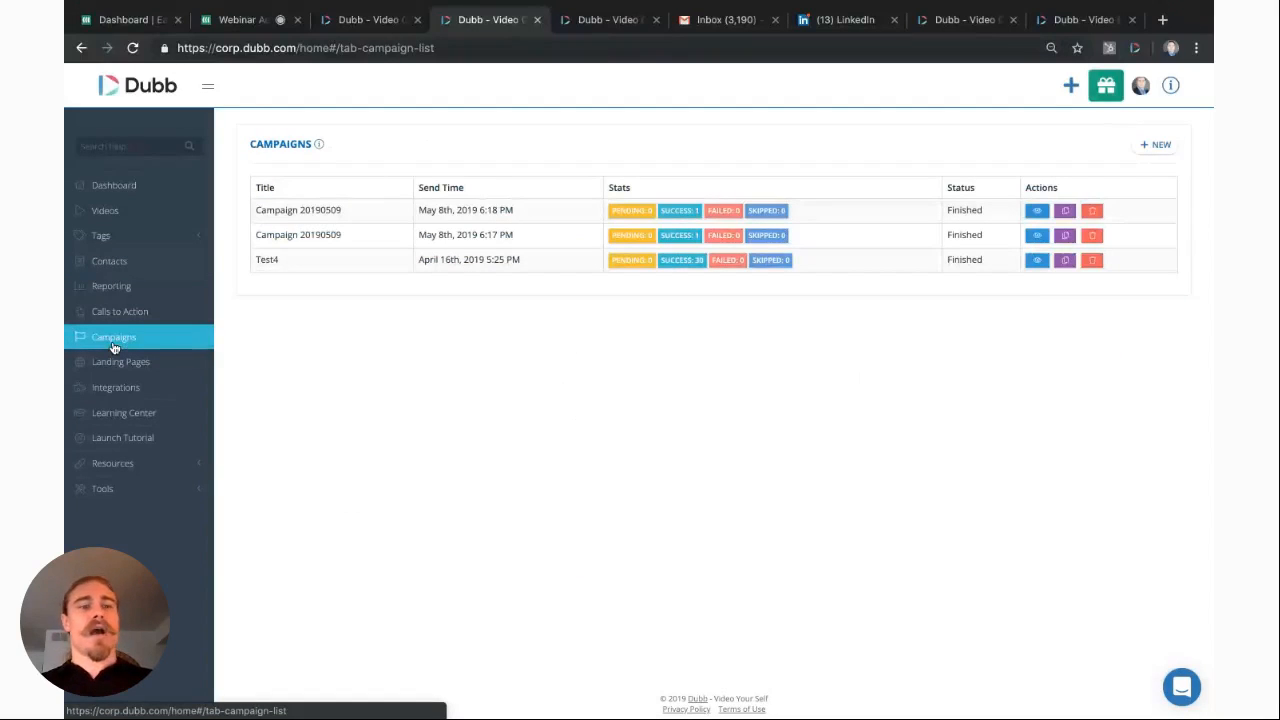
# Step: Open the "test" landing page in the page builder and view the logo's image replacement options without changing it
pyautogui.click(115, 367)
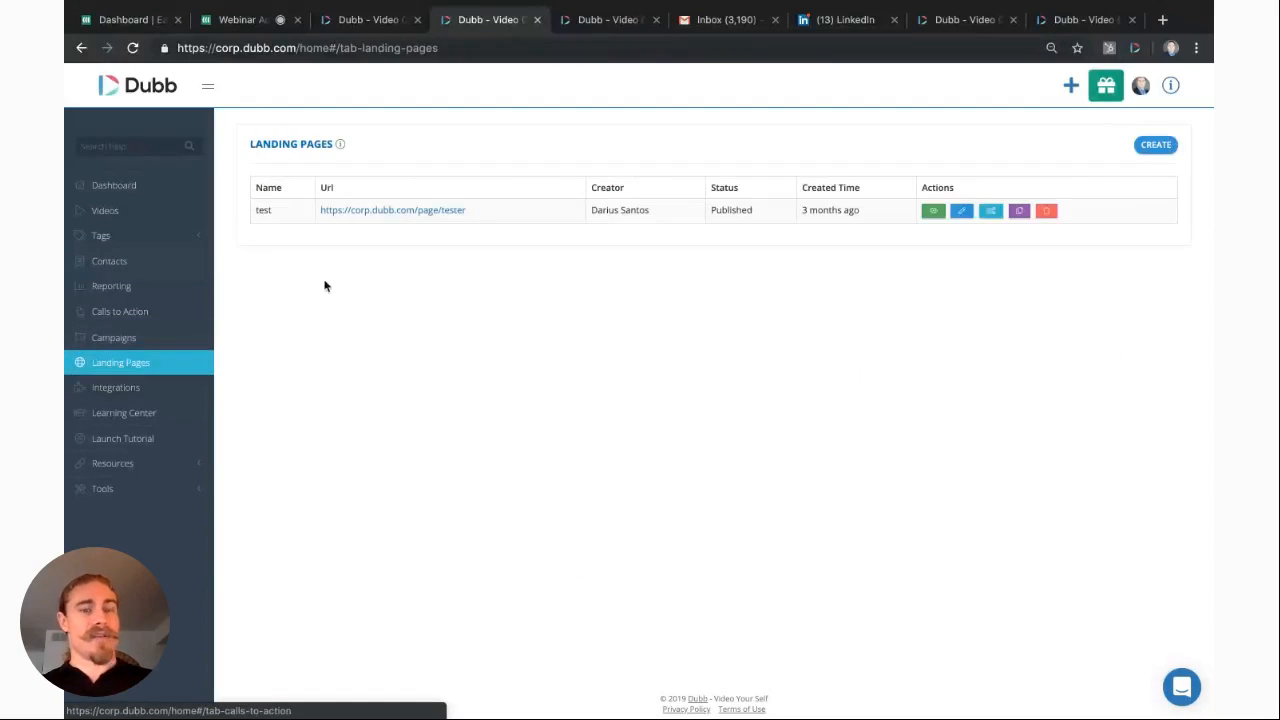
pyautogui.click(1154, 146)
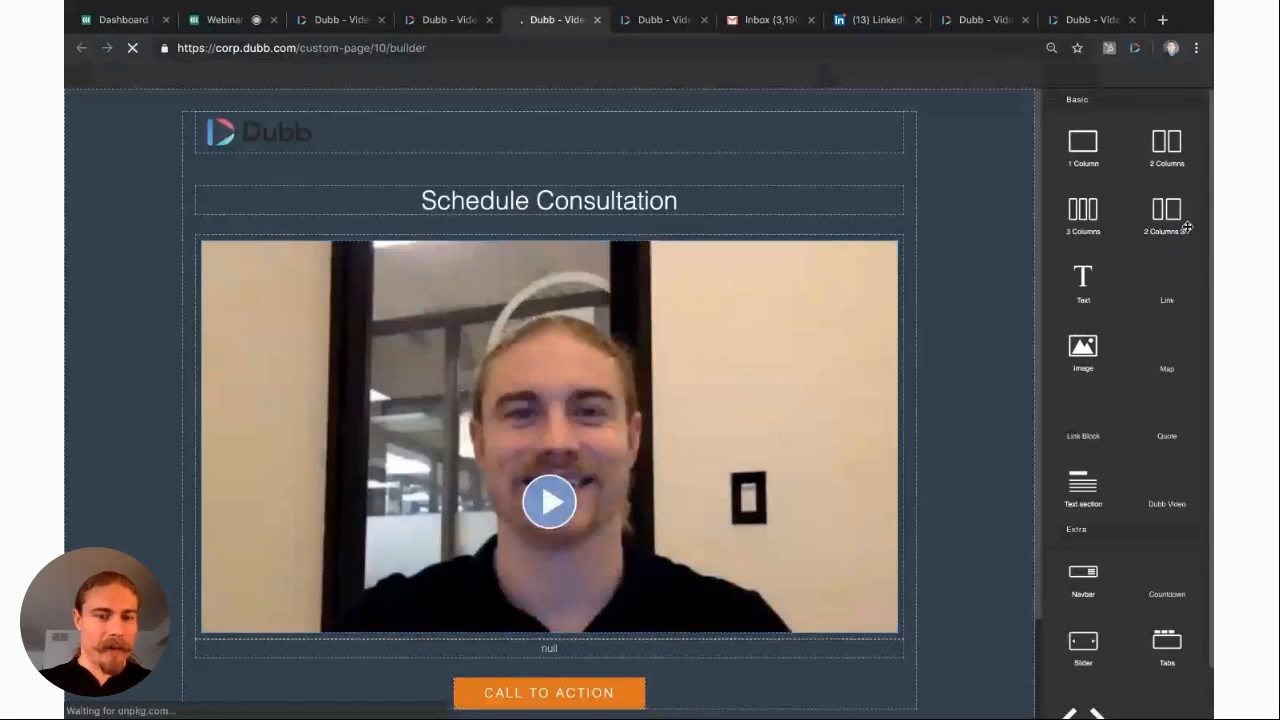
pyautogui.click(262, 133)
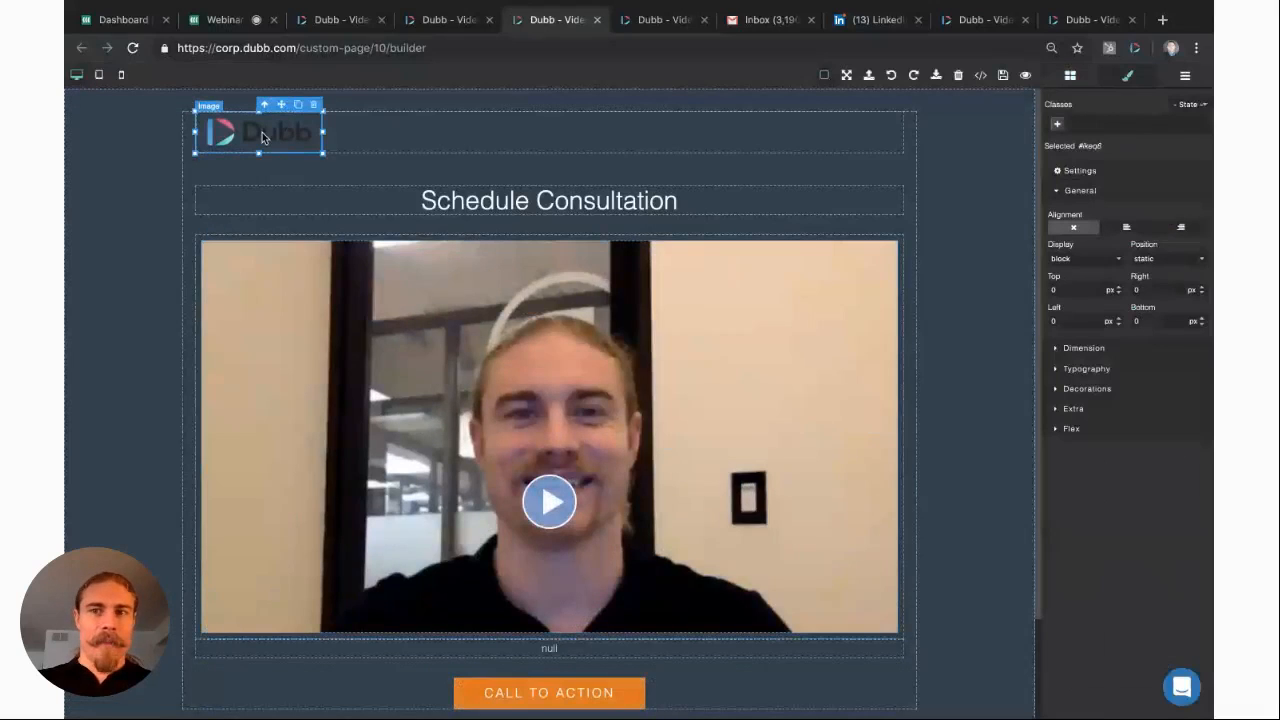
pyautogui.doubleClick(262, 132)
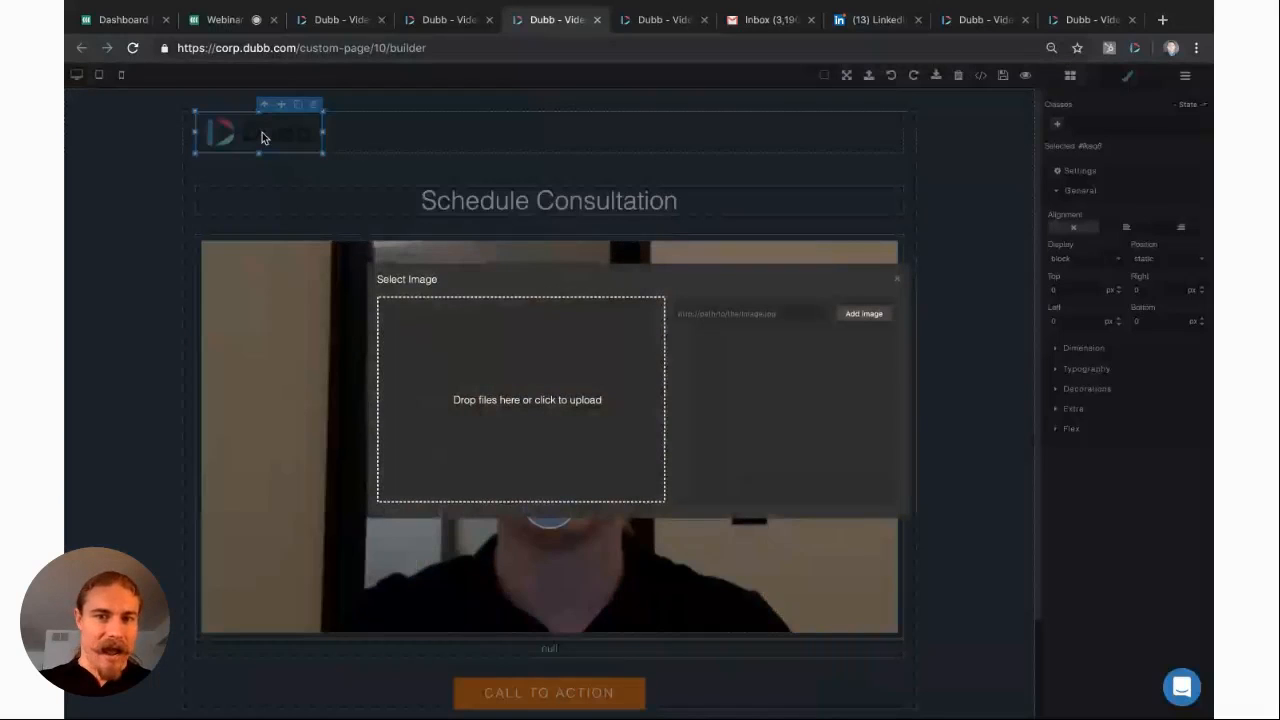
pyautogui.click(895, 281)
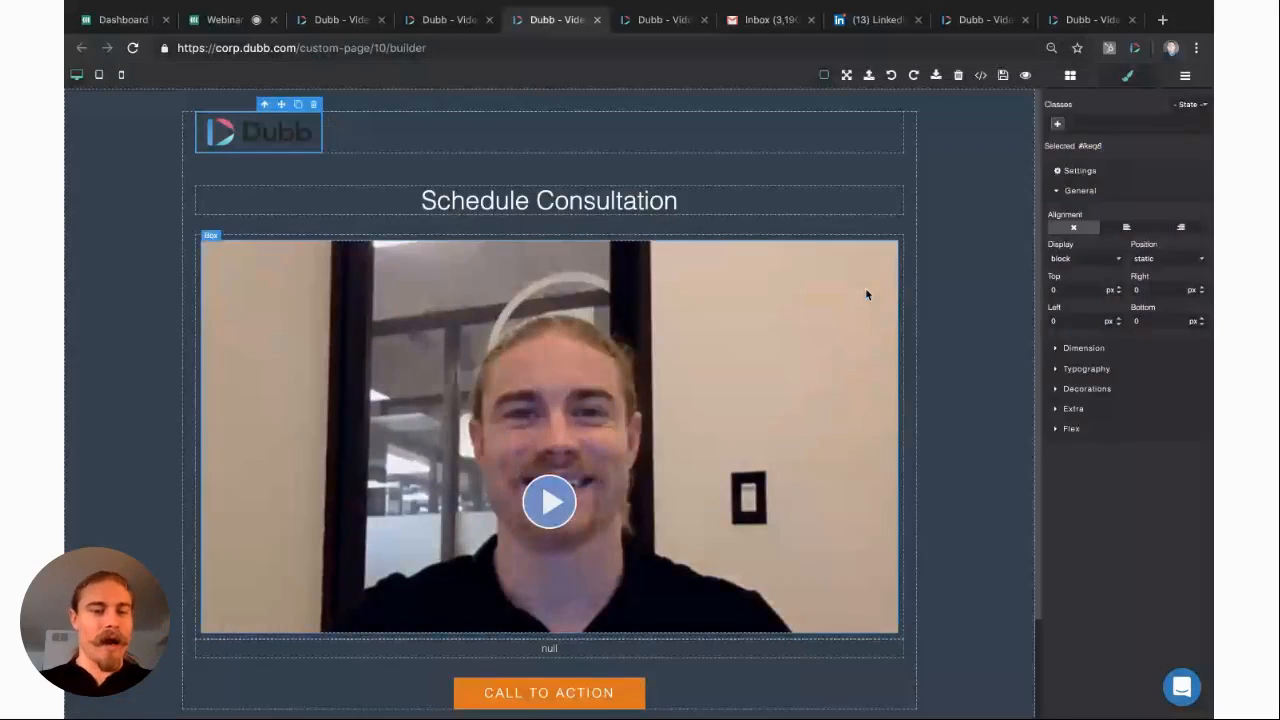
pyautogui.scroll(-2, 541, 588)
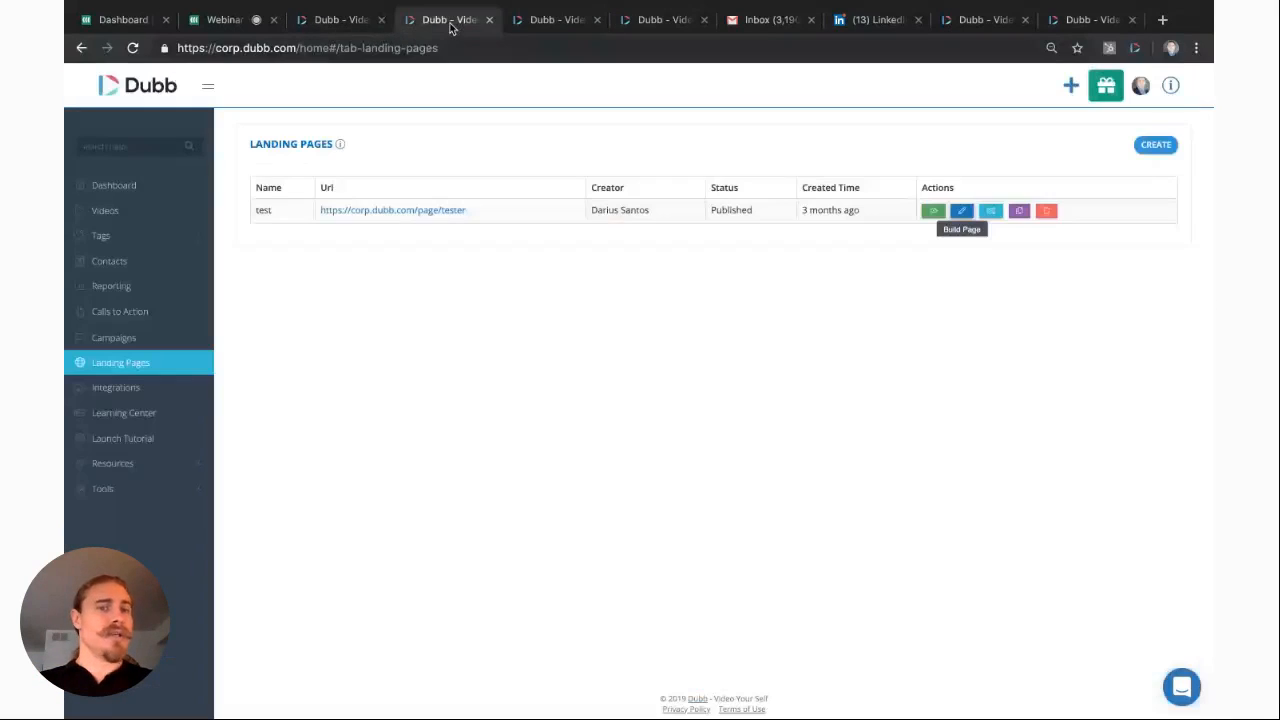
# Step: View the shared video page, dismissing its meeting booking pop-up, and go back to the landing pages list
pyautogui.click(455, 24)
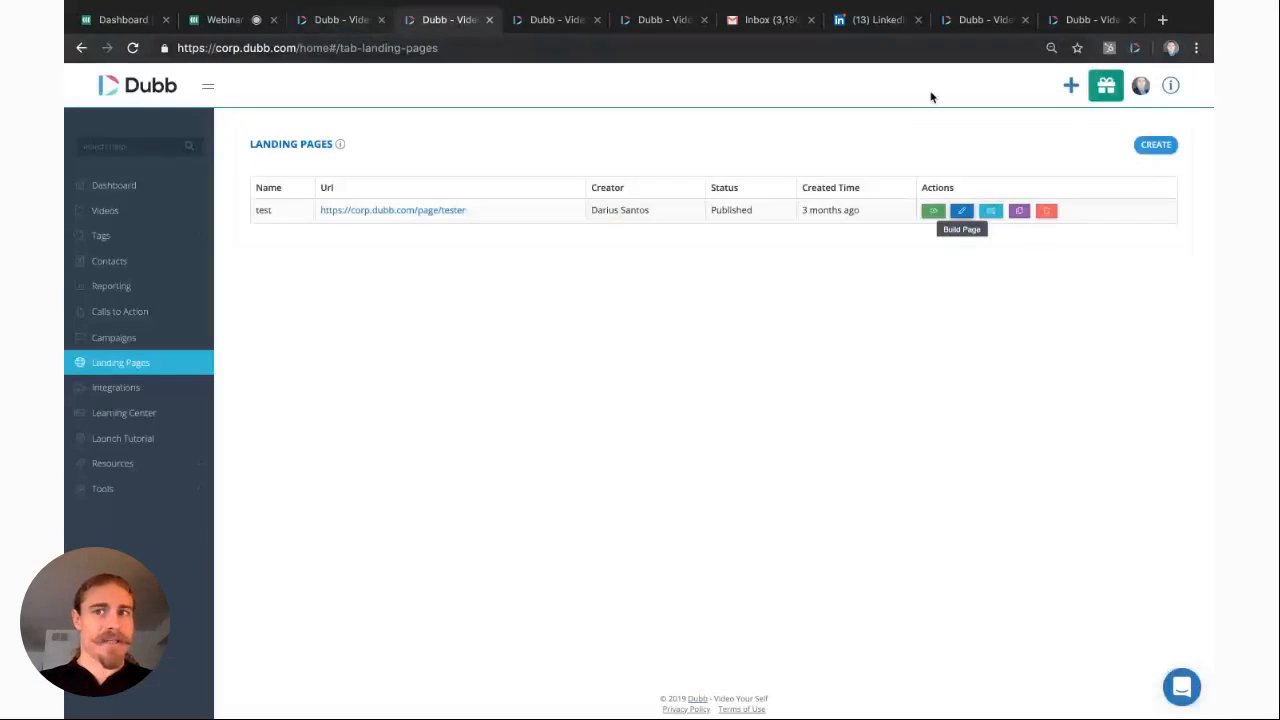
pyautogui.click(1092, 19)
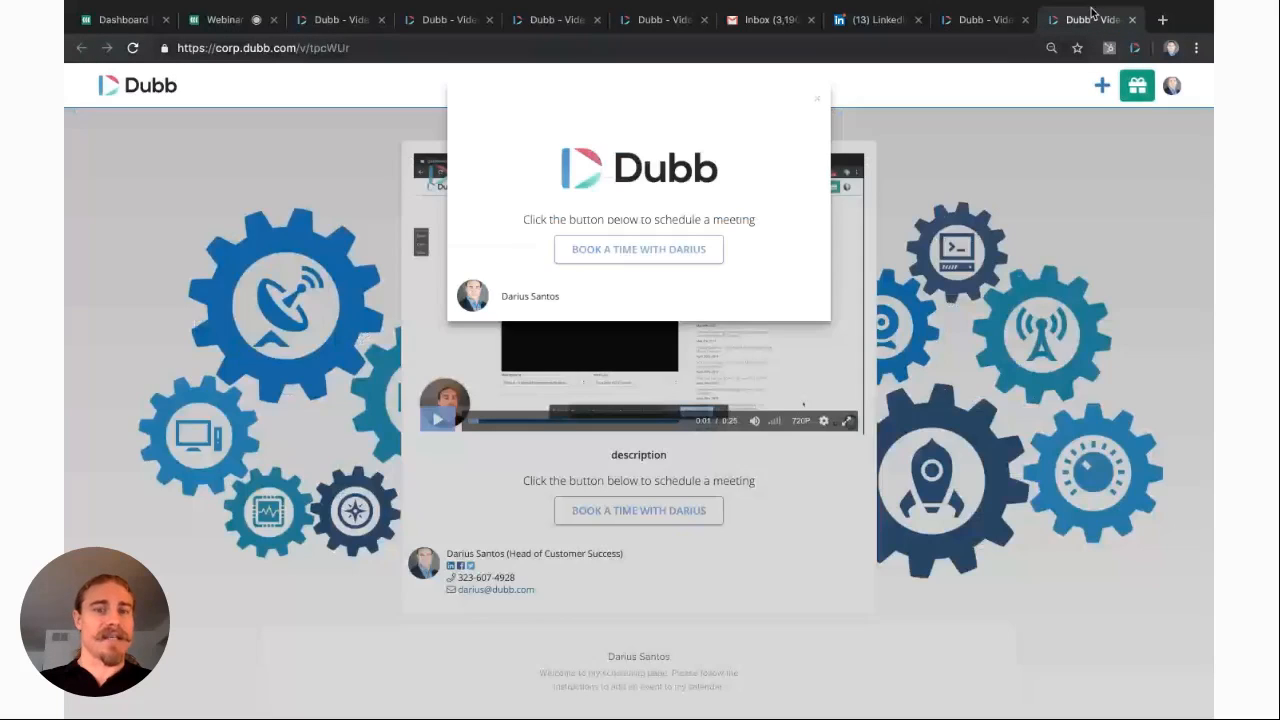
pyautogui.click(372, 557)
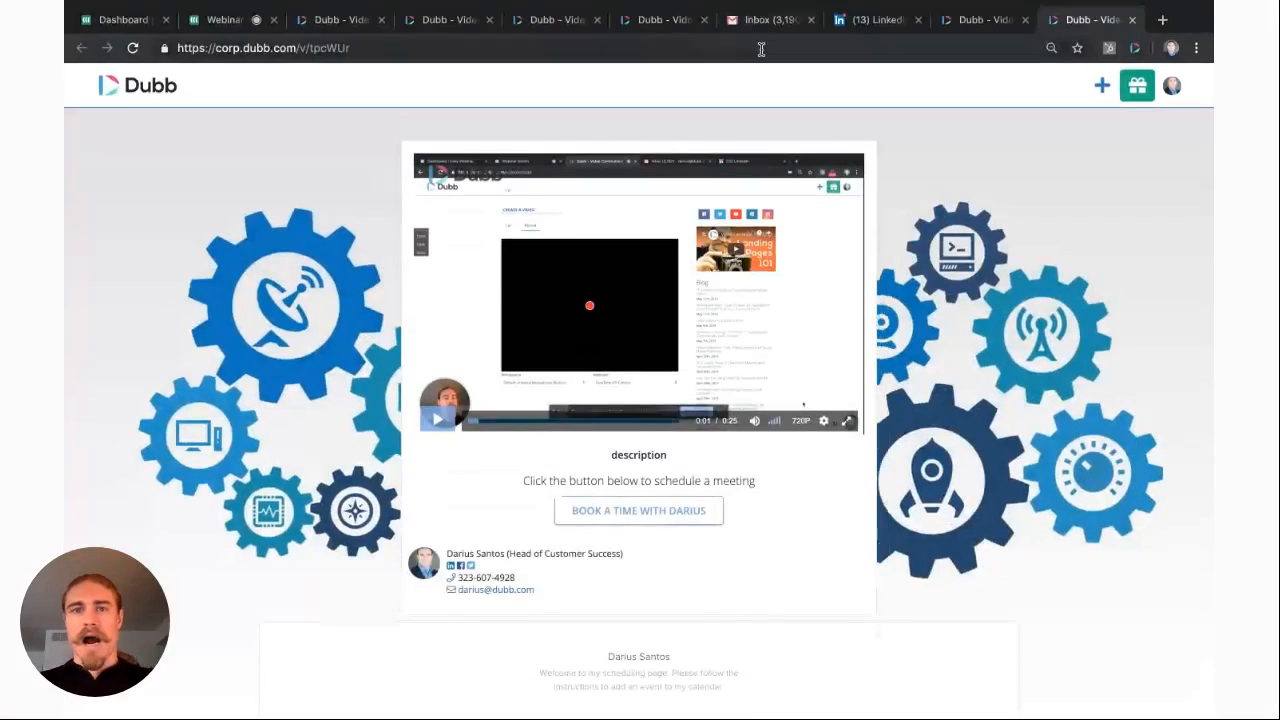
pyautogui.click(337, 26)
pyautogui.click(452, 22)
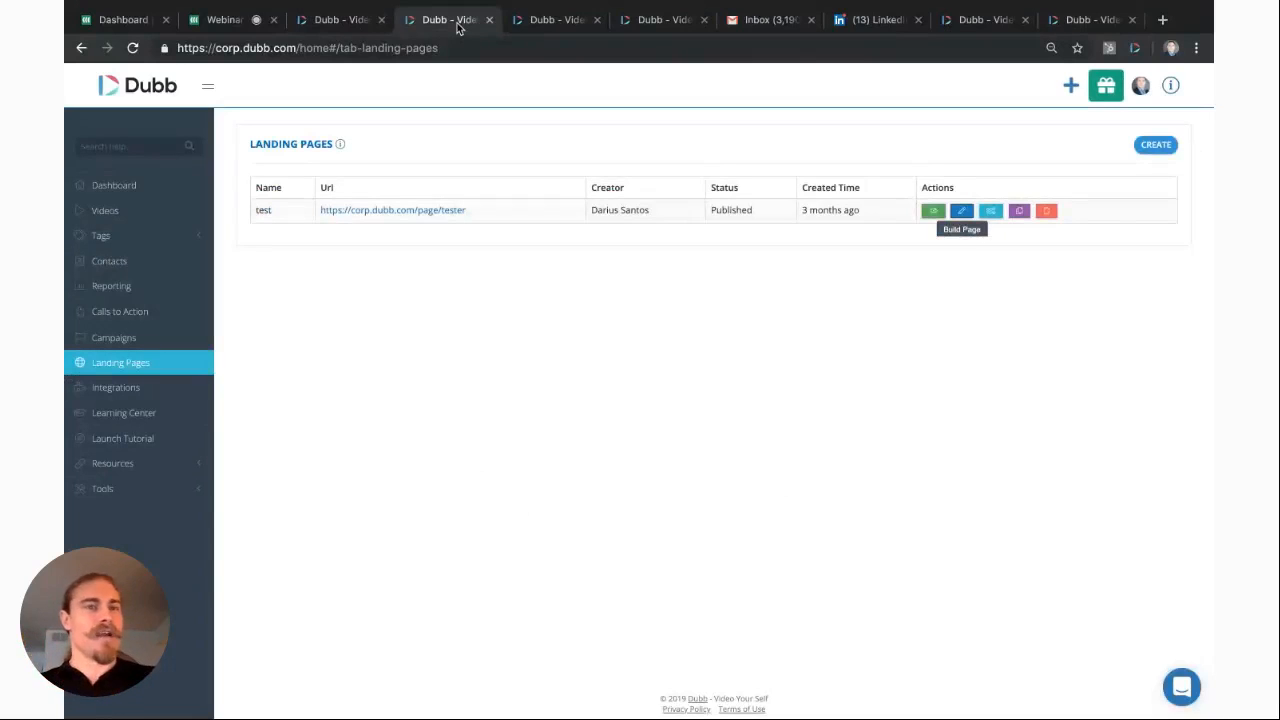
# Step: Switch to the EasyWebinar live broadcast and open its content sharing options
pyautogui.click(224, 20)
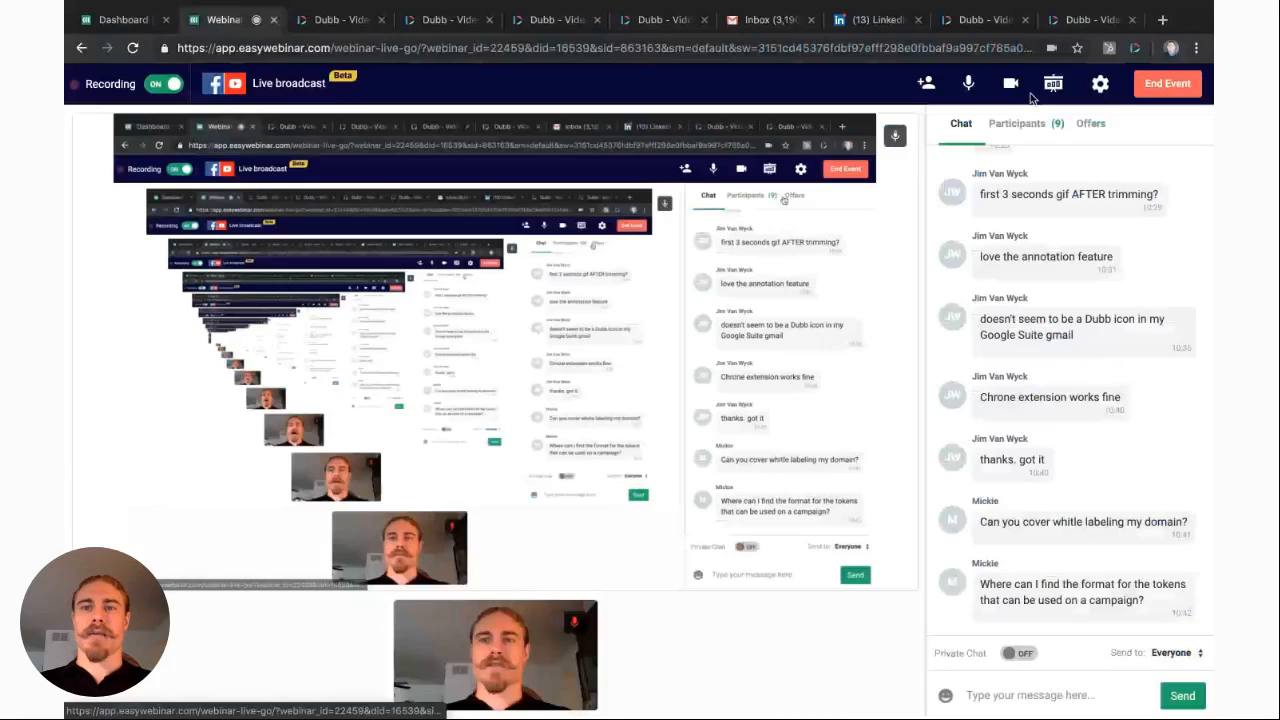
pyautogui.click(1052, 84)
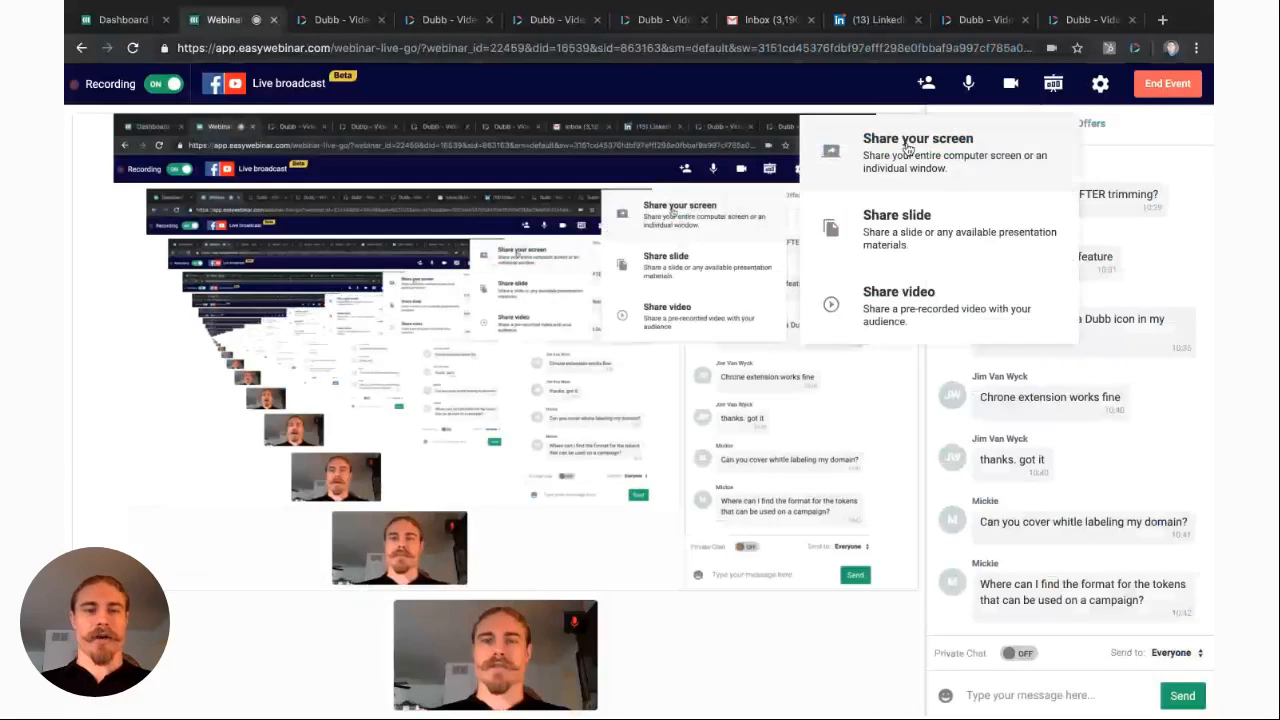